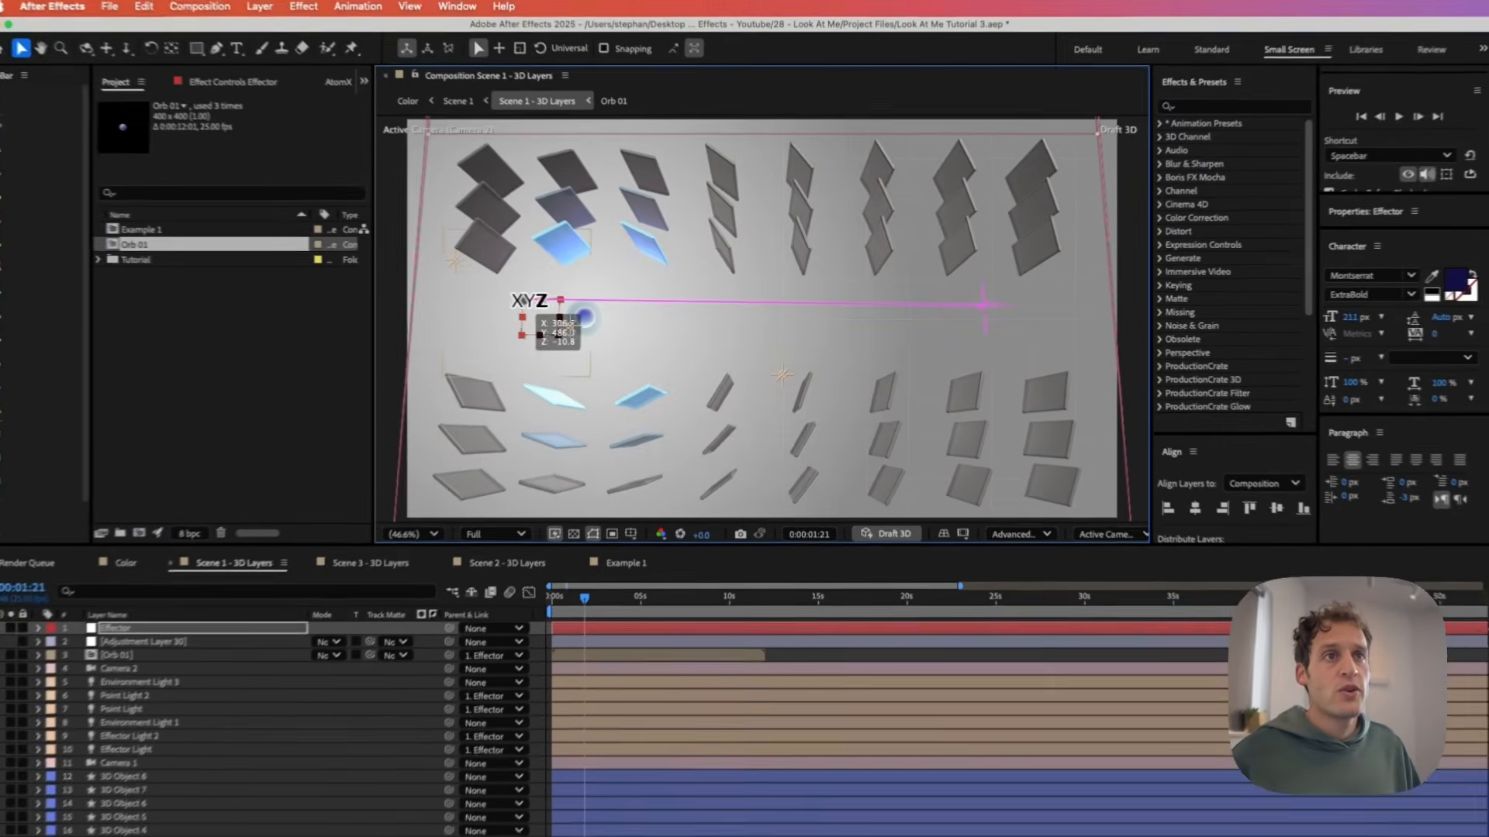
- Open the Scene 3 - 3D Layers composition and move the Effector null across the grid to just beyond its right edge
{"action": "left_click", "coordinate": [401, 549]}
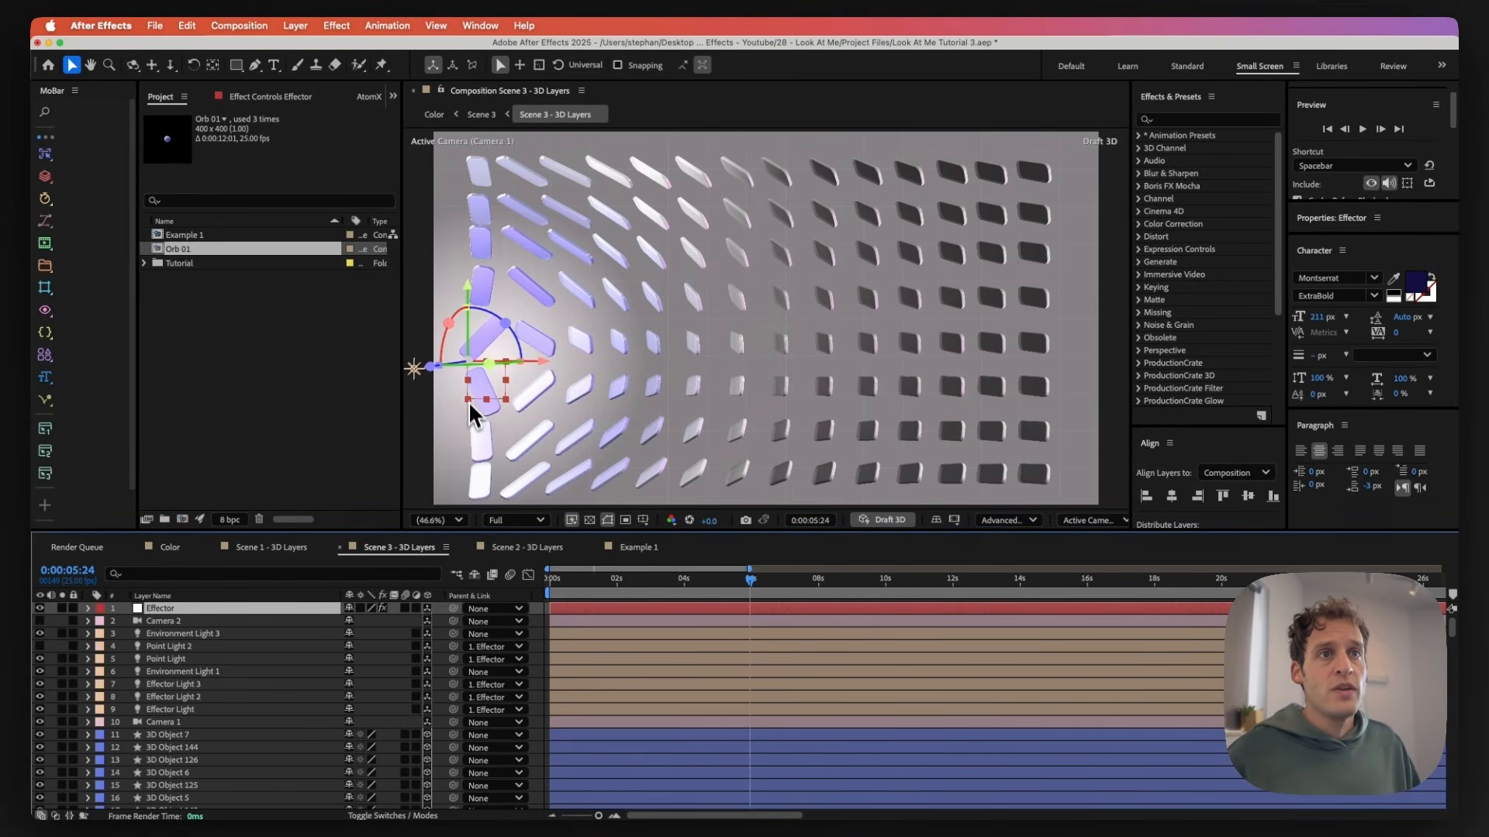
{"action": "left_click_drag", "start_coordinate": [486, 390], "coordinate": [830, 170]}
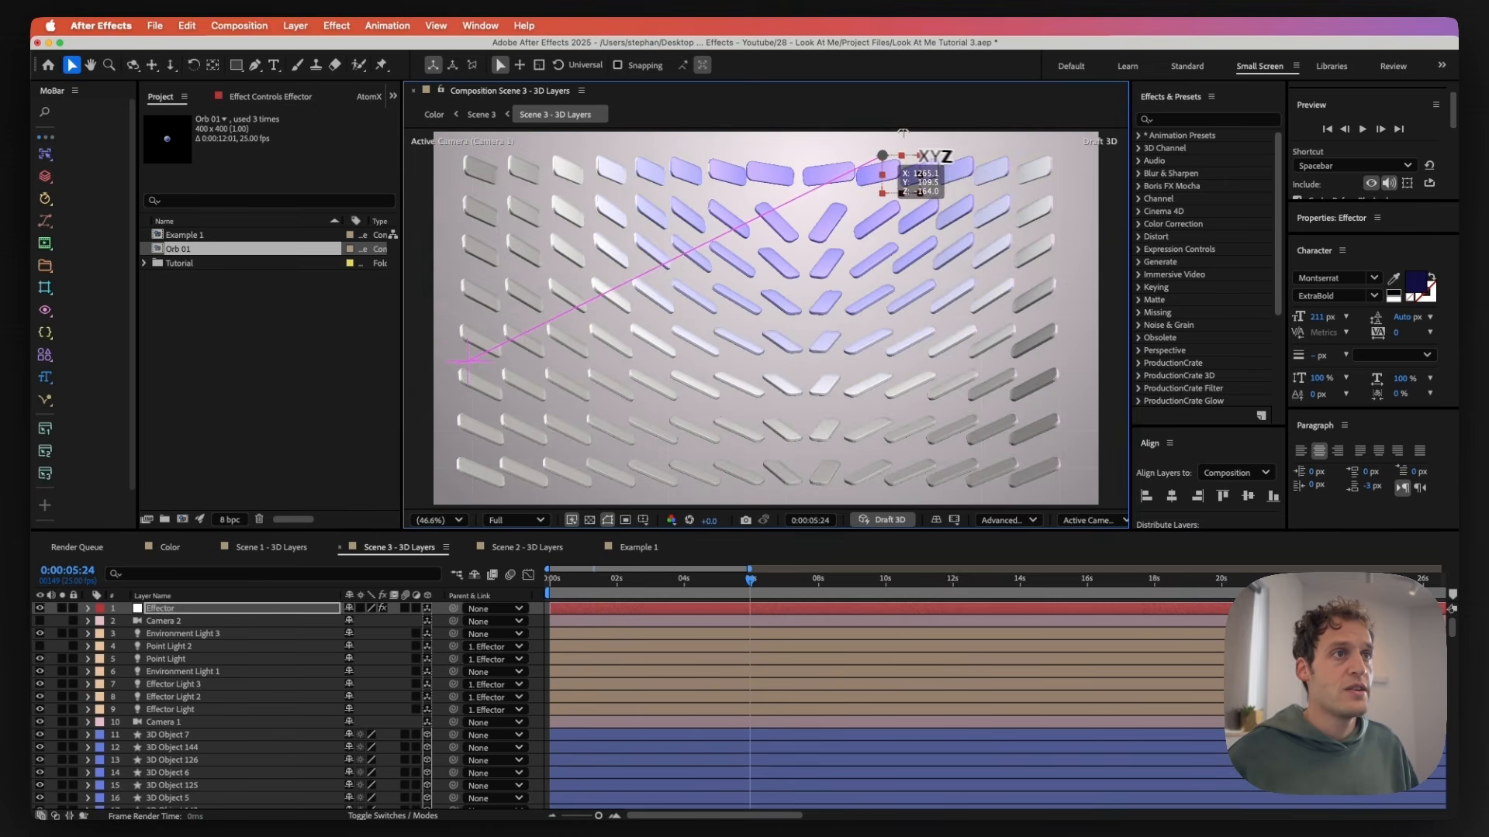
{"action": "left_click_drag", "start_coordinate": [1025, 165], "coordinate": [1072, 312]}
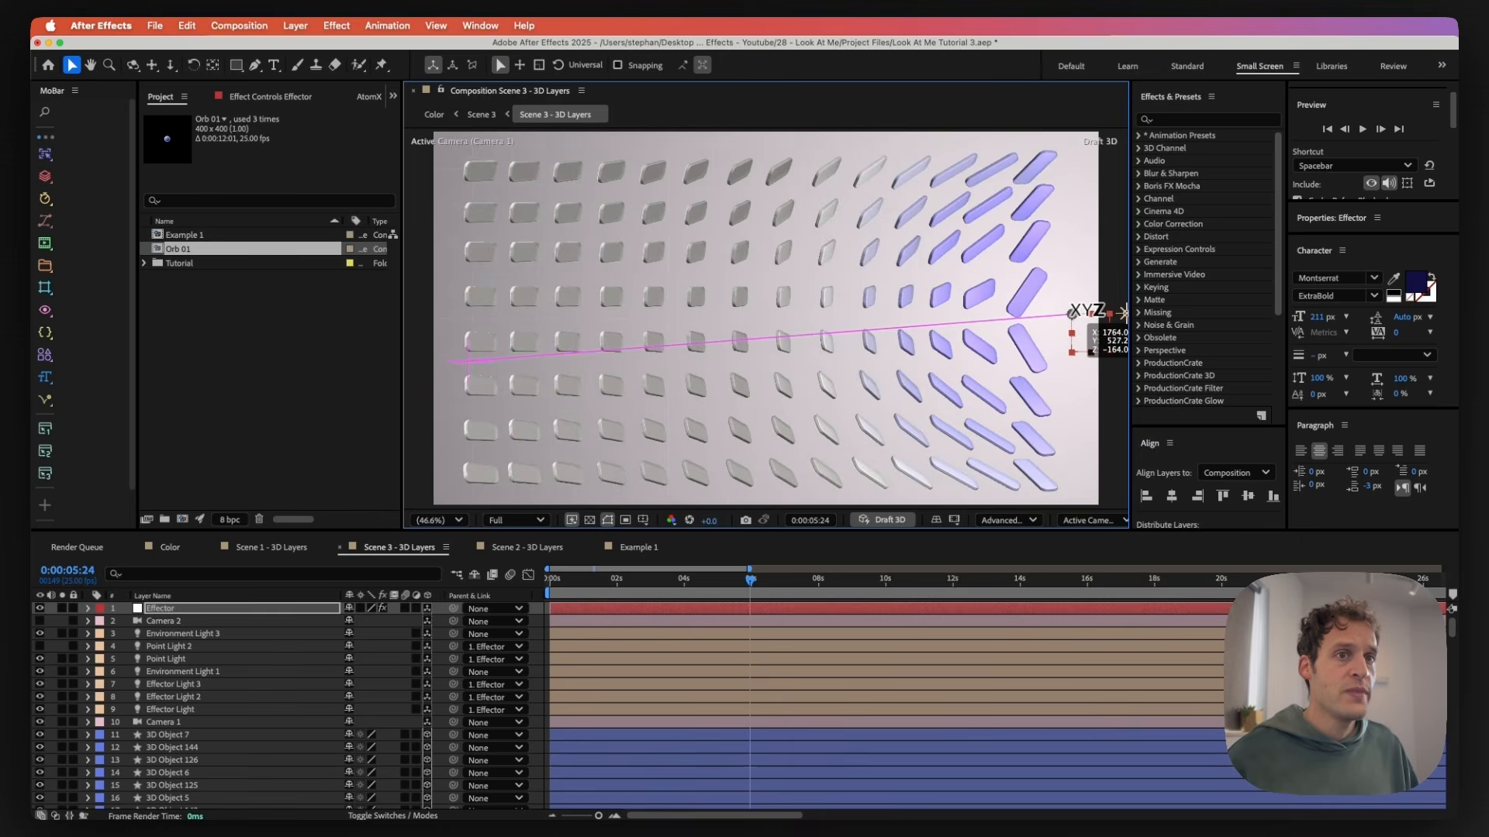
- Open the Scene 2 - 3D Layers composition and move its Effector null from the left of the disc grid to the right edge
{"action": "left_click", "coordinate": [526, 548]}
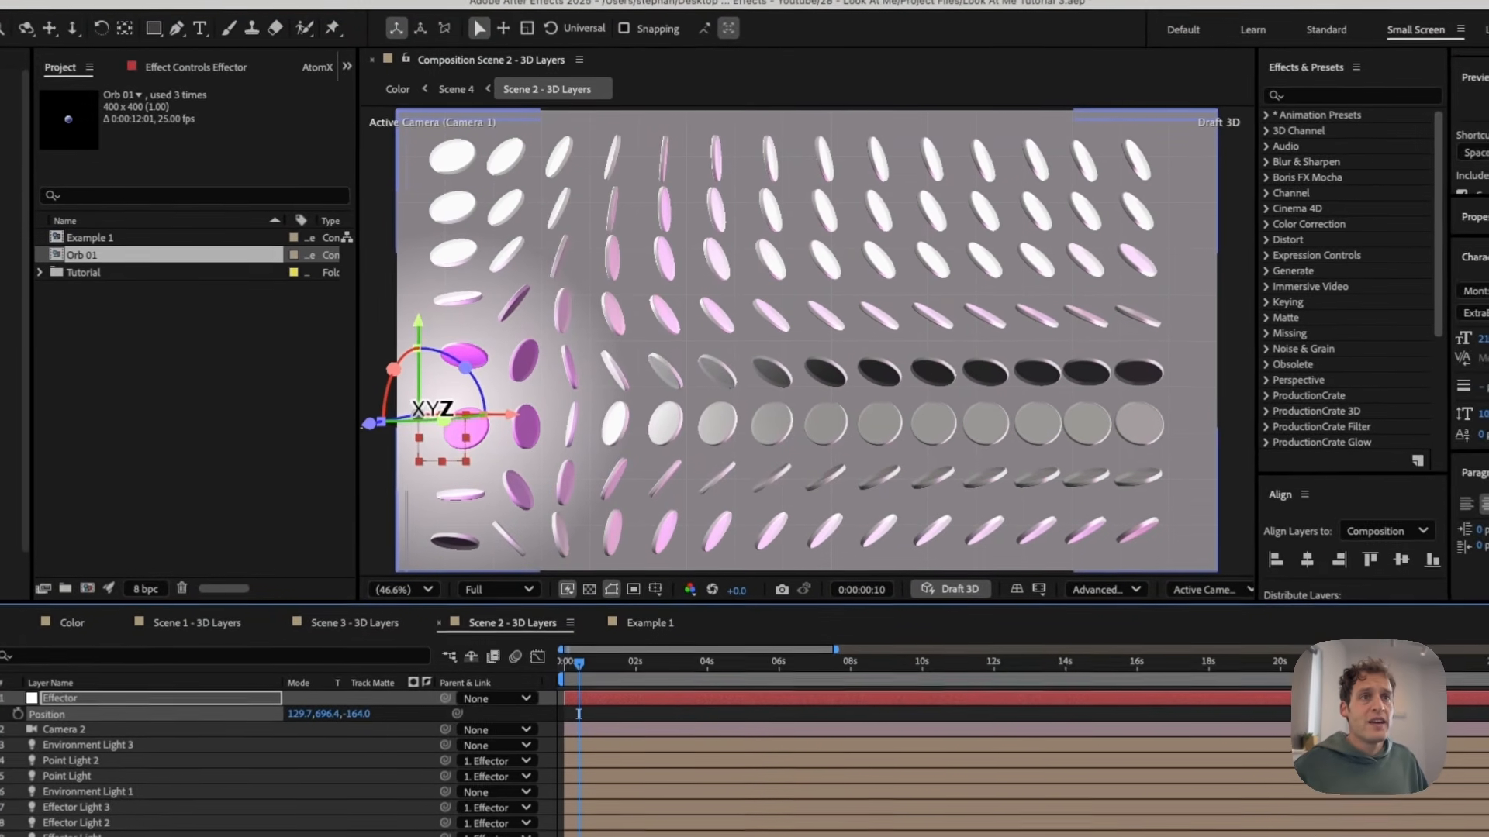
{"action": "left_click_drag", "start_coordinate": [452, 379], "coordinate": [497, 371]}
{"action": "left_click_drag", "start_coordinate": [474, 428], "coordinate": [1190, 370]}
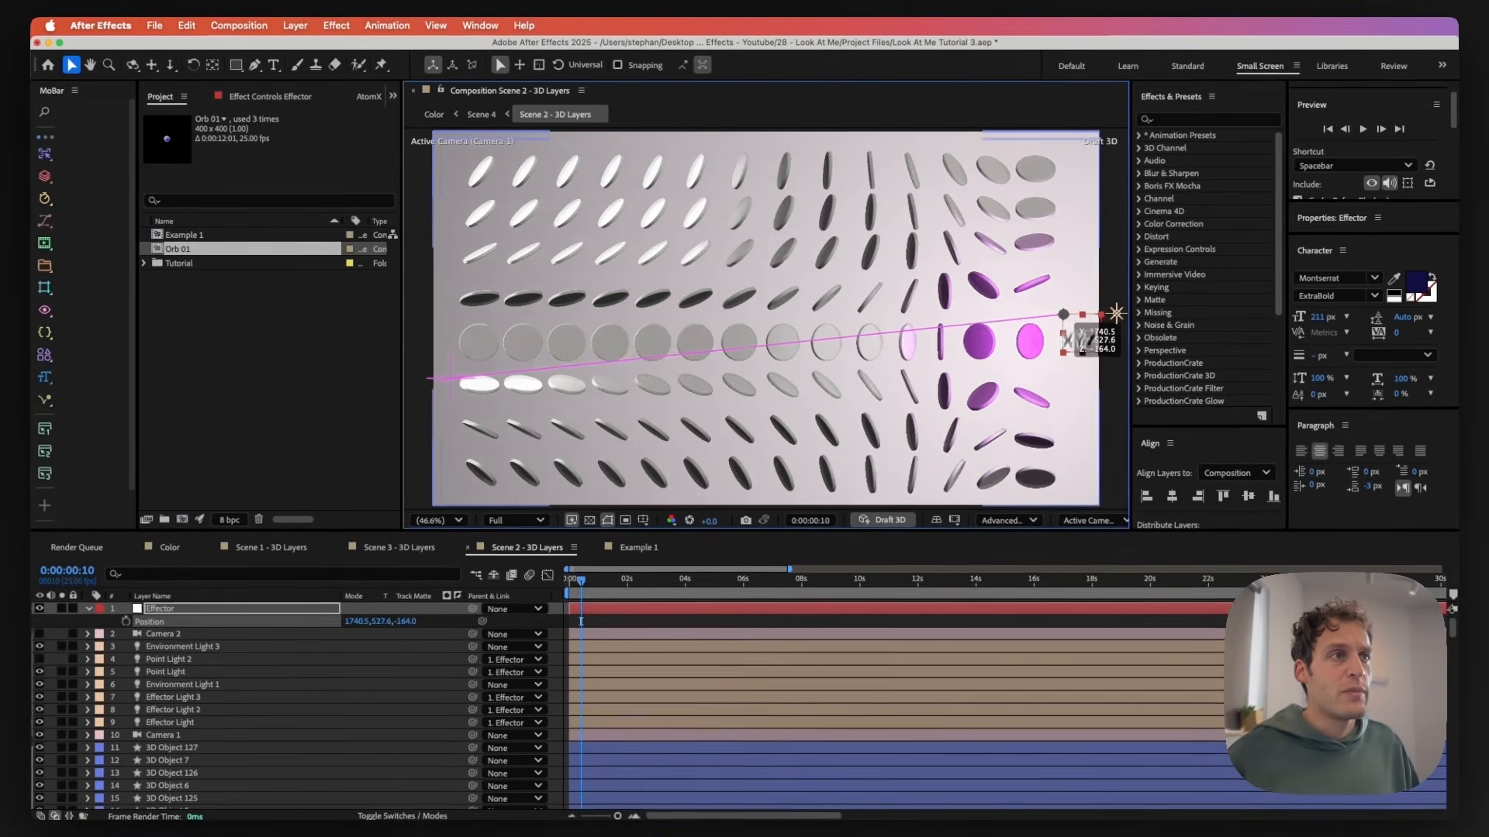
{"action": "left_click_drag", "start_coordinate": [1074, 341], "coordinate": [1073, 392]}
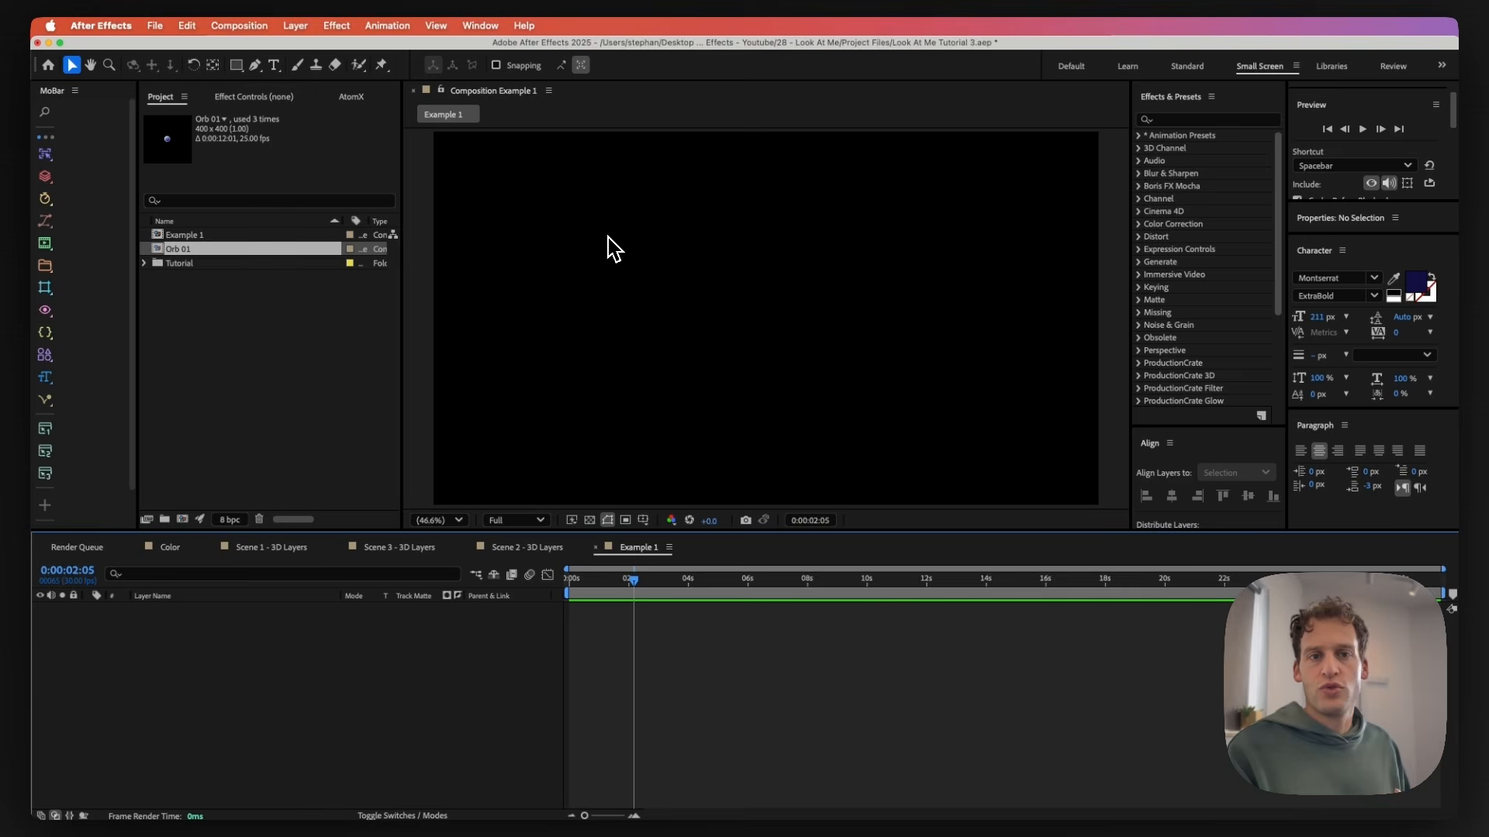
- Draw a thin horizontal rectangle about 20 px high in the upper-left area of the Example 1 composition
{"action": "key", "text": "super+y"}
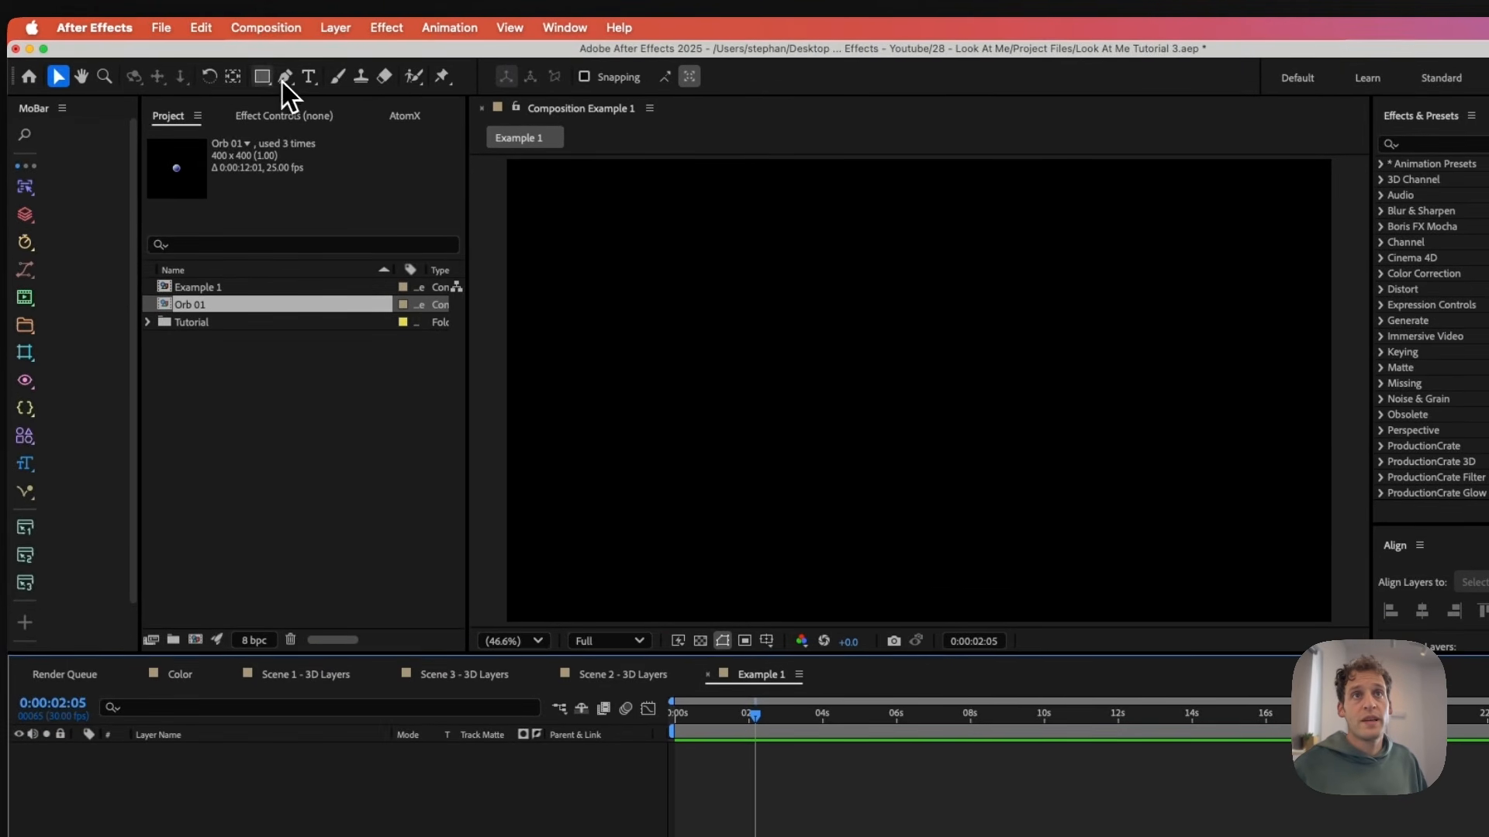
{"action": "left_click", "coordinate": [262, 76]}
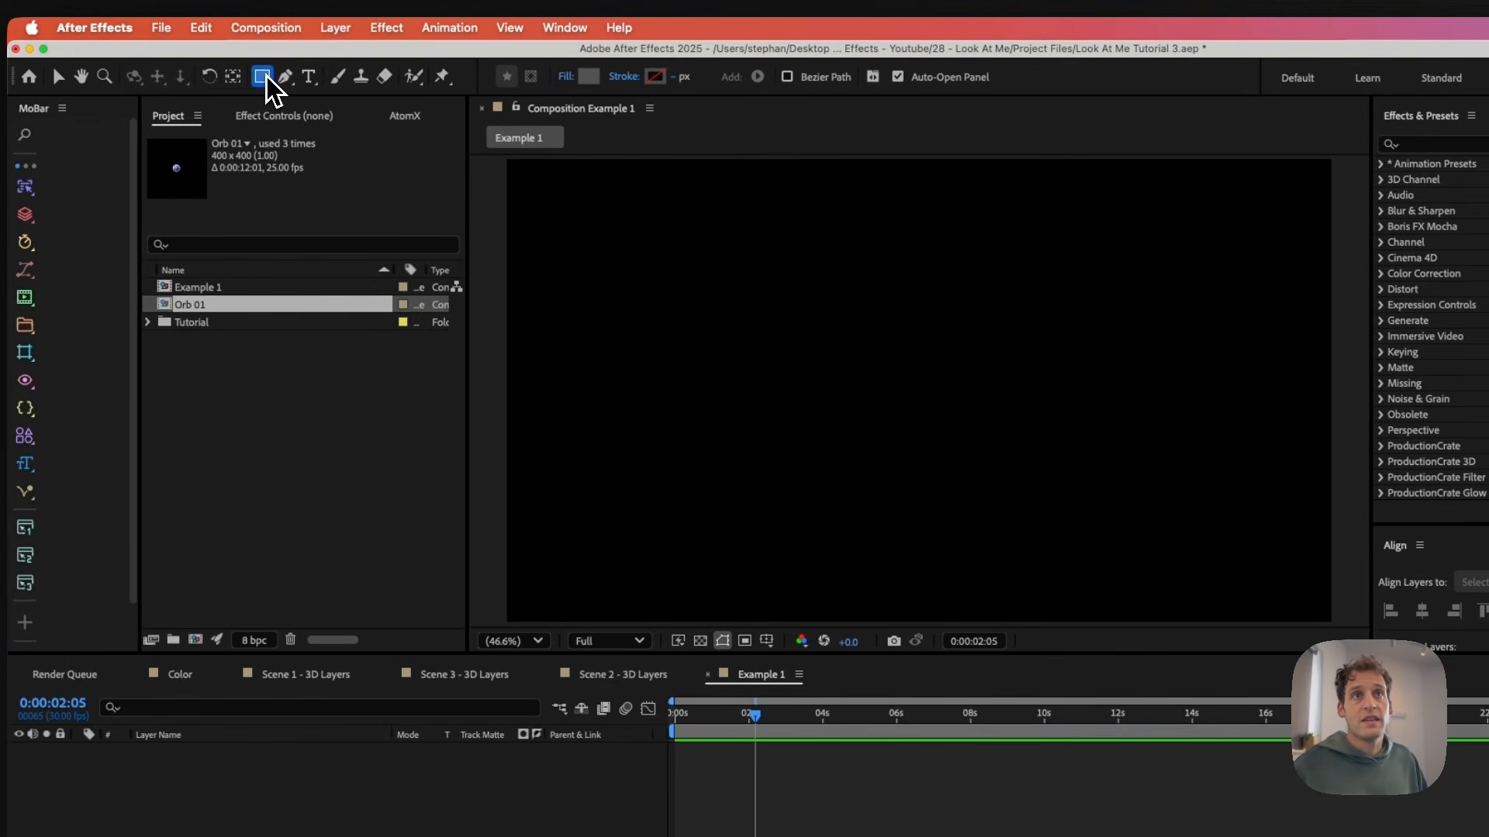
{"action": "left_click_drag", "start_coordinate": [559, 247], "coordinate": [654, 256]}
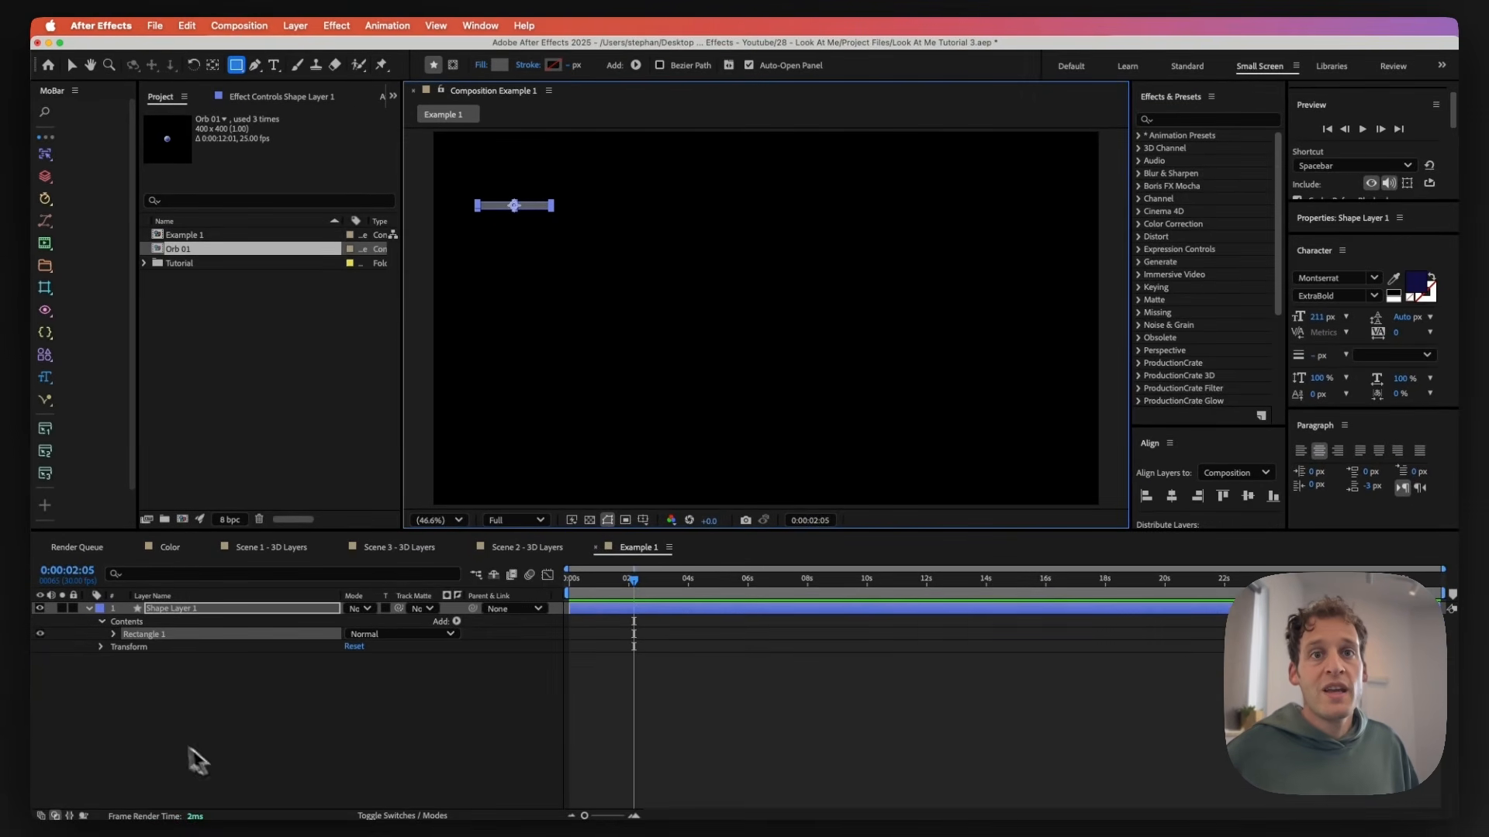
- Set the rectangle path's size to 100 by 10 and its roundness to 5
{"action": "left_click", "coordinate": [113, 634]}
{"action": "left_click", "coordinate": [131, 646]}
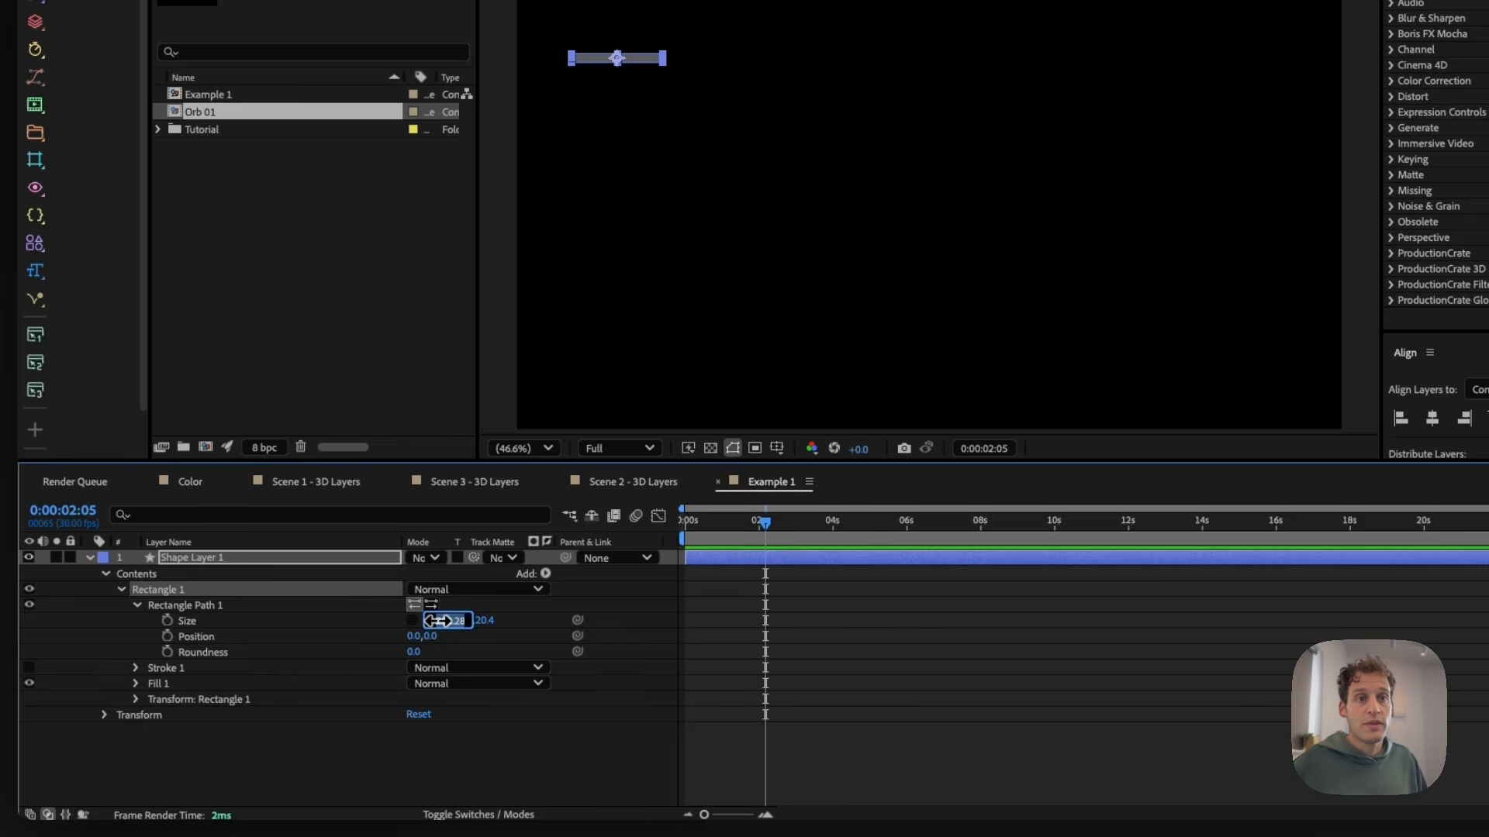
{"action": "left_click", "coordinate": [486, 636]}
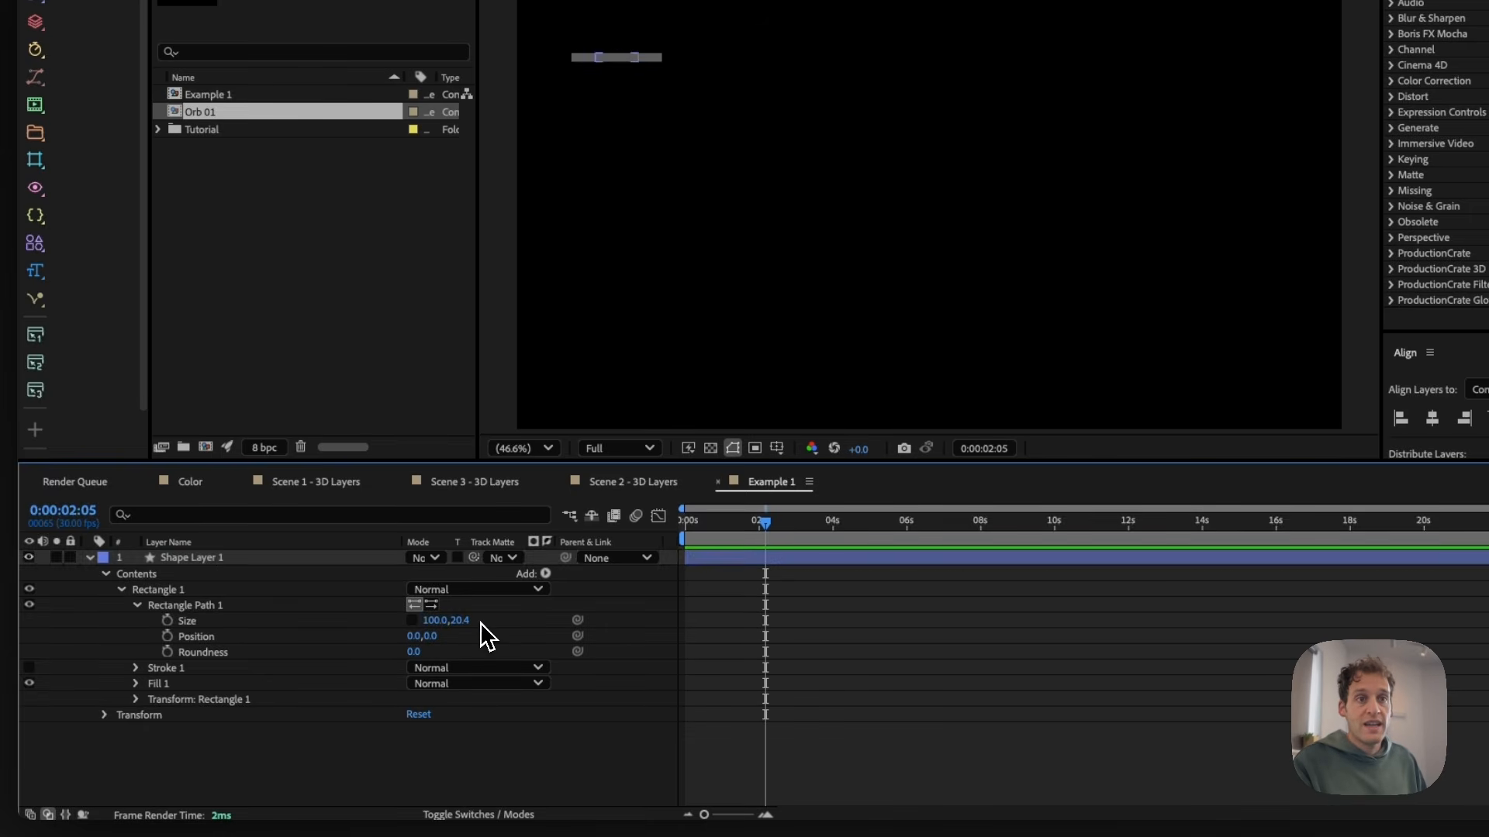
{"action": "left_click", "coordinate": [463, 622]}
{"action": "type", "text": "10"}
{"action": "left_click", "coordinate": [514, 747]}
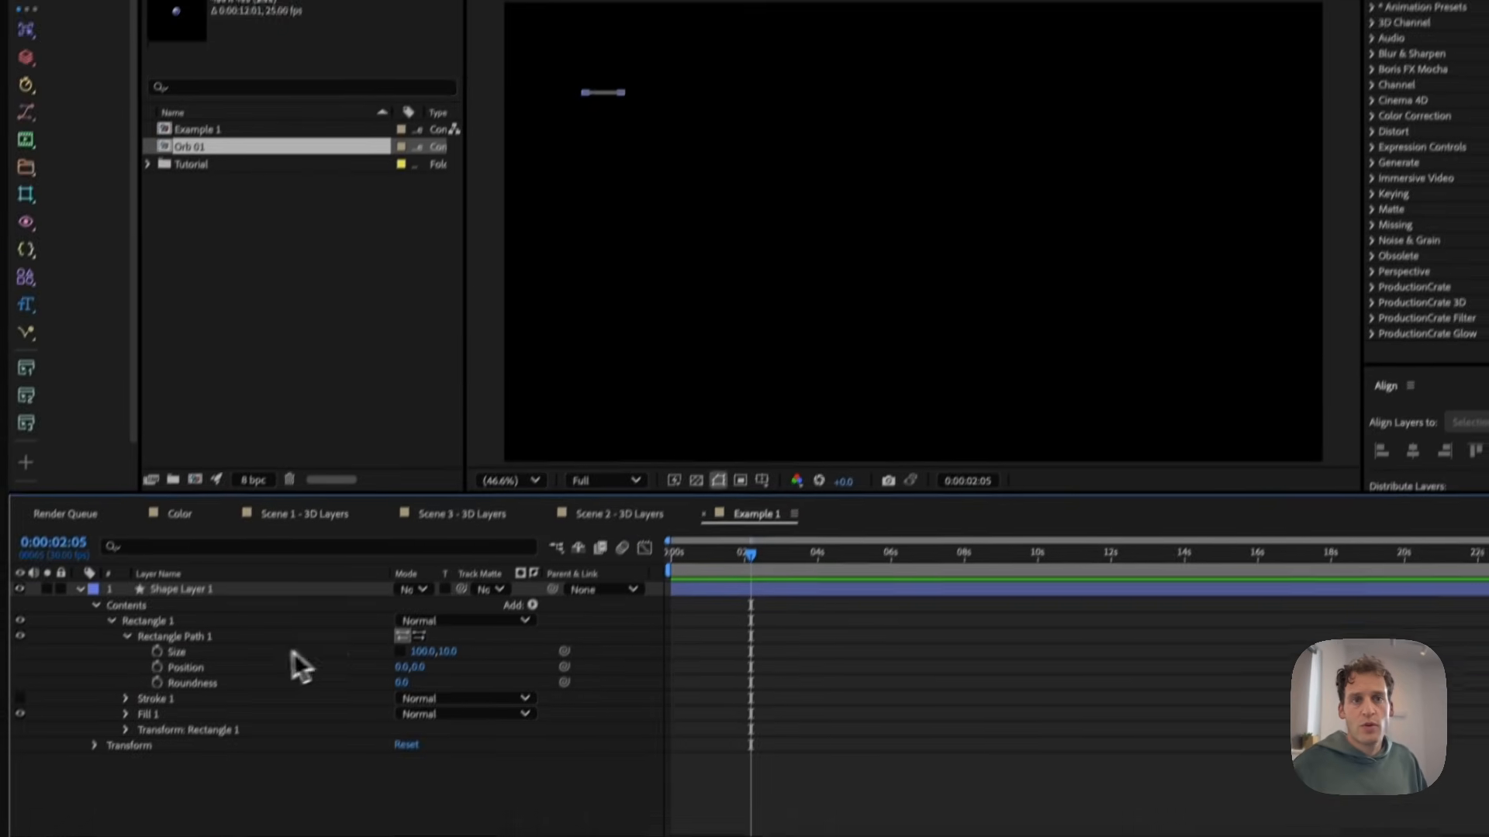
{"action": "left_click", "coordinate": [362, 836]}
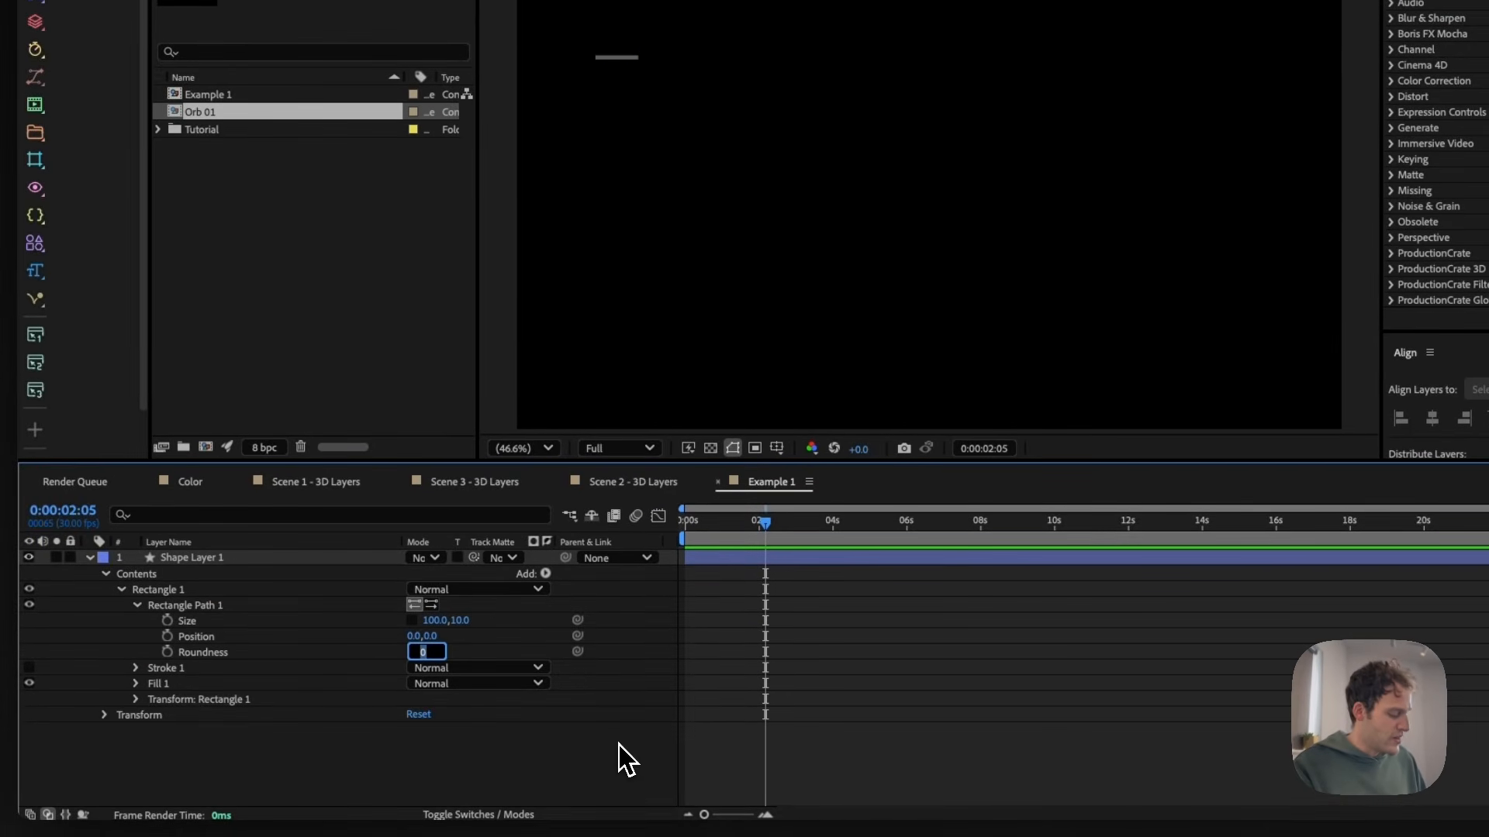
{"action": "key", "text": "Return"}
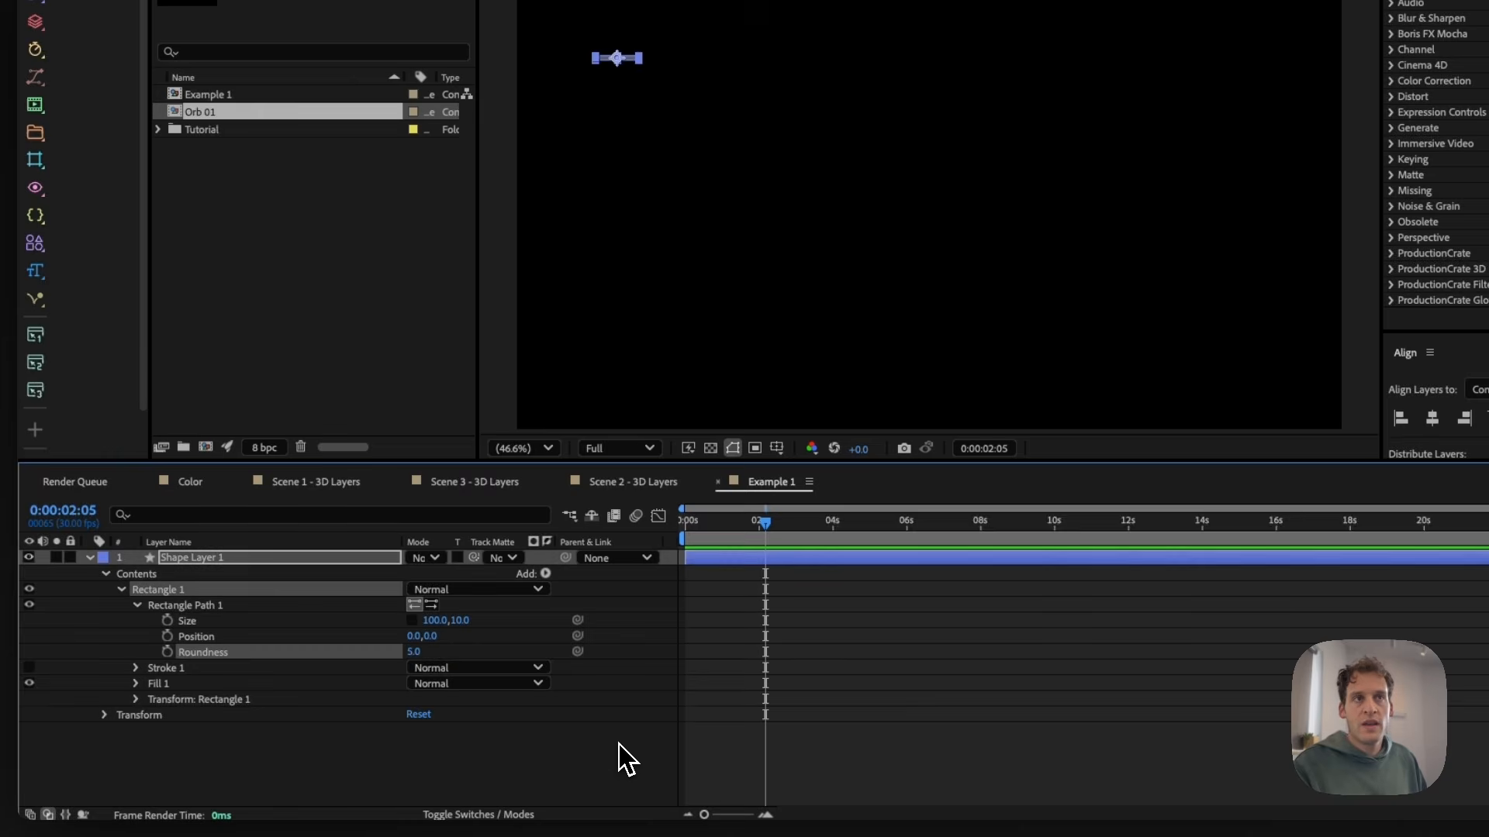
- Rename the rectangle's shape layer to "3D Object 1"
{"action": "left_click", "coordinate": [219, 560]}
{"action": "key", "text": "Return"}
{"action": "key", "text": "BackSpace"}
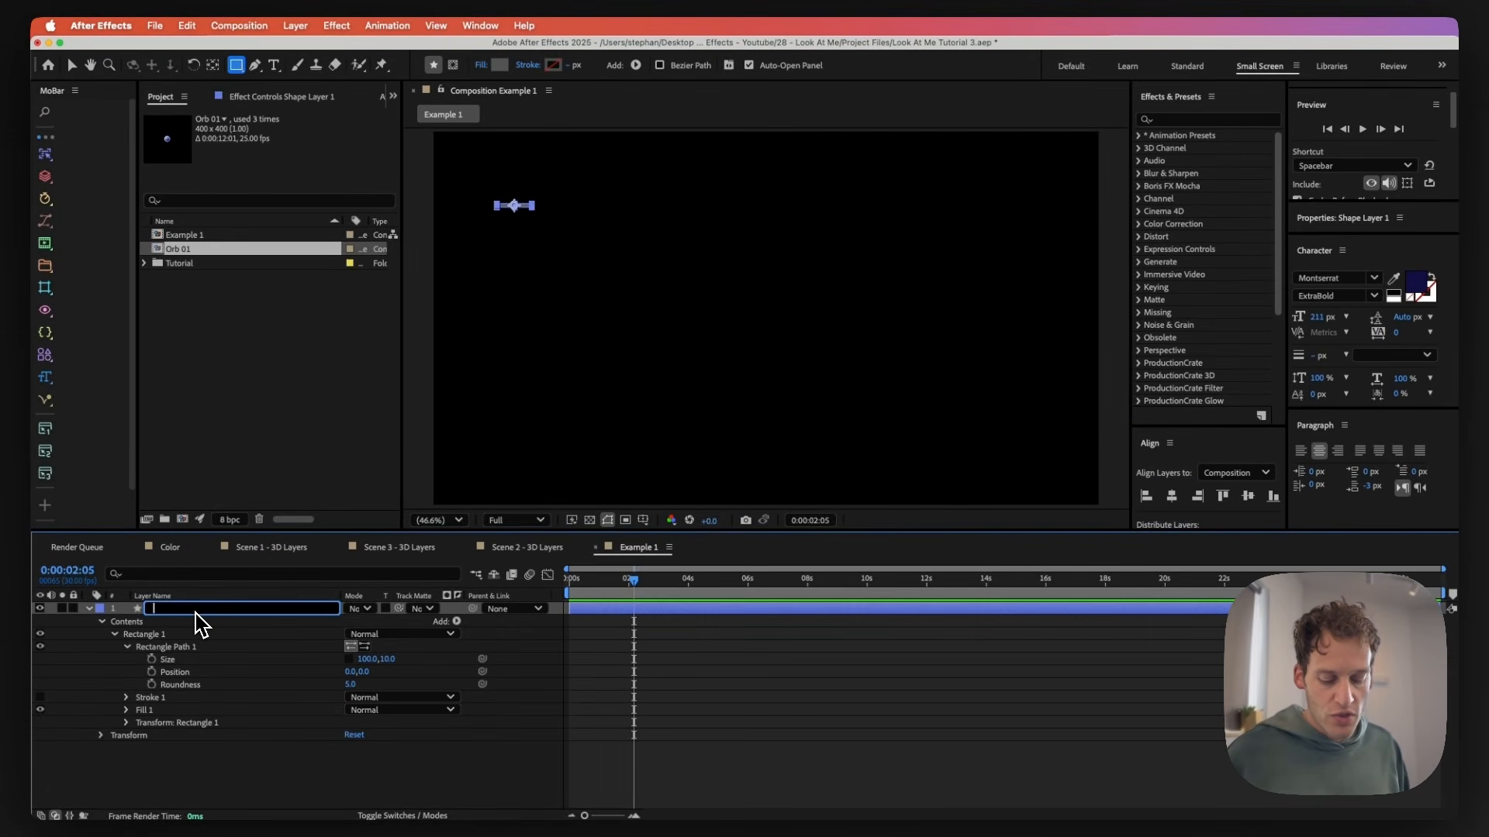
{"action": "type", "text": "3D Object 1"}
{"action": "key", "text": "Return"}
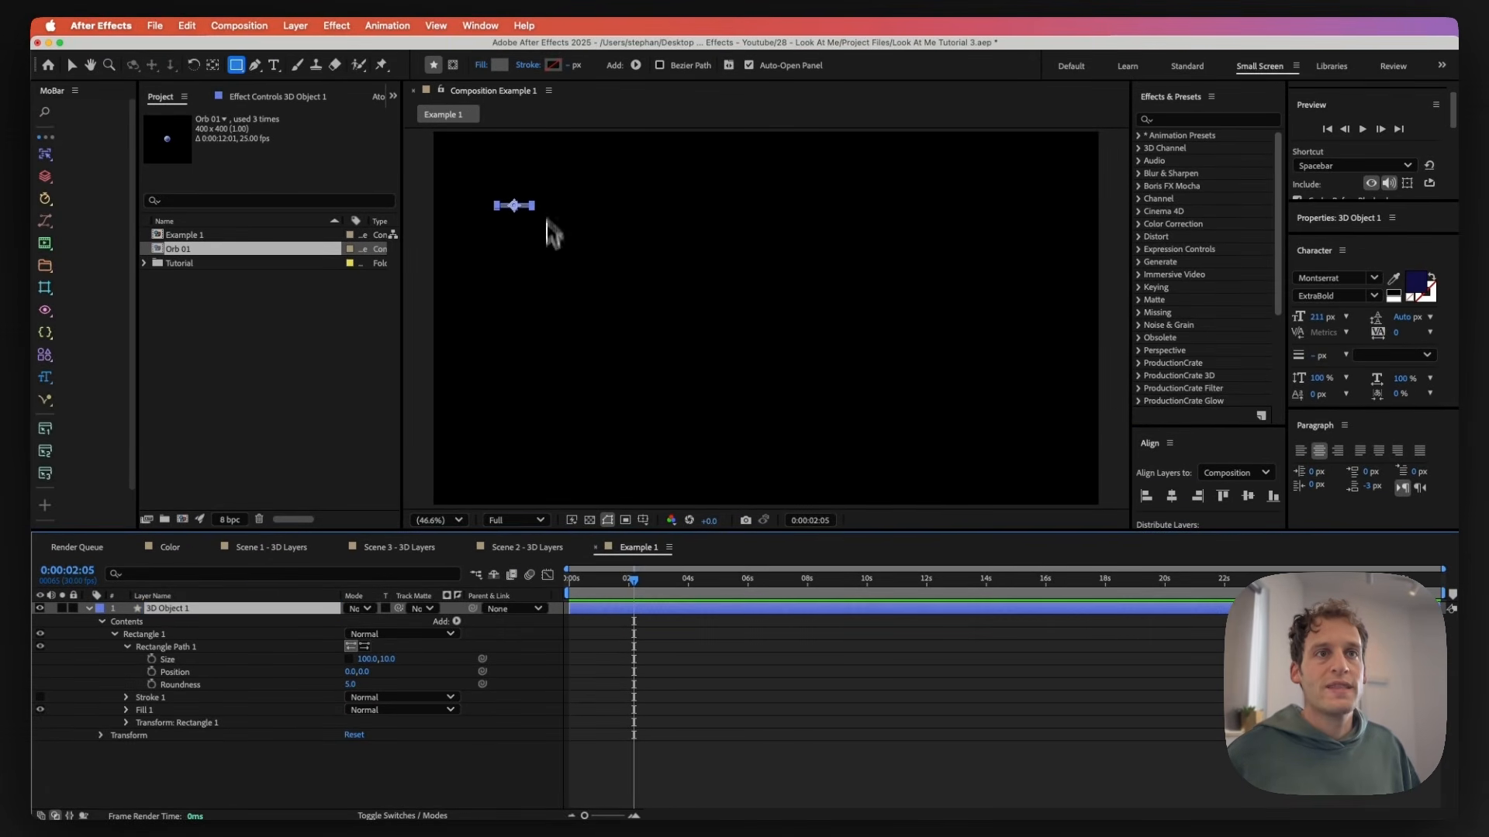
- Collapse the 3D Object 1 layer's properties and duplicate it seven times for a total of eight layers
{"action": "left_click", "coordinate": [71, 64]}
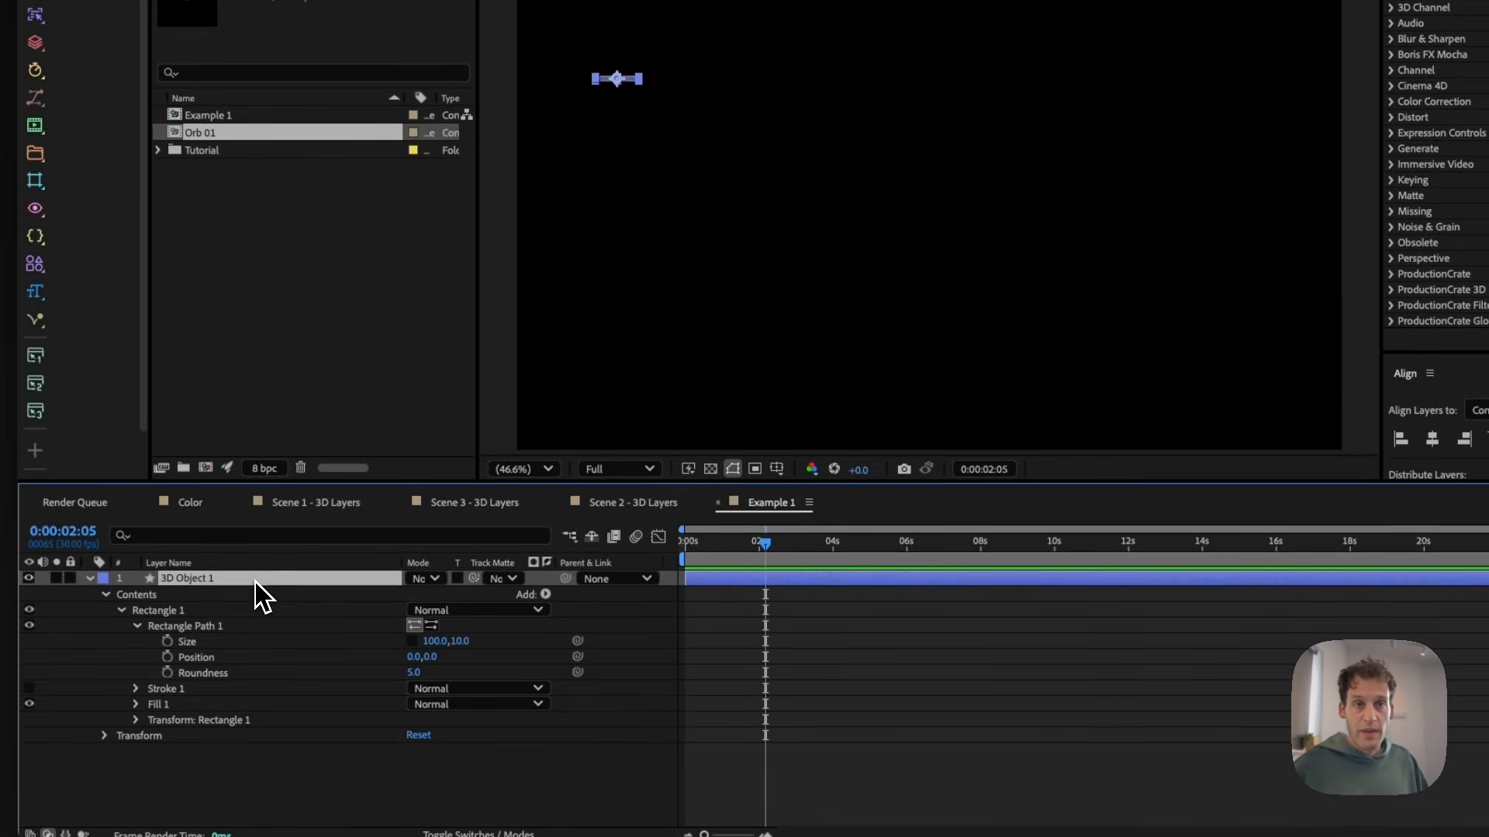
{"action": "left_click", "coordinate": [90, 578]}
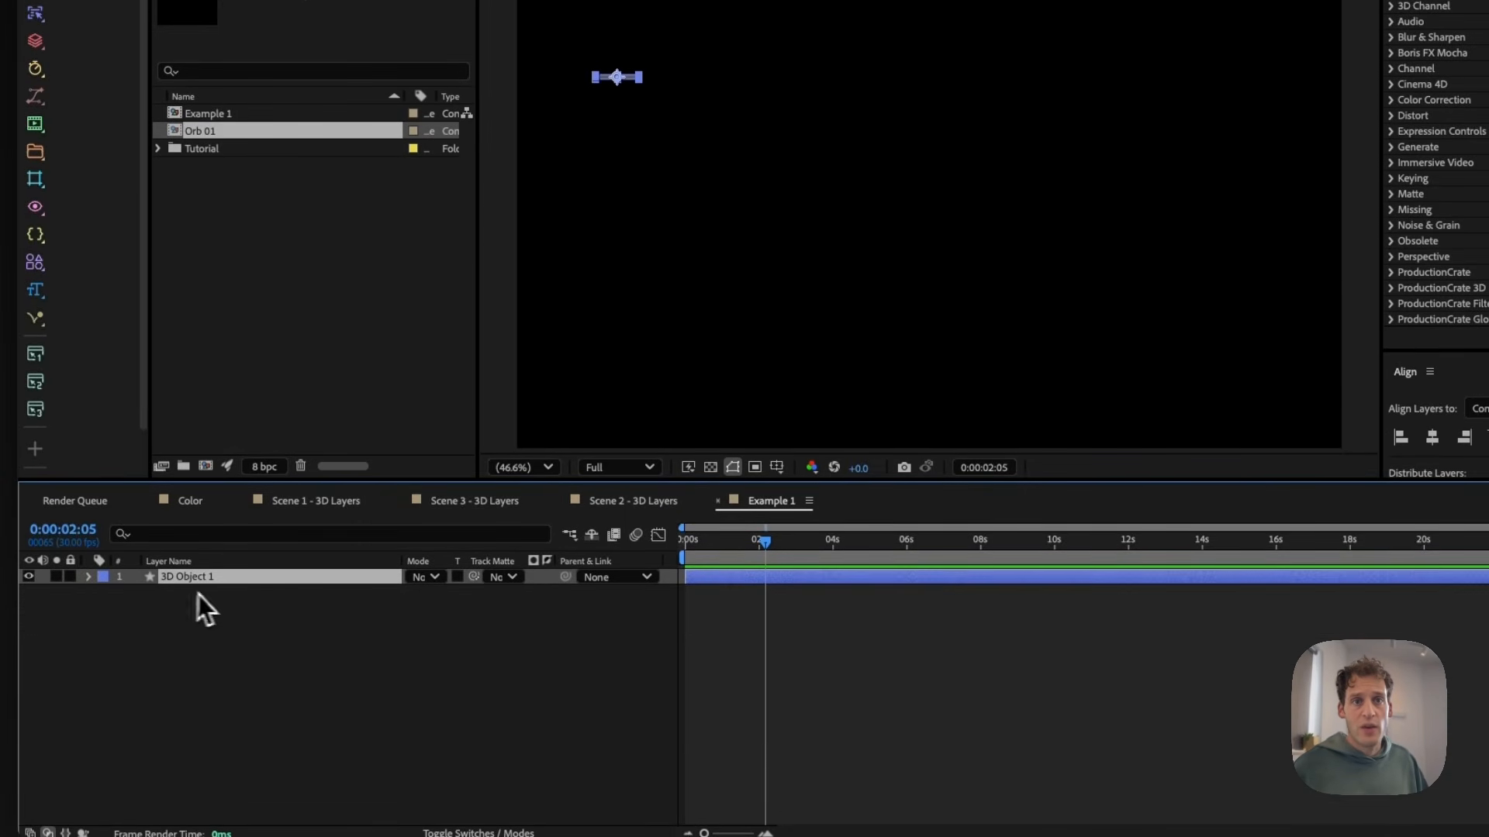
{"action": "key", "text": "super+d"}
{"action": "key", "text": "super+d"}
{"action": "key", "text": "super+d"}
{"action": "key", "text": "super+d"}
{"action": "key", "text": "super+d"}
{"action": "key", "text": "super+d"}
{"action": "key", "text": "super+d"}
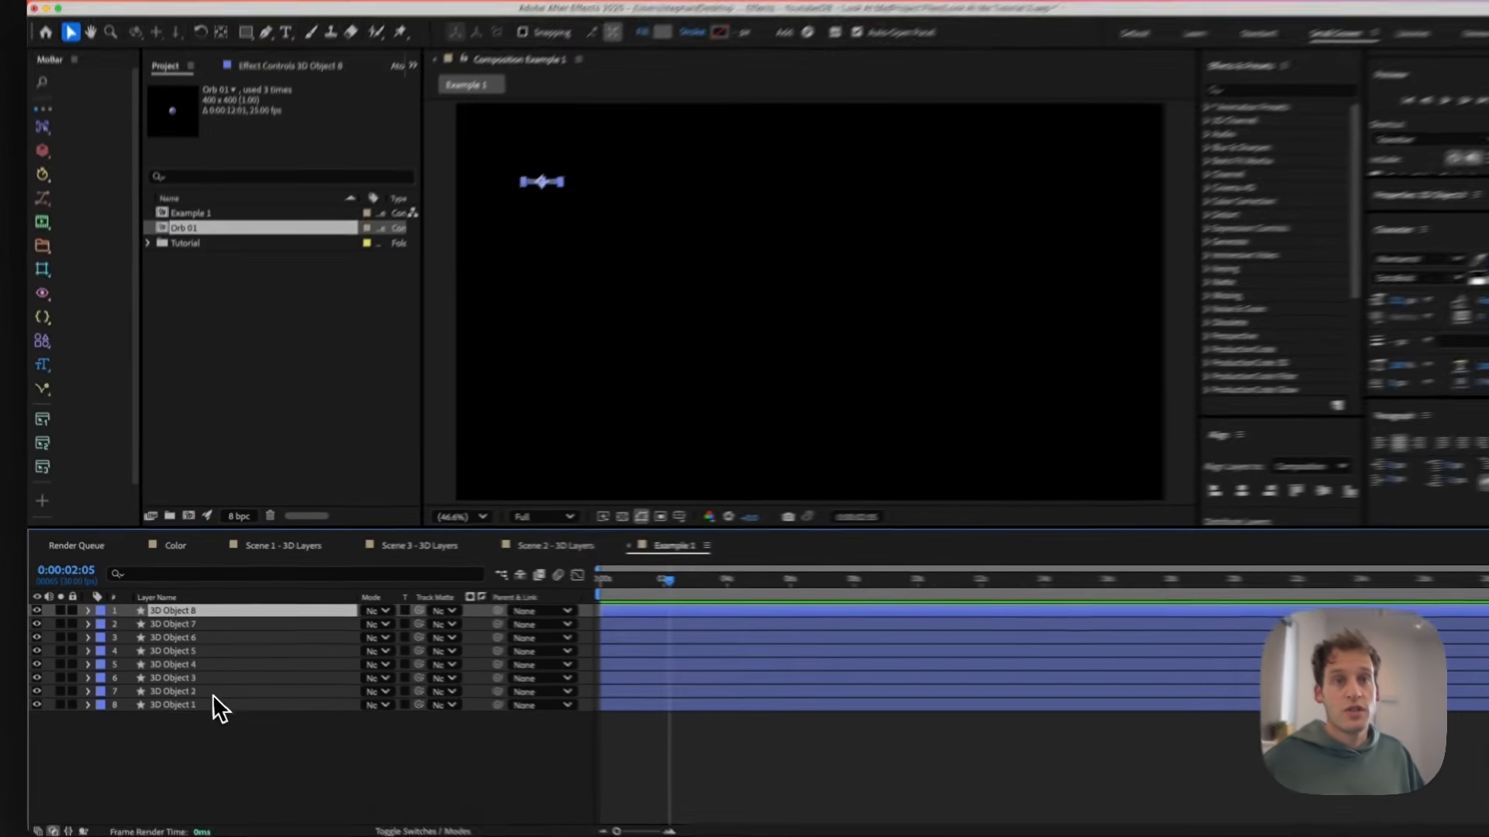
- Move all eight stacked bars closer to the canvas's upper-left corner and shift 3D Object 8 straight across to the upper-right side
{"action": "left_click", "coordinate": [218, 689], "text": "shift"}
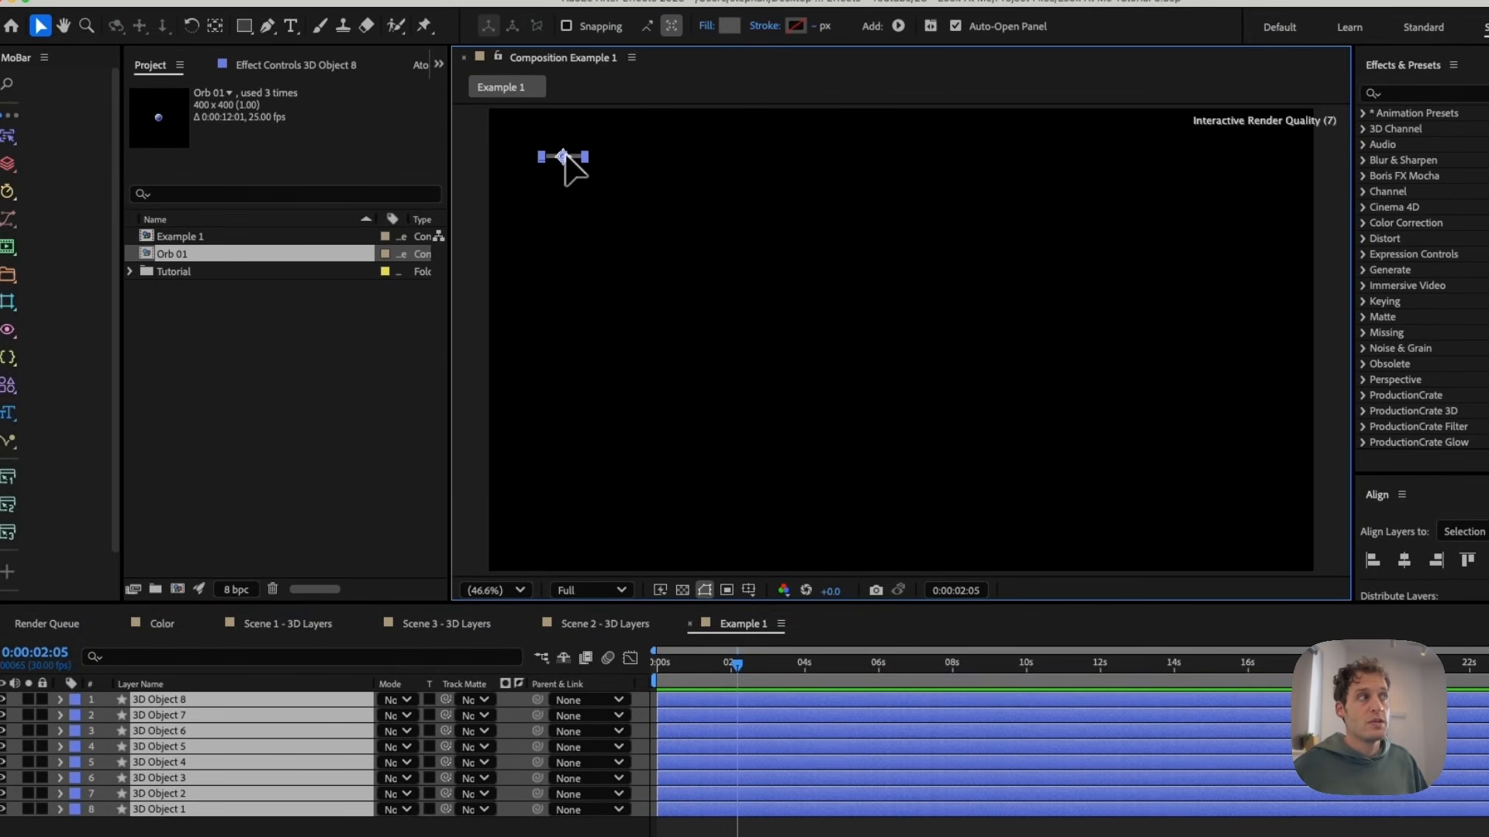
{"action": "left_click", "coordinate": [566, 155]}
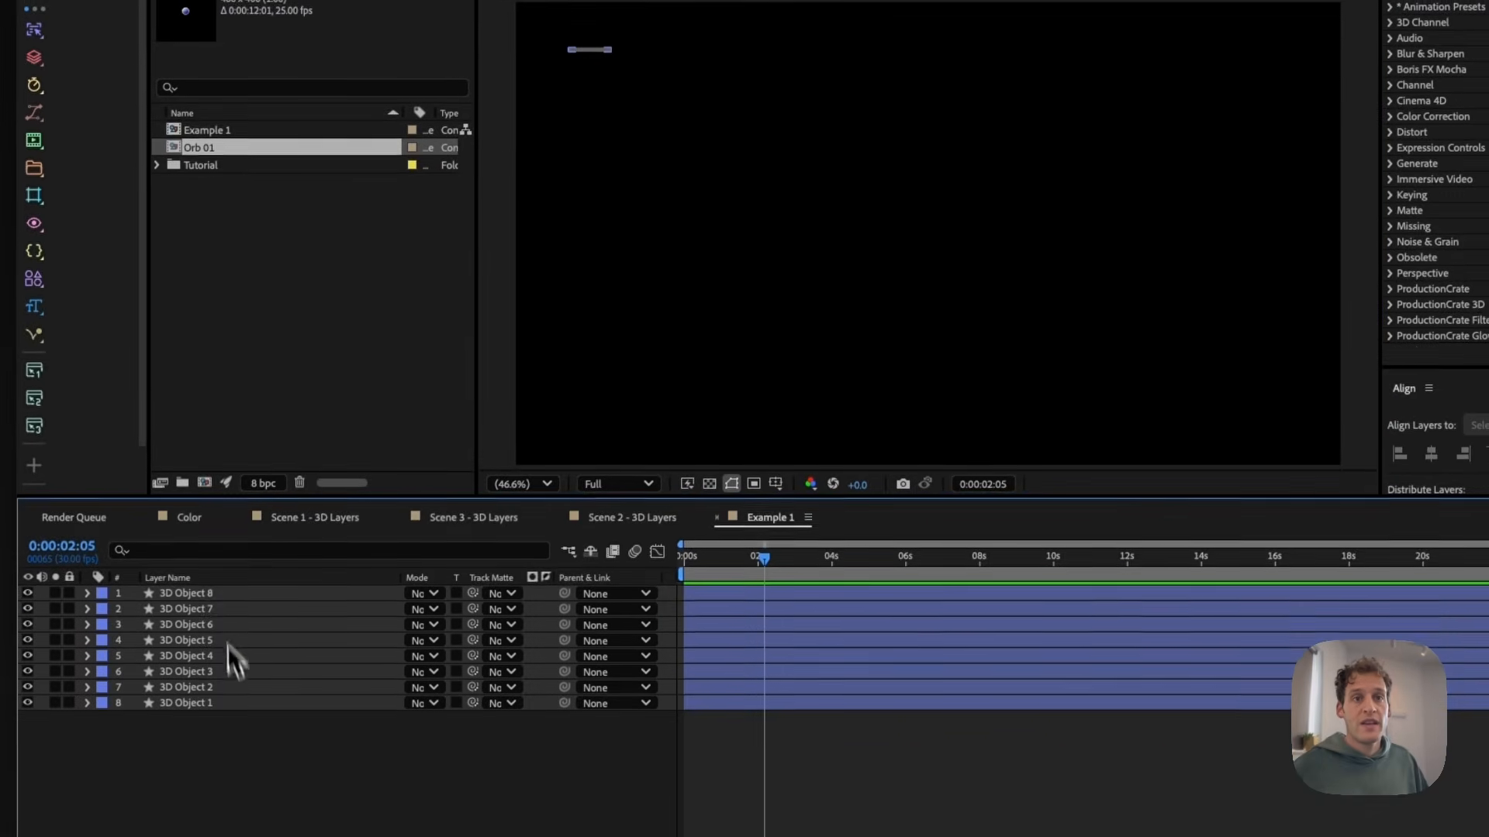
{"action": "left_click", "coordinate": [167, 699]}
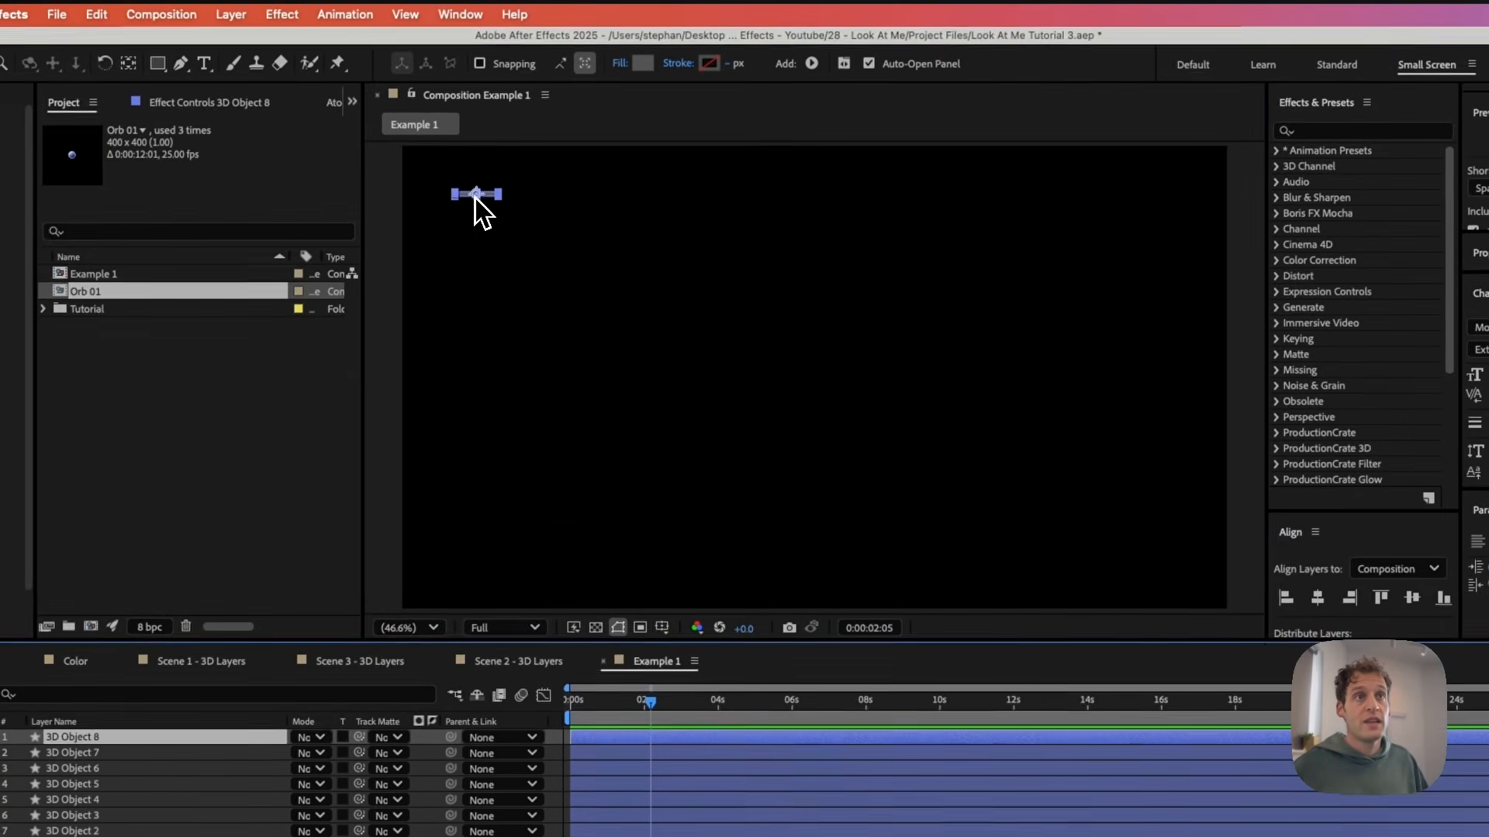
{"action": "left_click_drag", "start_coordinate": [530, 124], "coordinate": [1166, 126]}
{"action": "left_click_drag", "start_coordinate": [989, 208], "coordinate": [1031, 207]}
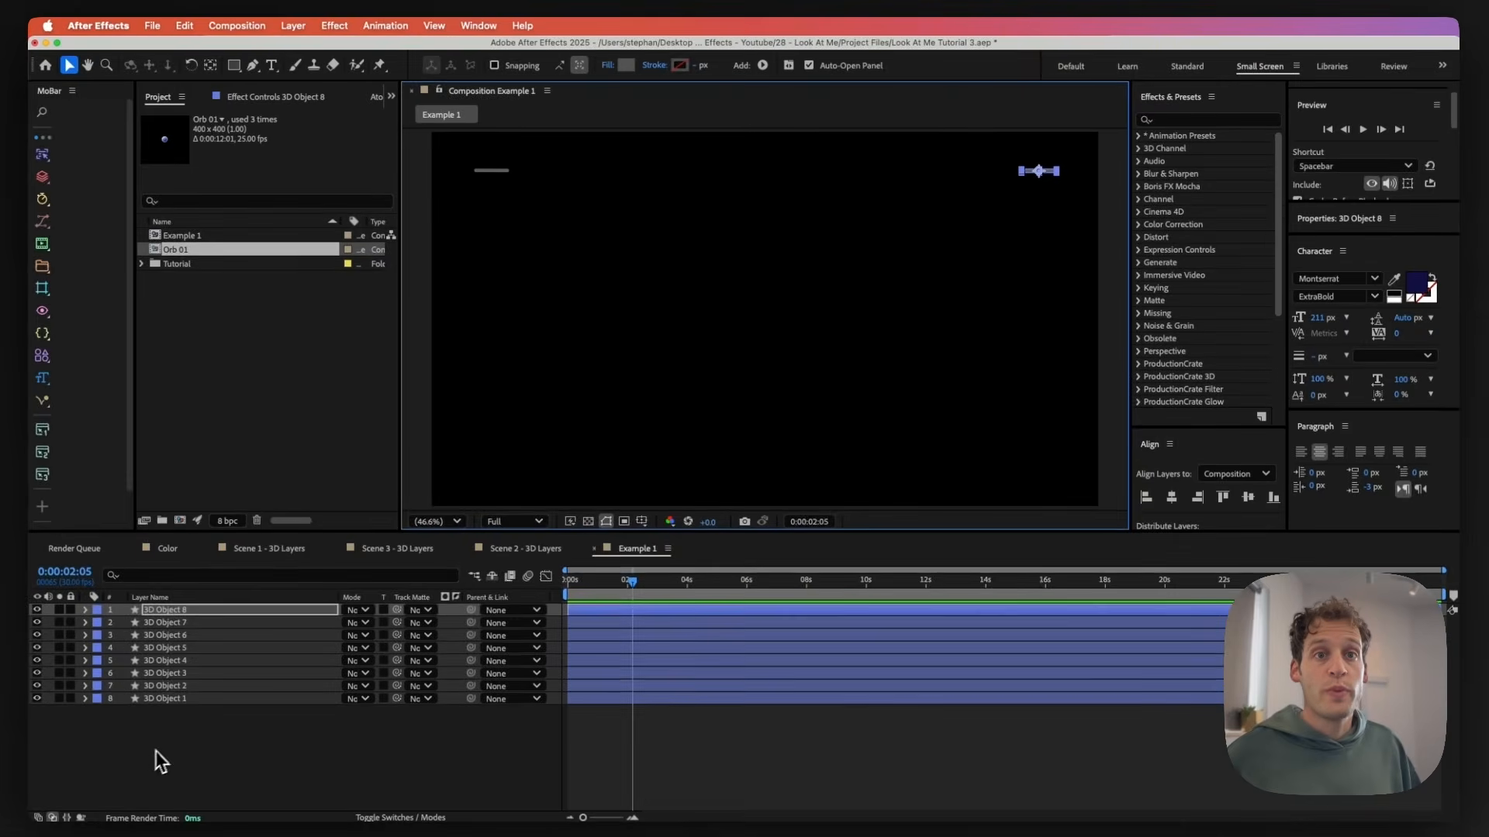
- Select all eight 3D Object layers and distribute them evenly along the horizontal axis
{"action": "left_click_drag", "start_coordinate": [171, 744], "coordinate": [183, 622]}
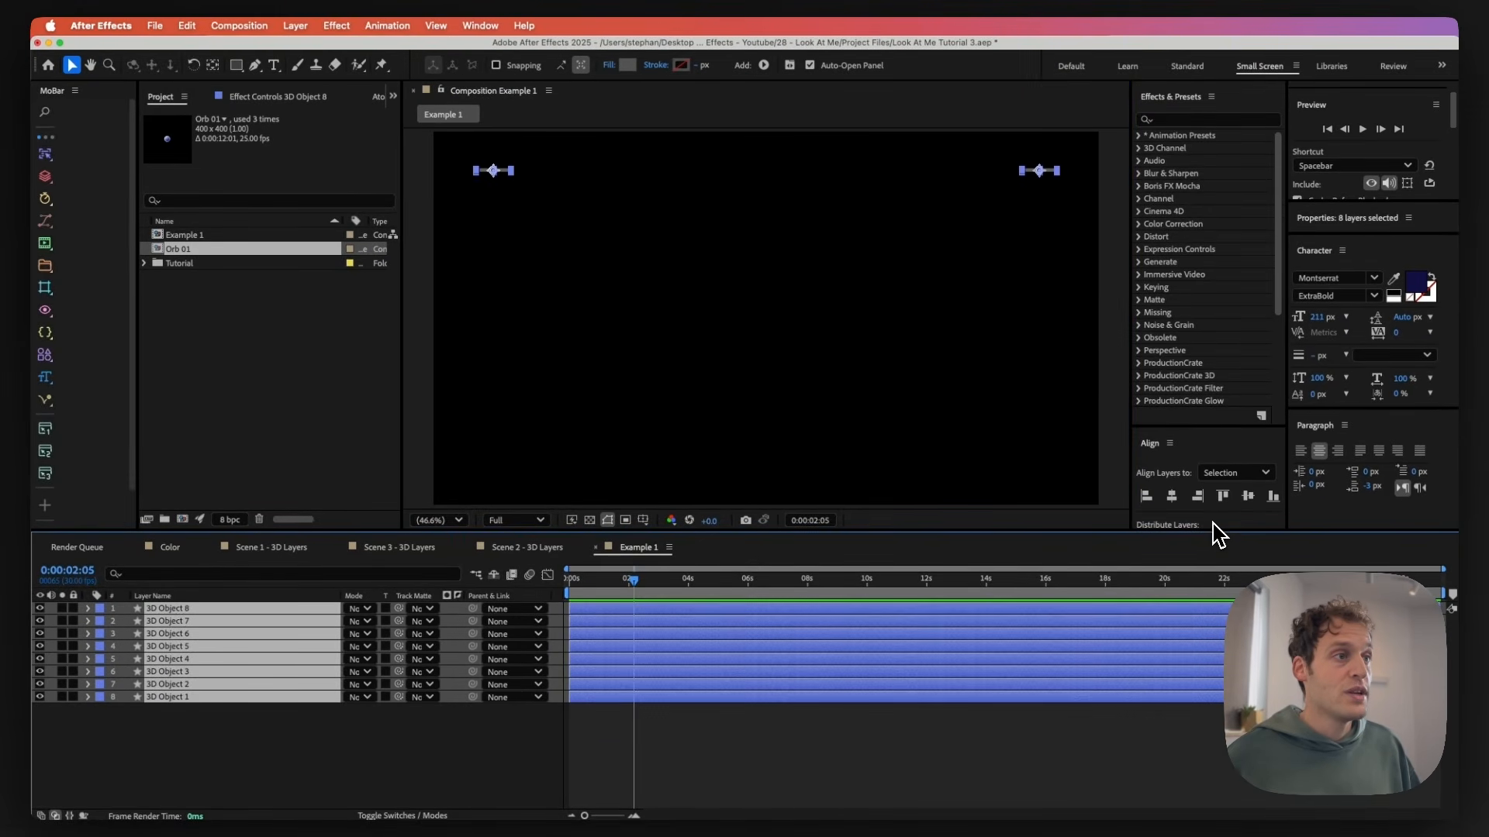
{"action": "left_click", "coordinate": [1214, 523]}
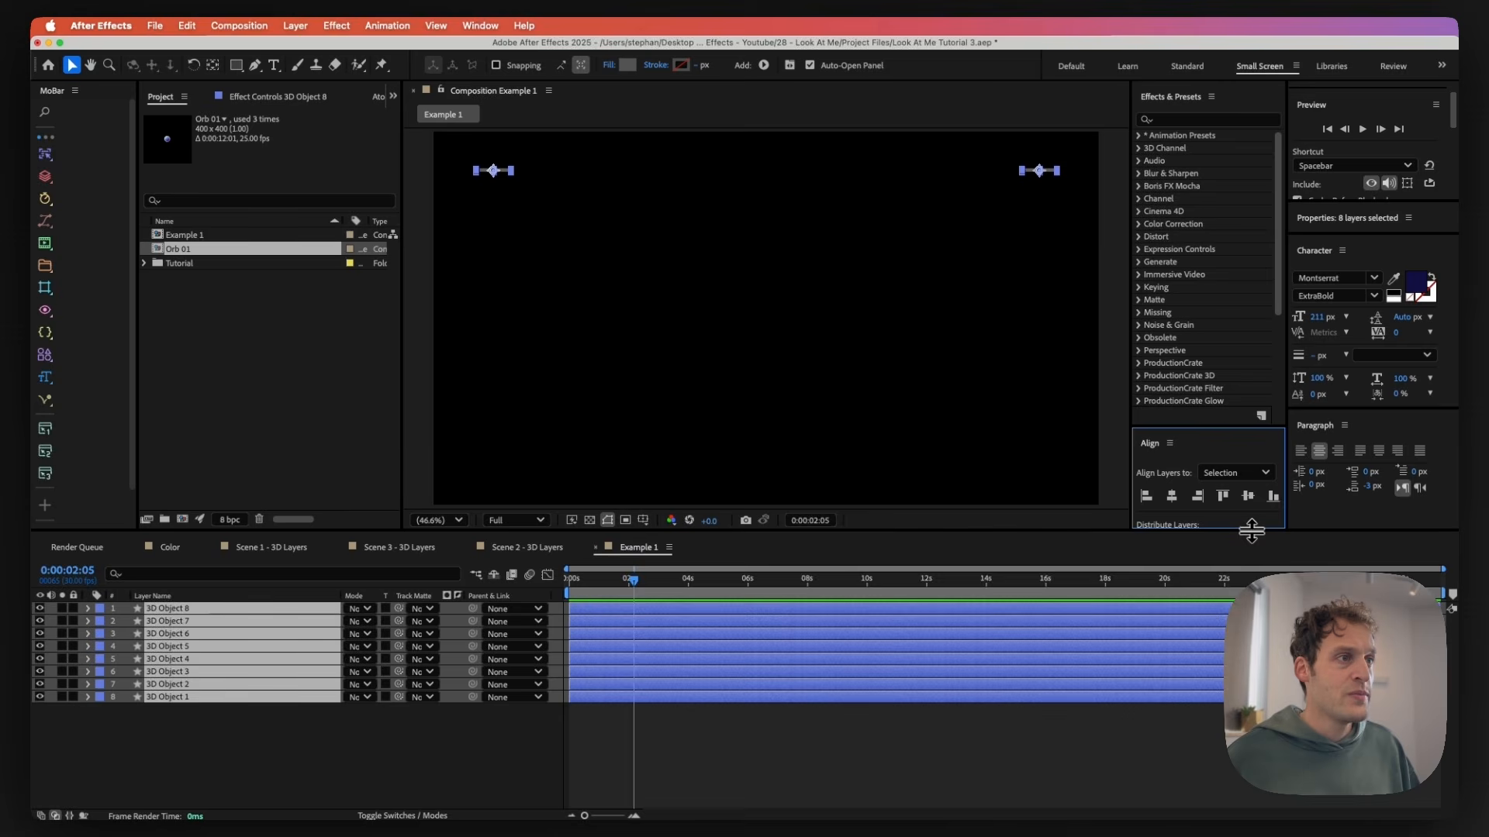
{"action": "left_click_drag", "start_coordinate": [1250, 532], "coordinate": [1251, 549]}
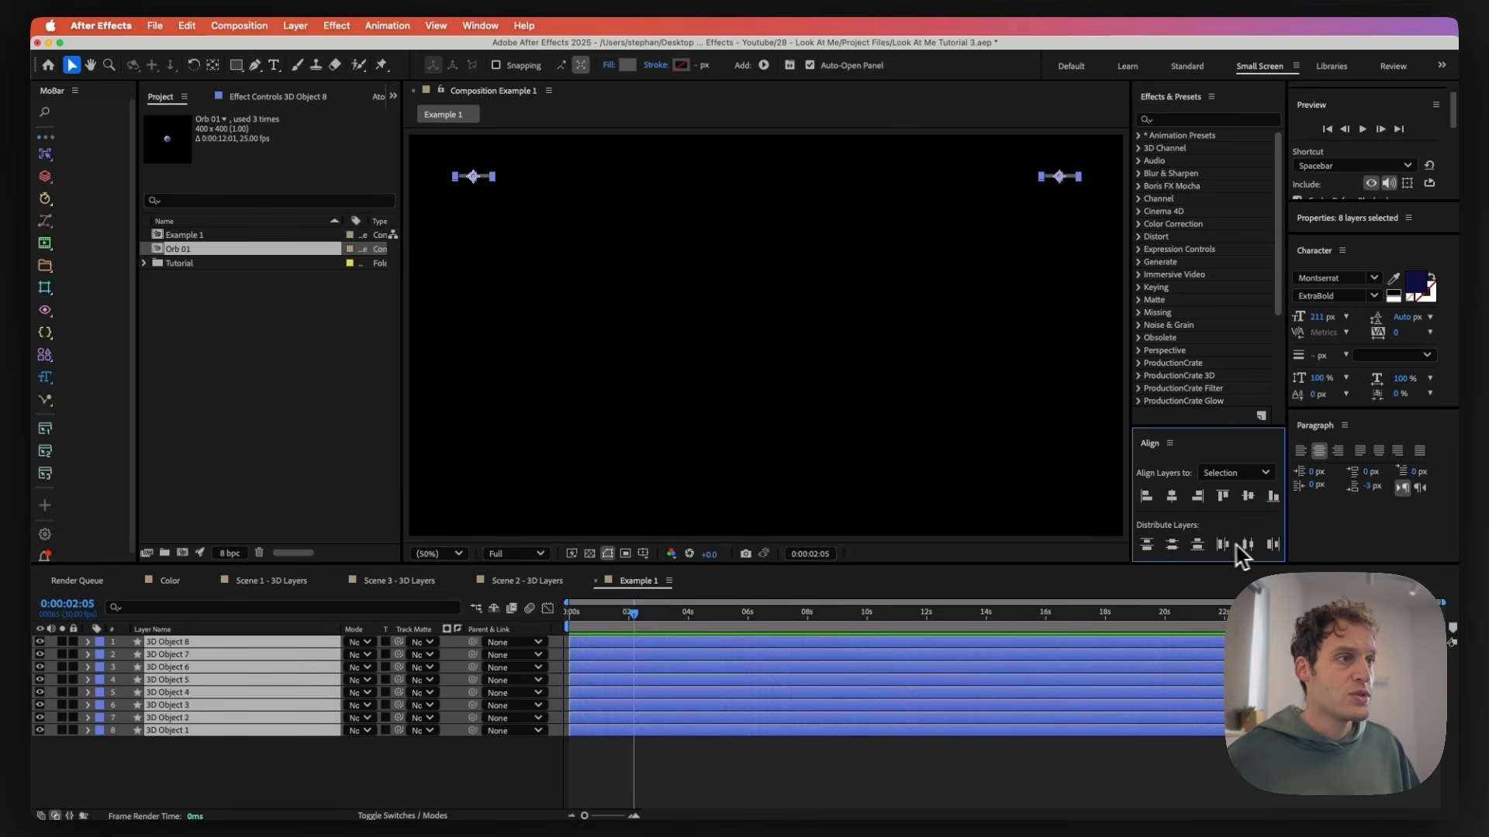
{"action": "left_click", "coordinate": [1243, 547]}
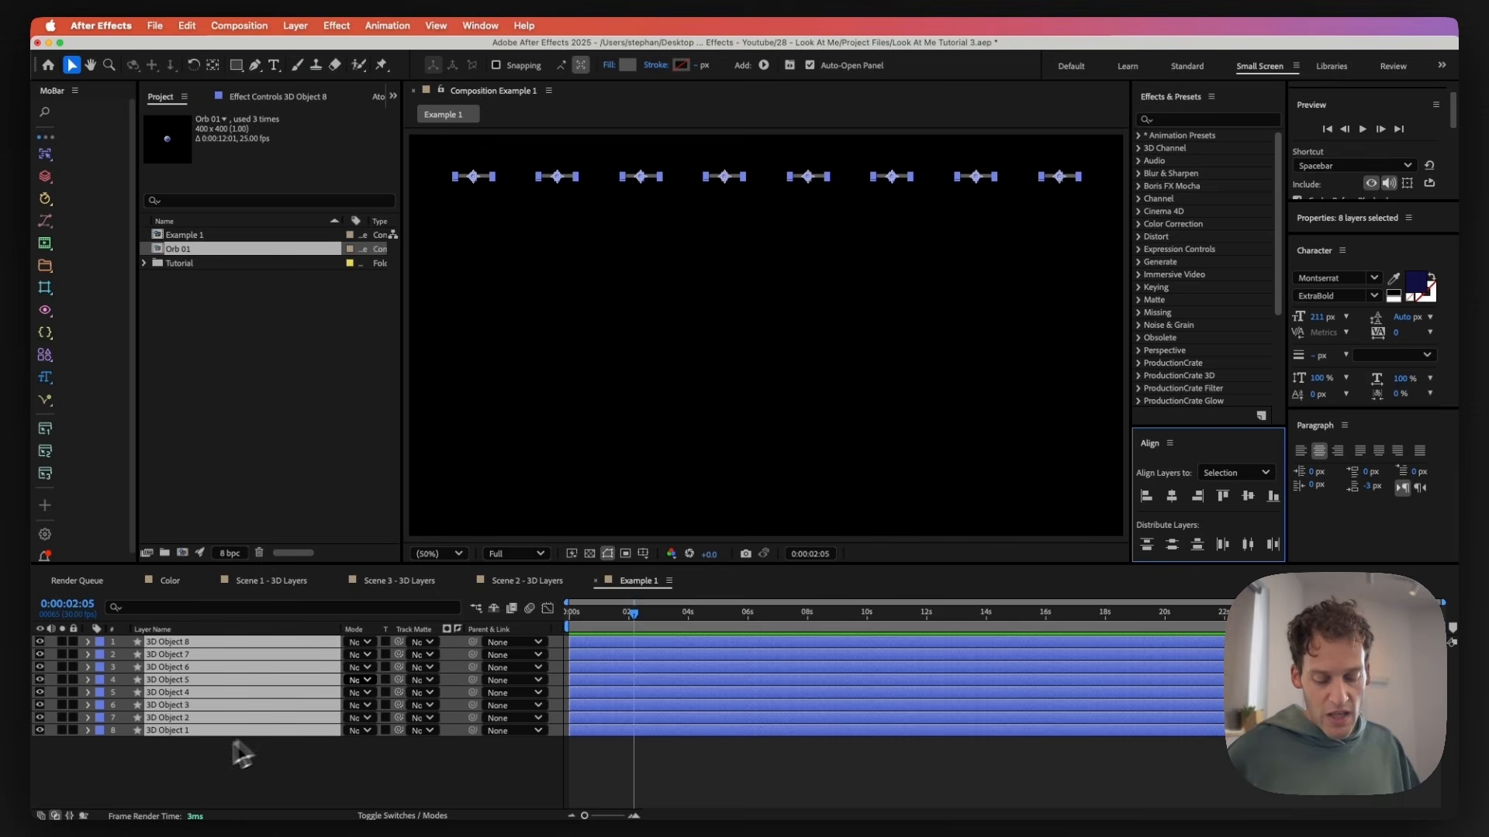
- Duplicate the row of eight bars twice, placing each copy below the previous row with equal spacing
{"action": "key", "text": "super+d"}
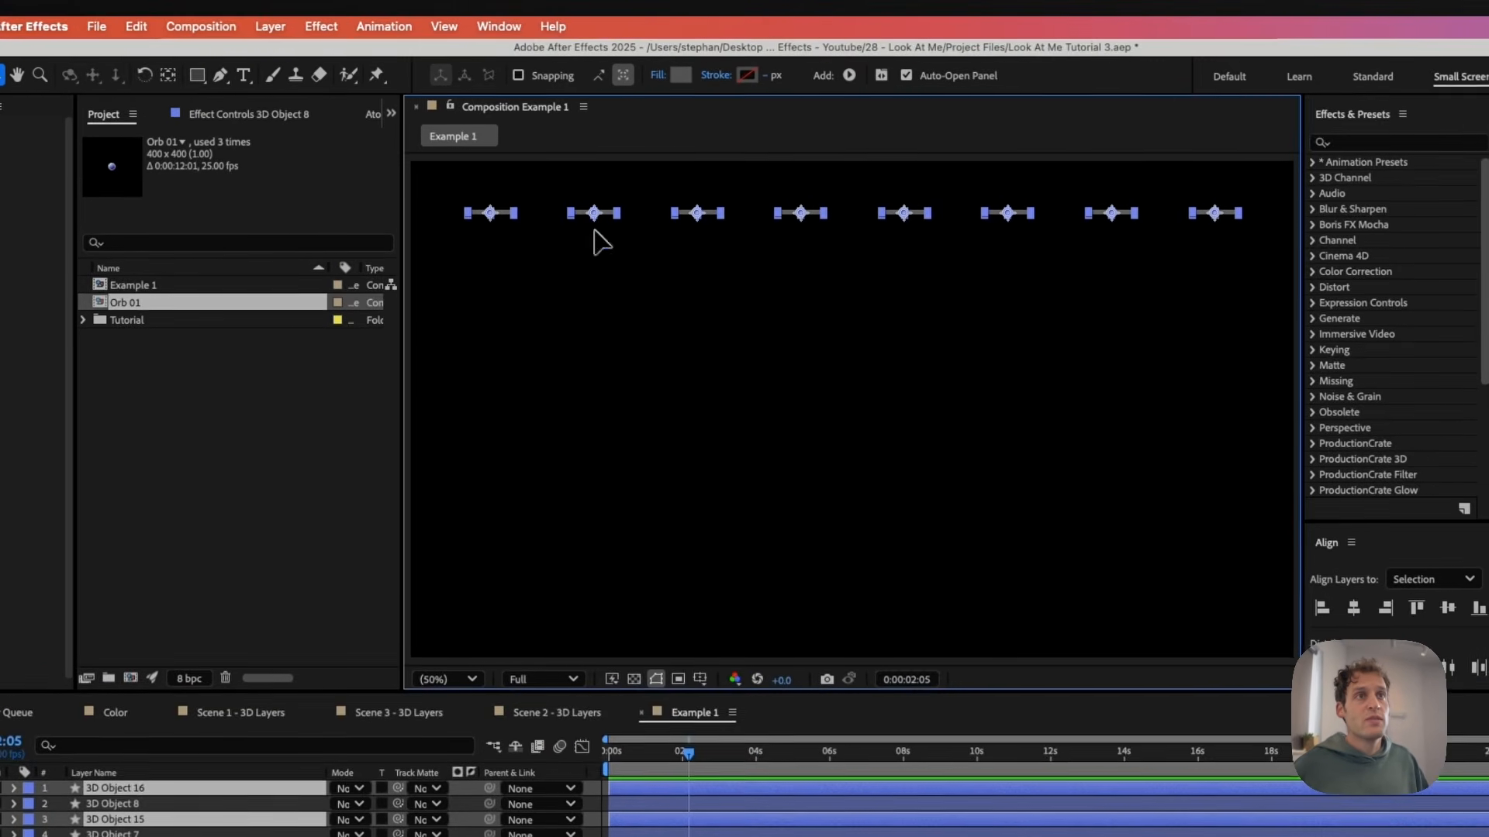
{"action": "left_click_drag", "start_coordinate": [600, 242], "coordinate": [602, 341]}
{"action": "key", "text": "super+d"}
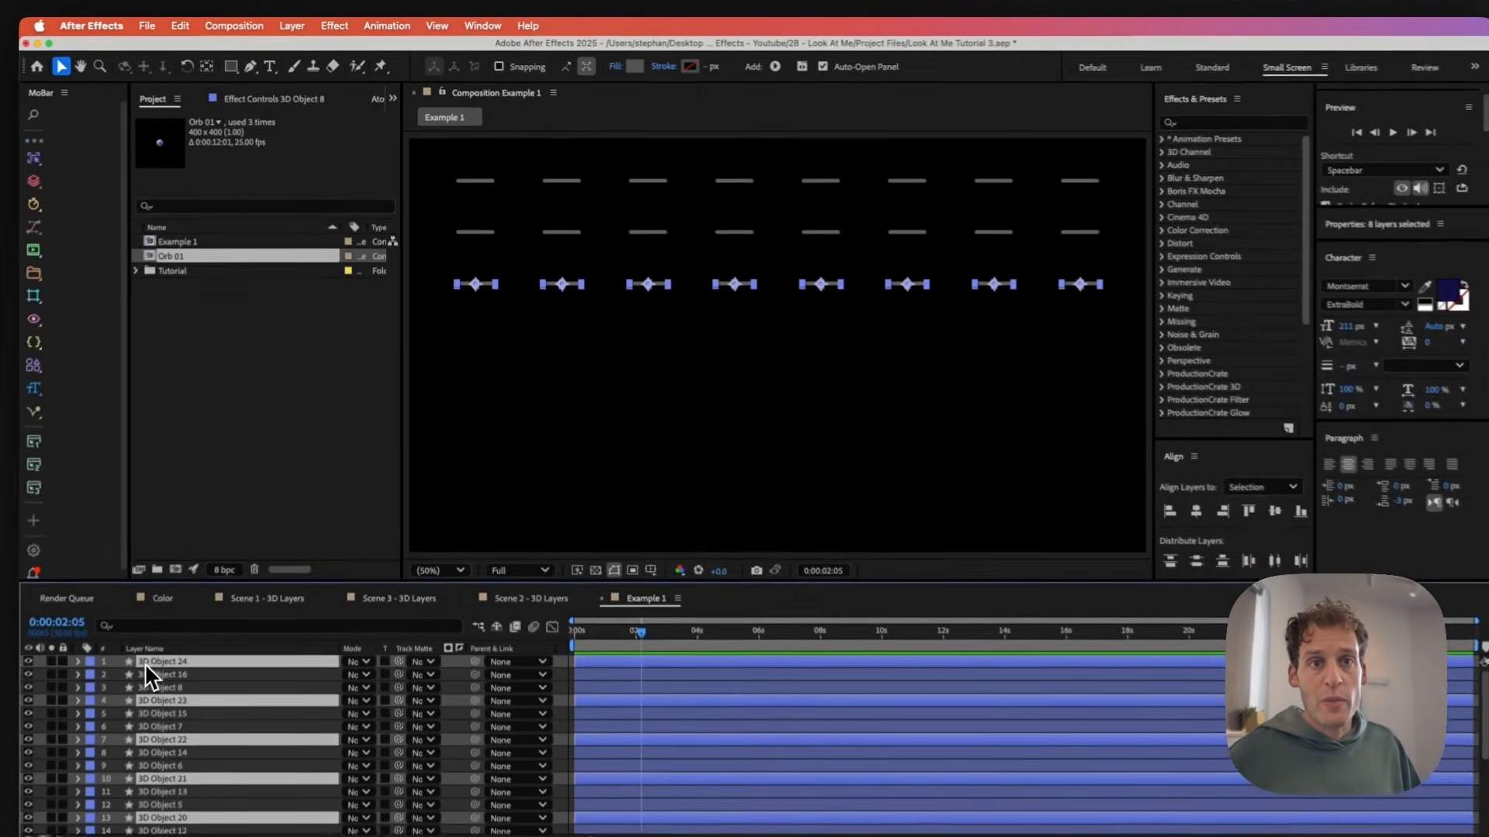
- Duplicate all 24 bars and move the copies straight down to form three more rows in the canvas's lower half
{"action": "scroll", "coordinate": [103, 816], "scroll_direction": "down", "scroll_amount": 5}
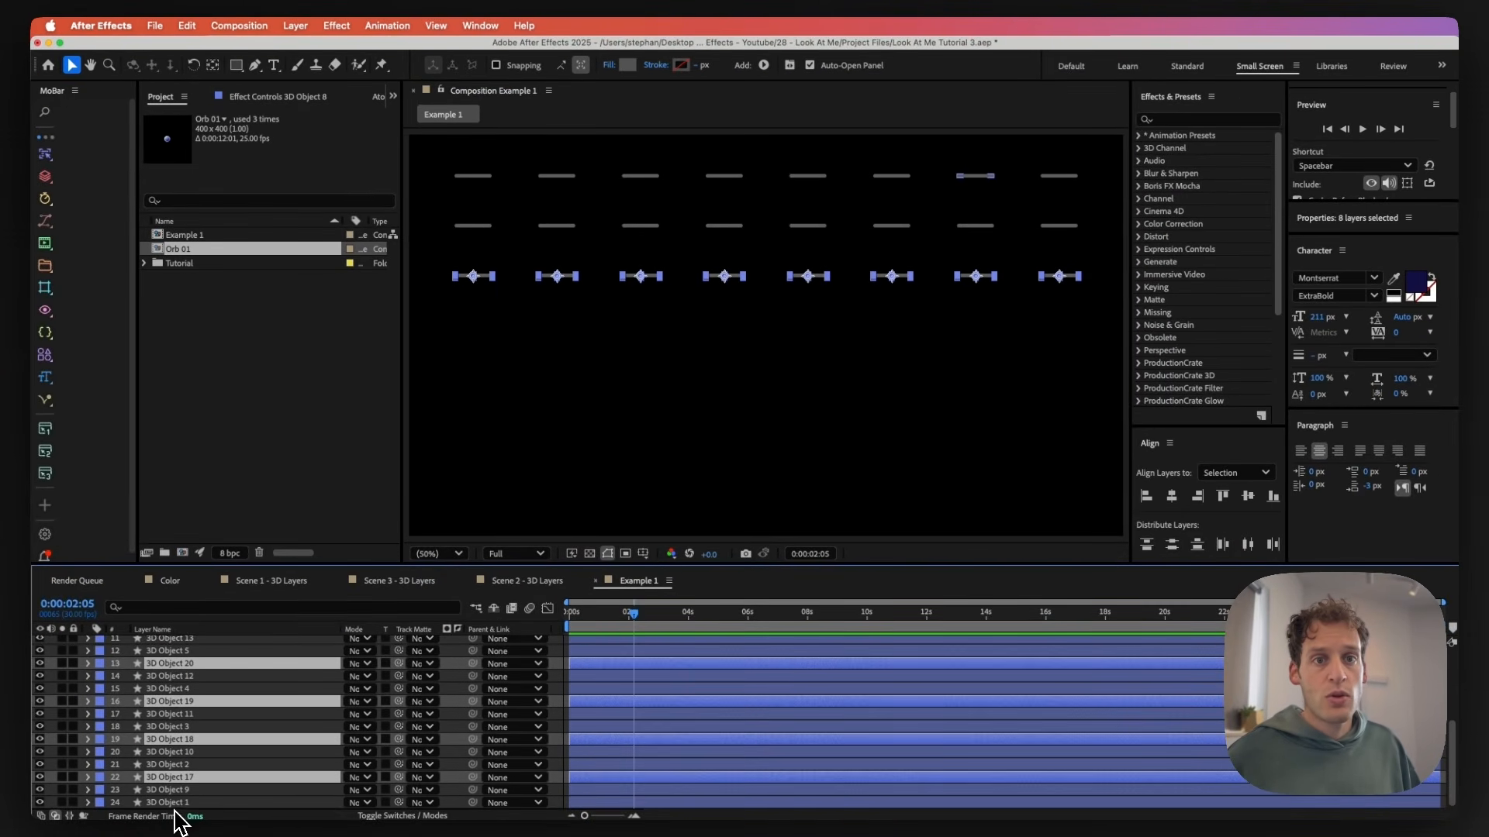
{"action": "key", "text": "super+a"}
{"action": "key", "text": "super+d"}
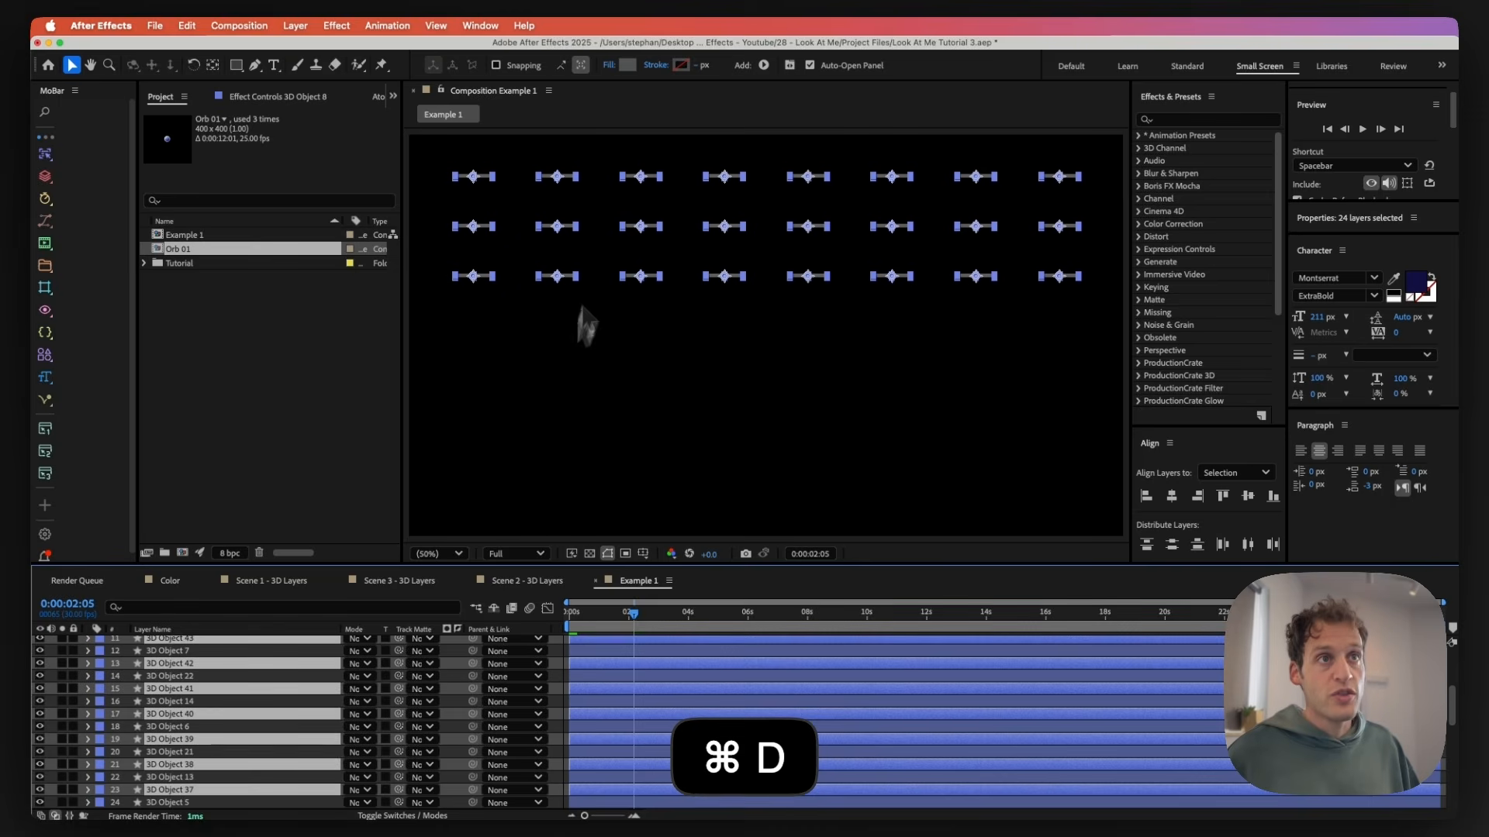
{"action": "left_click_drag", "start_coordinate": [643, 232], "coordinate": [644, 446]}
{"action": "left_click", "coordinate": [559, 660]}
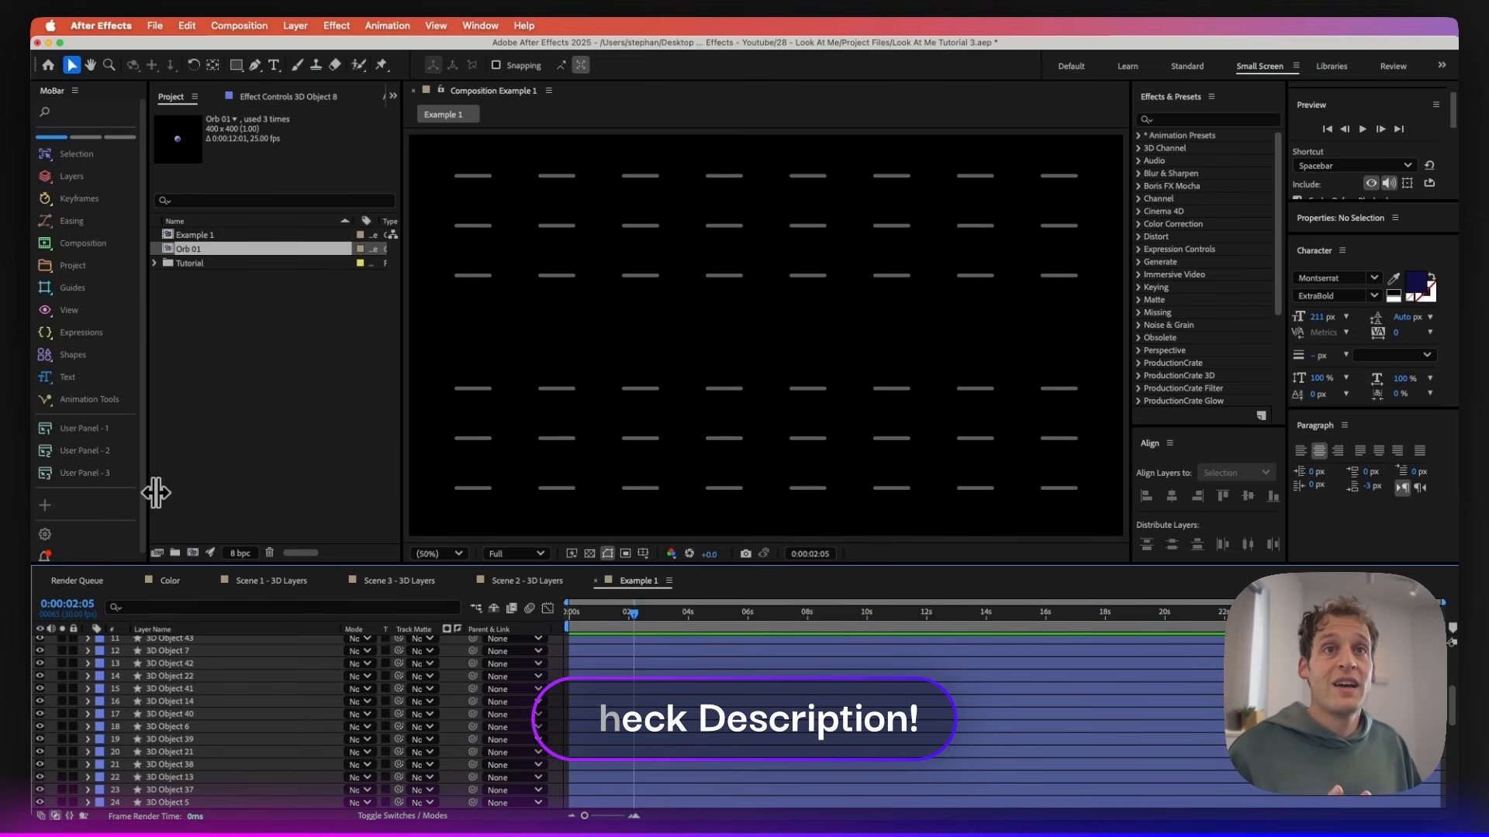
- Make all 48 3D Object layers three-dimensional and use the Advanced 3D renderer for the composition
{"action": "scroll", "coordinate": [166, 708], "scroll_direction": "down", "scroll_amount": 8}
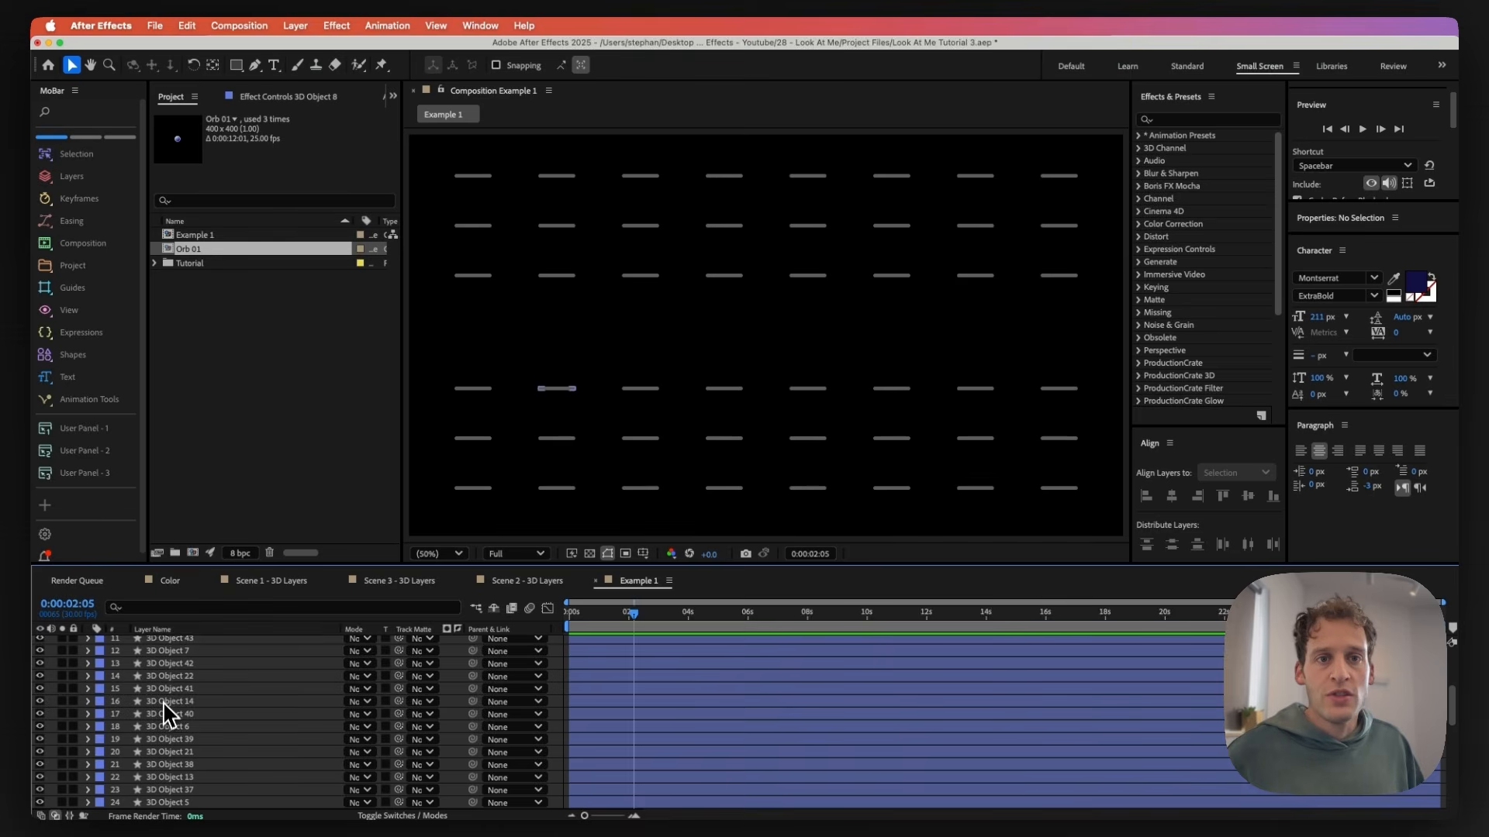
{"action": "left_click", "coordinate": [178, 803]}
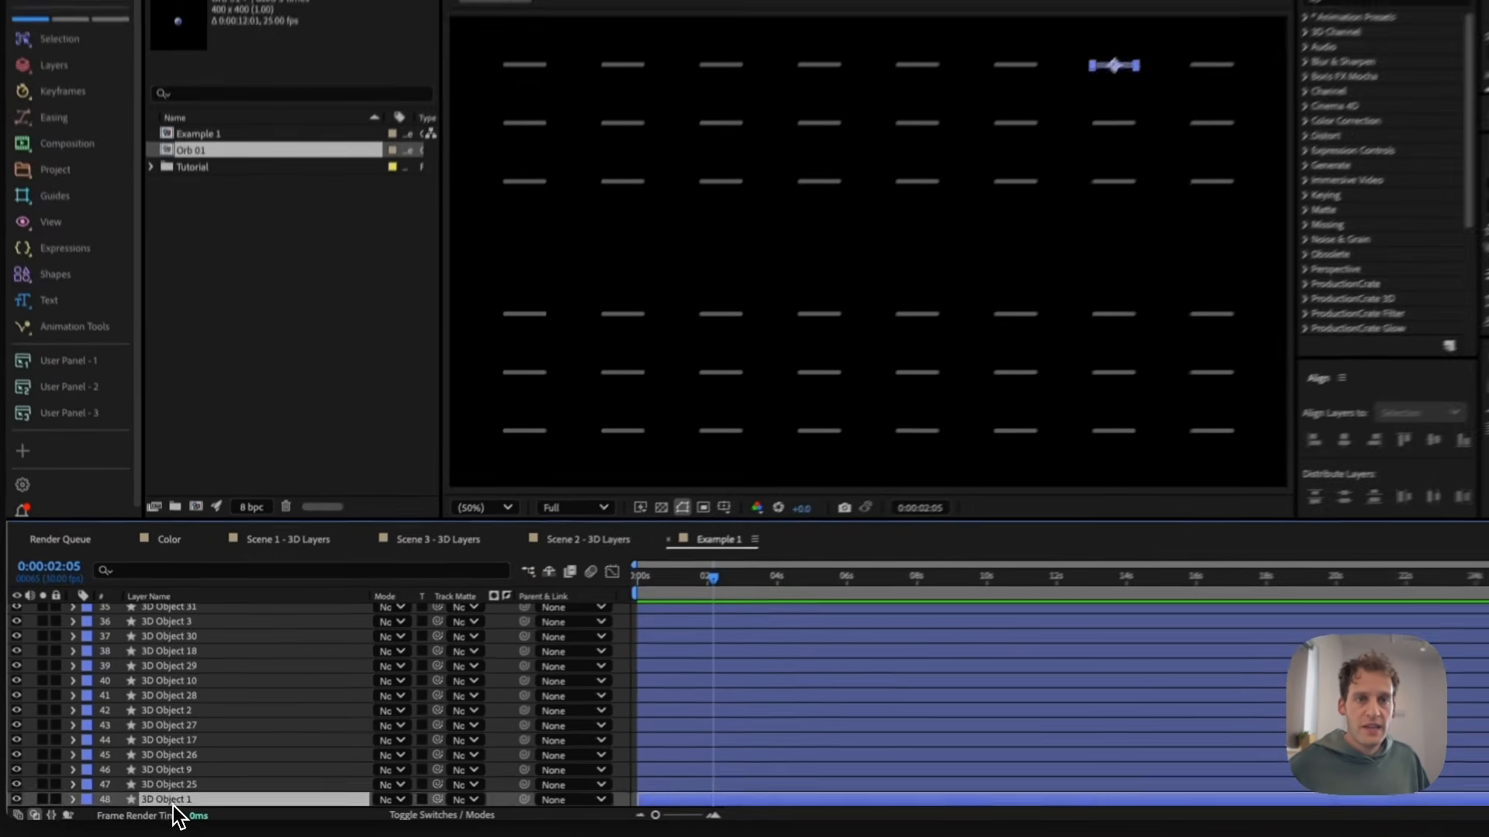
{"action": "scroll", "coordinate": [175, 756], "scroll_direction": "up", "scroll_amount": 12}
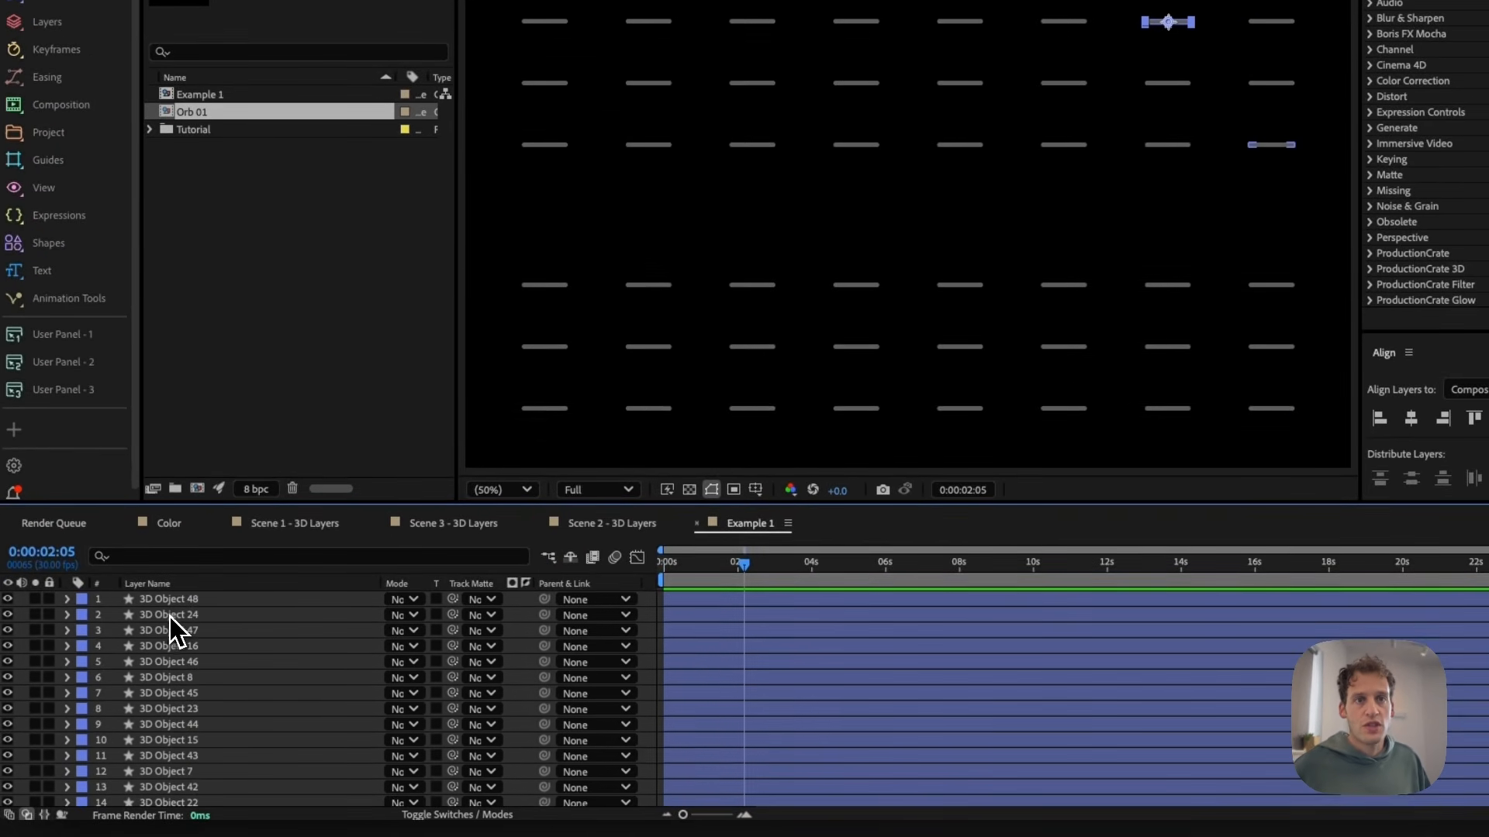
{"action": "left_click", "coordinate": [168, 604], "text": "shift"}
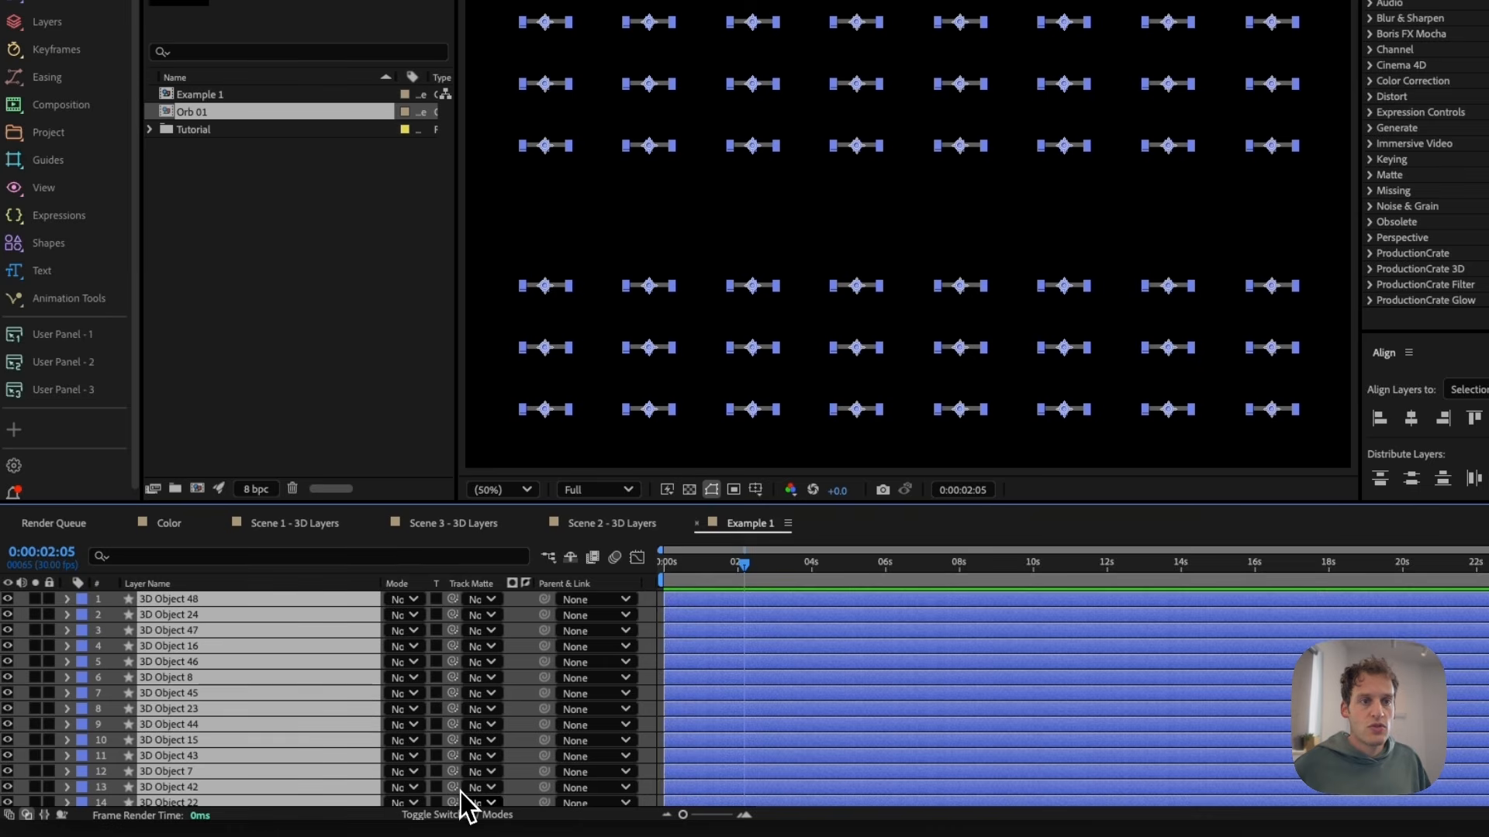
{"action": "left_click", "coordinate": [466, 814]}
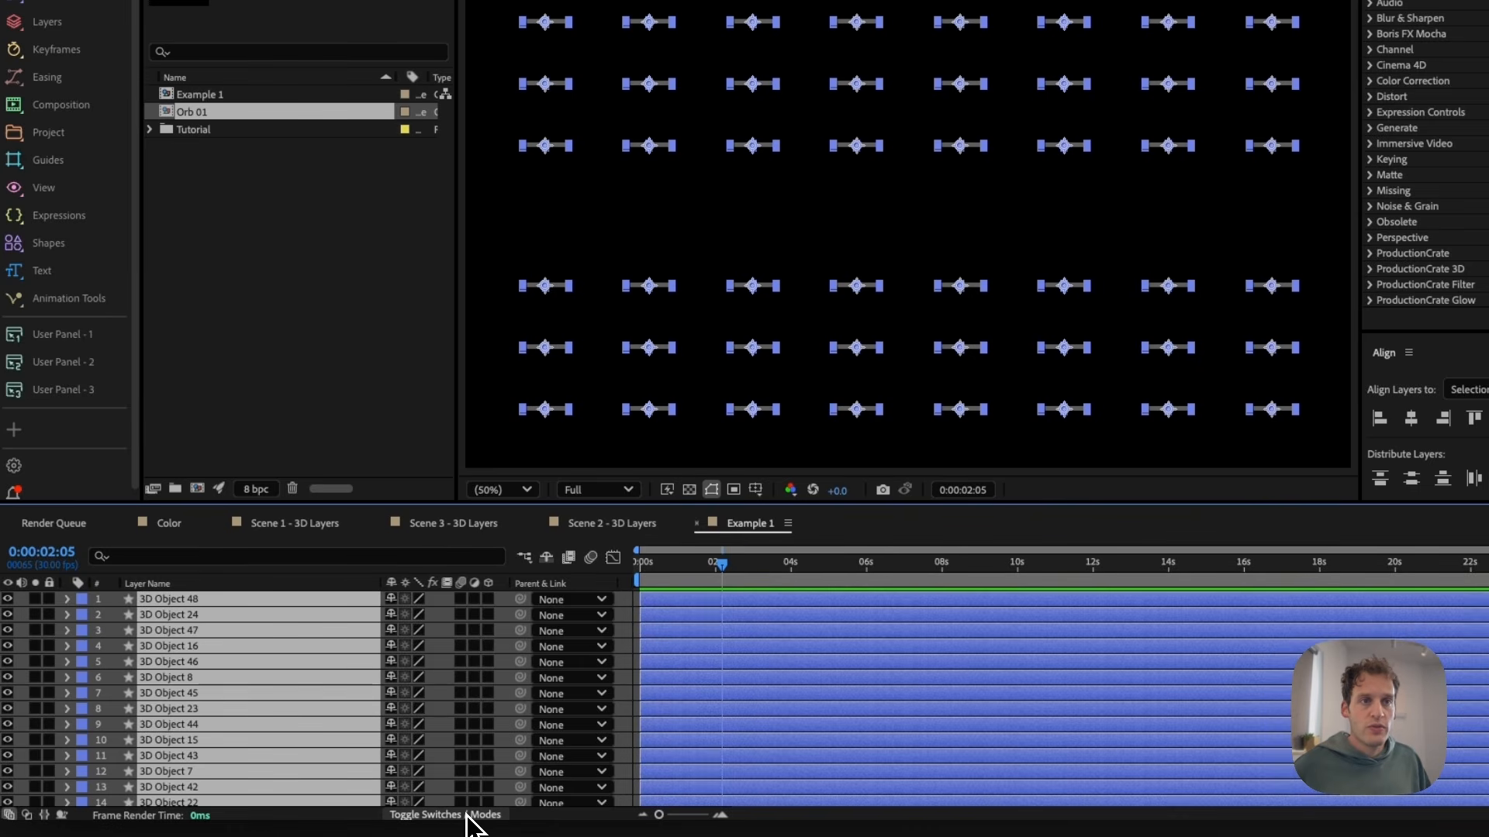
{"action": "left_click", "coordinate": [488, 602]}
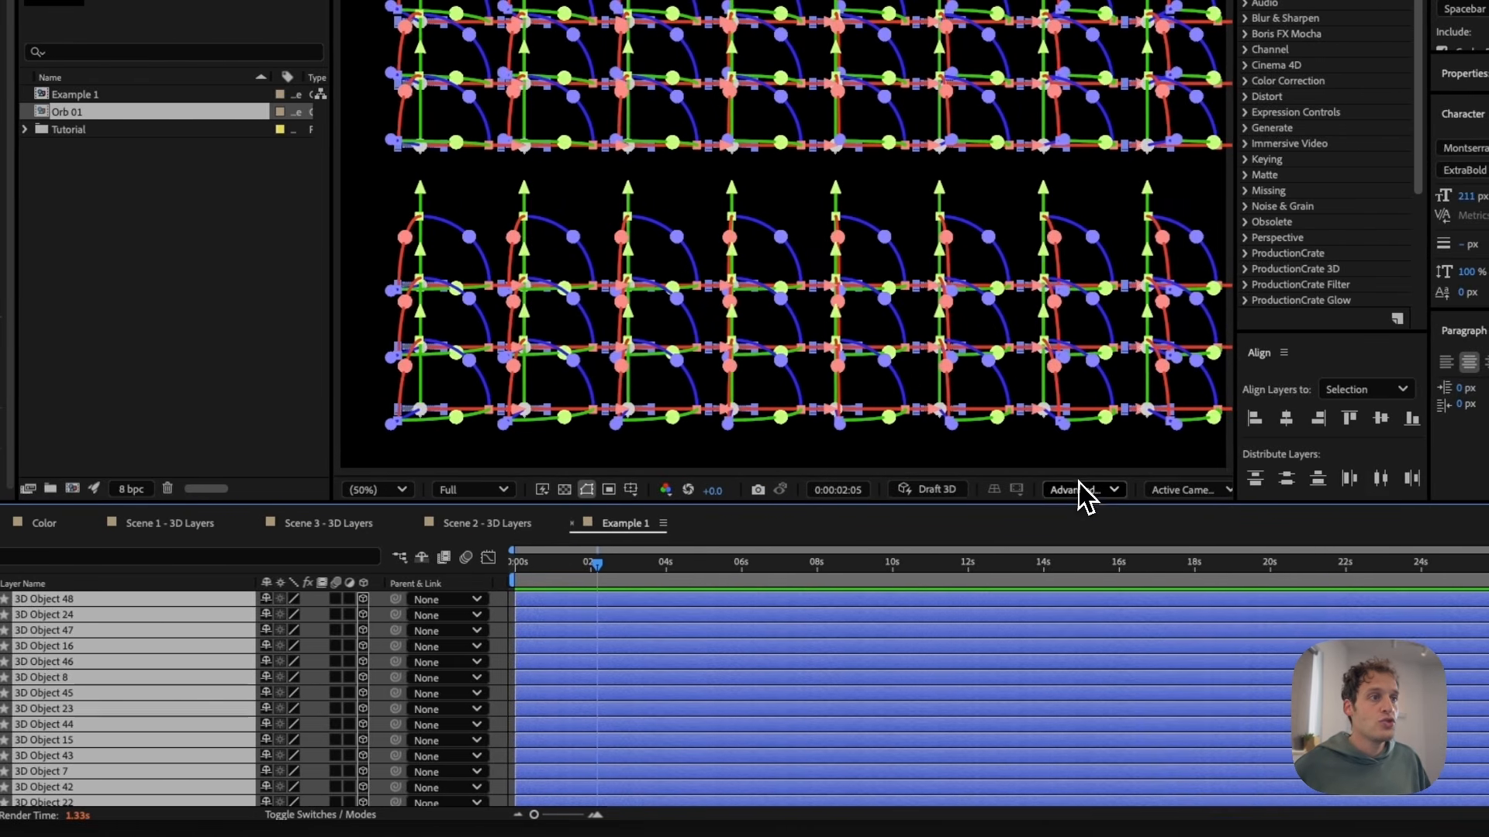
{"action": "left_click", "coordinate": [1209, 490]}
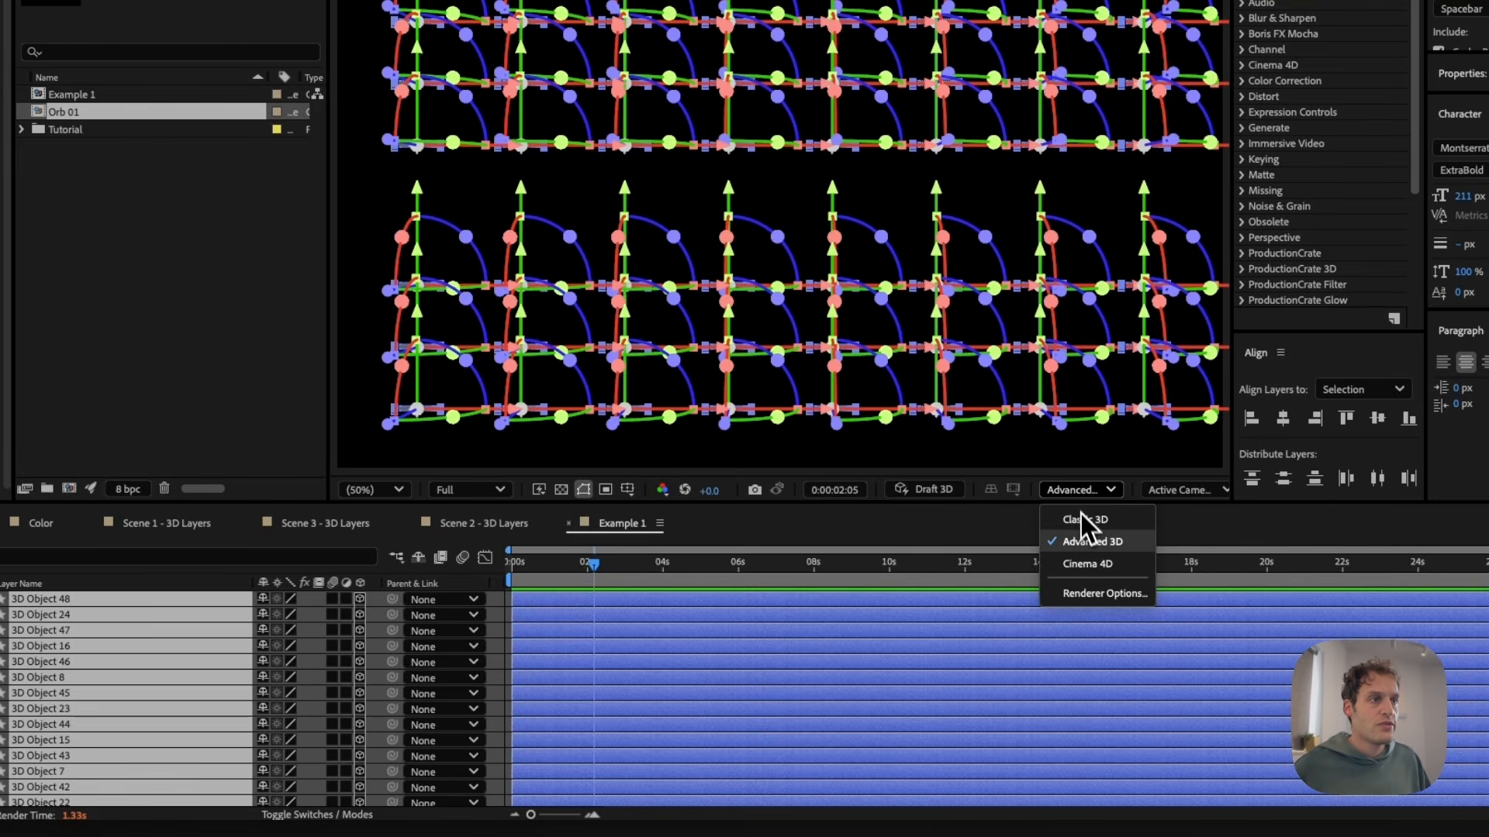
{"action": "left_click", "coordinate": [1086, 542]}
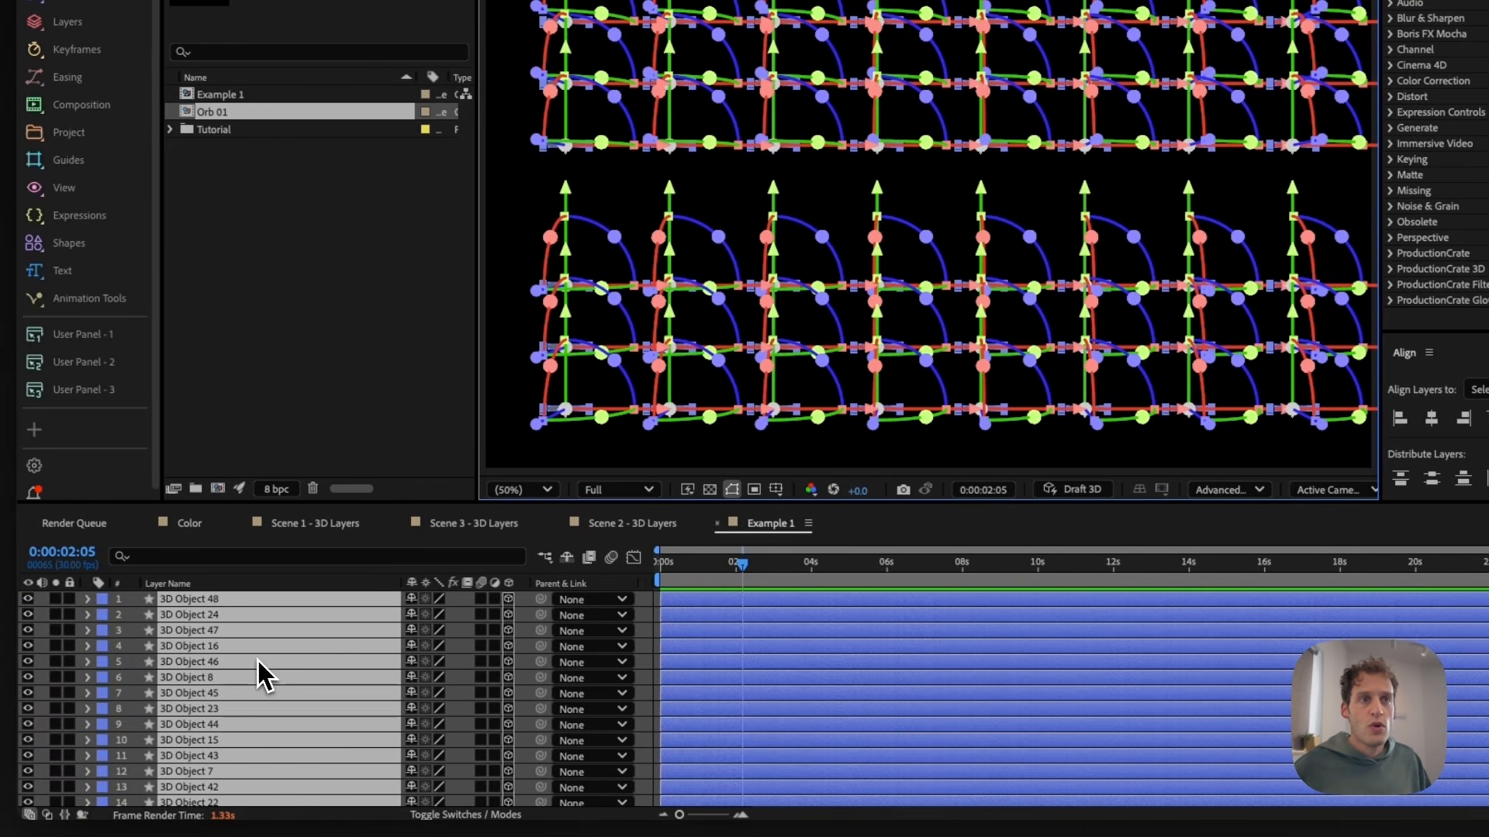
- Give all selected bars a Convex bevel style, a bevel depth of 3 and an extrusion depth of 300 in their geometry options
{"action": "left_click", "coordinate": [87, 600]}
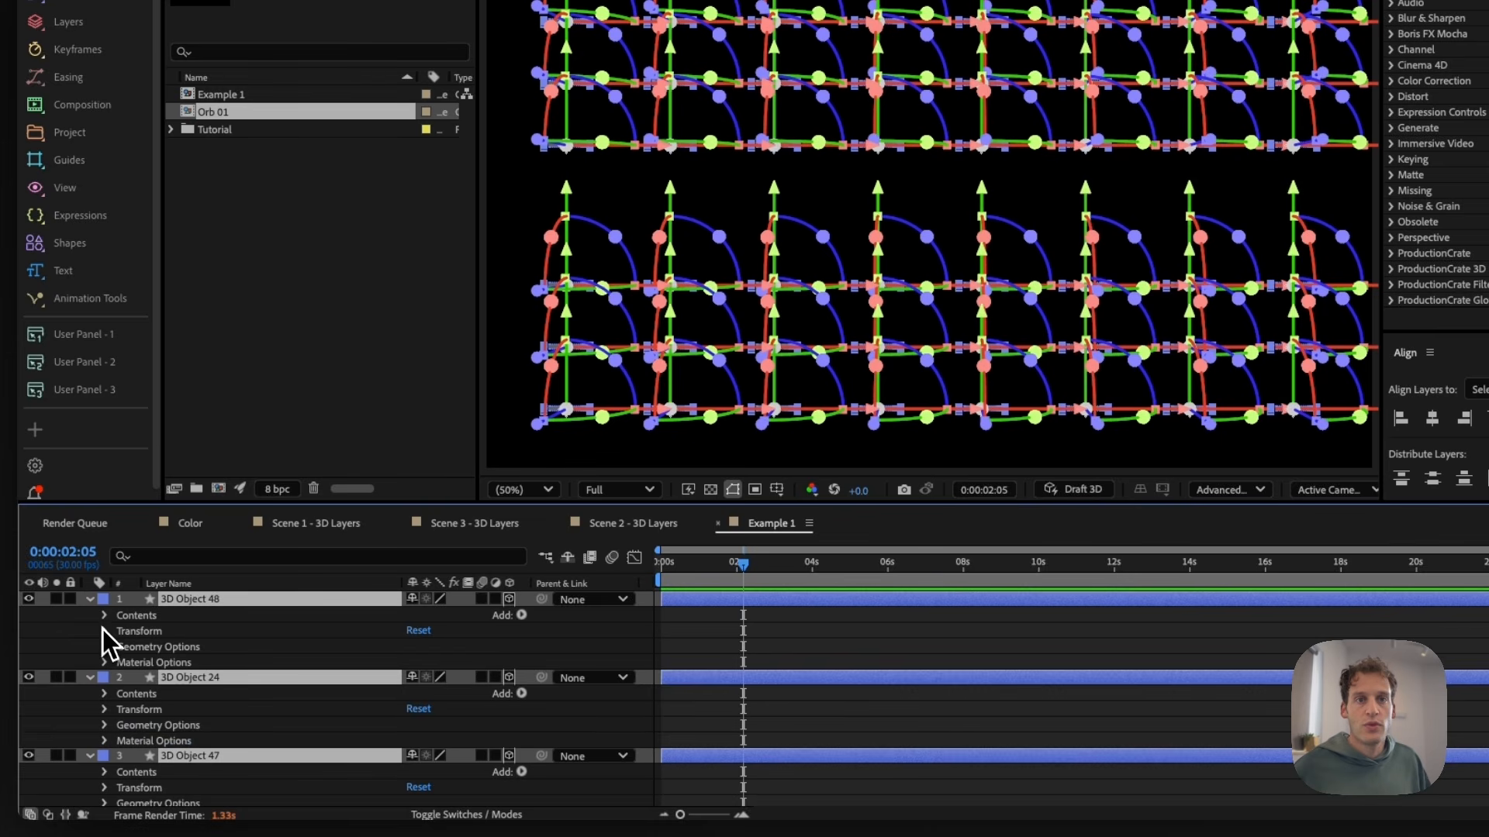
{"action": "left_click", "coordinate": [105, 648]}
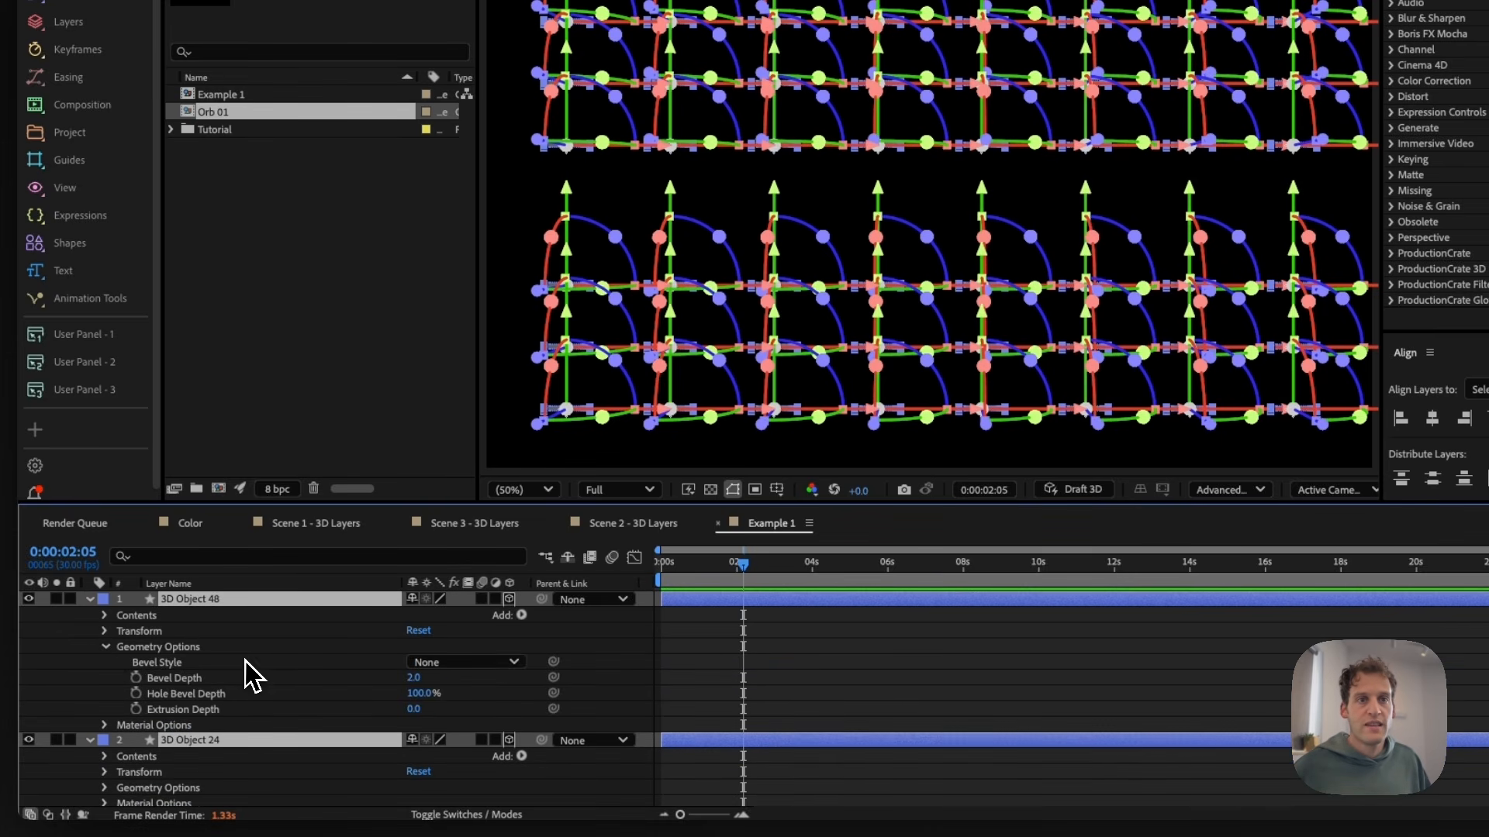
{"action": "left_click", "coordinate": [429, 664]}
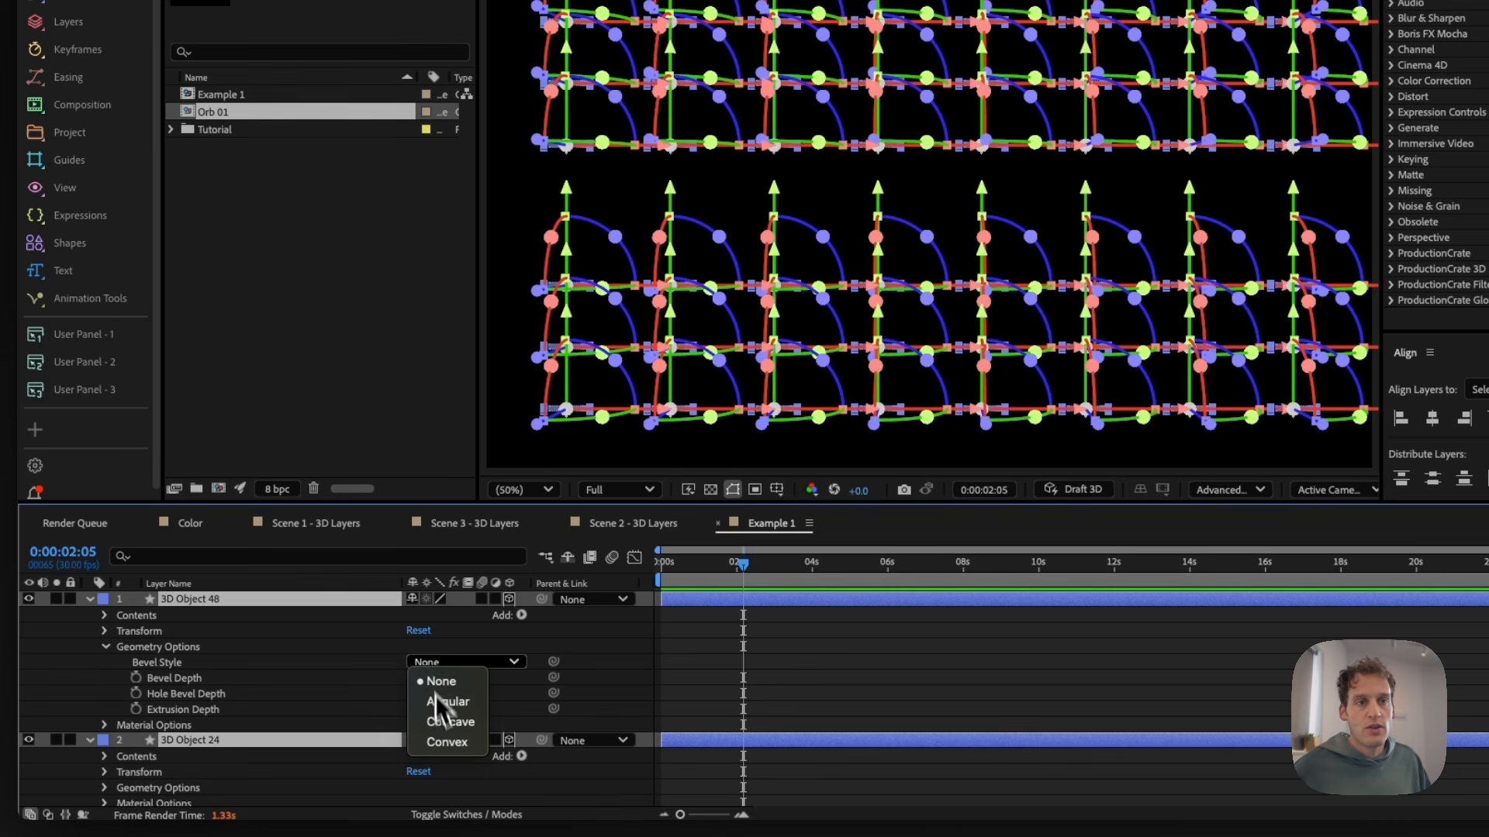
{"action": "left_click", "coordinate": [447, 747]}
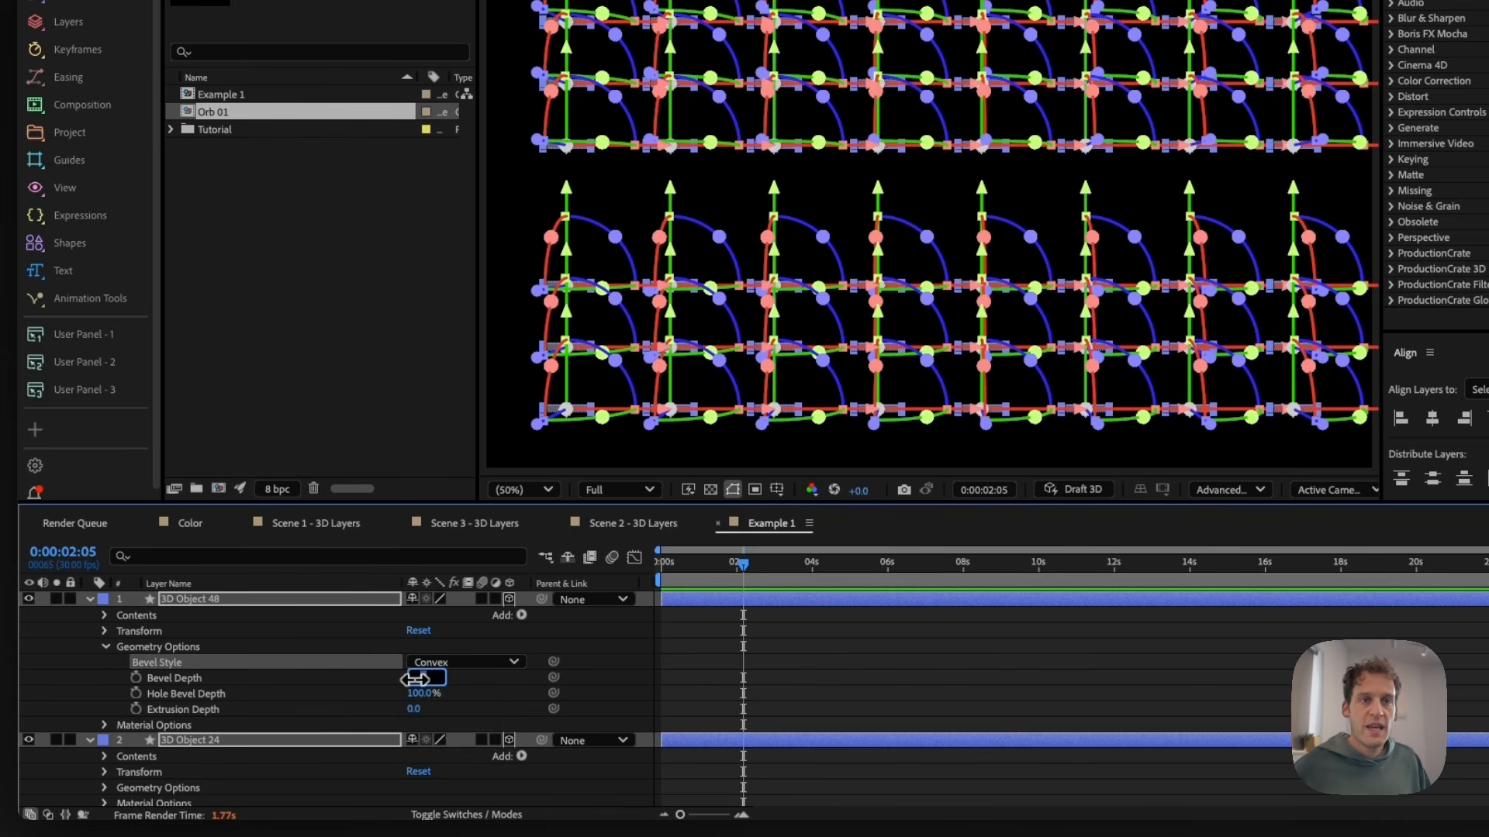
{"action": "key", "text": "Return"}
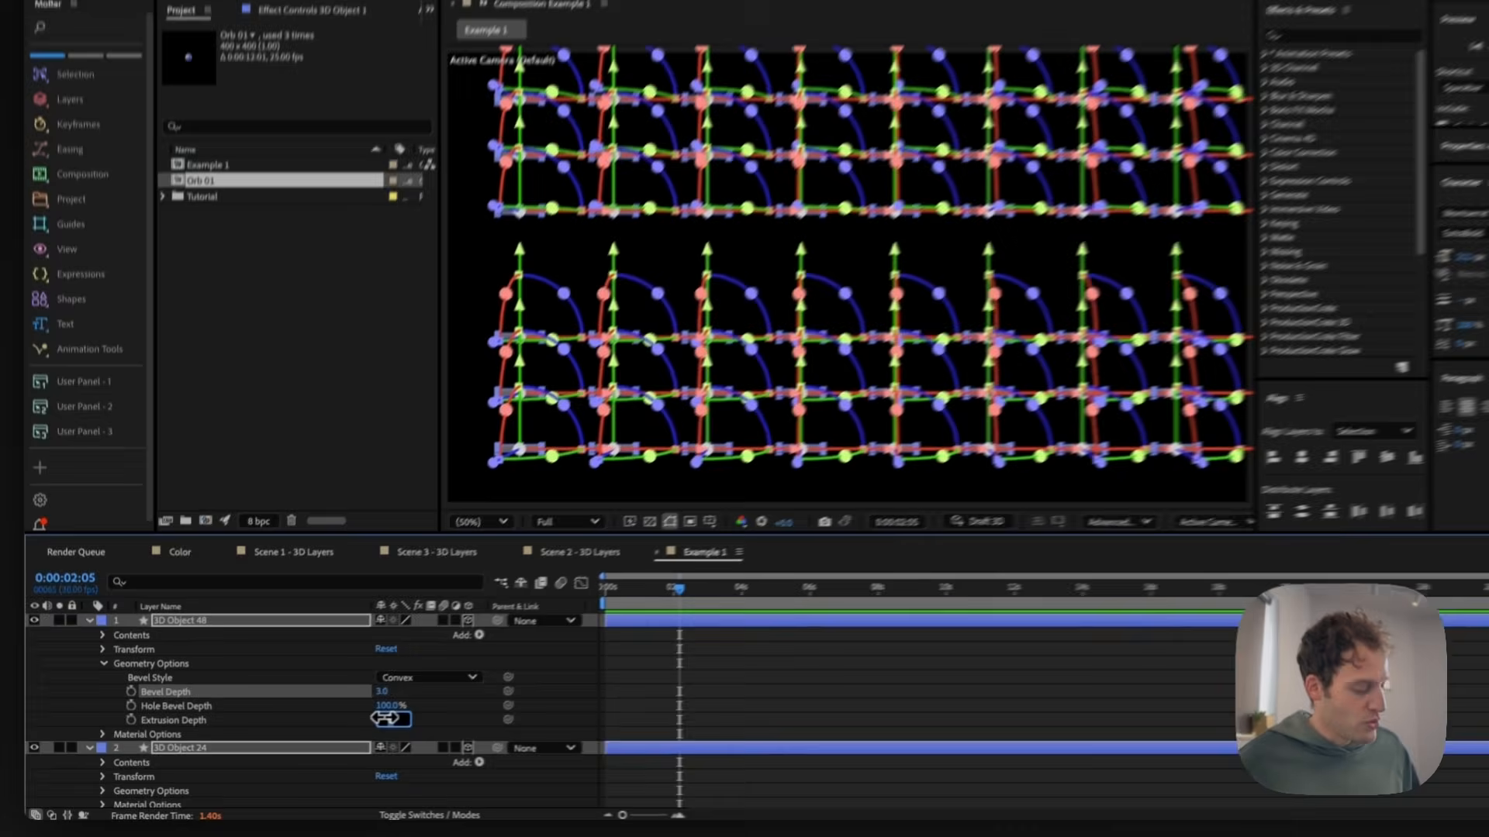
{"action": "type", "text": "500"}
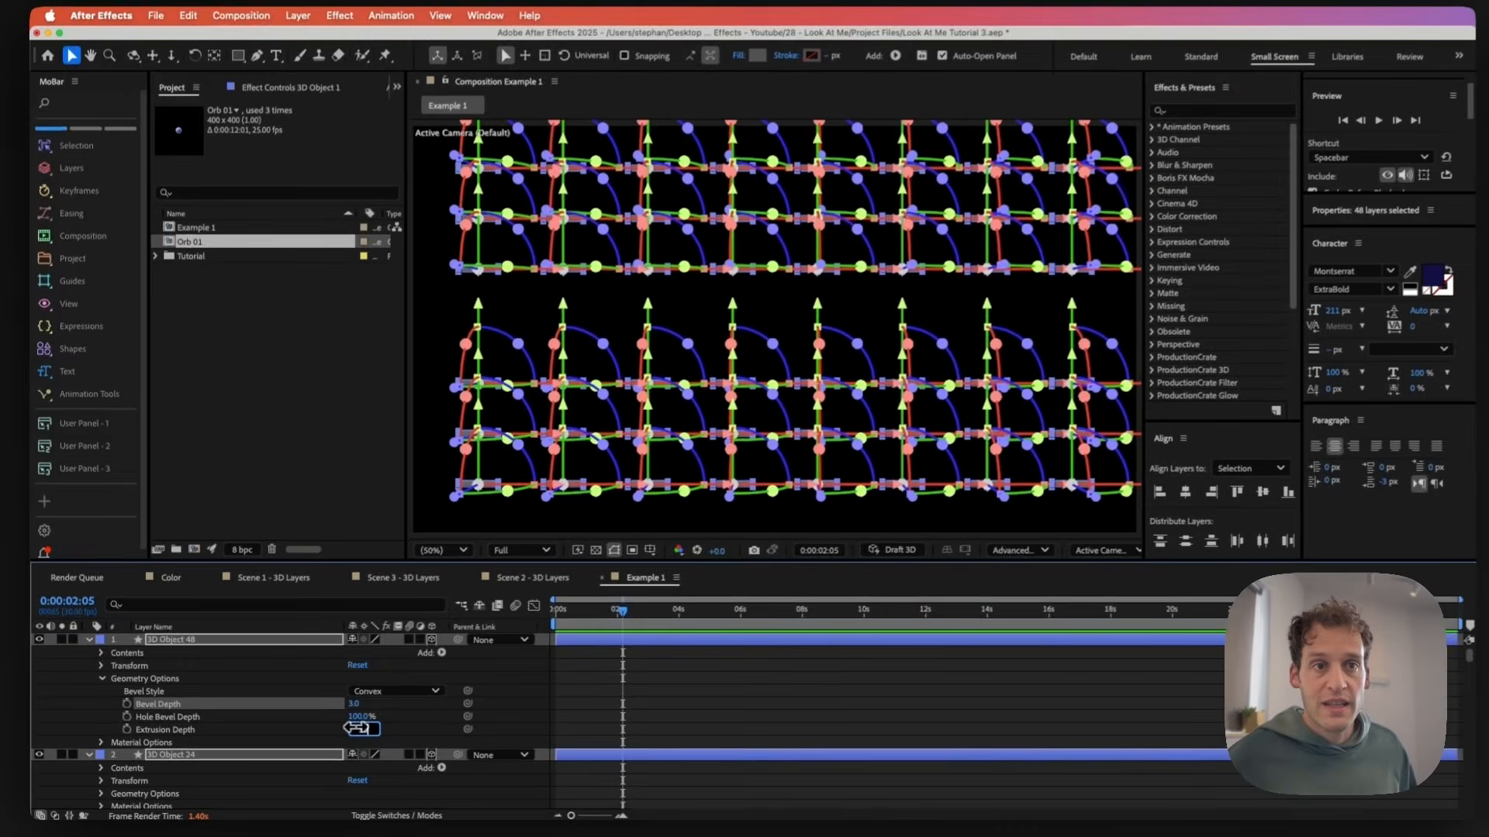
{"action": "key", "text": "Return"}
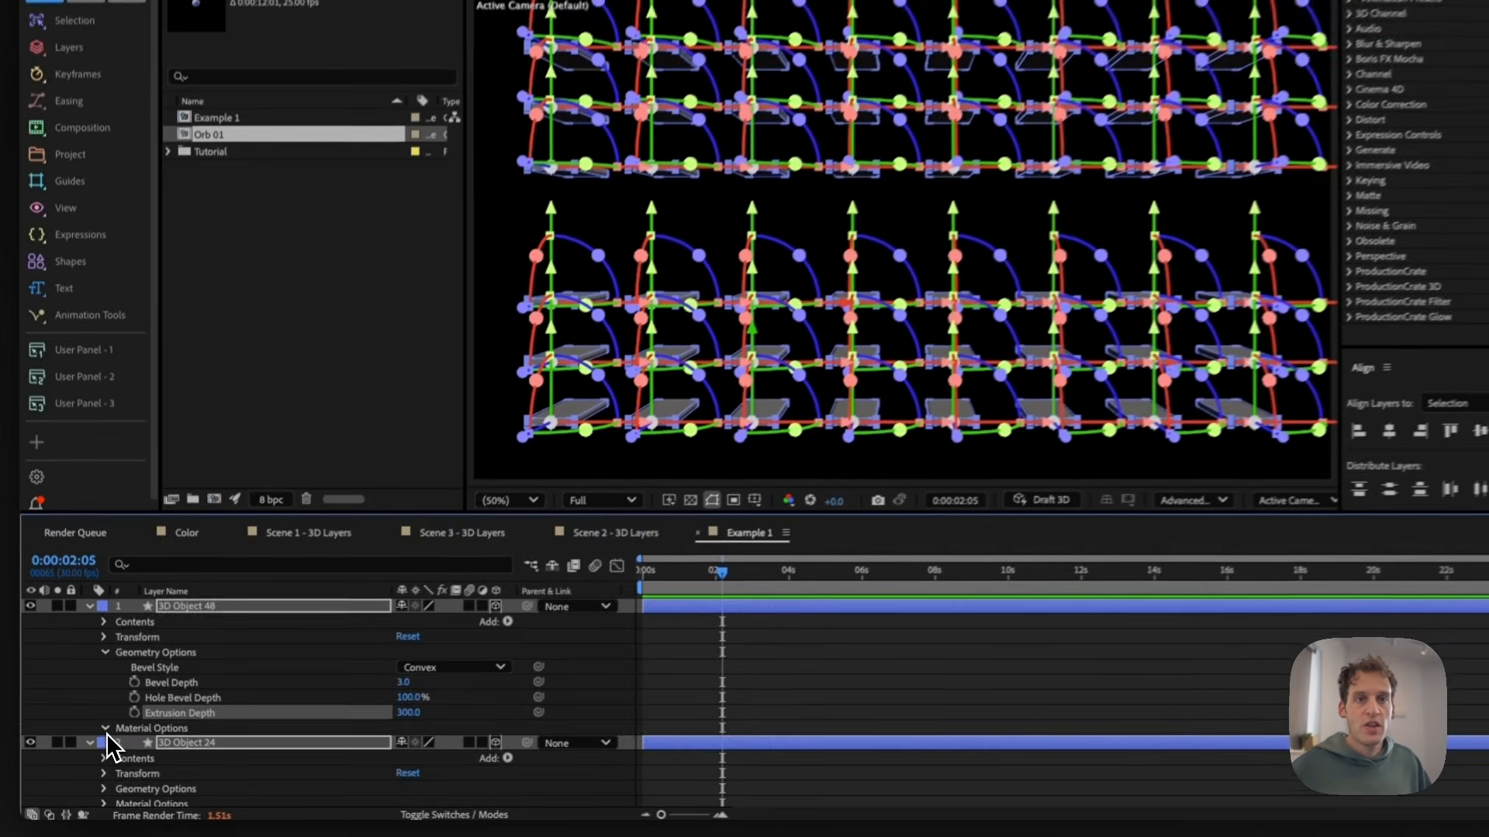
- Turn off Casts Shadows and Accepts Shadows in the material options of all selected bars
{"action": "left_click", "coordinate": [101, 745]}
{"action": "scroll", "coordinate": [104, 748], "scroll_direction": "down", "scroll_amount": 4}
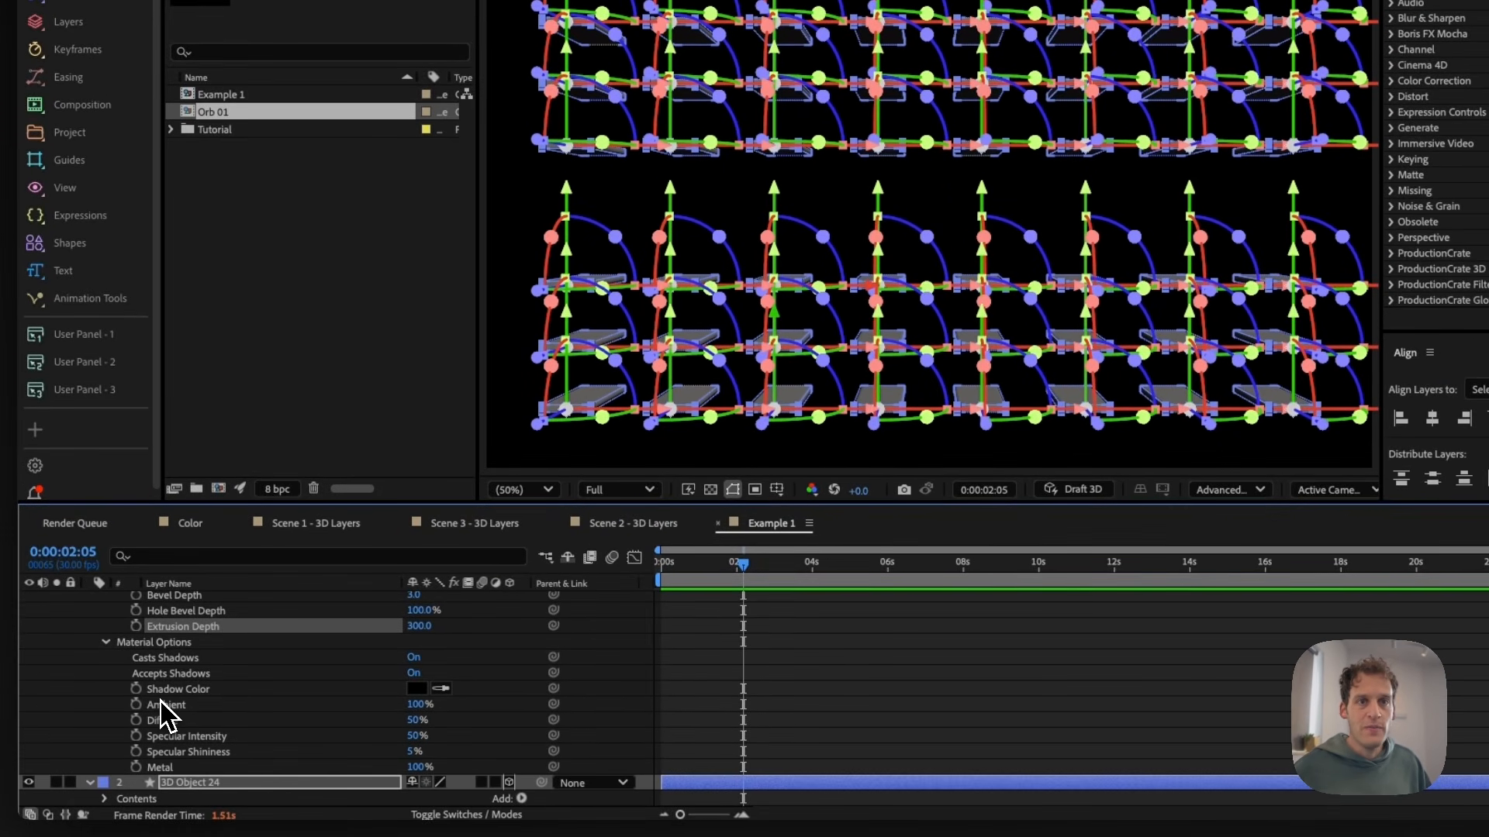
{"action": "left_click", "coordinate": [414, 658]}
{"action": "left_click", "coordinate": [415, 673]}
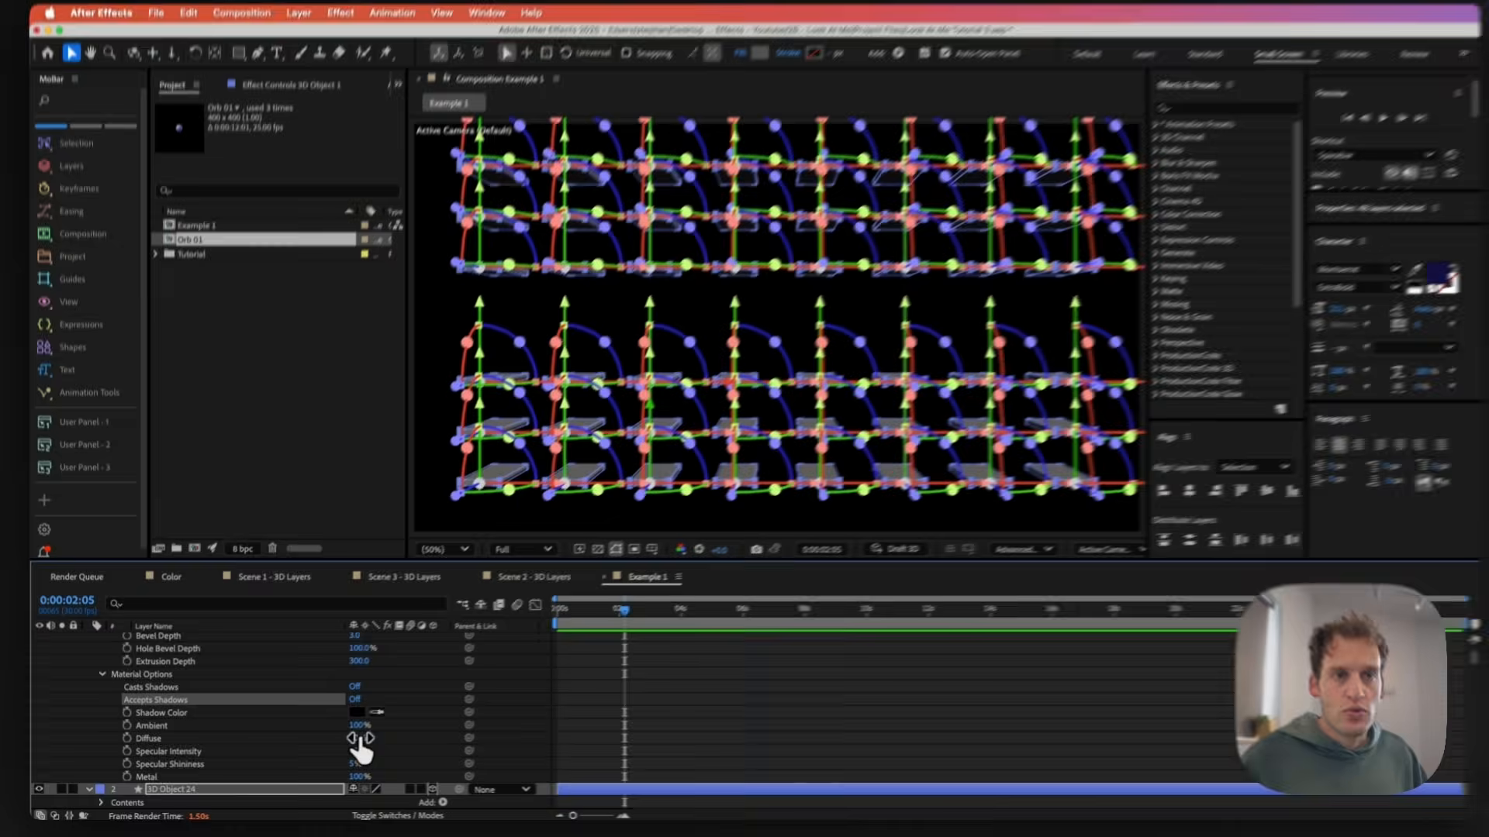
- Set the selected bars' material to Diffuse 100%, Specular Intensity 30%, Specular Shininess 50% and Metal 0%
{"action": "left_click", "coordinate": [352, 739]}
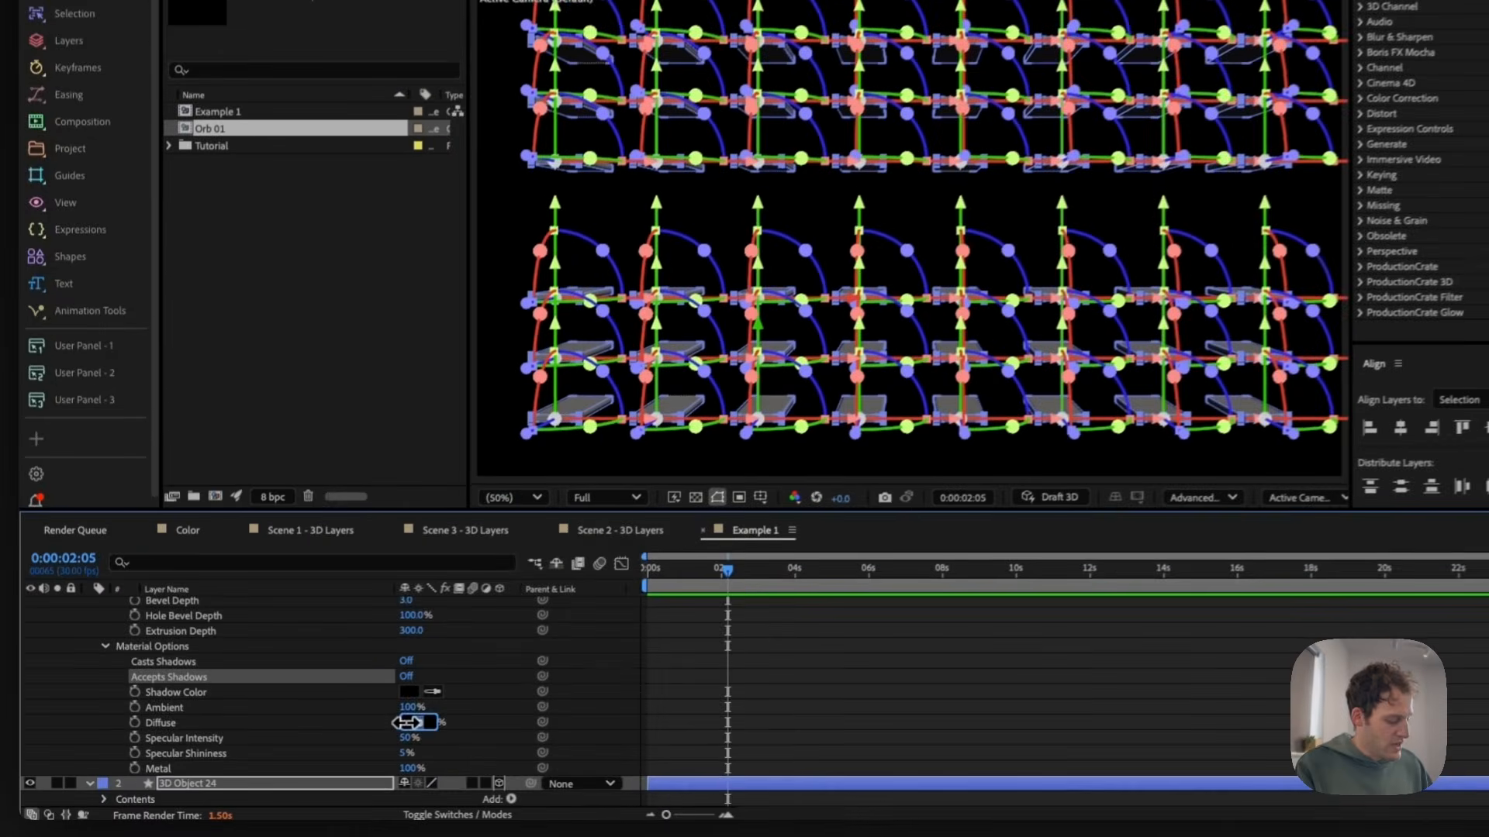
{"action": "type", "text": "100"}
{"action": "key", "text": "Return"}
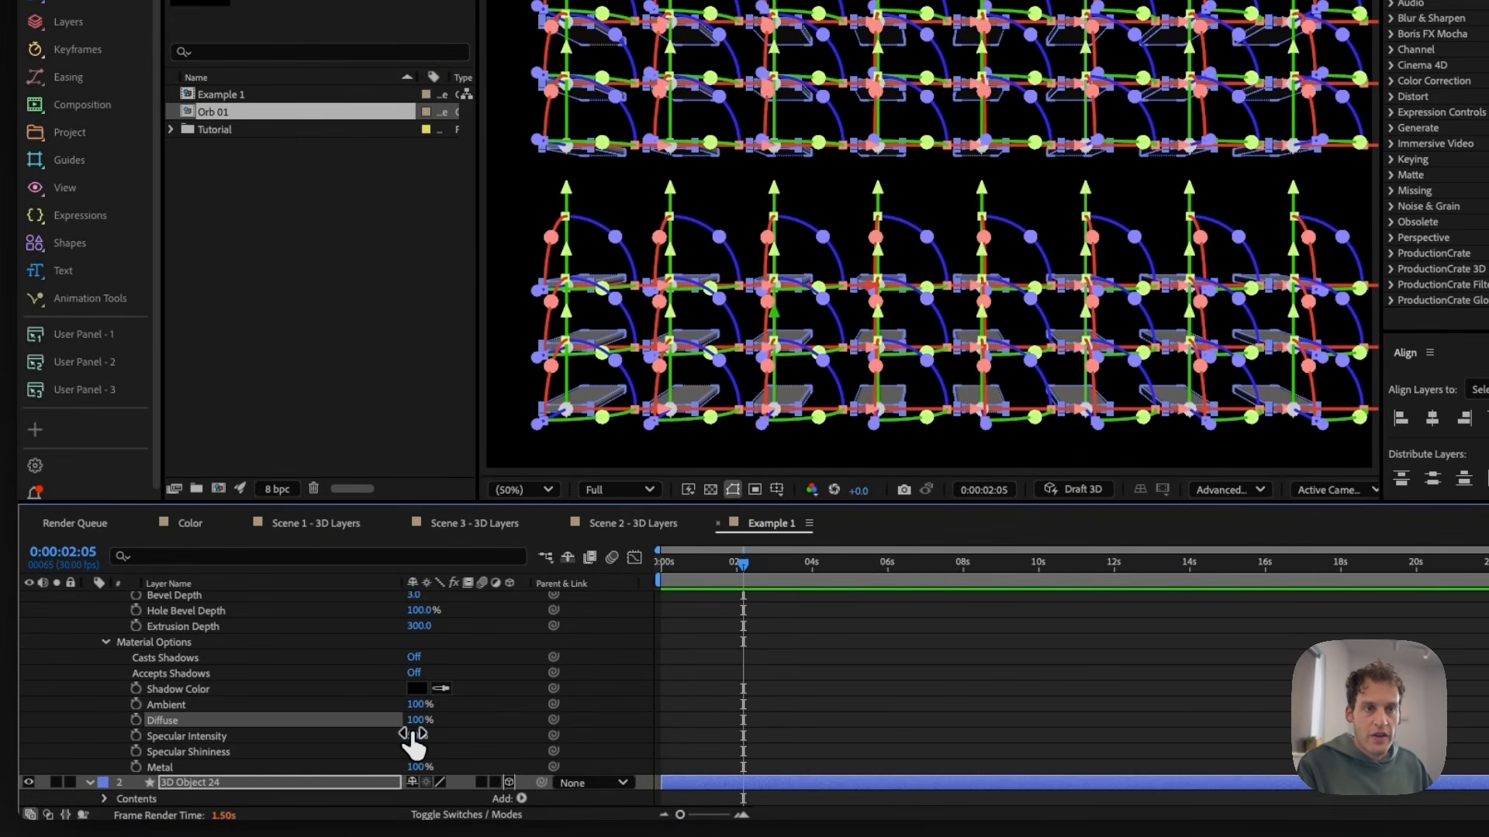
{"action": "type", "text": "30"}
{"action": "key", "text": "Return"}
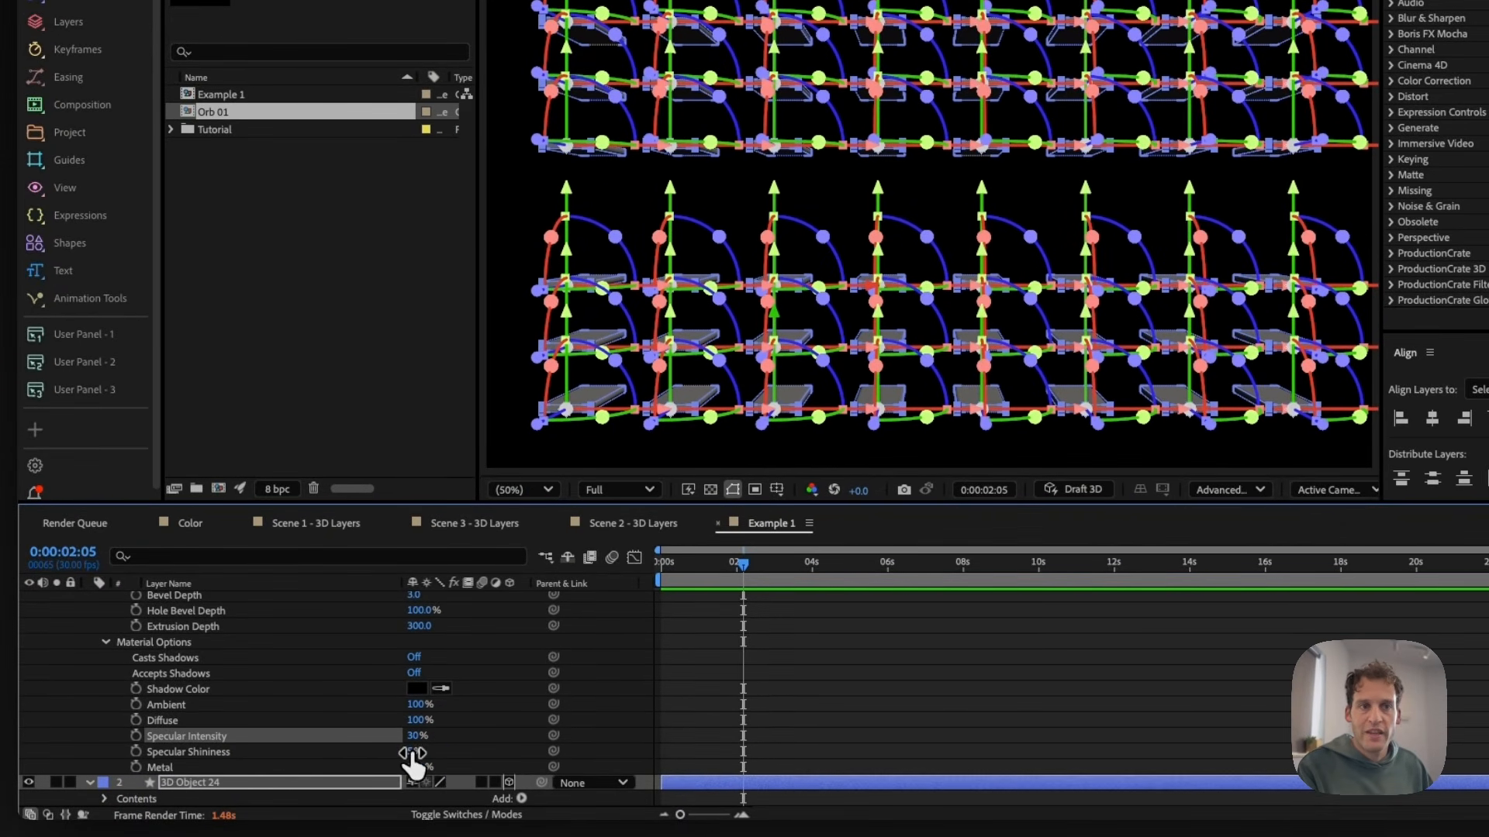
{"action": "type", "text": "50"}
{"action": "key", "text": "Return"}
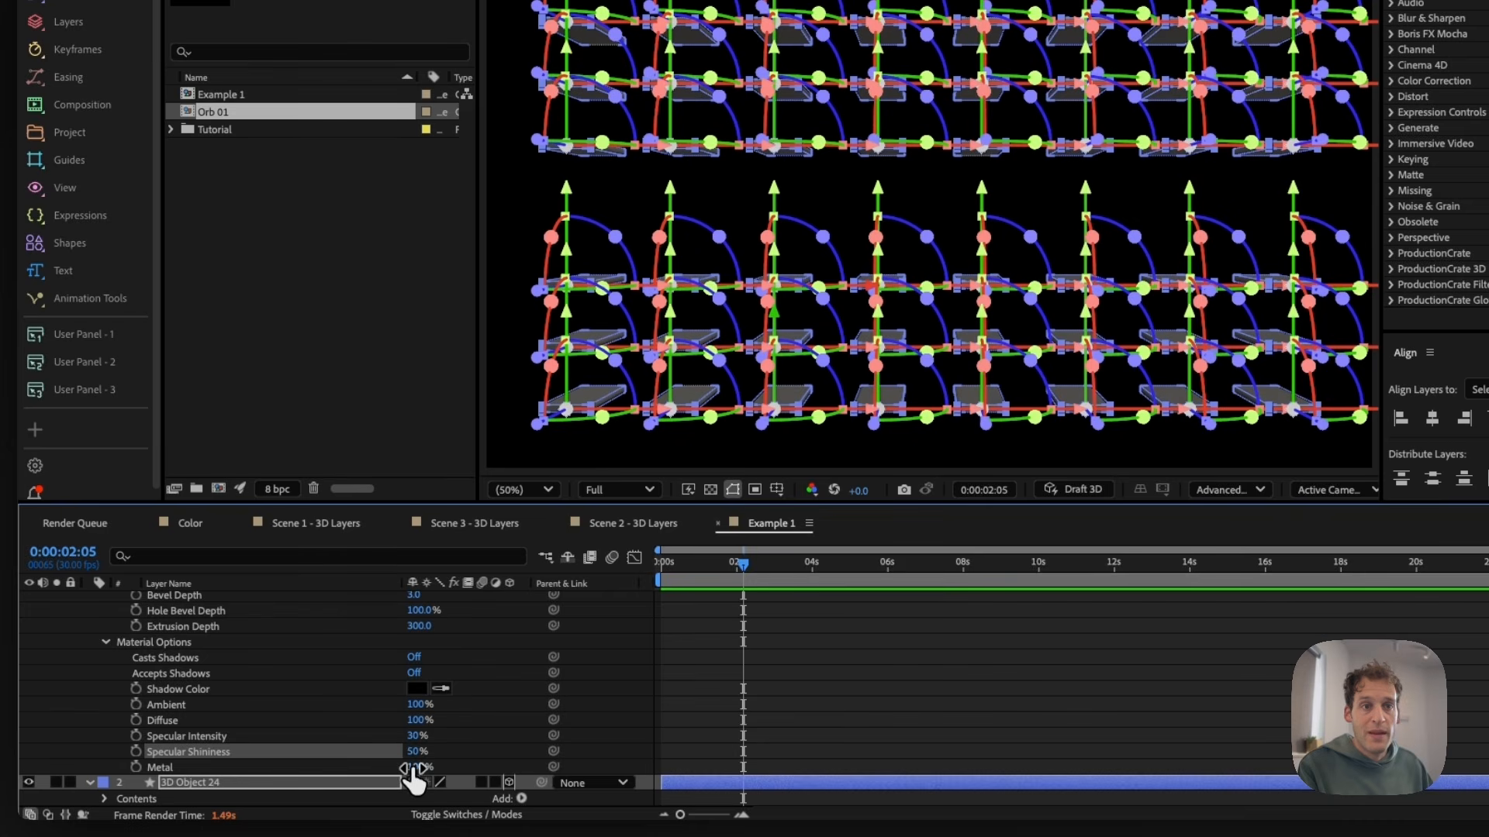
{"action": "key", "text": "Return"}
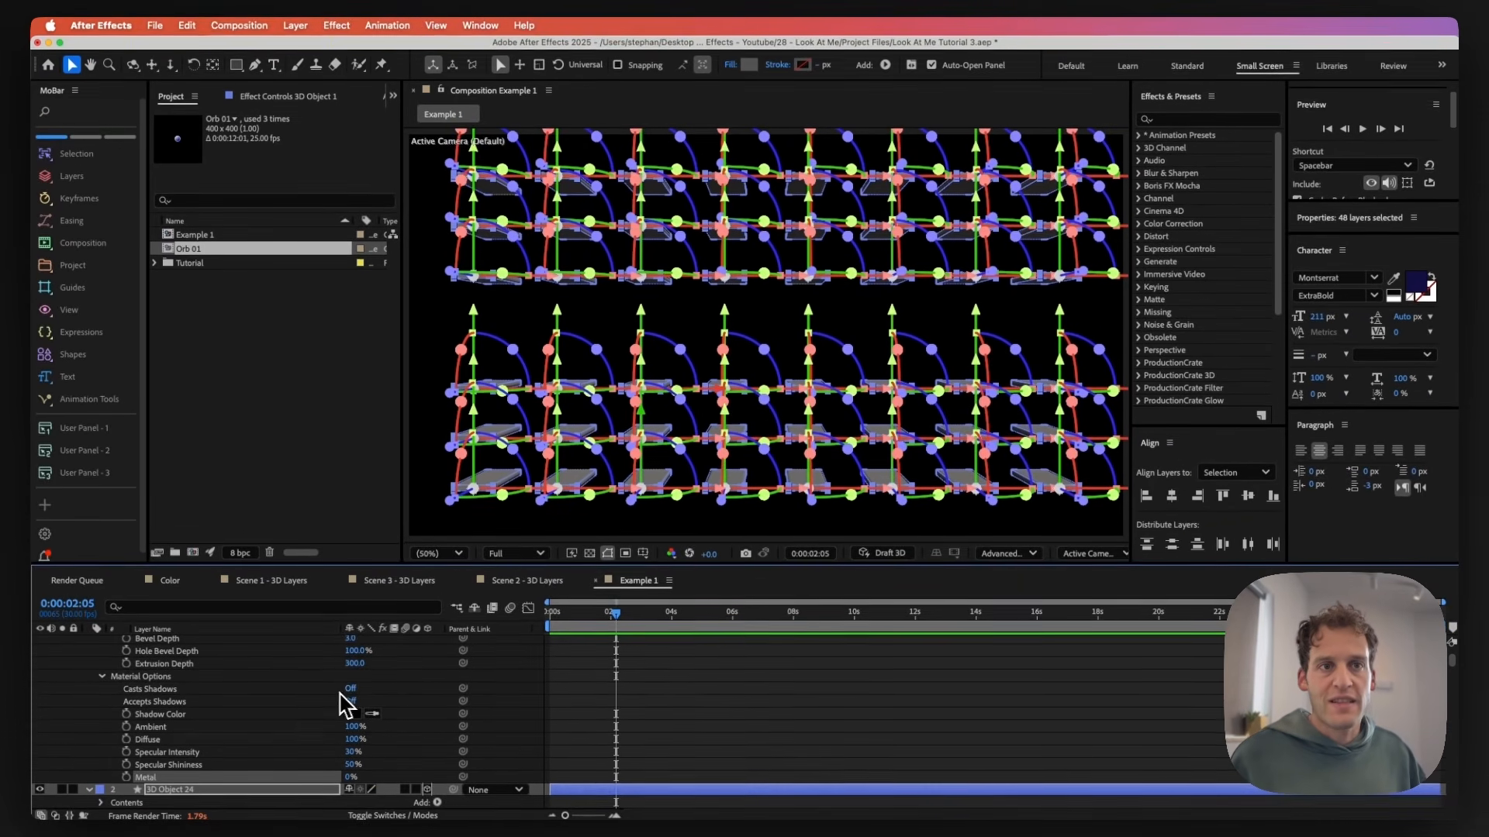
- Deselect the bars and collapse their expanded properties in the timeline
{"action": "left_click", "coordinate": [408, 690]}
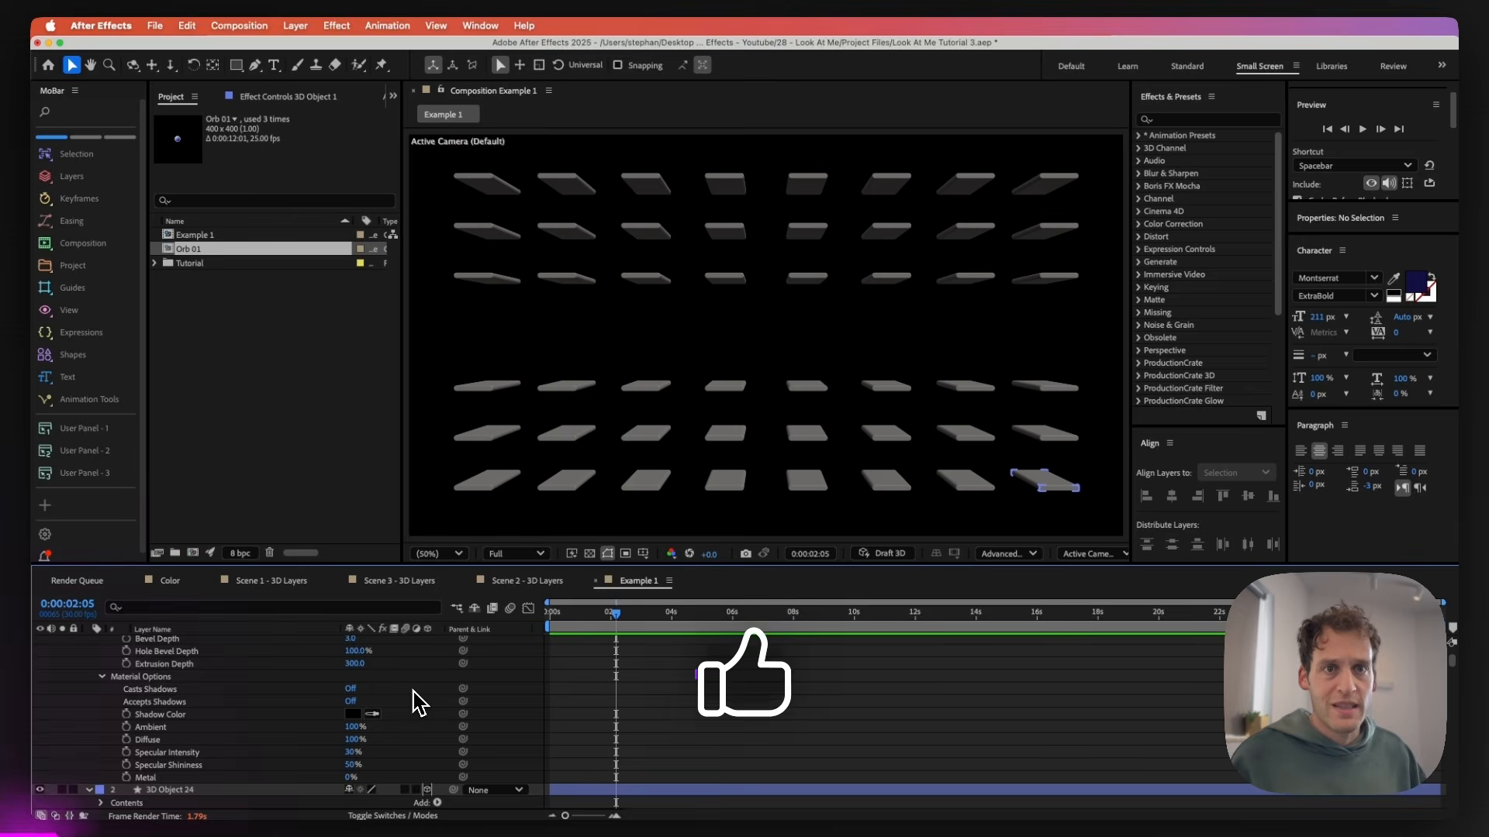
{"action": "key", "text": "u"}
{"action": "left_click", "coordinate": [266, 664]}
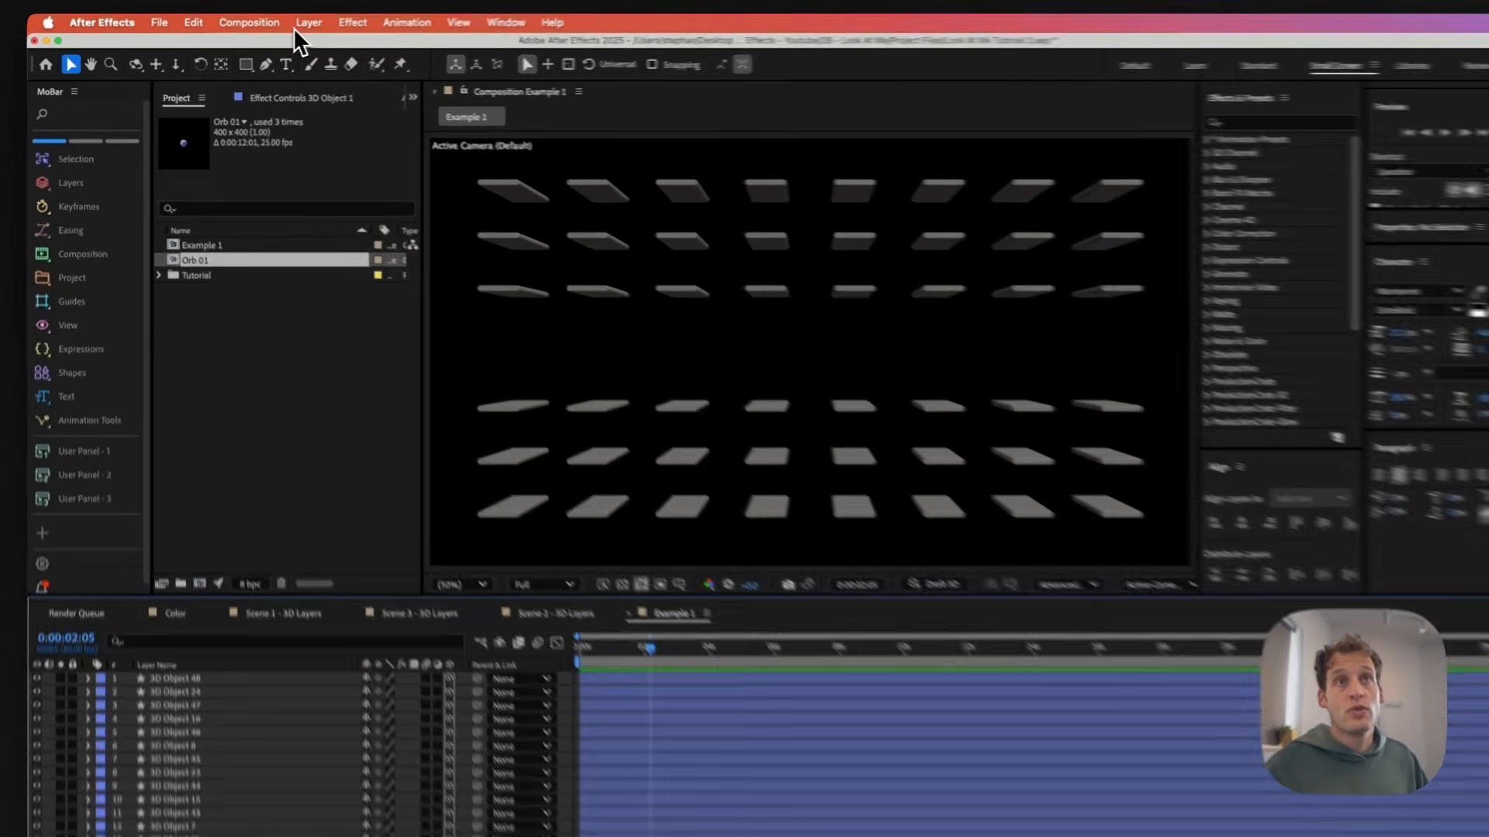
- Add a null object named Effector above the bars and make it a 3D layer
{"action": "left_click", "coordinate": [295, 26]}
{"action": "mouse_move", "coordinate": [398, 54]}
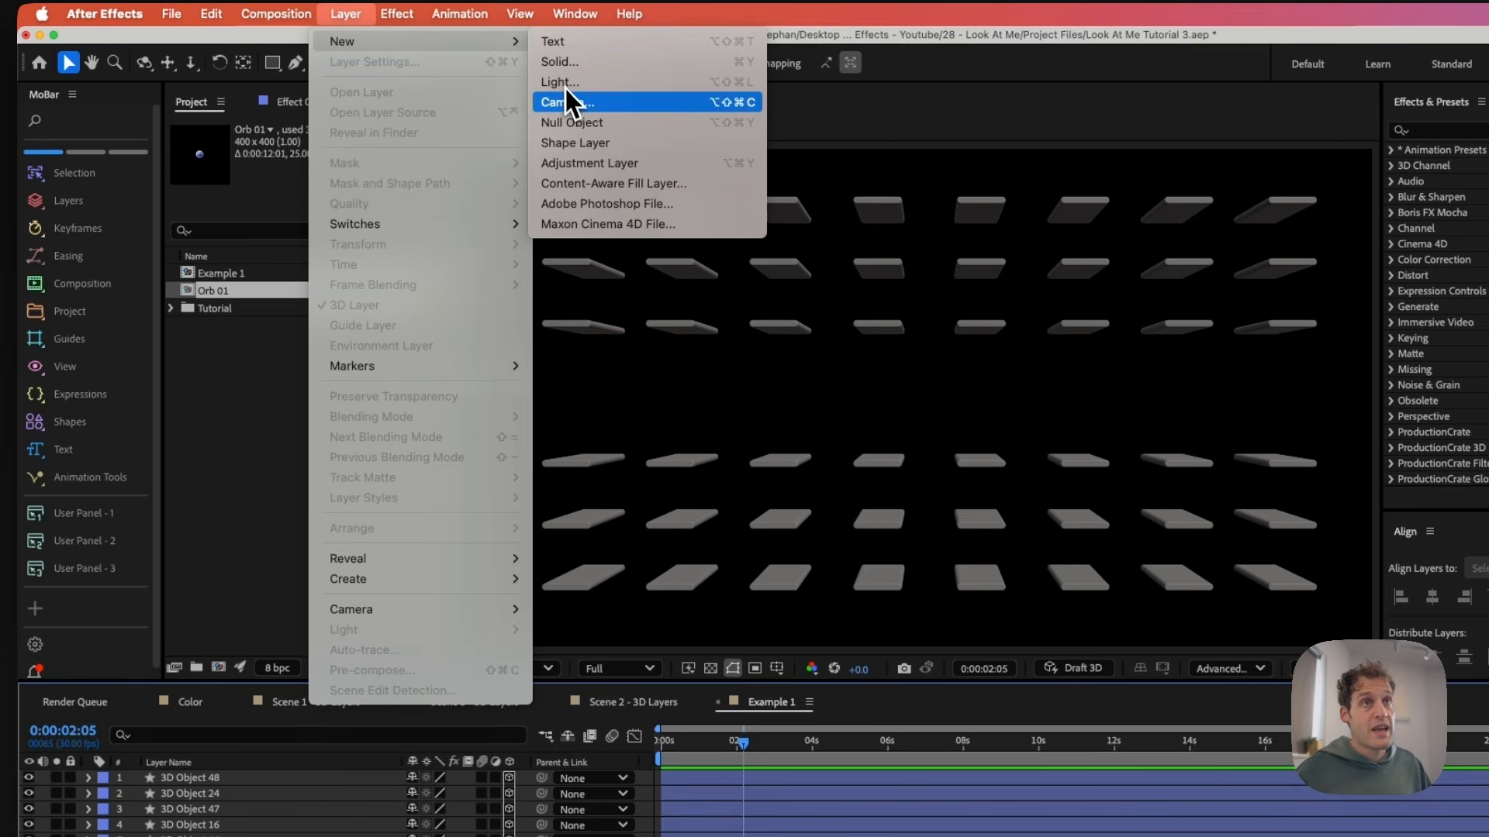
{"action": "left_click", "coordinate": [584, 122]}
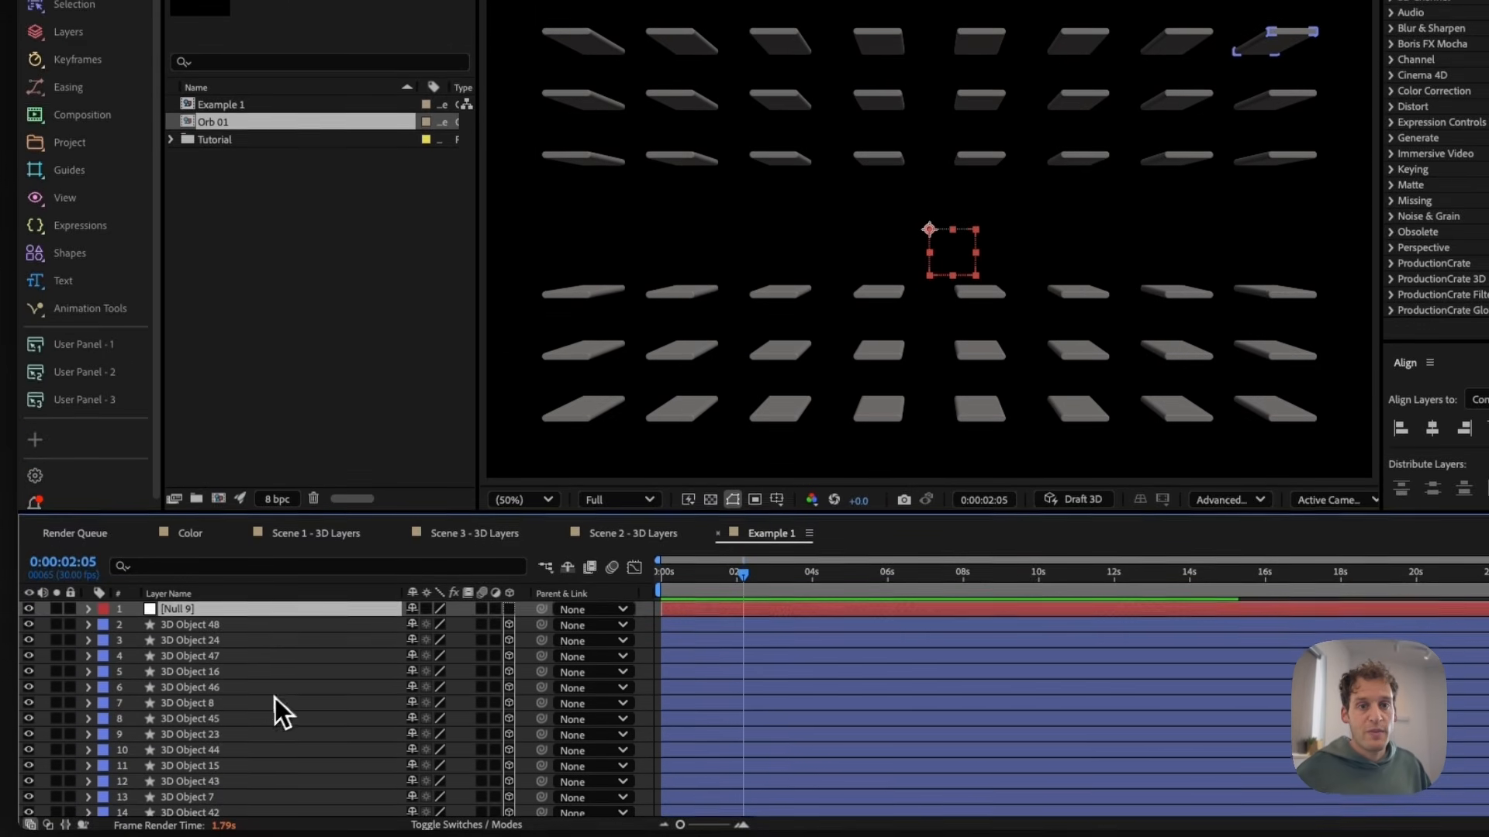
{"action": "key", "text": "Return"}
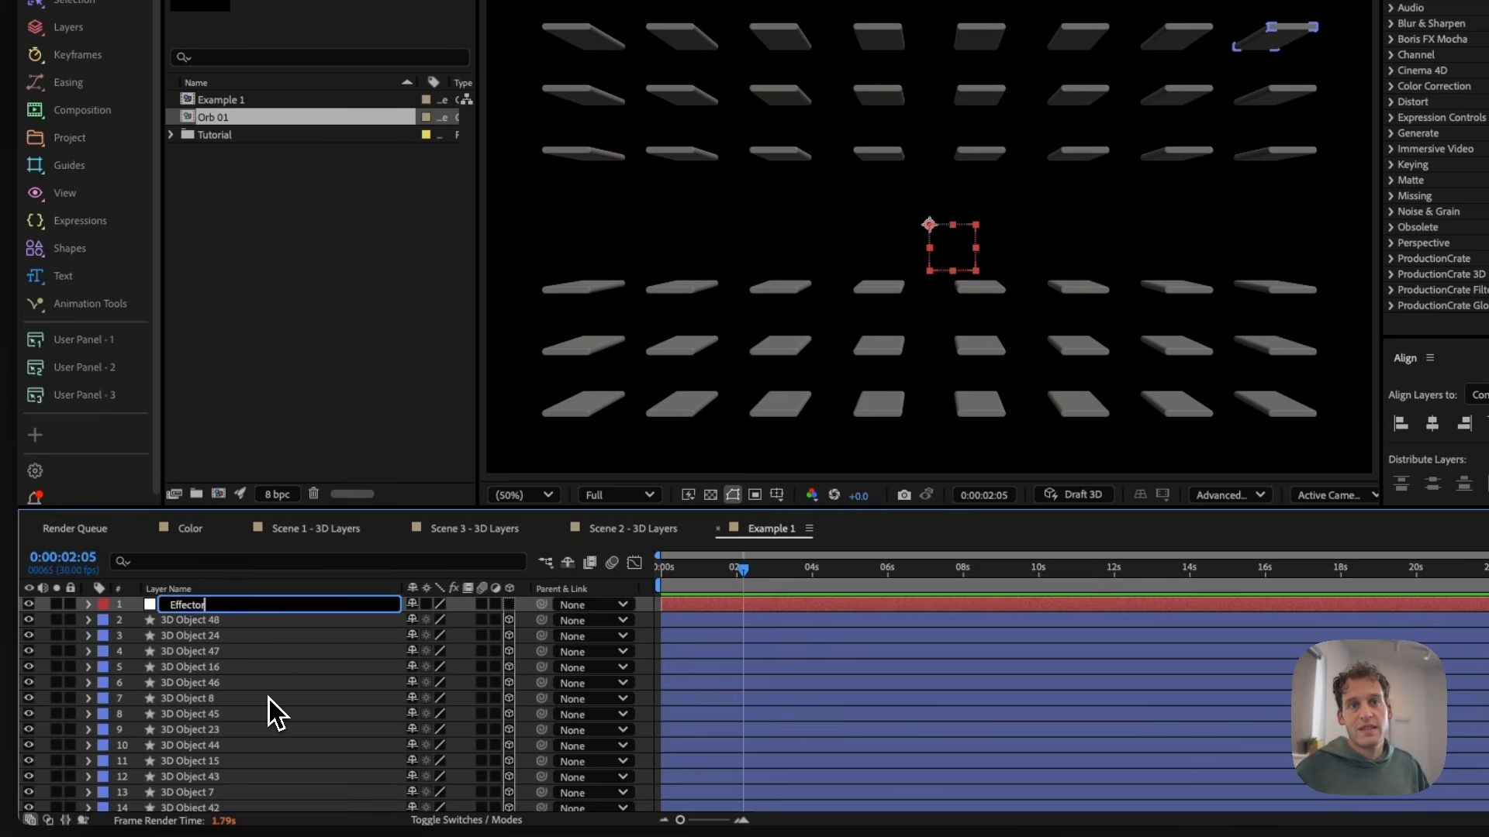
{"action": "left_click", "coordinate": [199, 625]}
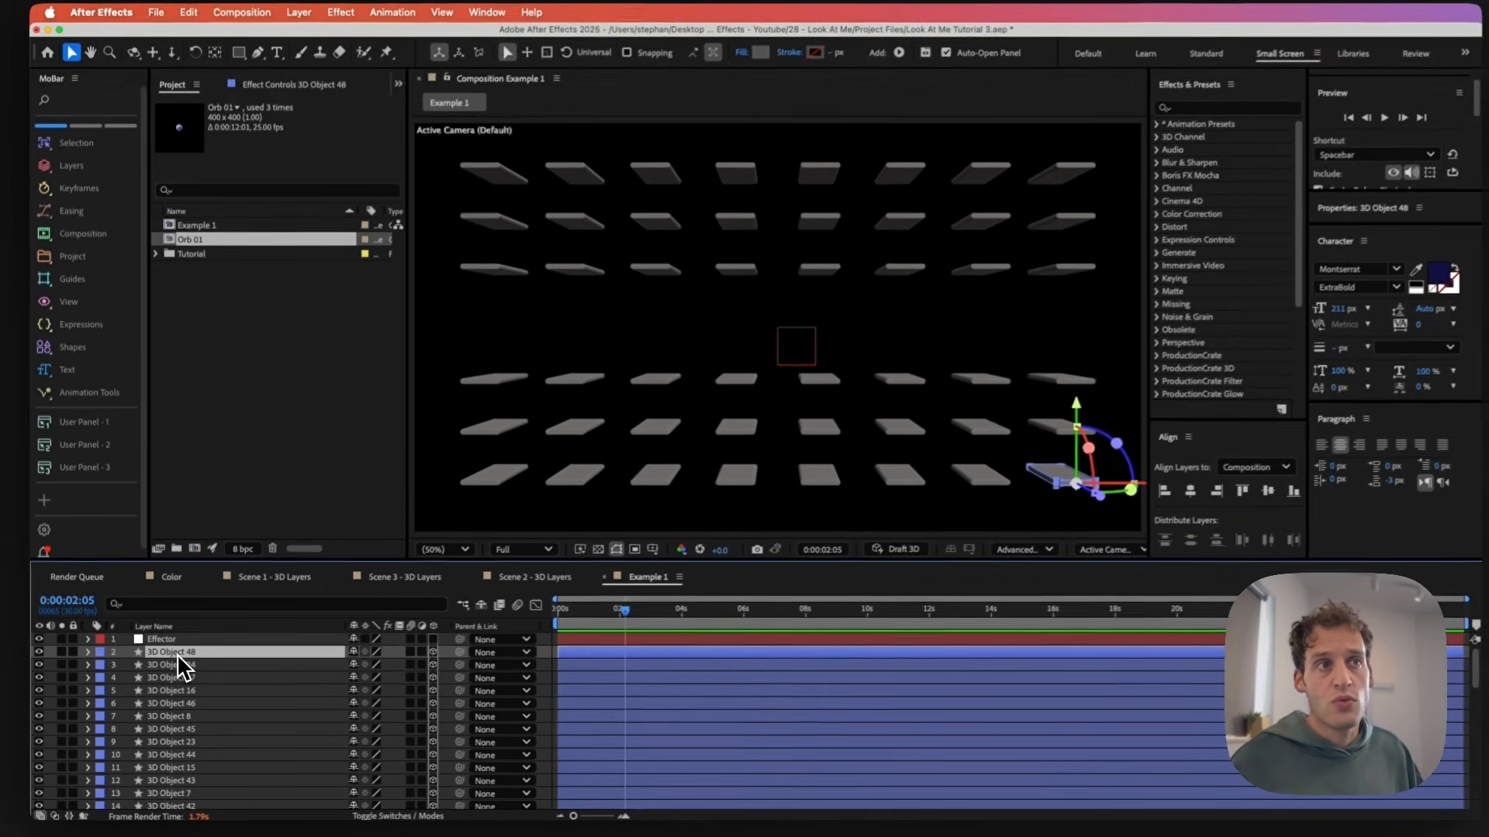
{"action": "left_click", "coordinate": [177, 642]}
{"action": "left_click", "coordinate": [428, 642]}
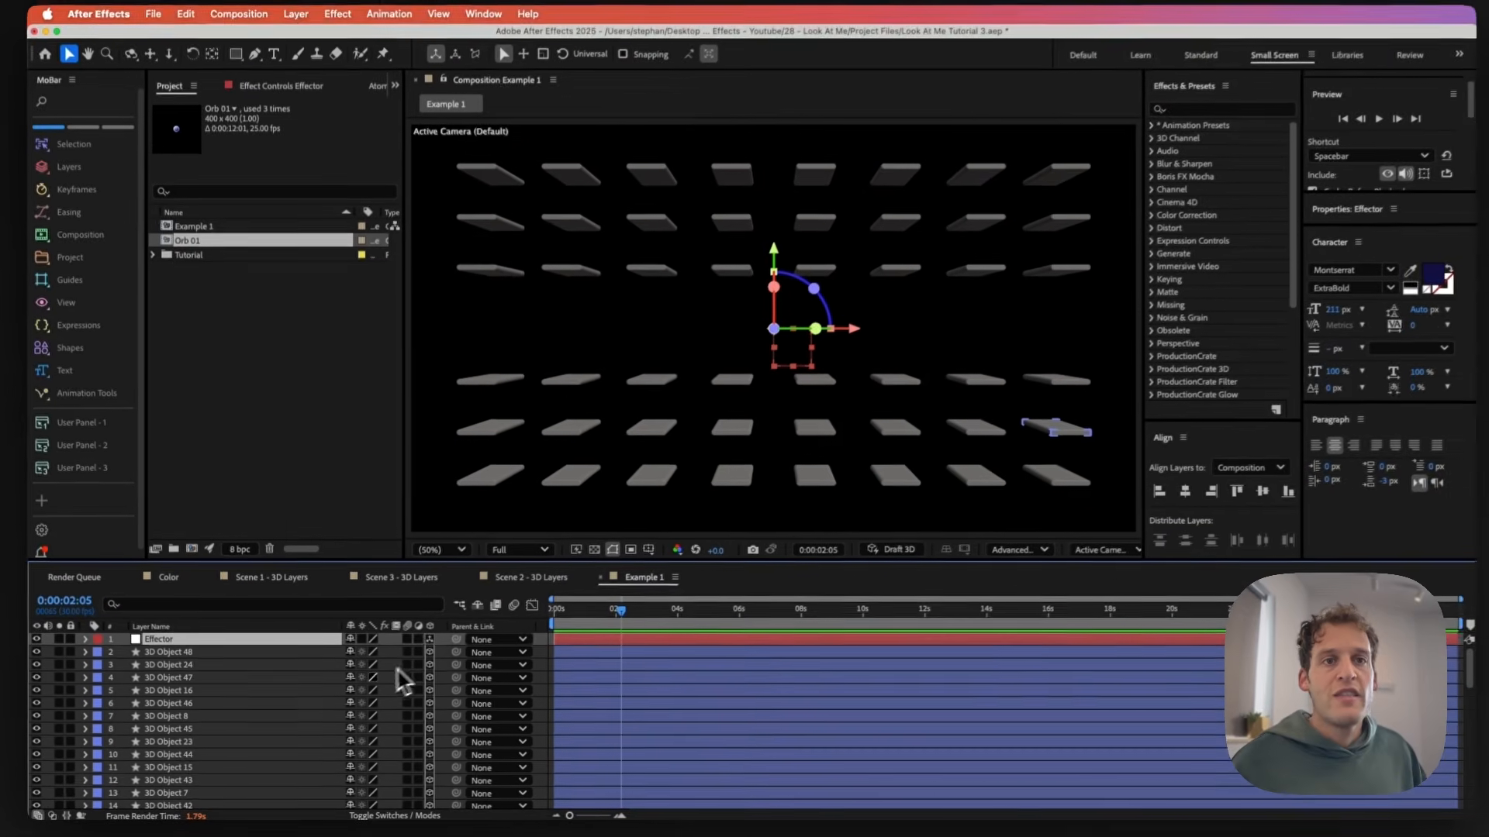
- Add a Point light with Smooth falloff and move it down and left onto the Effector null's anchor at the canvas centre
{"action": "left_click", "coordinate": [340, 662]}
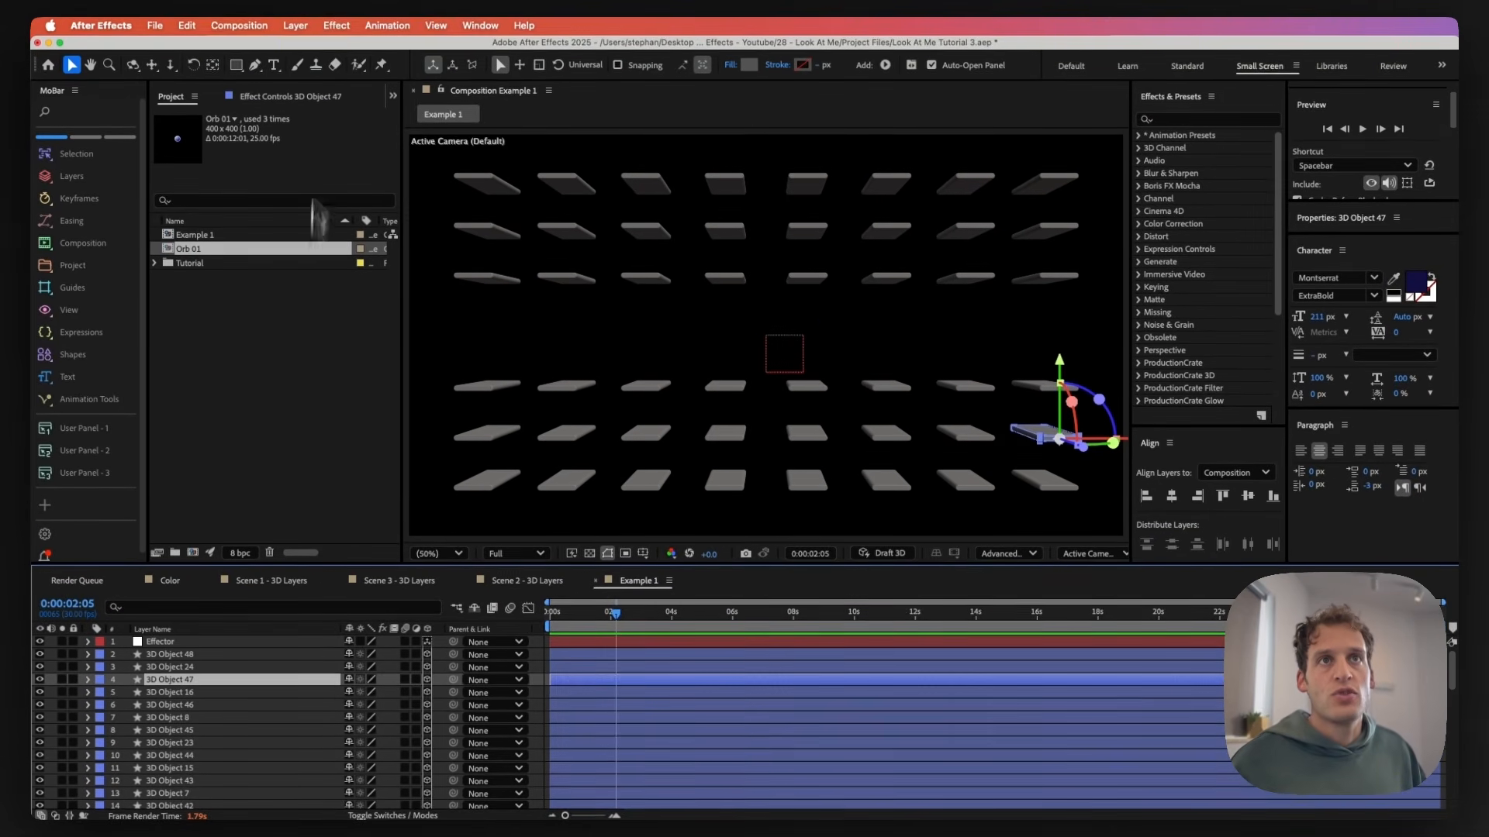
{"action": "left_click", "coordinate": [309, 28]}
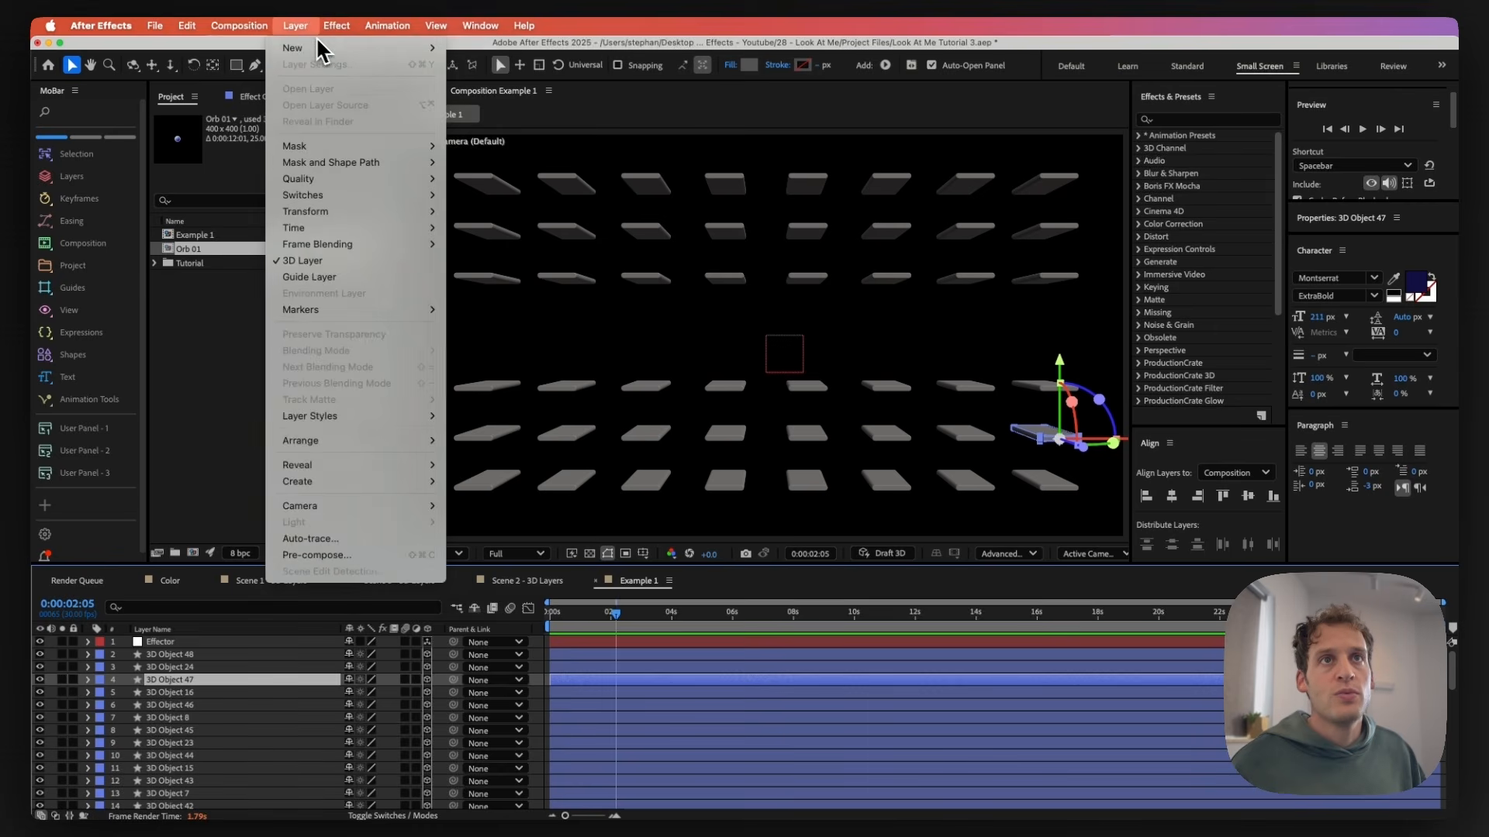
{"action": "mouse_move", "coordinate": [318, 47]}
{"action": "left_click", "coordinate": [465, 81]}
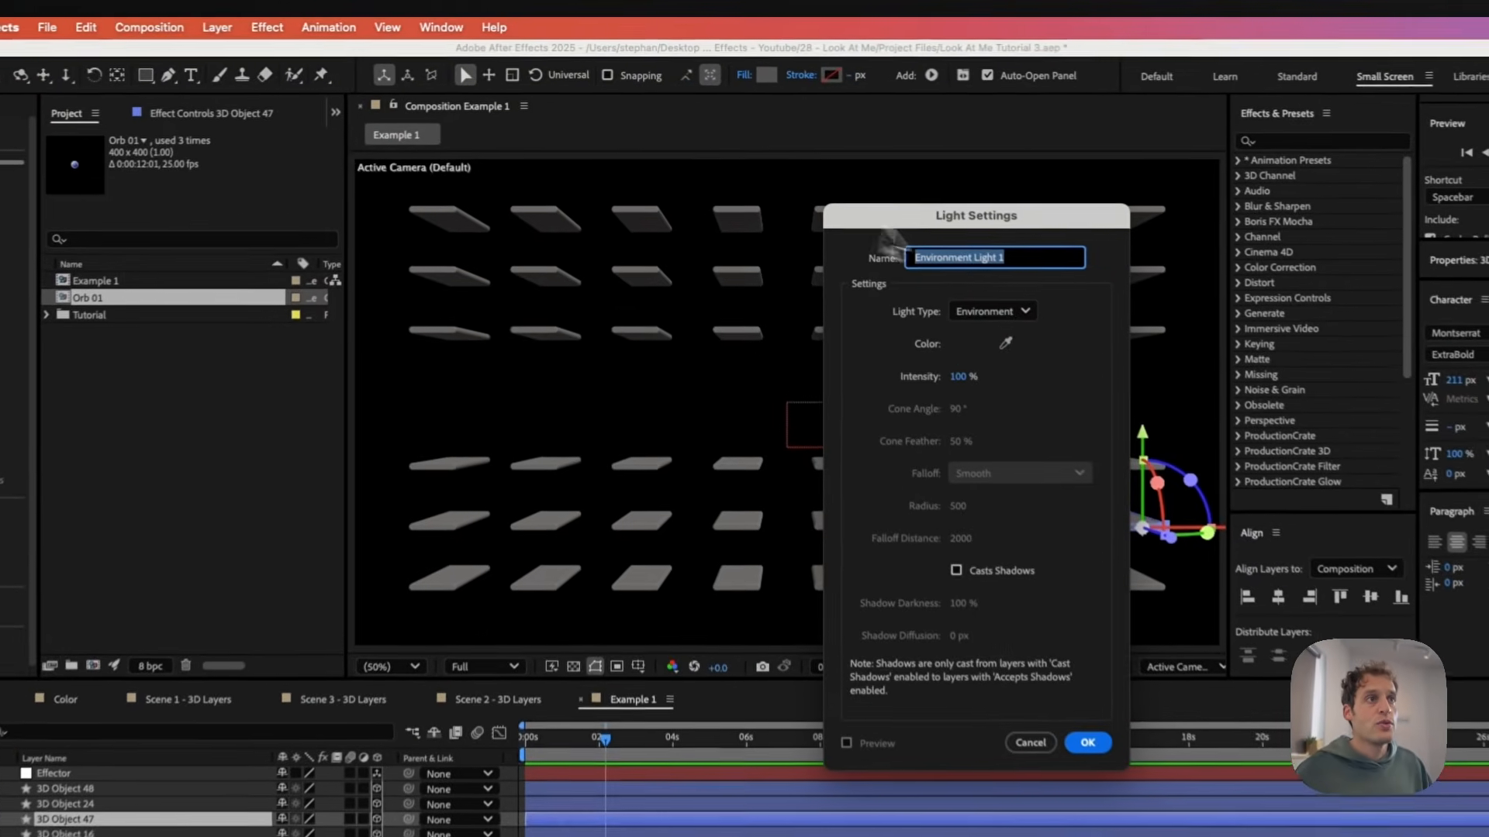
{"action": "left_click", "coordinate": [936, 260]}
{"action": "left_click", "coordinate": [990, 394]}
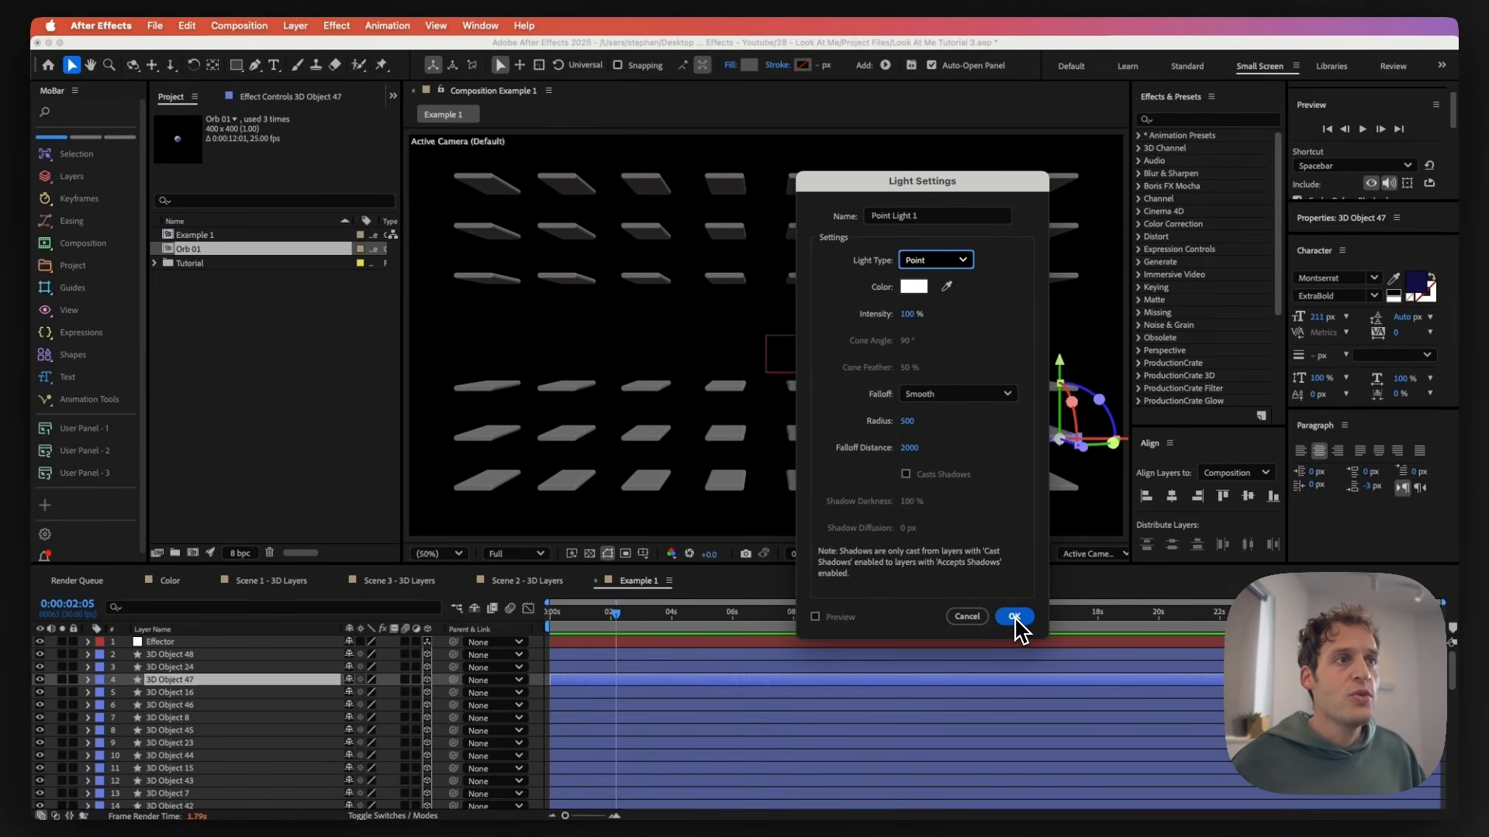
{"action": "left_click", "coordinate": [1014, 617]}
{"action": "left_click_drag", "start_coordinate": [805, 227], "coordinate": [814, 271]}
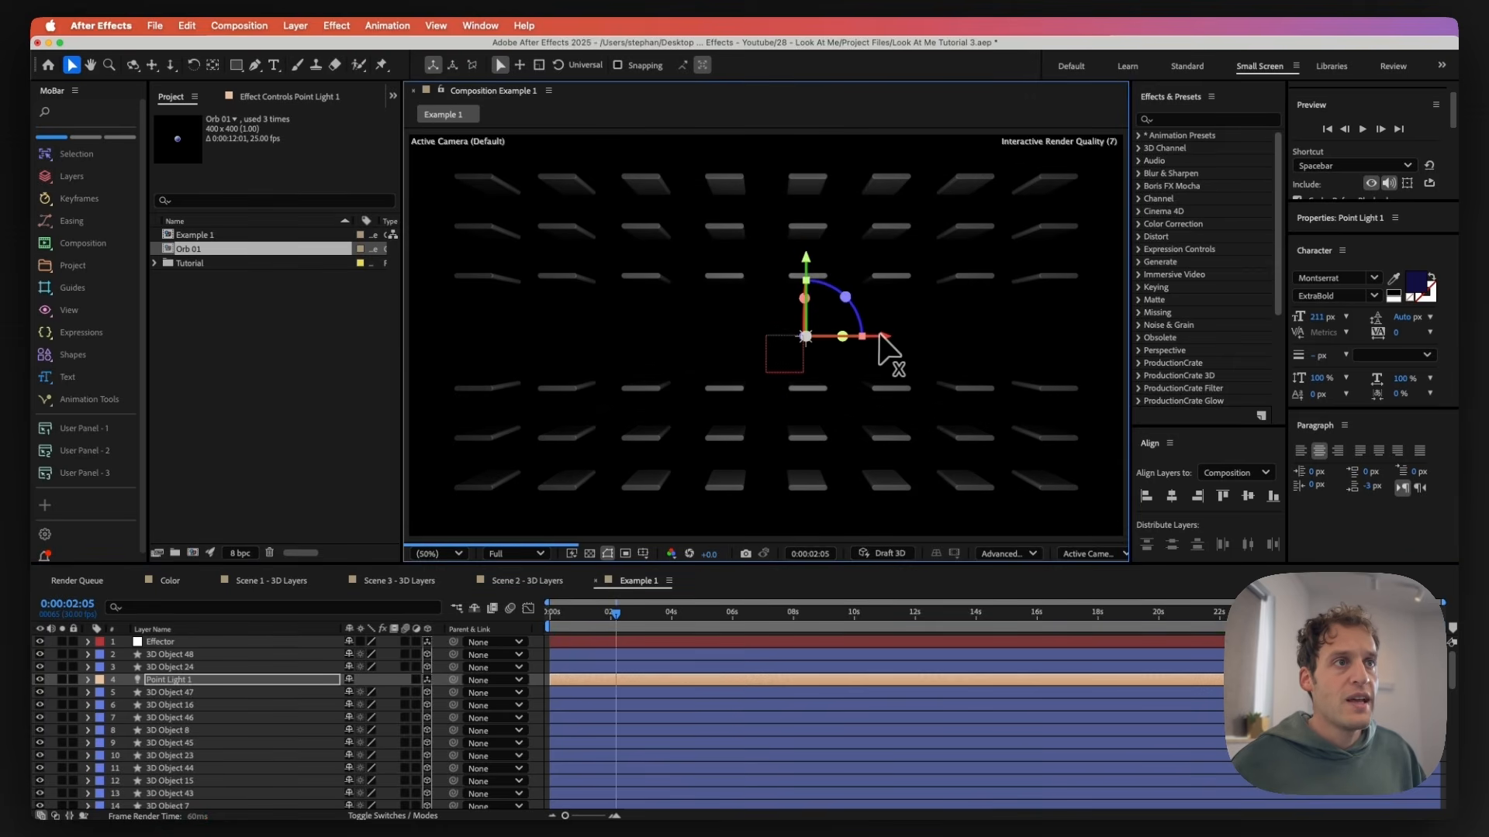
{"action": "left_click_drag", "start_coordinate": [884, 338], "coordinate": [838, 338]}
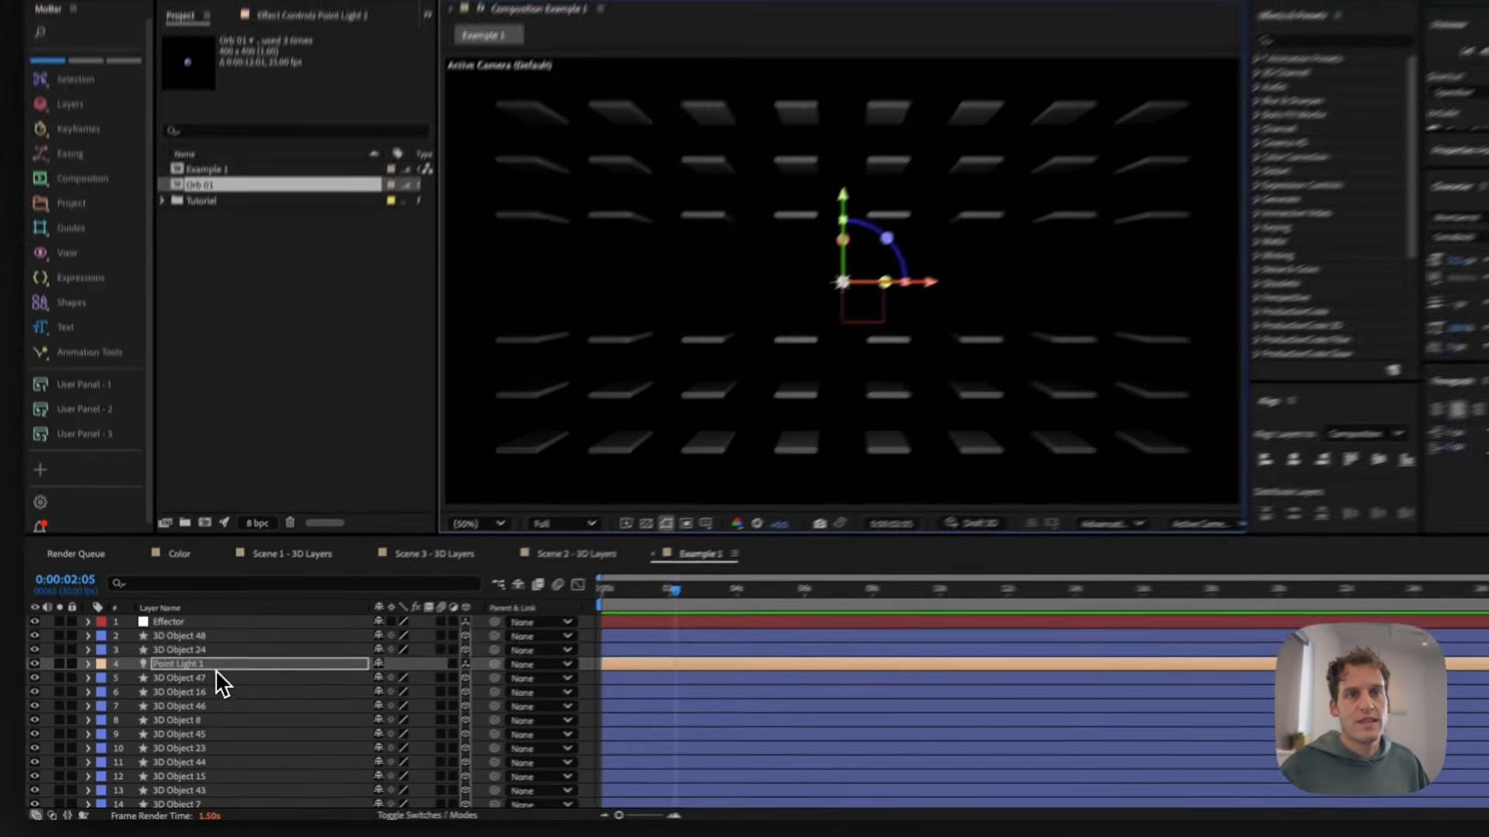
- Place Point Light 1 directly below the Effector layer and set its Z position to about 124.3
{"action": "left_click_drag", "start_coordinate": [220, 681], "coordinate": [225, 630]}
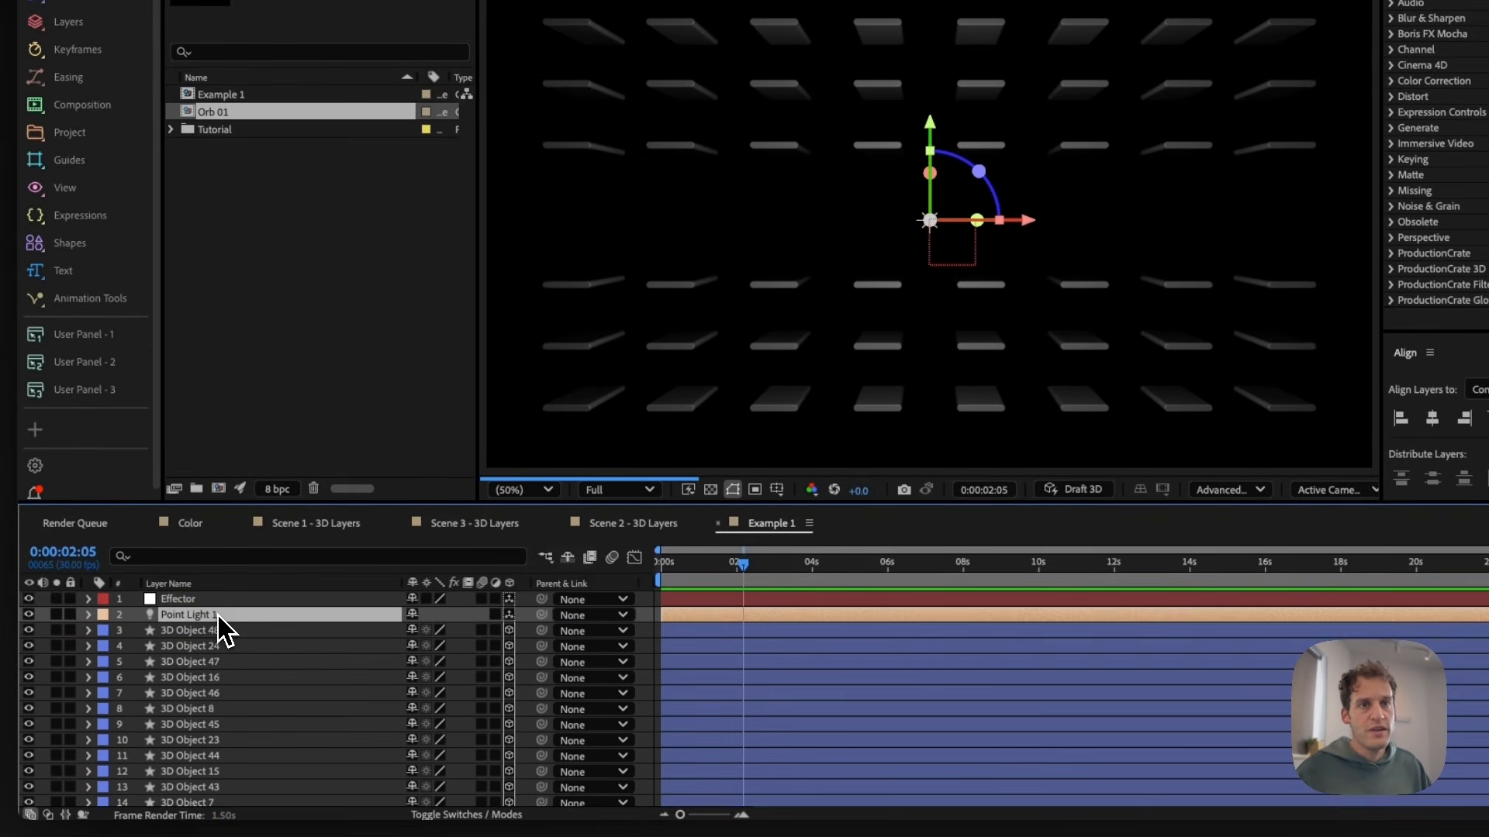
{"action": "key", "text": "p"}
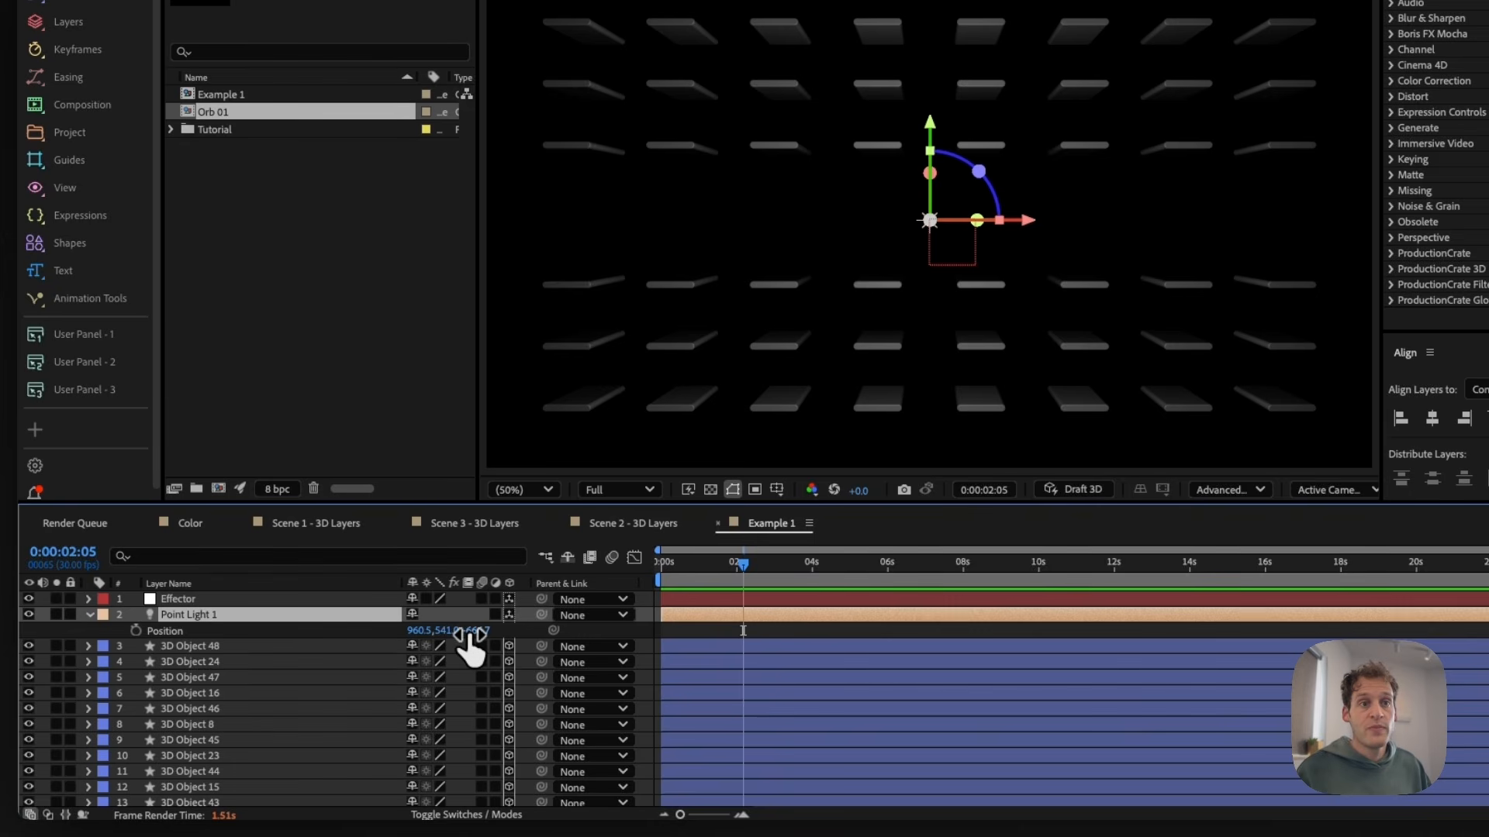
{"action": "left_click_drag", "start_coordinate": [470, 635], "coordinate": [593, 631]}
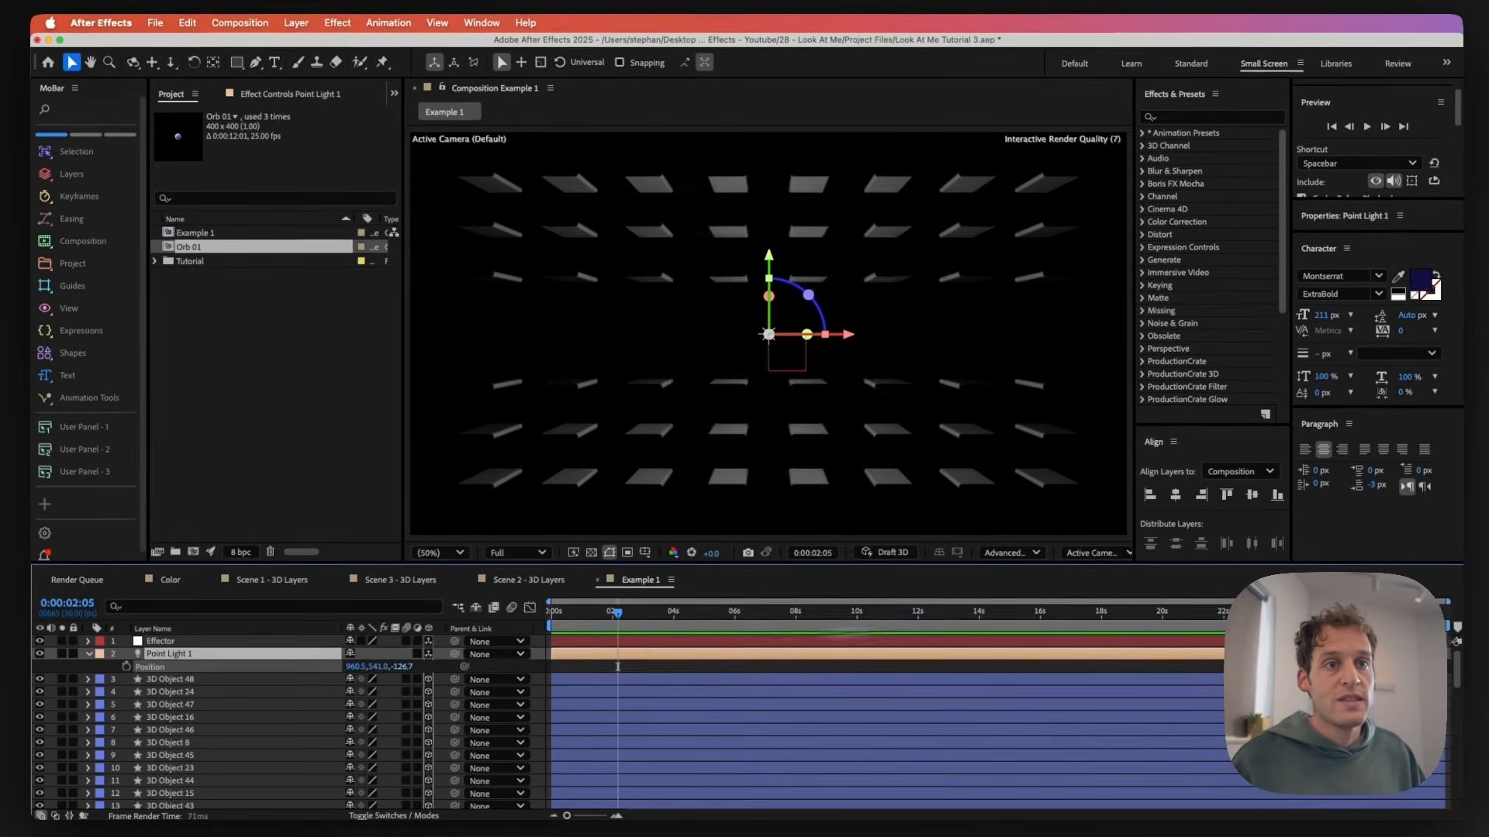
{"action": "left_click_drag", "start_coordinate": [841, 637], "coordinate": [807, 640]}
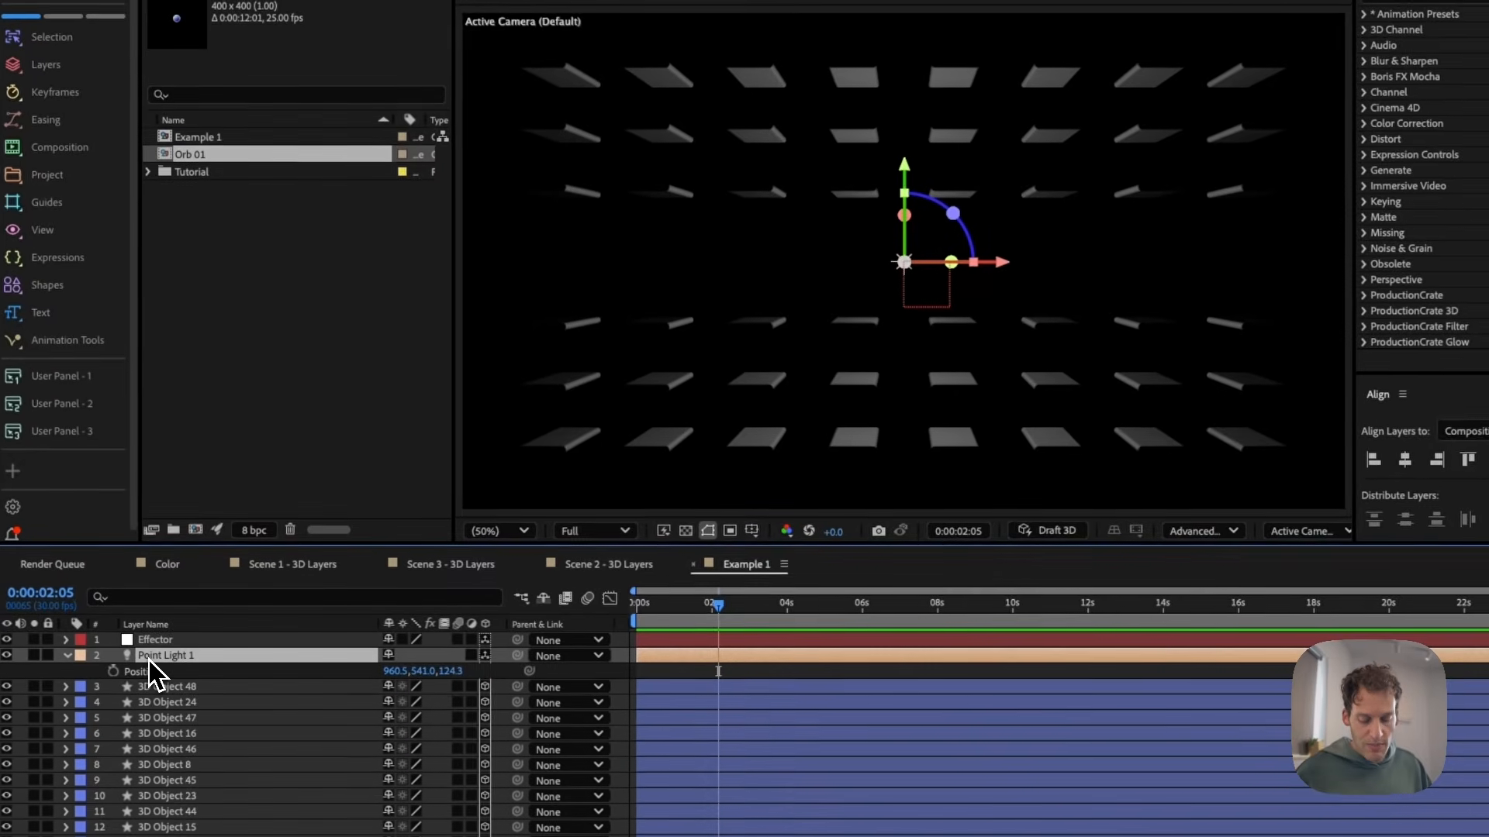
- Duplicate Point Light 1 and bring the copy towards the camera to a Z position of about -1120.7
{"action": "key", "text": "super+d"}
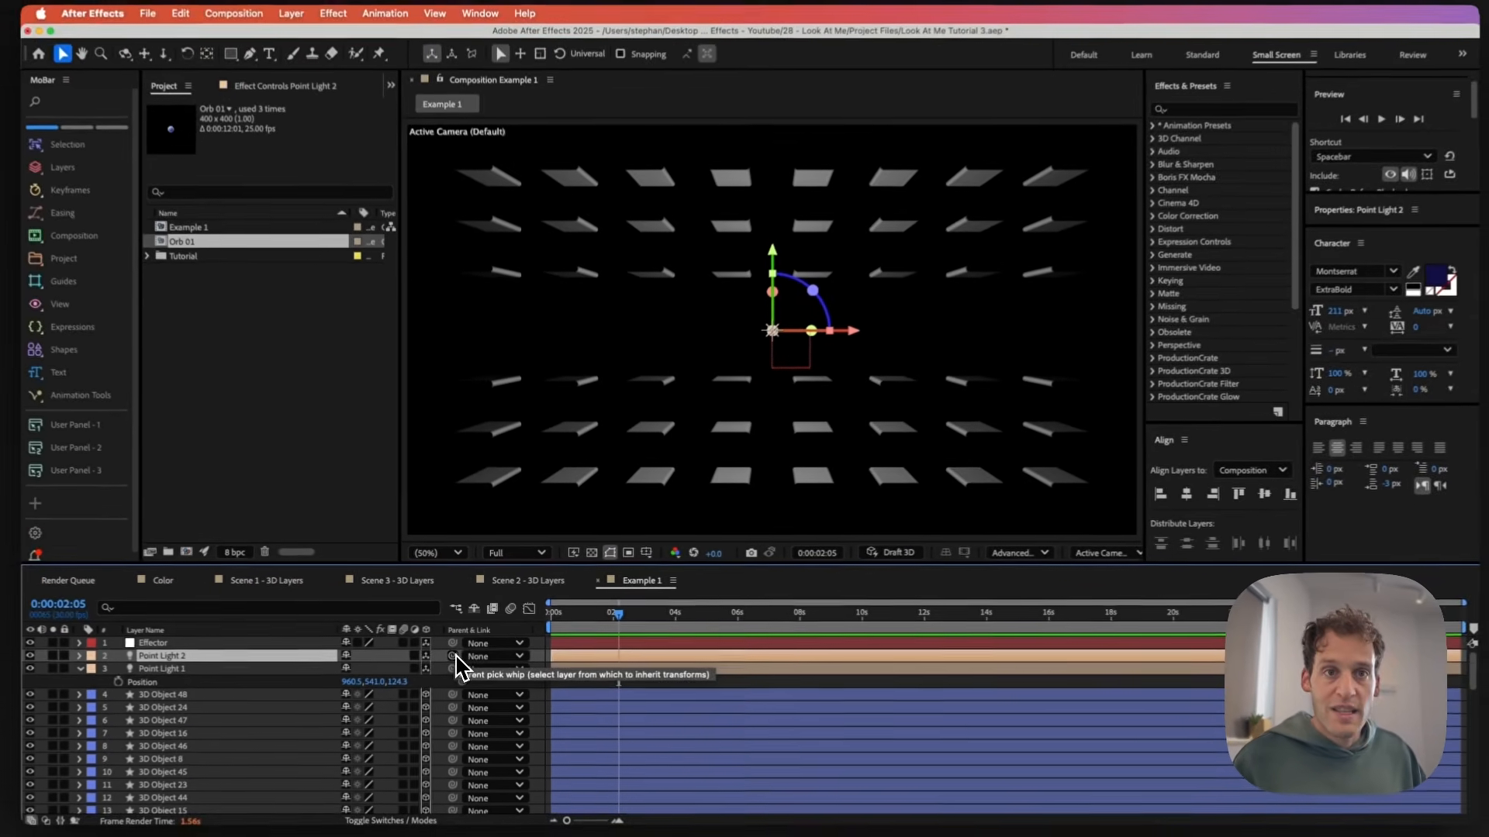
{"action": "key", "text": "p"}
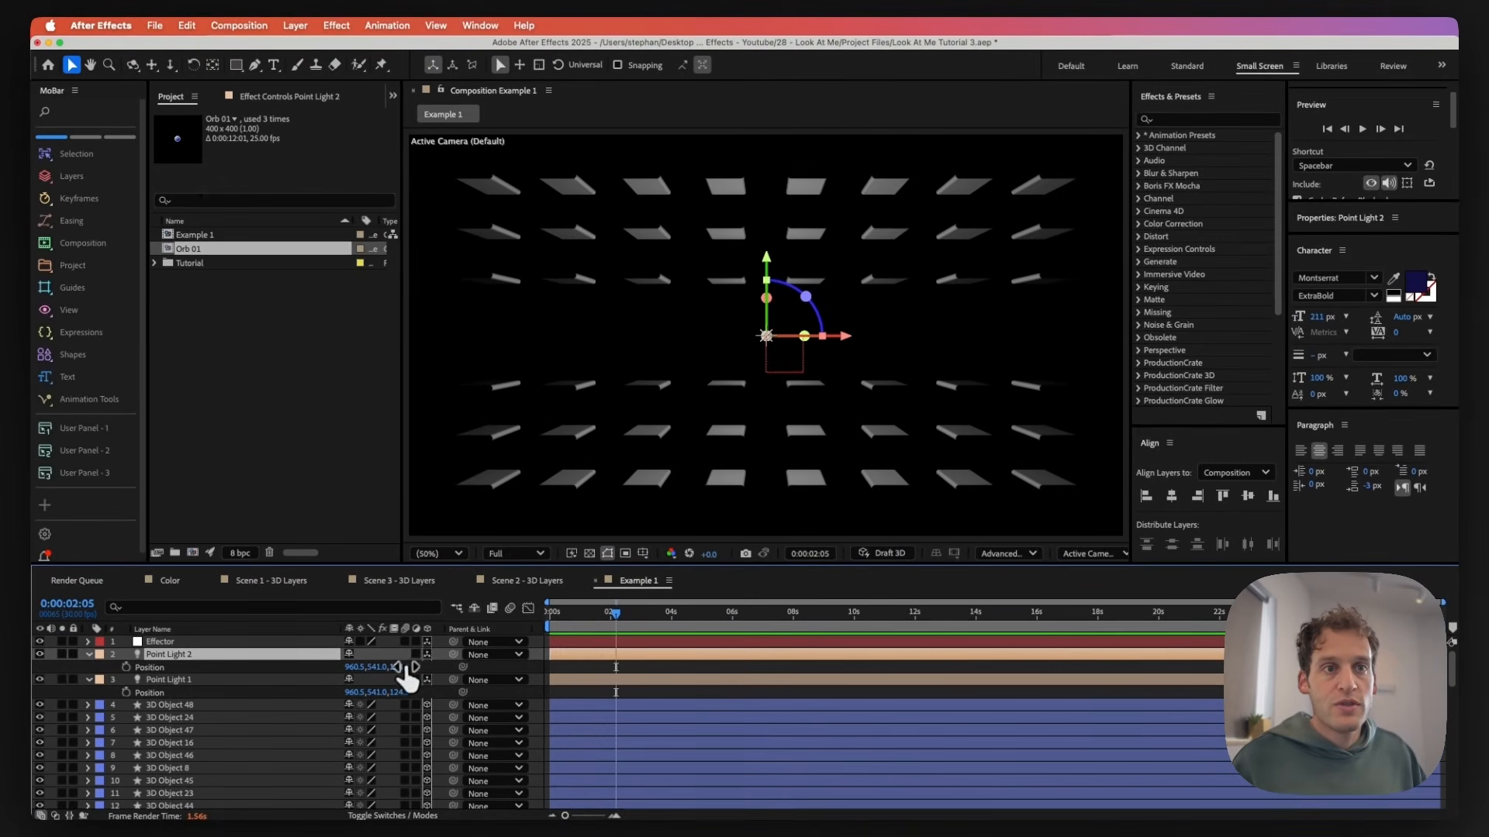
{"action": "left_click_drag", "start_coordinate": [172, 687], "coordinate": [31, 820]}
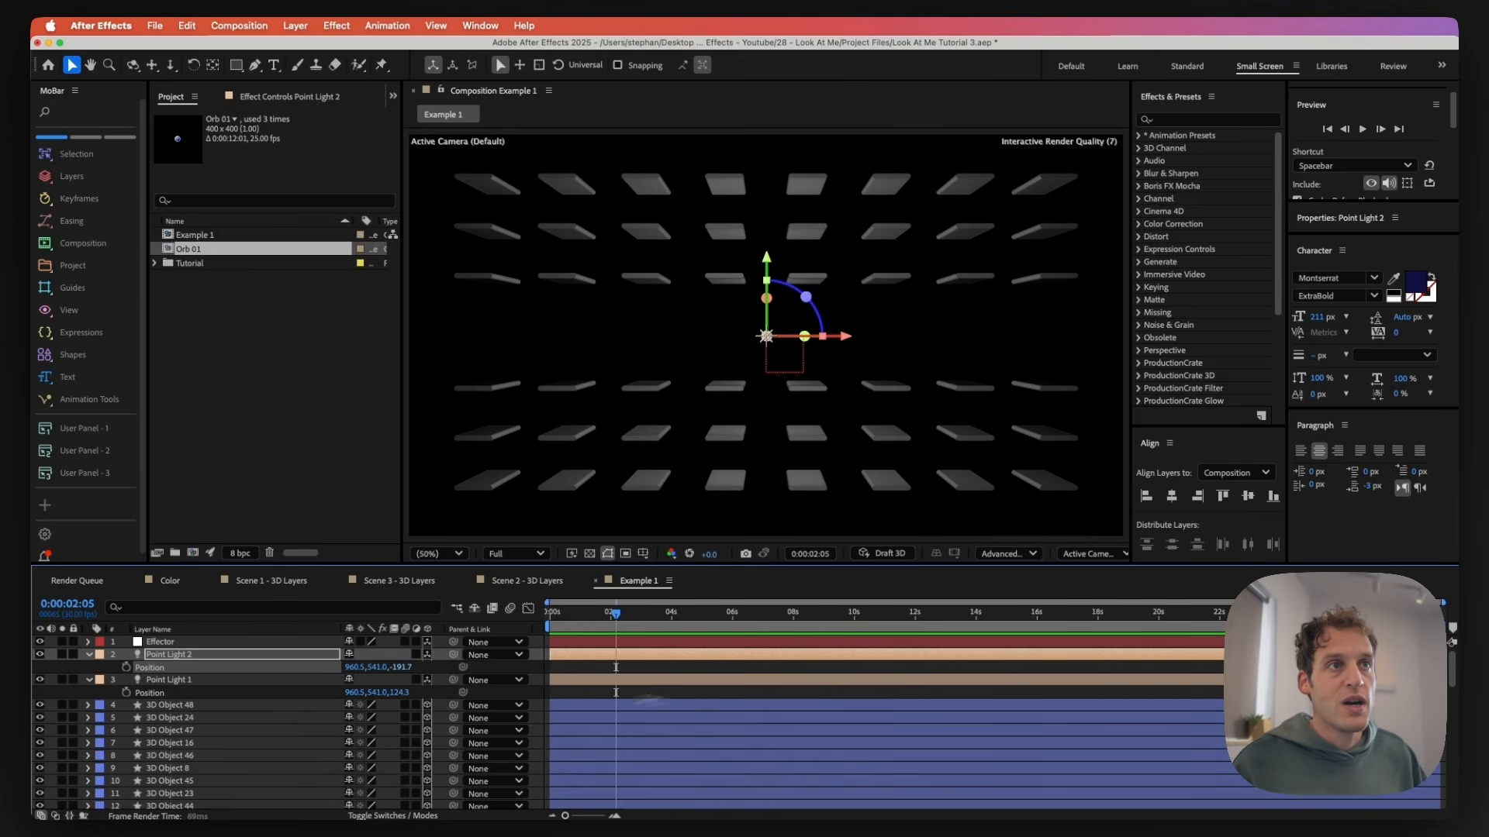
{"action": "left_click_drag", "start_coordinate": [650, 700], "coordinate": [293, 721]}
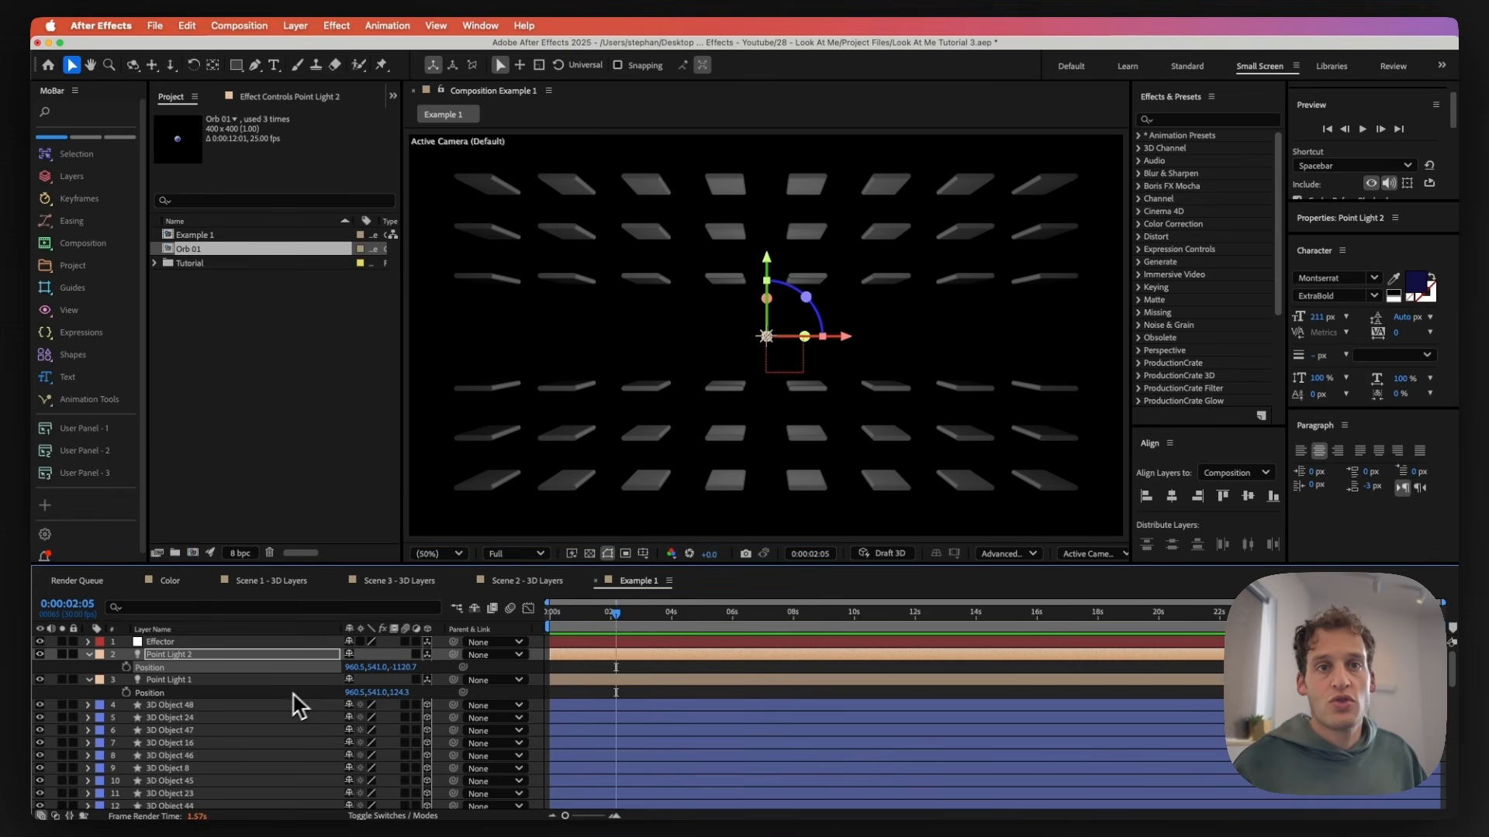
- Change the colour of Point Light 2 to a light cyan blue in its light options
{"action": "left_click", "coordinate": [197, 658]}
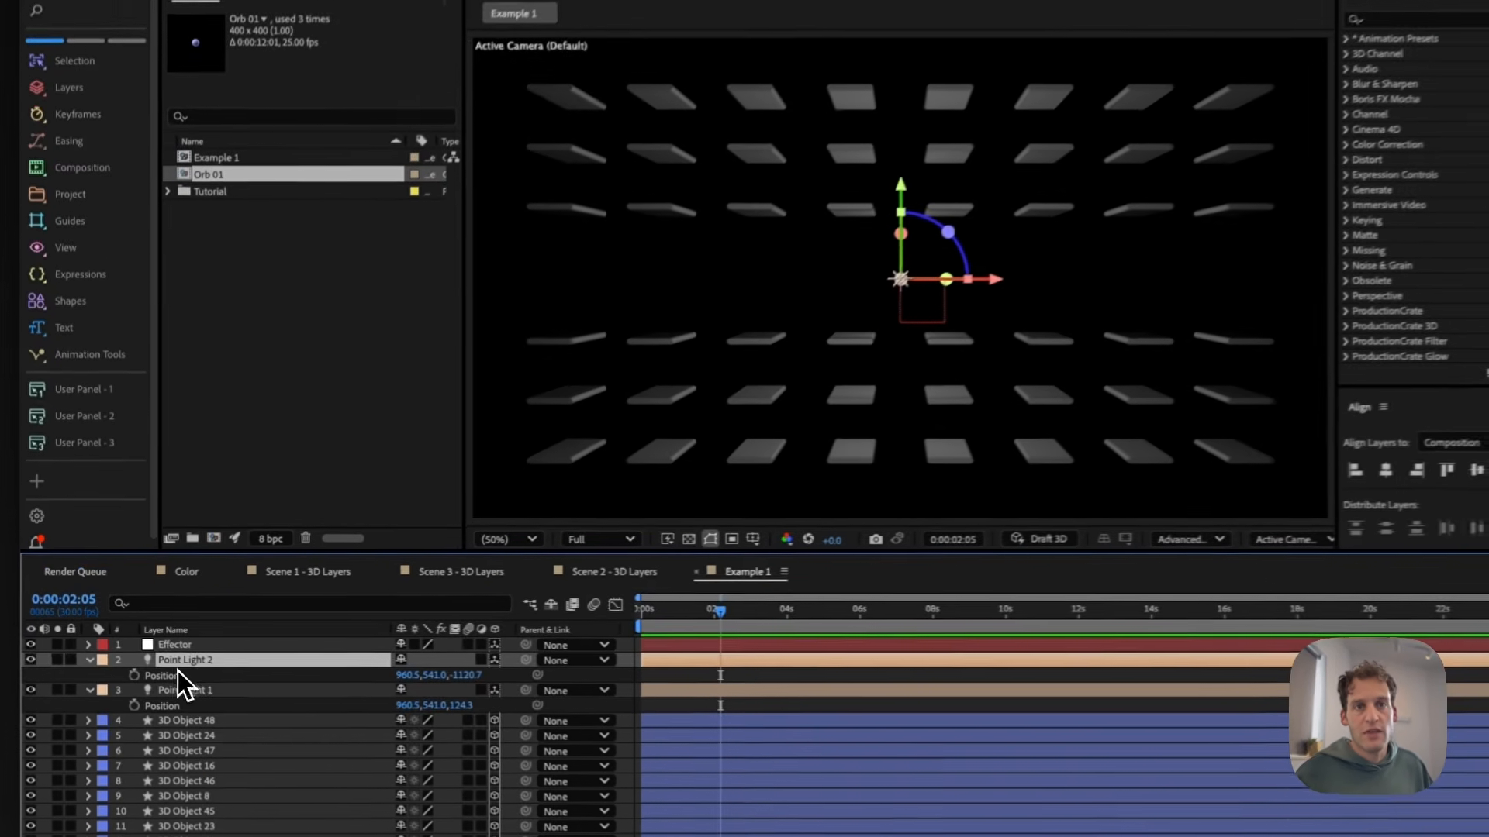
{"action": "double_click", "coordinate": [89, 656]}
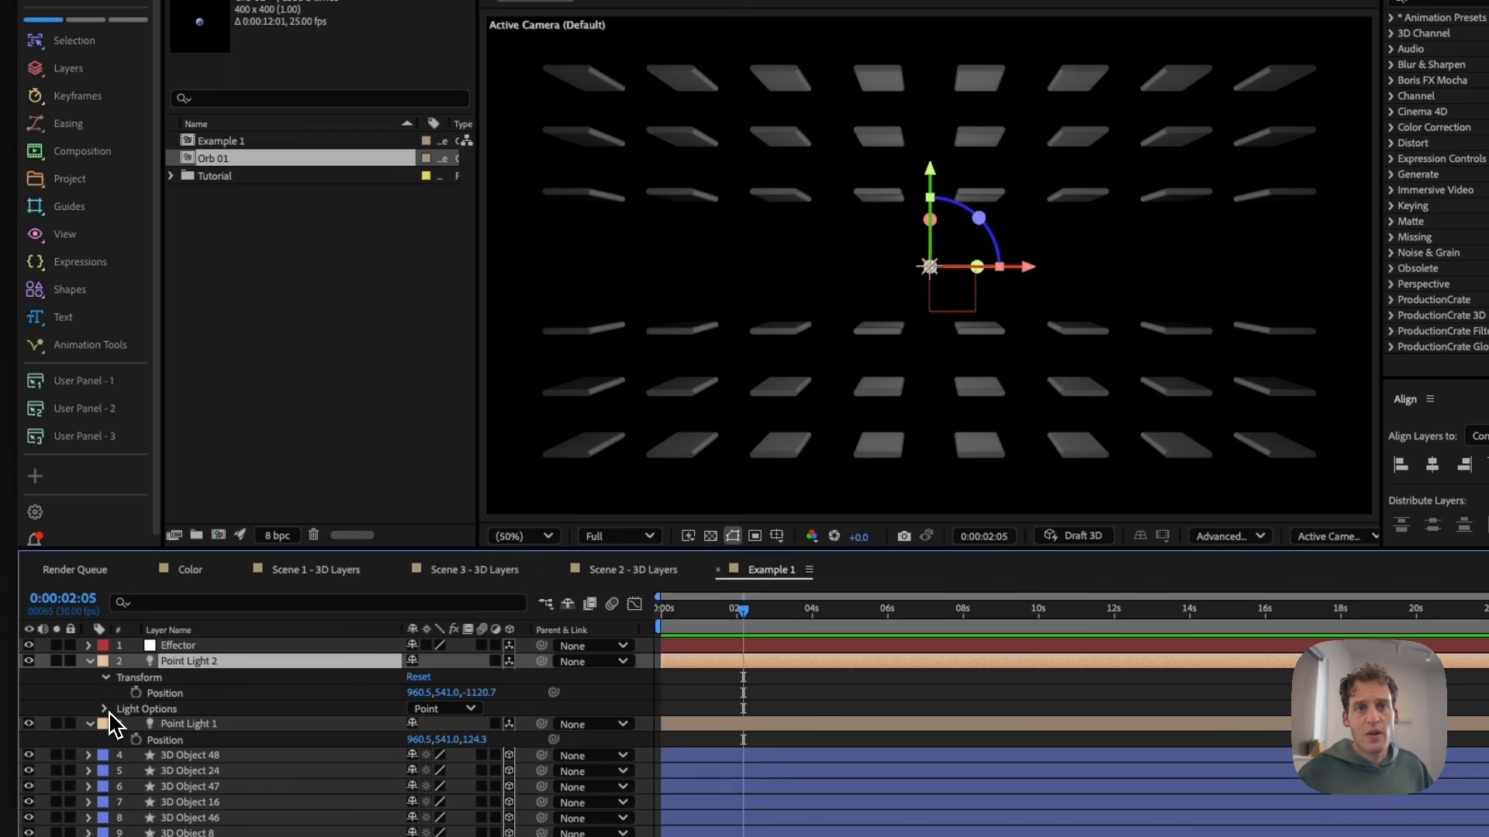
{"action": "left_click", "coordinate": [104, 709]}
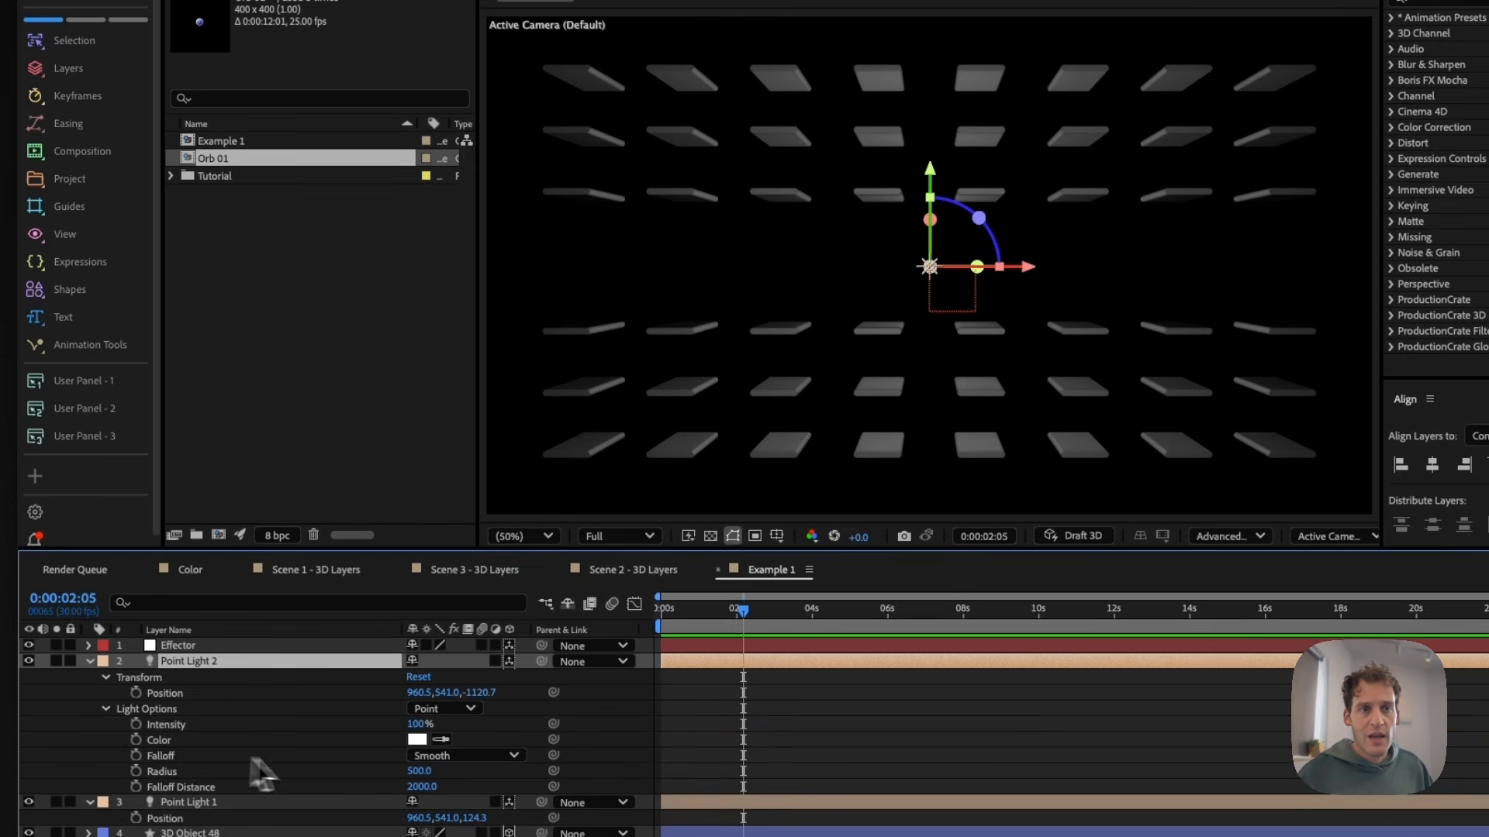
{"action": "left_click", "coordinate": [418, 741]}
{"action": "left_click", "coordinate": [533, 363]}
{"action": "left_click_drag", "start_coordinate": [494, 349], "coordinate": [434, 235]}
{"action": "left_click", "coordinate": [668, 258]}
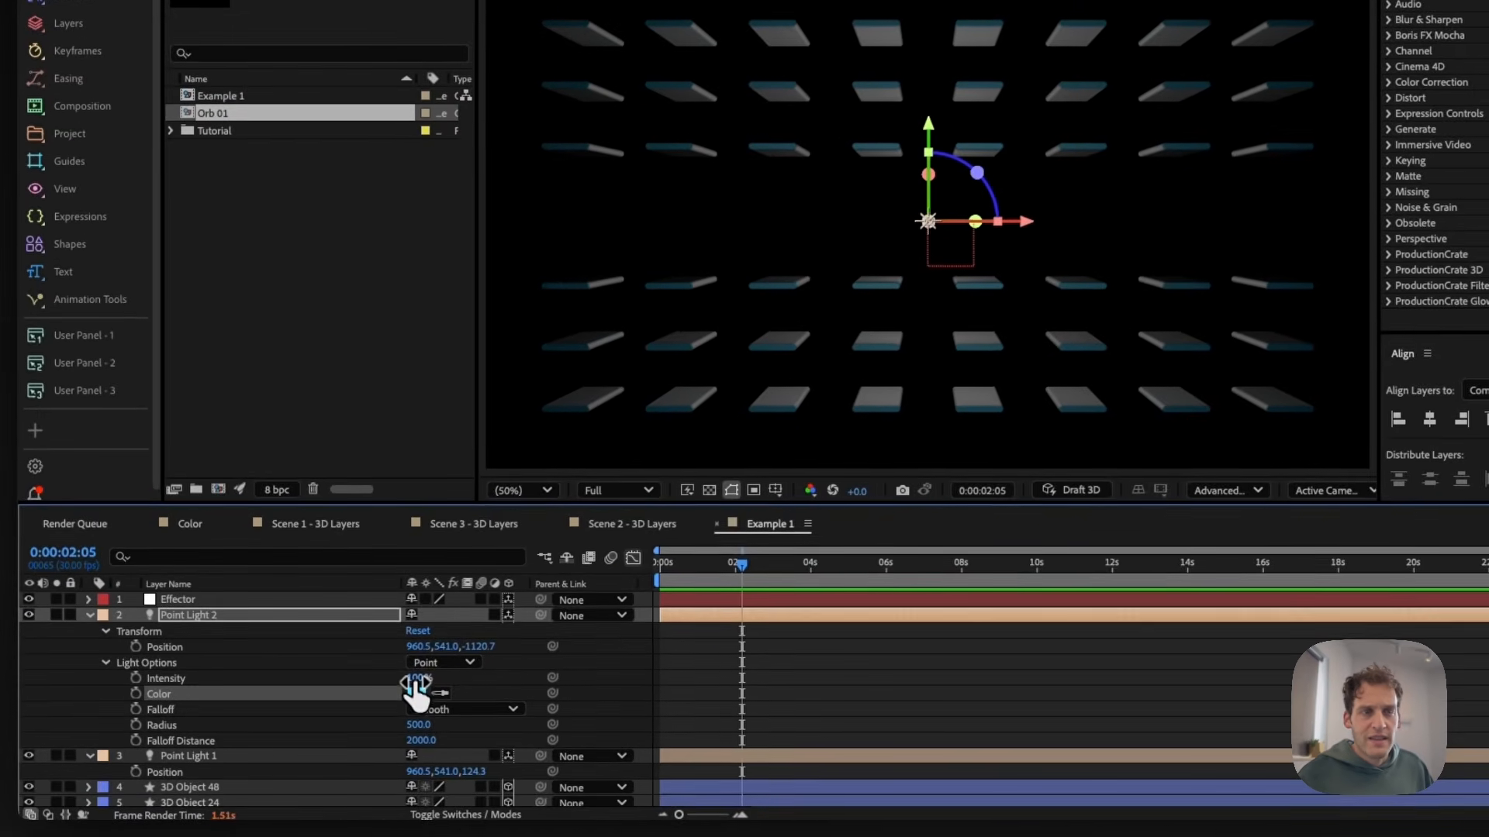
- Set the intensity of Point Light 2 to 200% and collapse its properties
{"action": "left_click", "coordinate": [355, 705]}
{"action": "type", "text": "200"}
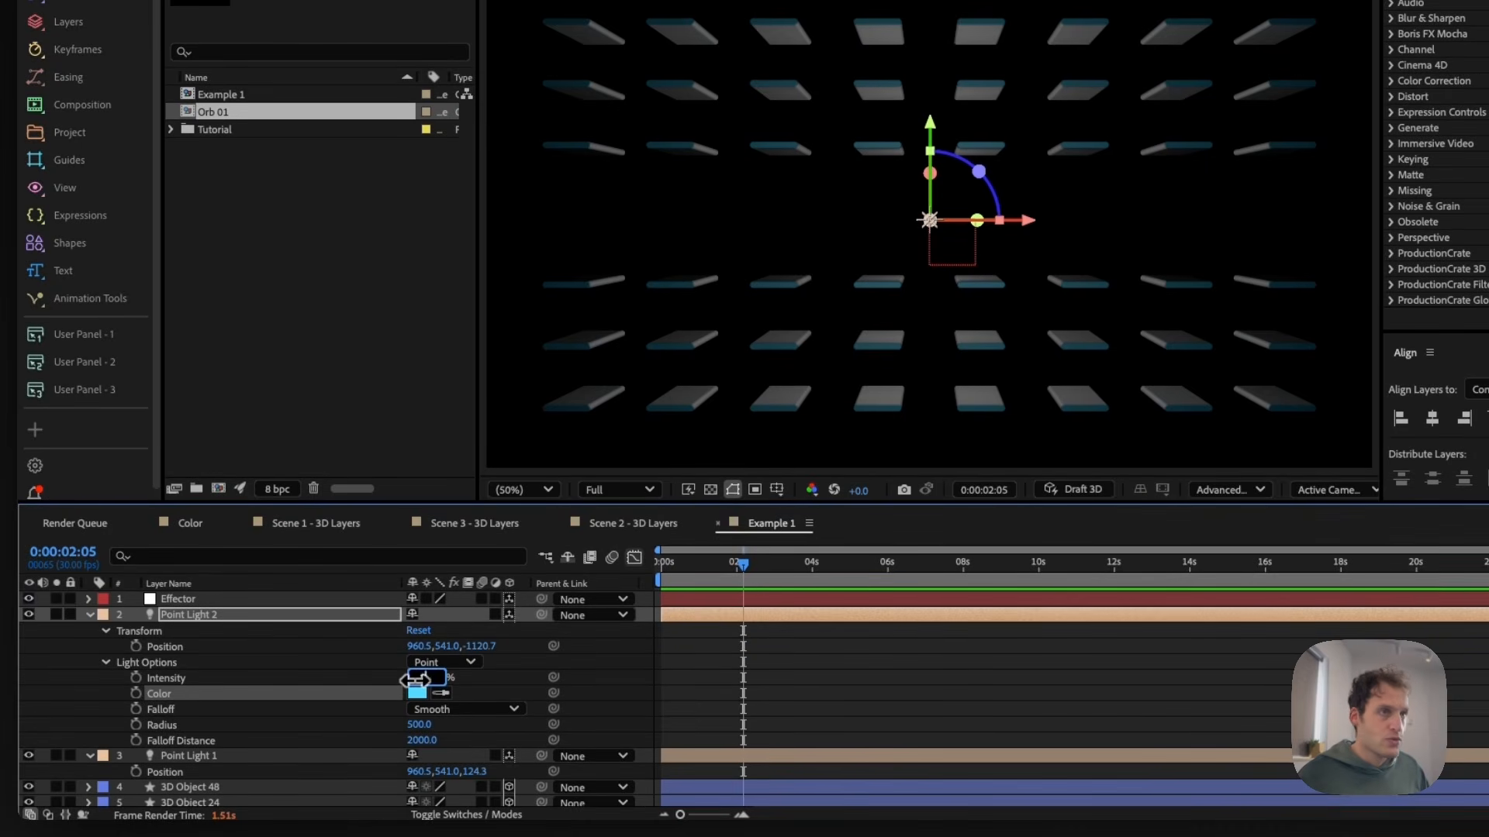
{"action": "key", "text": "Return"}
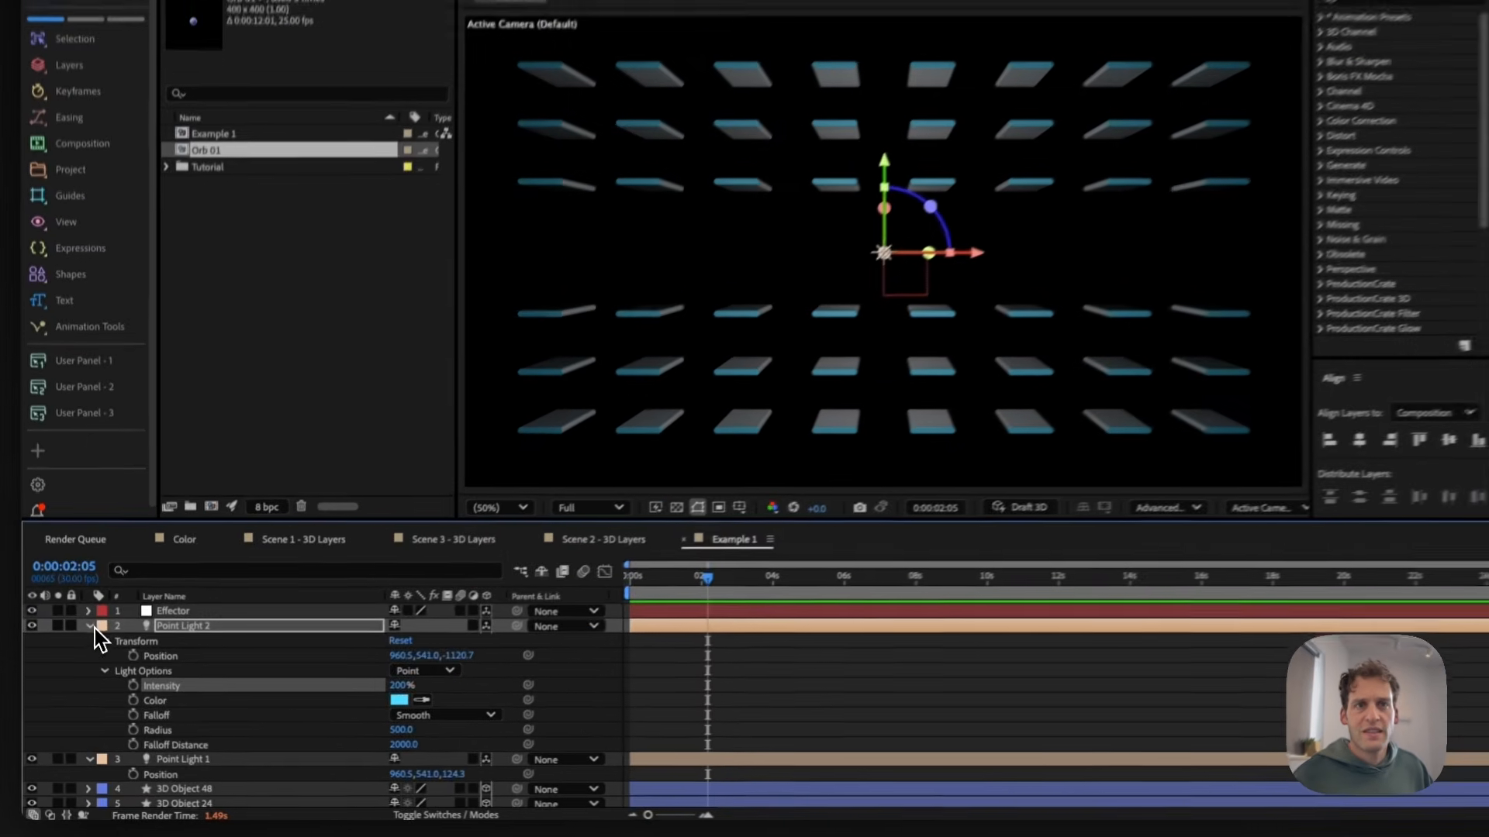
{"action": "left_click", "coordinate": [91, 627]}
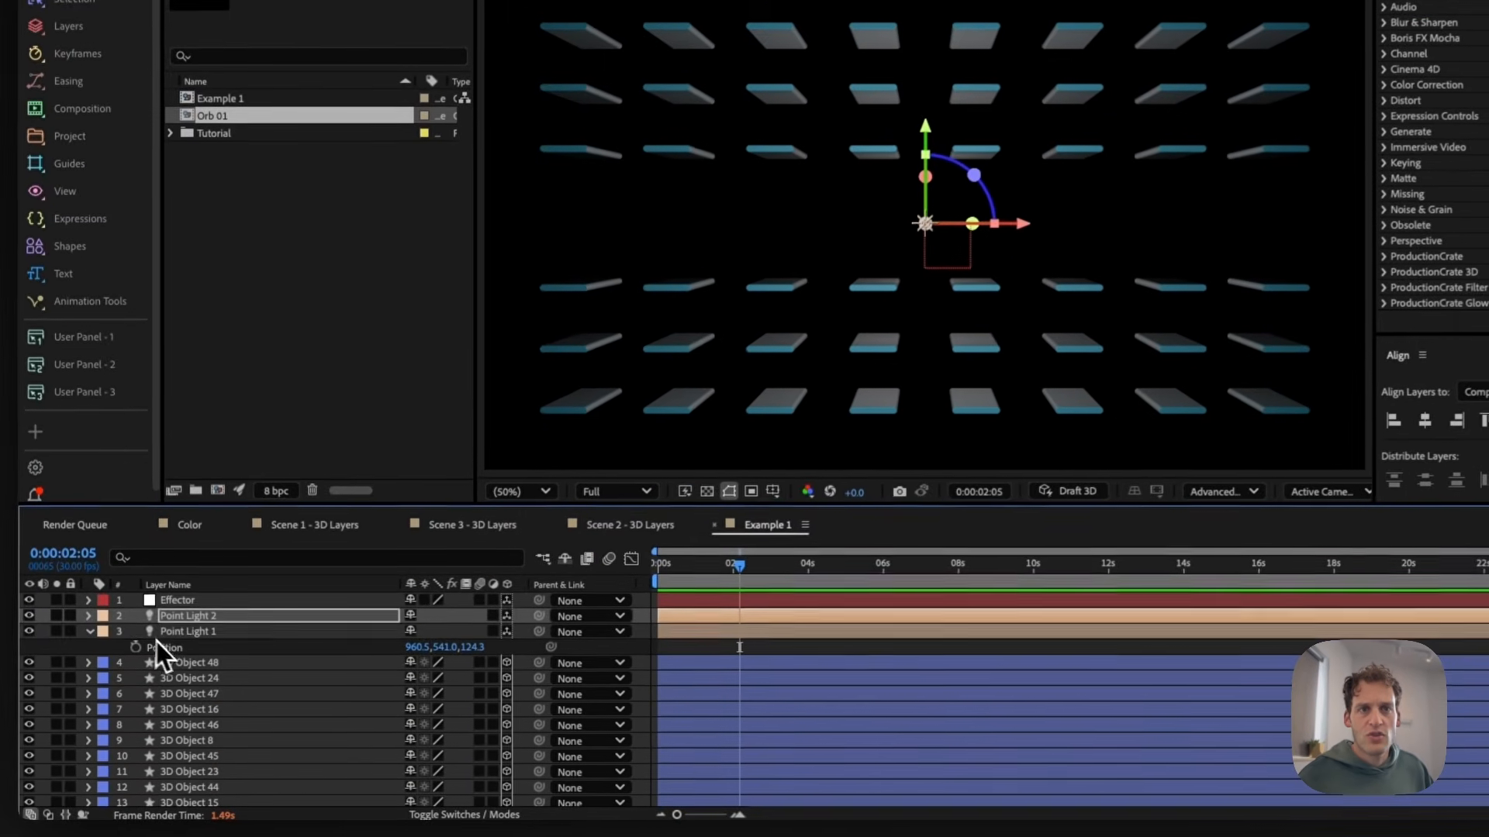
- Set the intensity of Point Light 1 to 200% in its light options
{"action": "left_click", "coordinate": [170, 639]}
{"action": "left_click", "coordinate": [91, 643]}
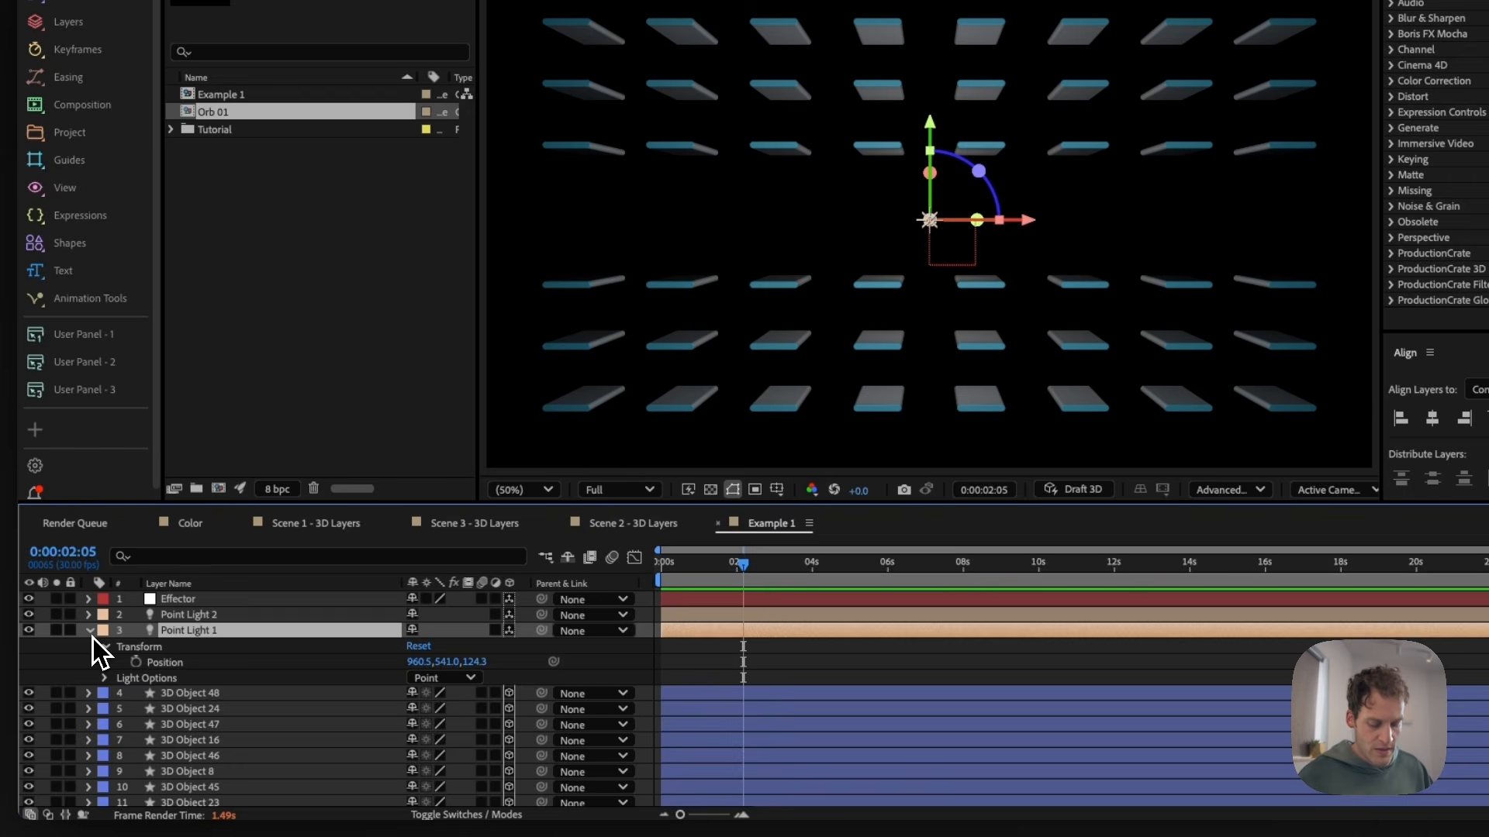
{"action": "left_click", "coordinate": [104, 677]}
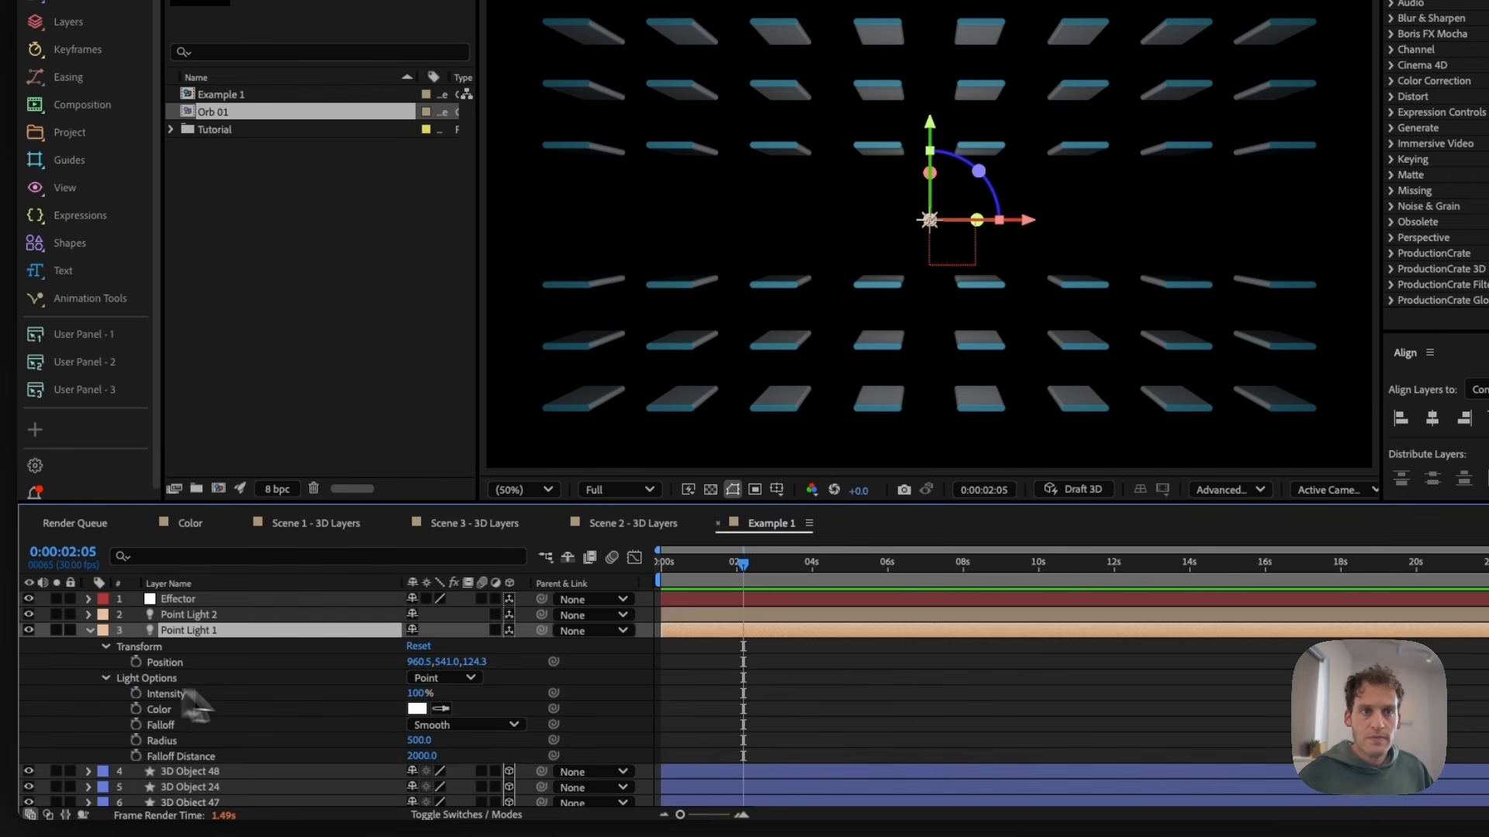
{"action": "left_click", "coordinate": [428, 693]}
{"action": "type", "text": "200"}
{"action": "key", "text": "Return"}
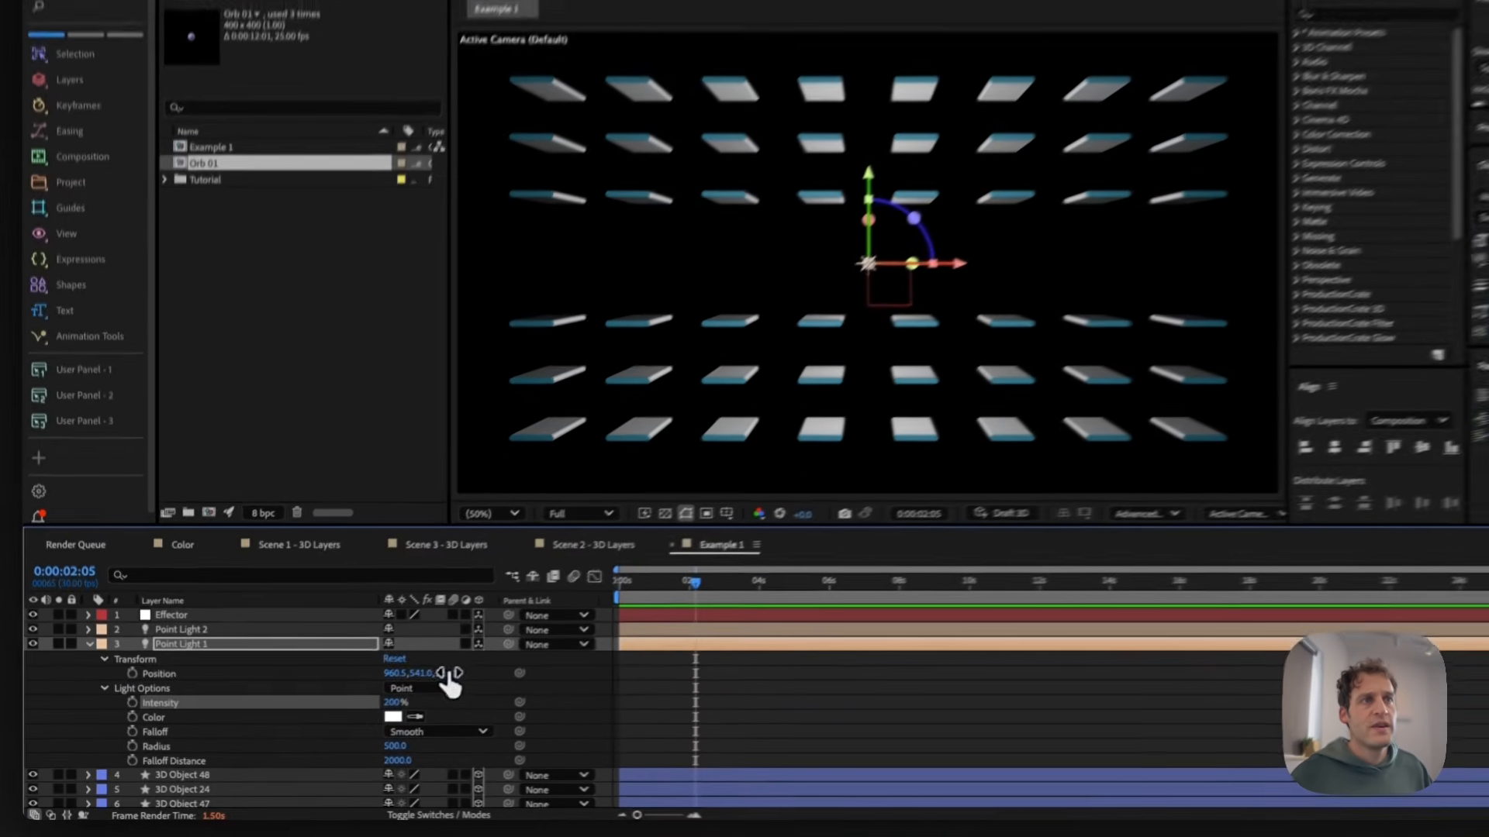
- Push Point Light 1 back to a Z position of about 399.3 and collapse its properties
{"action": "left_click_drag", "start_coordinate": [403, 693], "coordinate": [595, 682]}
{"action": "left_click_drag", "start_coordinate": [715, 649], "coordinate": [715, 648]}
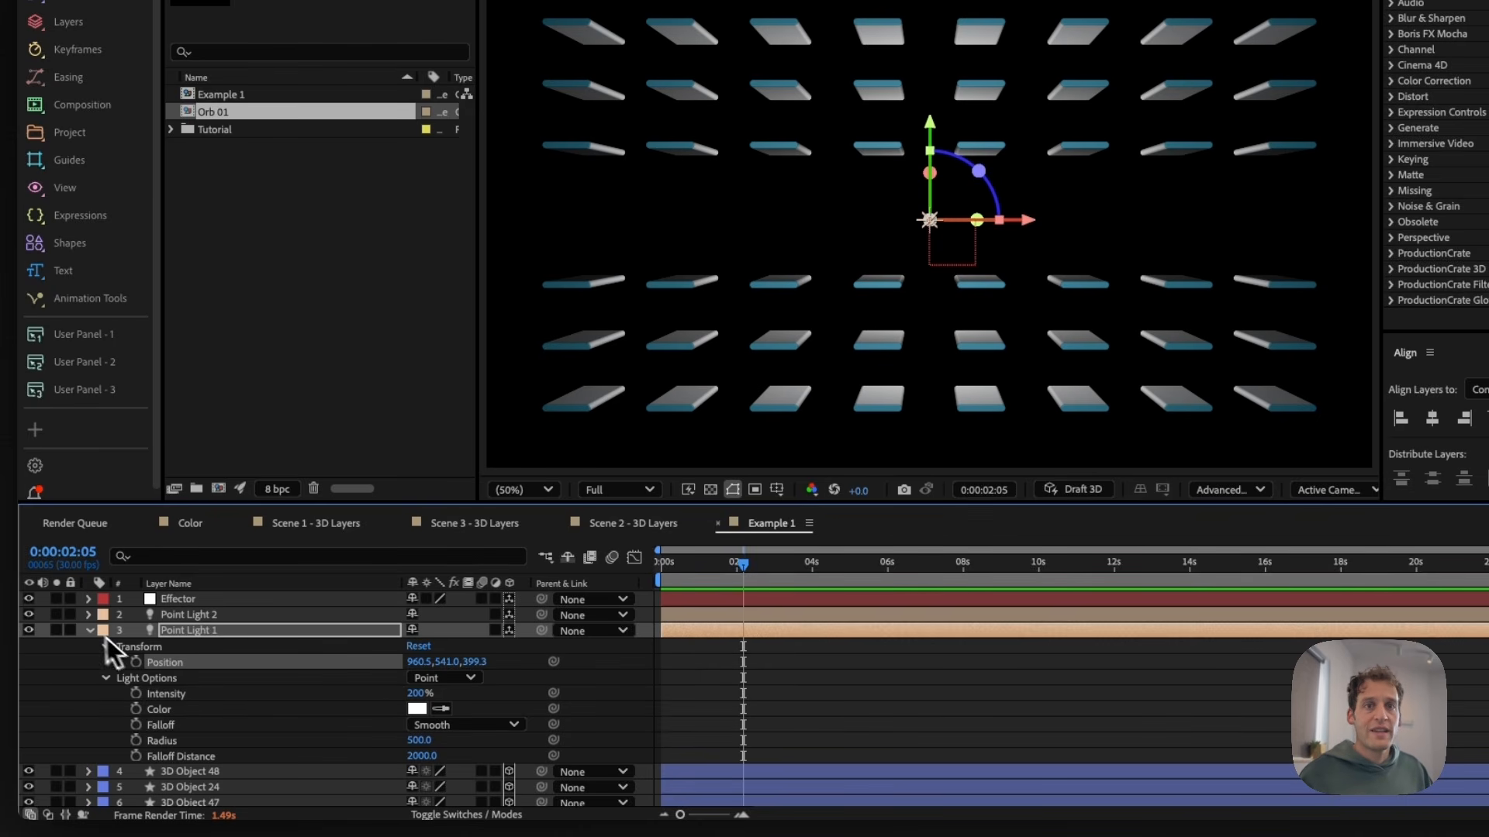
{"action": "left_click", "coordinate": [89, 631]}
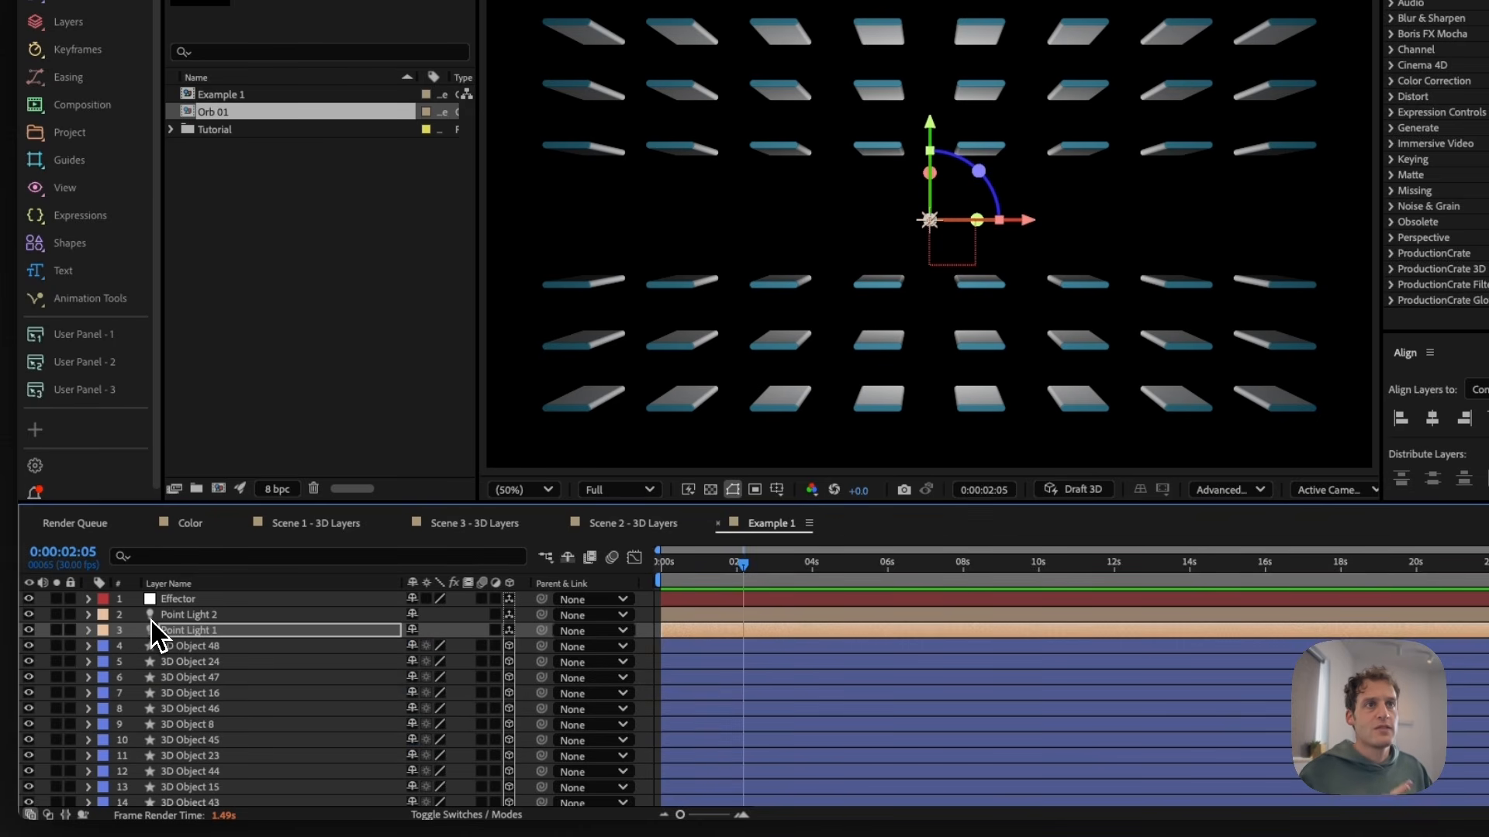
- Duplicate Point Light 2 and move the copy along X far out beyond the left edge of the composition frame
{"action": "left_click", "coordinate": [179, 616]}
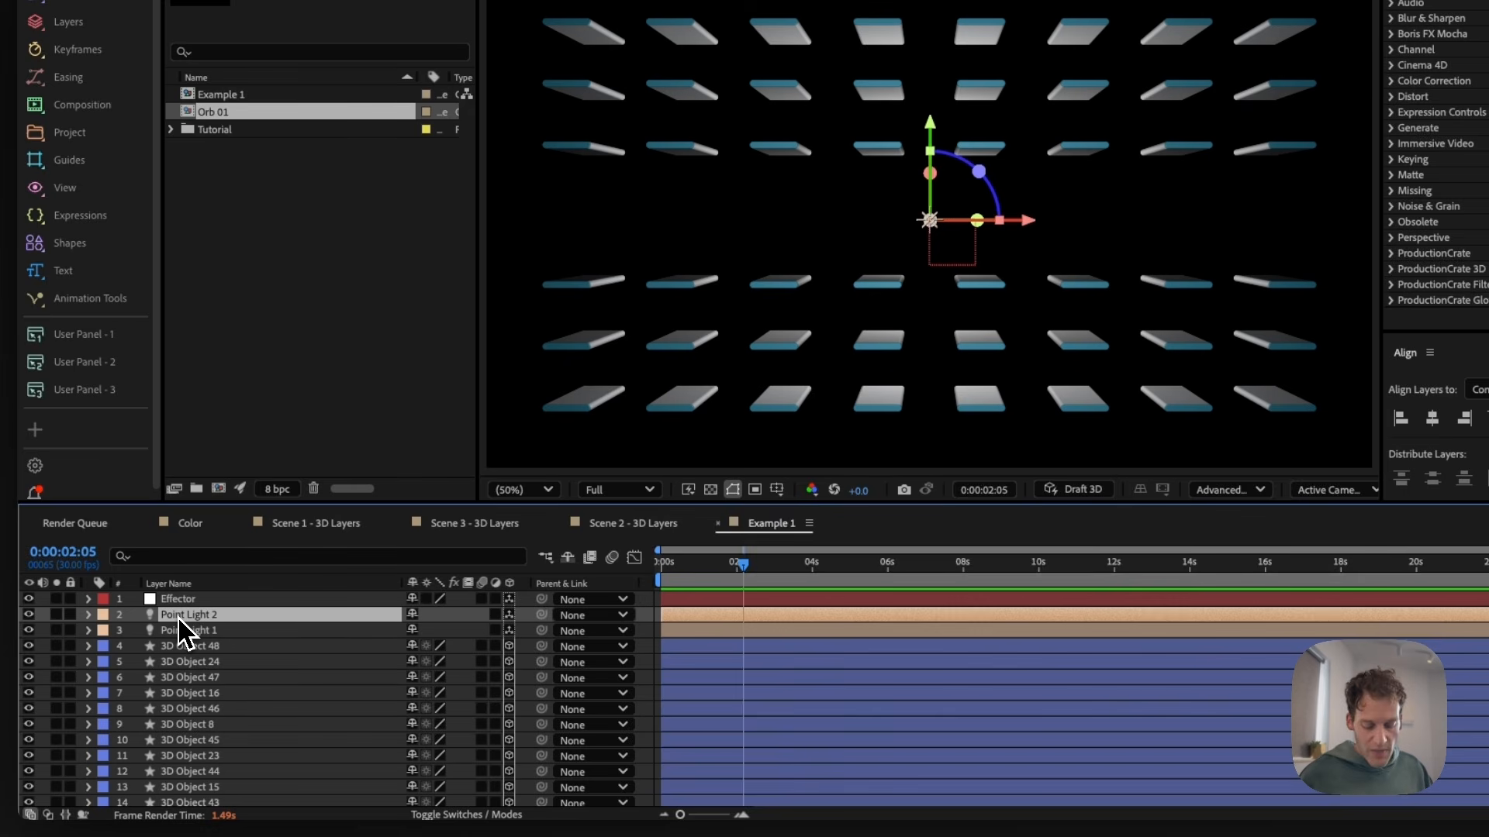
{"action": "key", "text": "super+d"}
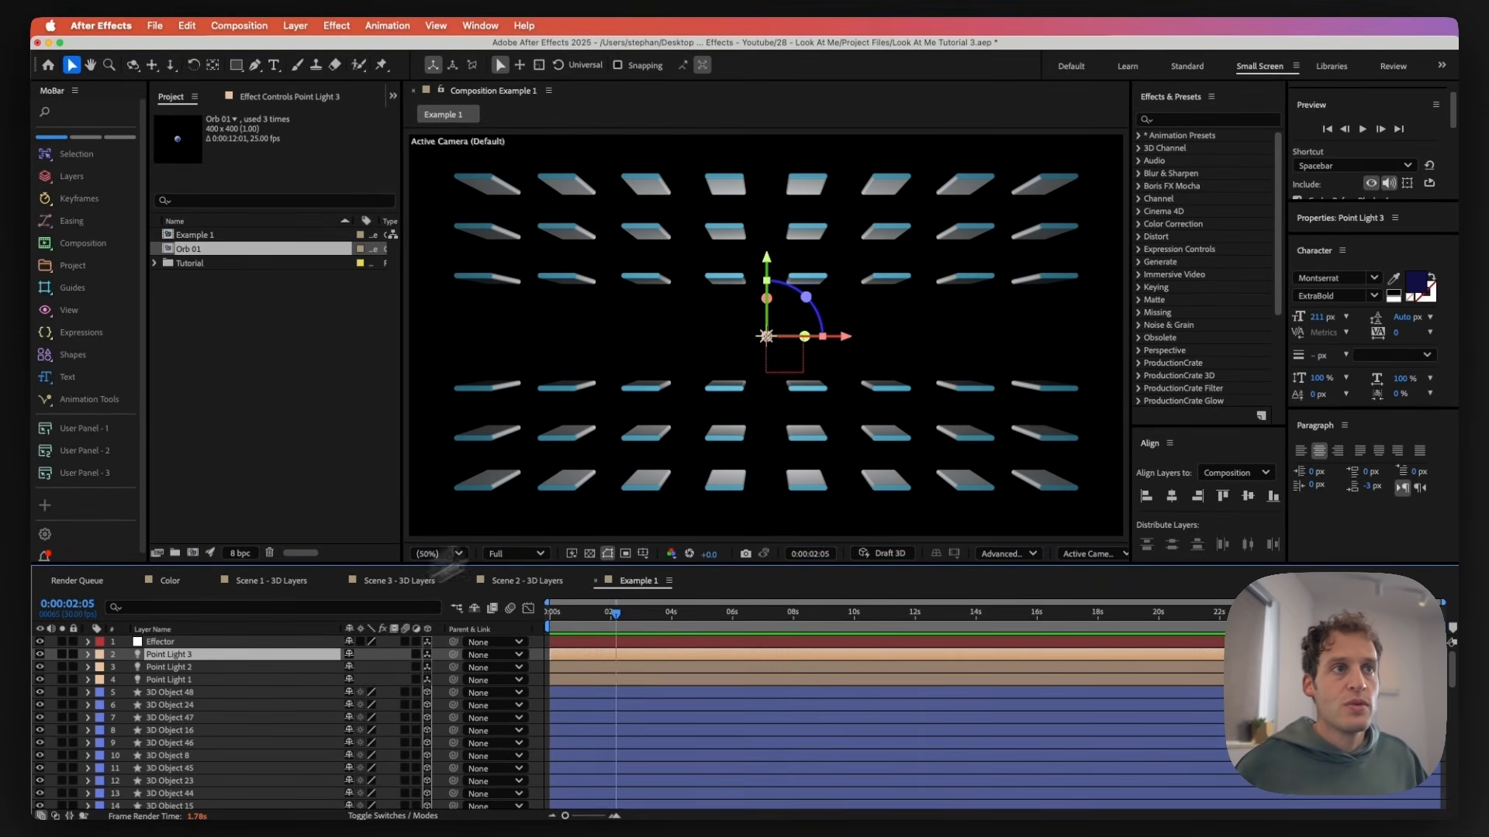
{"action": "left_click_drag", "start_coordinate": [815, 338], "coordinate": [105, 428]}
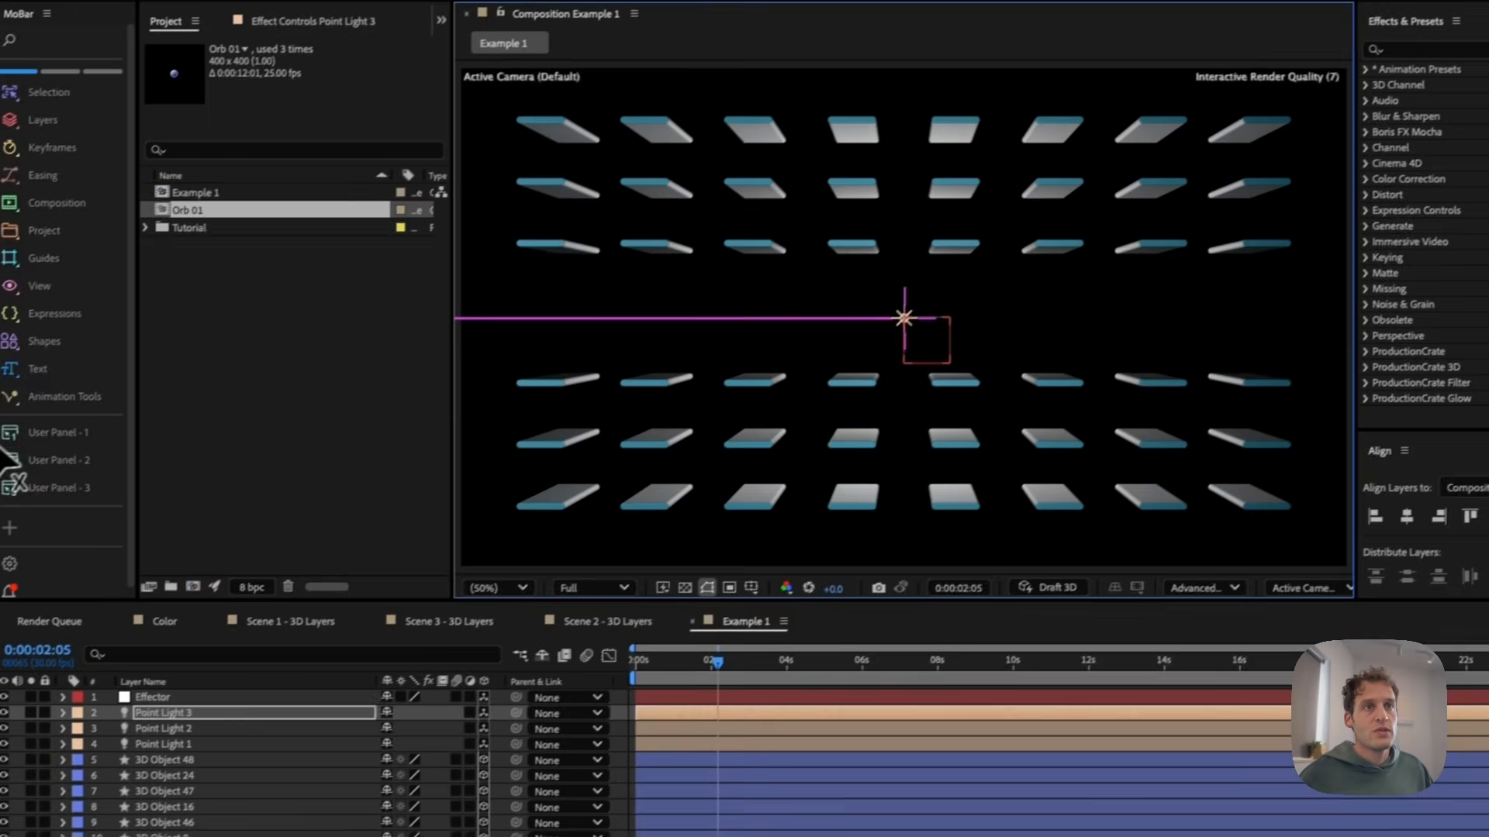
- Duplicate Point Light 3 and move the copy along X across the grid, far out beyond the composition frame's right edge
{"action": "scroll", "coordinate": [676, 356], "scroll_direction": "down", "scroll_amount": 2}
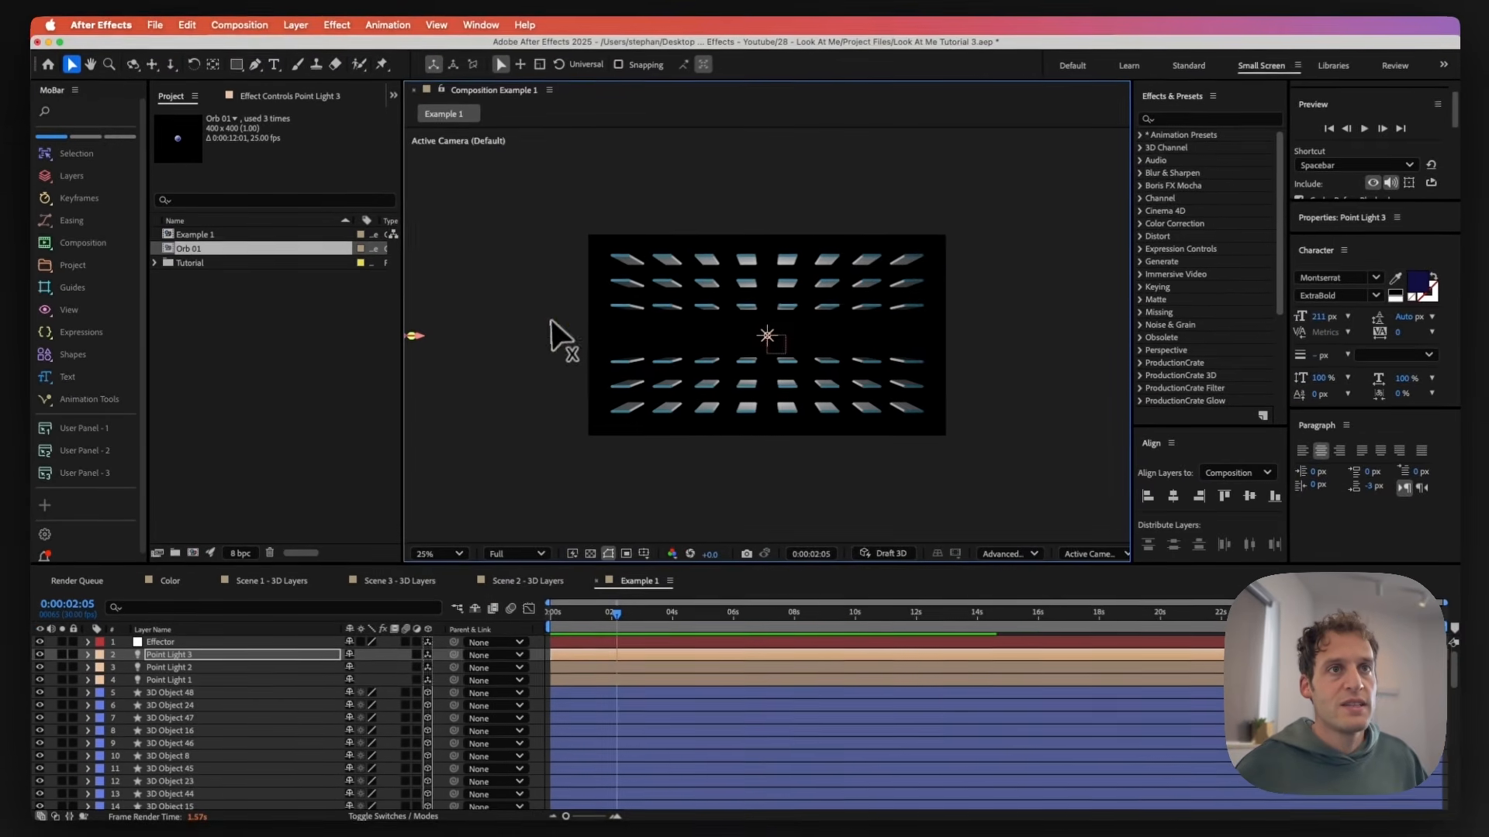
{"action": "scroll", "coordinate": [551, 334], "scroll_direction": "down", "scroll_amount": 1}
{"action": "scroll", "coordinate": [602, 330], "scroll_direction": "up", "scroll_amount": 1}
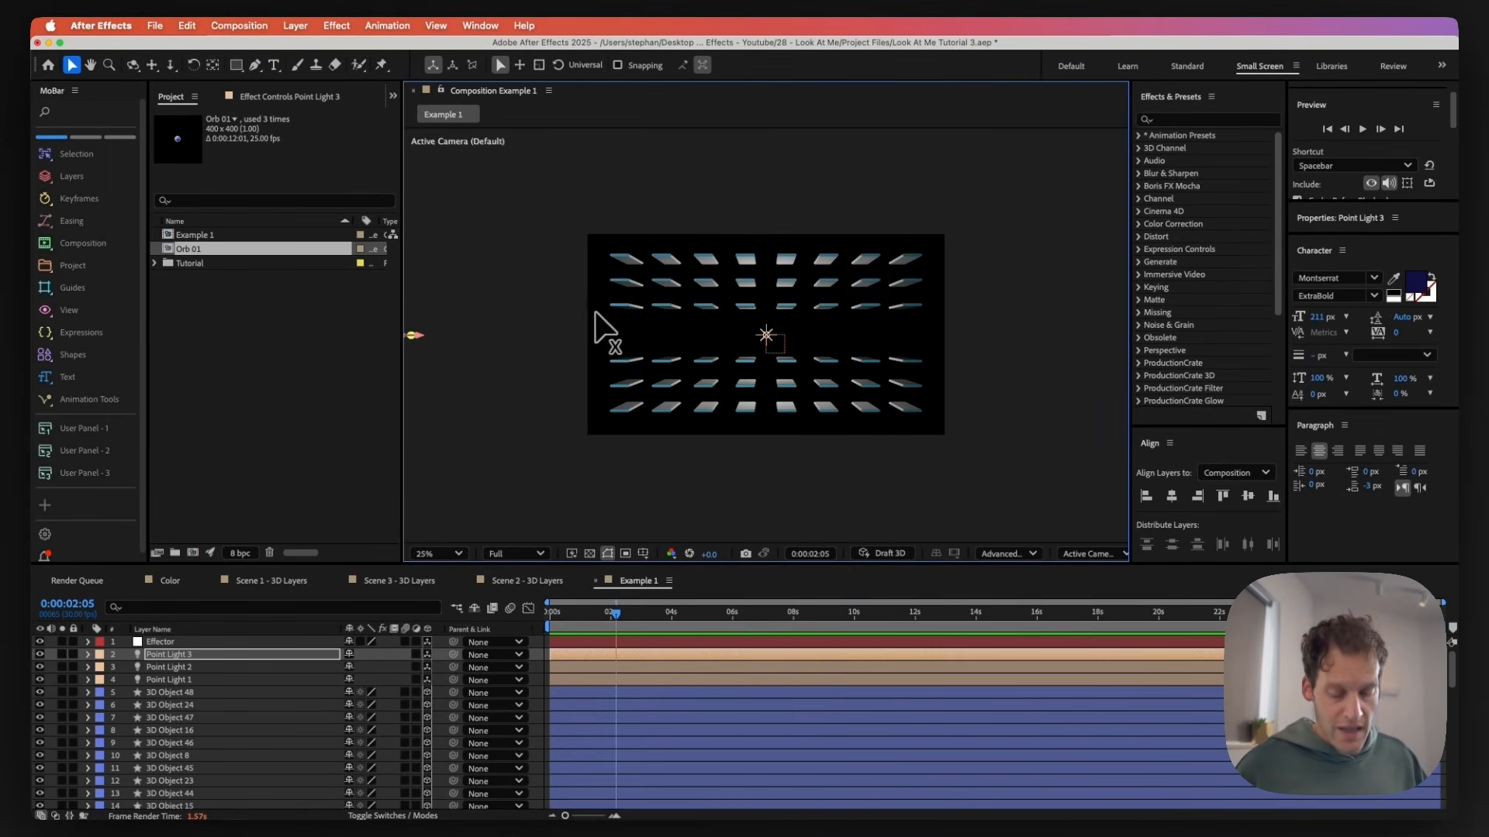
{"action": "key", "text": "super+d"}
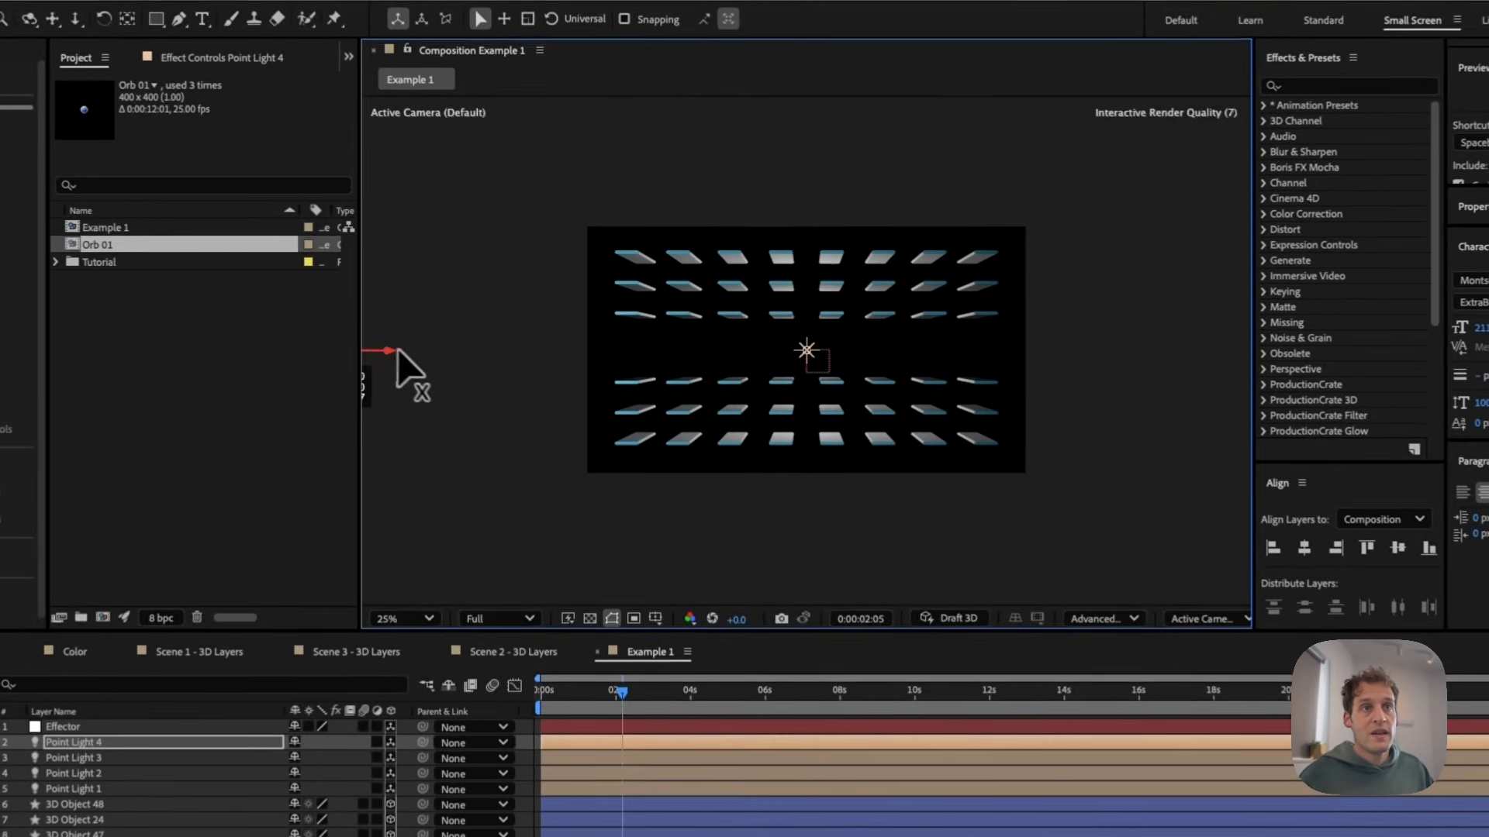
{"action": "left_click_drag", "start_coordinate": [419, 341], "coordinate": [635, 335]}
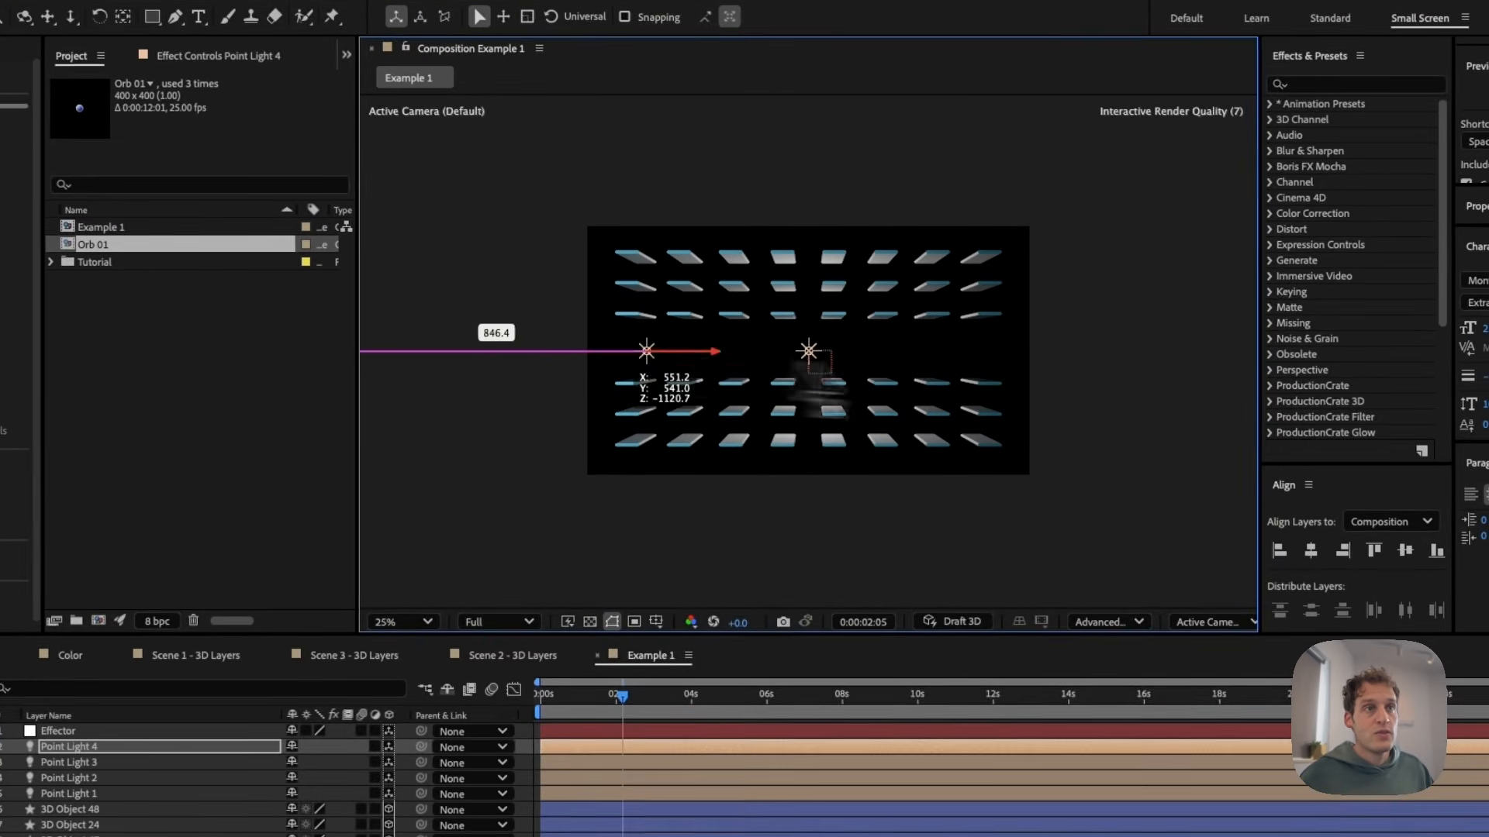
{"action": "left_click_drag", "start_coordinate": [803, 363], "coordinate": [1462, 372]}
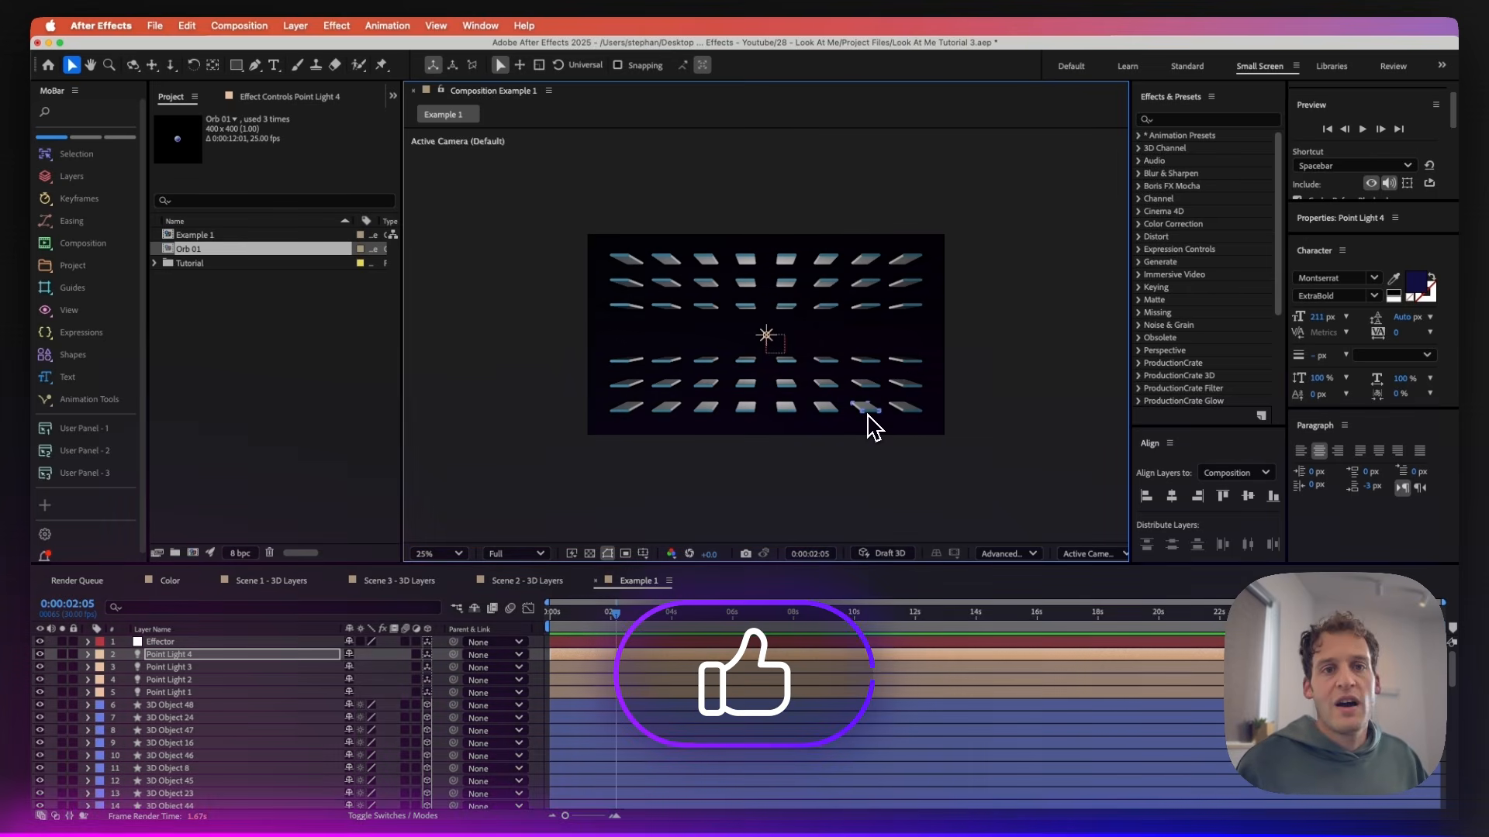
- Rename Point Light 1 and Point Light 2 as Effector Light 1 and Effector Light 2
{"action": "left_click", "coordinate": [171, 693]}
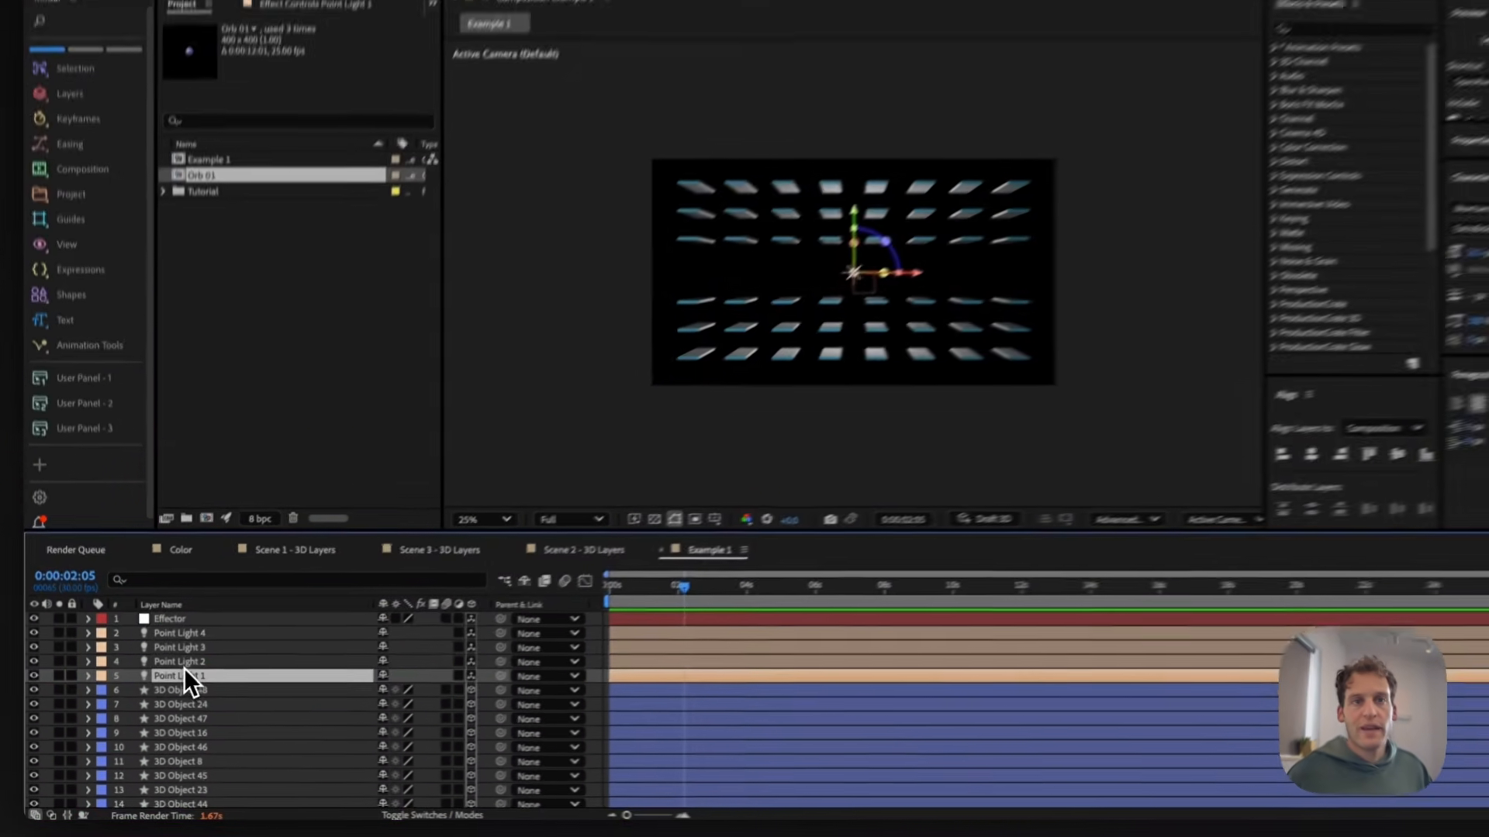
{"action": "left_click", "coordinate": [171, 680], "text": "shift"}
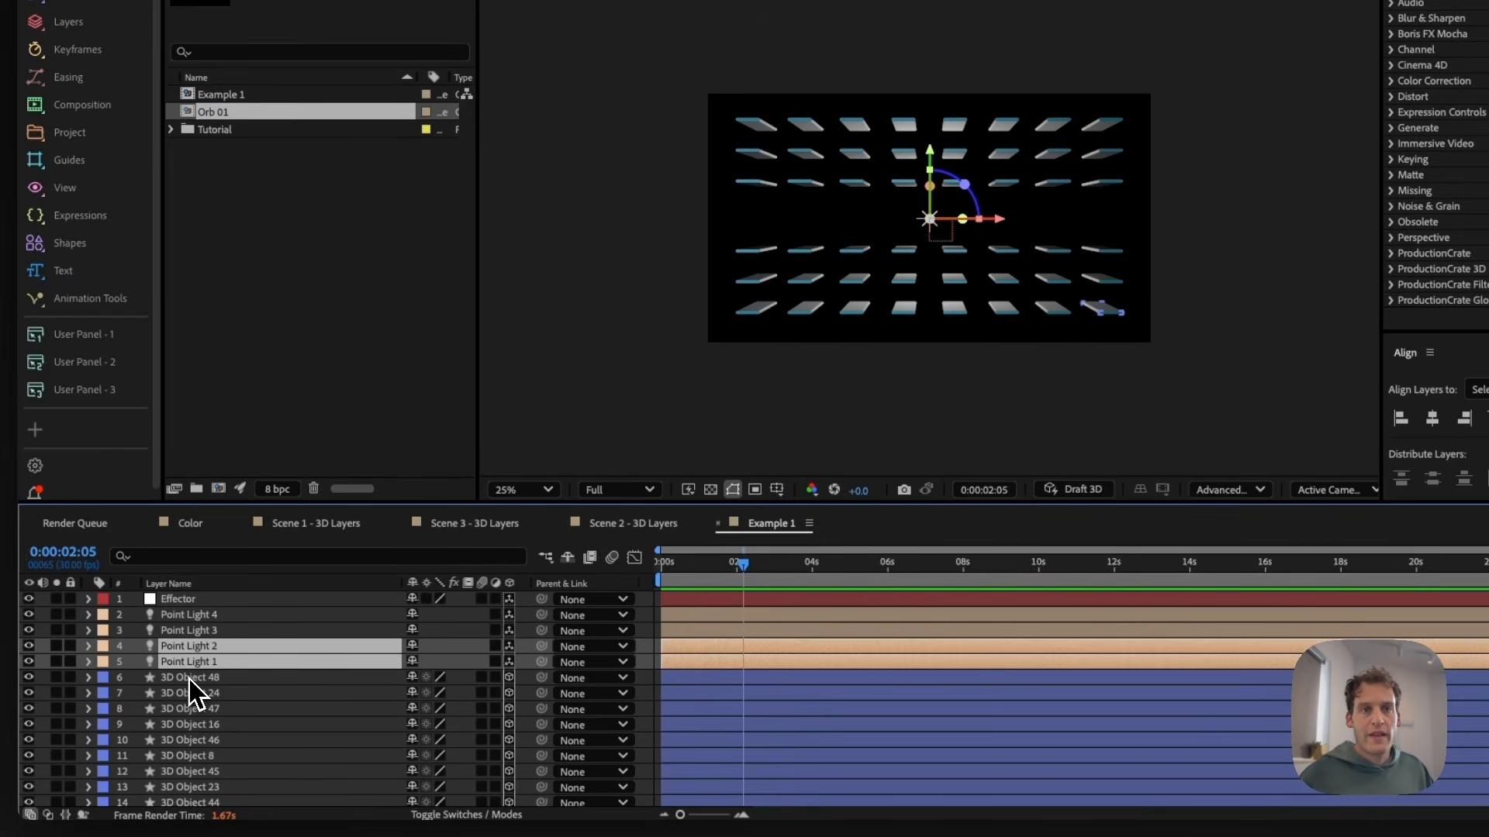
{"action": "left_click", "coordinate": [189, 678]}
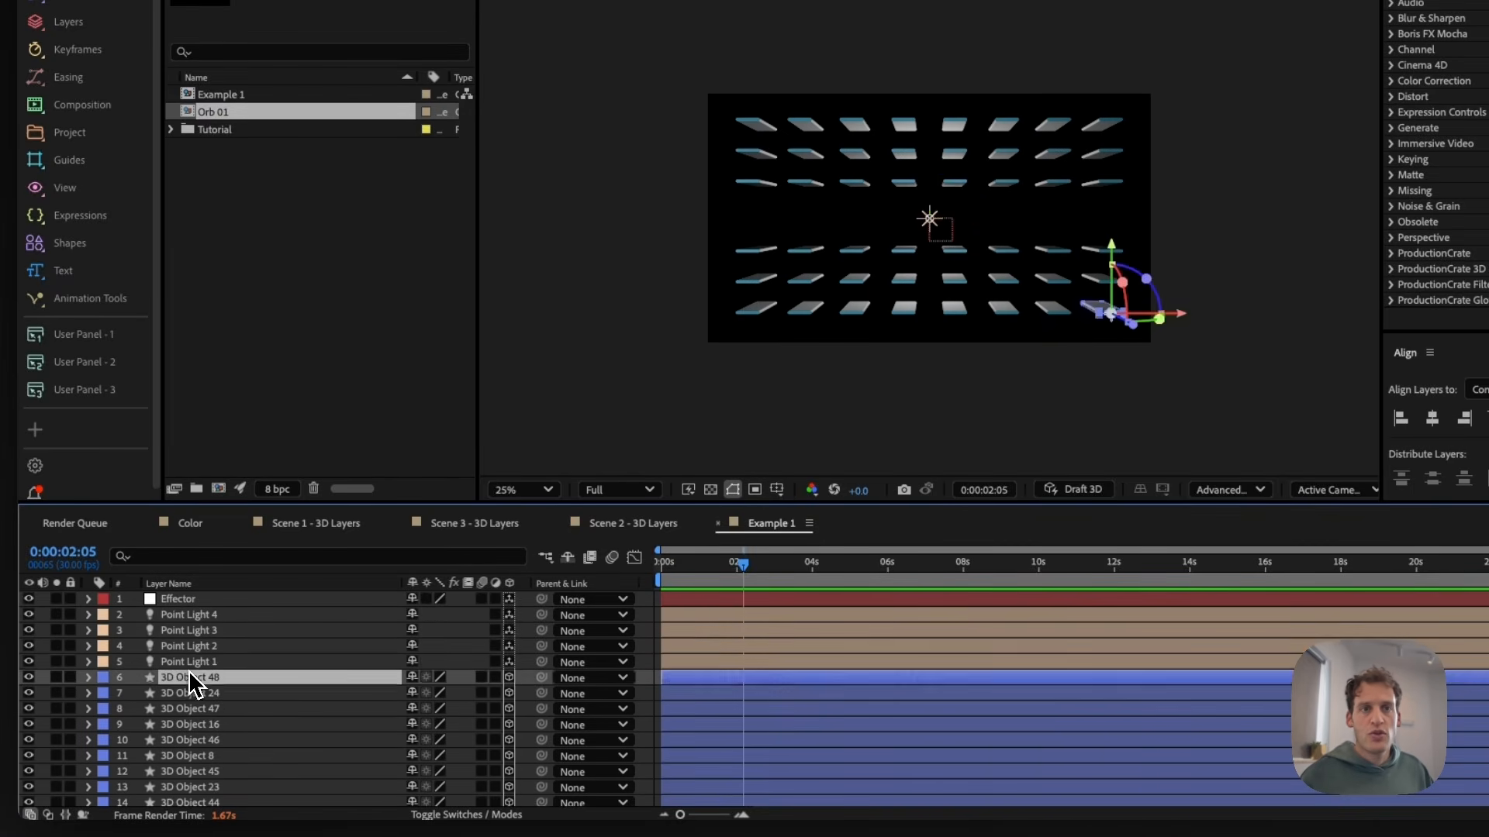
{"action": "left_click", "coordinate": [194, 663]}
{"action": "key", "text": "Return"}
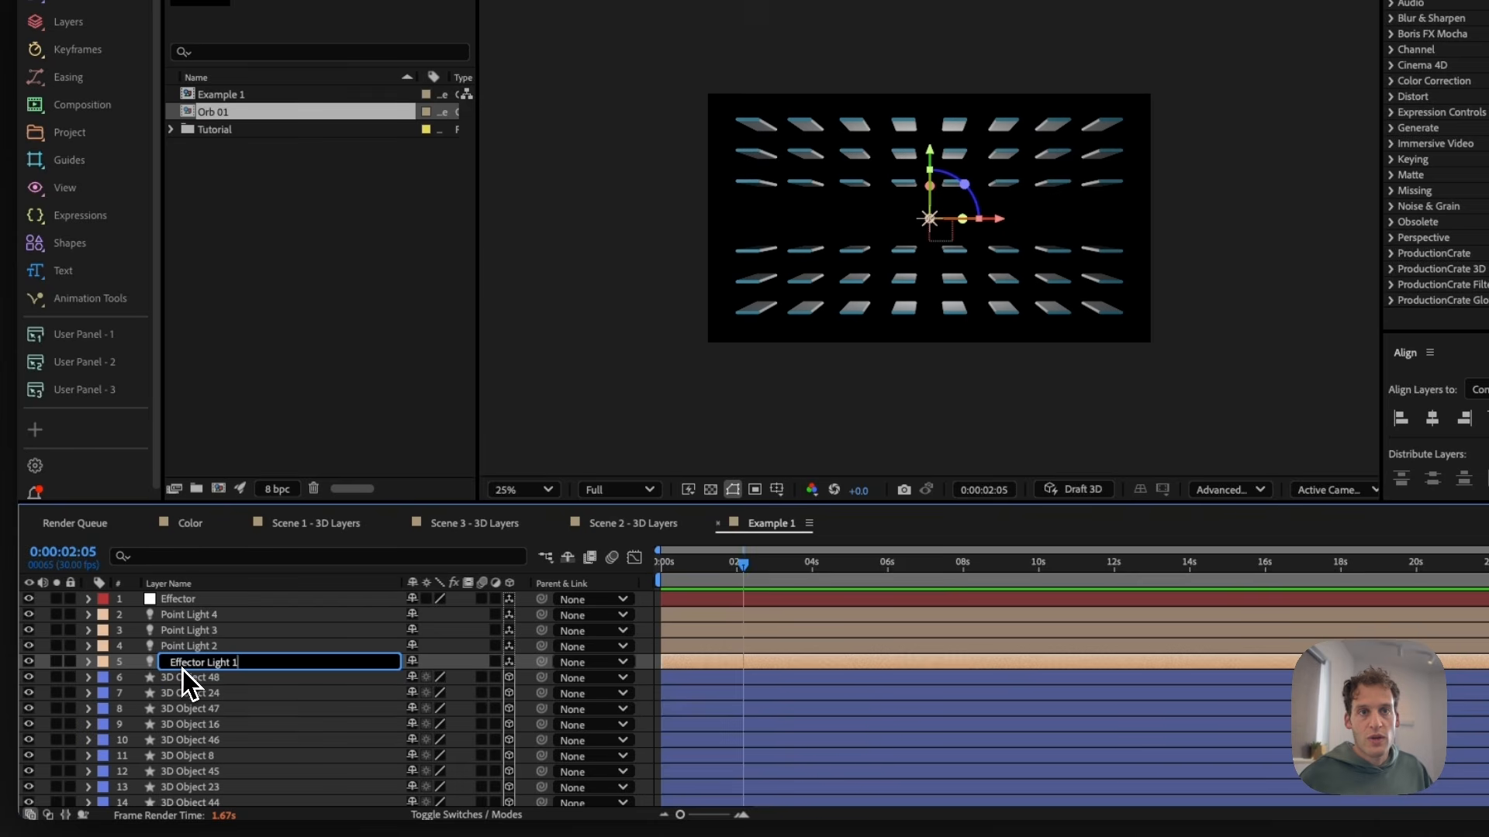
{"action": "left_click", "coordinate": [179, 650]}
{"action": "key", "text": "Return"}
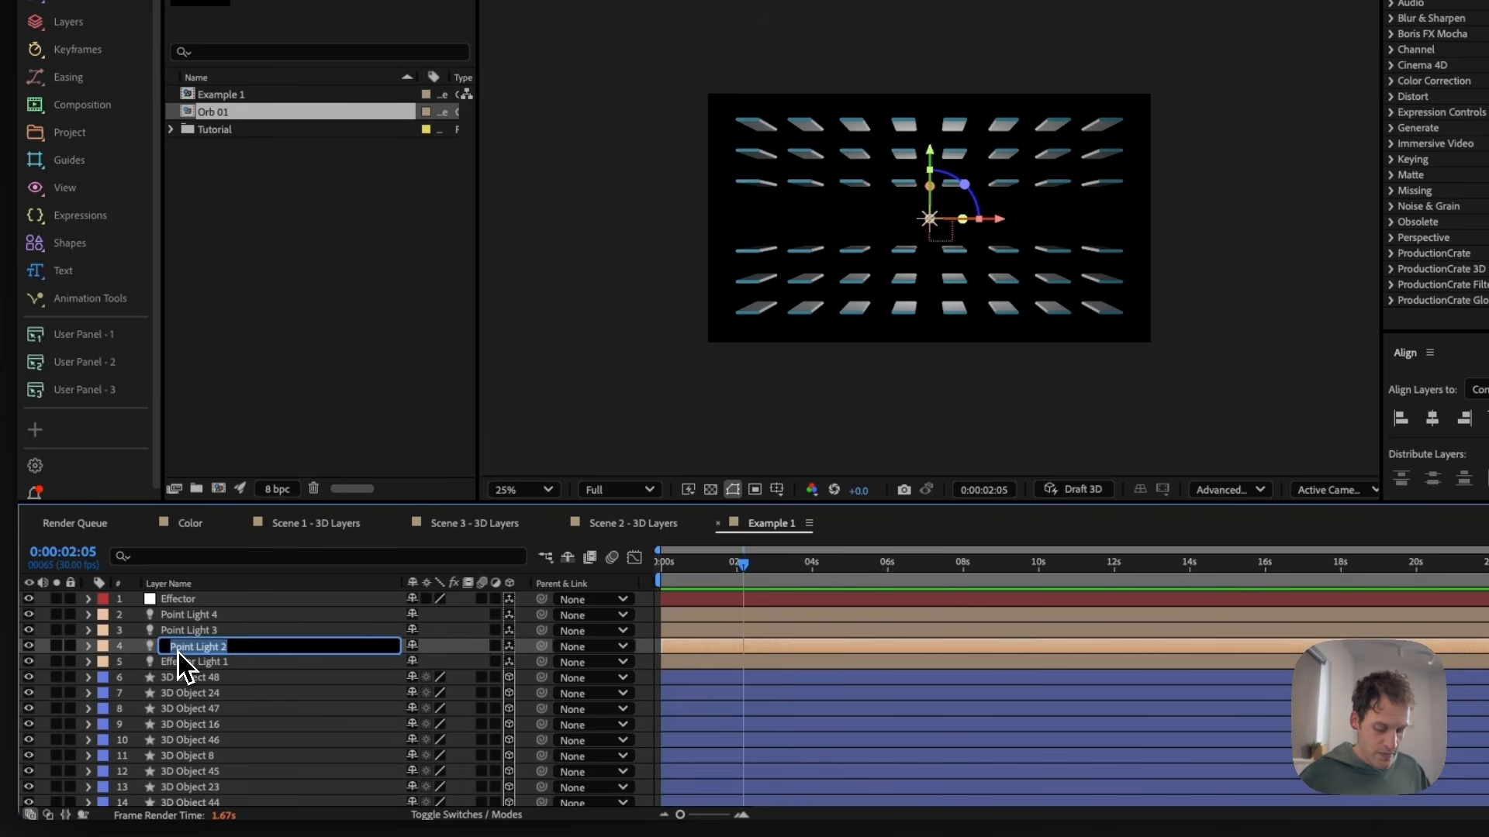
{"action": "type", "text": "Effector Light 2"}
- Parent Effector Light 1 and Effector Light 2 to the Effector null, and select the null
{"action": "left_click", "coordinate": [202, 665], "text": "ctrl"}
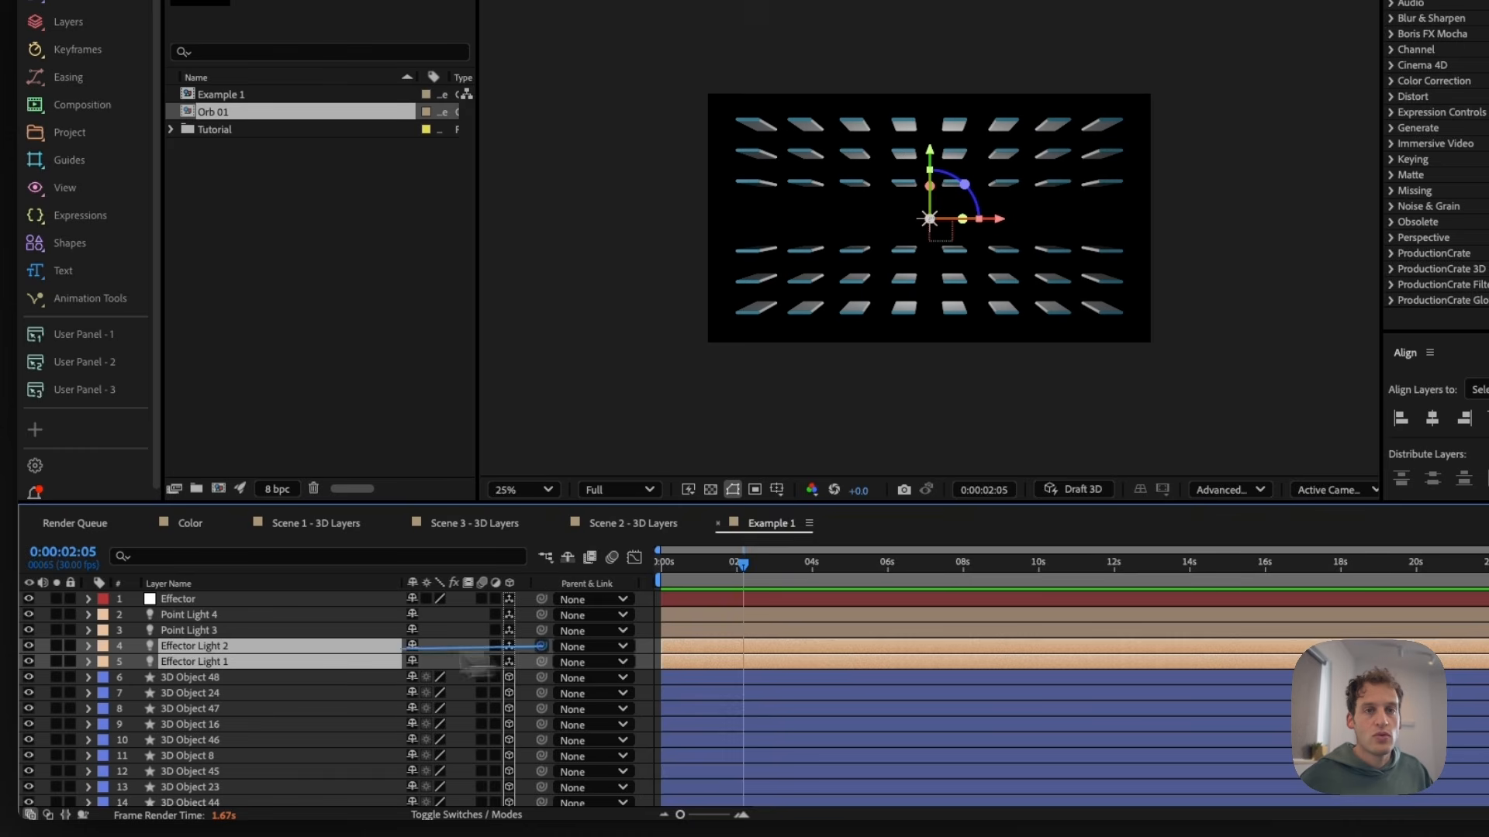
{"action": "left_click_drag", "start_coordinate": [475, 661], "coordinate": [202, 603]}
{"action": "left_click", "coordinate": [203, 604]}
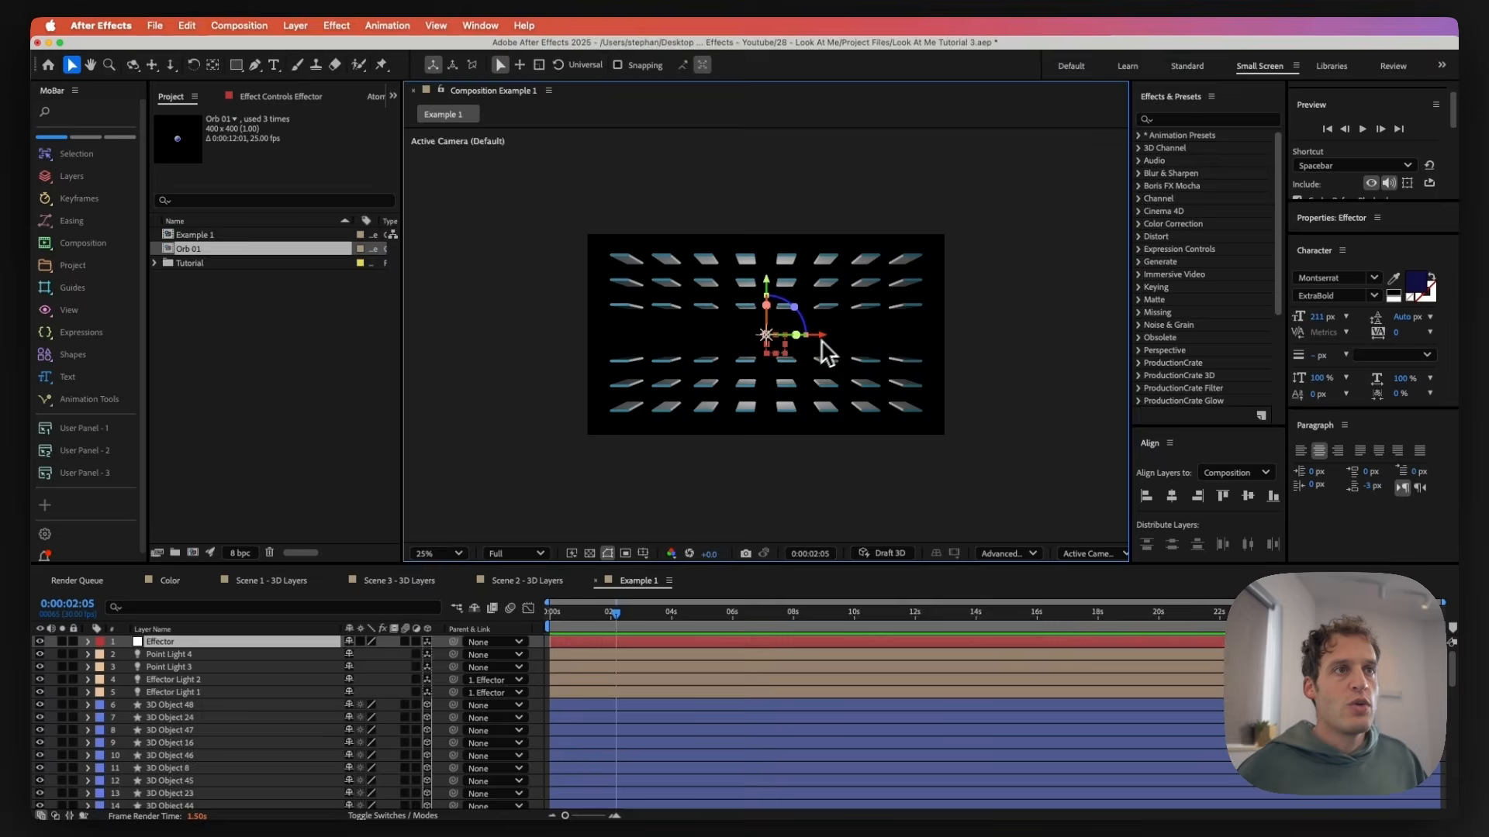
- Move the Effector null along X to check how its parented lights illuminate the bars
{"action": "key", "text": "period"}
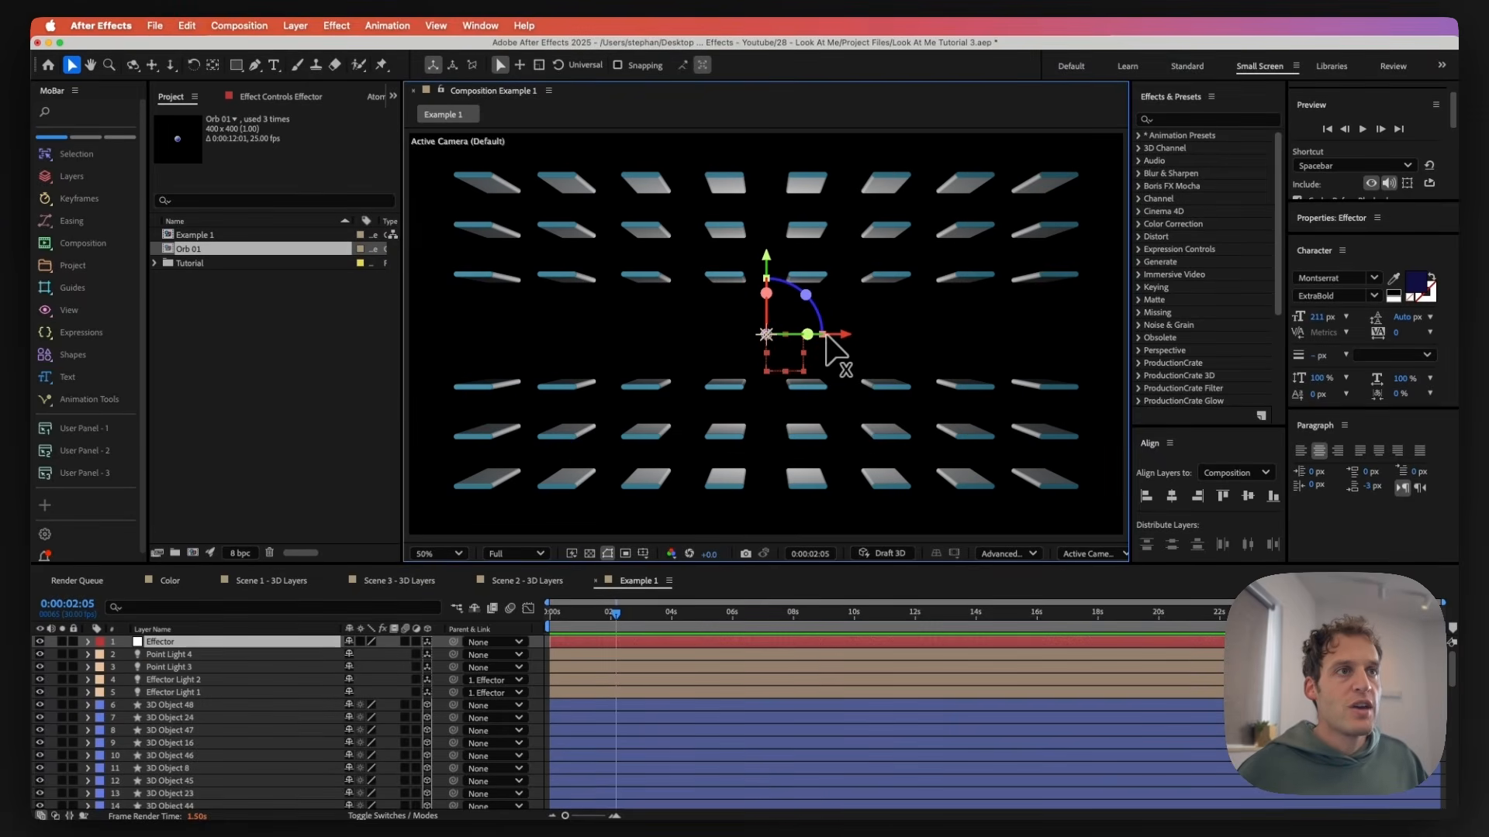
{"action": "left_click_drag", "start_coordinate": [824, 340], "coordinate": [845, 380]}
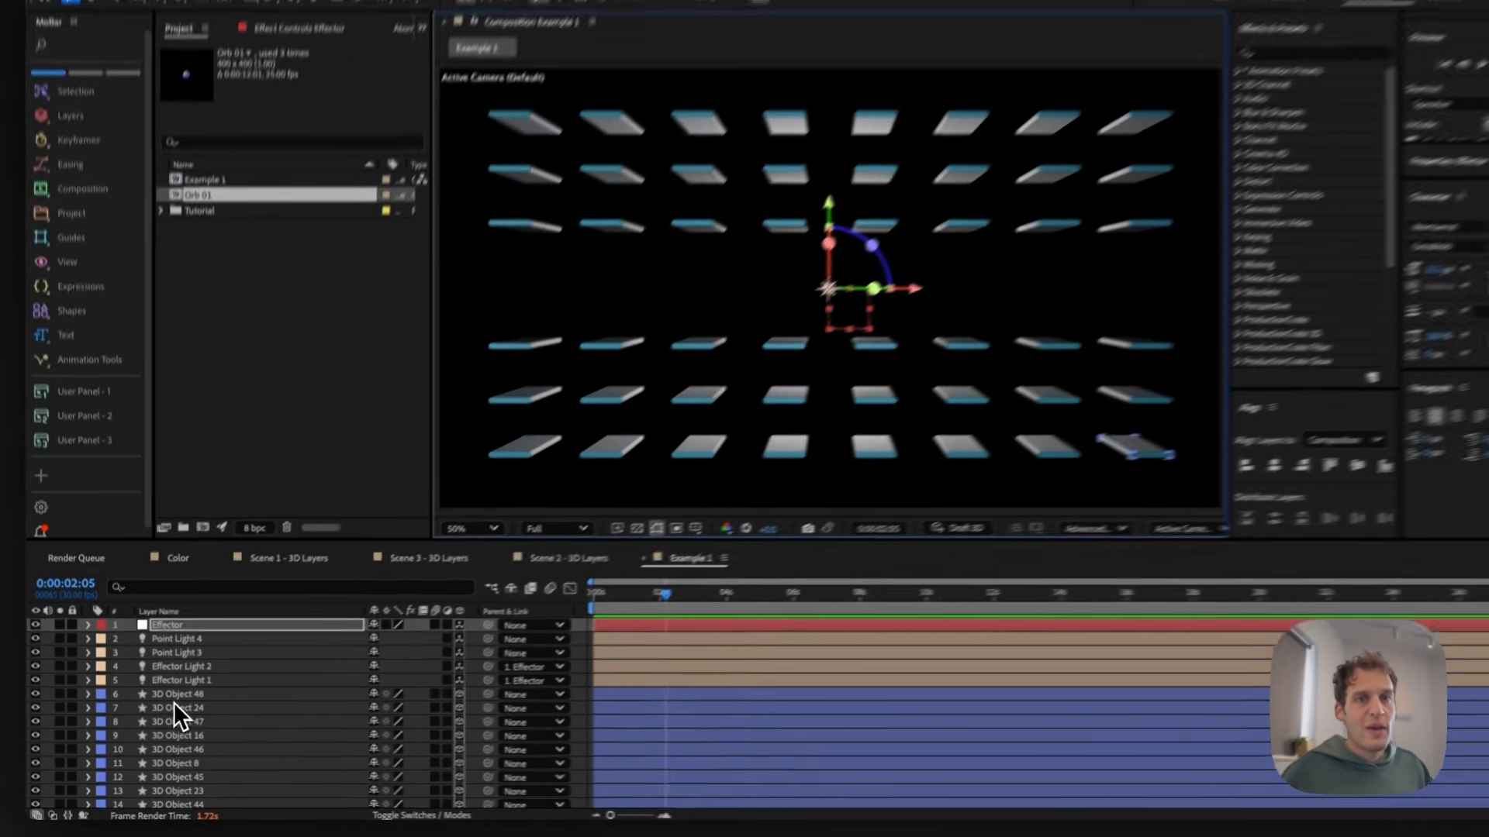
- Set the opacity of all 48 3D Object layers to 80% and deselect them
{"action": "left_click", "coordinate": [175, 705]}
{"action": "scroll", "coordinate": [182, 737], "scroll_direction": "down", "scroll_amount": 15}
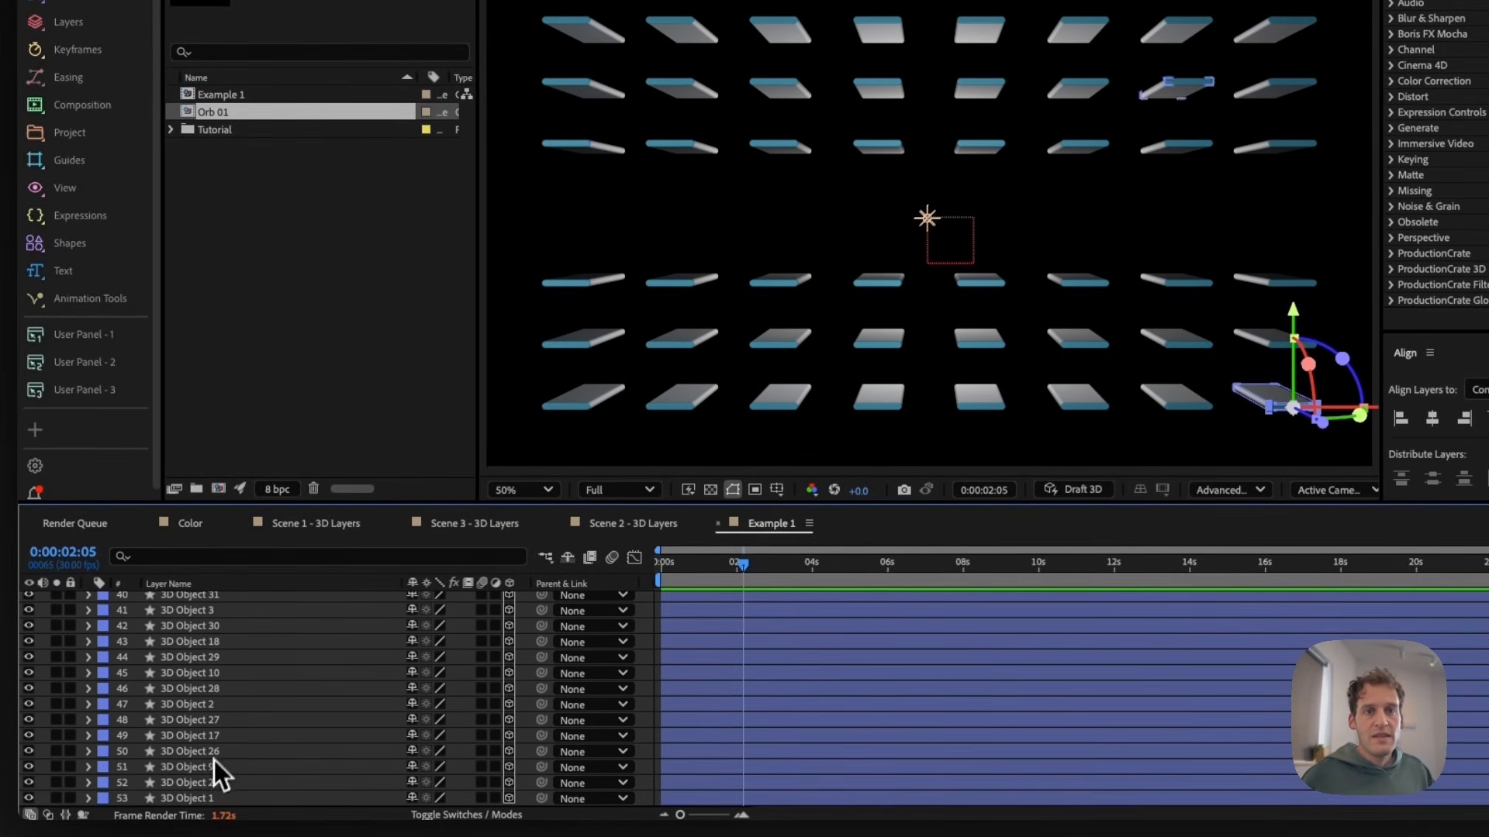
{"action": "left_click", "coordinate": [201, 798], "text": "shift"}
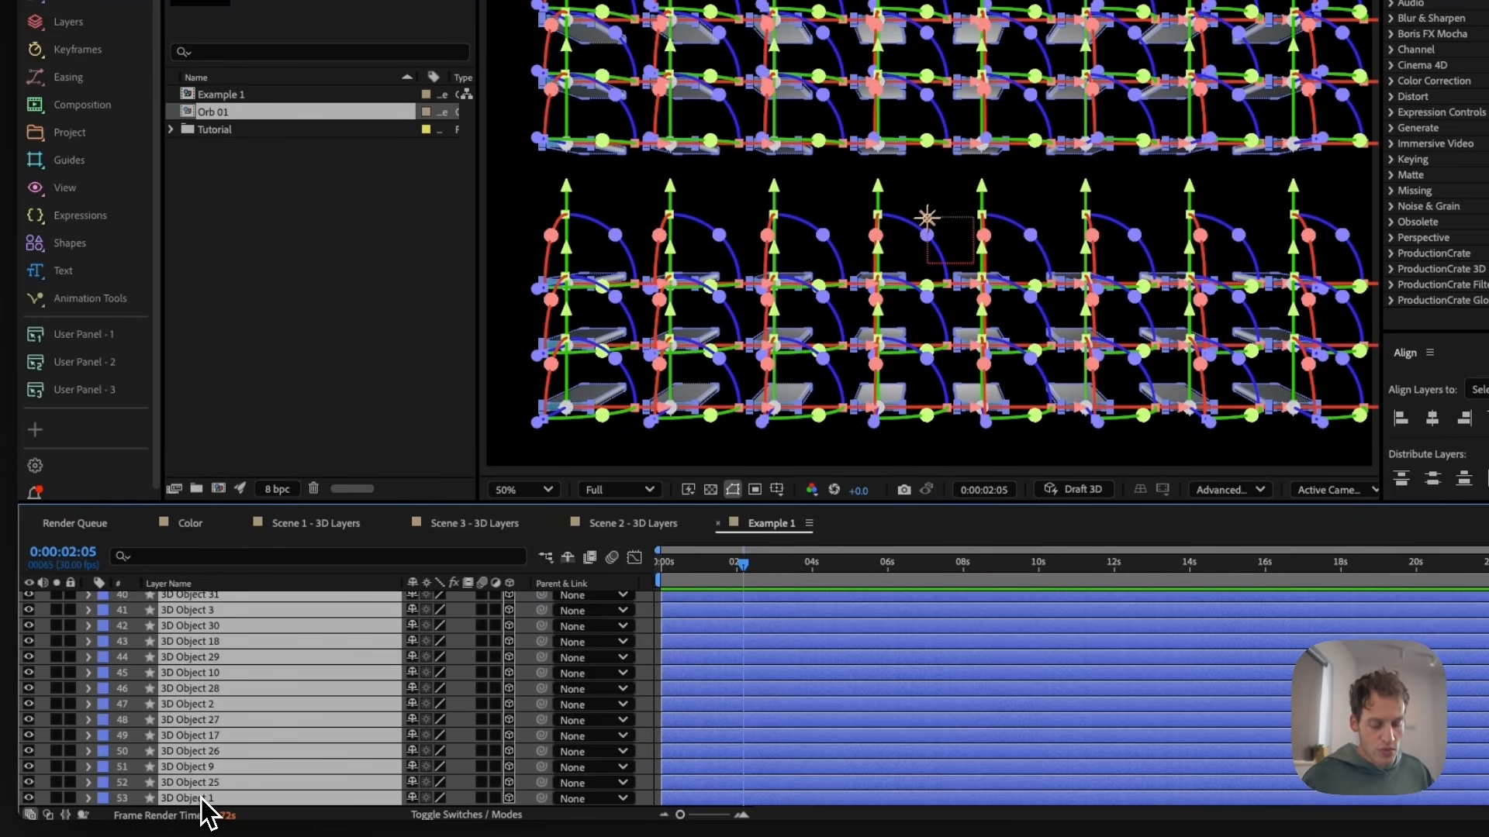
{"action": "key", "text": "t"}
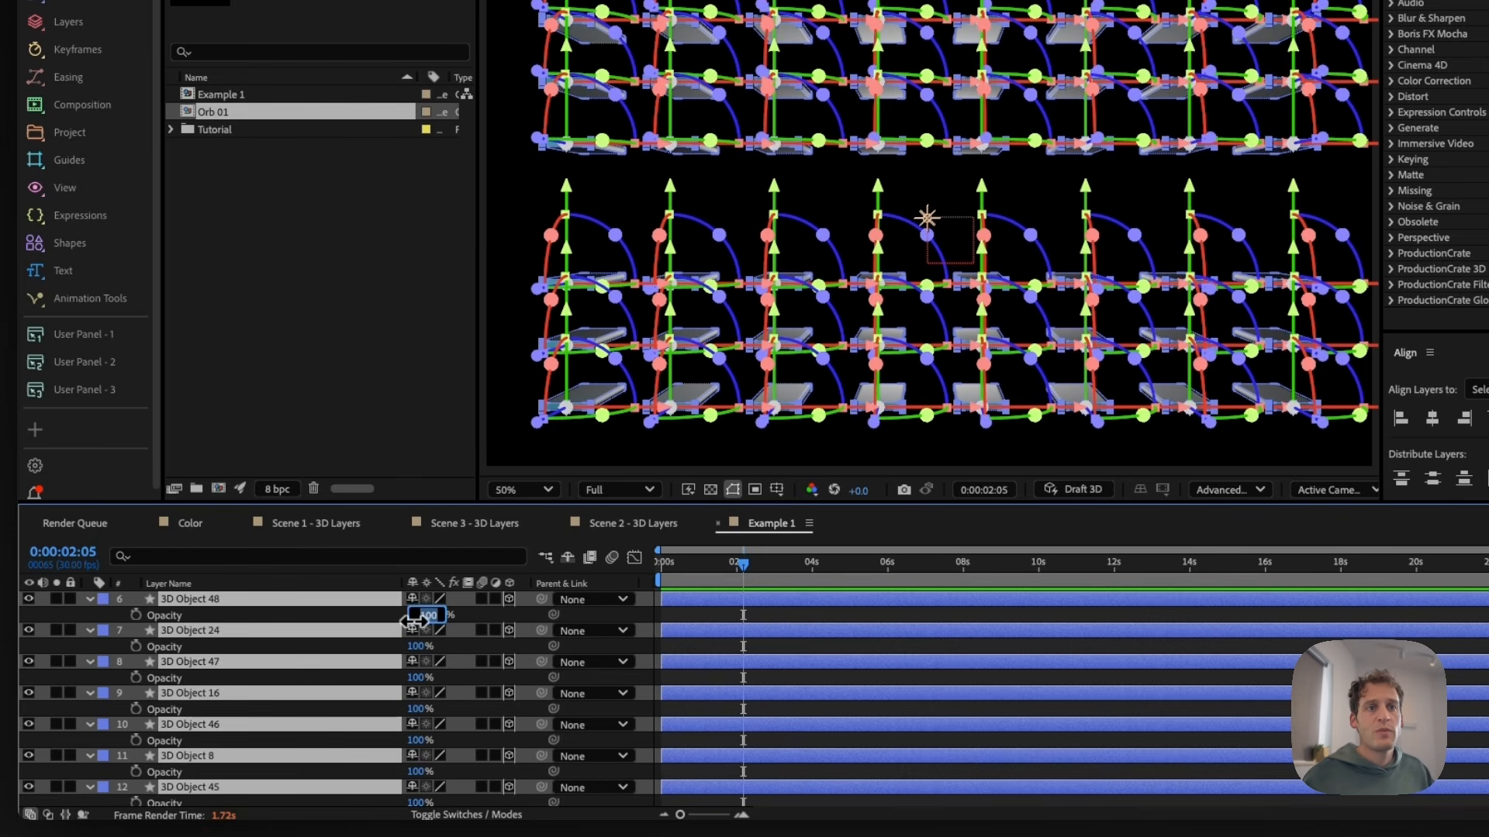
{"action": "key", "text": "Return"}
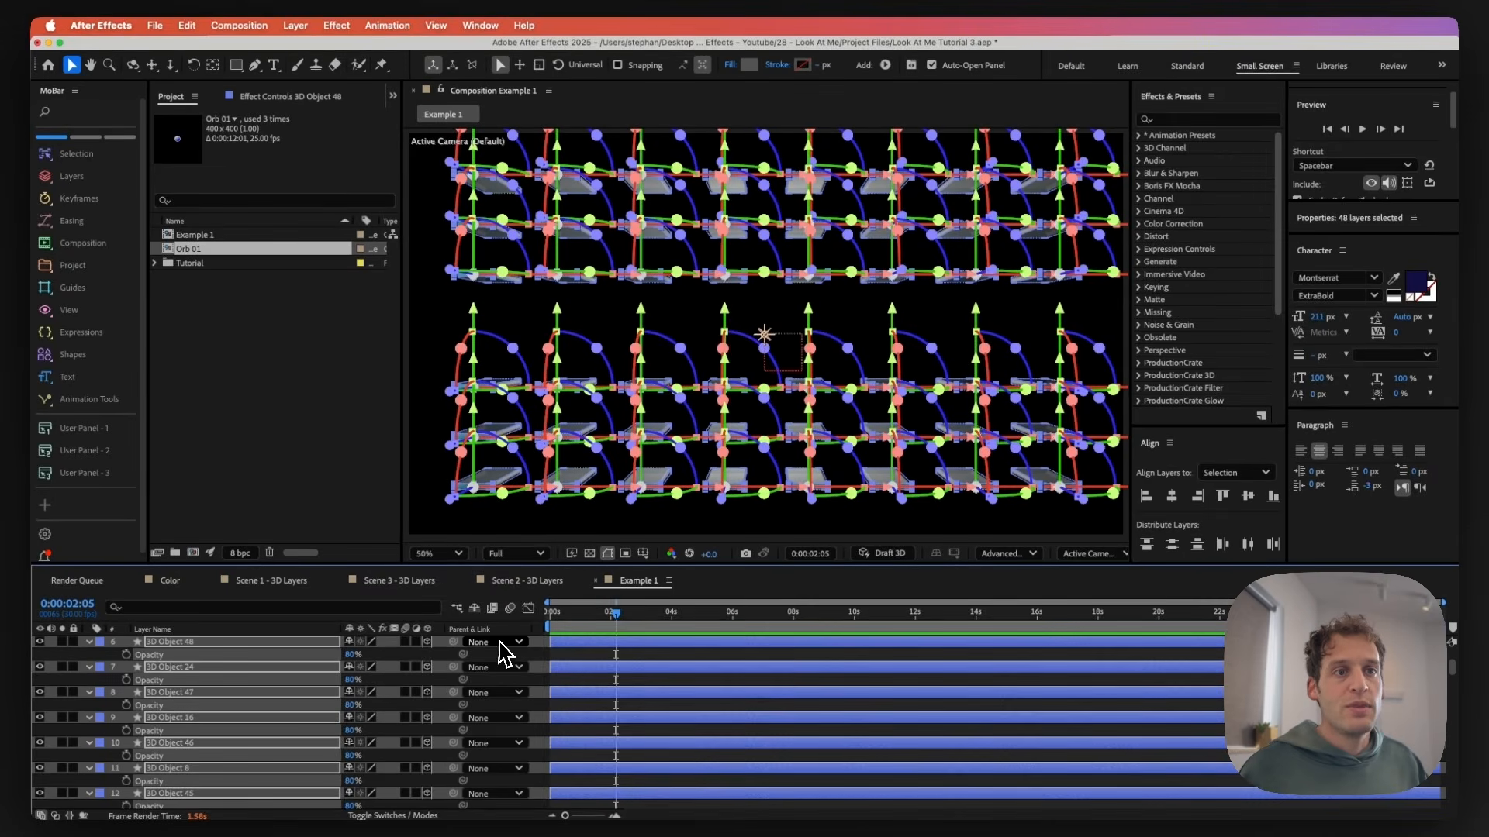
{"action": "key", "text": "F2"}
{"action": "key", "text": "t"}
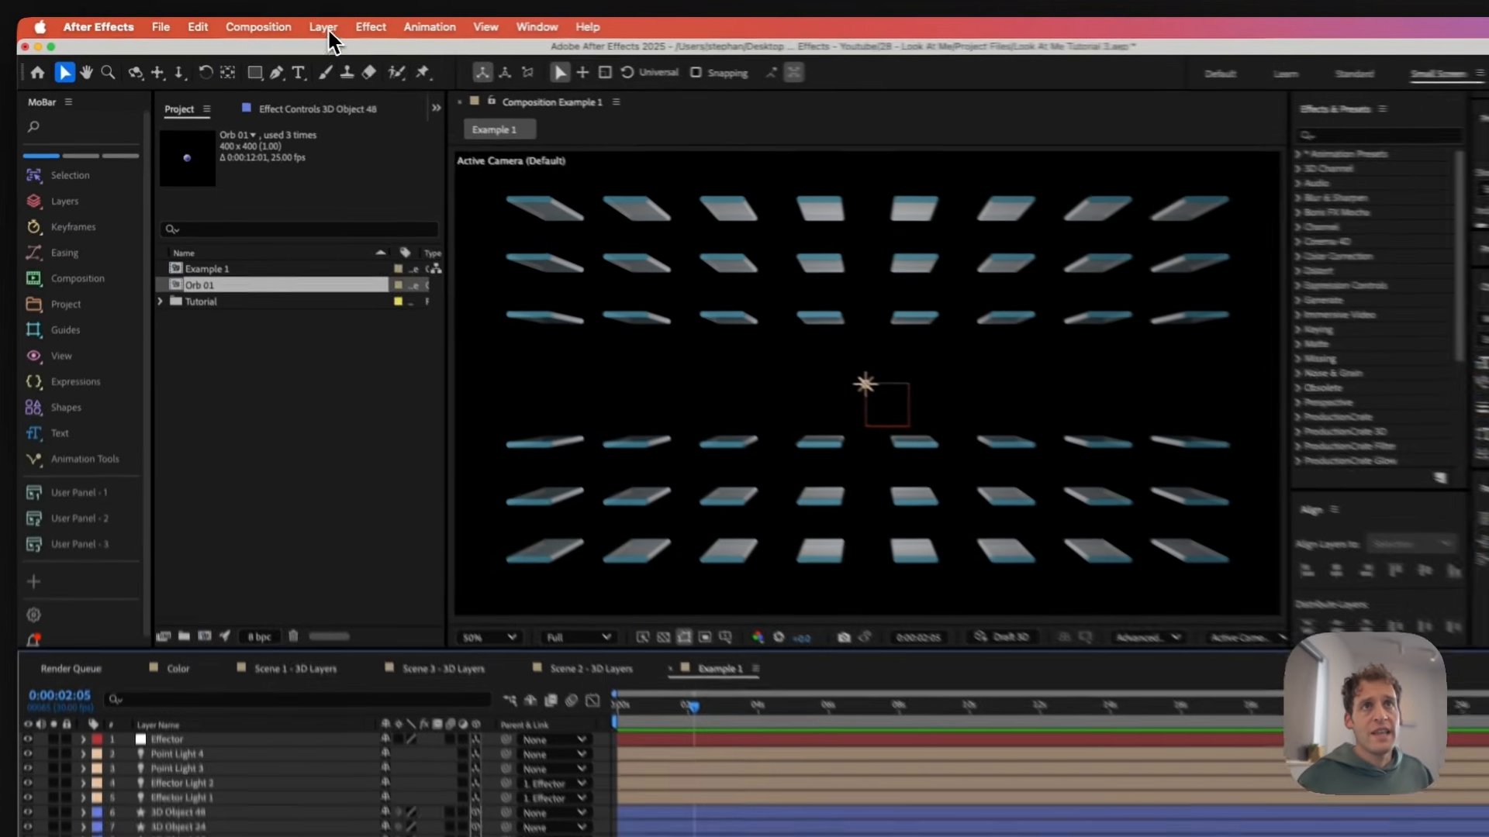
- Add a new light of type Environment at 100% intensity with Casts Shadows off
{"action": "left_click", "coordinate": [295, 26]}
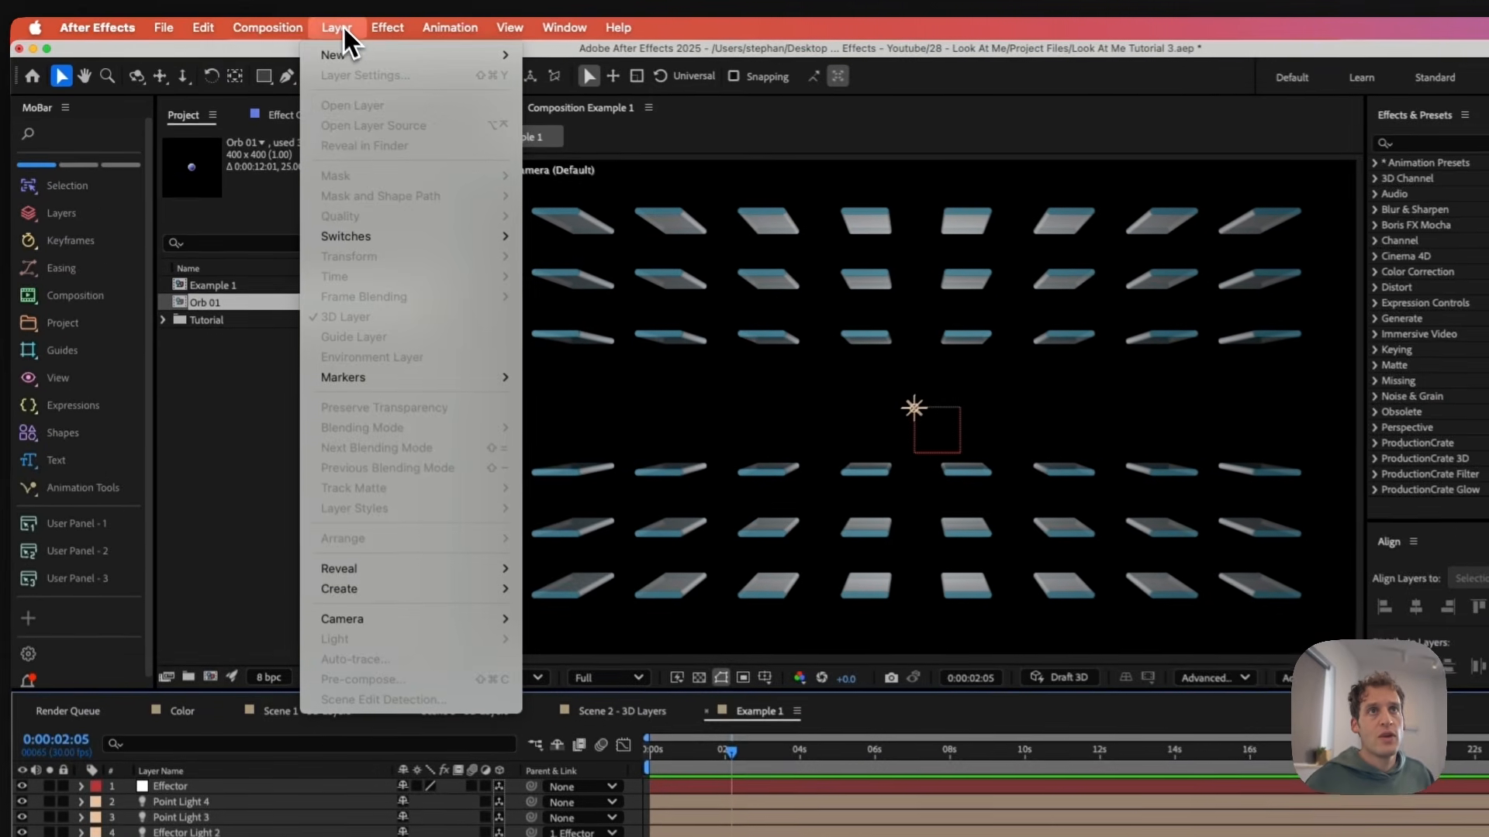
{"action": "mouse_move", "coordinate": [308, 50]}
{"action": "left_click", "coordinate": [558, 96]}
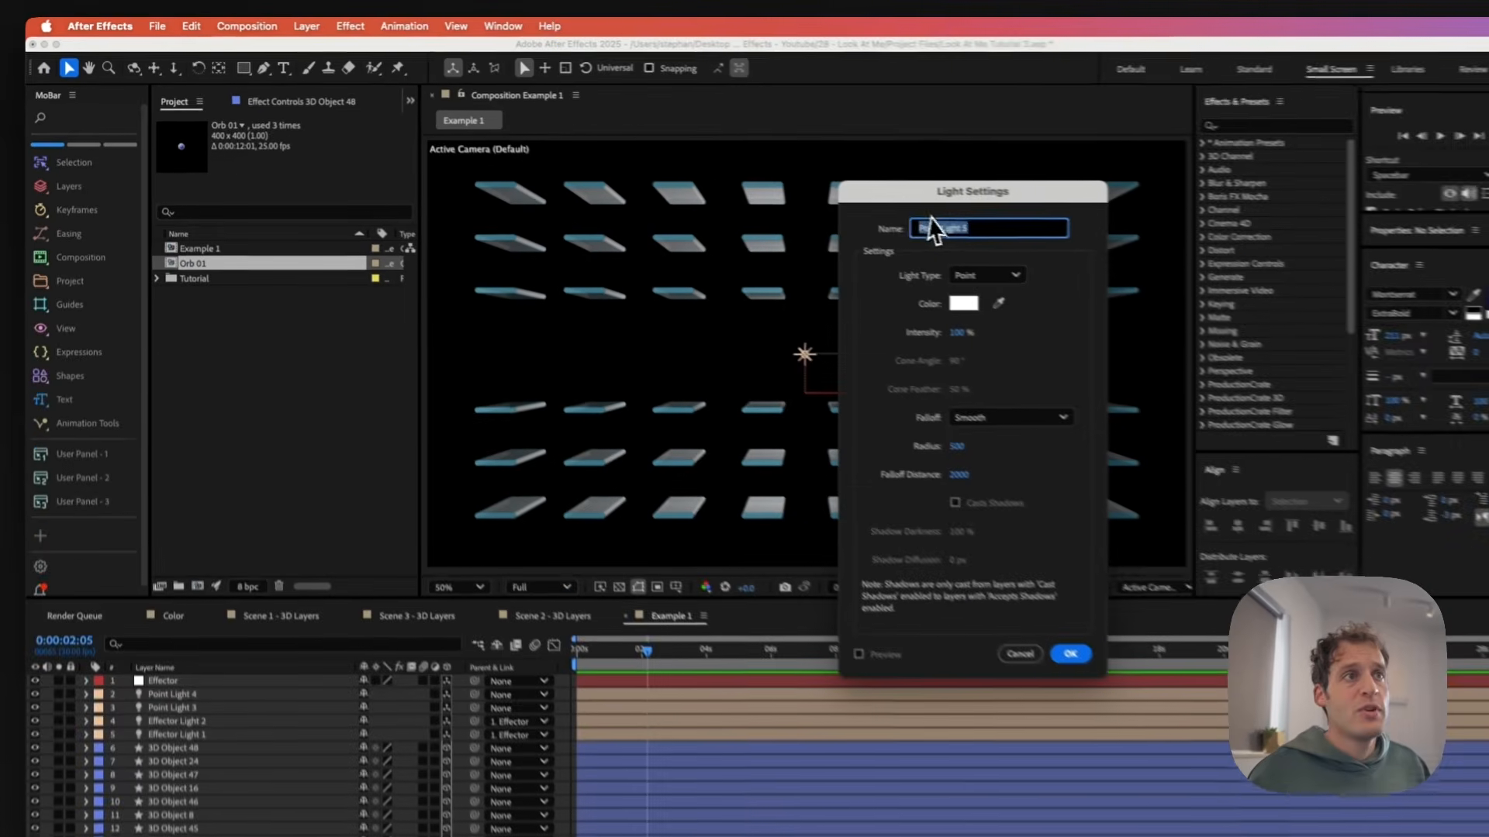
{"action": "left_click", "coordinate": [1006, 275]}
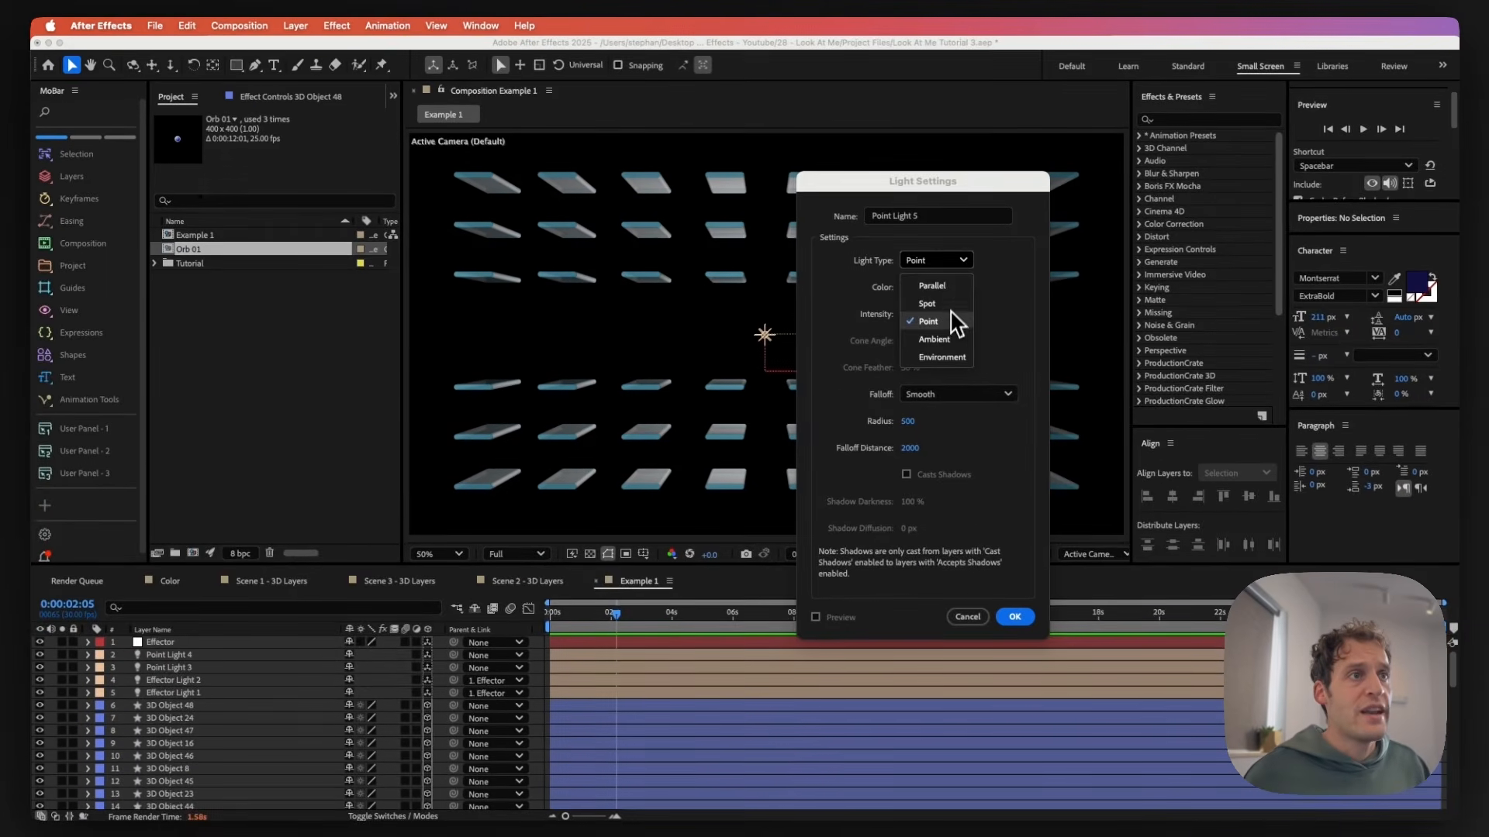
{"action": "left_click", "coordinate": [1008, 367]}
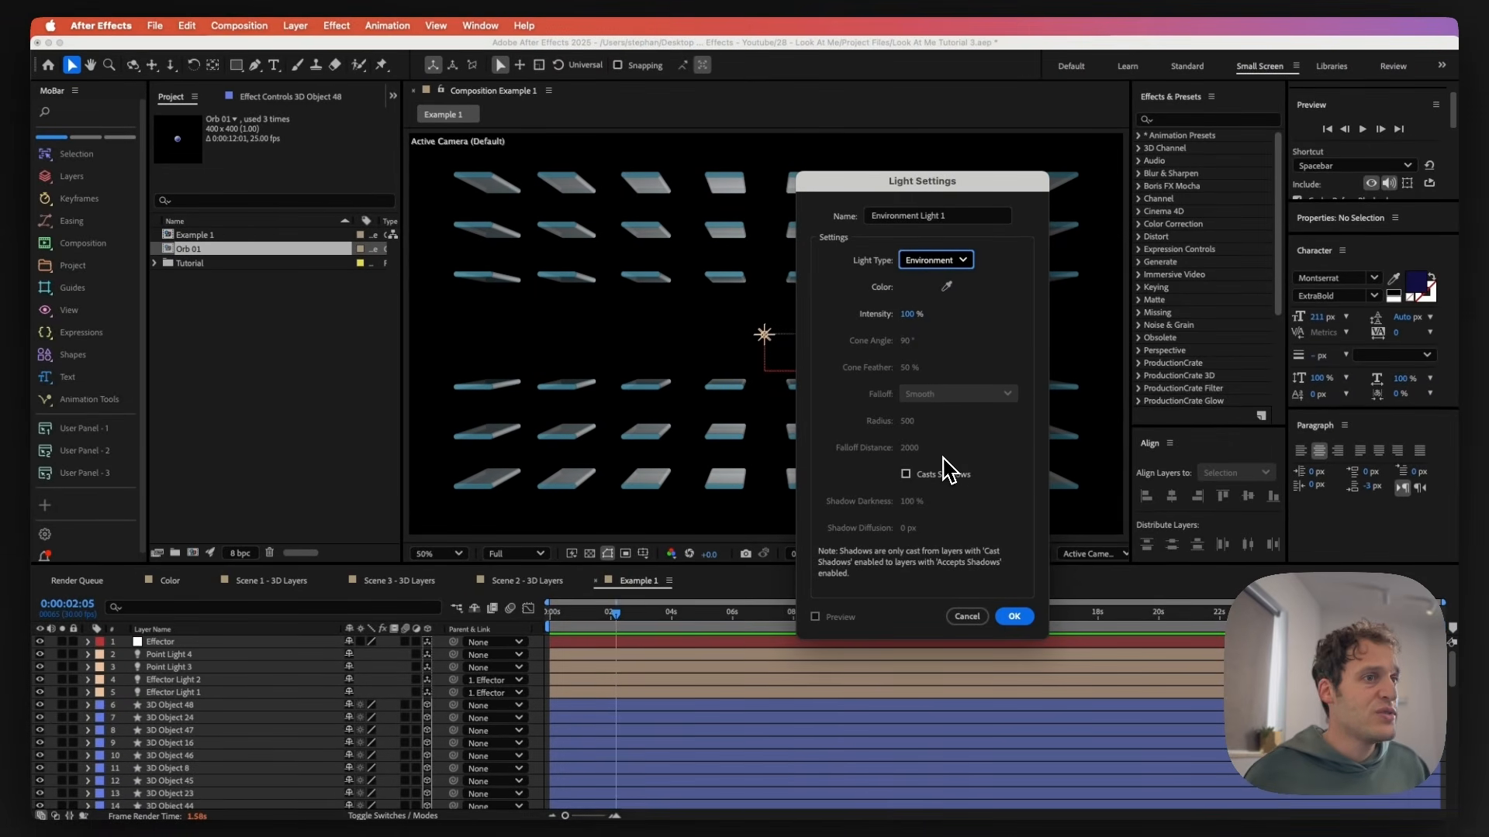
{"action": "left_click", "coordinate": [1014, 617]}
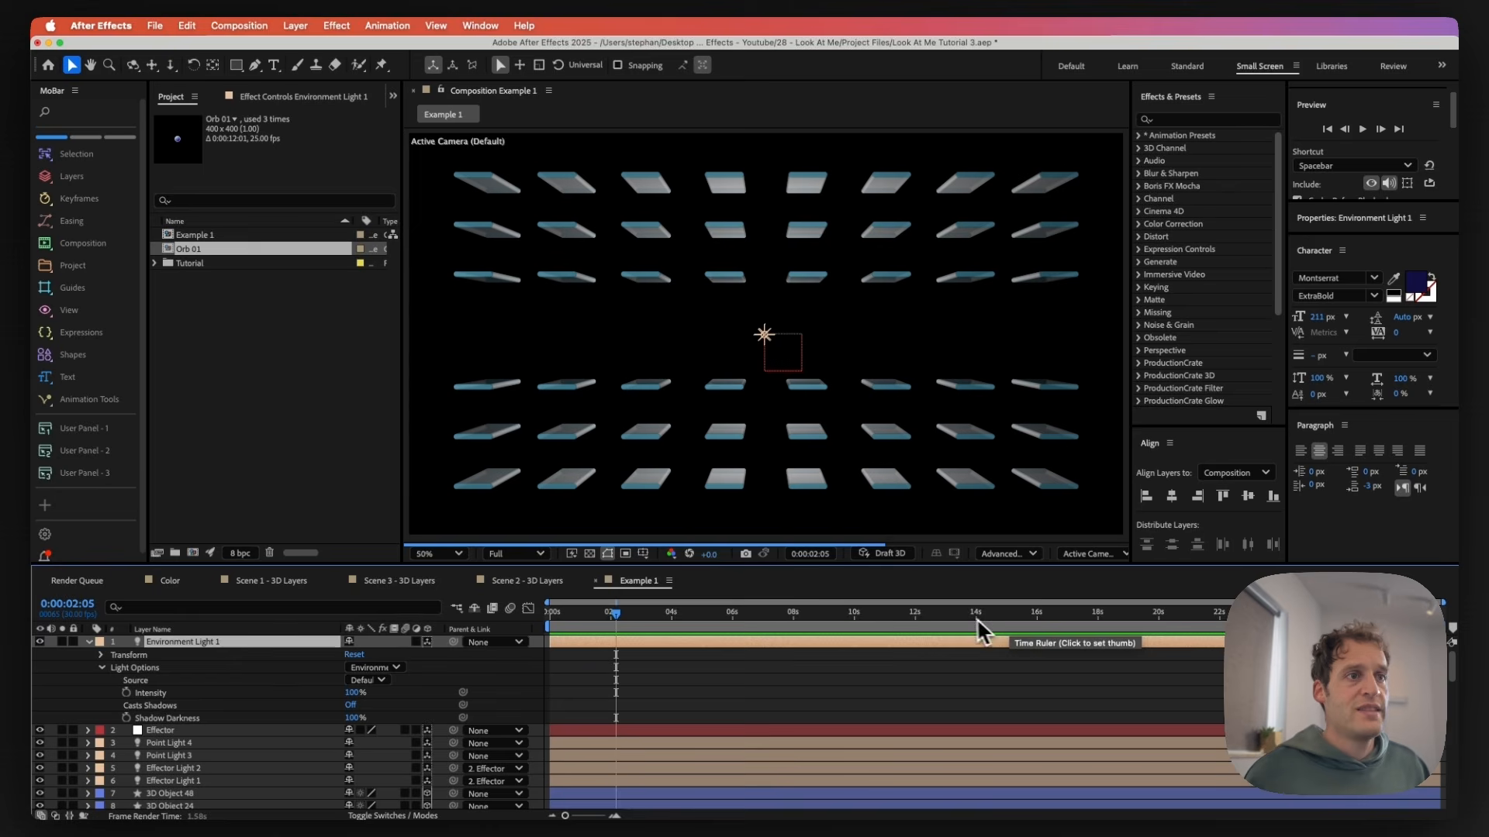
- Enable Draft 3D and set the environment light's intensity to 30%
{"action": "left_click", "coordinate": [893, 553]}
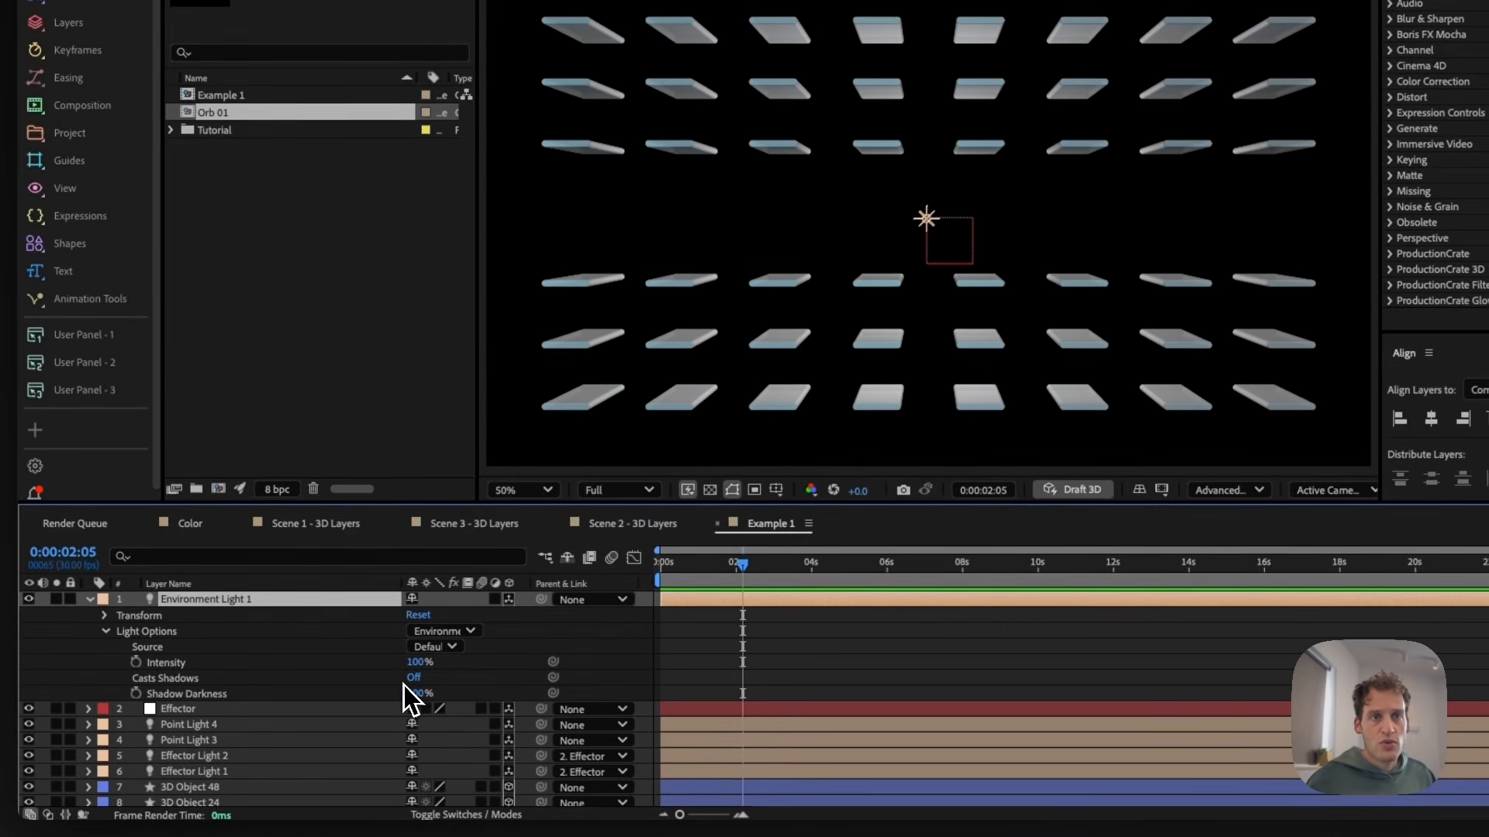
{"action": "left_click", "coordinate": [419, 663]}
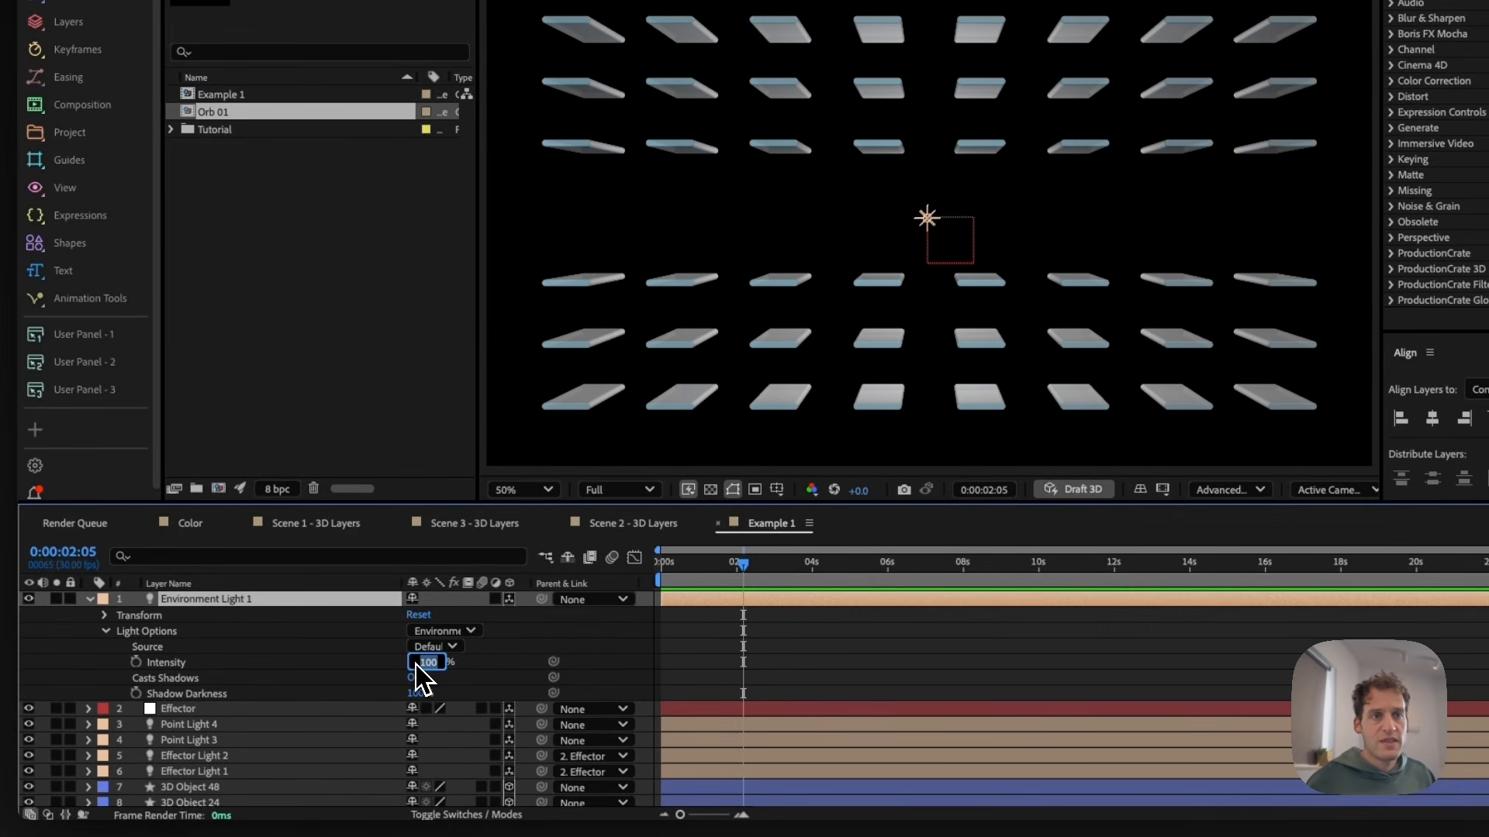
{"action": "type", "text": "30"}
{"action": "key", "text": "Return"}
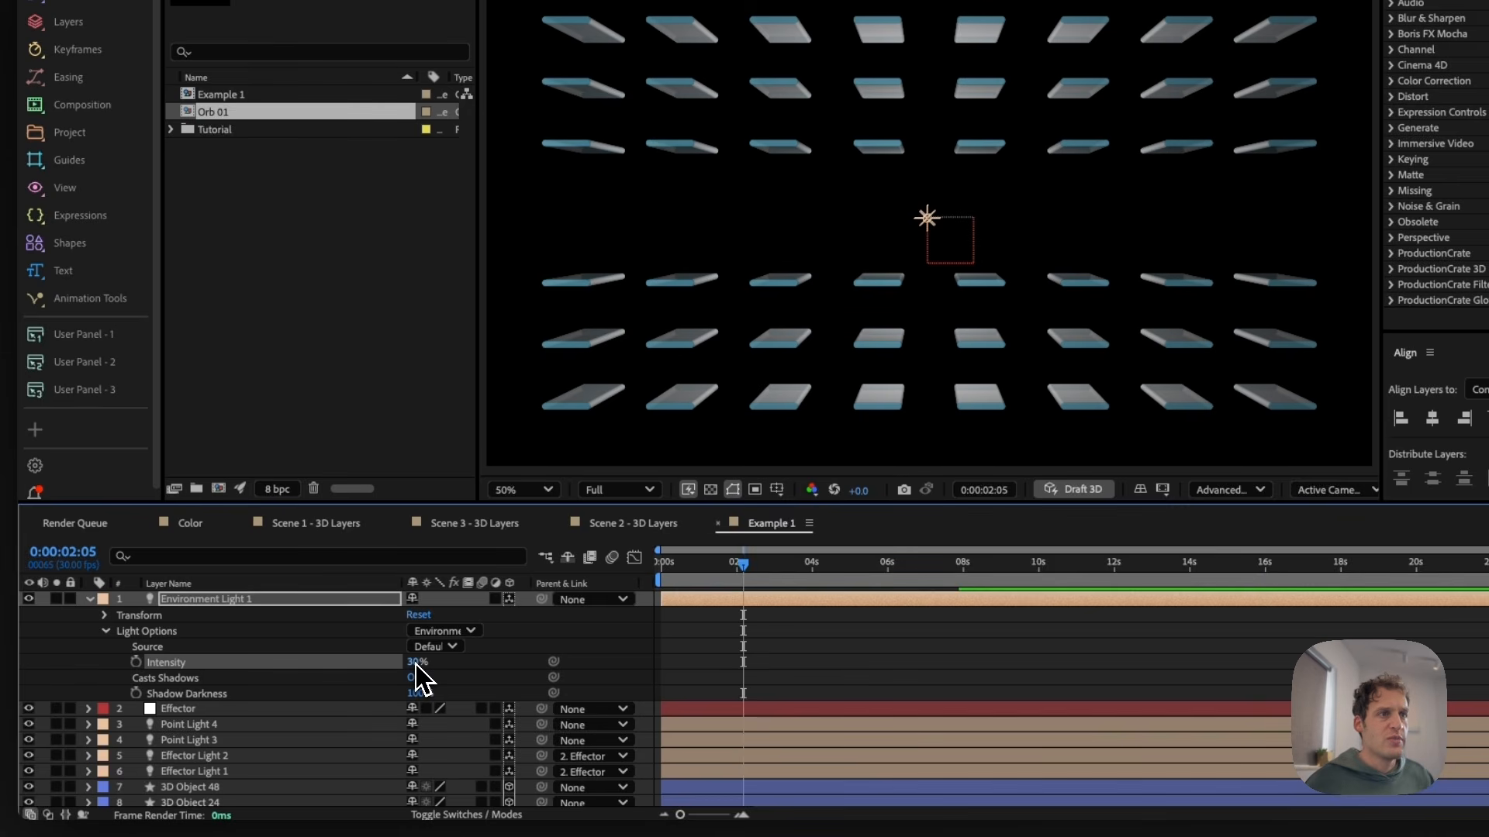
- Collapse Environment Light 1 and move it directly below the Effector null in the layer stack
{"action": "left_click", "coordinate": [89, 598]}
{"action": "left_click", "coordinate": [30, 605]}
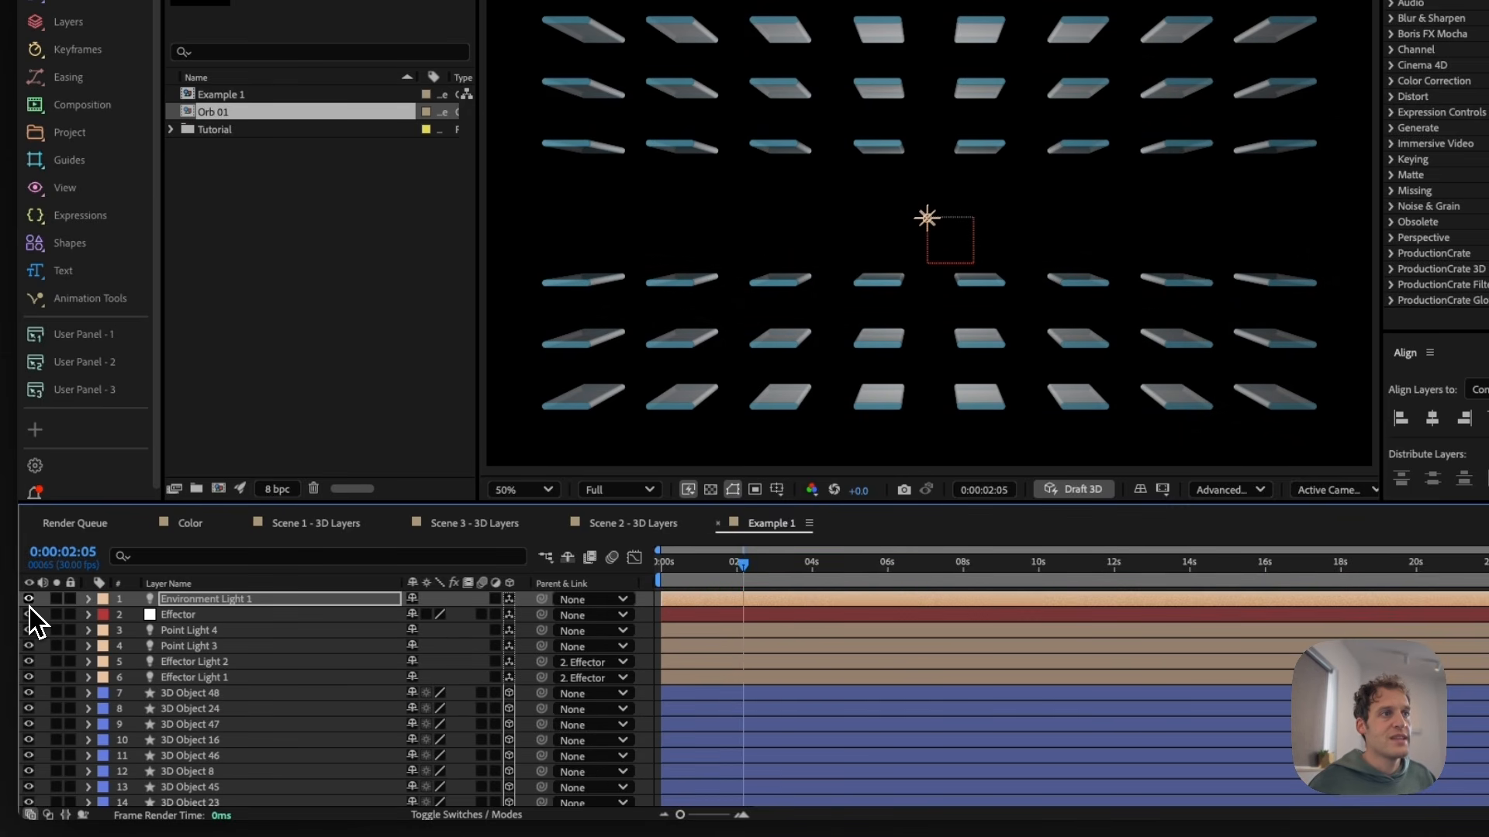
{"action": "left_click_drag", "start_coordinate": [186, 598], "coordinate": [144, 625]}
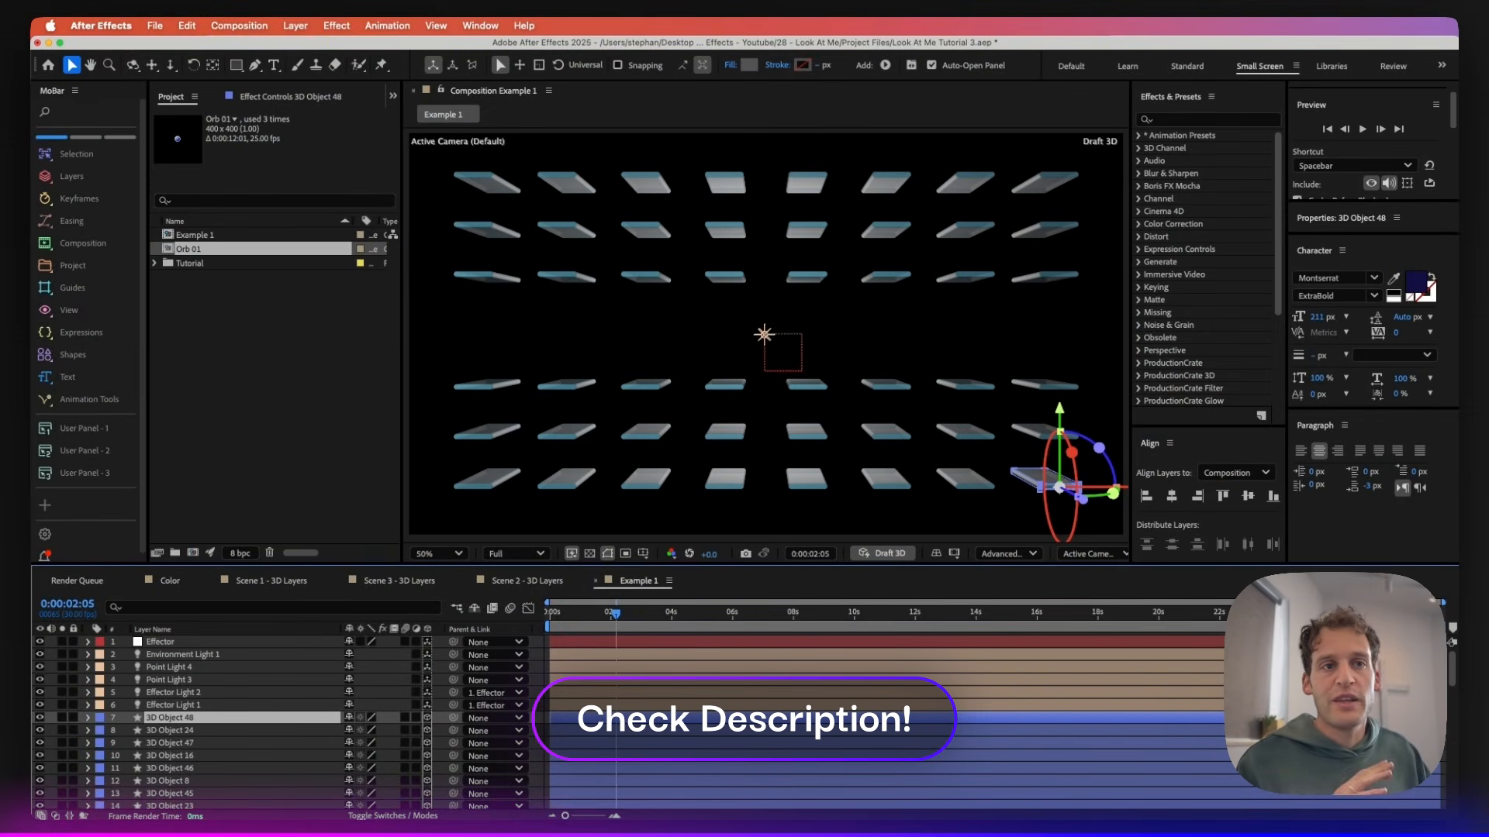
- Copy the Z Rotation expression from the Proximity Expression document in Pages and apply it to 3D Object 48's Z Rotation in After Effects
{"action": "left_click_drag", "start_coordinate": [1456, 100], "coordinate": [1050, 77]}
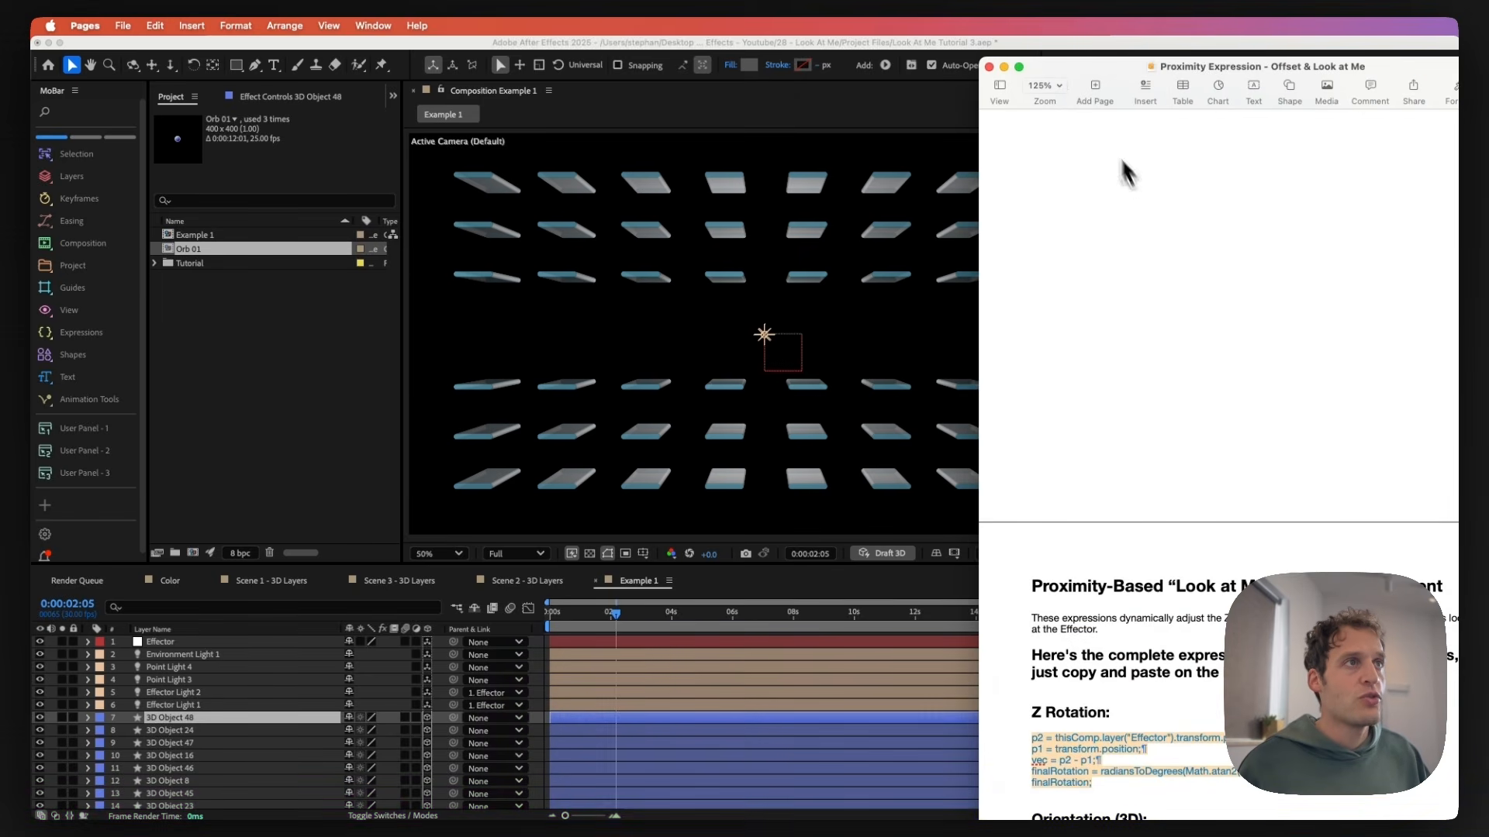
{"action": "left_click_drag", "start_coordinate": [1083, 63], "coordinate": [1474, 80]}
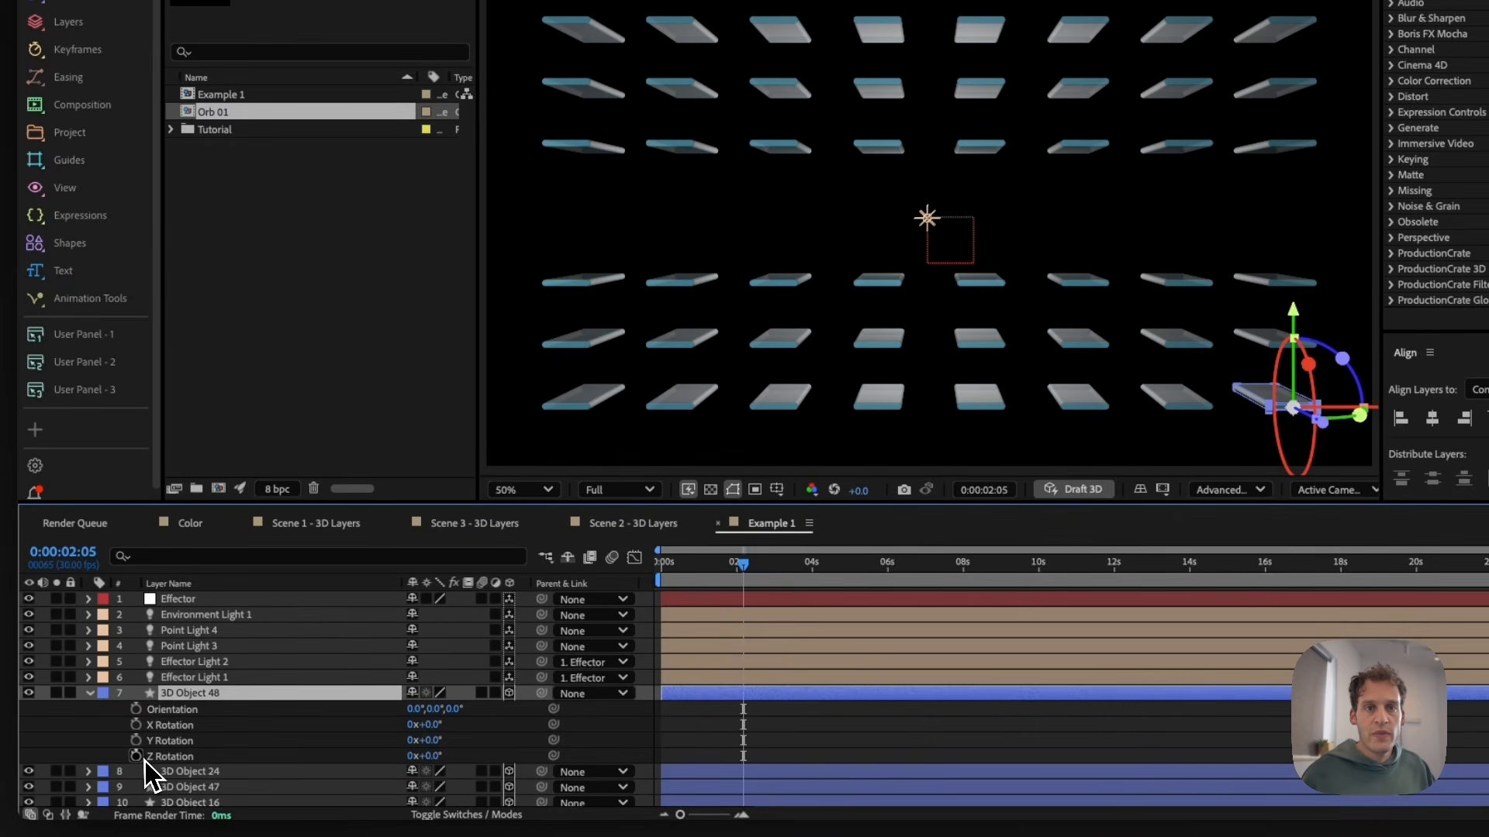
{"action": "left_click", "coordinate": [136, 756], "text": "alt"}
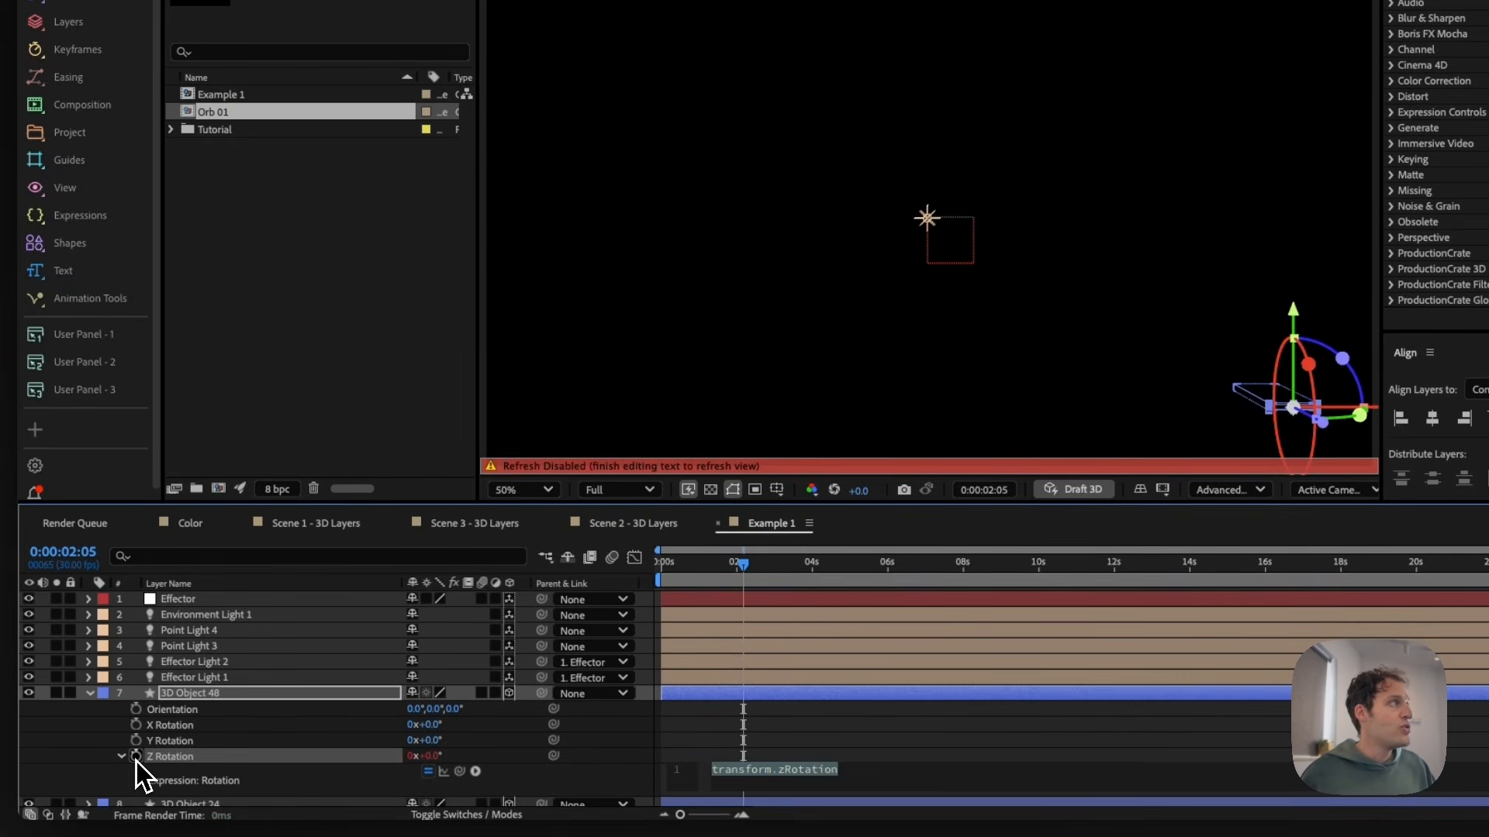
{"action": "key", "text": "super+v"}
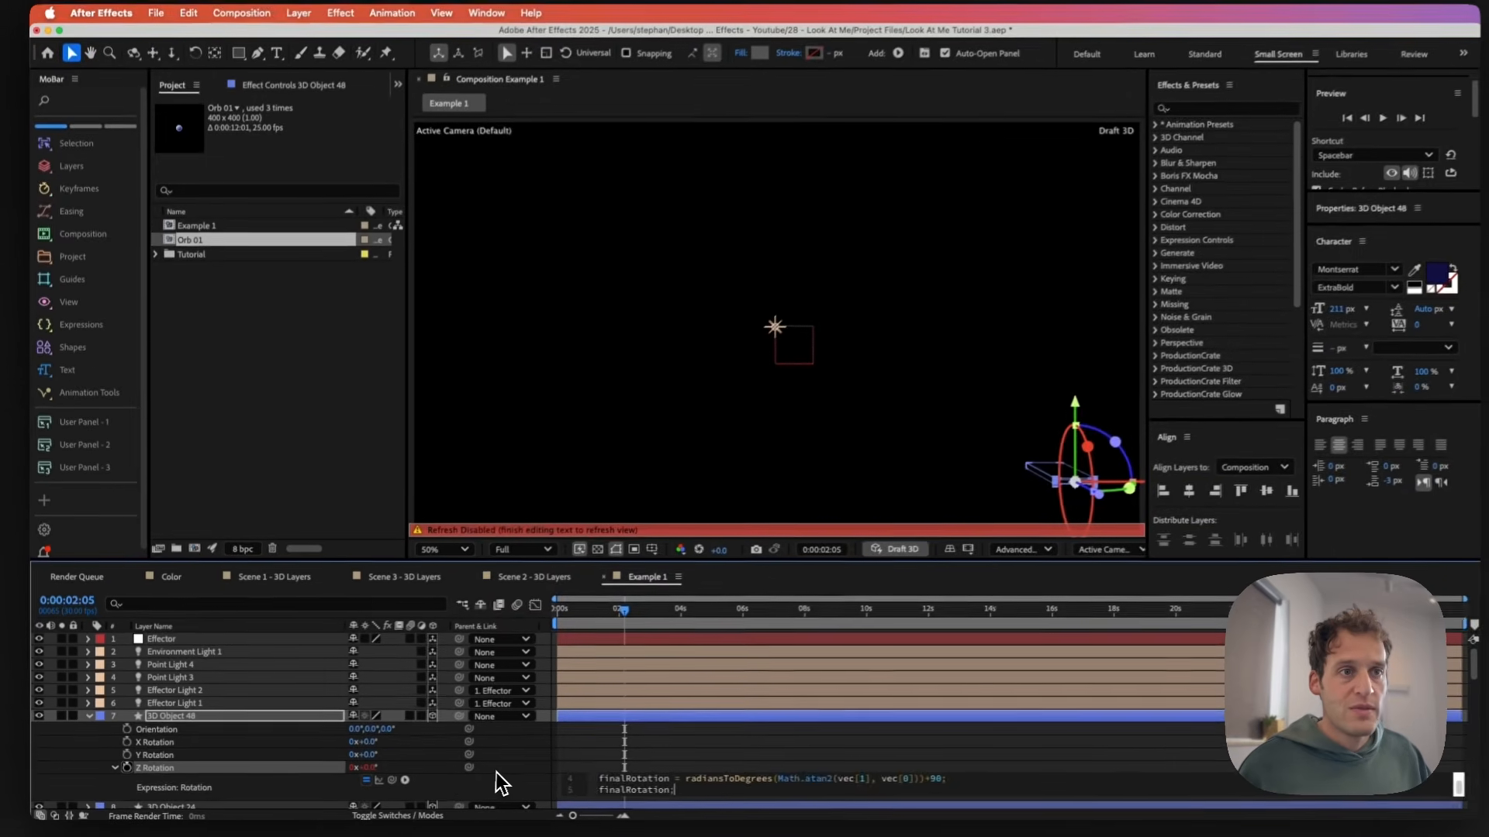
{"action": "left_click", "coordinate": [595, 760]}
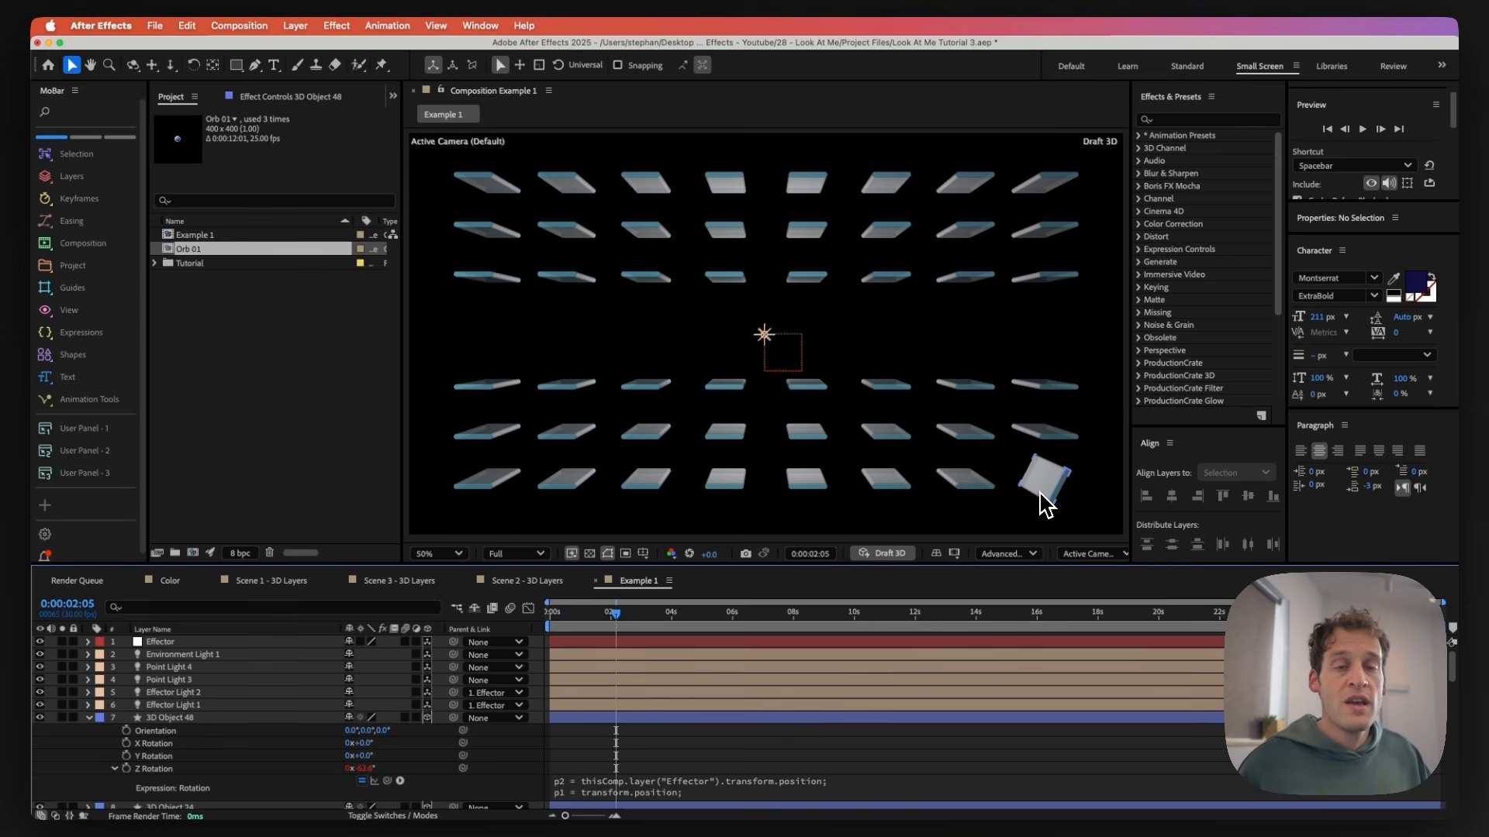
- Copy the Z Rotation expression of 3D Object 48 and paste it onto all the other 3D Object layers
{"action": "left_click", "coordinate": [163, 770]}
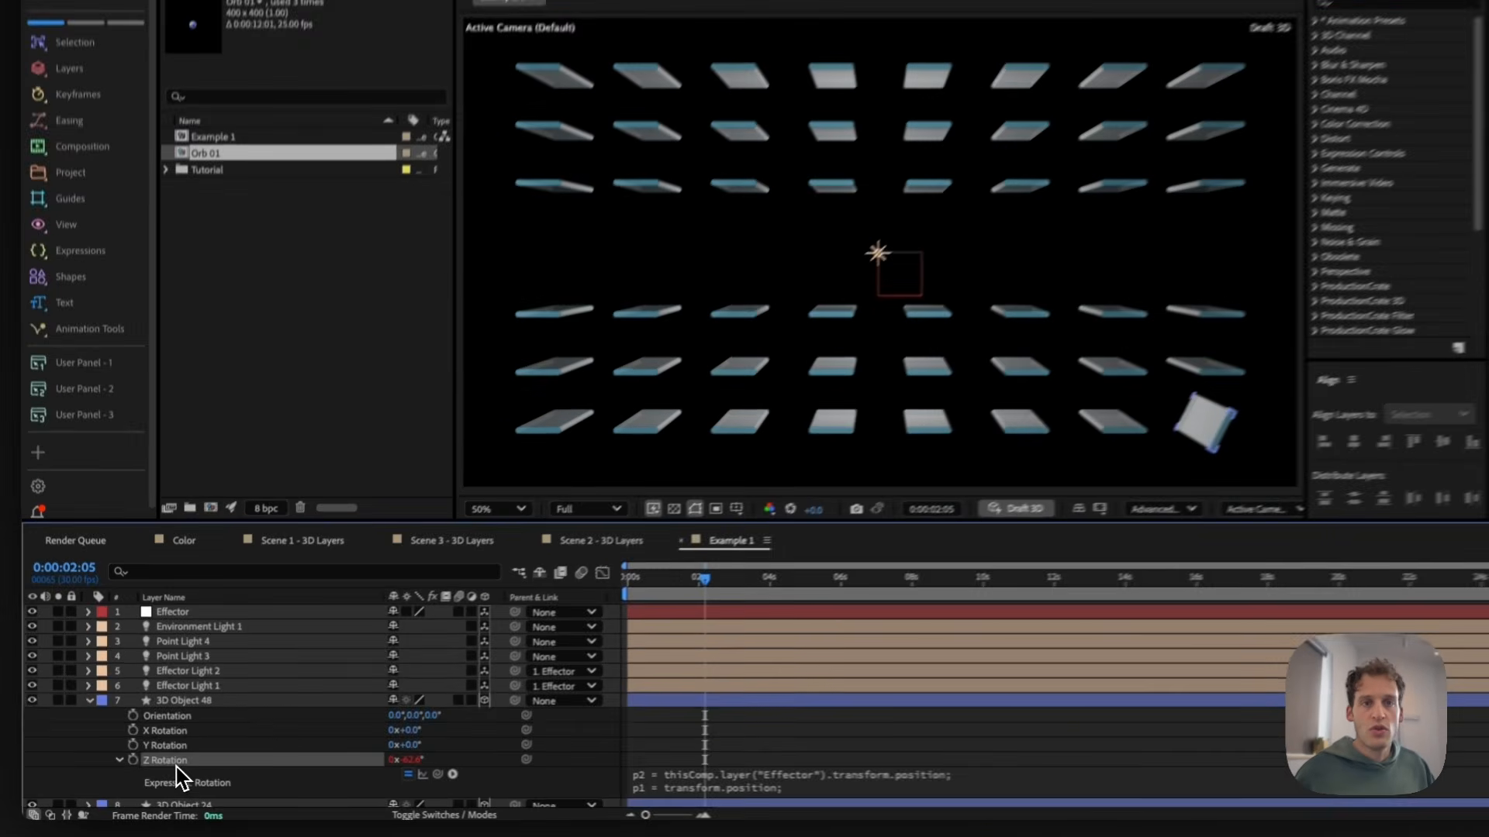
{"action": "right_click", "coordinate": [177, 767]}
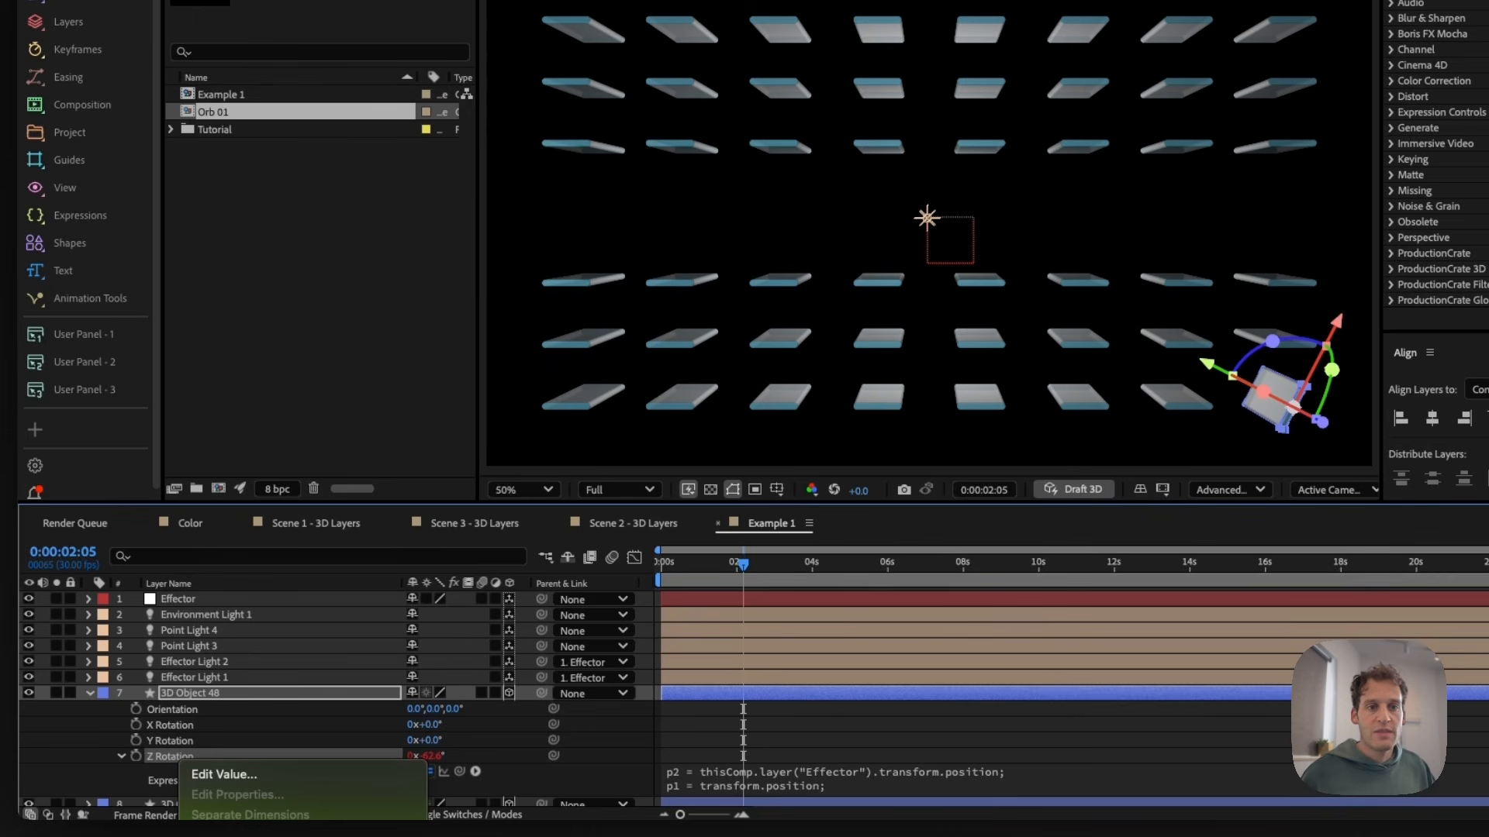
{"action": "left_click", "coordinate": [248, 830]}
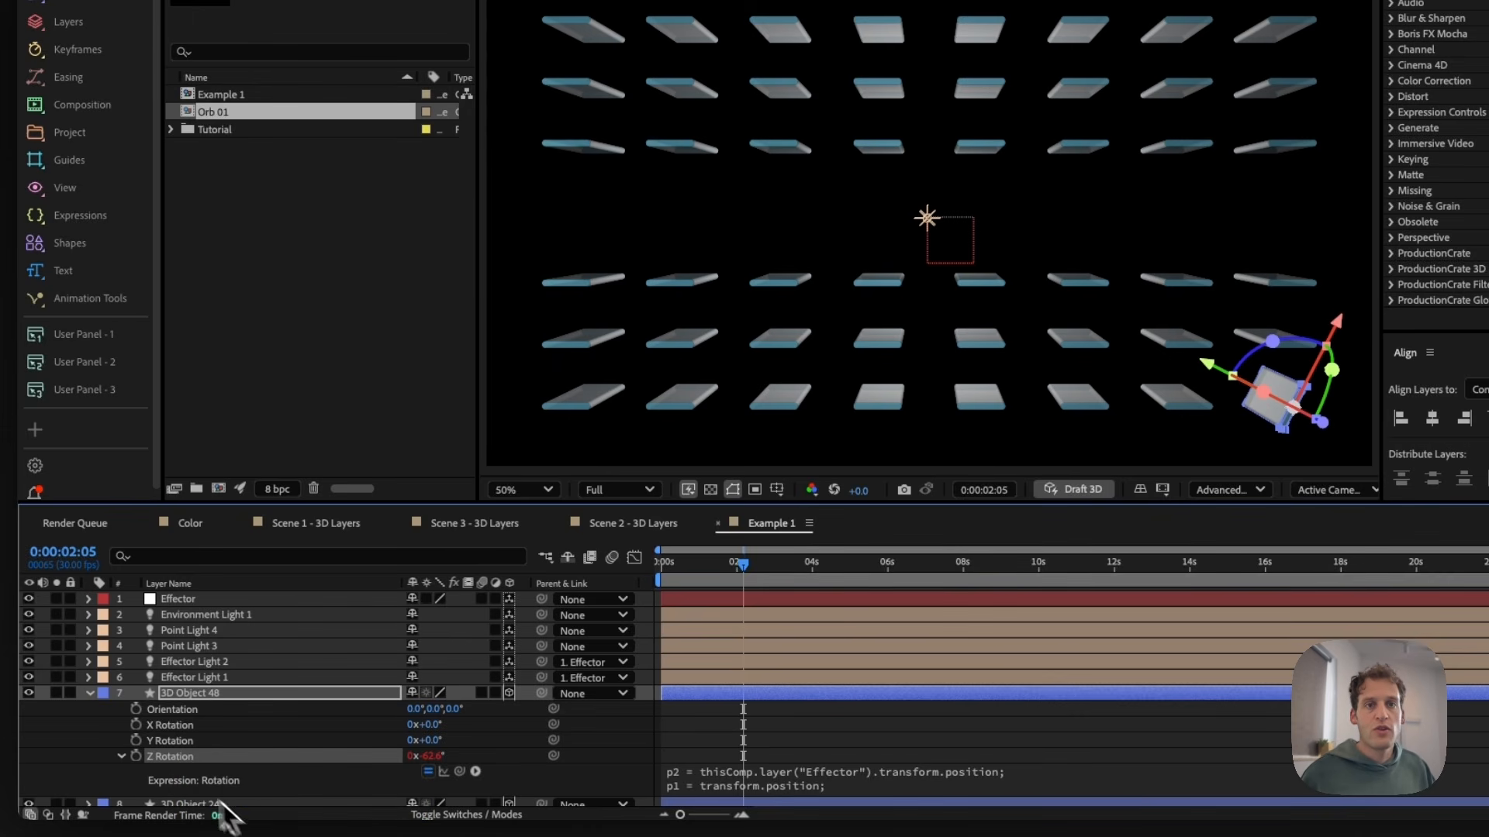
{"action": "left_click", "coordinate": [89, 693]}
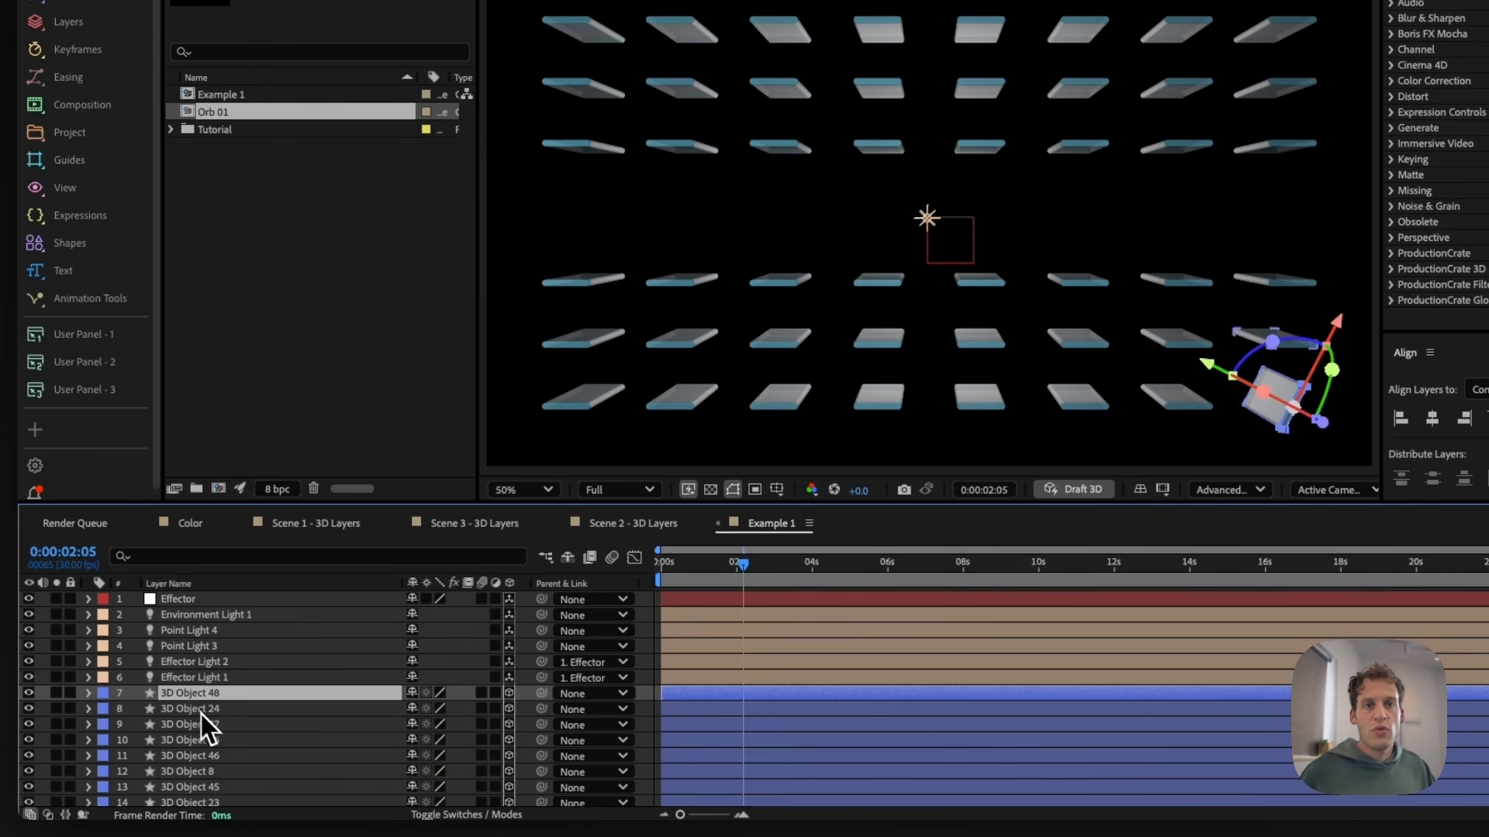
{"action": "scroll", "coordinate": [214, 732], "scroll_direction": "down", "scroll_amount": 10}
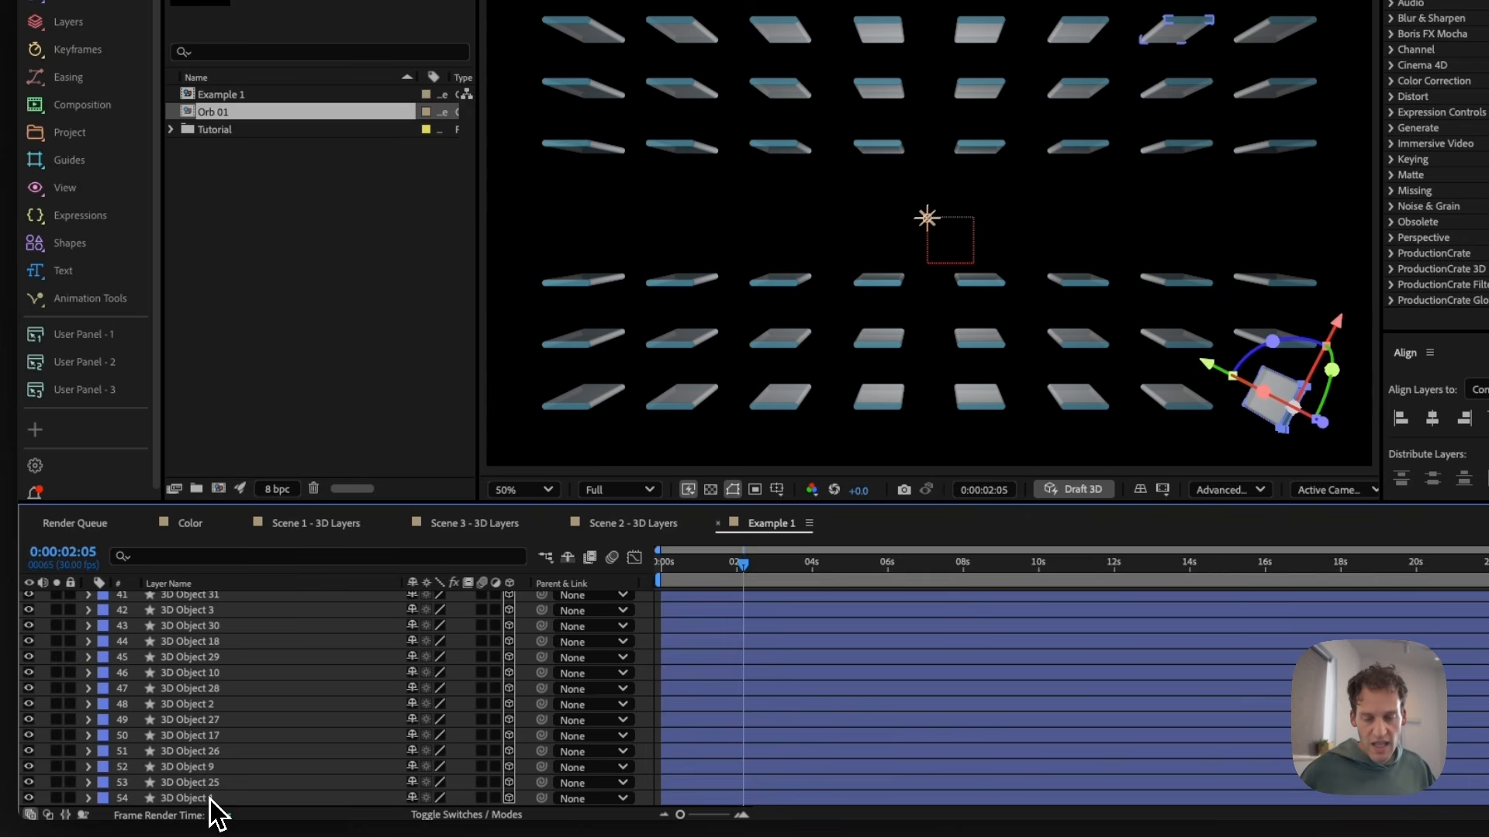
{"action": "key", "text": "ctrl+a"}
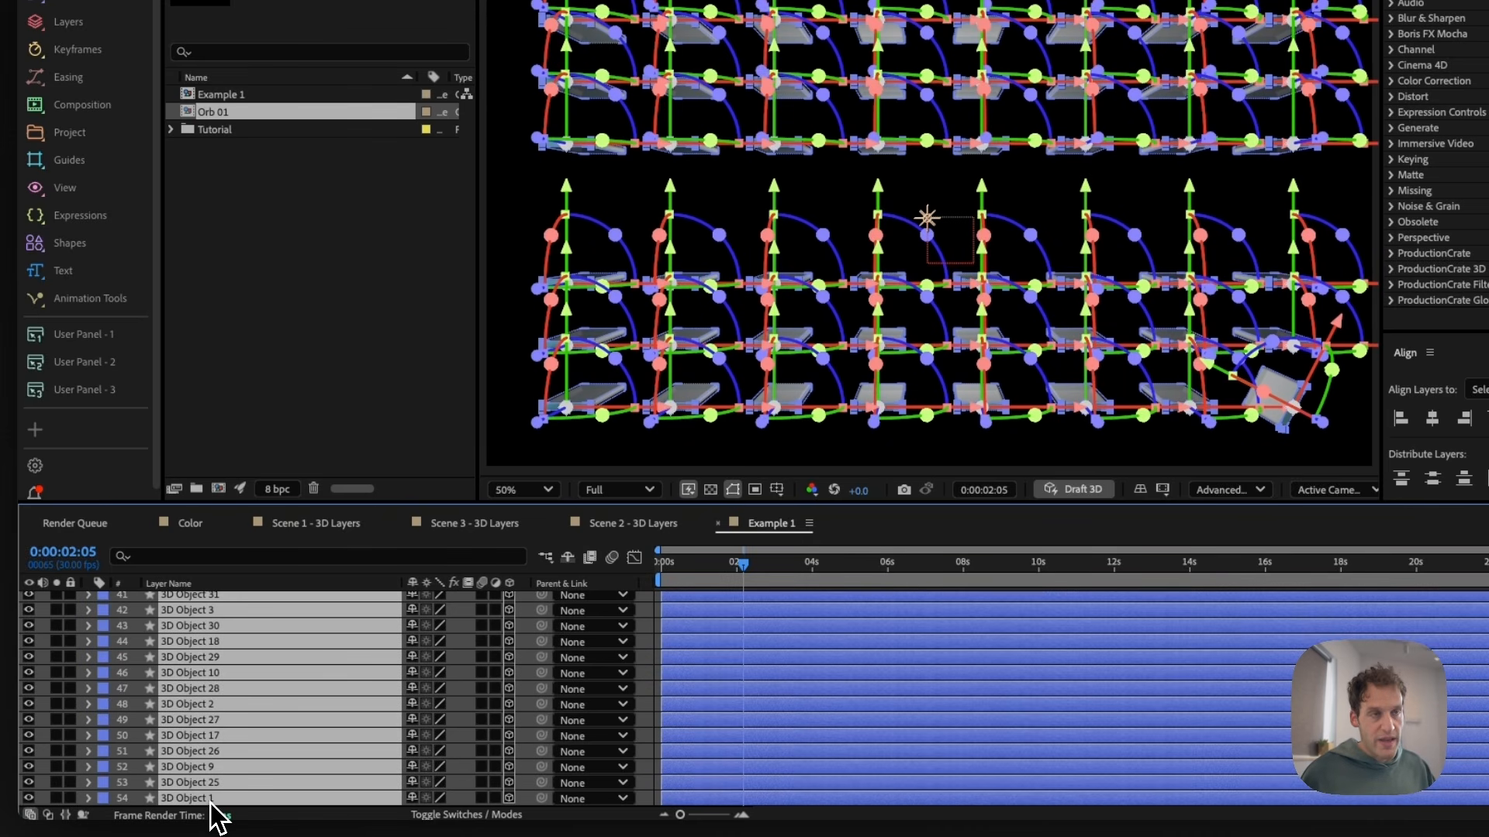
{"action": "key", "text": "super+v"}
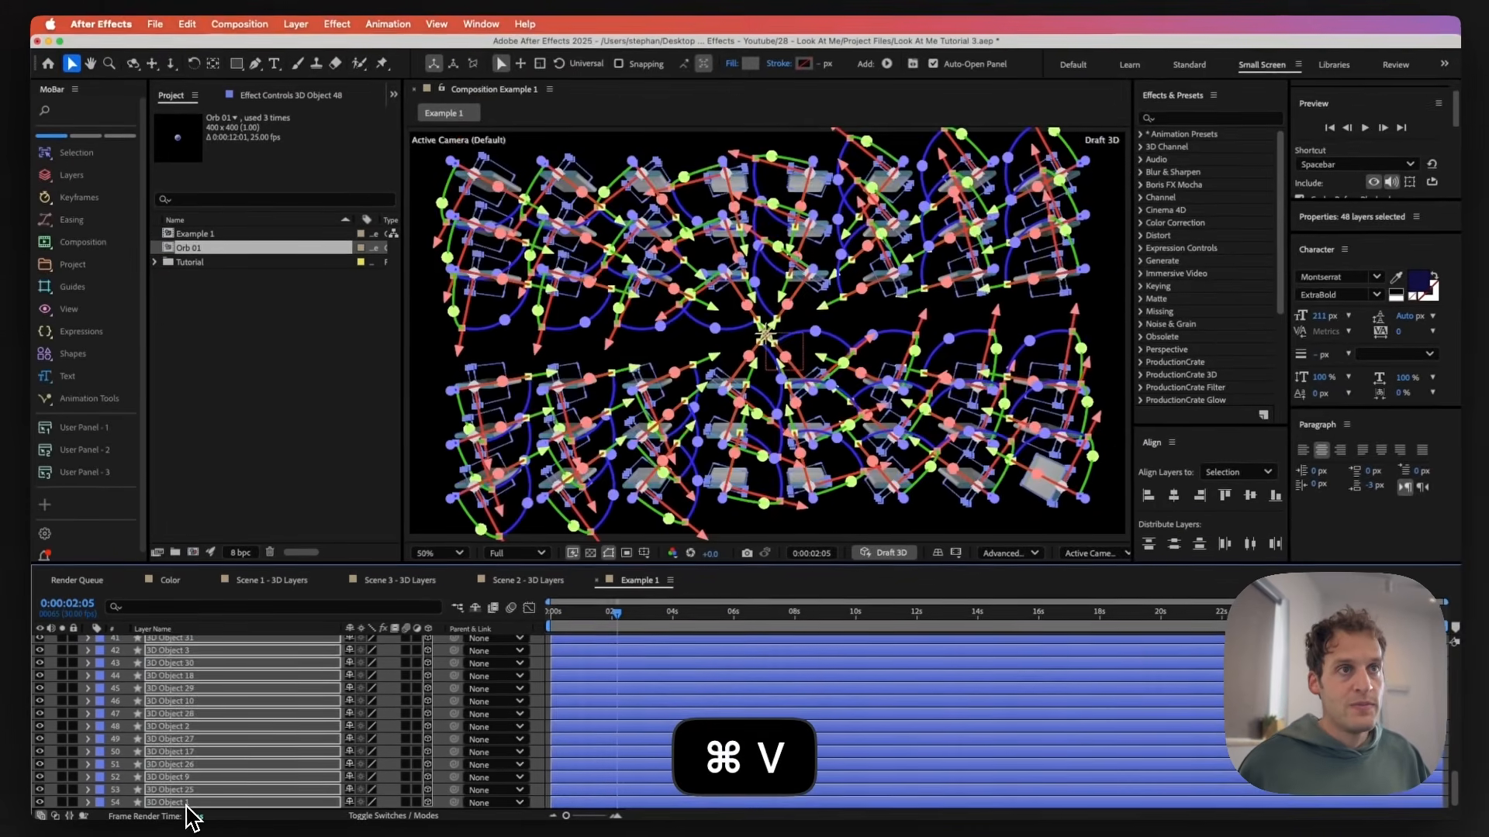
{"action": "key", "text": "super+z"}
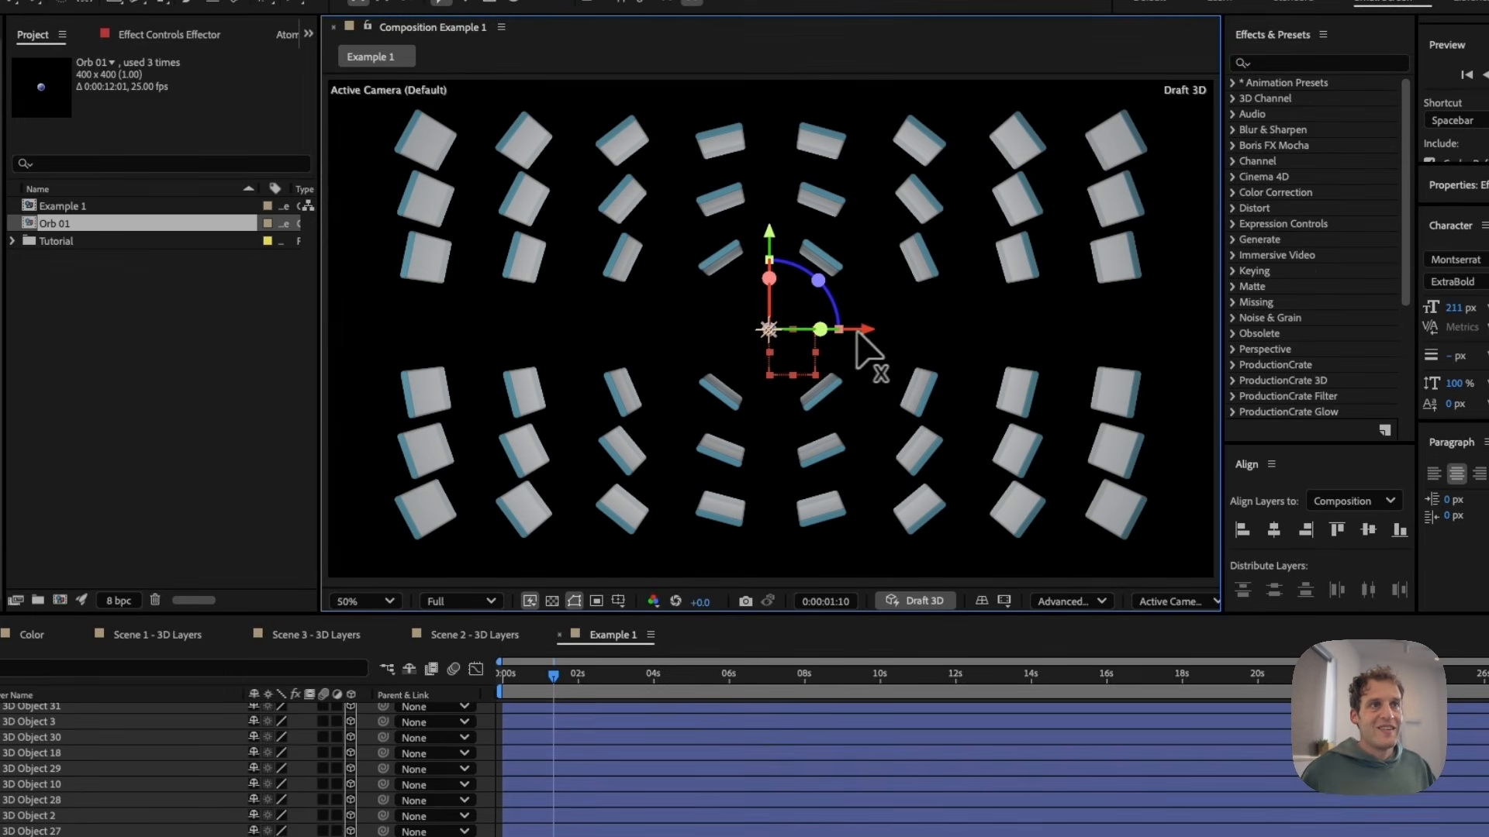
- Move the Effector null along X across the grid and back to test how the bars rotate towards it
{"action": "left_click_drag", "start_coordinate": [854, 331], "coordinate": [559, 331]}
{"action": "left_click_drag", "start_coordinate": [474, 358], "coordinate": [835, 339]}
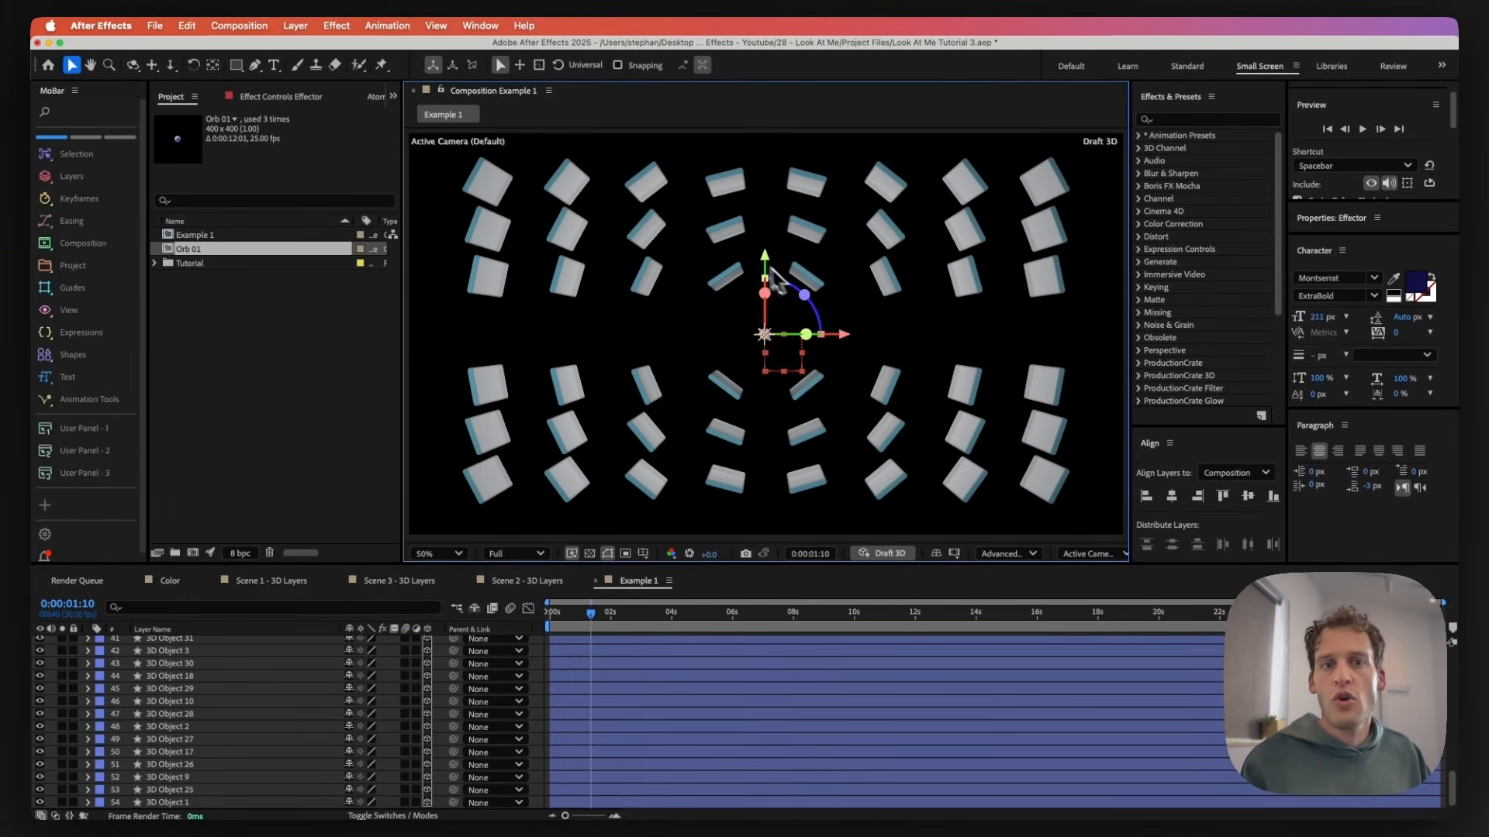
- Add a Slider Control effect to the Effector null and rename it Radius
{"action": "scroll", "coordinate": [233, 757], "scroll_direction": "up", "scroll_amount": 10}
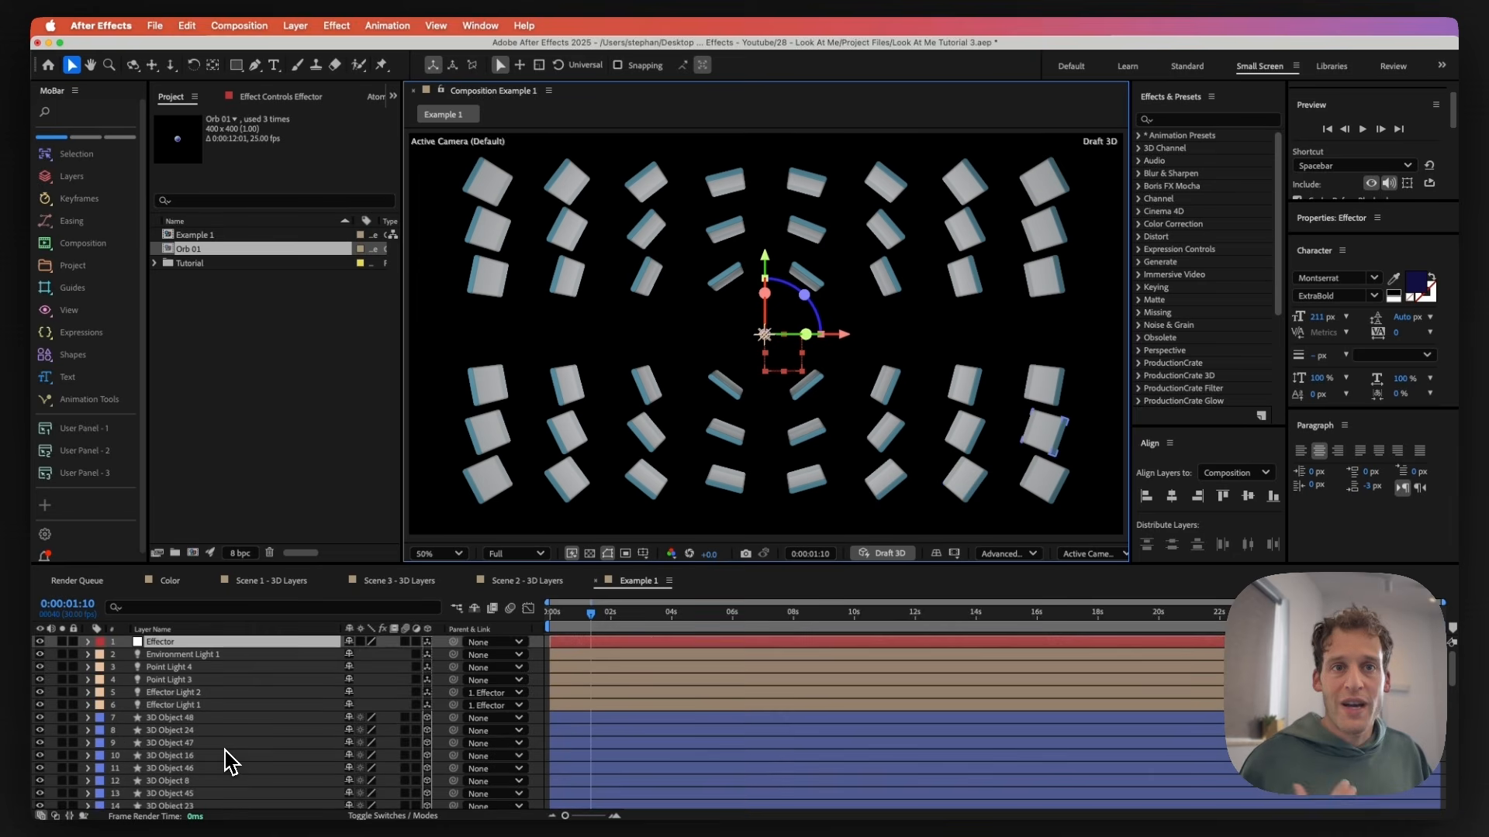
{"action": "left_click", "coordinate": [166, 643]}
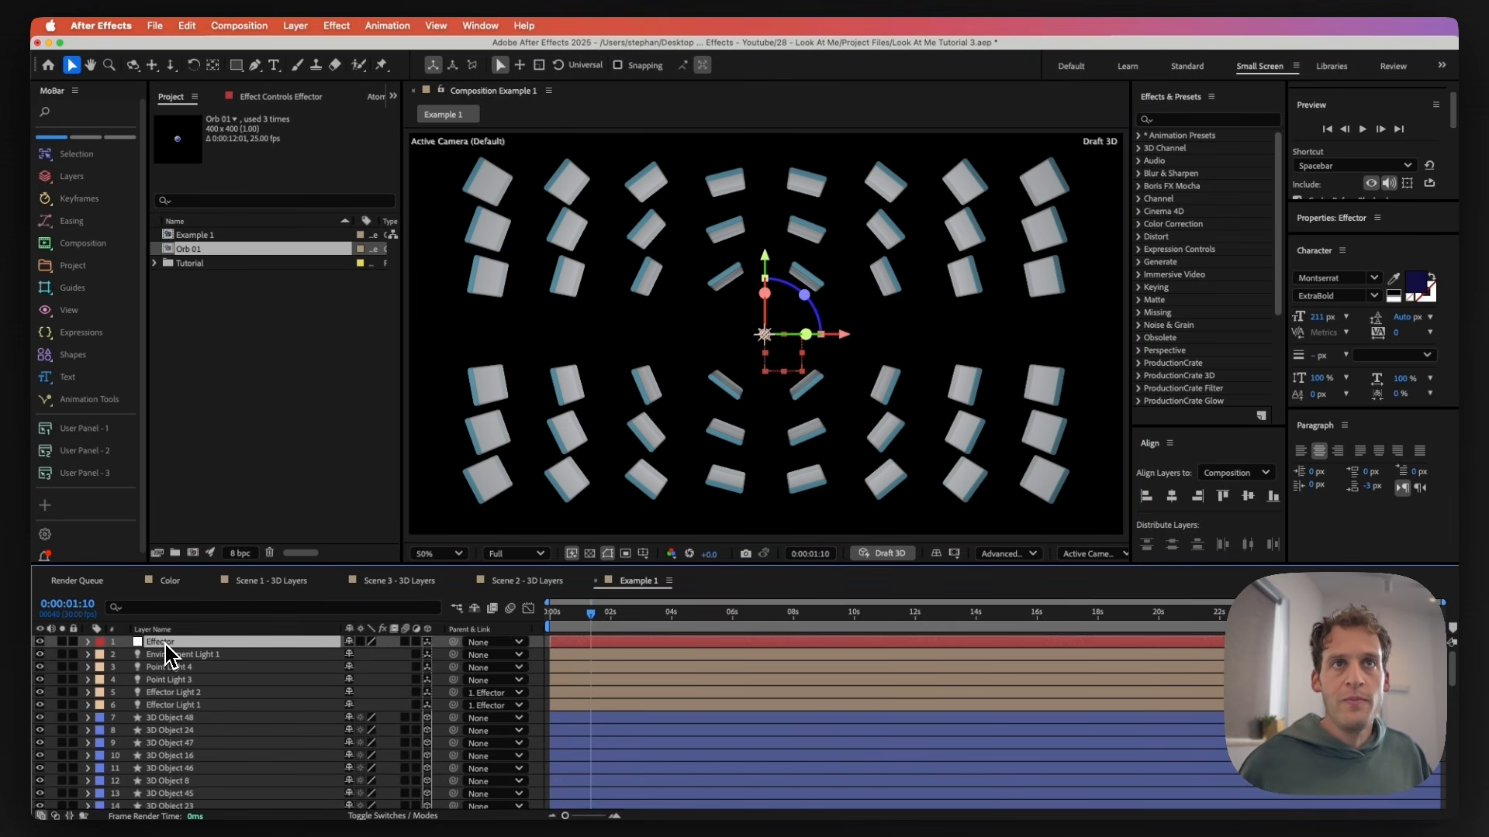
{"action": "left_click", "coordinate": [256, 95]}
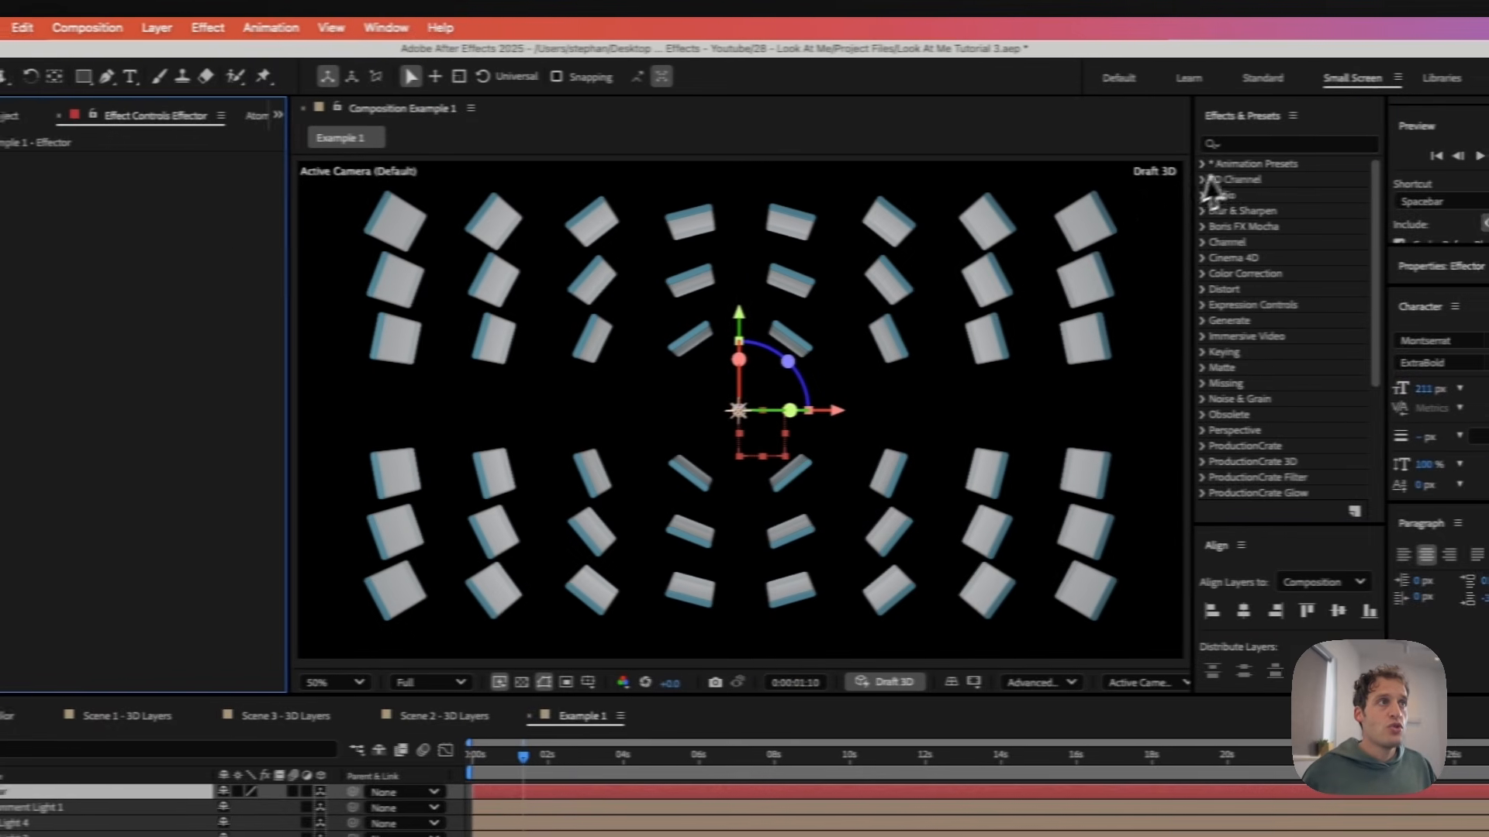
{"action": "left_click", "coordinate": [1396, 144]}
{"action": "type", "text": "slid"}
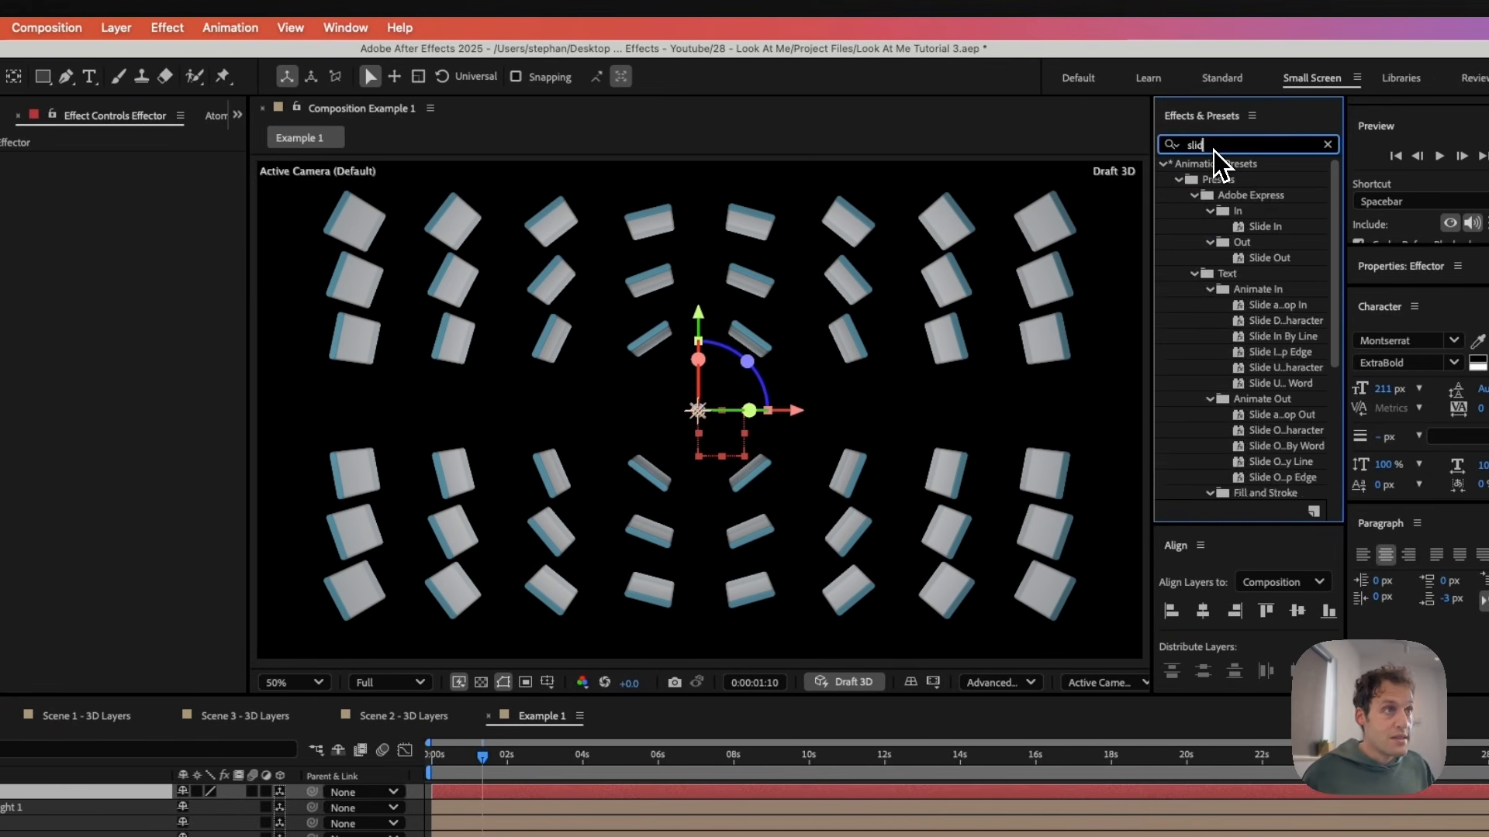
{"action": "type", "text": "er"}
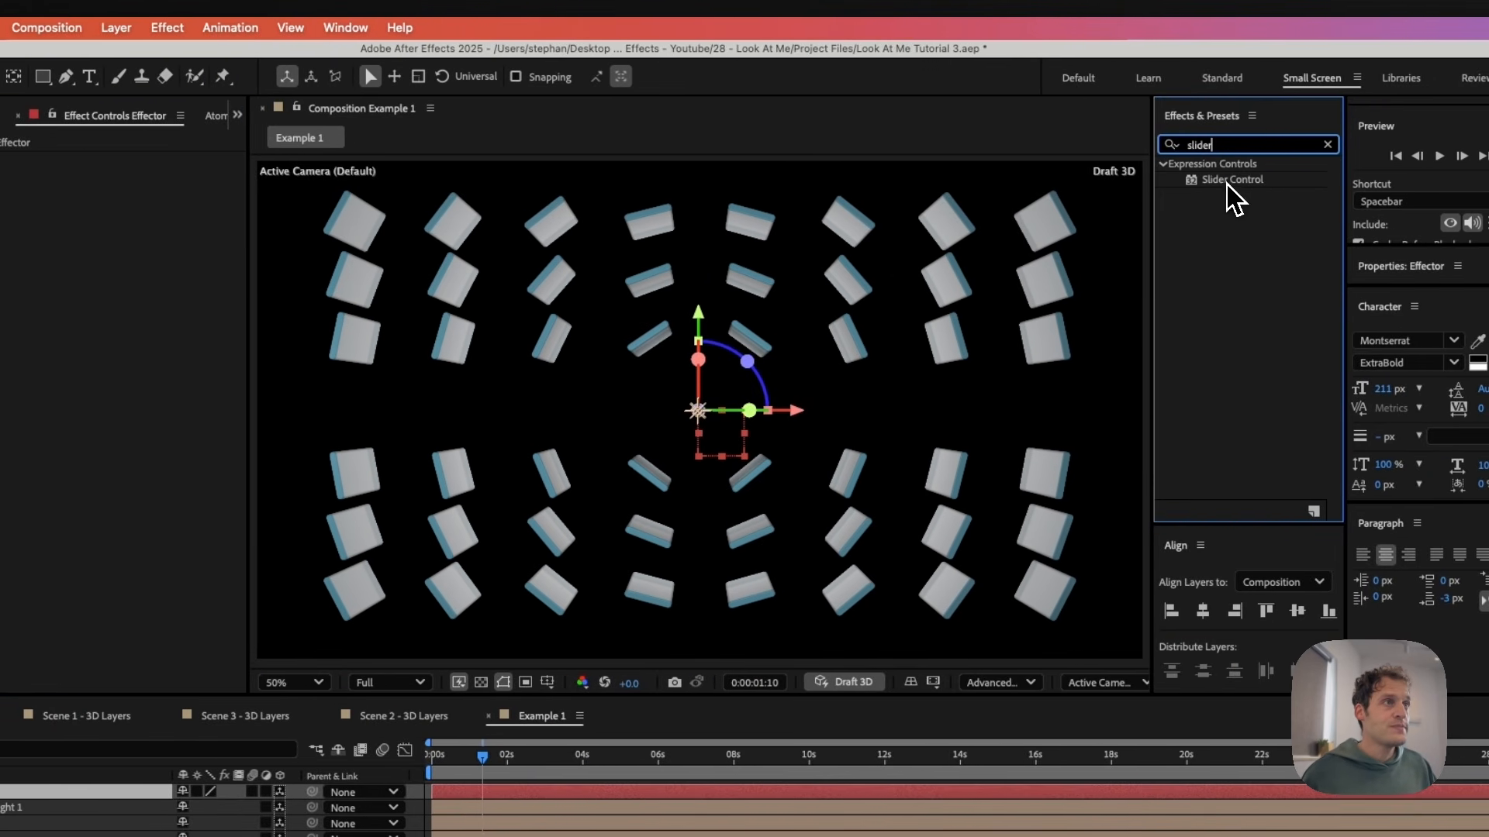
{"action": "left_click_drag", "start_coordinate": [1233, 197], "coordinate": [124, 349]}
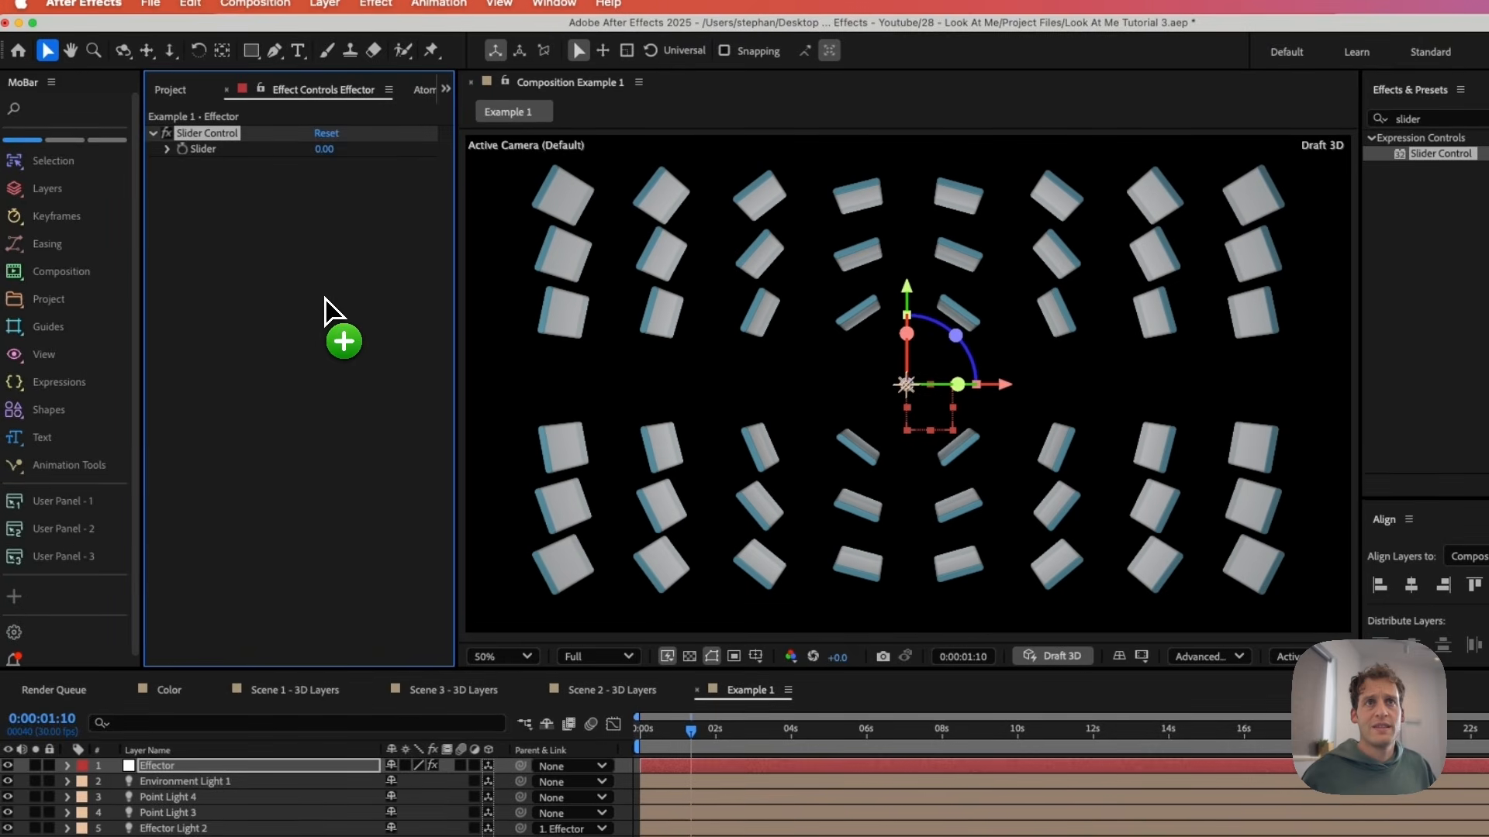
{"action": "key", "text": "Return"}
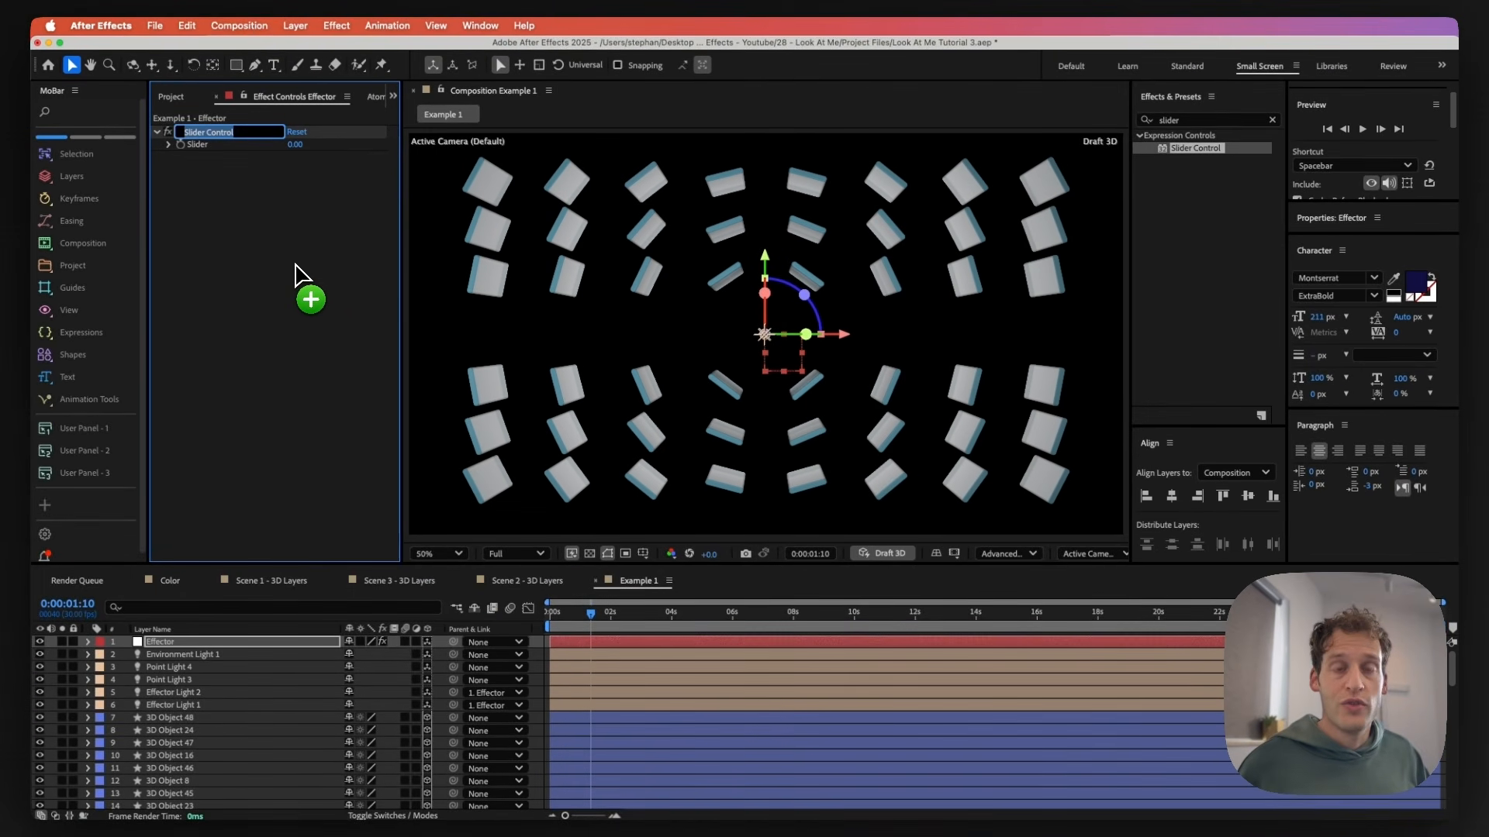
{"action": "type", "text": "Radius"}
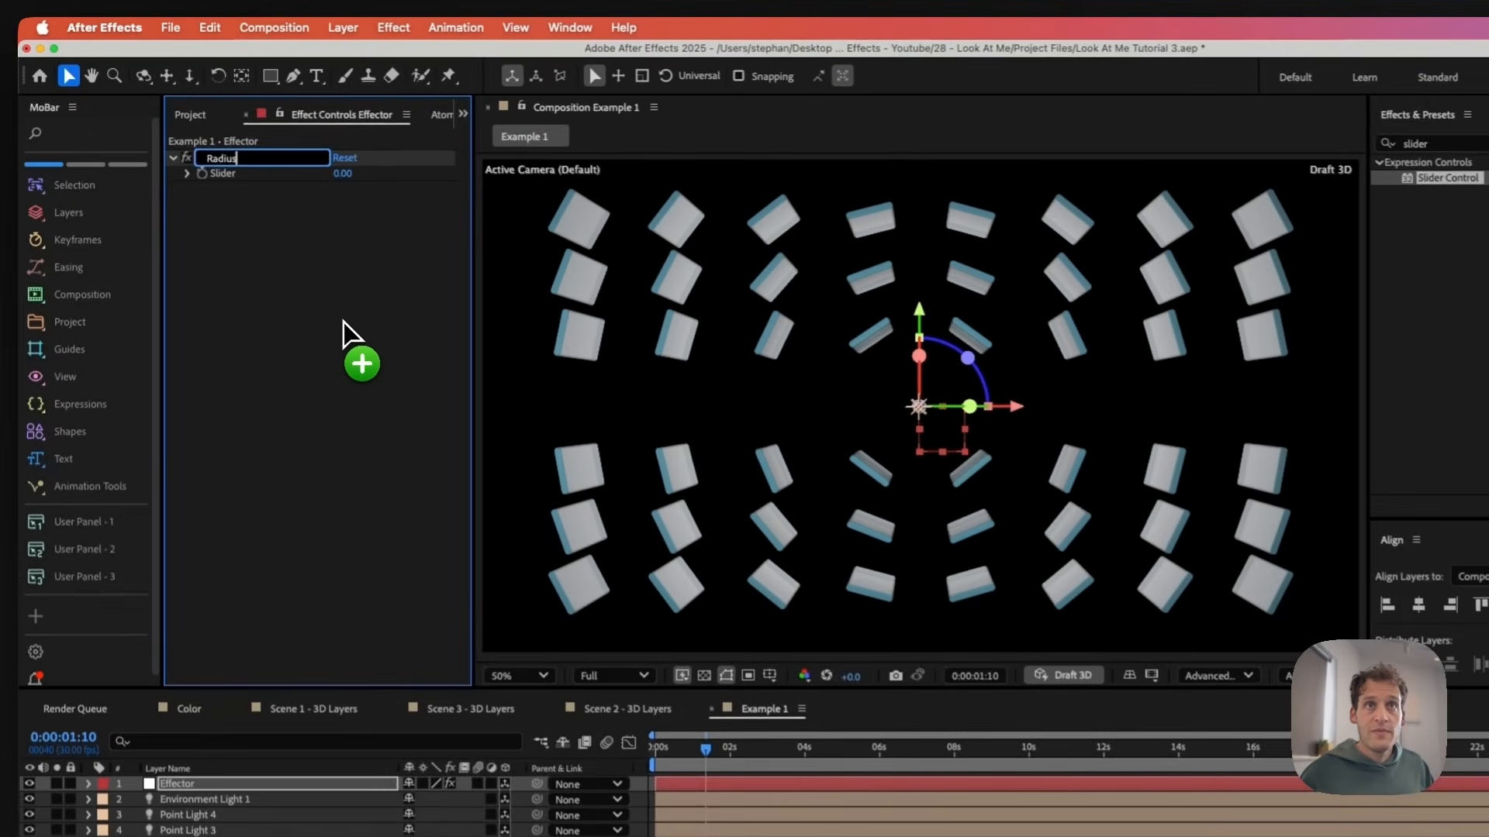
- Duplicate the Effector's Radius slider control and rename the copy Radius Strength
{"action": "key", "text": "super+d"}
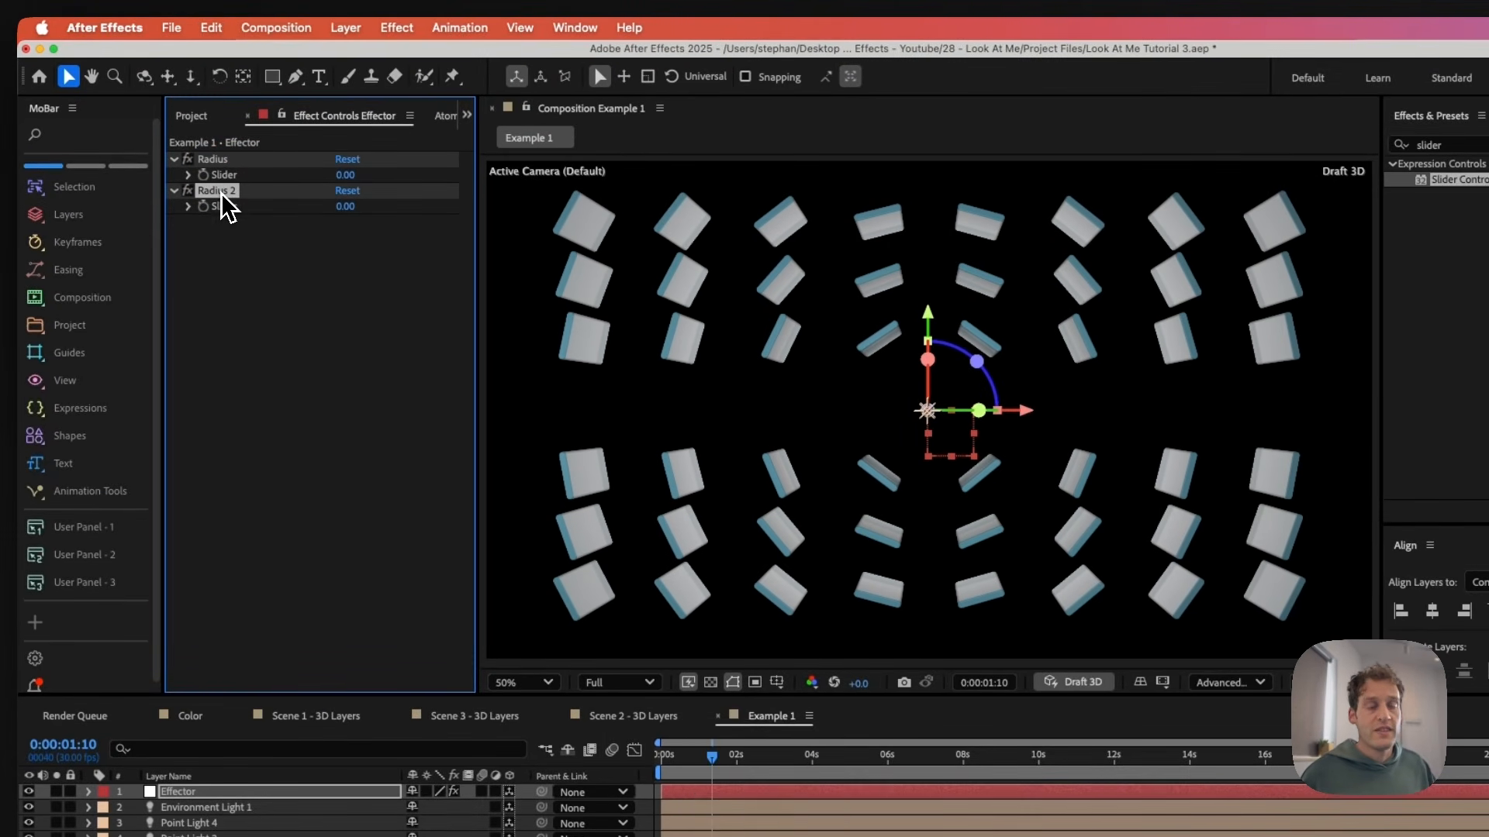
{"action": "key", "text": "Return"}
{"action": "type", "text": "Radius Strength"}
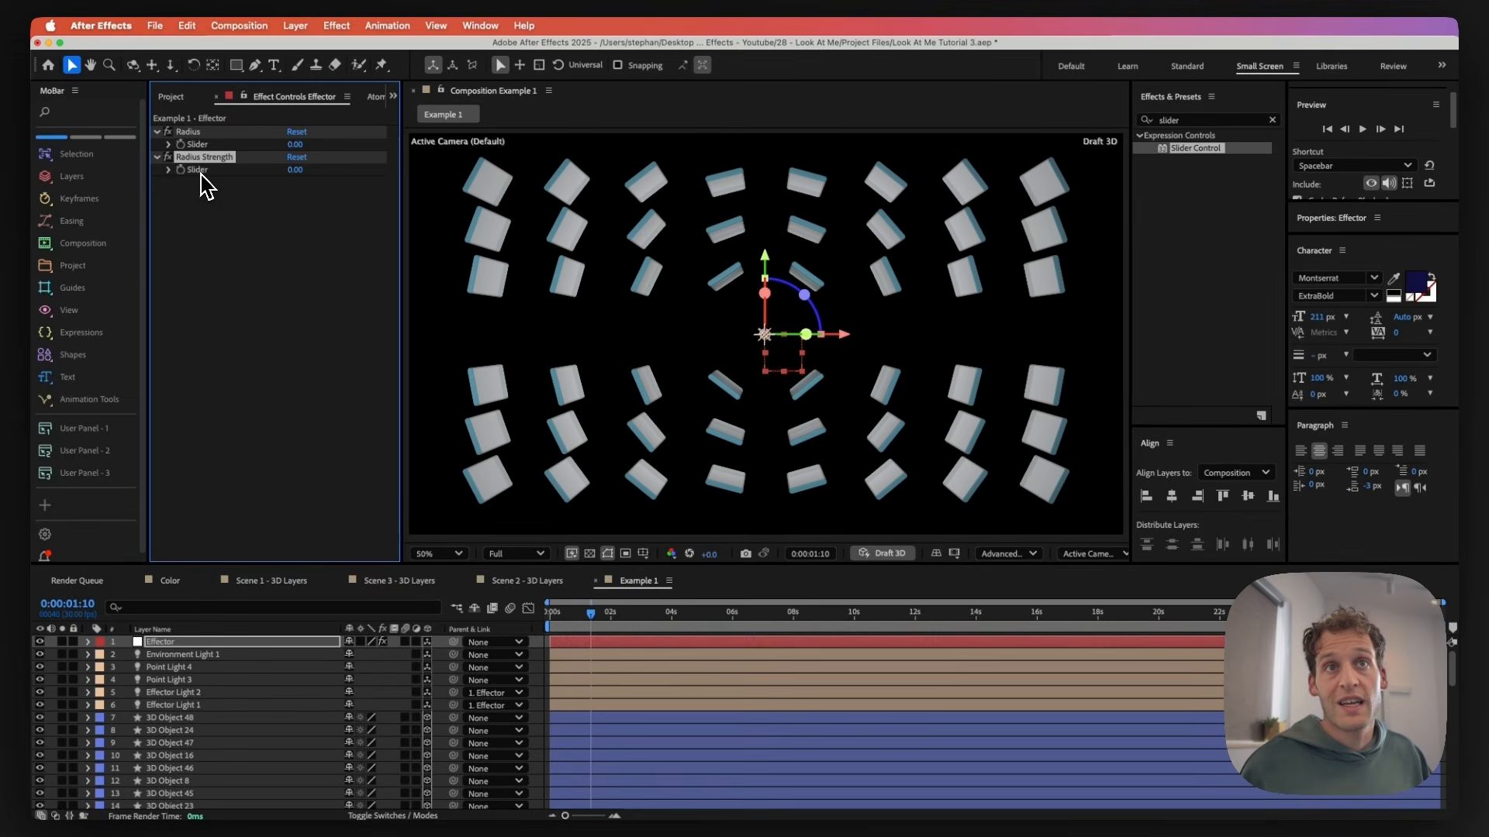
- Set the Effector's Radius slider to 500 and its Radius Strength slider to 300
{"action": "left_click", "coordinate": [295, 145]}
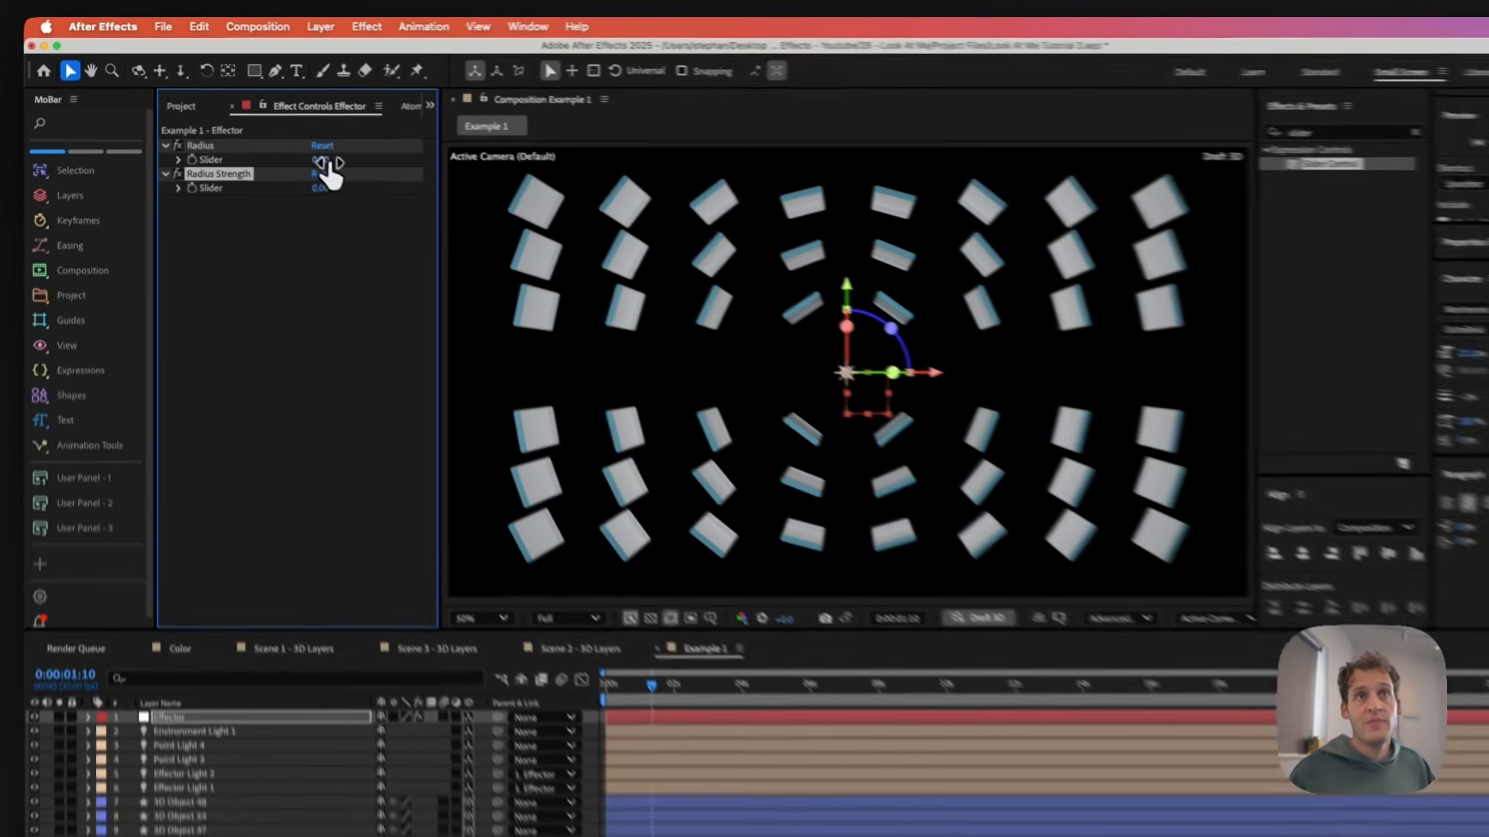
{"action": "type", "text": "10"}
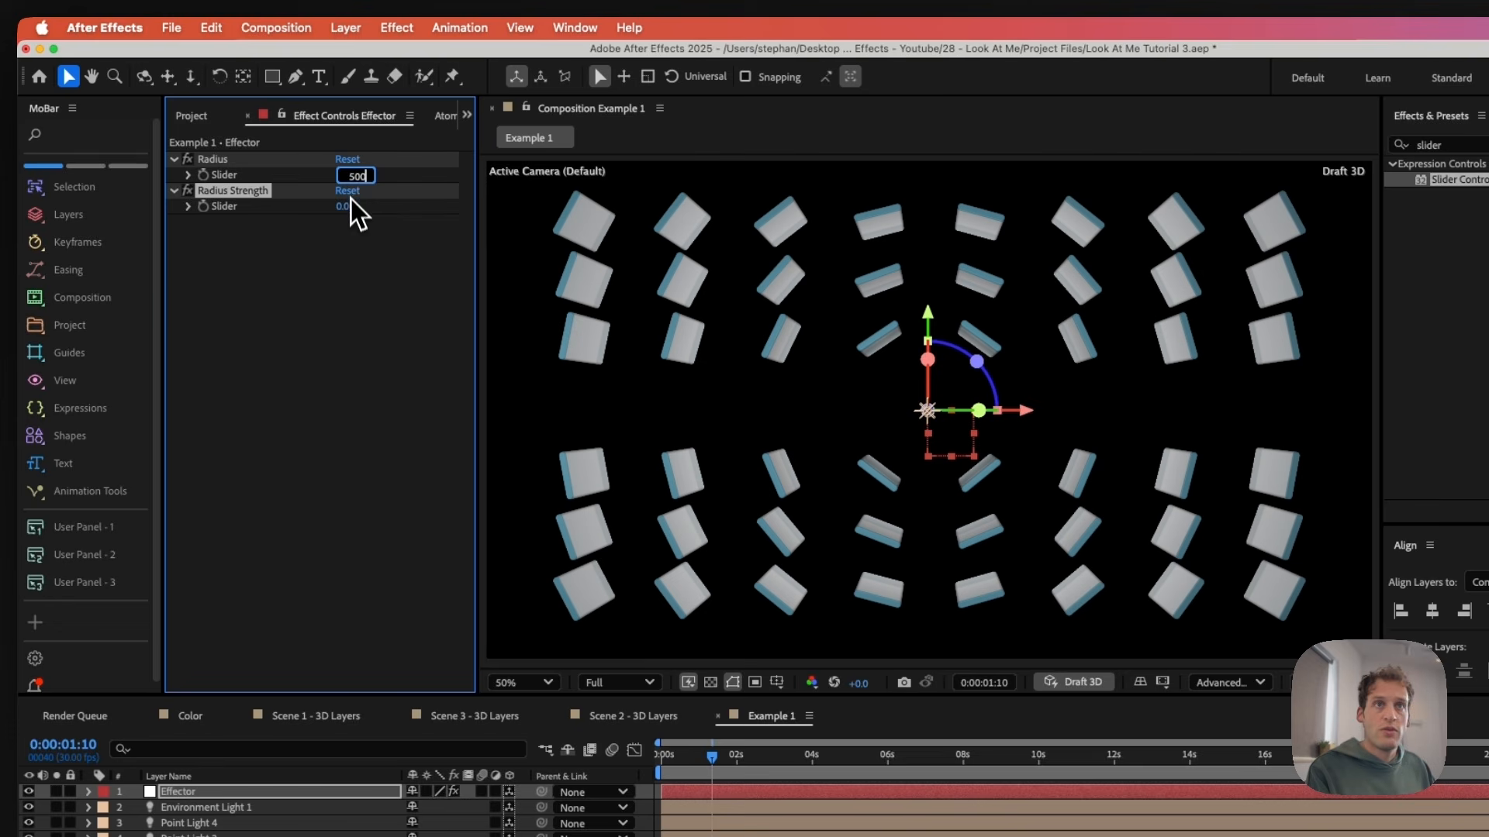
{"action": "left_click", "coordinate": [346, 211]}
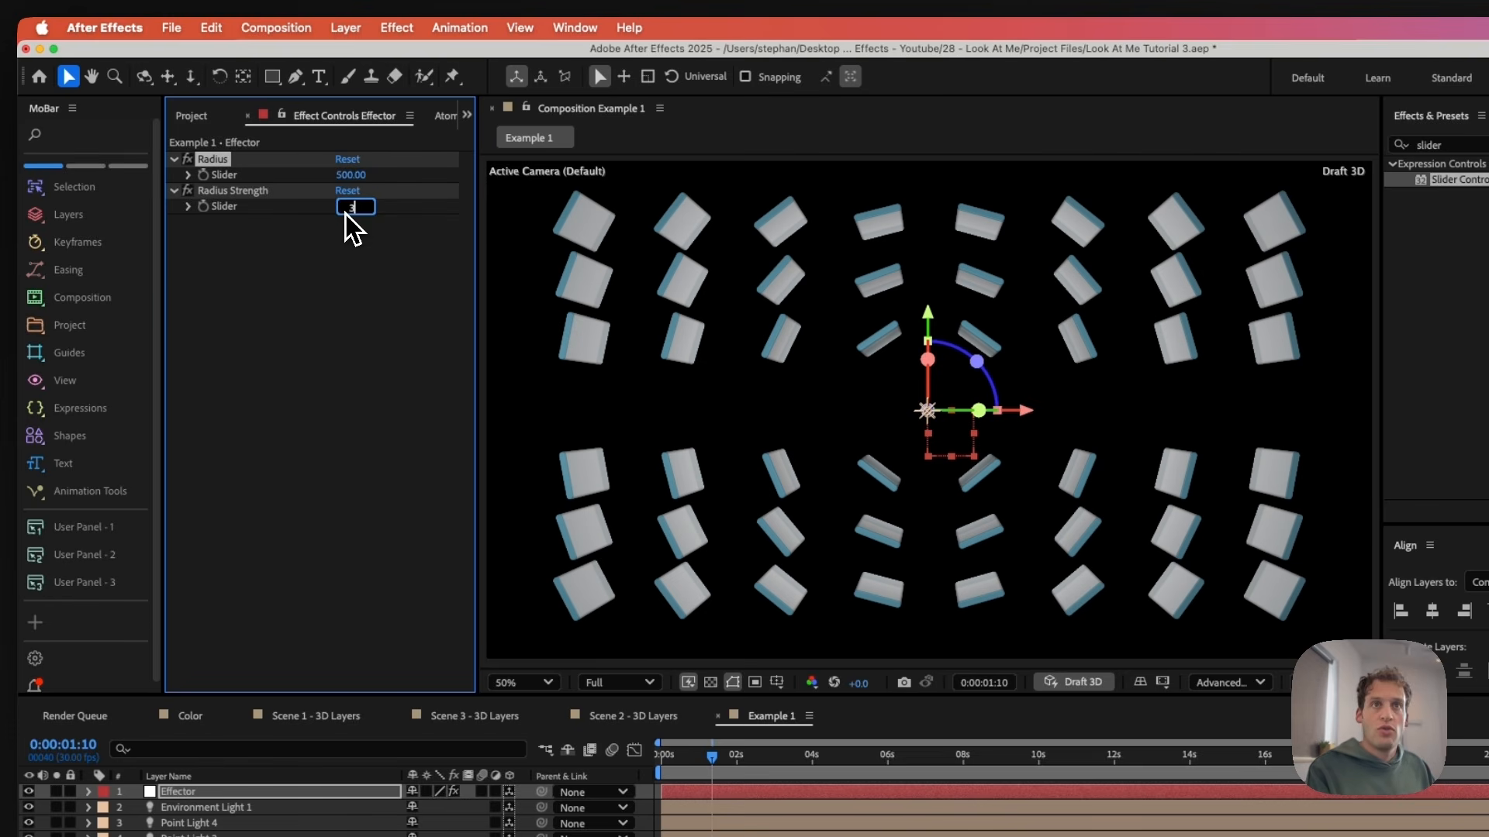
{"action": "key", "text": "Return"}
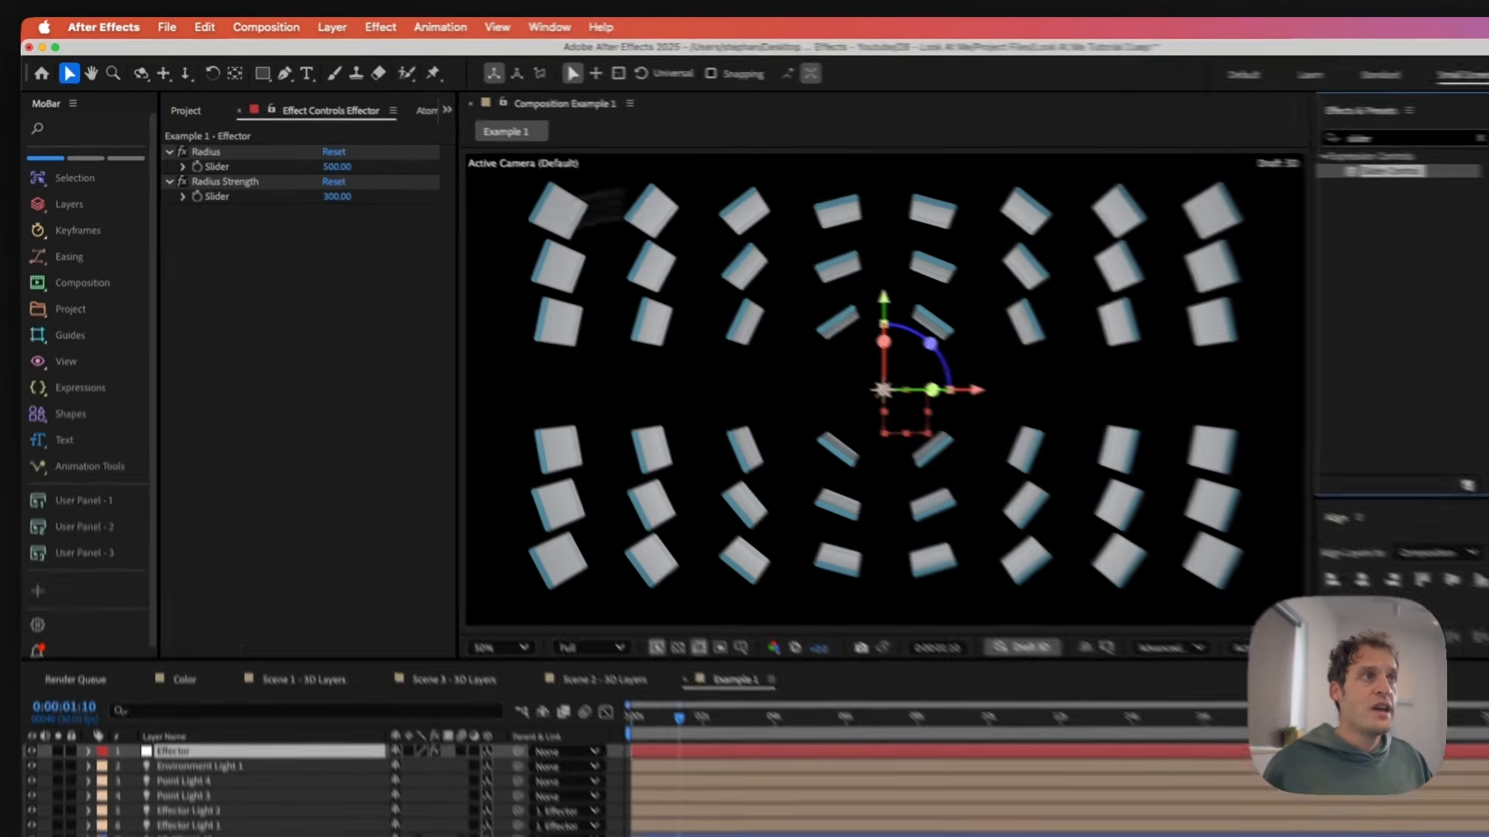
- Add a Color Control effect to the Effector null and rename it Color From
{"action": "double_click", "coordinate": [1431, 148]}
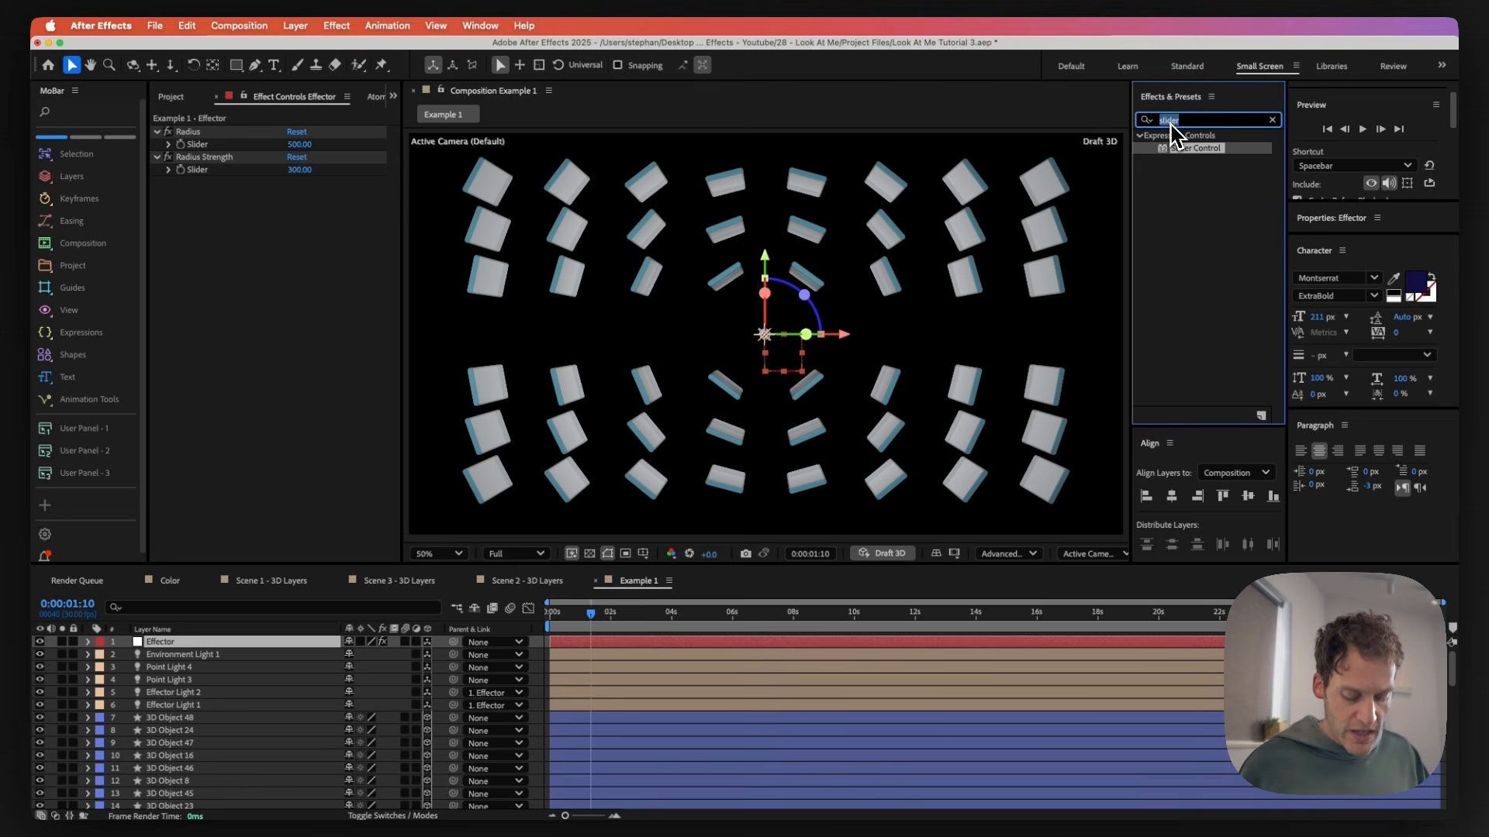
{"action": "type", "text": "c"}
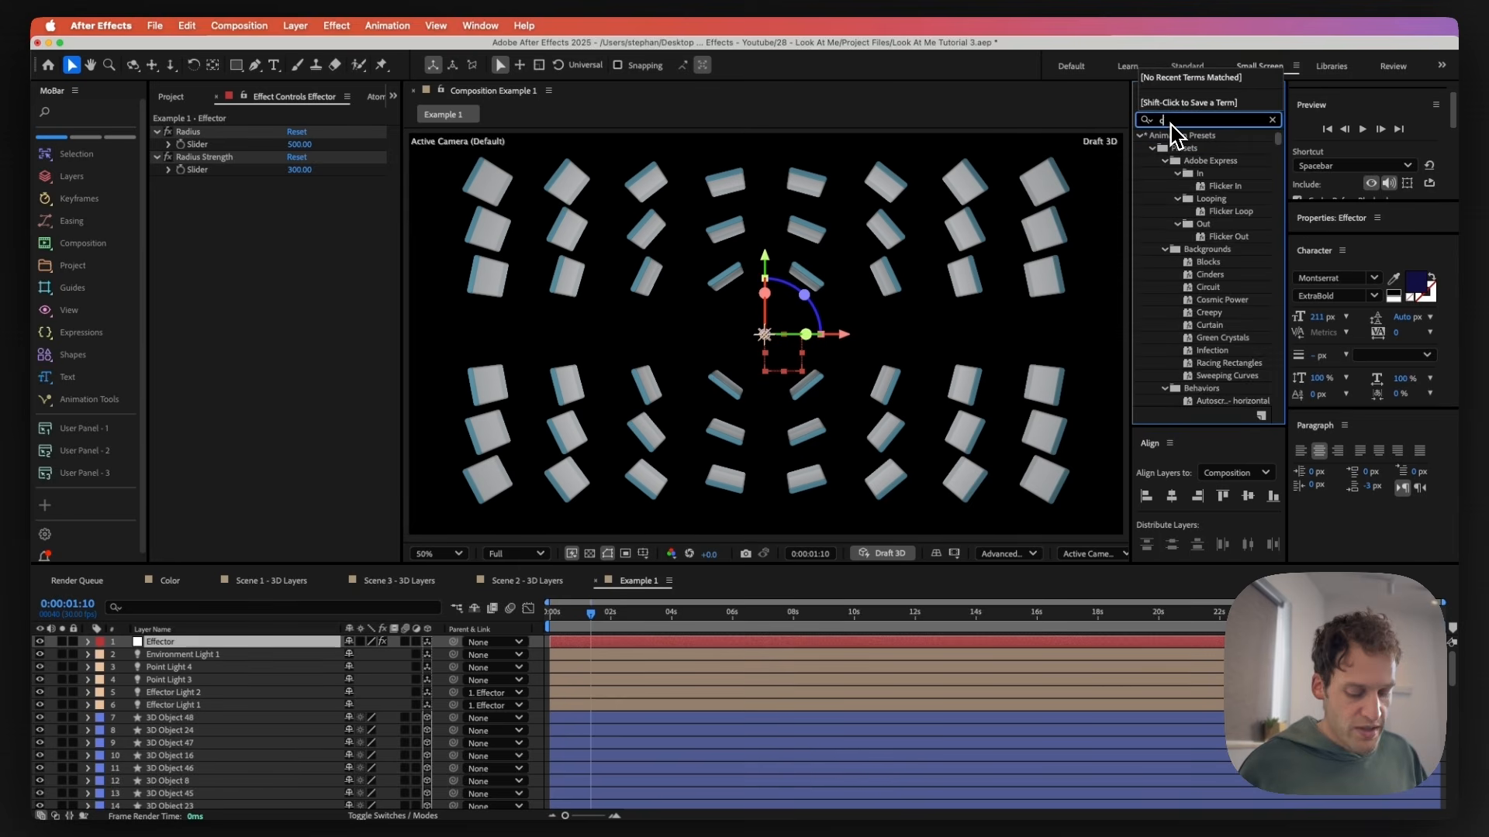
{"action": "type", "text": "olor con"}
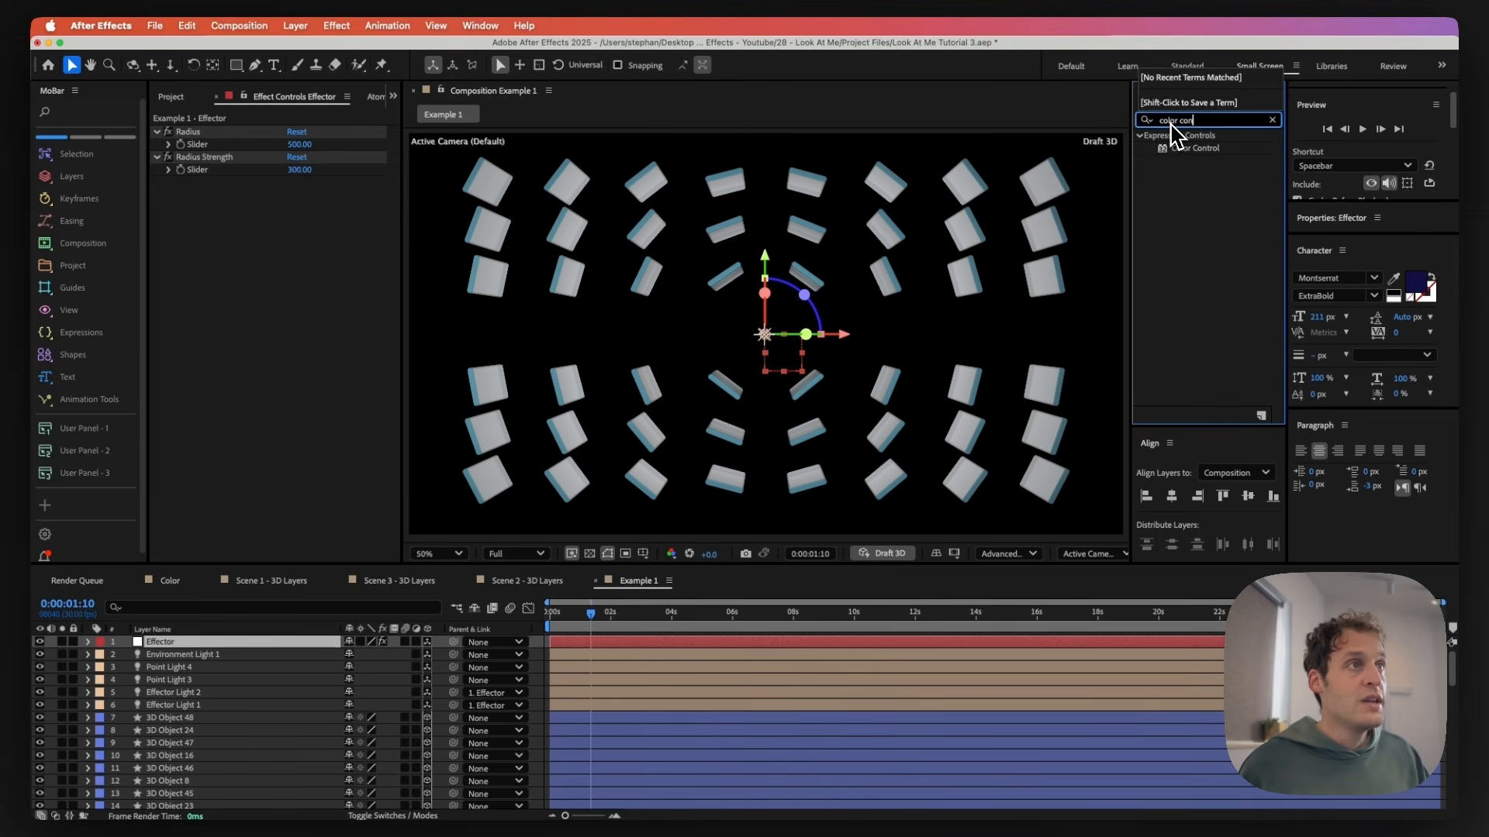
{"action": "left_click_drag", "start_coordinate": [1215, 150], "coordinate": [340, 297]}
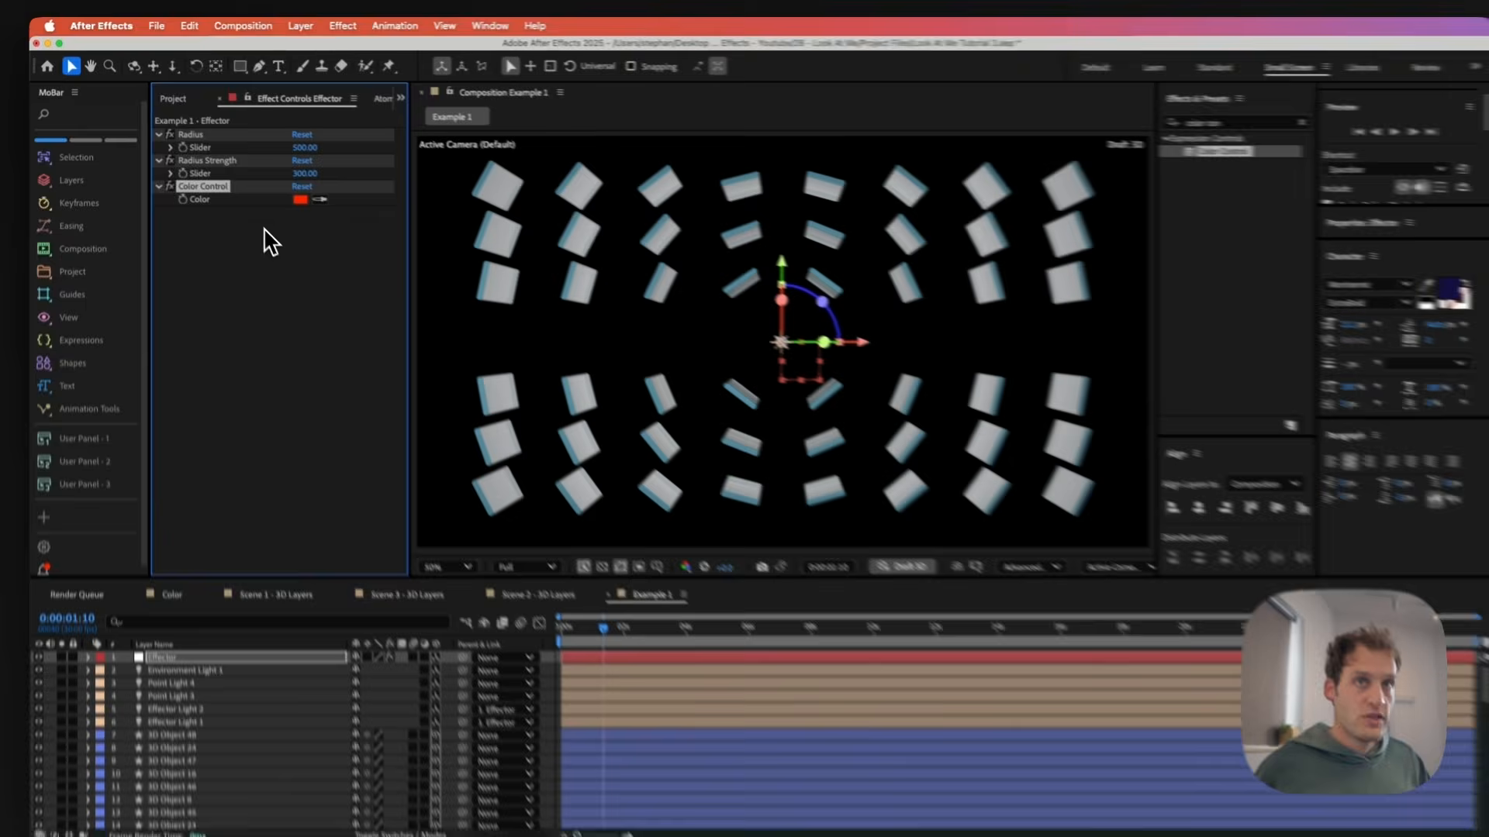
{"action": "key", "text": "Return"}
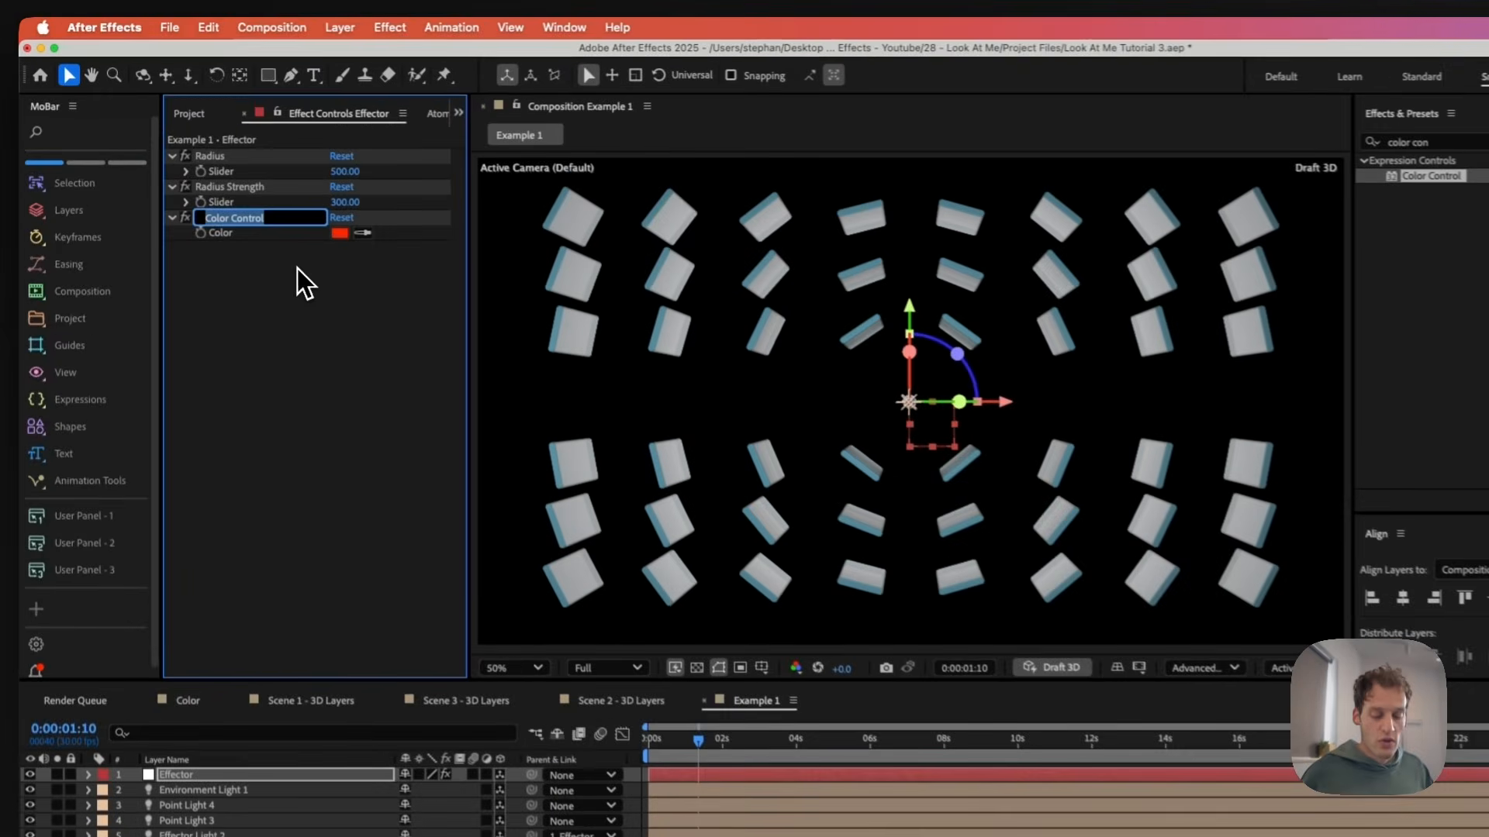
{"action": "type", "text": "Col"}
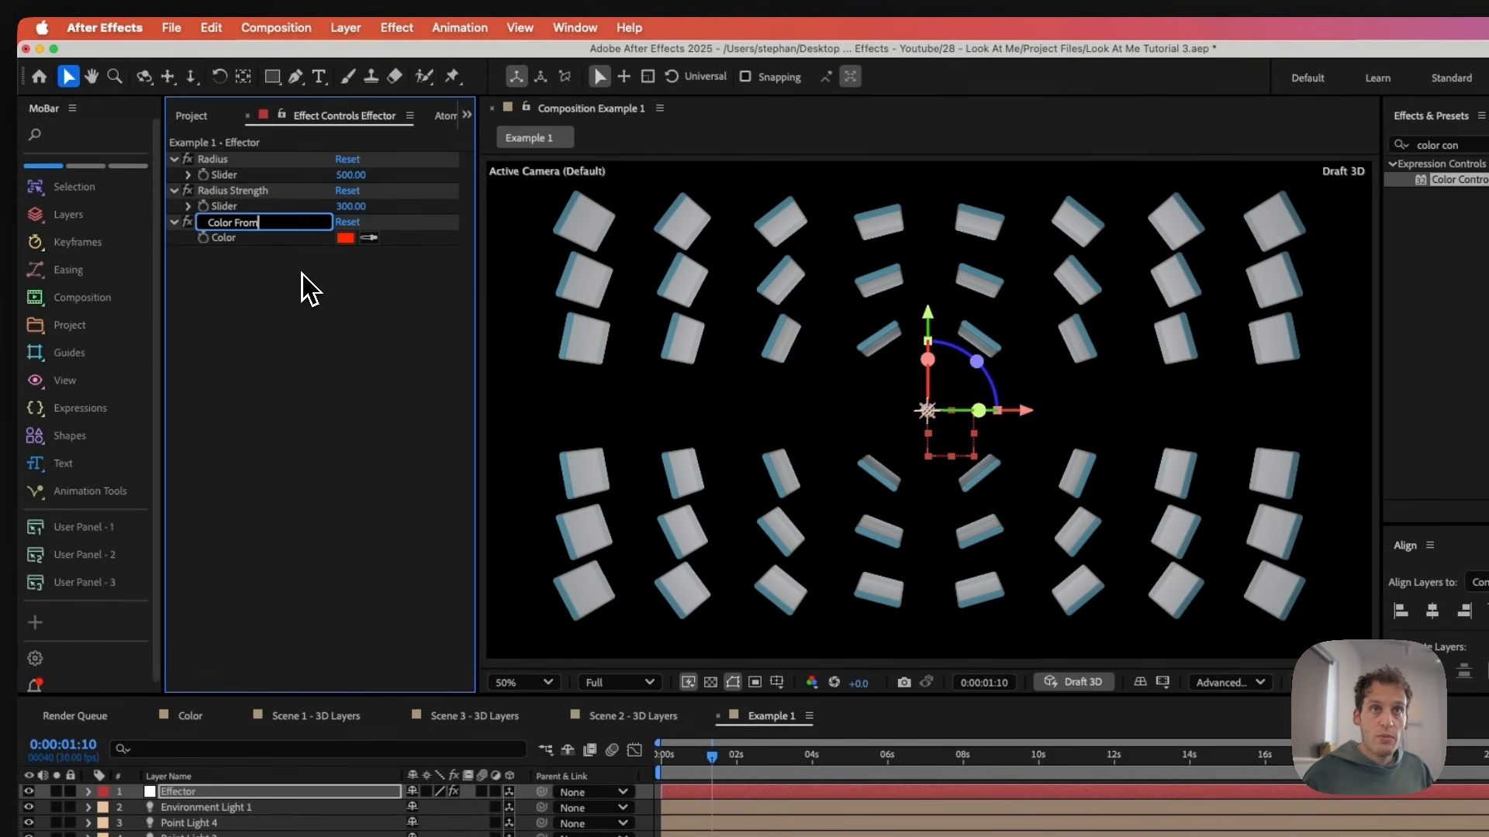
{"action": "key", "text": "Return"}
- Duplicate the Effector's Color From control and rename the copy Color To
{"action": "key", "text": "super+d"}
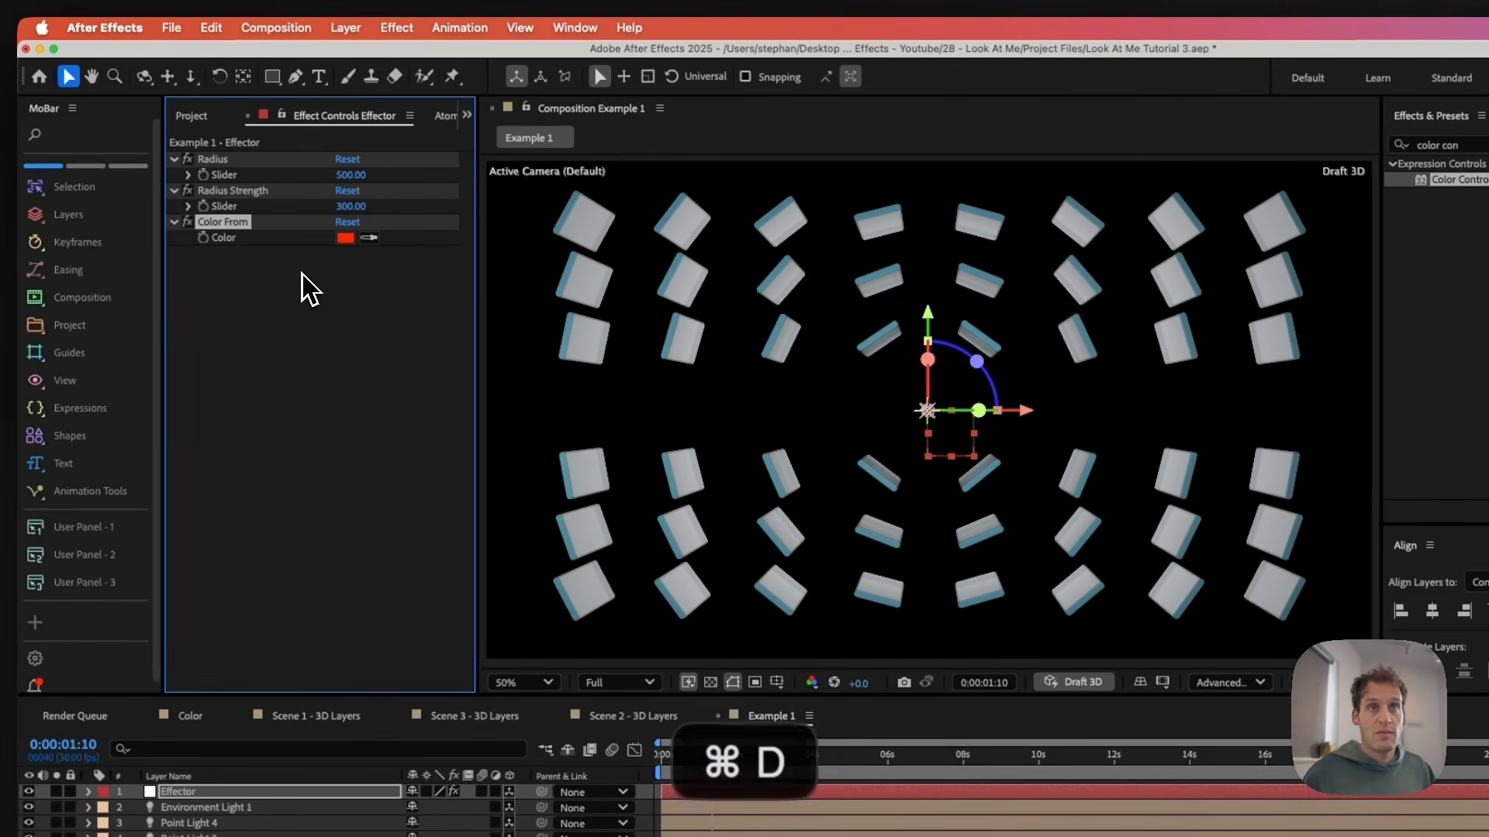
{"action": "key", "text": "Return"}
{"action": "type", "text": "Color To"}
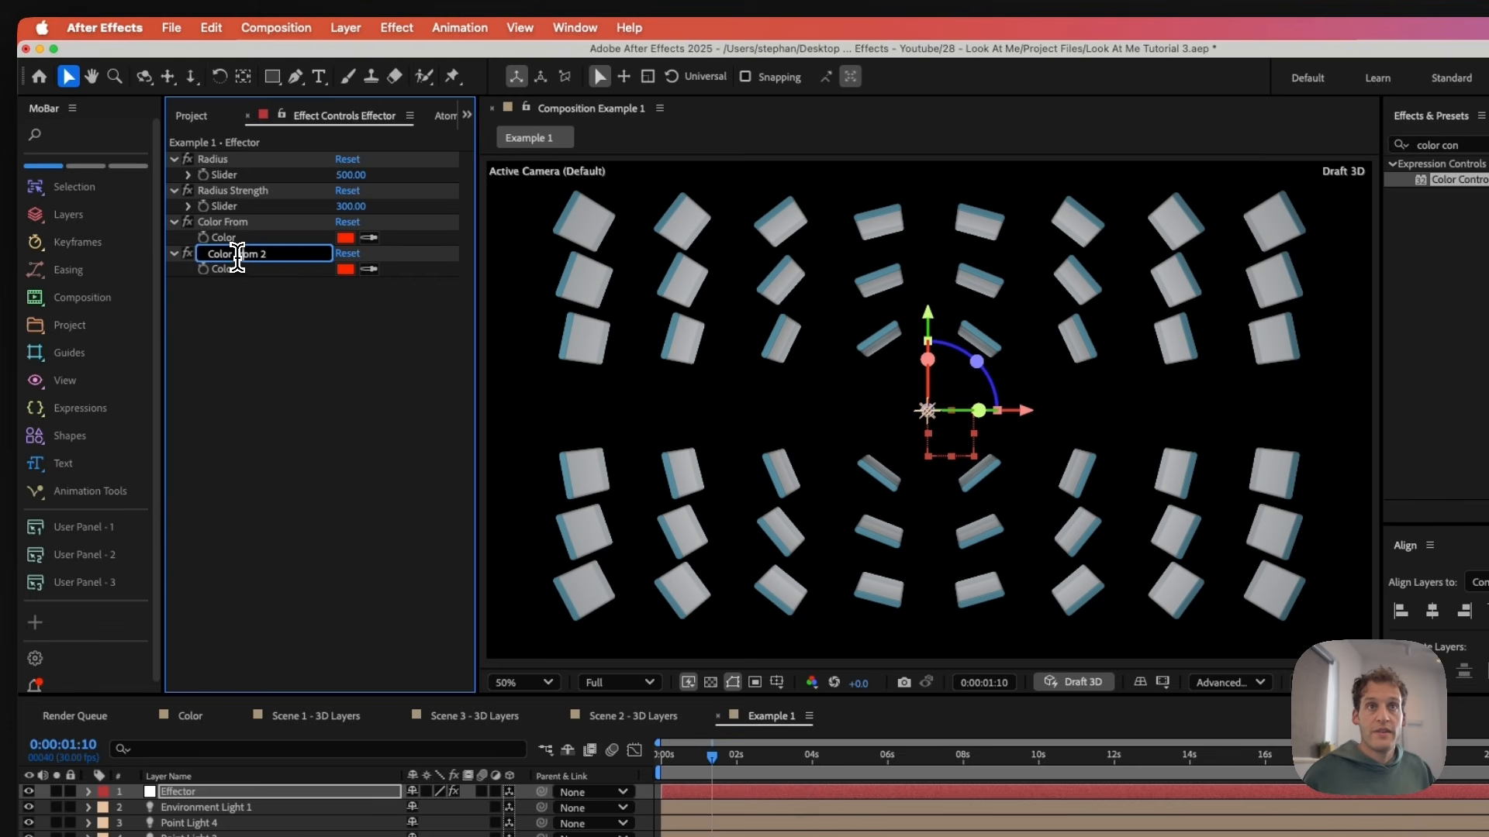
{"action": "key", "text": "Return"}
- Copy the Color Expression from the Proximity Expression document in Pages and apply it to 3D Object 31's Fill 1 Color in After Effects
{"action": "key", "text": "super+c"}
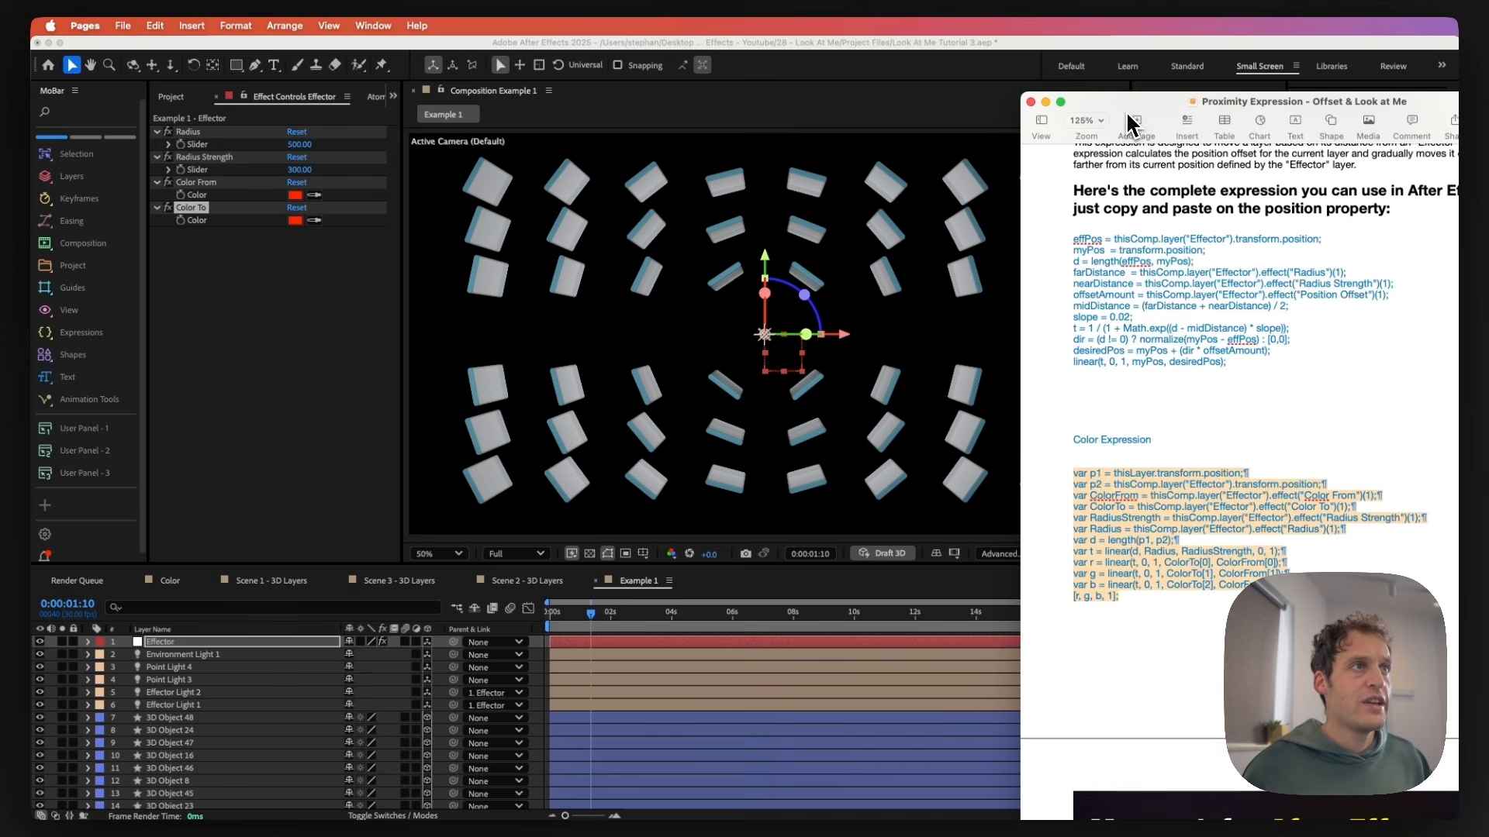
{"action": "left_click_drag", "start_coordinate": [1126, 114], "coordinate": [1457, 98]}
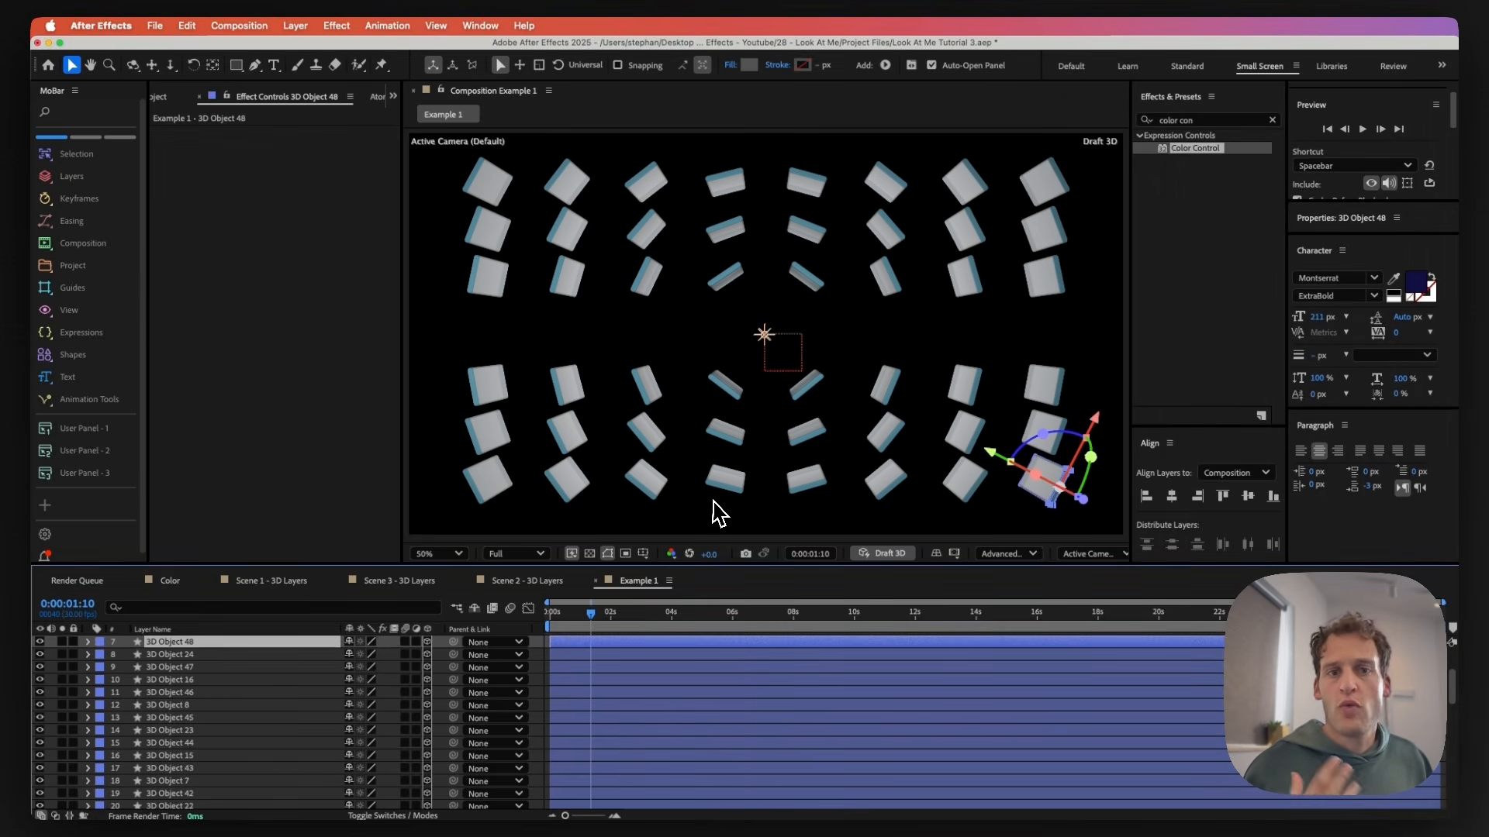
{"action": "left_click", "coordinate": [799, 399]}
{"action": "scroll", "coordinate": [271, 710], "scroll_direction": "down", "scroll_amount": 10}
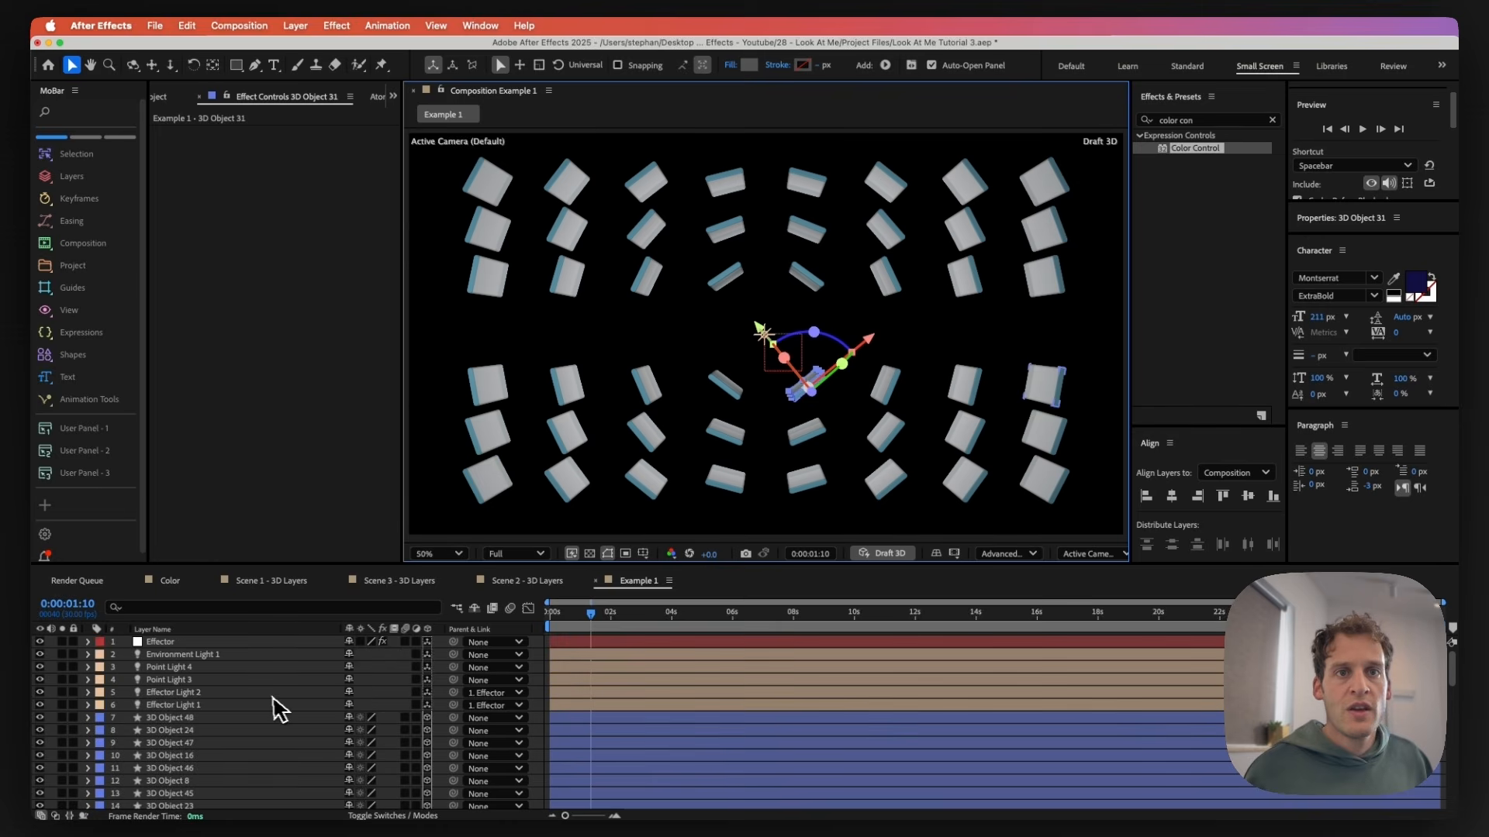
{"action": "scroll", "coordinate": [264, 721], "scroll_direction": "up", "scroll_amount": 1}
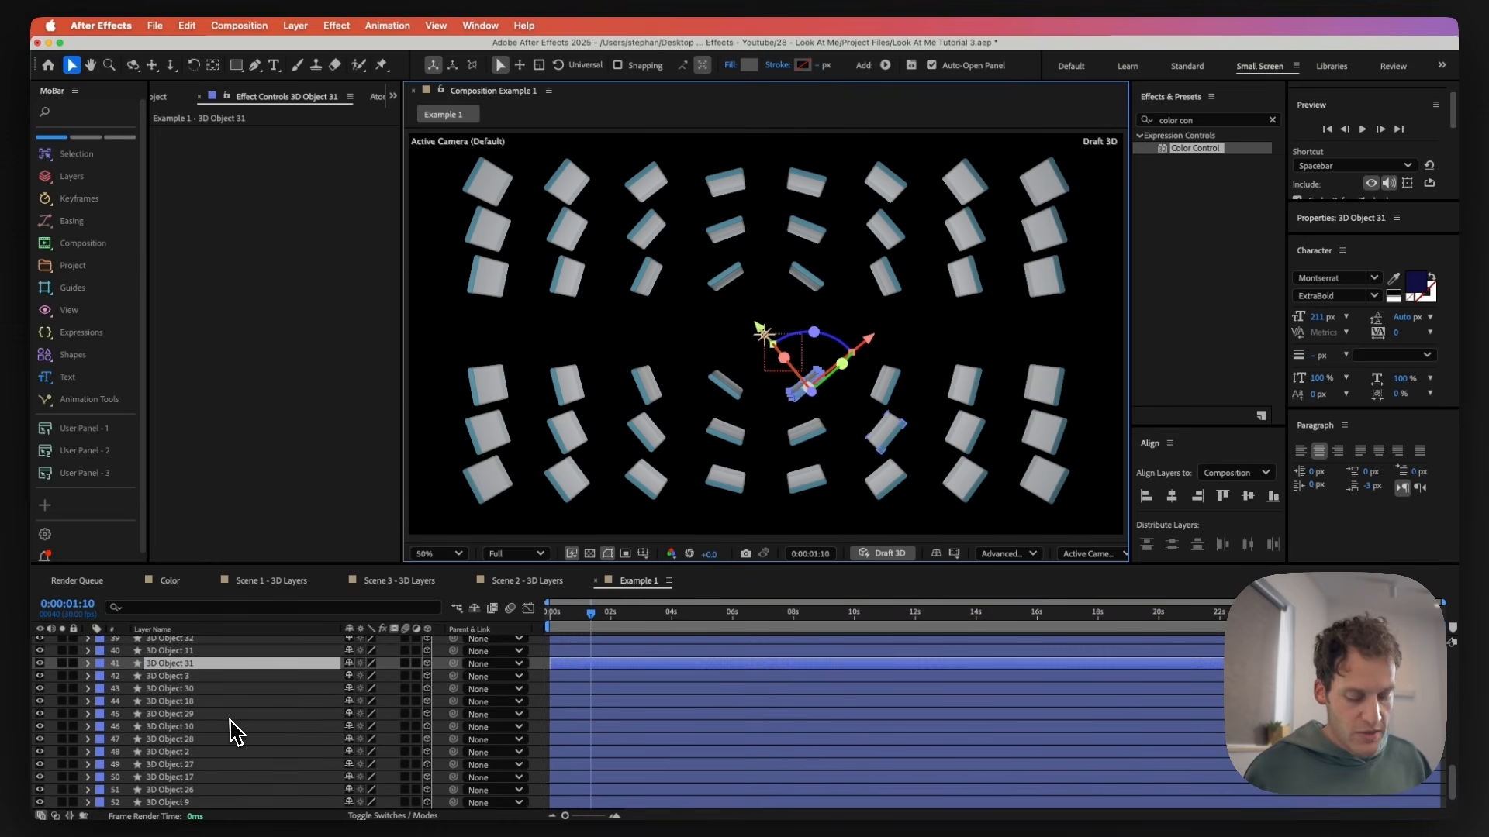
{"action": "key", "text": "u"}
{"action": "key", "text": "u"}
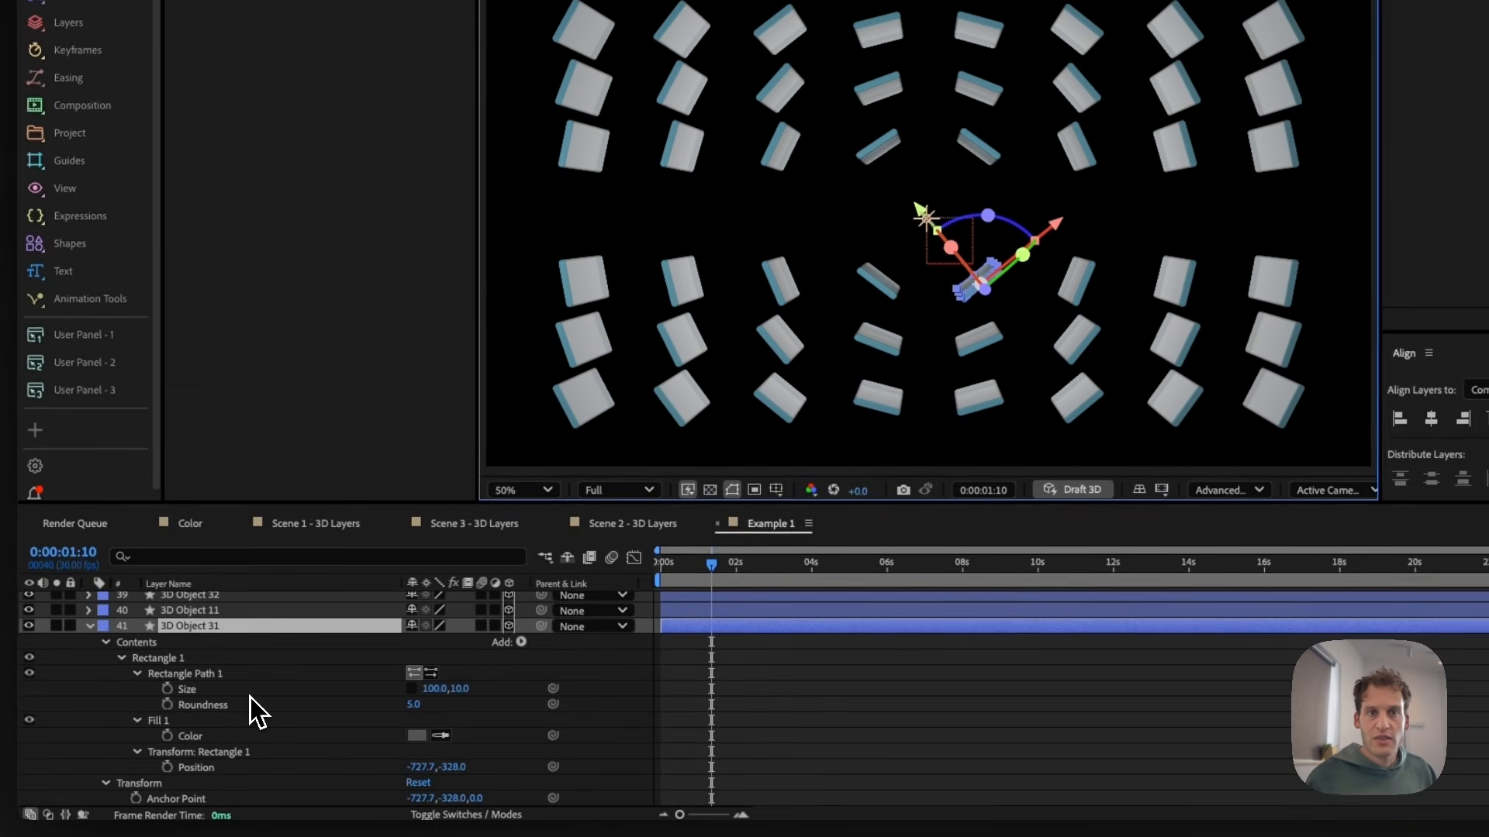
{"action": "left_click", "coordinate": [200, 738]}
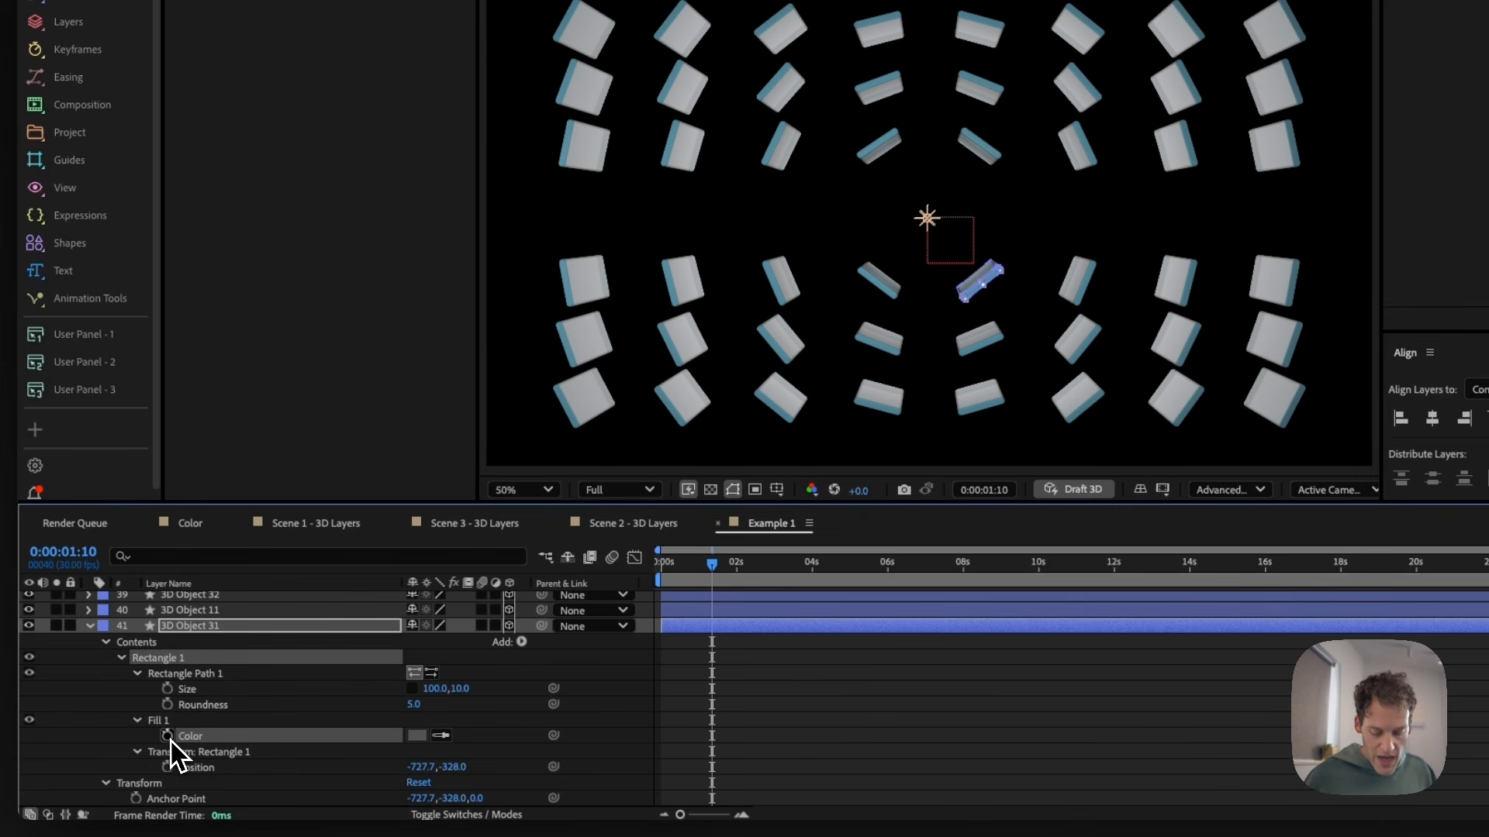
{"action": "left_click", "coordinate": [167, 737], "text": "alt"}
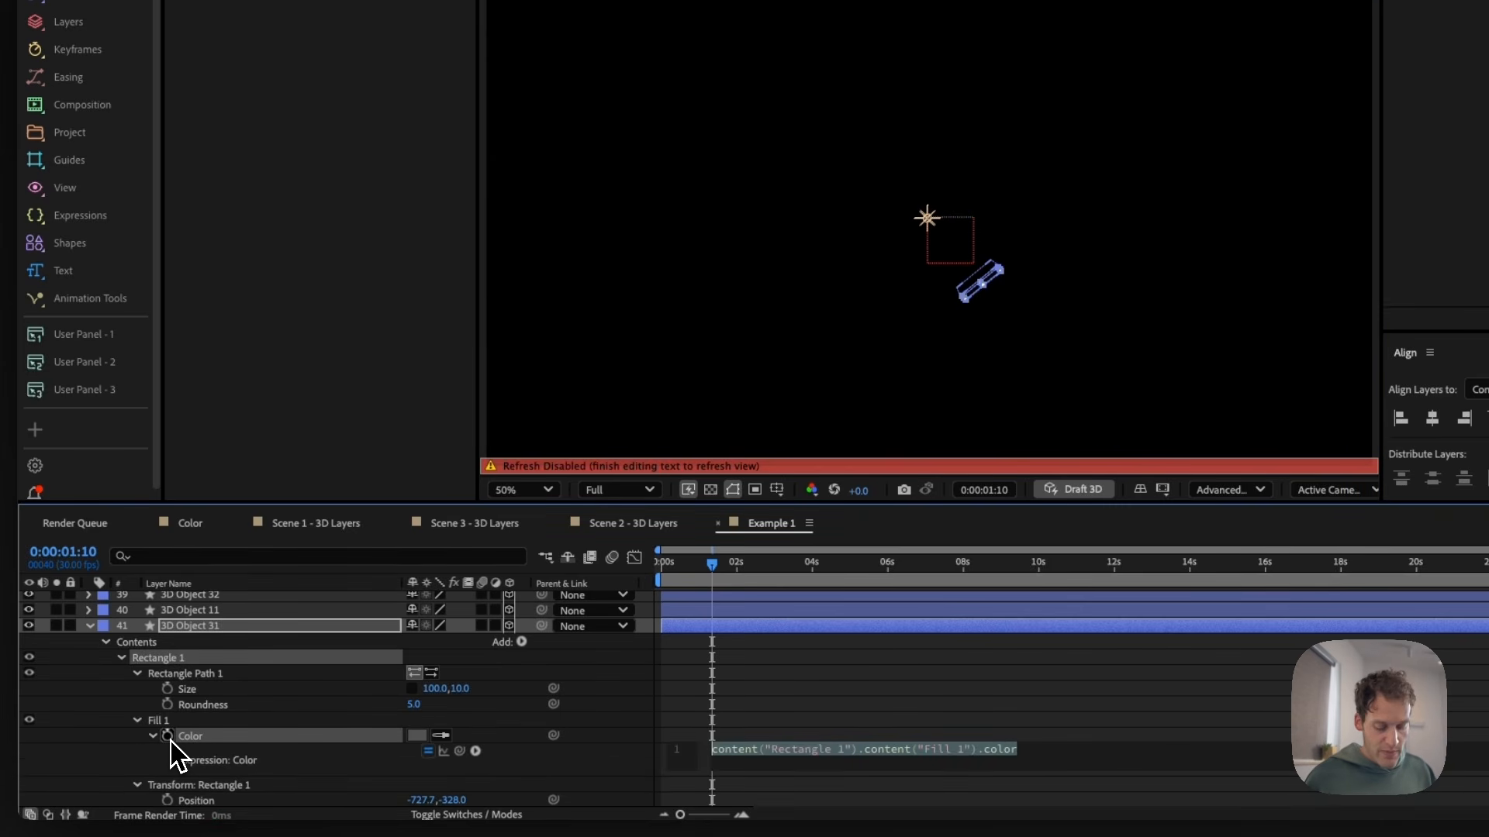
{"action": "key", "text": "cmd+v"}
{"action": "left_click", "coordinate": [511, 738]}
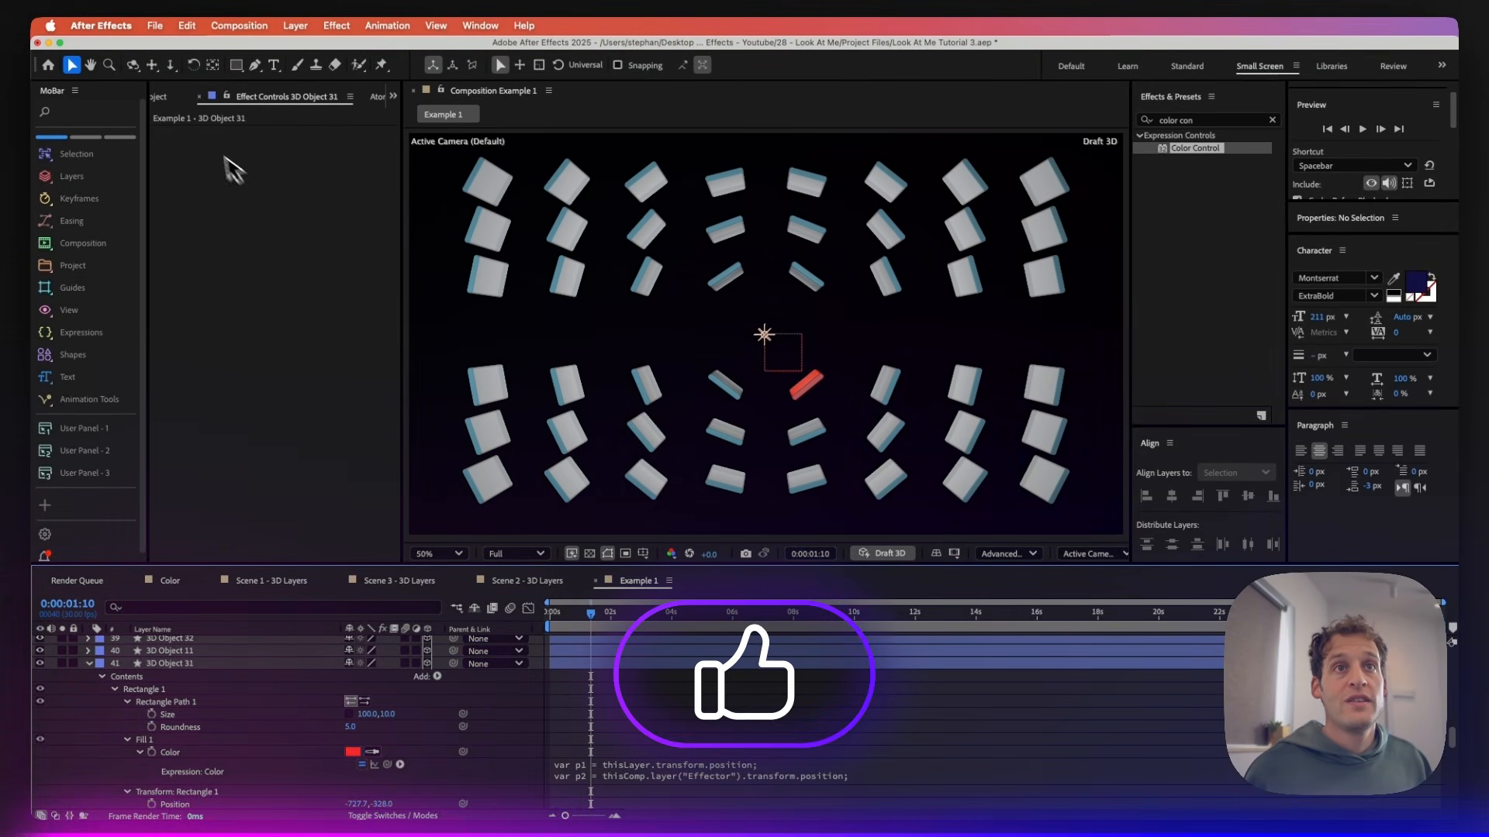
- Select the Effector null to bring up its radius and color controls
{"action": "scroll", "coordinate": [189, 680], "scroll_direction": "up", "scroll_amount": 10}
{"action": "scroll", "coordinate": [190, 680], "scroll_direction": "up", "scroll_amount": 2}
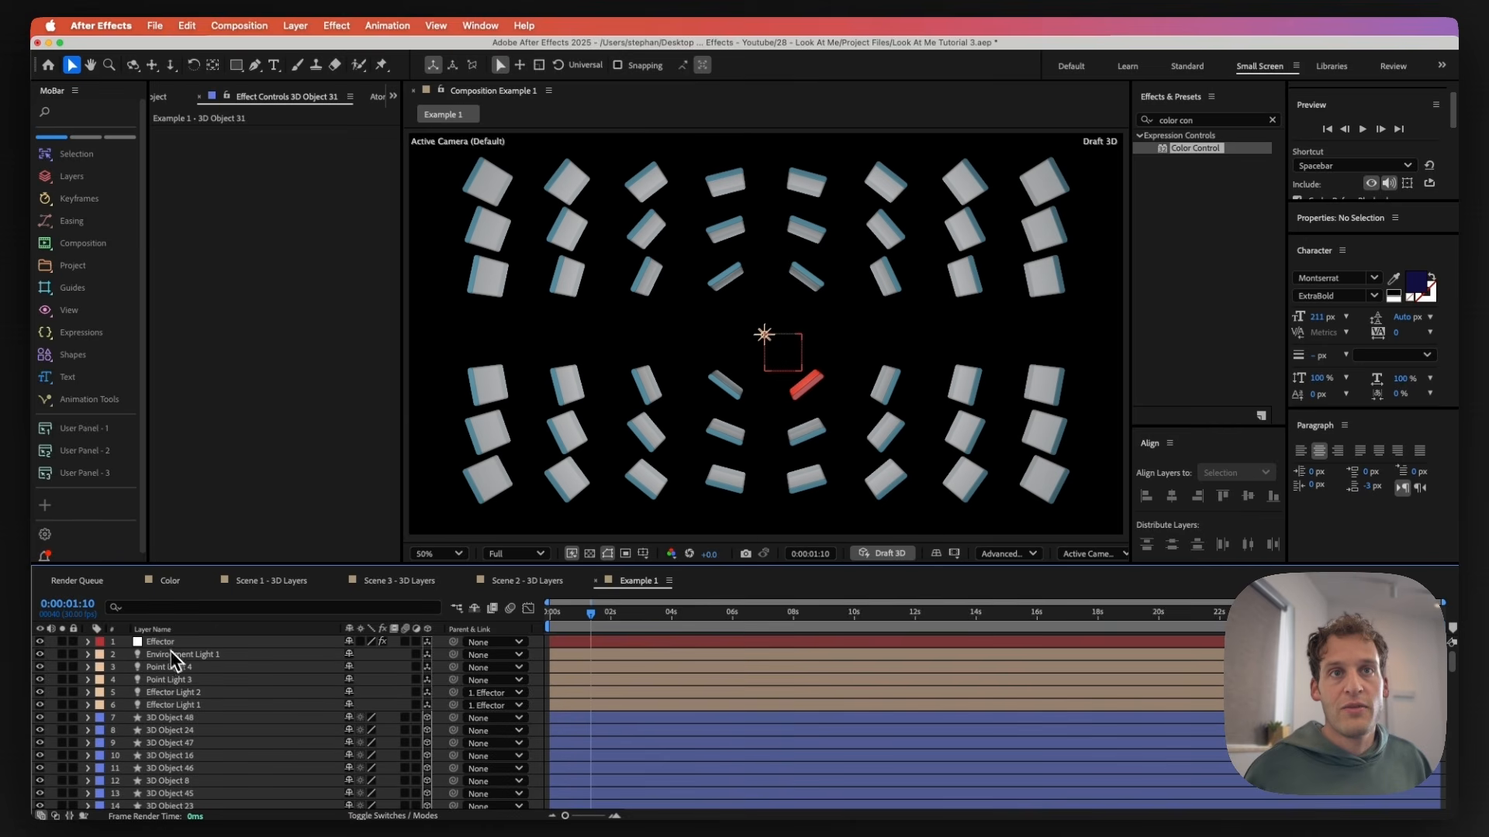
{"action": "left_click", "coordinate": [174, 642]}
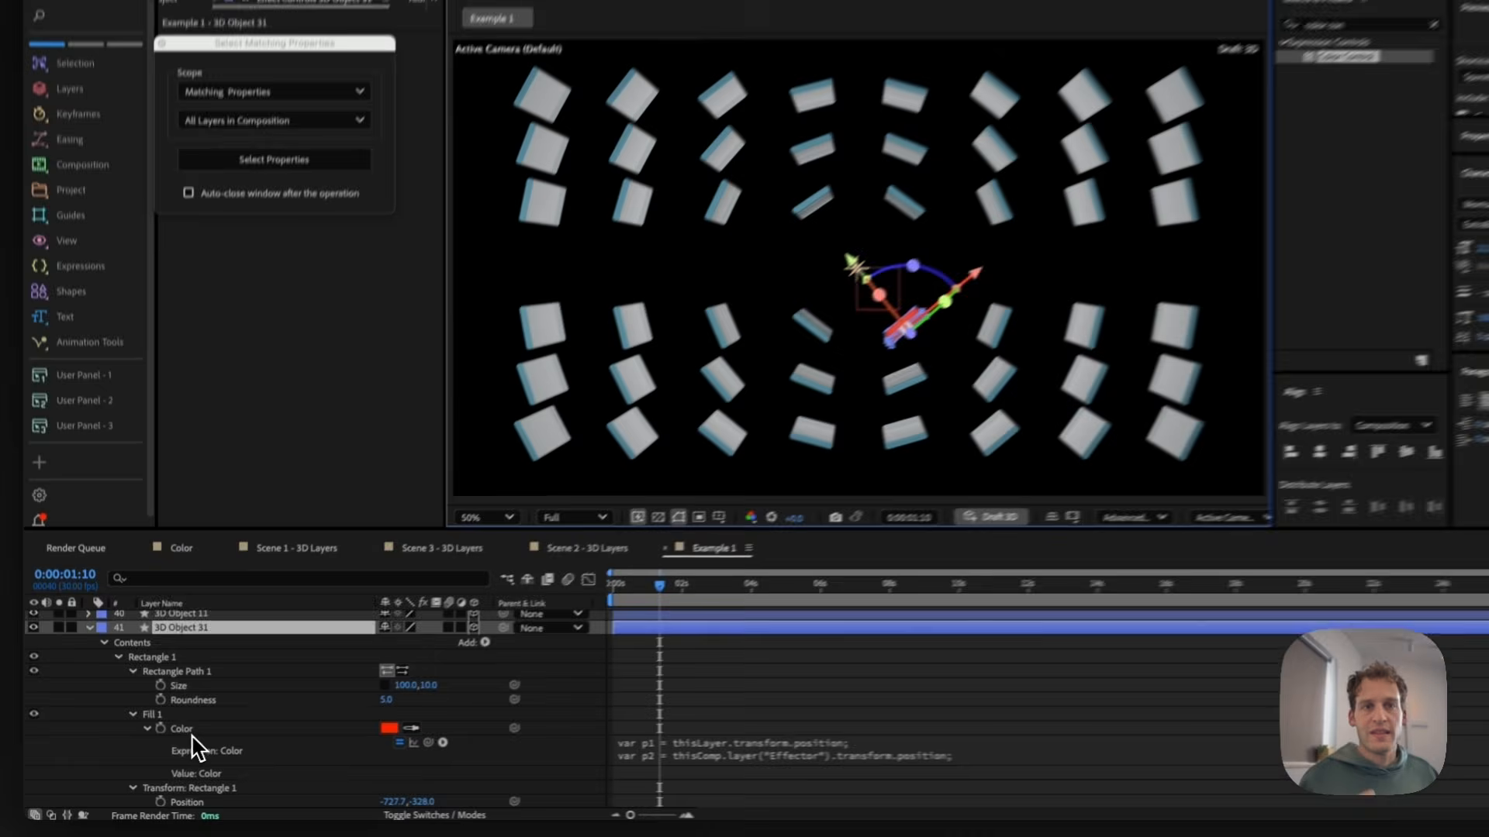
{"action": "left_click", "coordinate": [158, 743]}
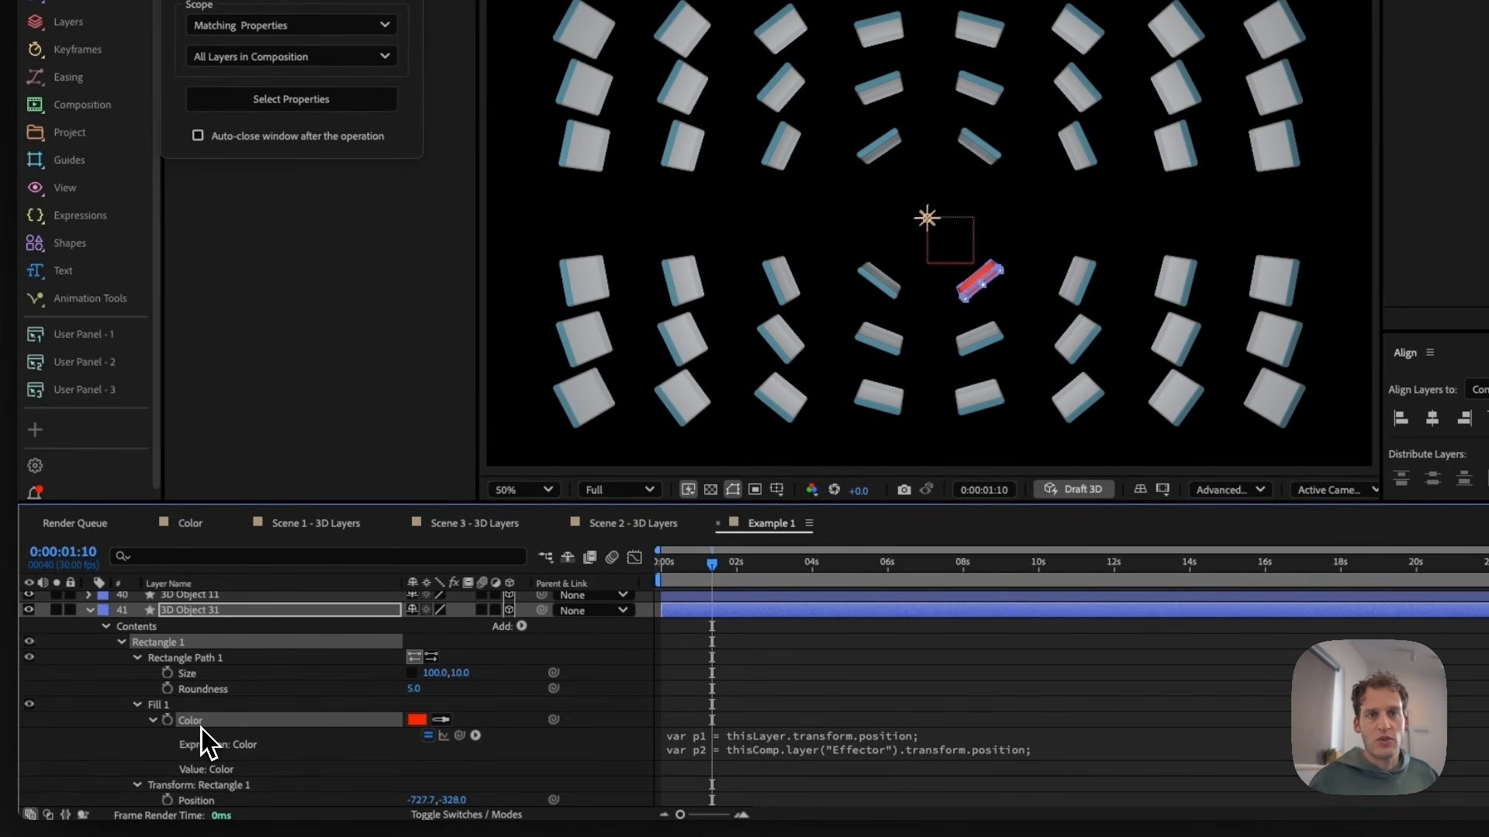
{"action": "right_click", "coordinate": [203, 740]}
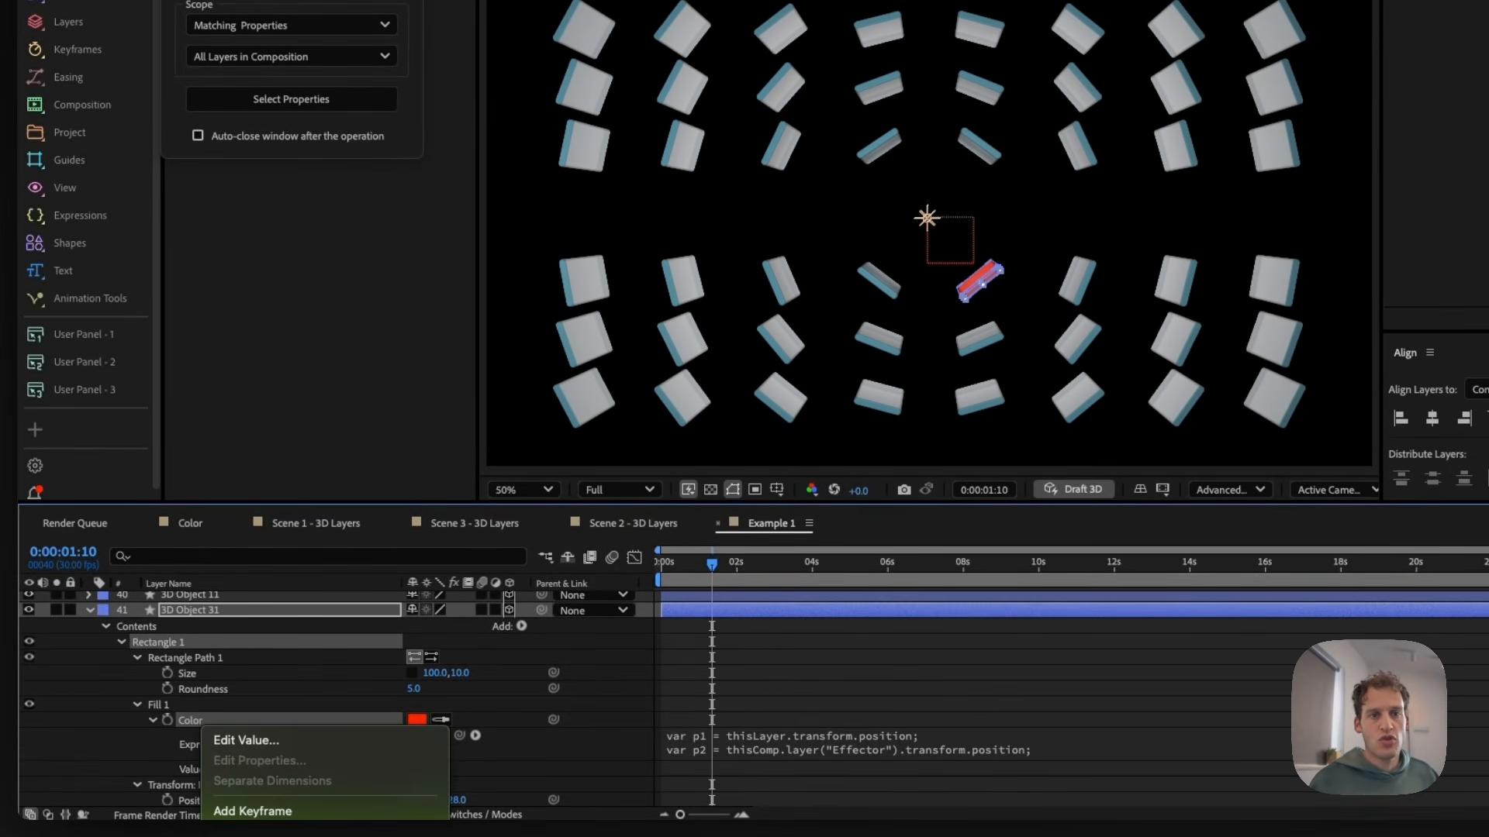
{"action": "key", "text": "Escape"}
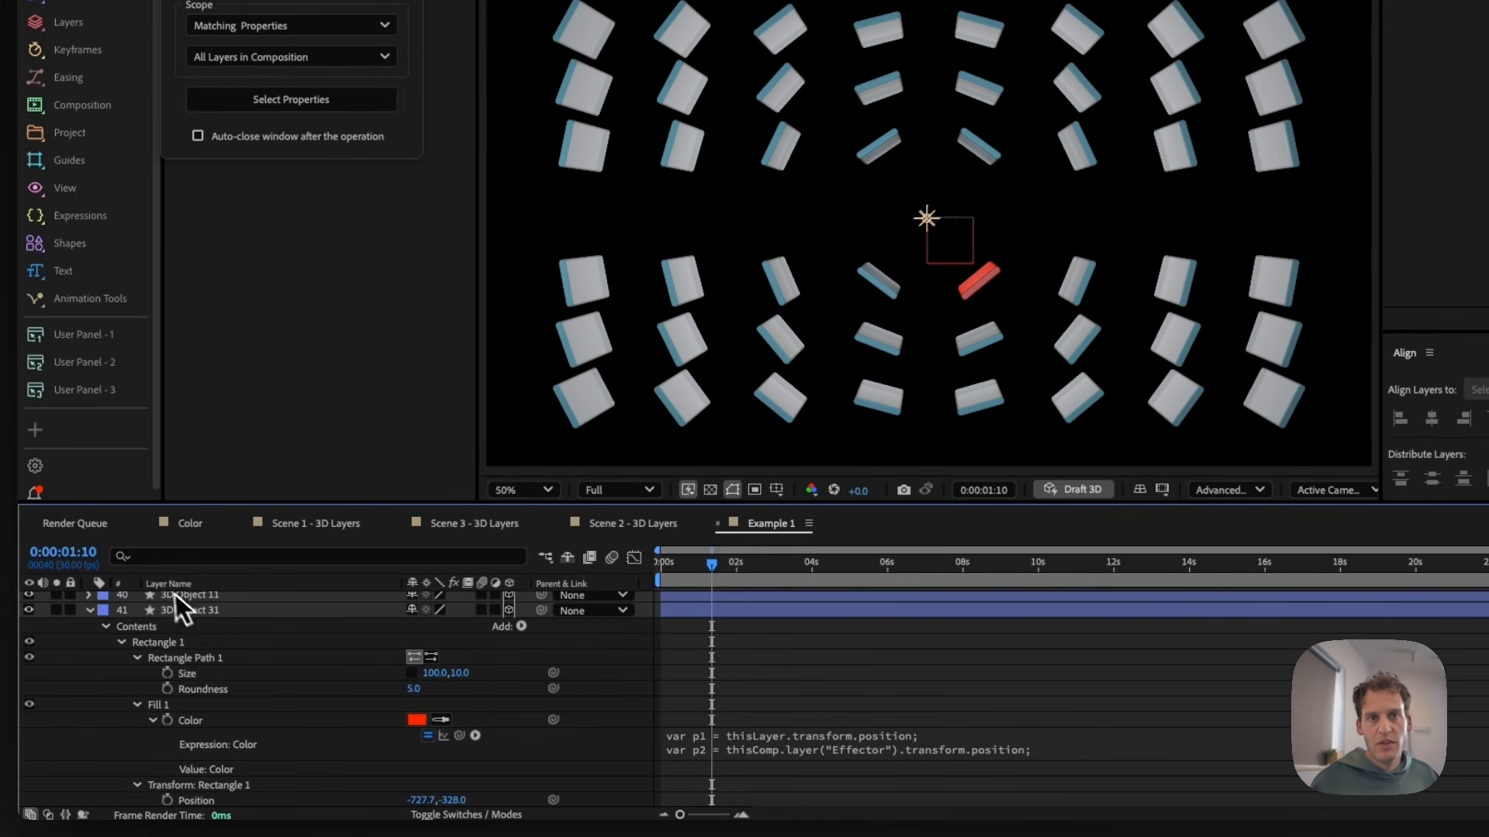
- Filter the timeline by "color" and select the Fill 1 Color property of both 3D Object 24 and 3D Object 47
{"action": "left_click", "coordinate": [164, 555]}
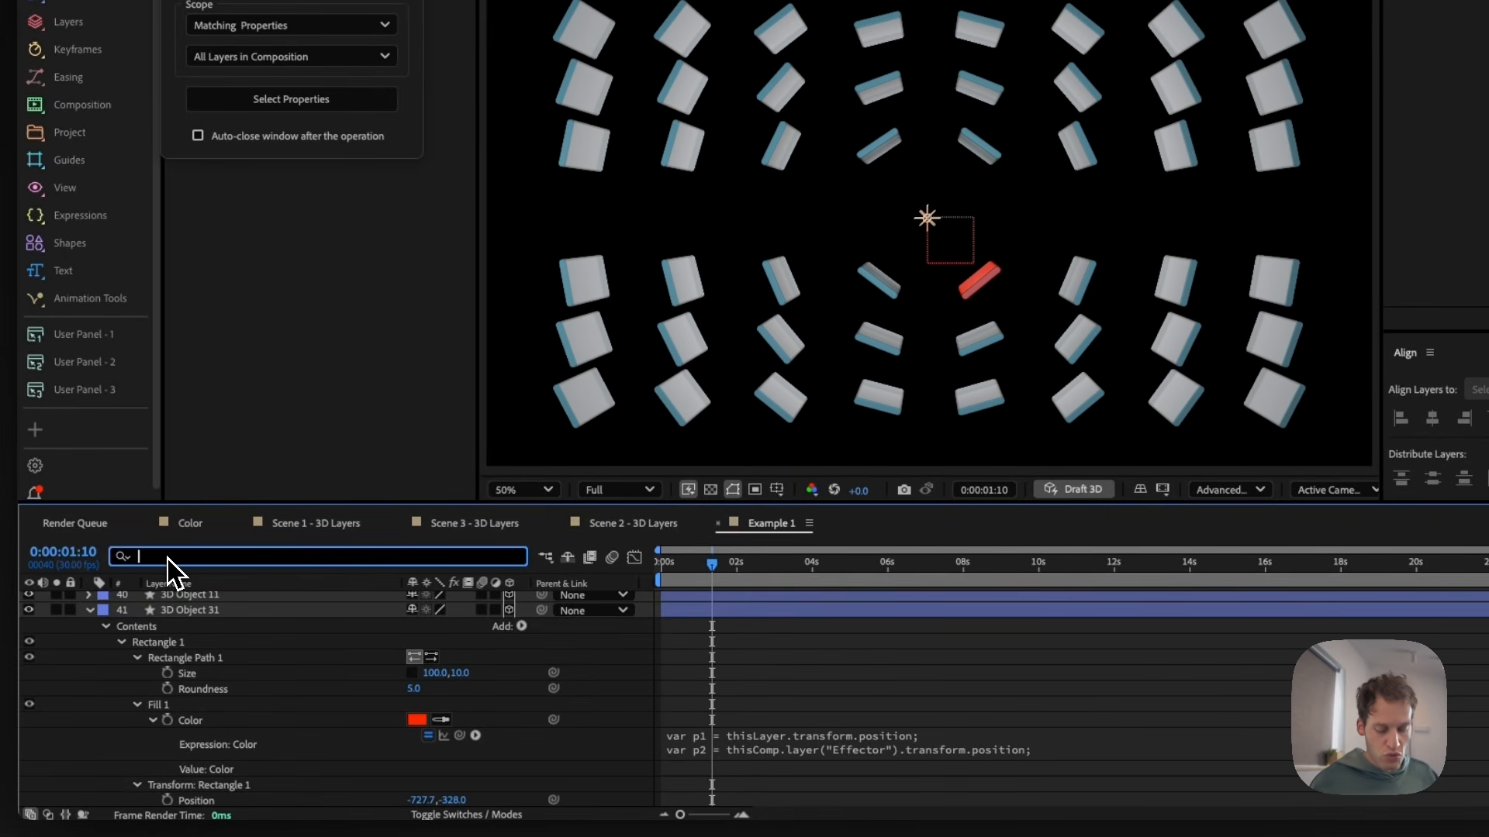
{"action": "type", "text": "color"}
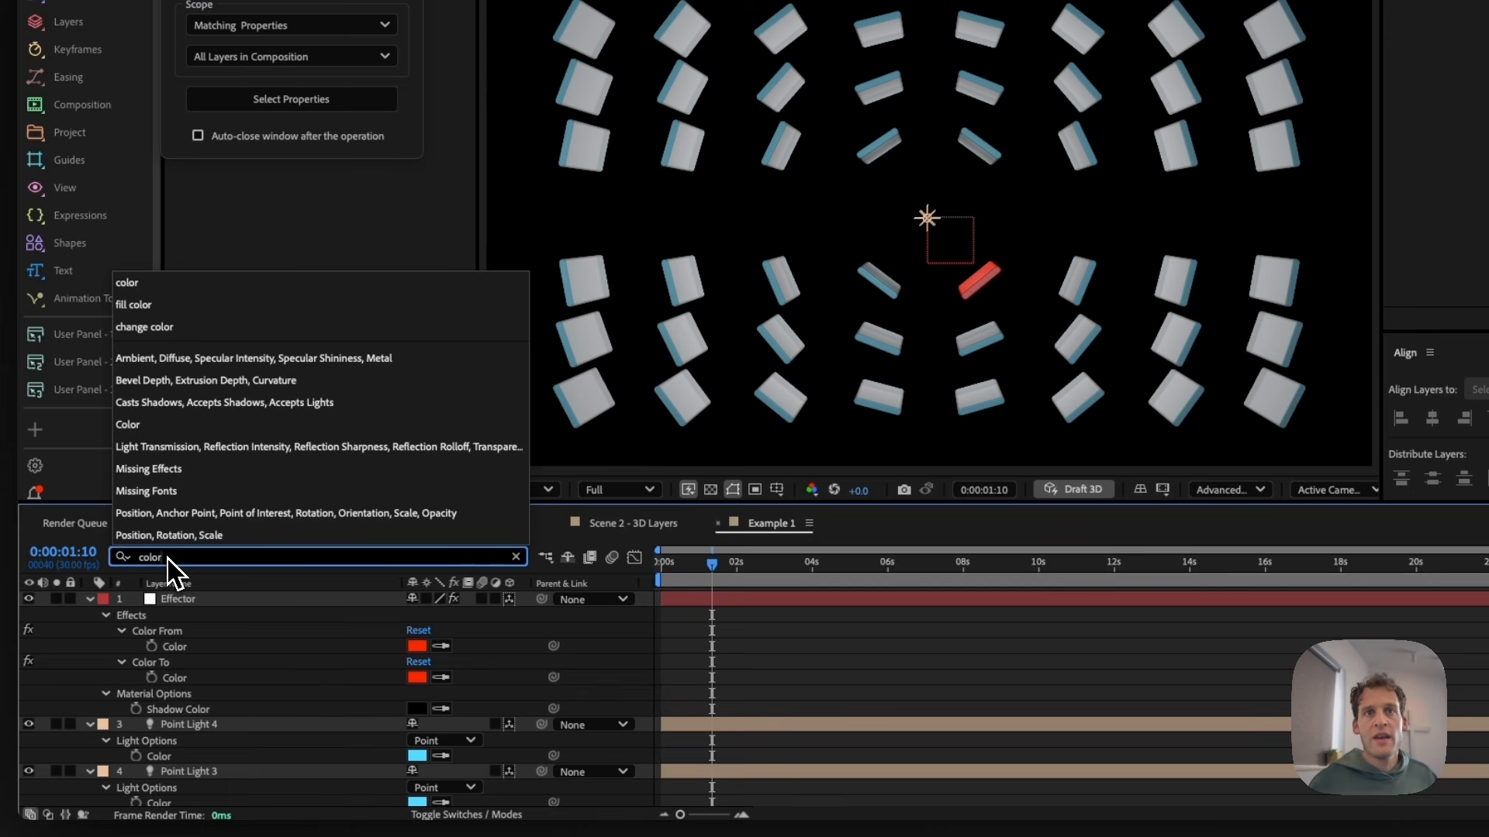
{"action": "key", "text": "Return"}
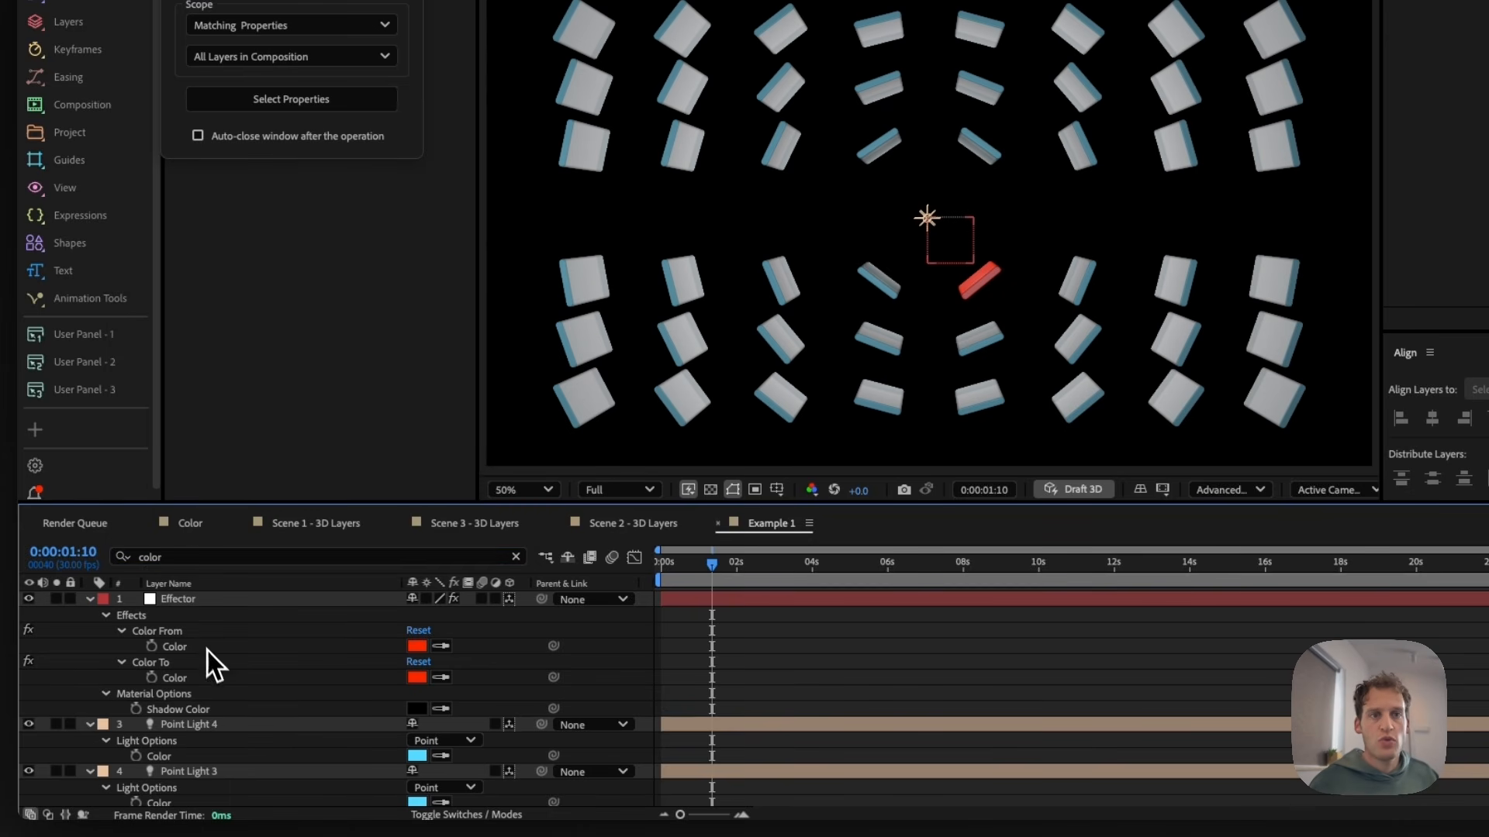
{"action": "scroll", "coordinate": [210, 665], "scroll_direction": "down", "scroll_amount": 10}
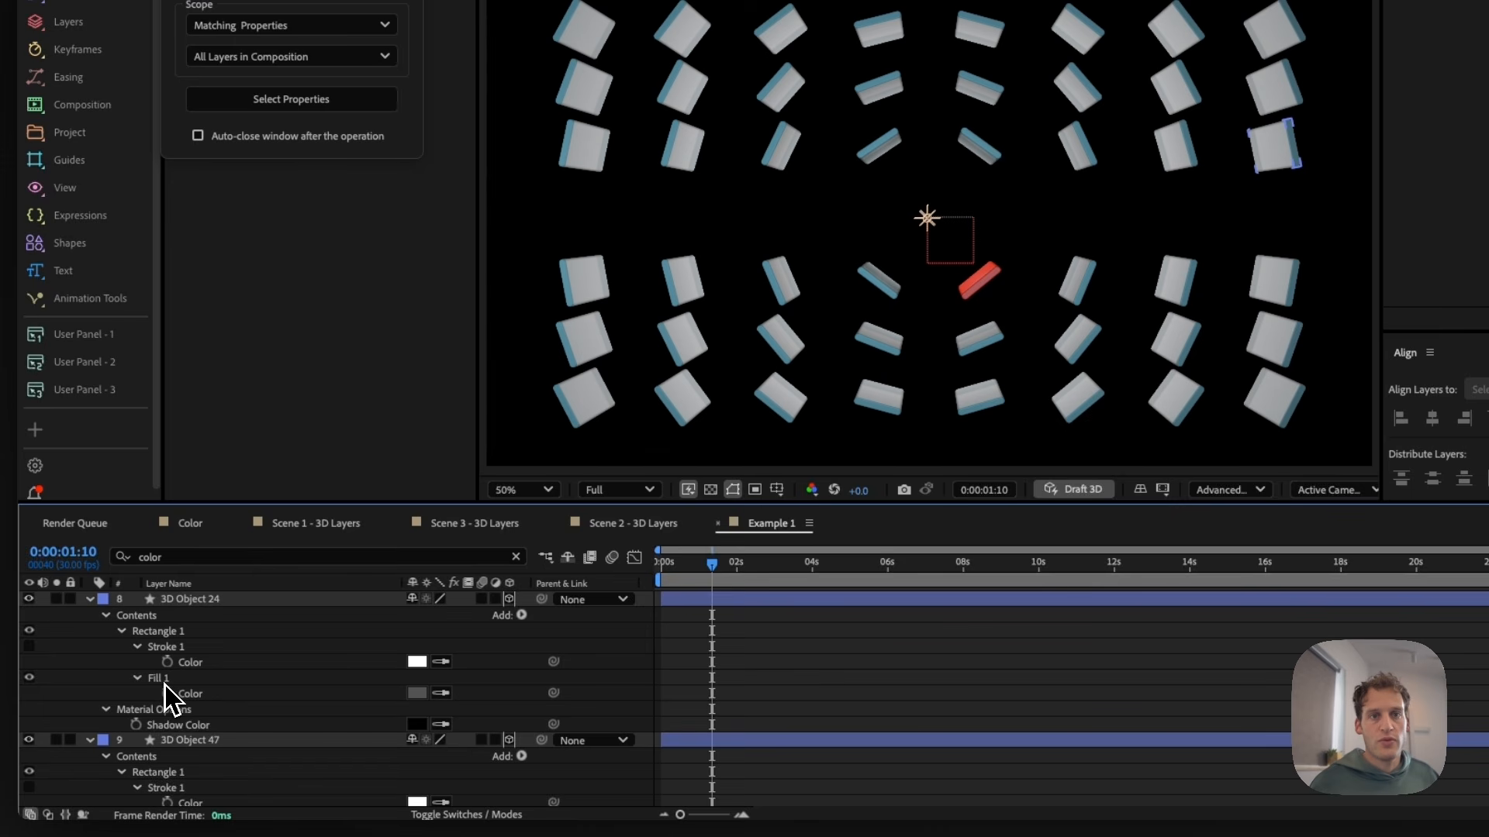
{"action": "left_click", "coordinate": [186, 694]}
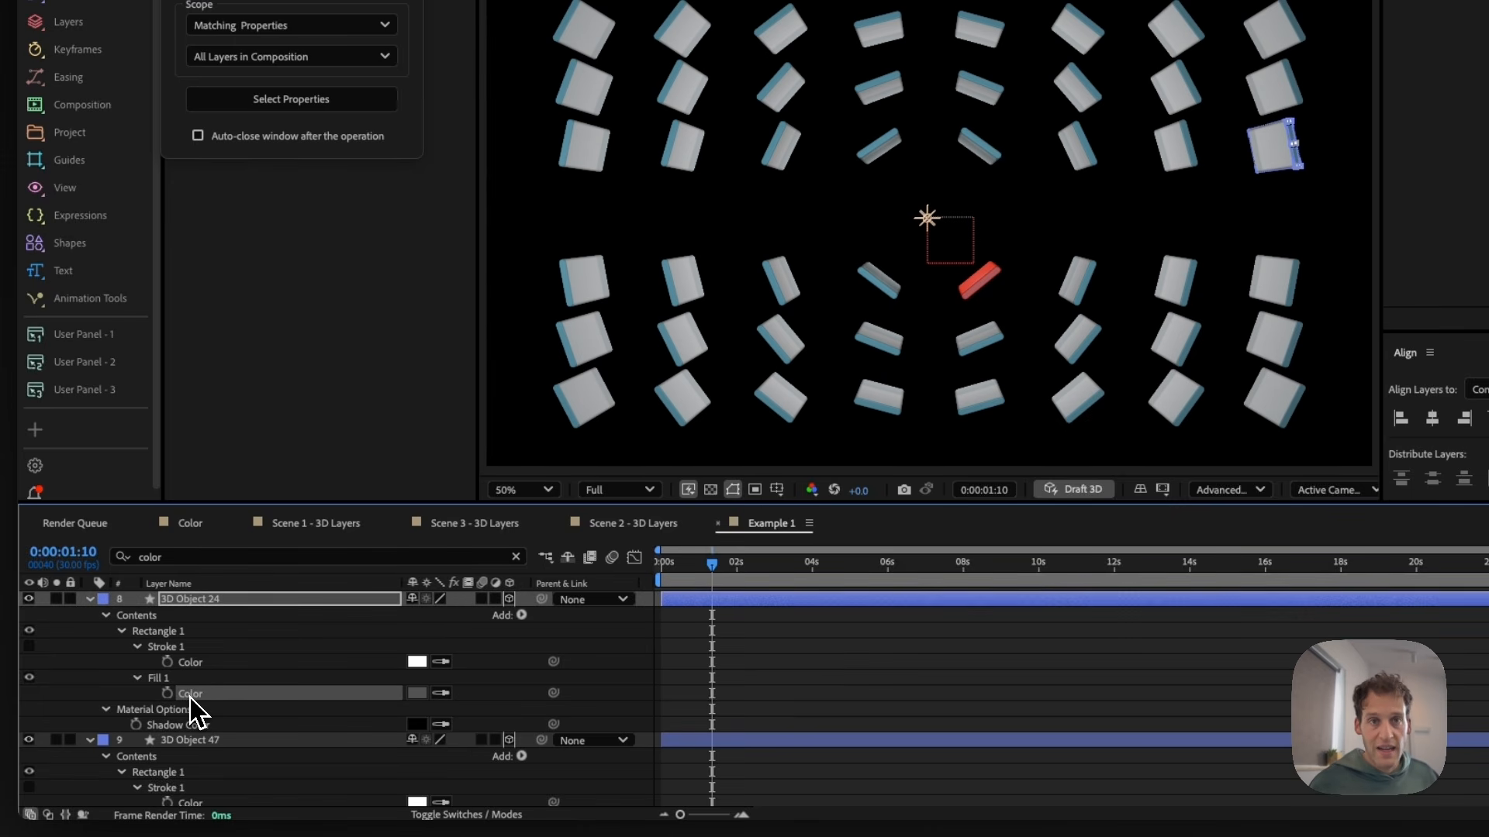
{"action": "scroll", "coordinate": [191, 701], "scroll_direction": "down", "scroll_amount": 3}
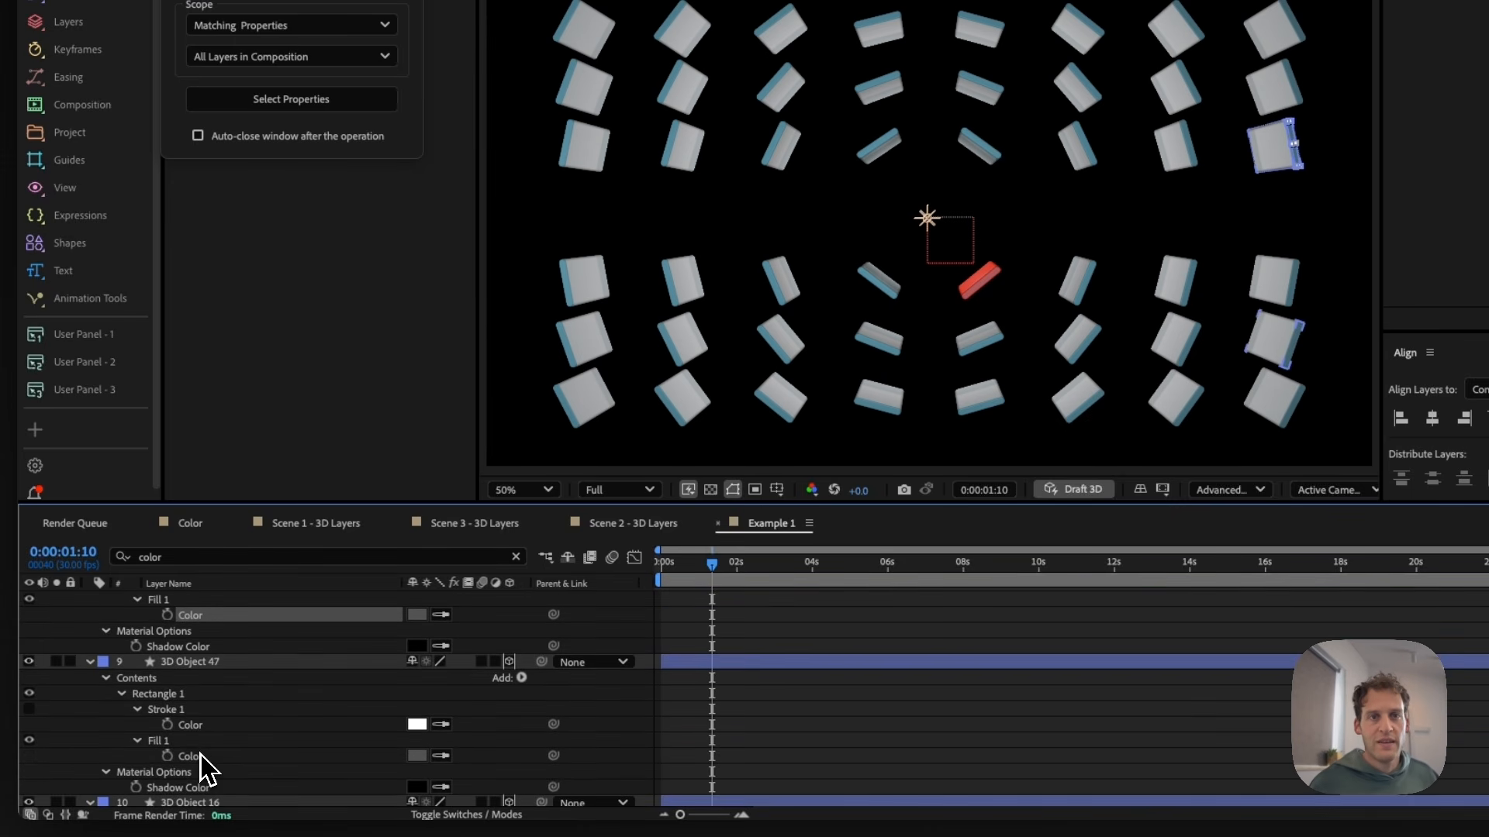
{"action": "left_click", "coordinate": [189, 756], "text": "ctrl"}
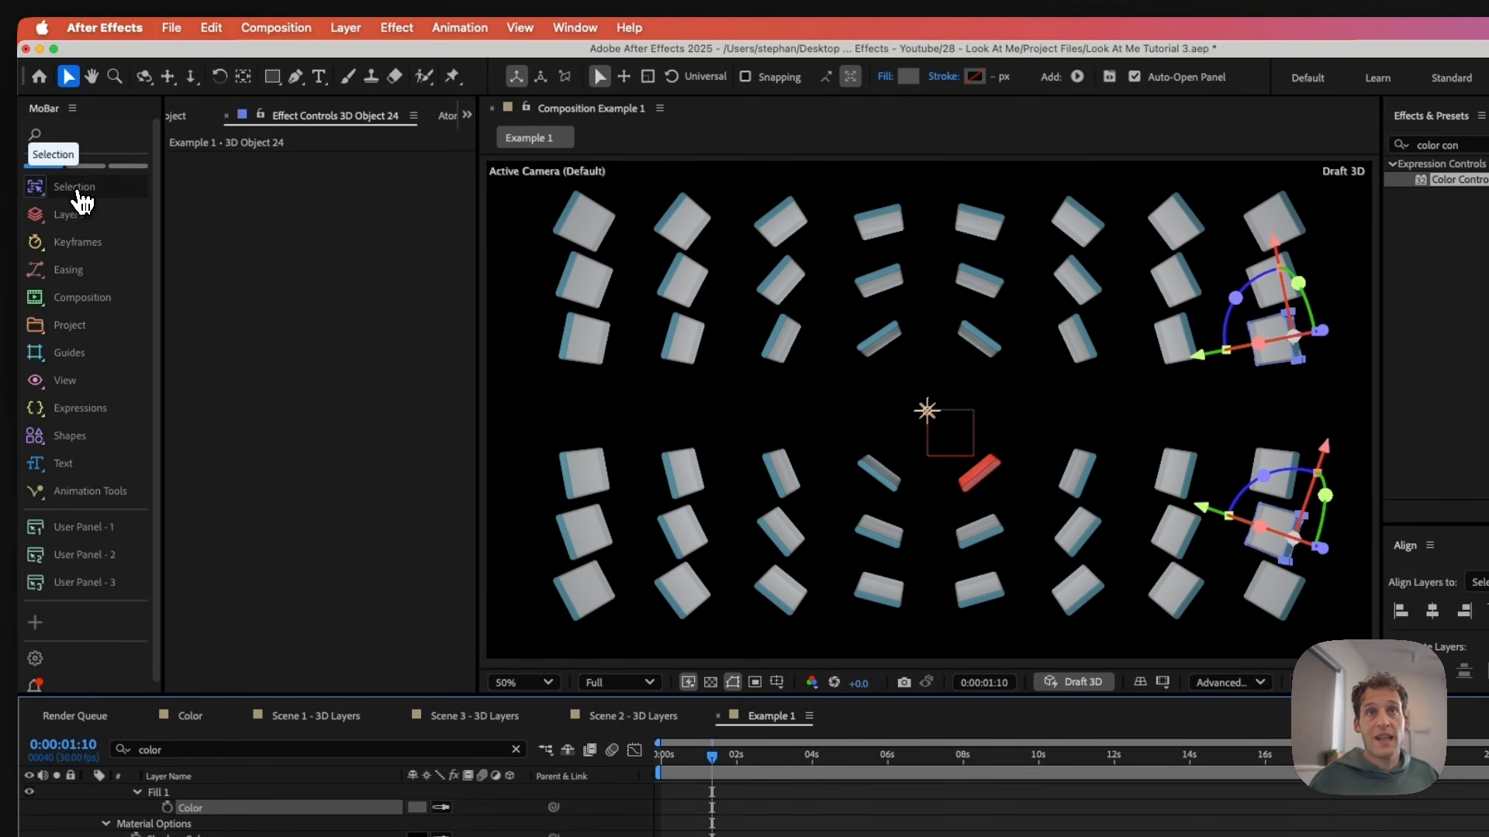
- Select the matching Fill 1 Color properties across all layers in the composition with MoBar's Select Matching Property tool
{"action": "left_click", "coordinate": [78, 194]}
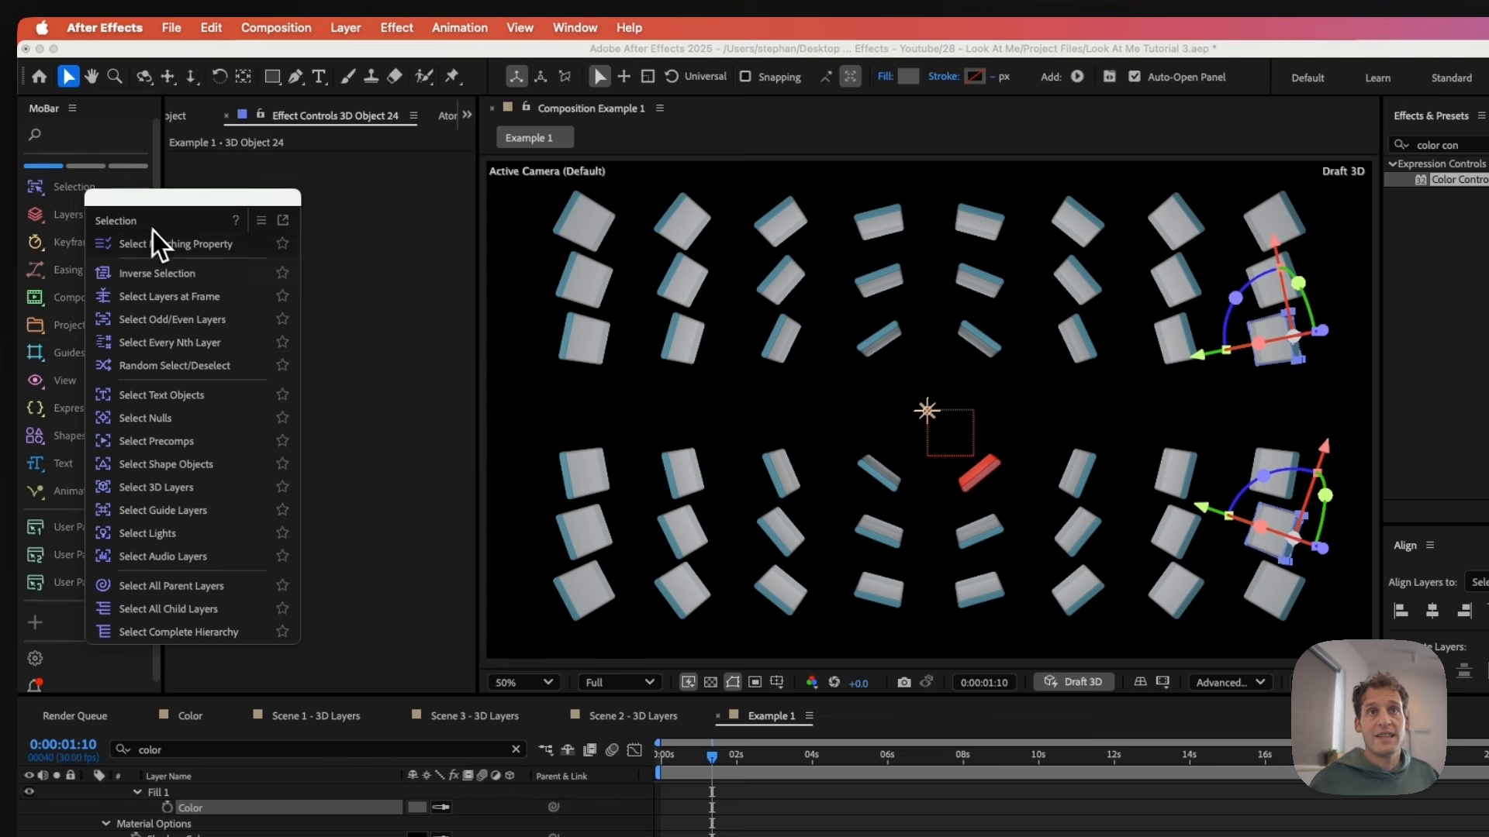
{"action": "left_click", "coordinate": [177, 247]}
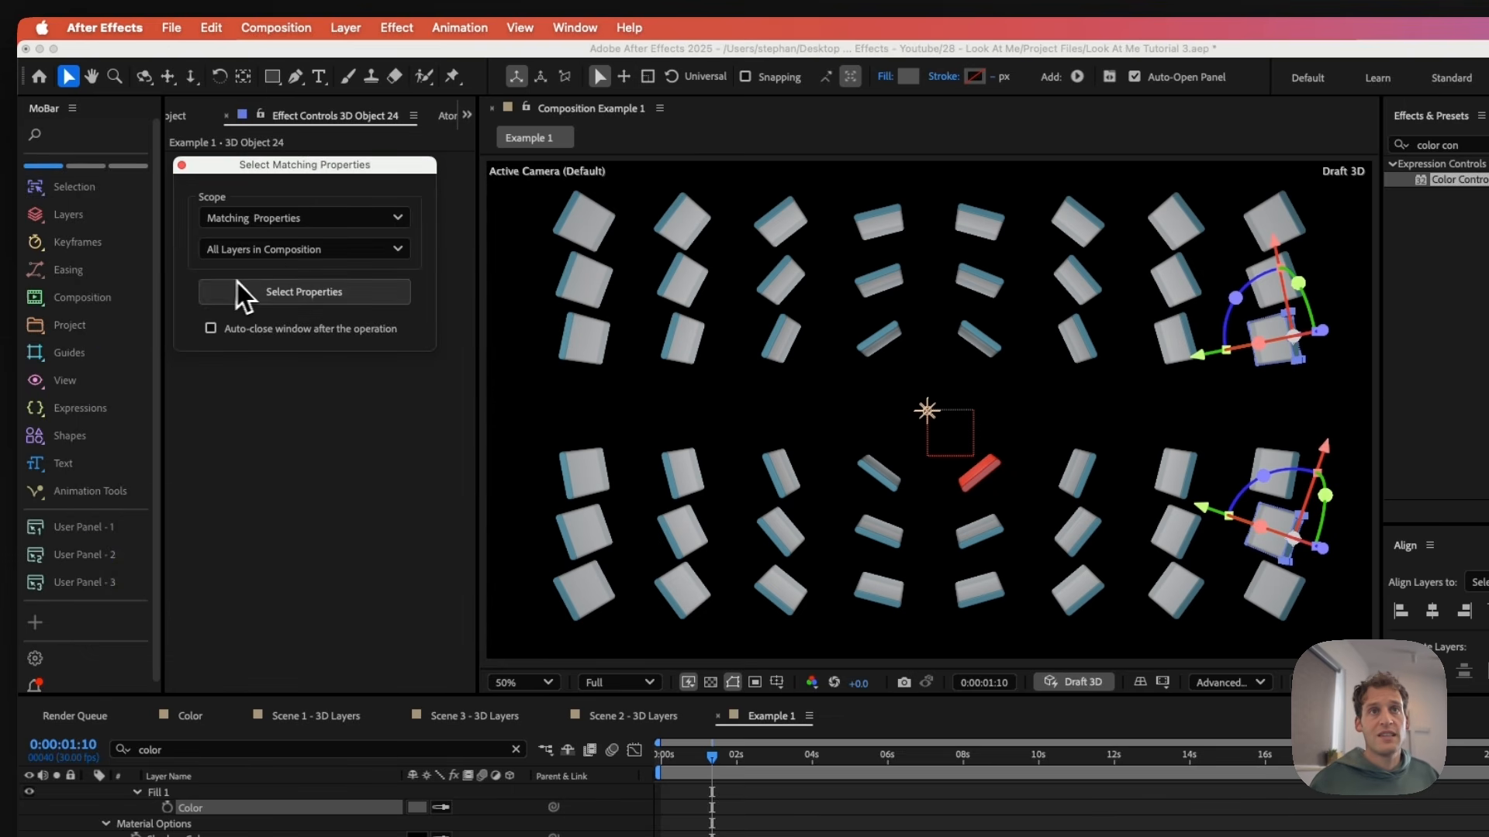
{"action": "left_click", "coordinate": [207, 246]}
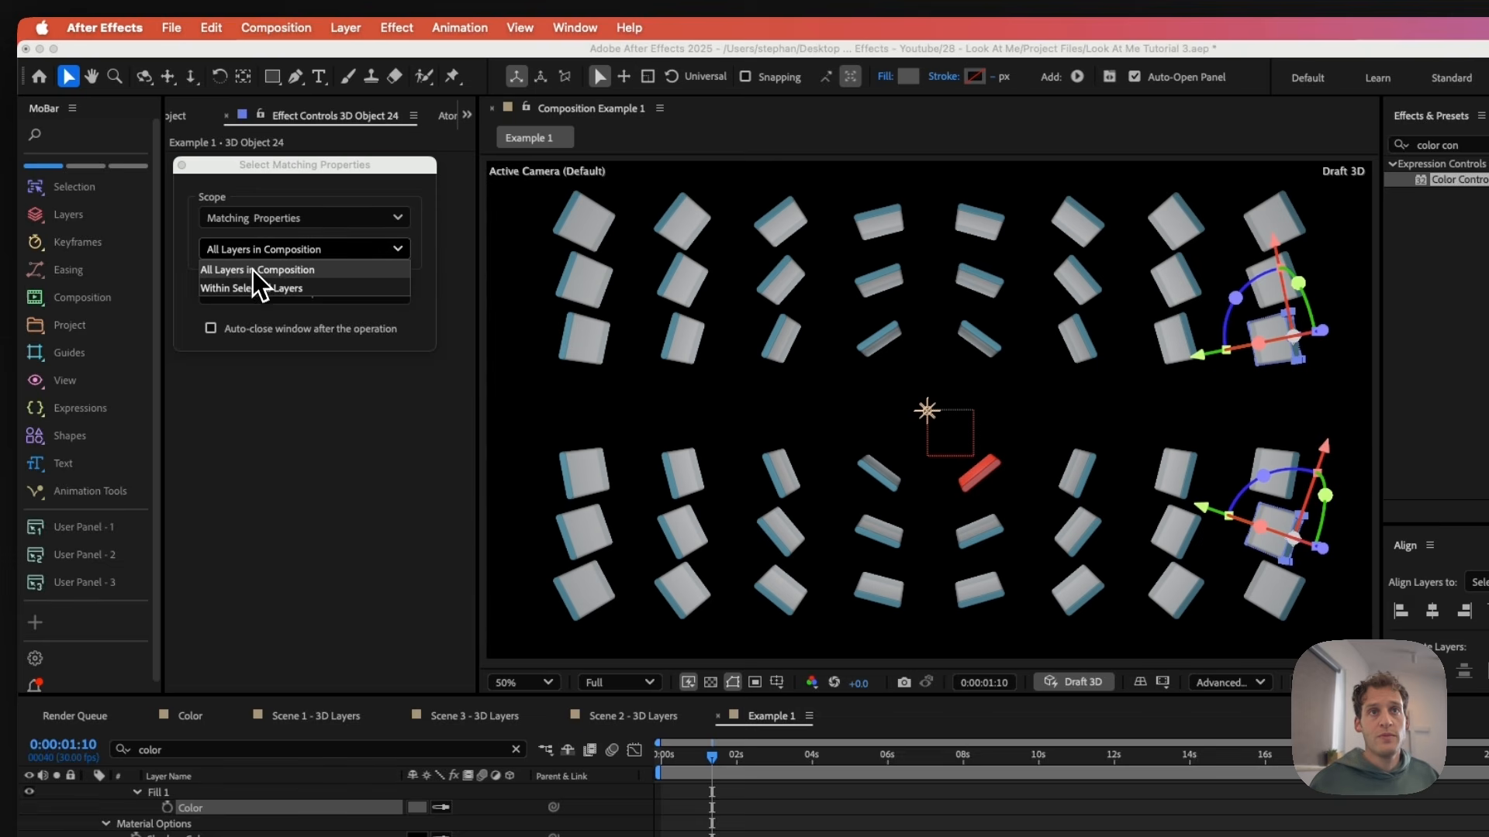
{"action": "left_click", "coordinate": [254, 267]}
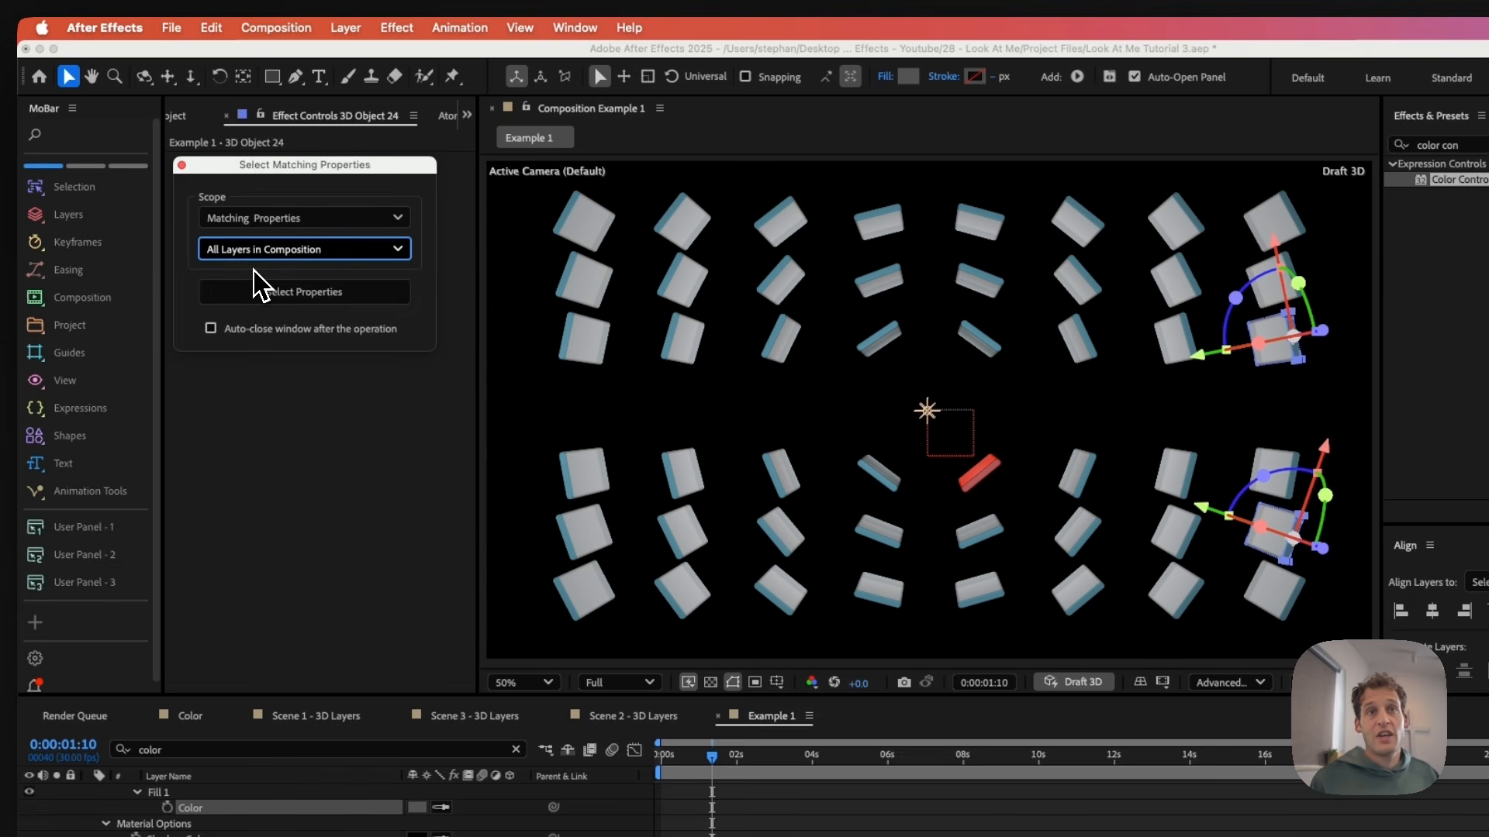
{"action": "left_click", "coordinate": [283, 296]}
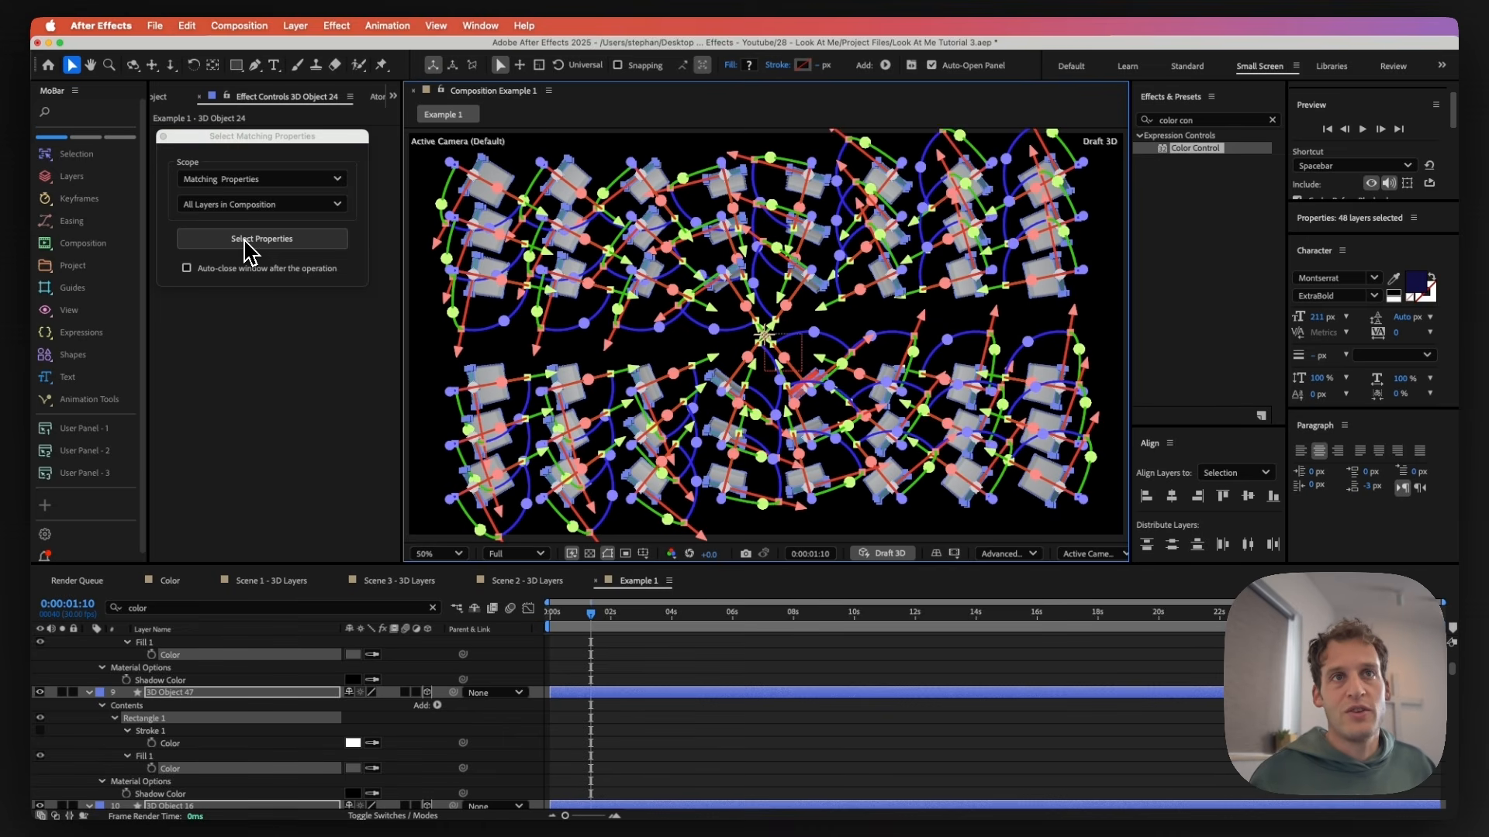
- Close the matching-properties tool, paste the copied color expression onto all selected Fill Color properties, and deselect everything
{"action": "left_click", "coordinate": [164, 137]}
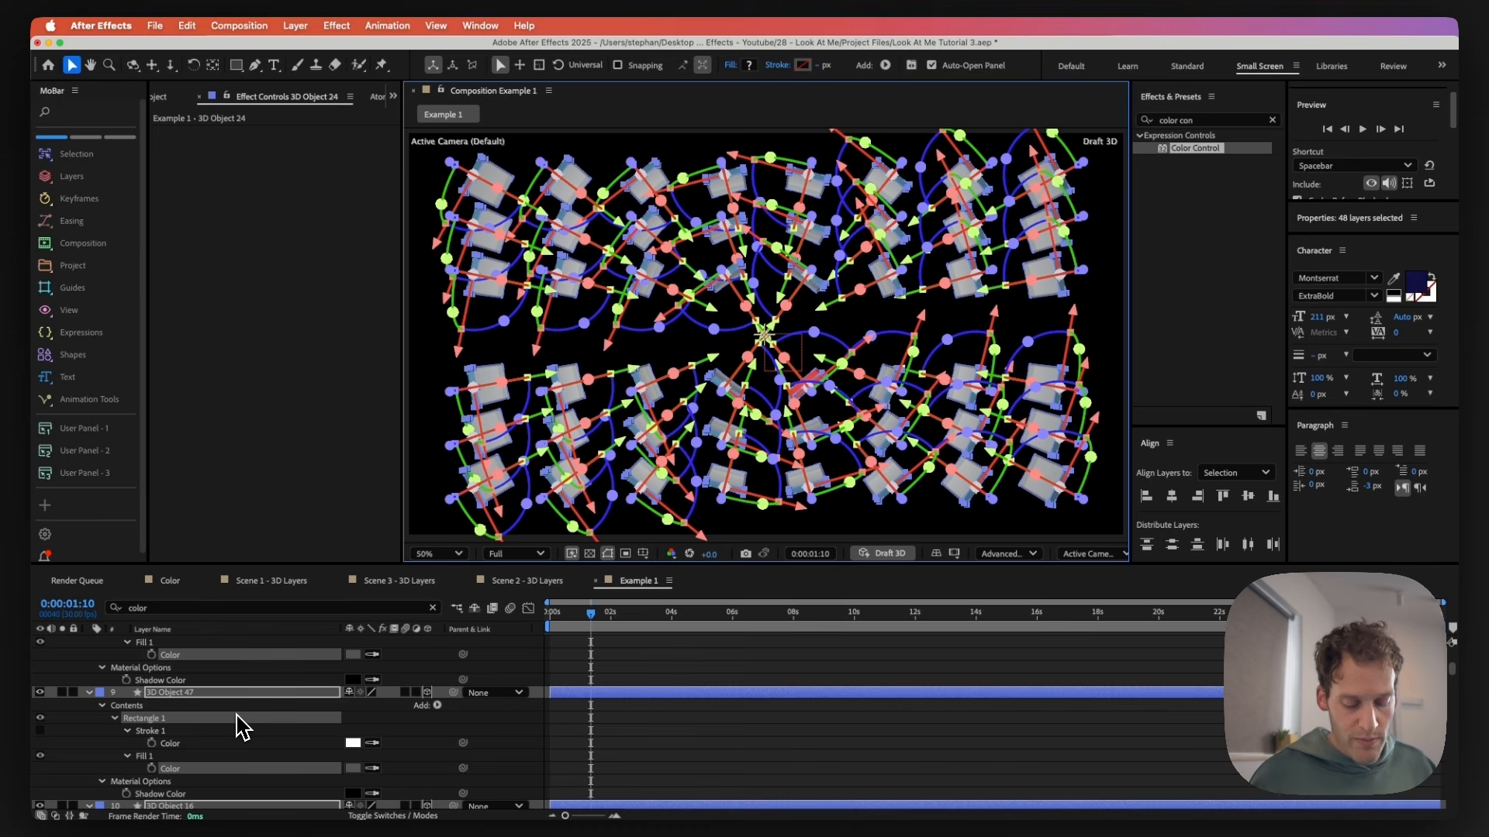
{"action": "key", "text": "super+v"}
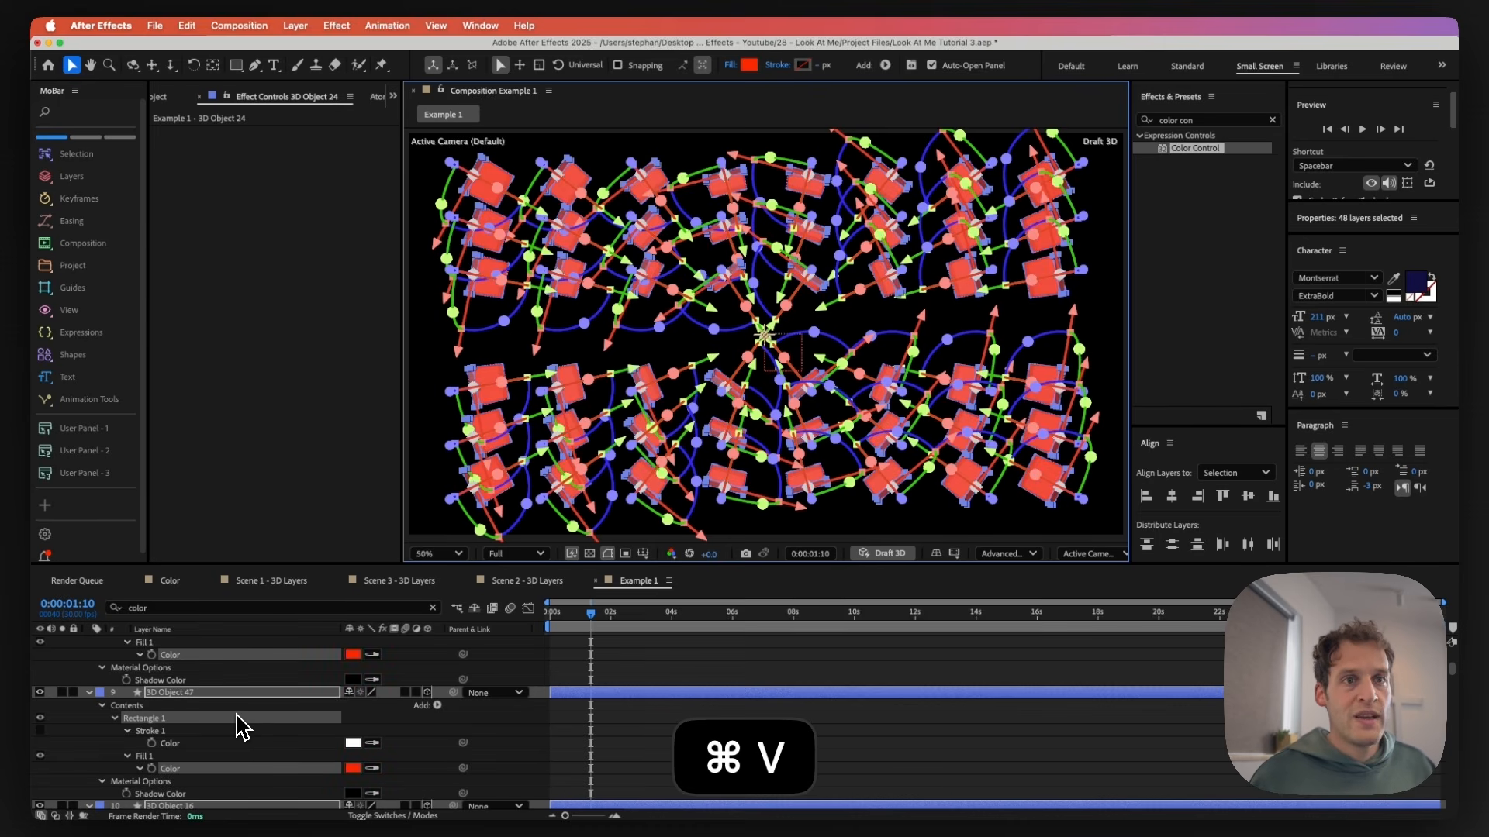
{"action": "left_click", "coordinate": [502, 742]}
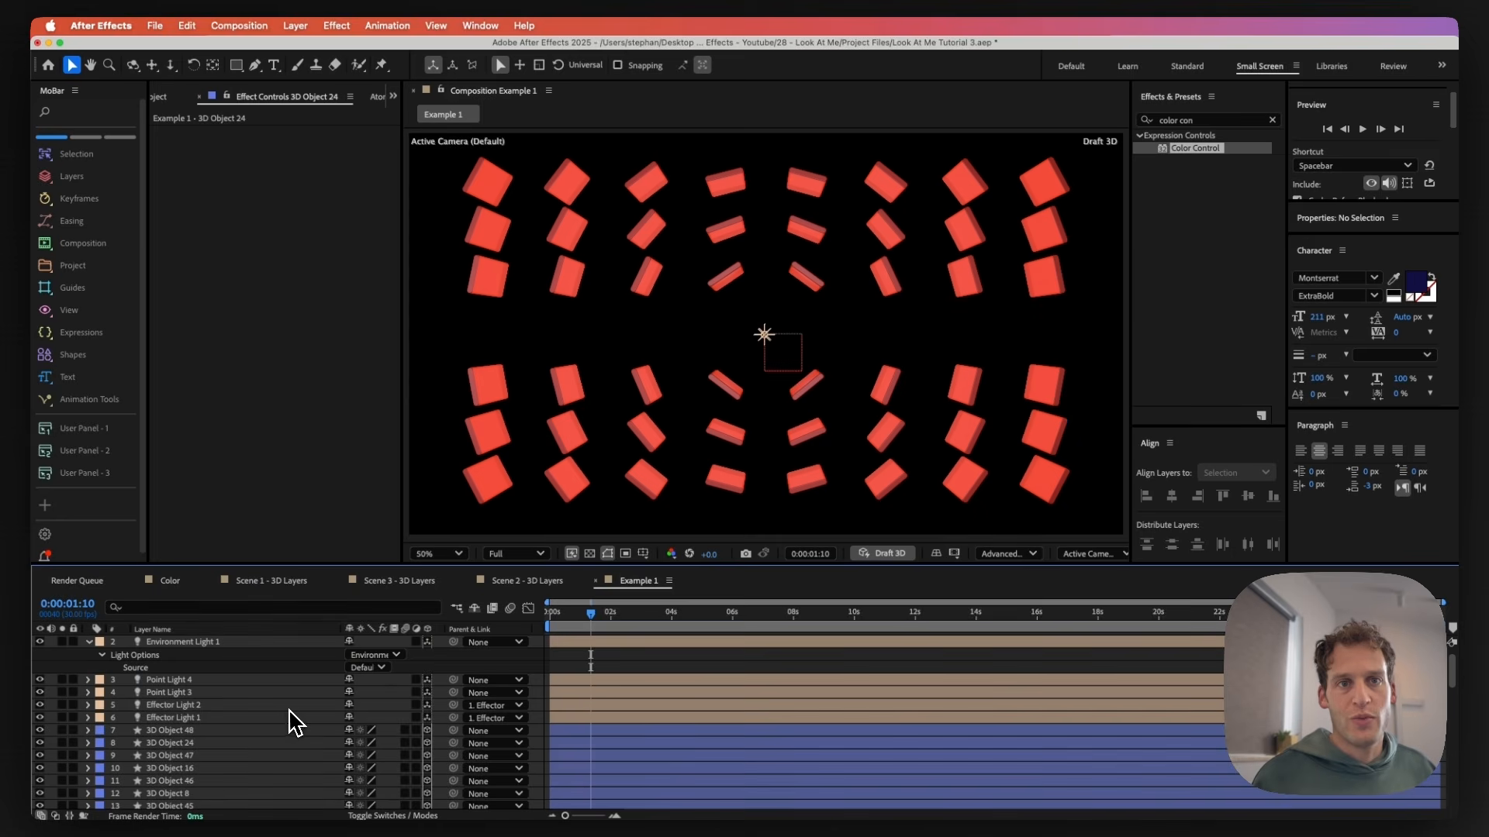
- Set the Effector null's Color From control to dark grey 181818
{"action": "scroll", "coordinate": [190, 719], "scroll_direction": "up", "scroll_amount": 1}
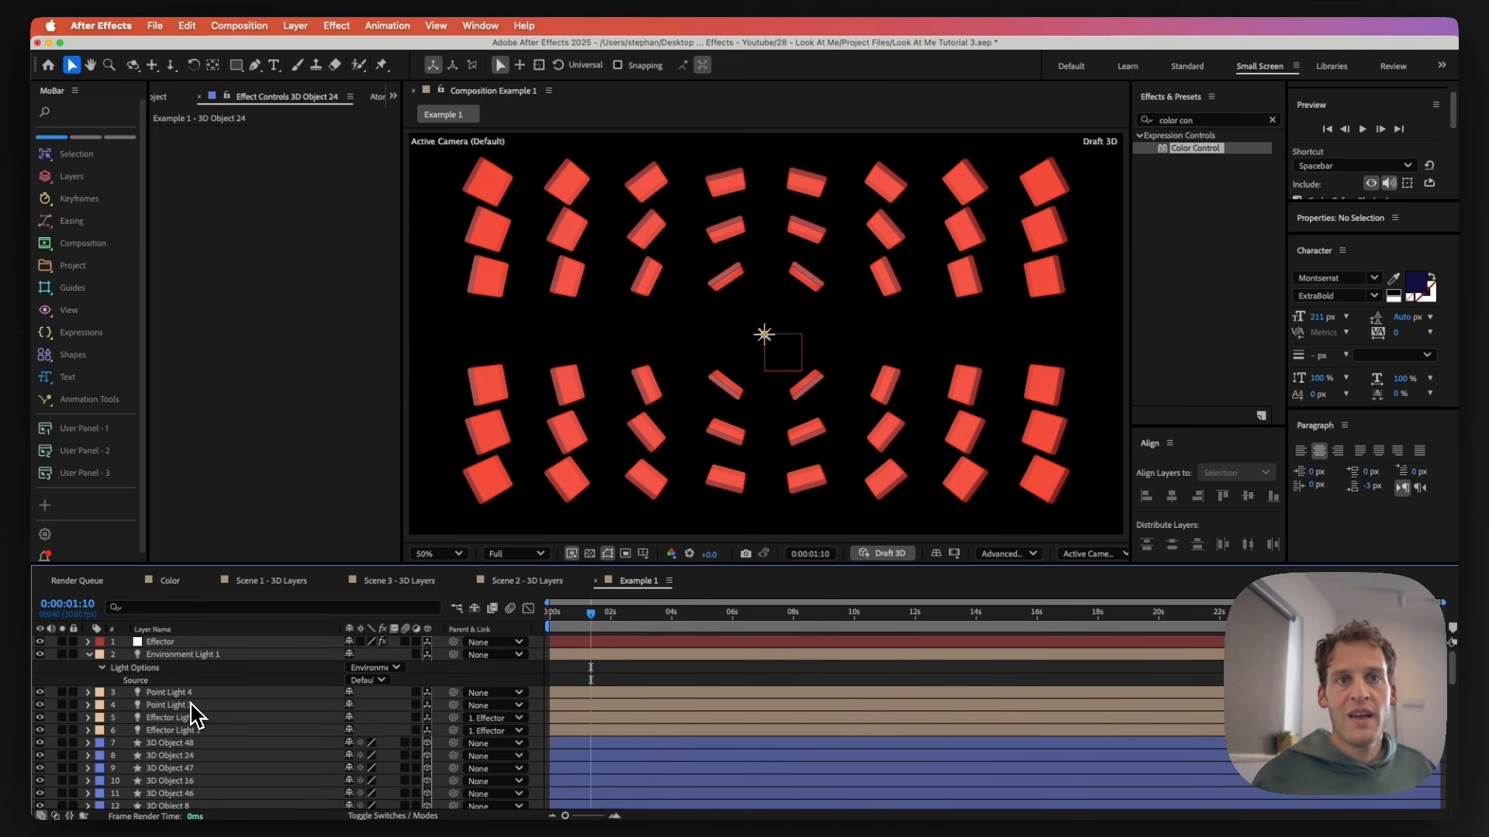
{"action": "left_click", "coordinate": [166, 642]}
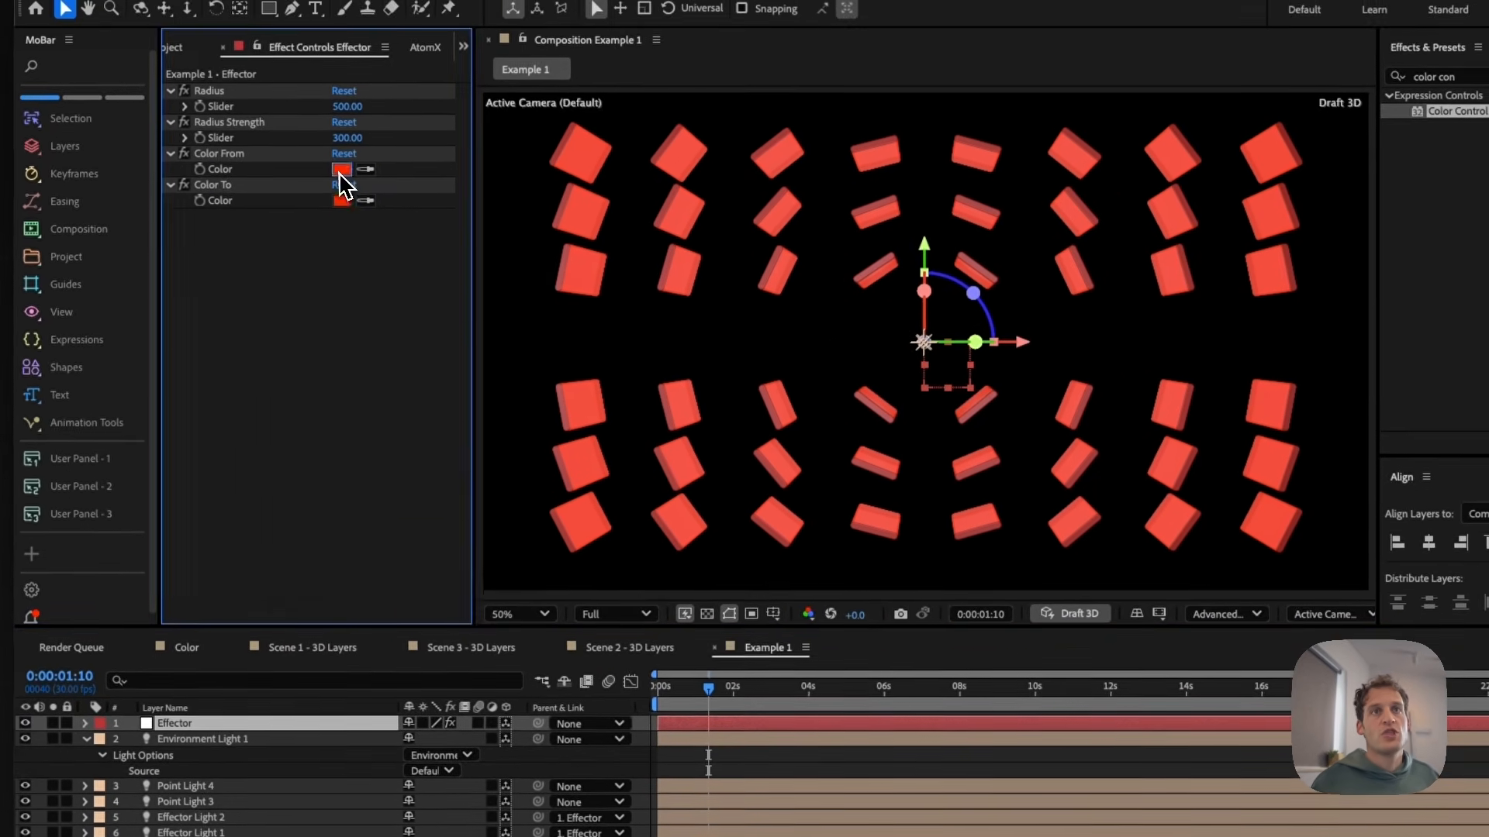
{"action": "left_click", "coordinate": [344, 146]}
{"action": "left_click_drag", "start_coordinate": [506, 315], "coordinate": [261, 524]}
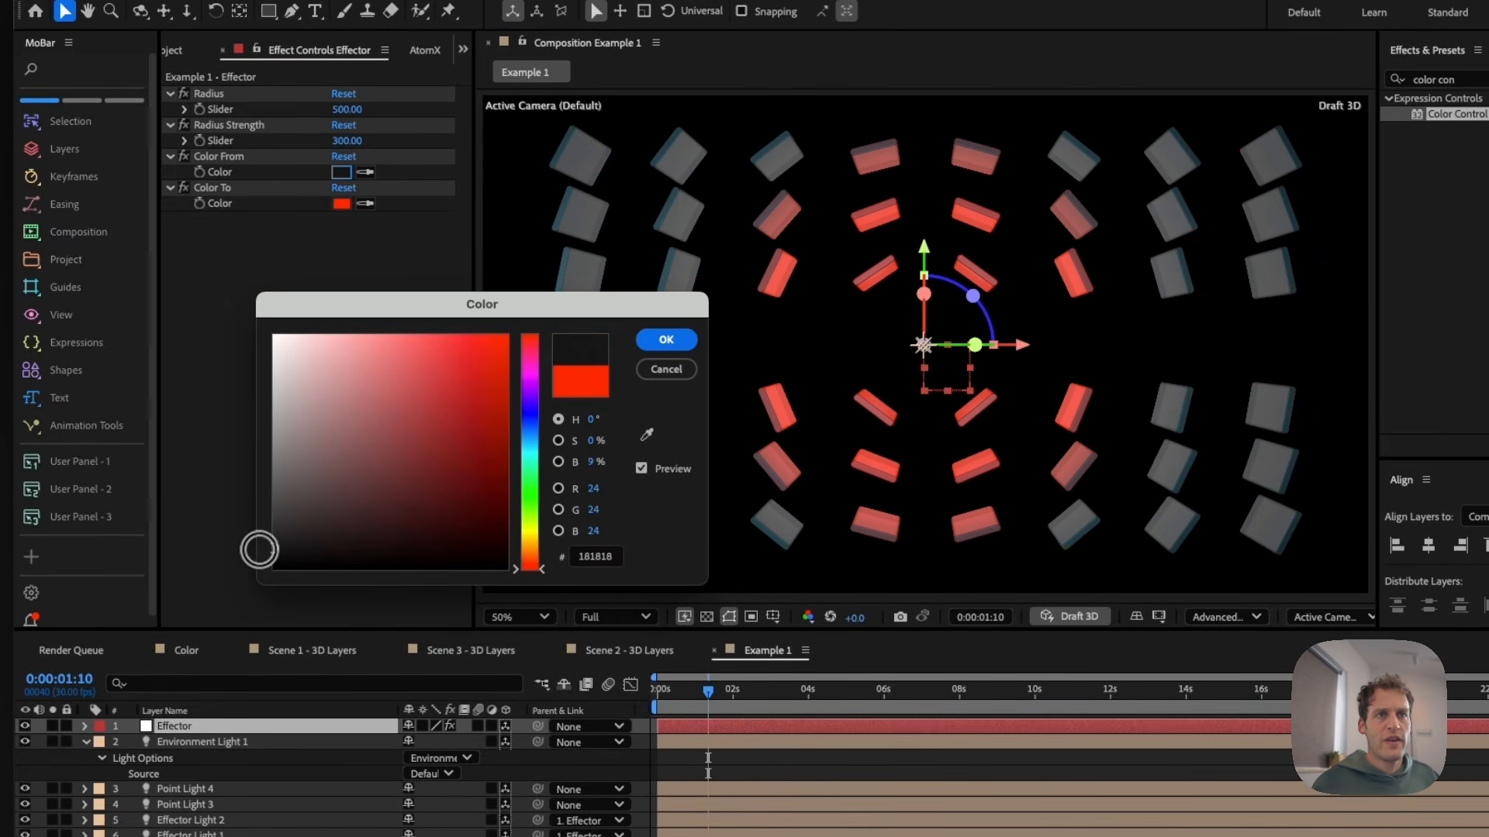
{"action": "left_click", "coordinate": [666, 339]}
- Set the Effector null's Color To control to blue 007EFF
{"action": "left_click", "coordinate": [342, 205]}
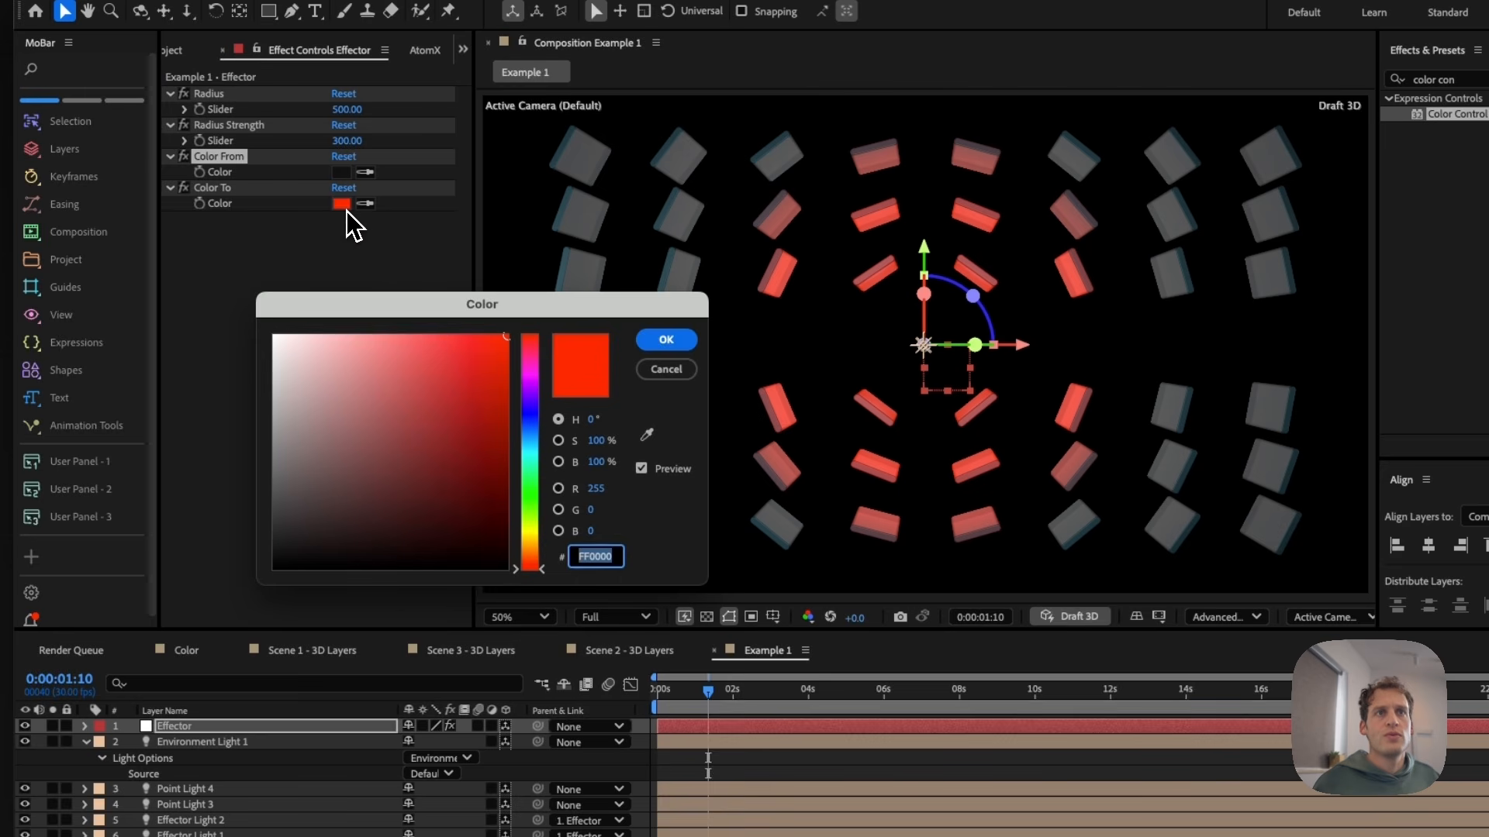
{"action": "left_click_drag", "start_coordinate": [530, 399], "coordinate": [529, 444]}
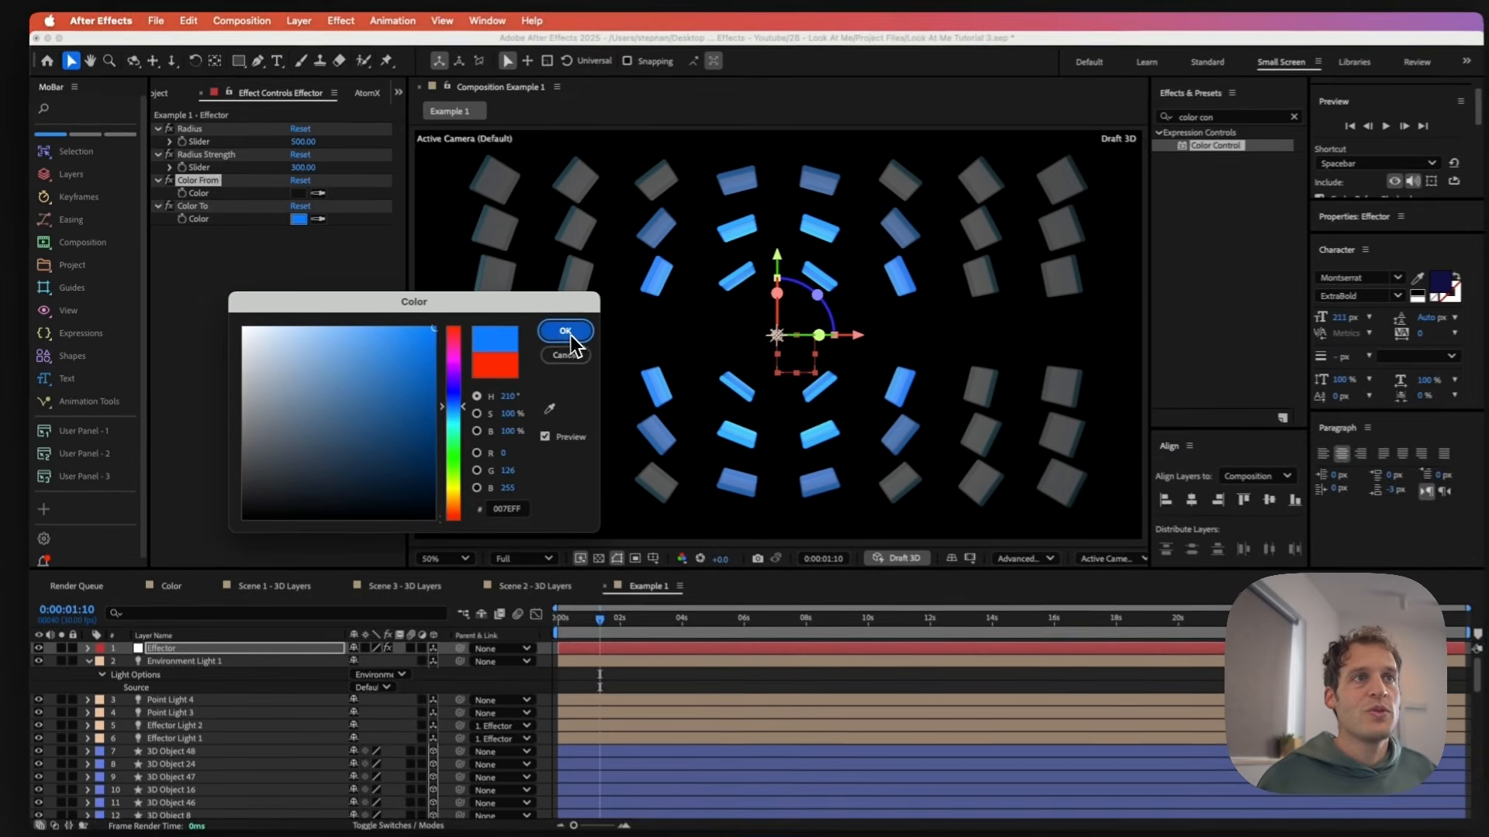
{"action": "left_click", "coordinate": [666, 340]}
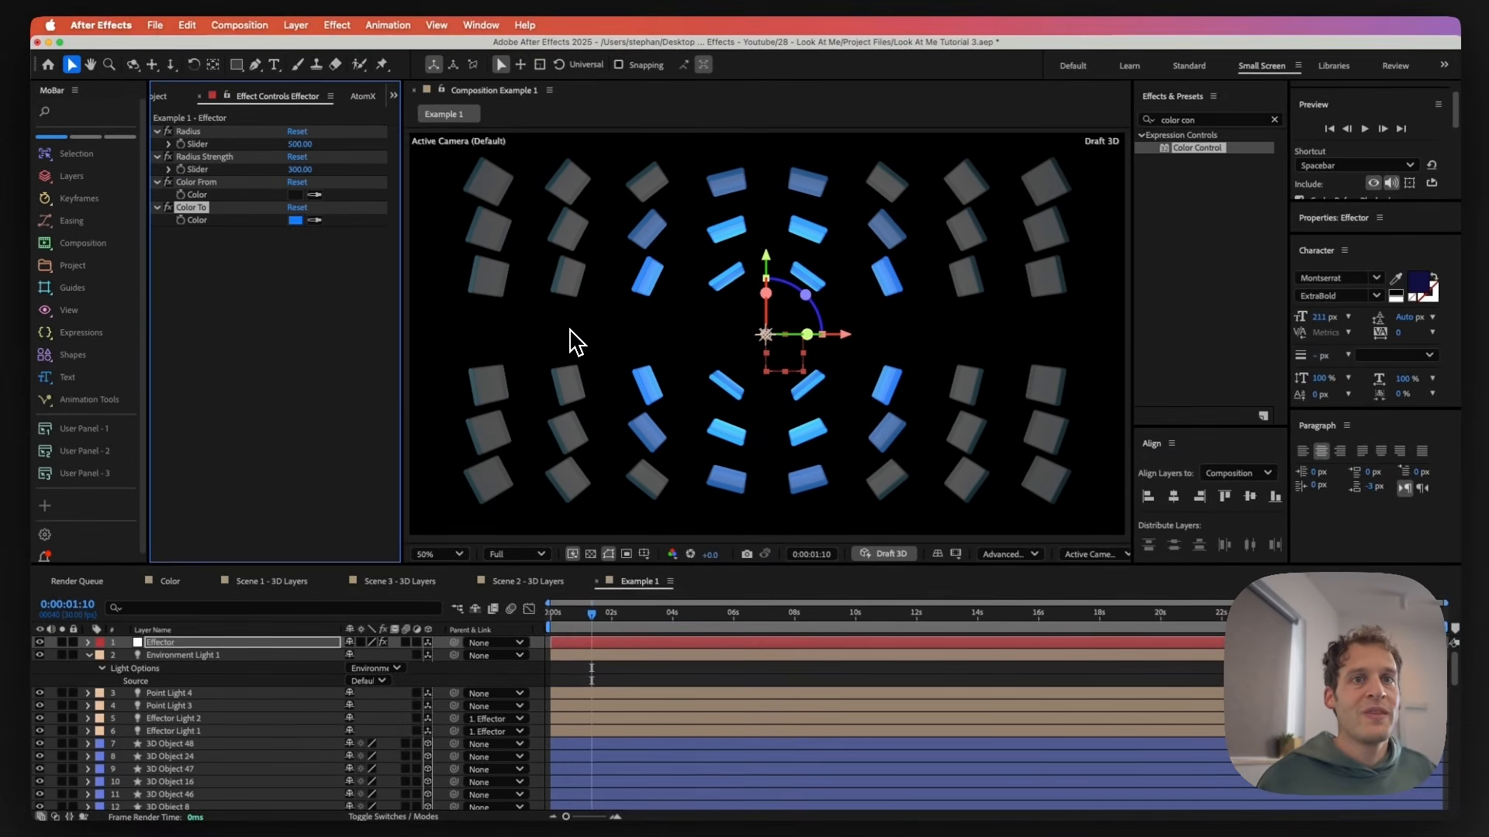
- Slide the Effector null back and forth along its X axis to test how the bars change color
{"action": "left_click_drag", "start_coordinate": [822, 332], "coordinate": [520, 351]}
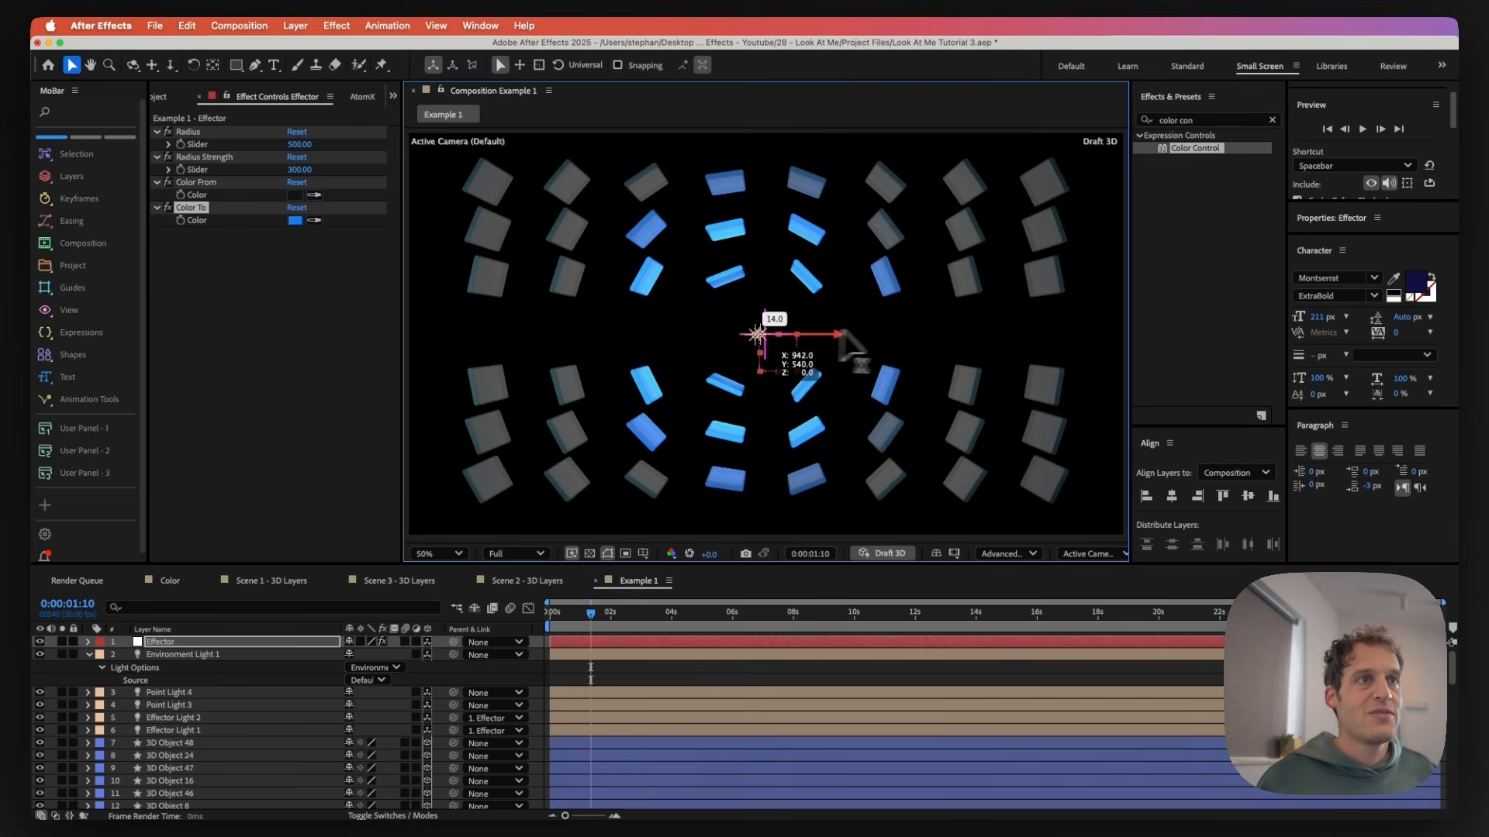
{"action": "left_click_drag", "start_coordinate": [957, 341], "coordinate": [997, 333]}
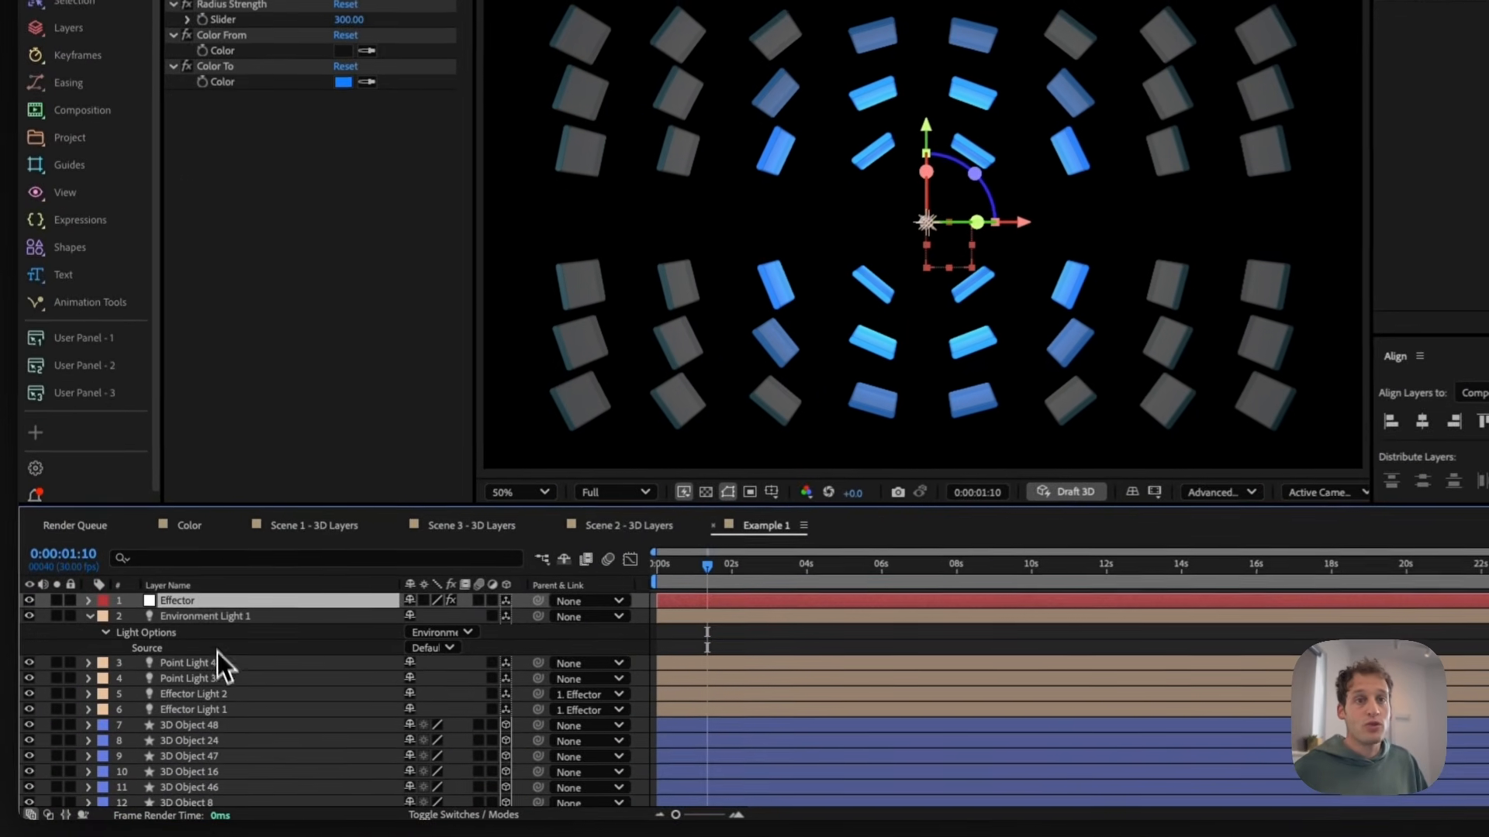
- Pre-compose all layers of Example 1 as "Example 1 - 3D Layers", moving all attributes and opening the new composition to review its layers
{"action": "scroll", "coordinate": [235, 696], "scroll_direction": "down", "scroll_amount": 10}
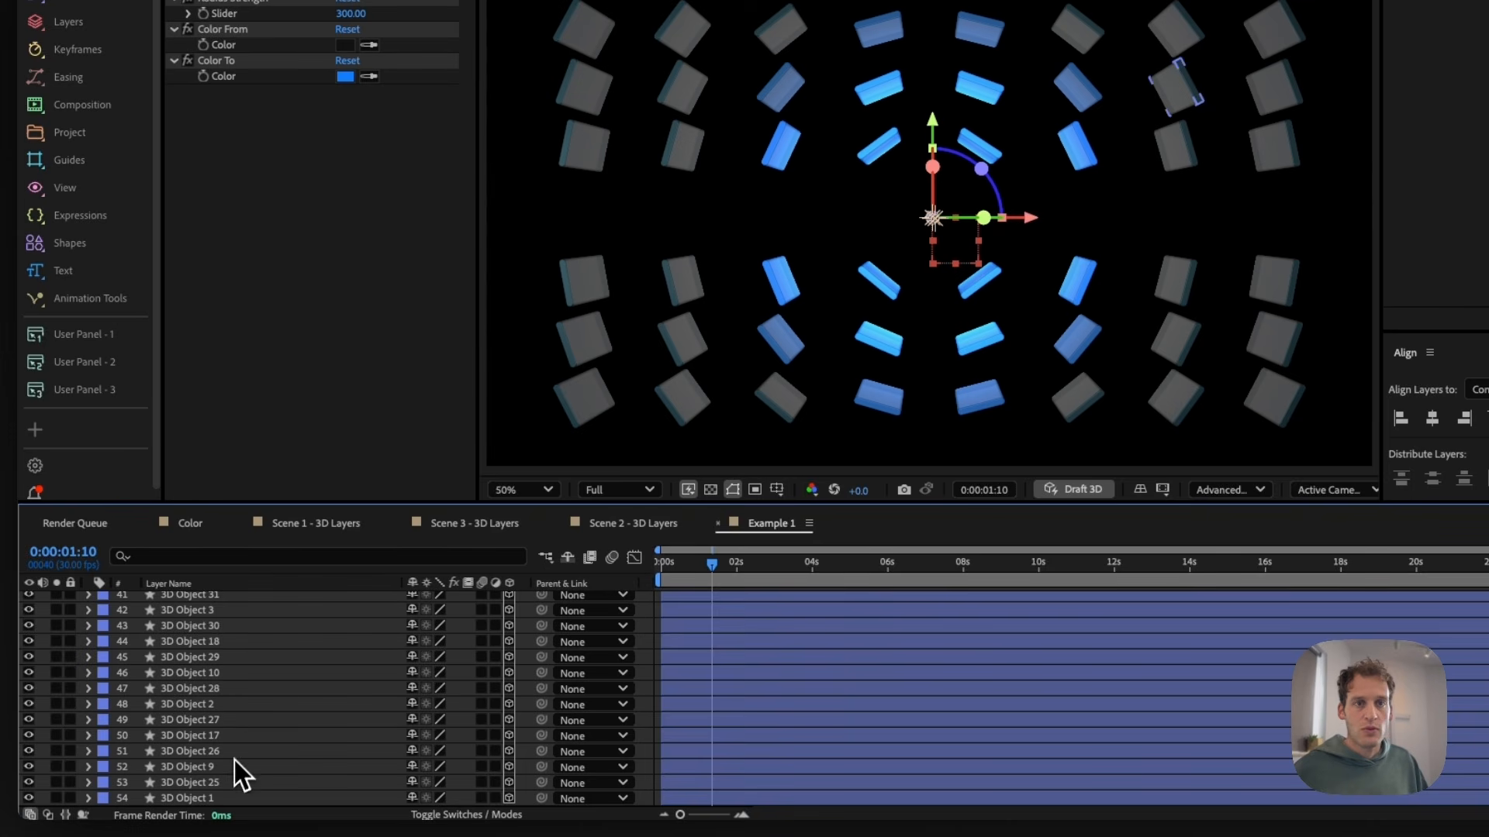
{"action": "left_click", "coordinate": [226, 794], "text": "shift"}
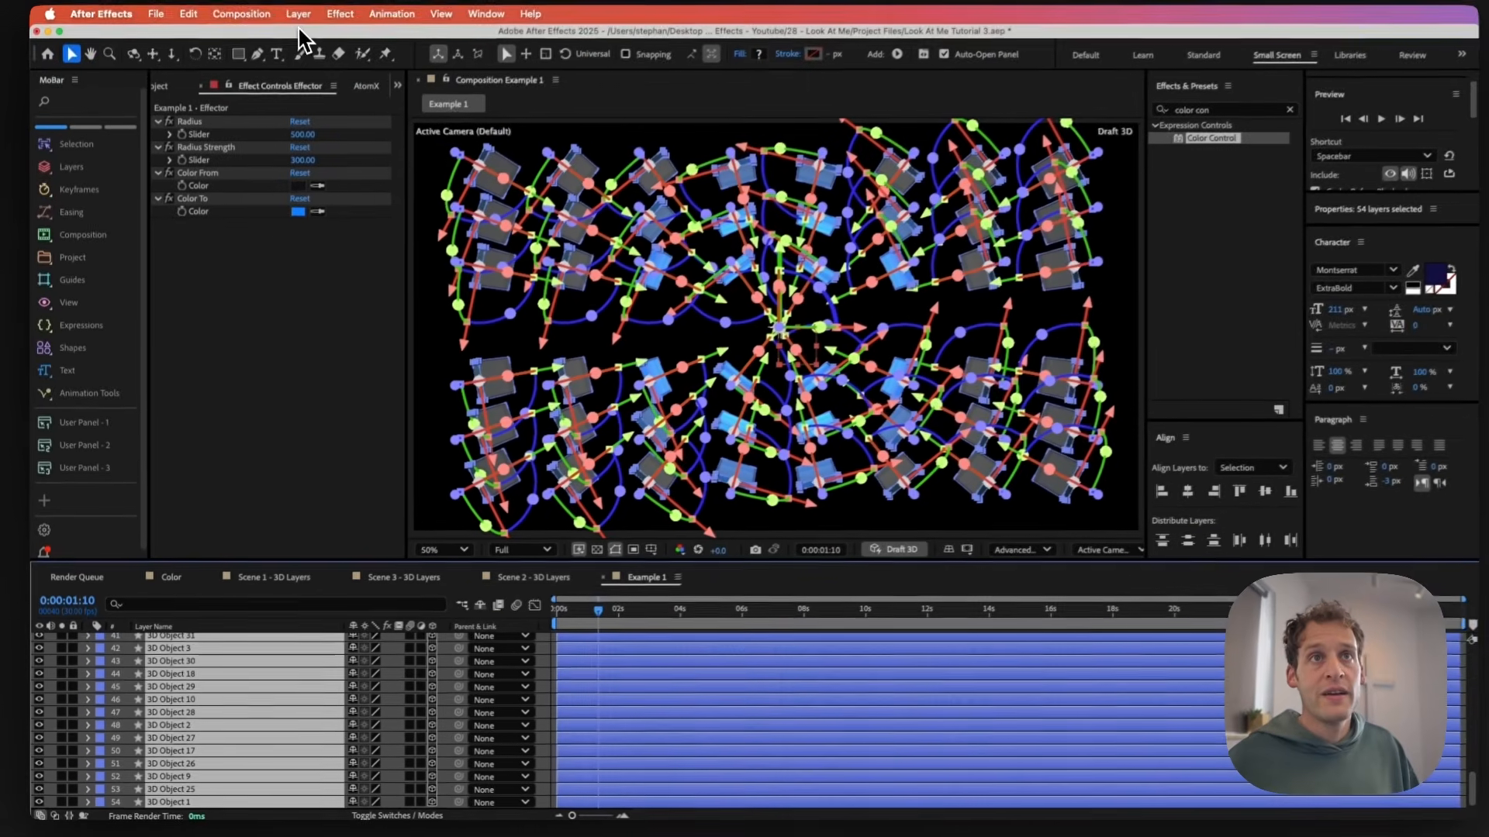
{"action": "left_click", "coordinate": [298, 13]}
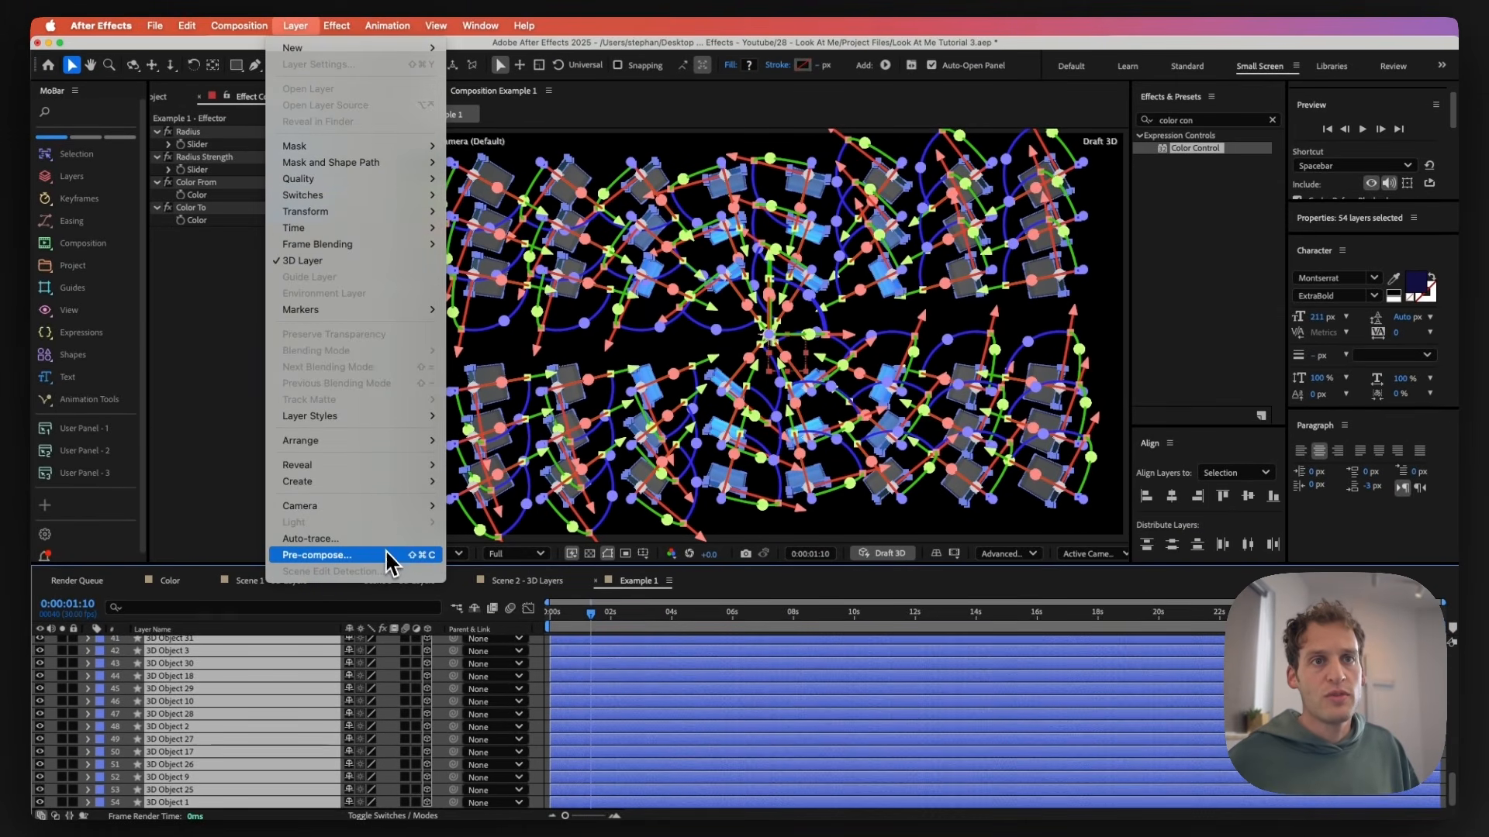
{"action": "left_click", "coordinate": [392, 551]}
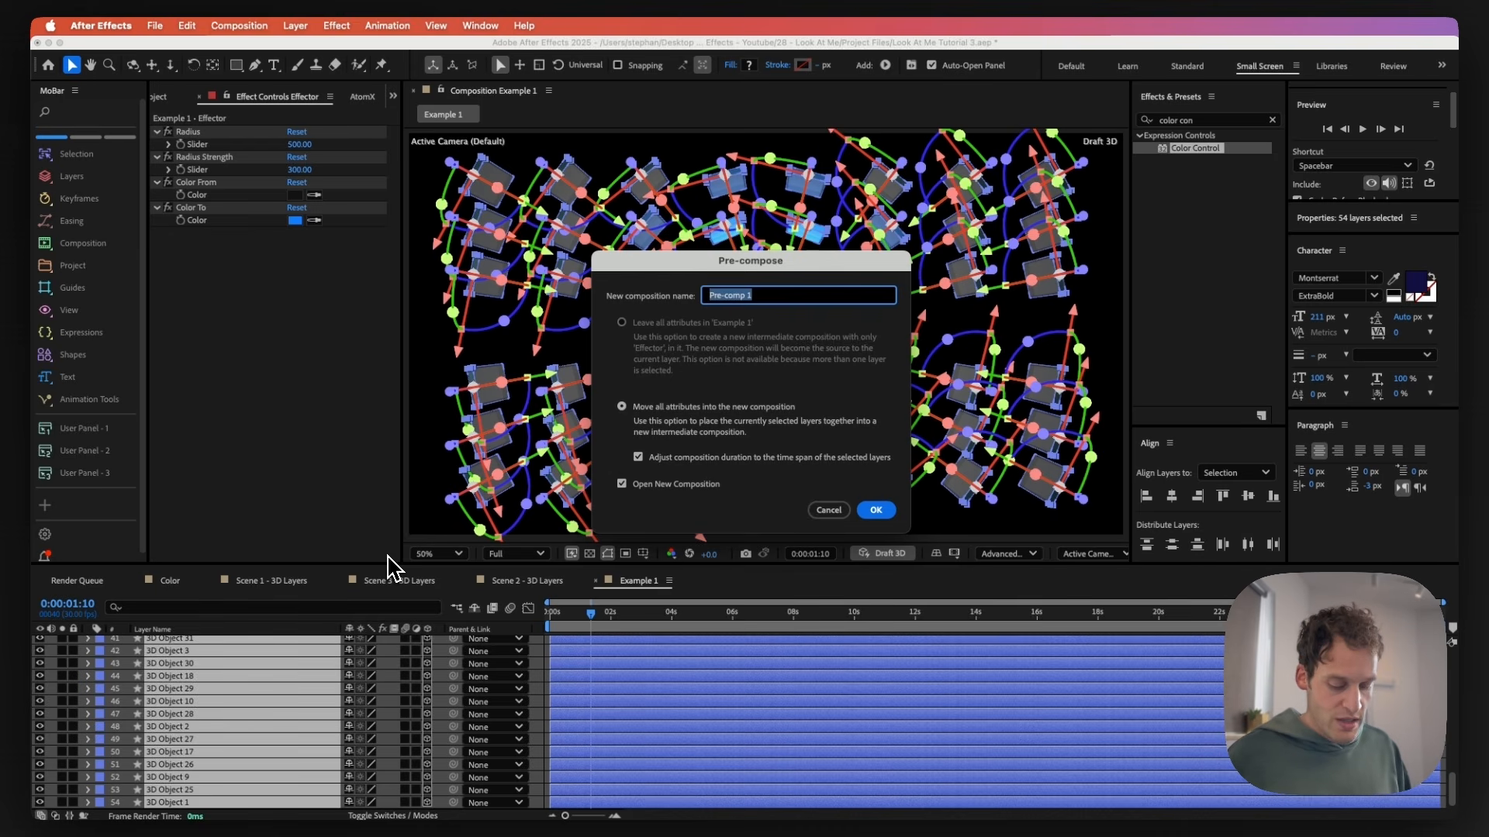
{"action": "type", "text": "Example 1 - 3D Layers"}
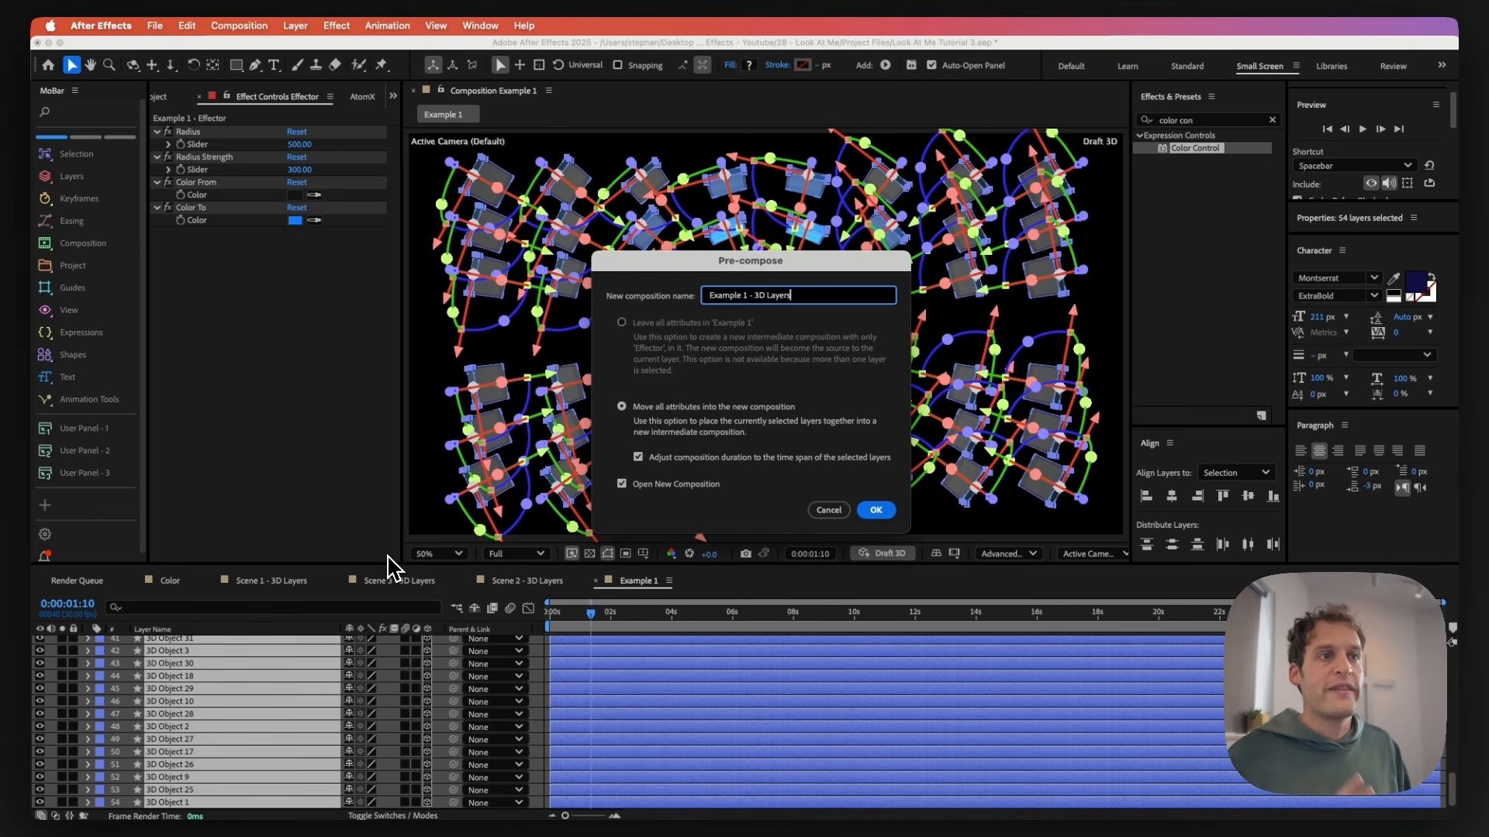
{"action": "key", "text": "Return"}
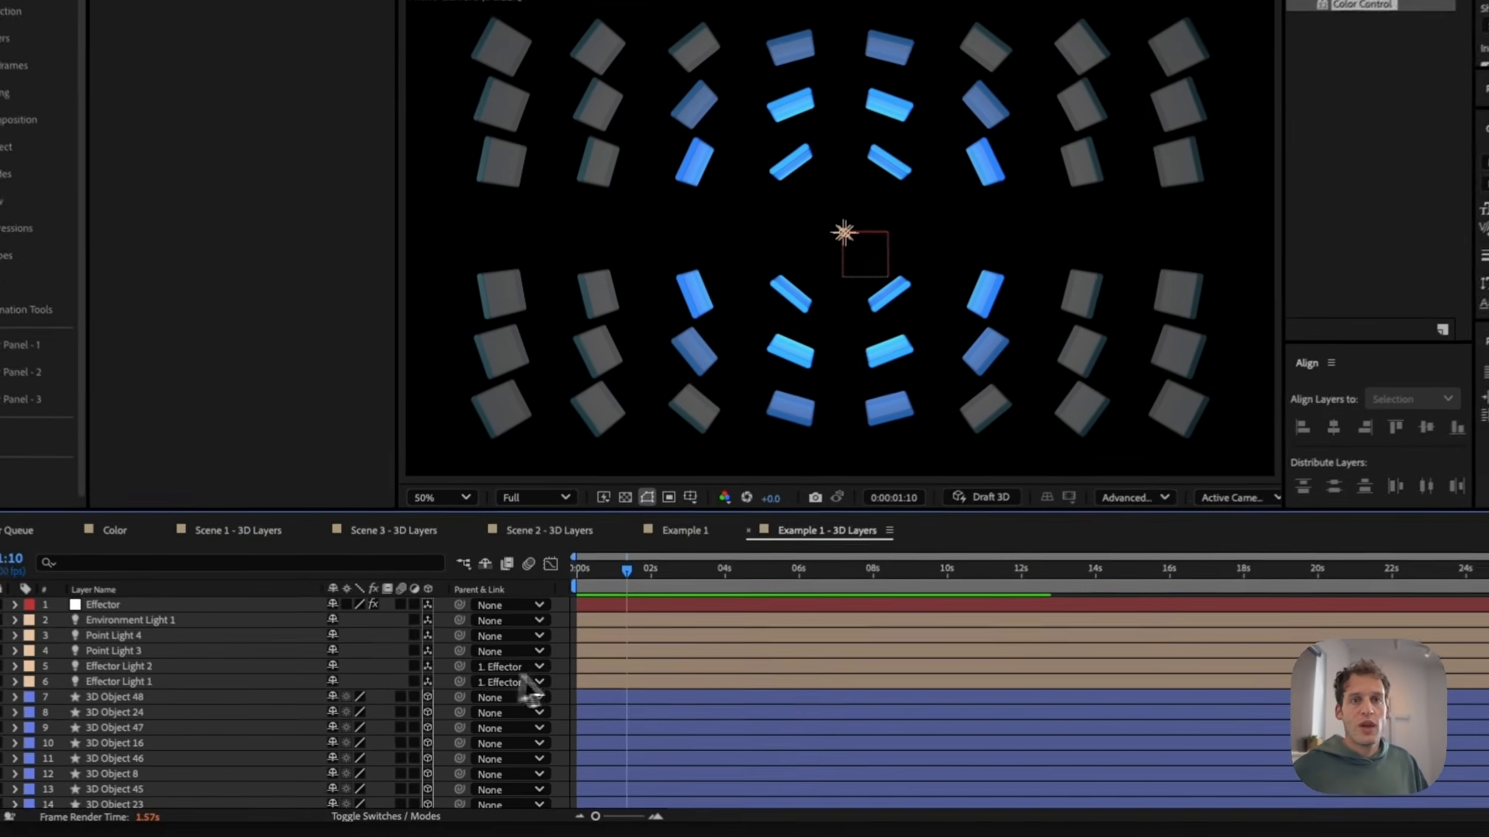
{"action": "scroll", "coordinate": [564, 706], "scroll_direction": "down", "scroll_amount": 10}
{"action": "scroll", "coordinate": [593, 681], "scroll_direction": "up", "scroll_amount": 10}
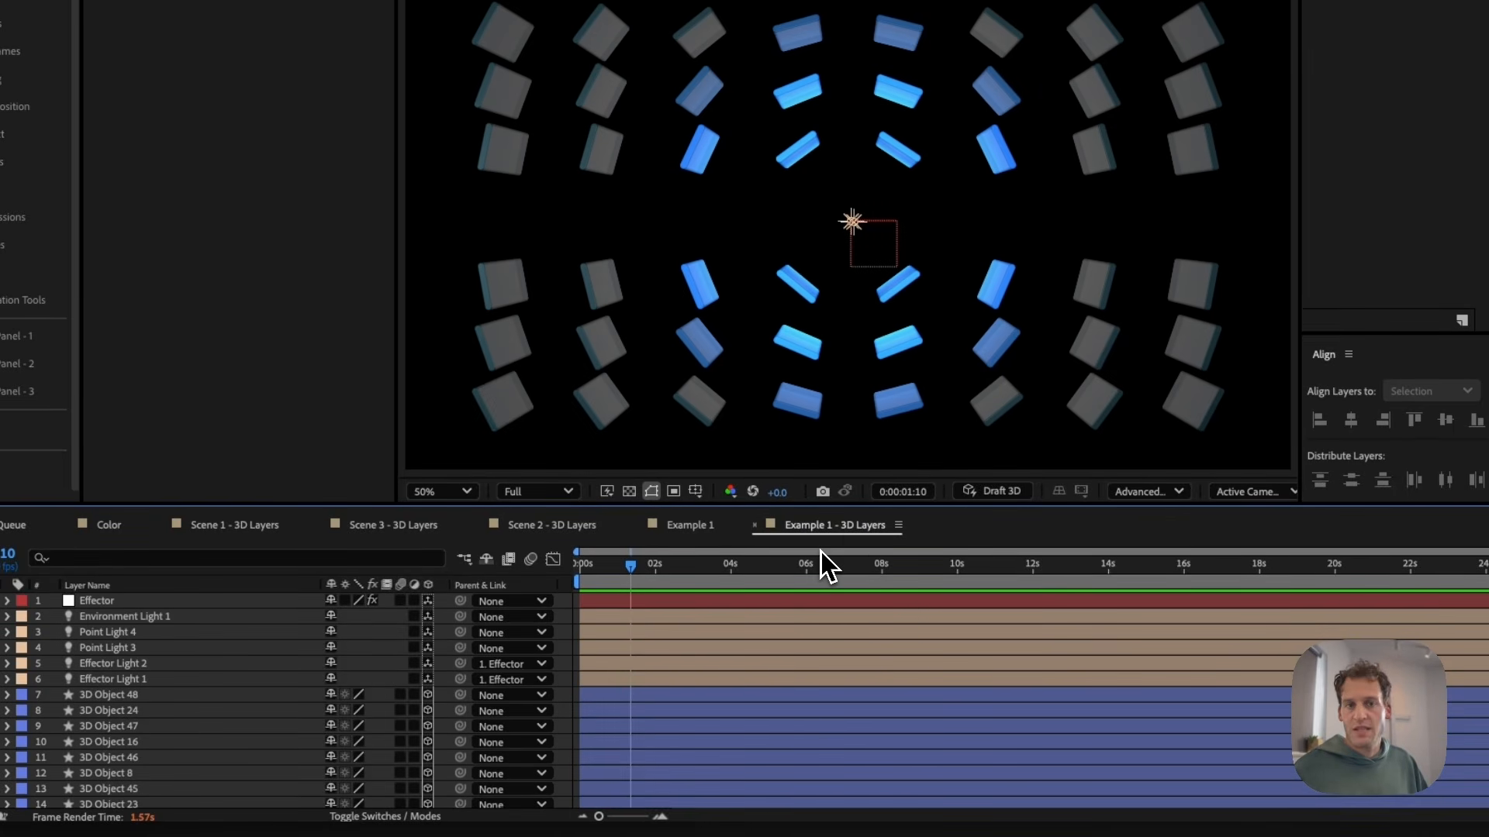
- In the Example 1 composition, add a solid named Background and place it beneath the 3D Layers precomp
{"action": "left_click", "coordinate": [712, 532]}
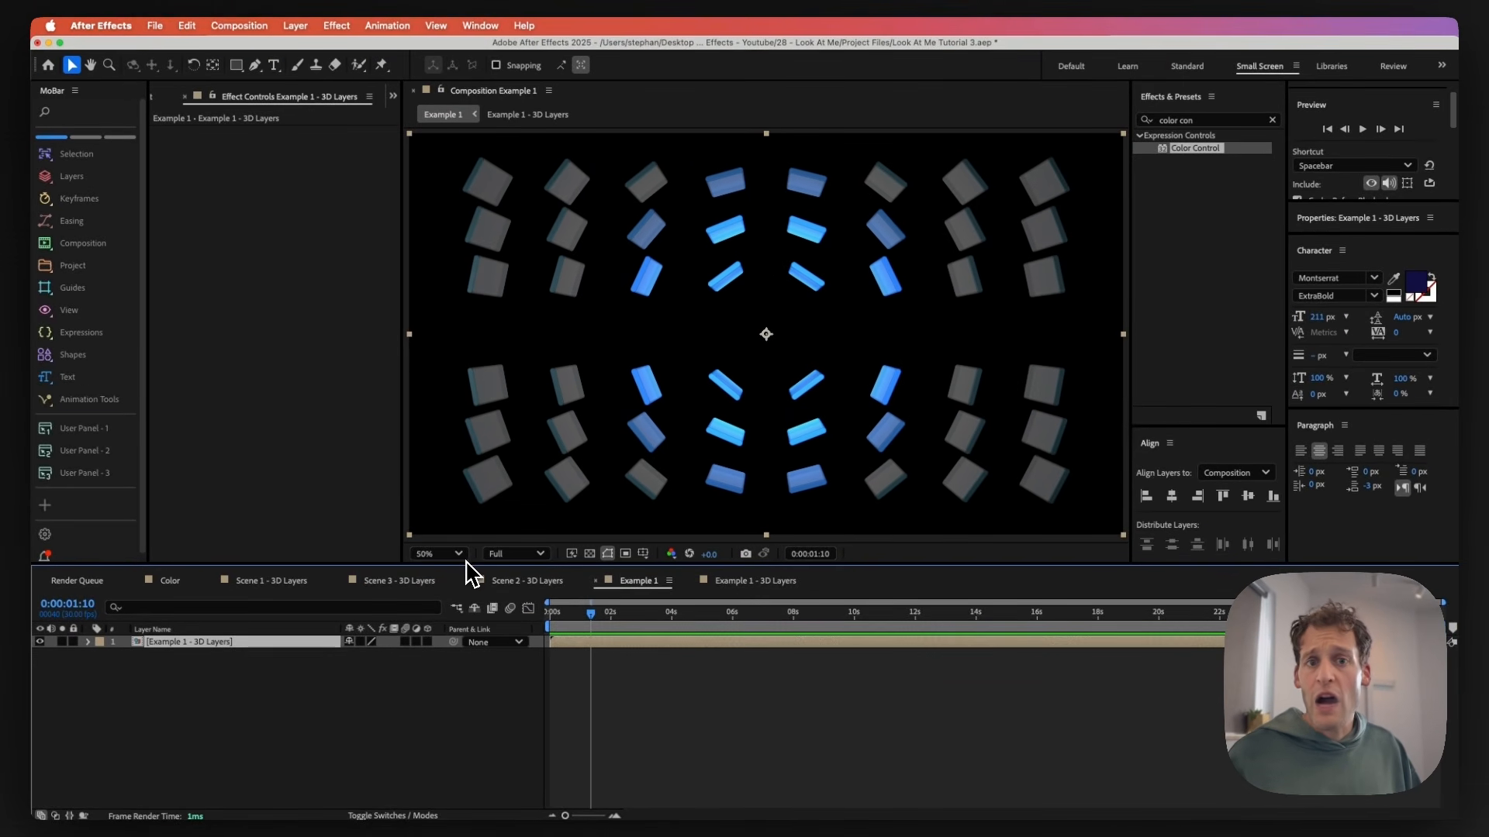
{"action": "left_click", "coordinate": [295, 26]}
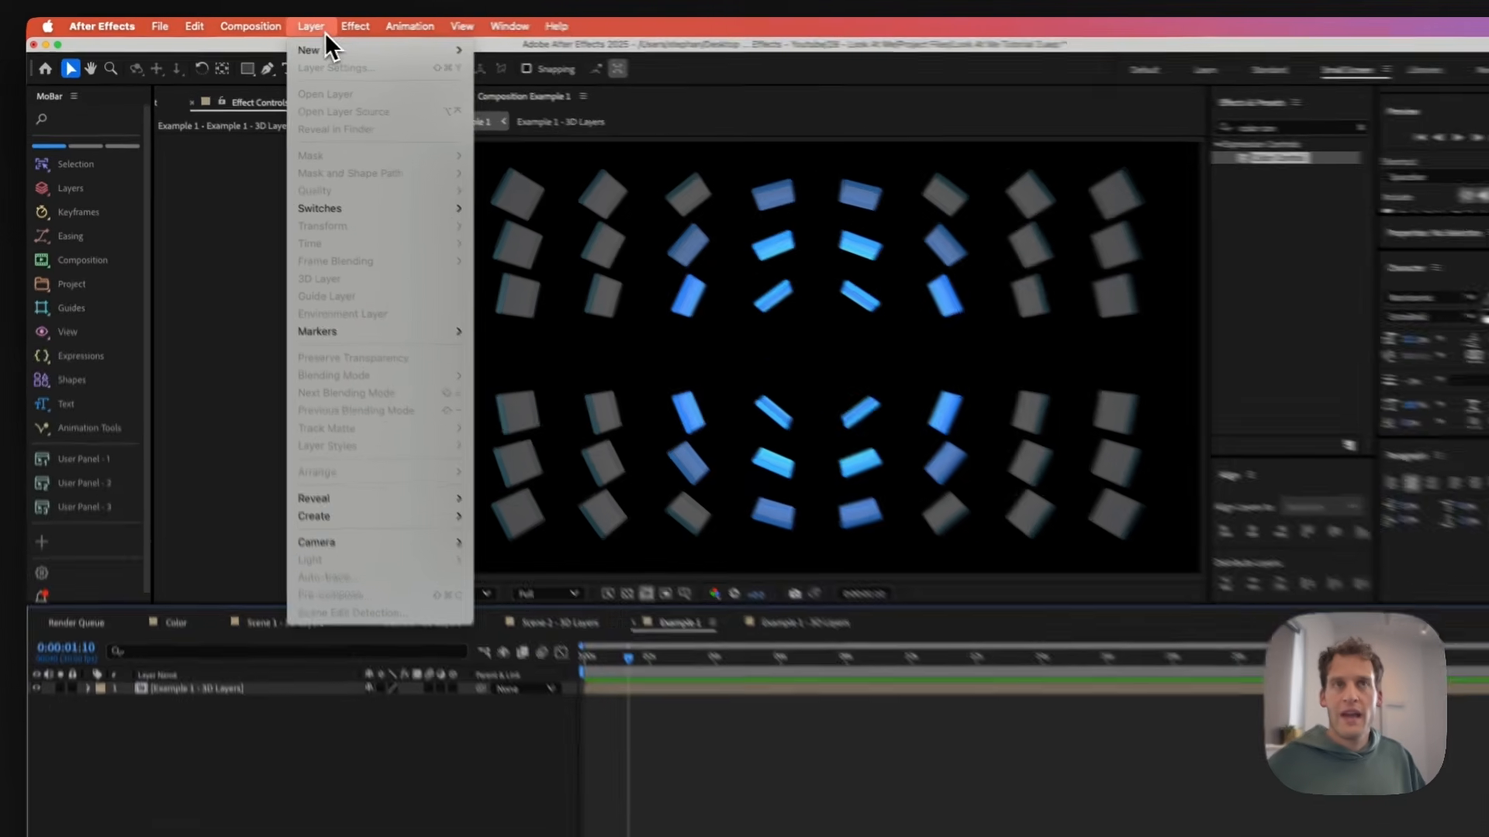
{"action": "mouse_move", "coordinate": [318, 47]}
{"action": "left_click", "coordinate": [560, 75]}
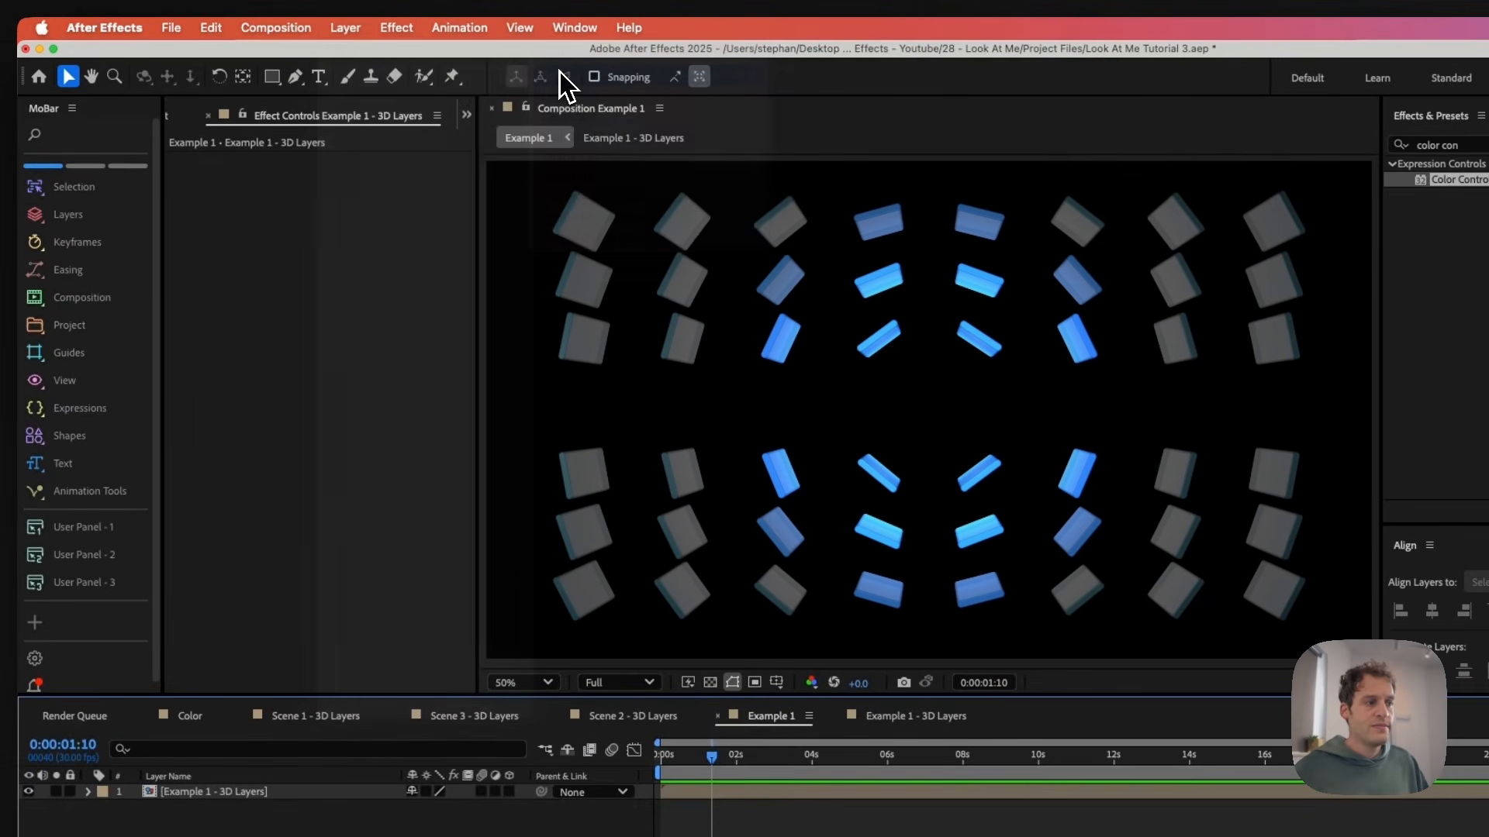
{"action": "type", "text": "Backgrou"}
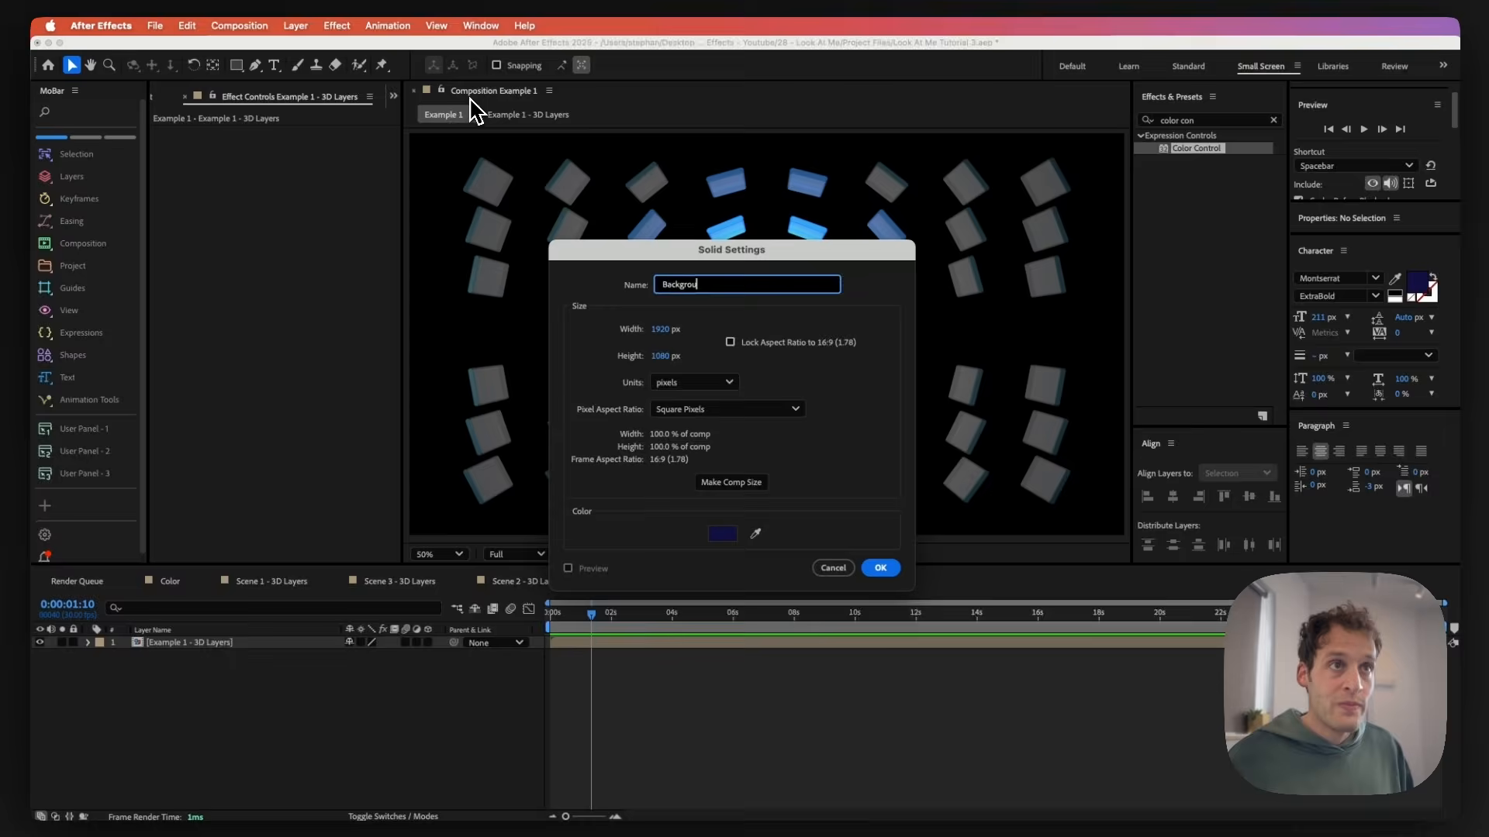
{"action": "type", "text": "nd"}
{"action": "key", "text": "Return"}
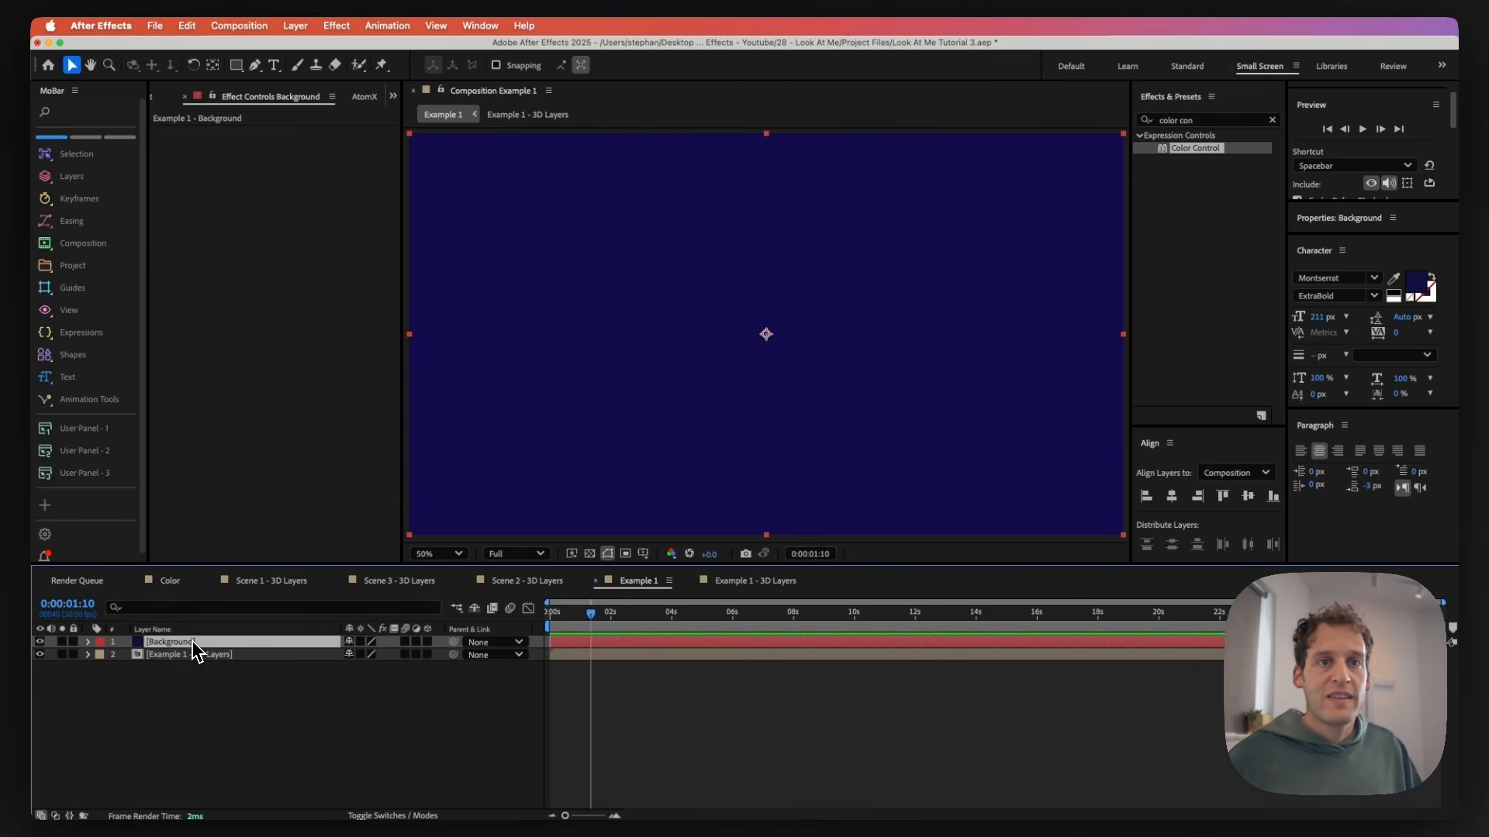
{"action": "left_click_drag", "start_coordinate": [193, 642], "coordinate": [190, 667]}
- Find the Gradient Ramp effect by searching for "ramp" and apply it to the Background solid
{"action": "key", "text": "super+5"}
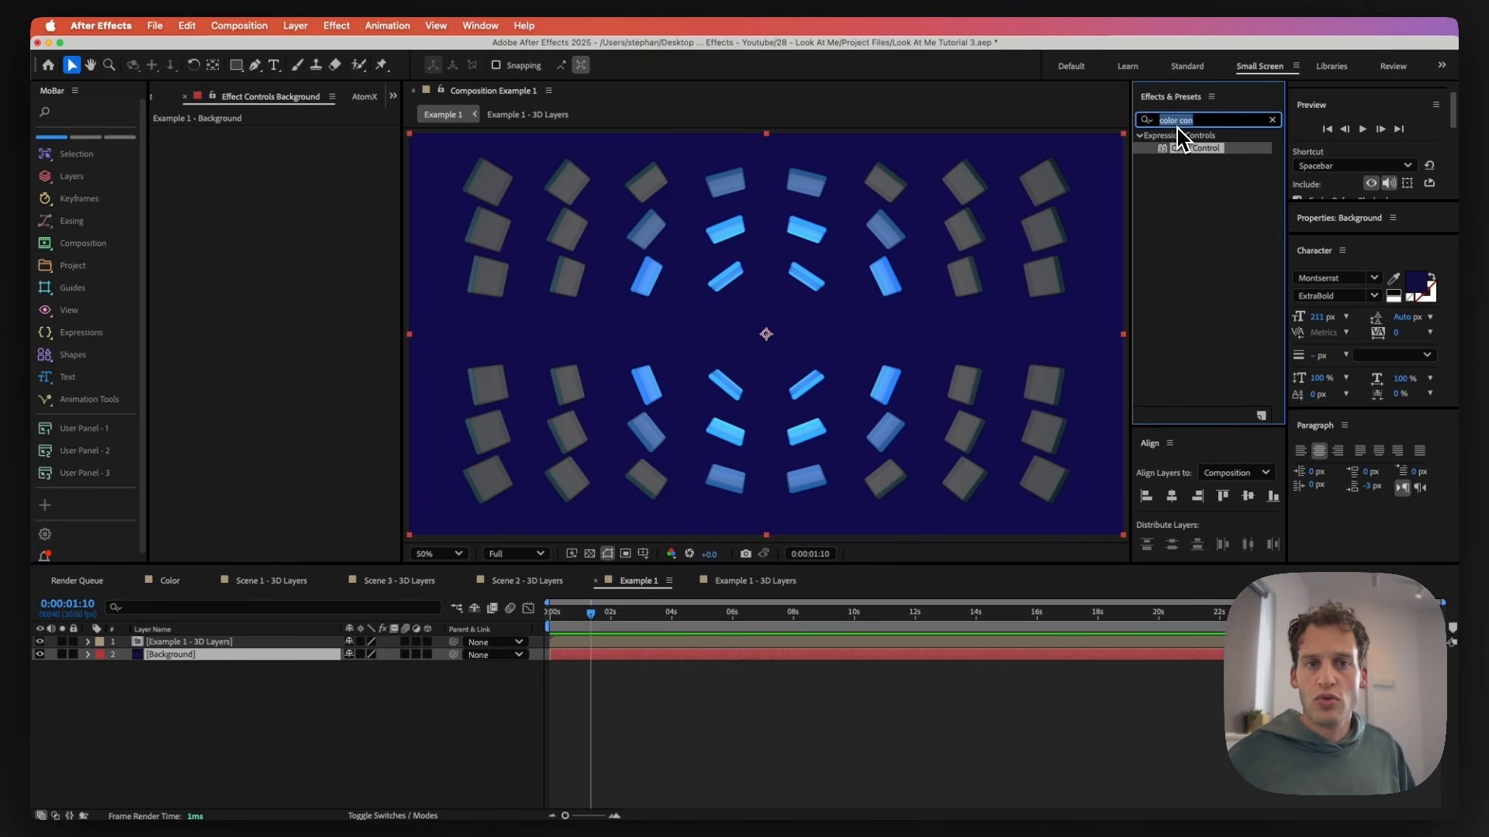
{"action": "type", "text": "ramp"}
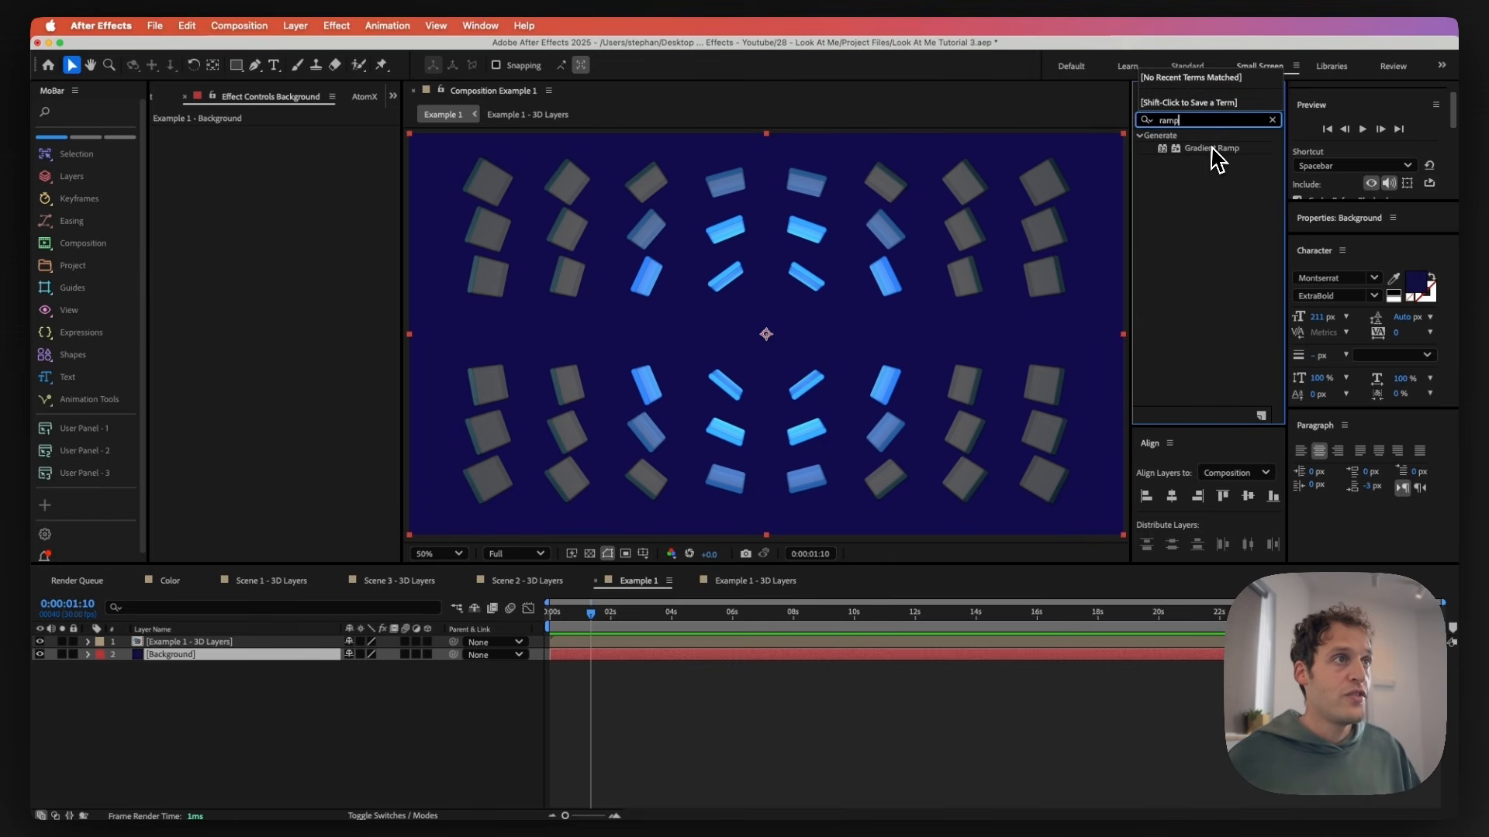
{"action": "left_click_drag", "start_coordinate": [1213, 155], "coordinate": [330, 630]}
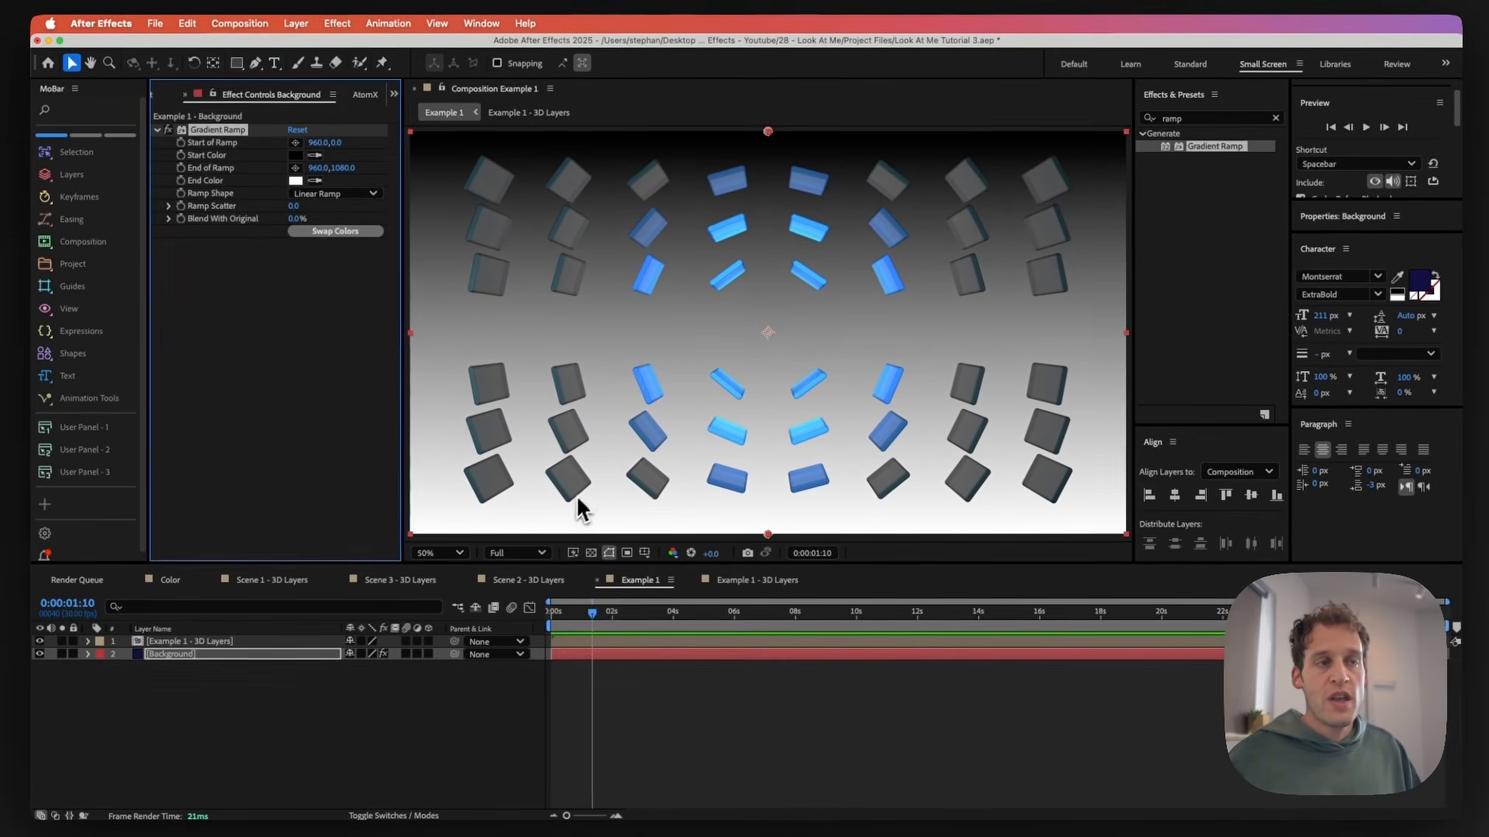
- Place the background Gradient Ramp's start point at the composition centre and its end point below the frame, at about 1012, 1660
{"action": "scroll", "coordinate": [760, 350], "scroll_direction": "down", "scroll_amount": 2}
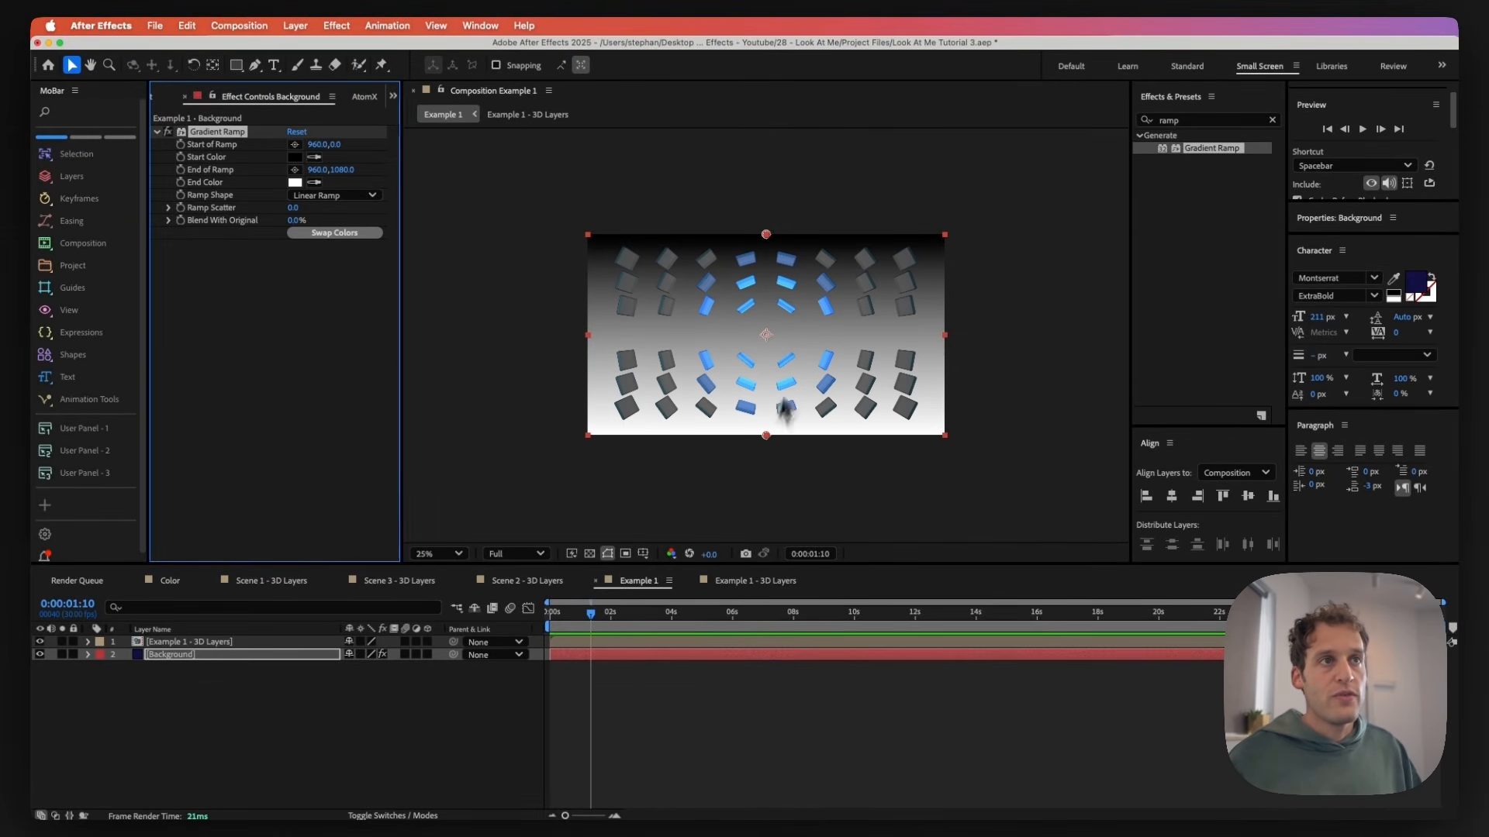
{"action": "left_click_drag", "start_coordinate": [766, 234], "coordinate": [834, 354]}
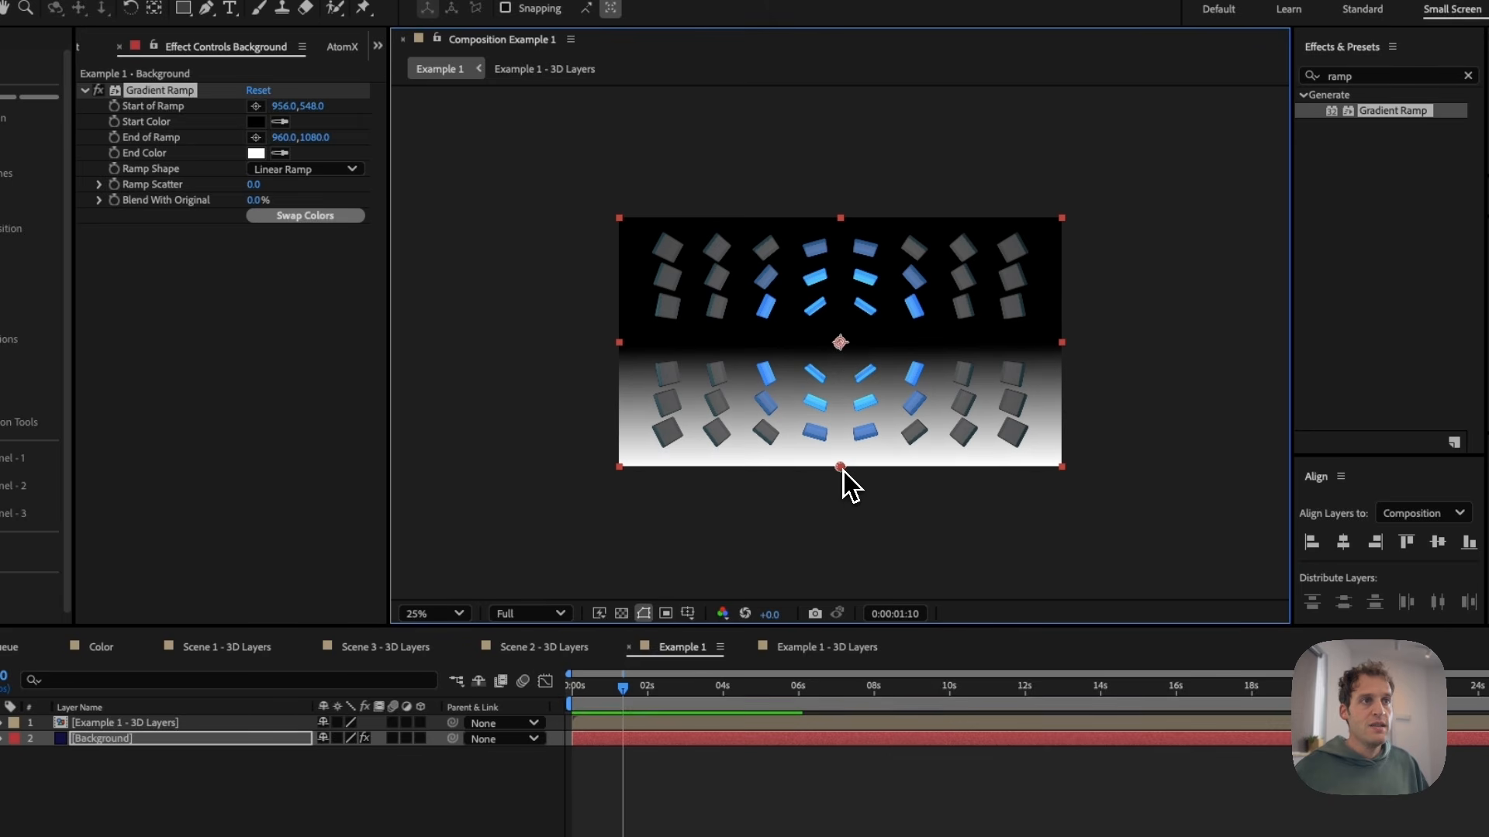
{"action": "left_click_drag", "start_coordinate": [842, 468], "coordinate": [852, 575]}
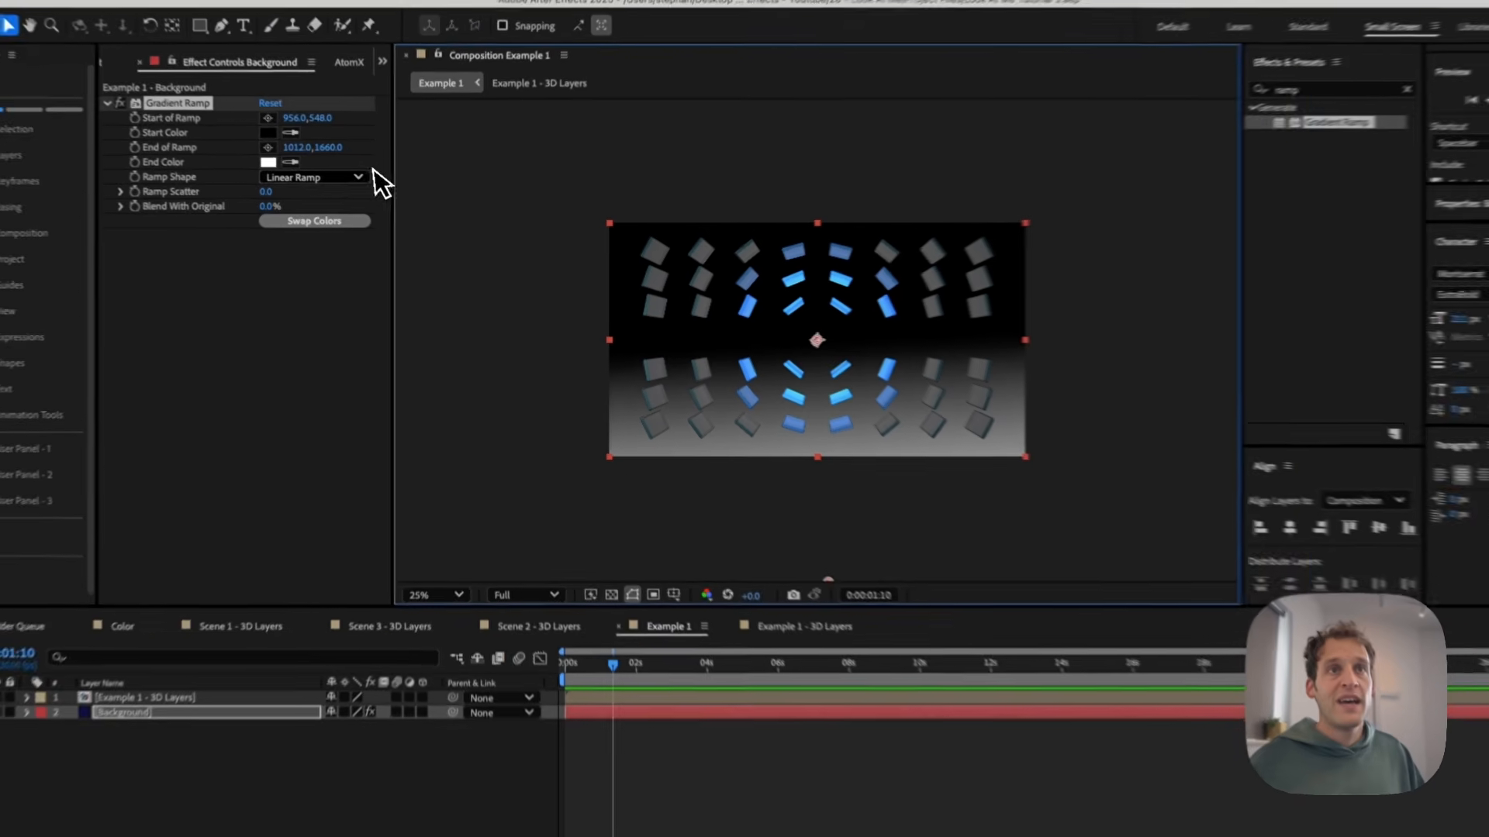
- Change the Gradient Ramp's shape to Radial Ramp and swap its start and end colors
{"action": "left_click", "coordinate": [357, 177]}
{"action": "left_click", "coordinate": [332, 213]}
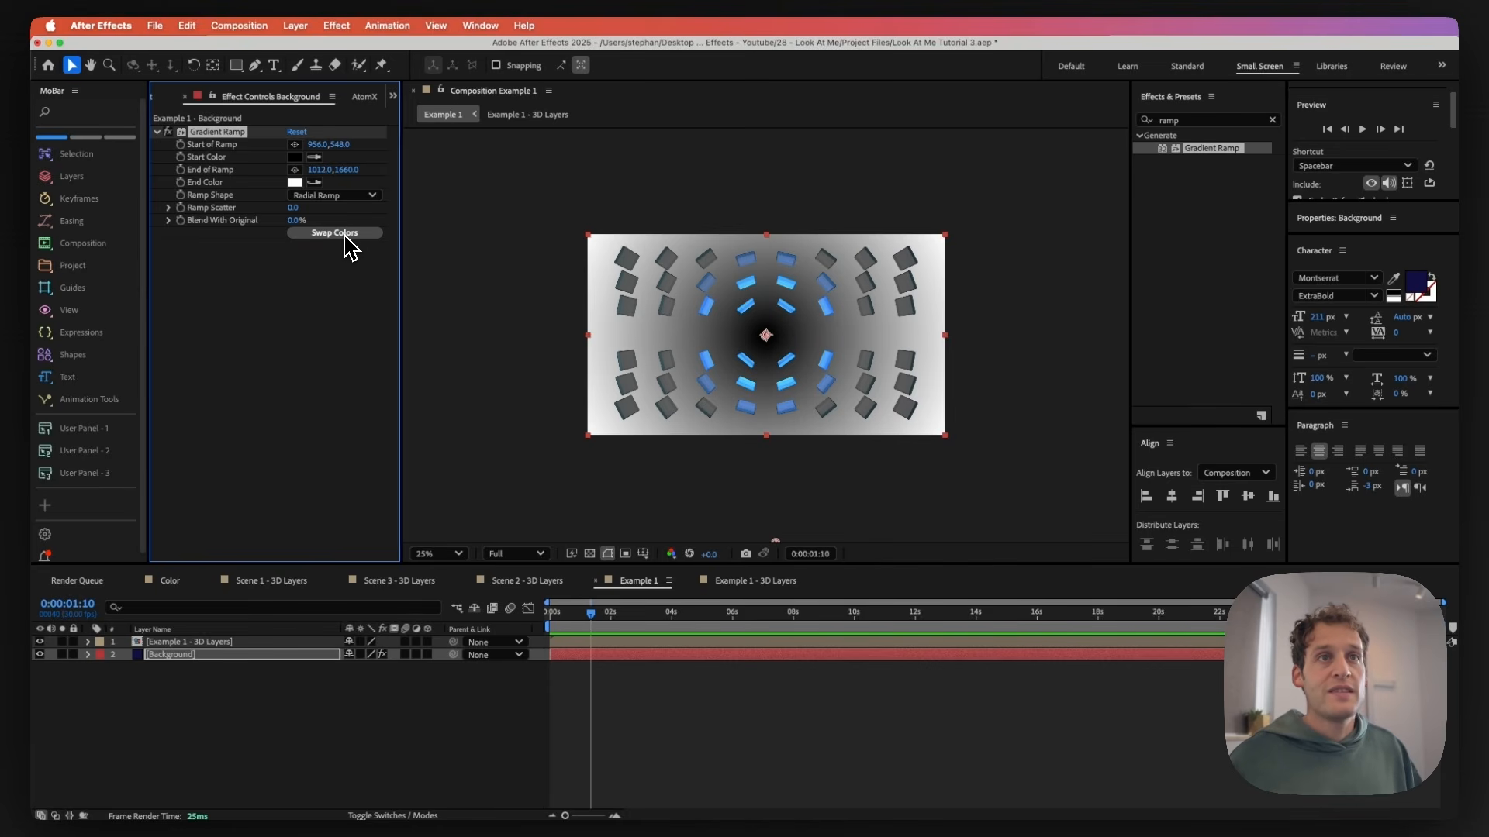
{"action": "left_click", "coordinate": [345, 236]}
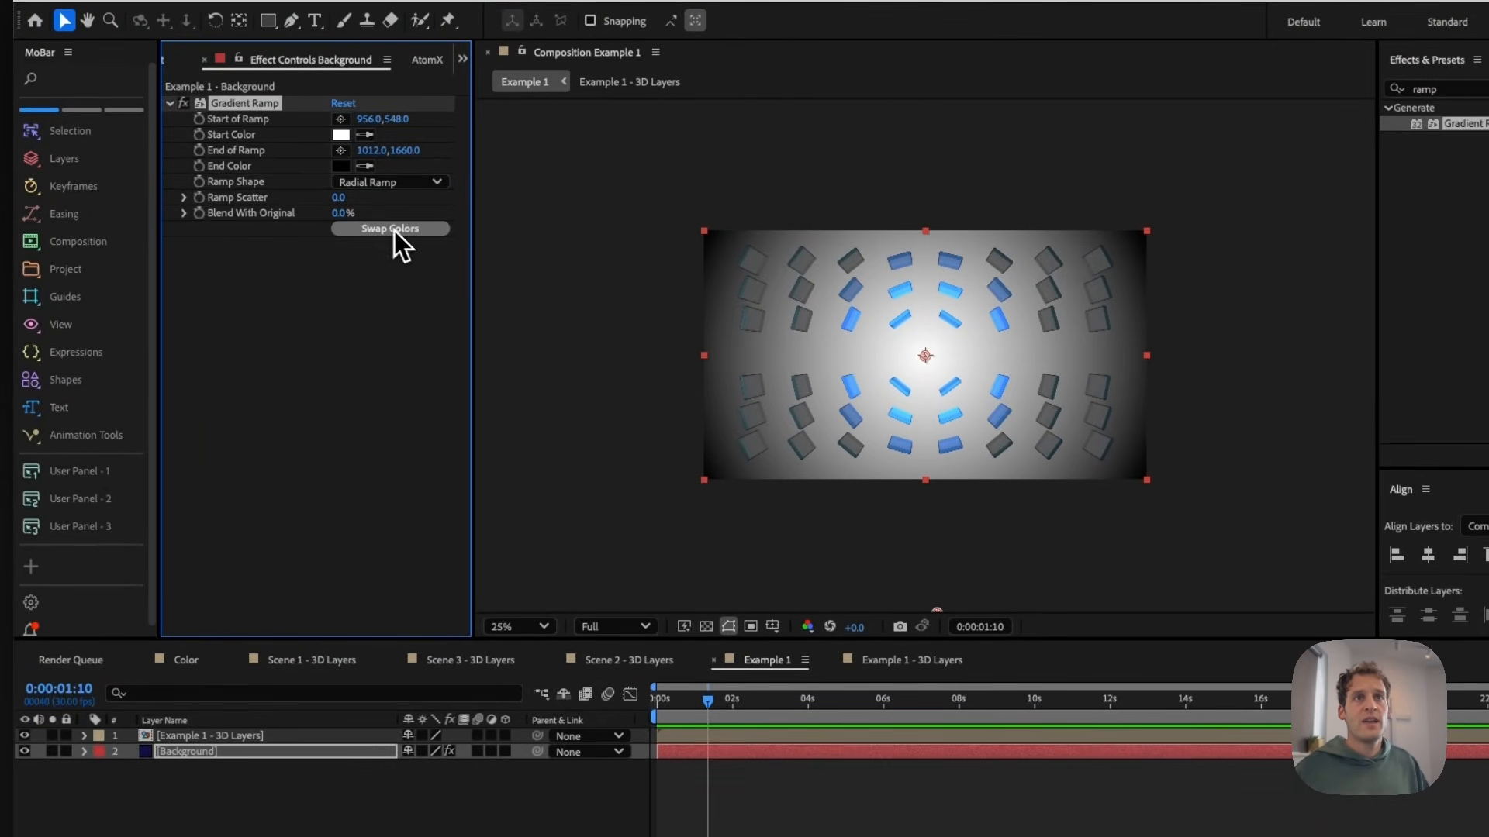
- Set the Gradient Ramp's end color to mid grey 636363
{"action": "left_click", "coordinate": [348, 169]}
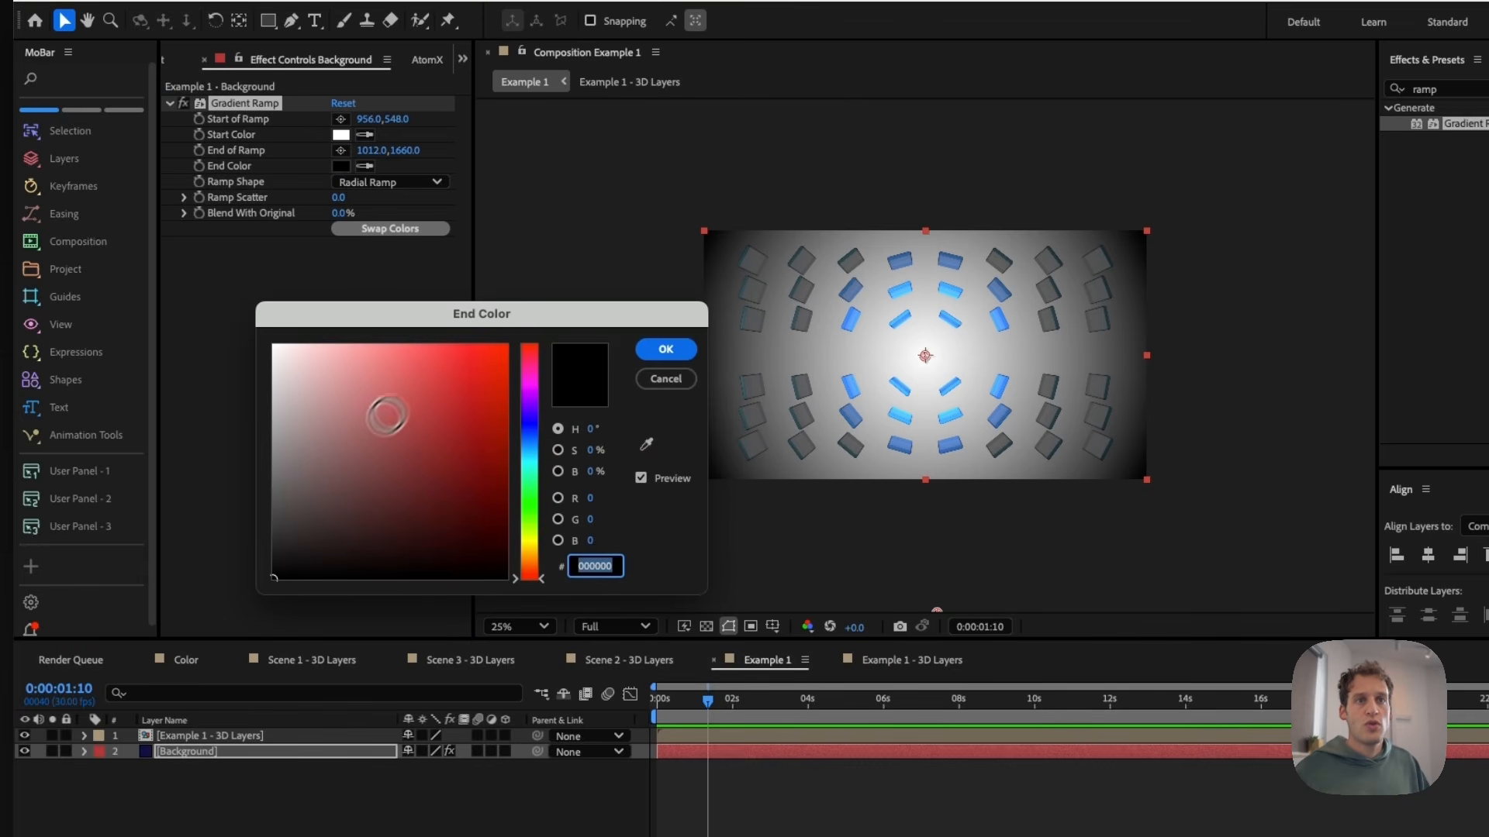
{"action": "left_click_drag", "start_coordinate": [287, 530], "coordinate": [237, 494]}
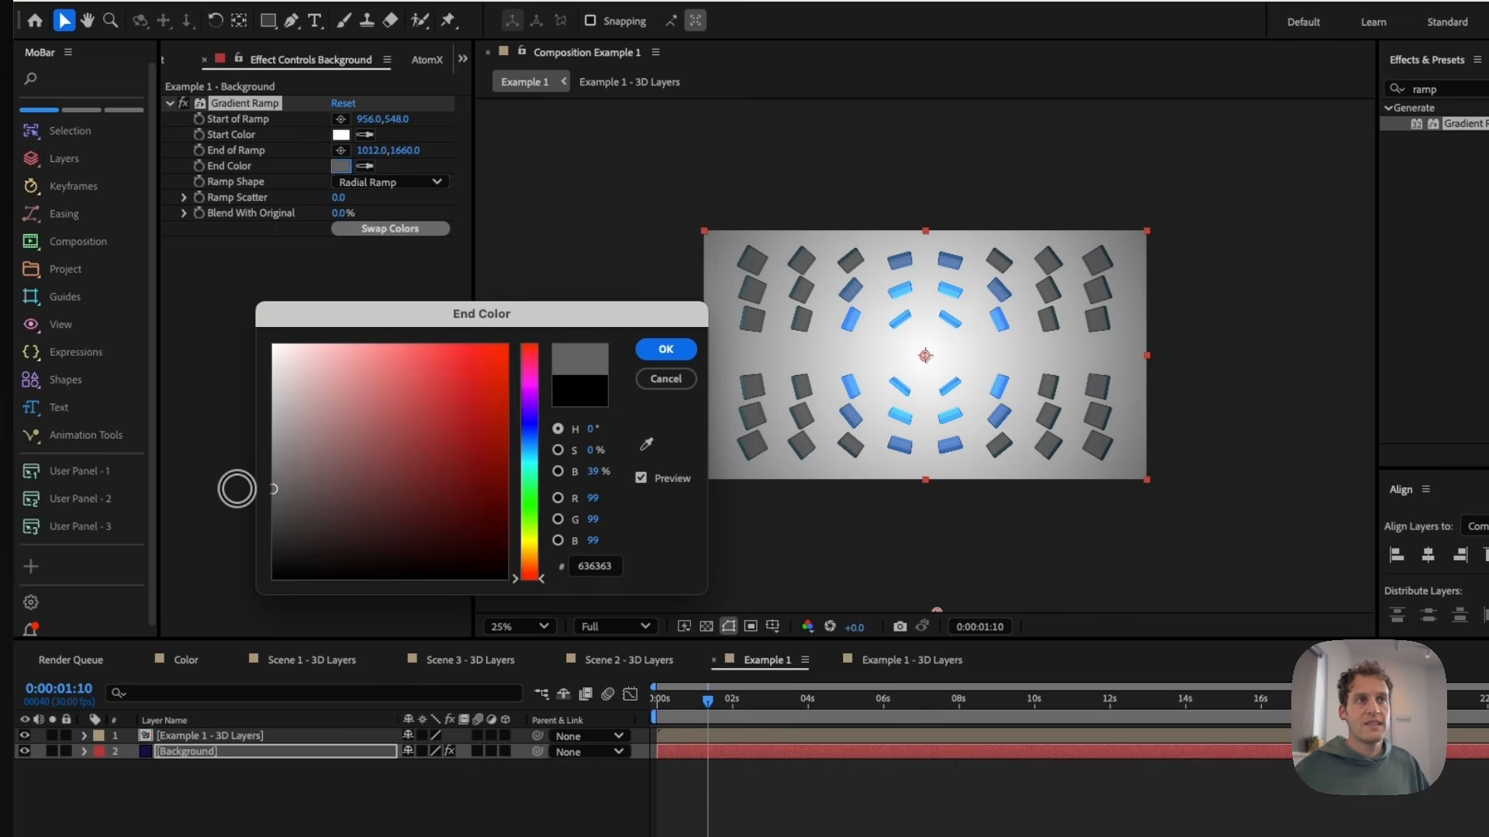
{"action": "left_click", "coordinate": [651, 351]}
{"action": "scroll", "coordinate": [673, 333], "scroll_direction": "up", "scroll_amount": 2}
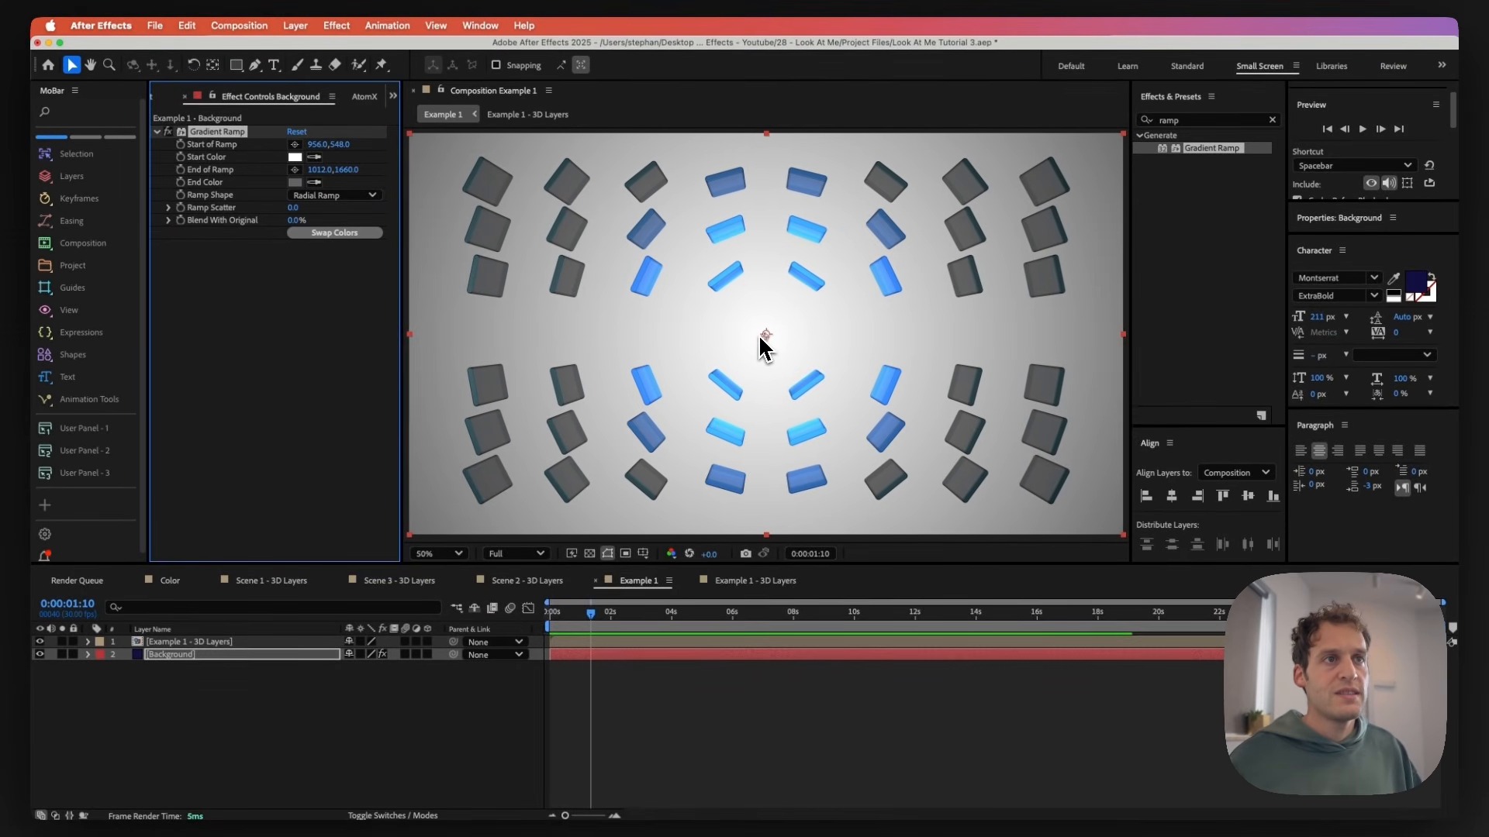
- Set the Gradient Ramp's start color to light pink DDC4C4 and place its start point near the centre, at about 960, 544
{"action": "mouse_move", "coordinate": [761, 342]}
{"action": "left_mouse_down"}
{"action": "mouse_move", "coordinate": [485, 333]}
{"action": "mouse_move", "coordinate": [636, 345]}
{"action": "mouse_move", "coordinate": [1063, 323]}
{"action": "mouse_move", "coordinate": [769, 337]}
{"action": "left_mouse_up"}
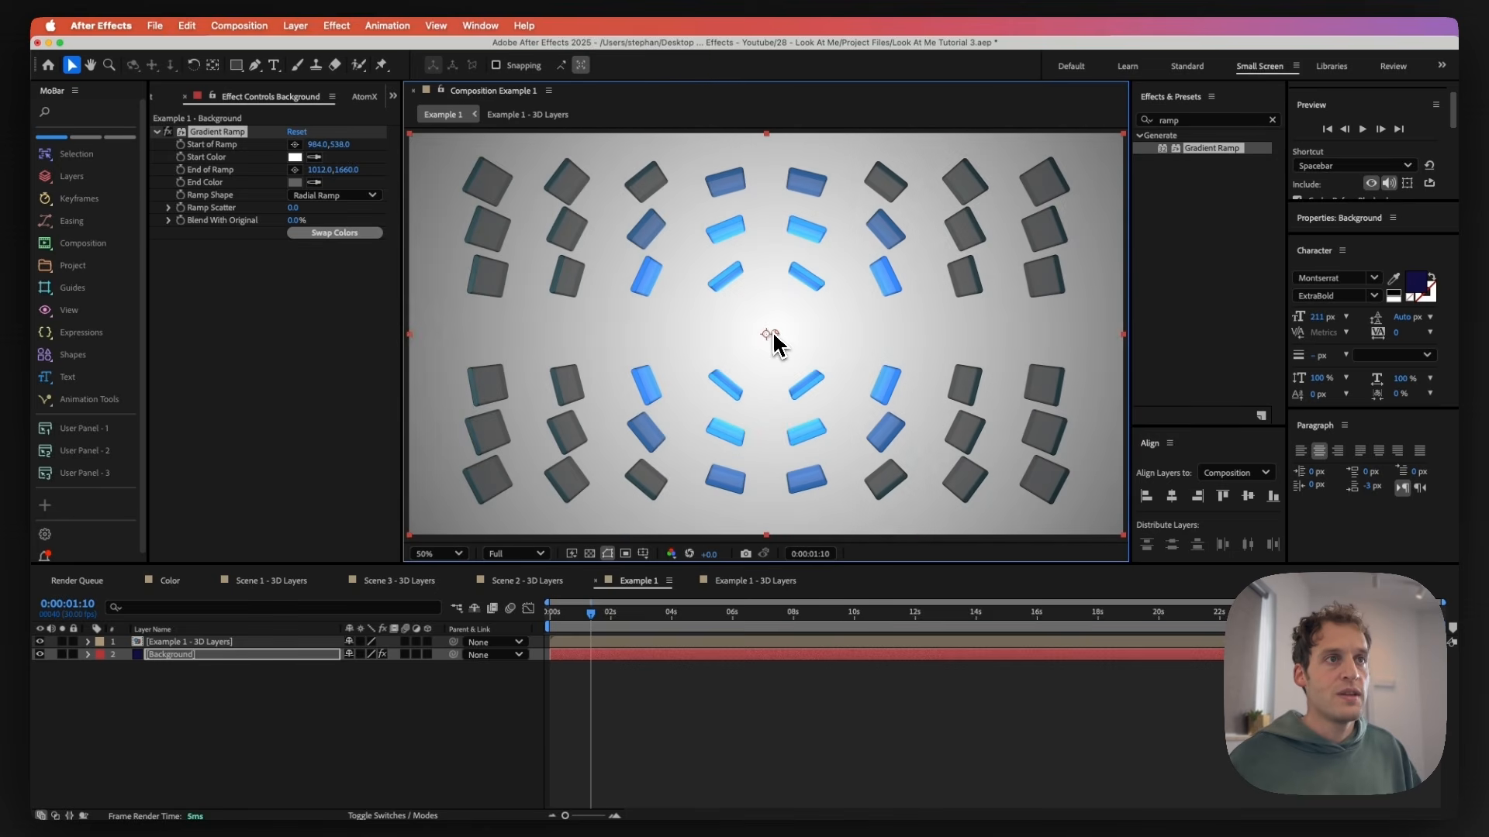
{"action": "left_click", "coordinate": [295, 157]}
{"action": "left_click", "coordinate": [262, 352]}
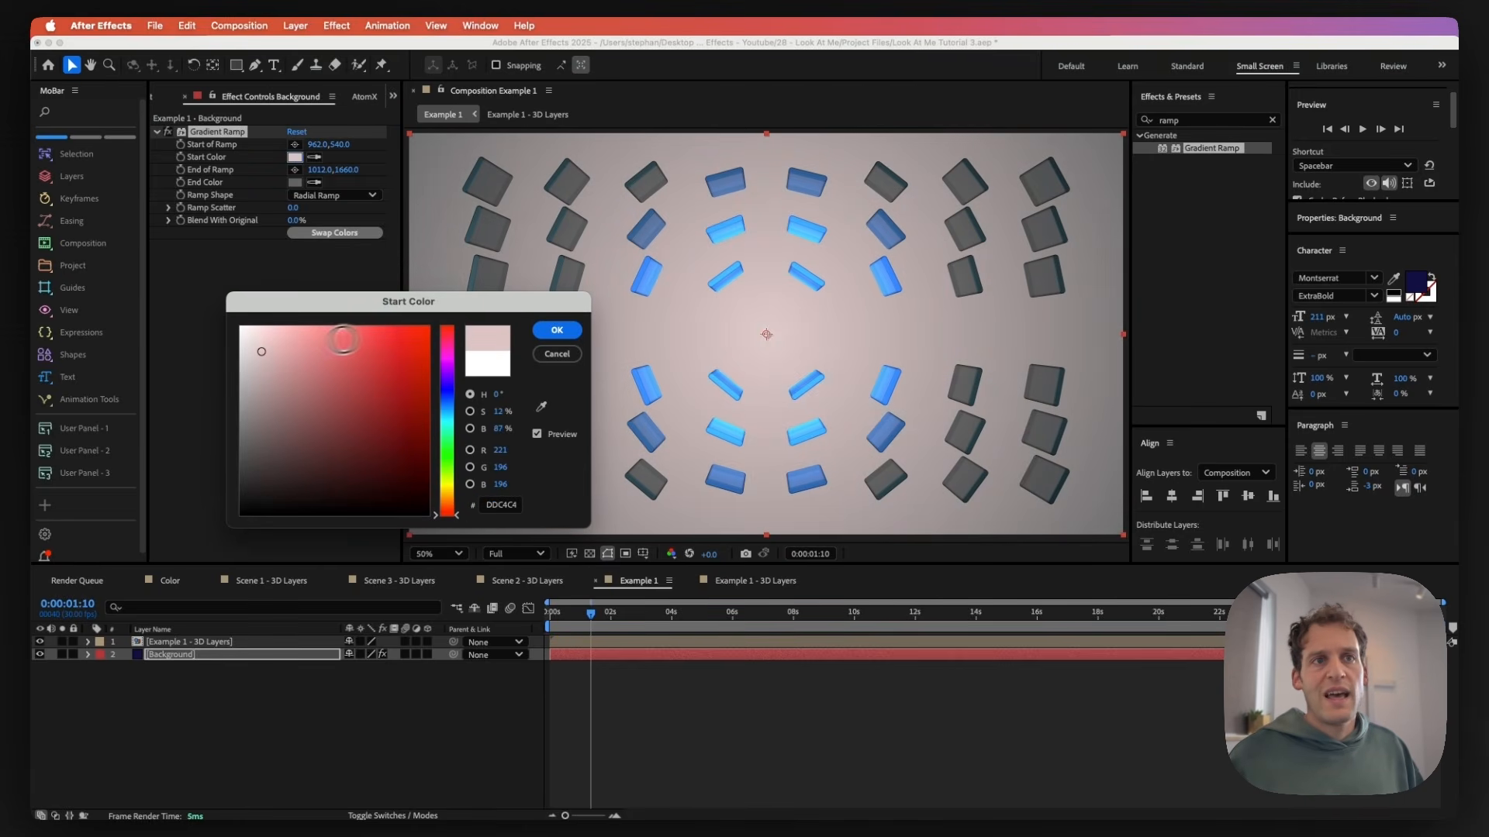
{"action": "left_click", "coordinate": [556, 332]}
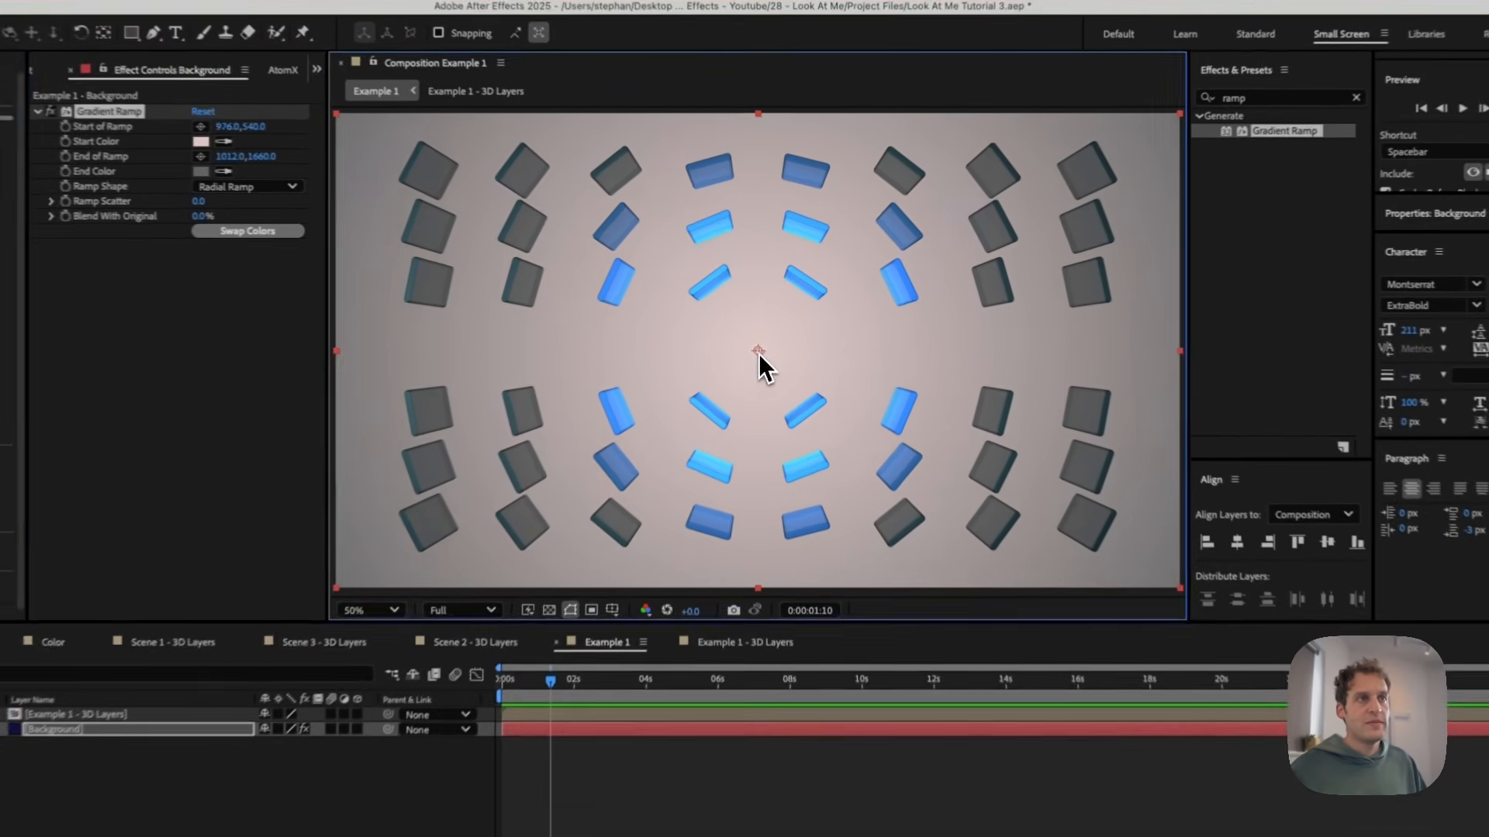
{"action": "left_click_drag", "start_coordinate": [771, 342], "coordinate": [764, 371]}
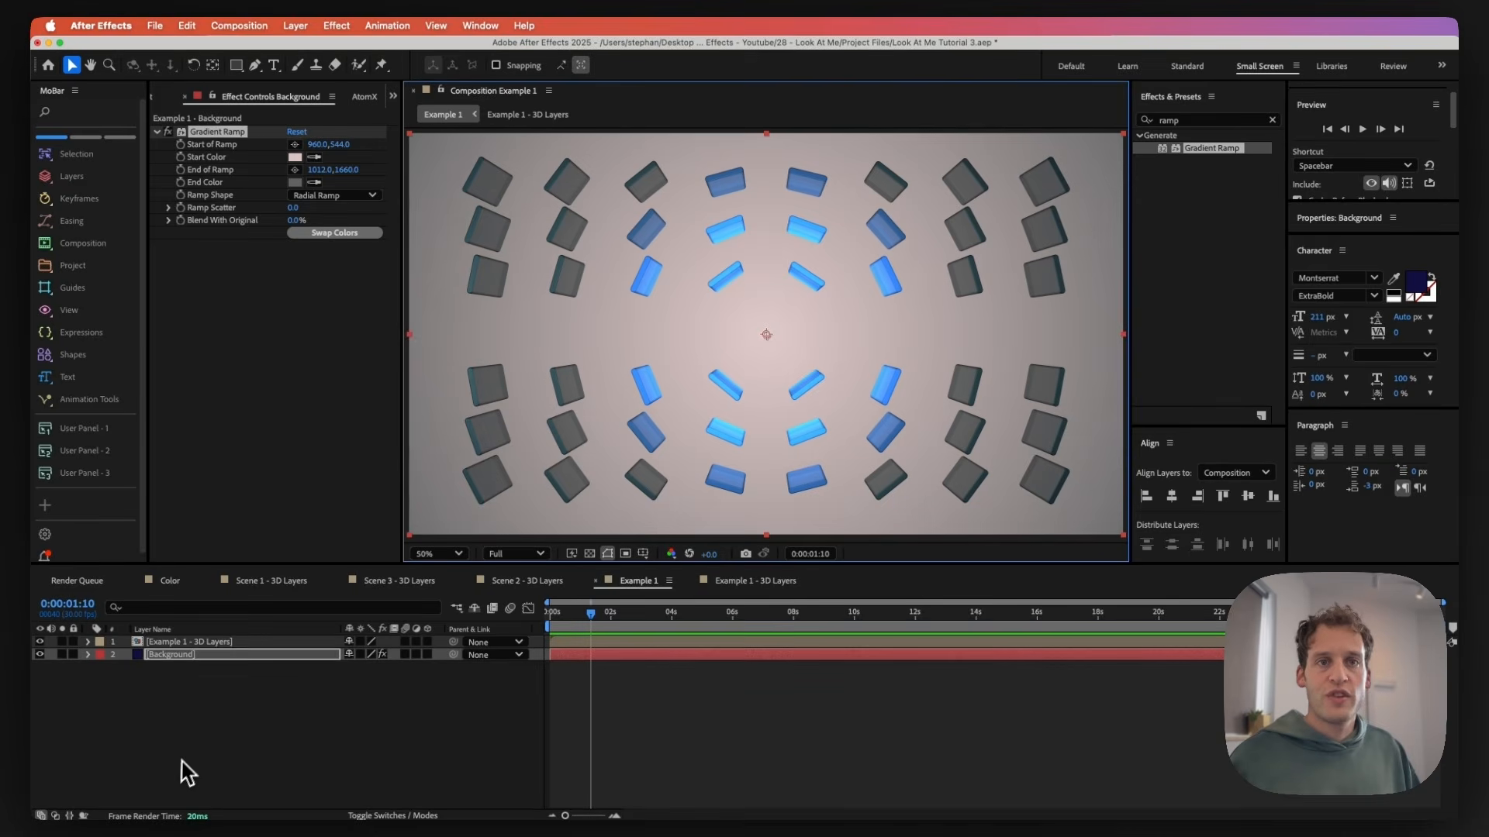
- Copy the Effector layer from the Example 1 - 3D Layers composition into the Example 1 composition
{"action": "left_click", "coordinate": [223, 728]}
{"action": "left_click", "coordinate": [754, 581]}
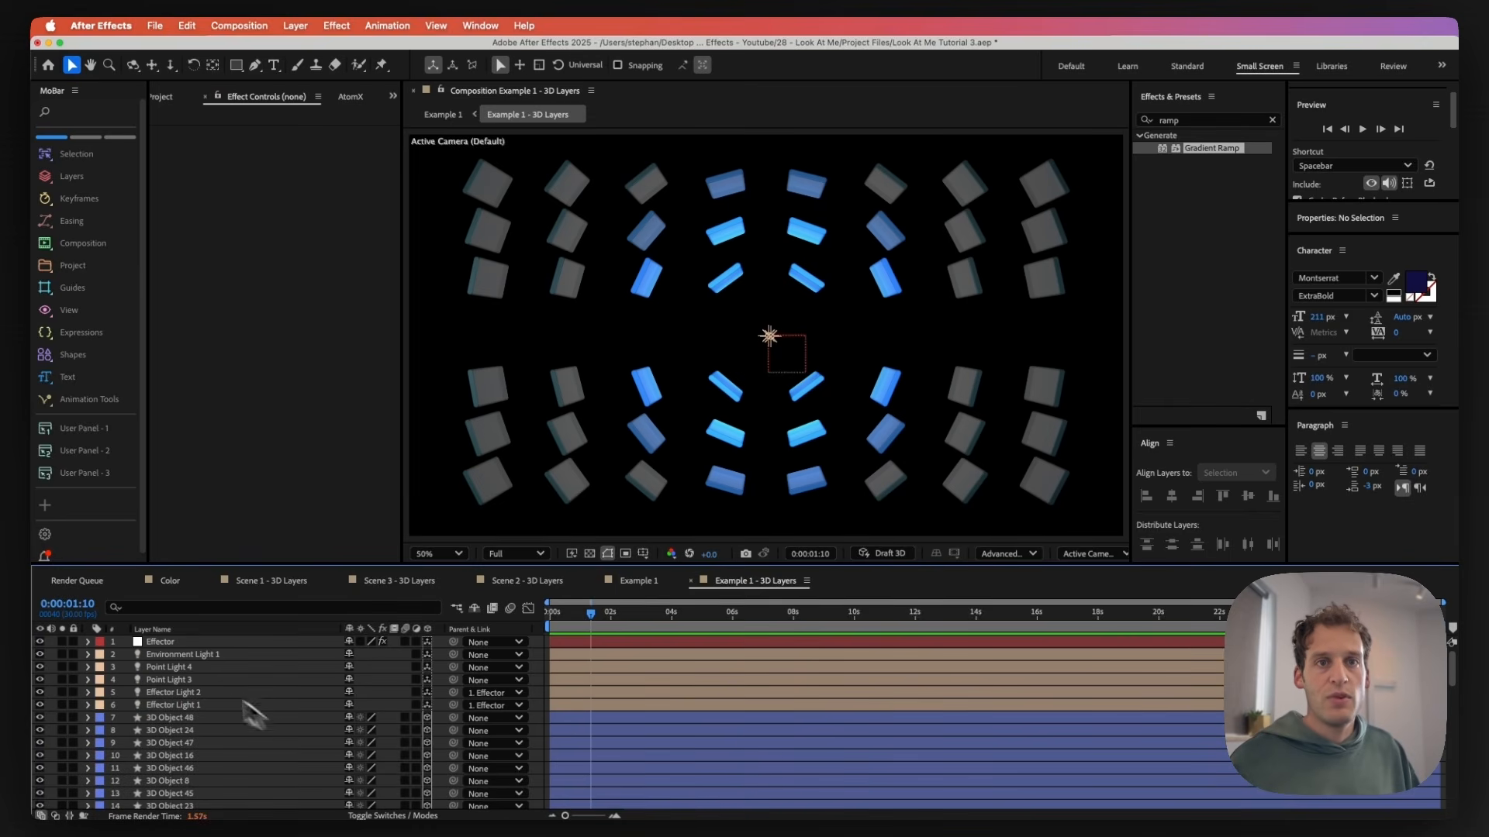
{"action": "left_click", "coordinate": [165, 643]}
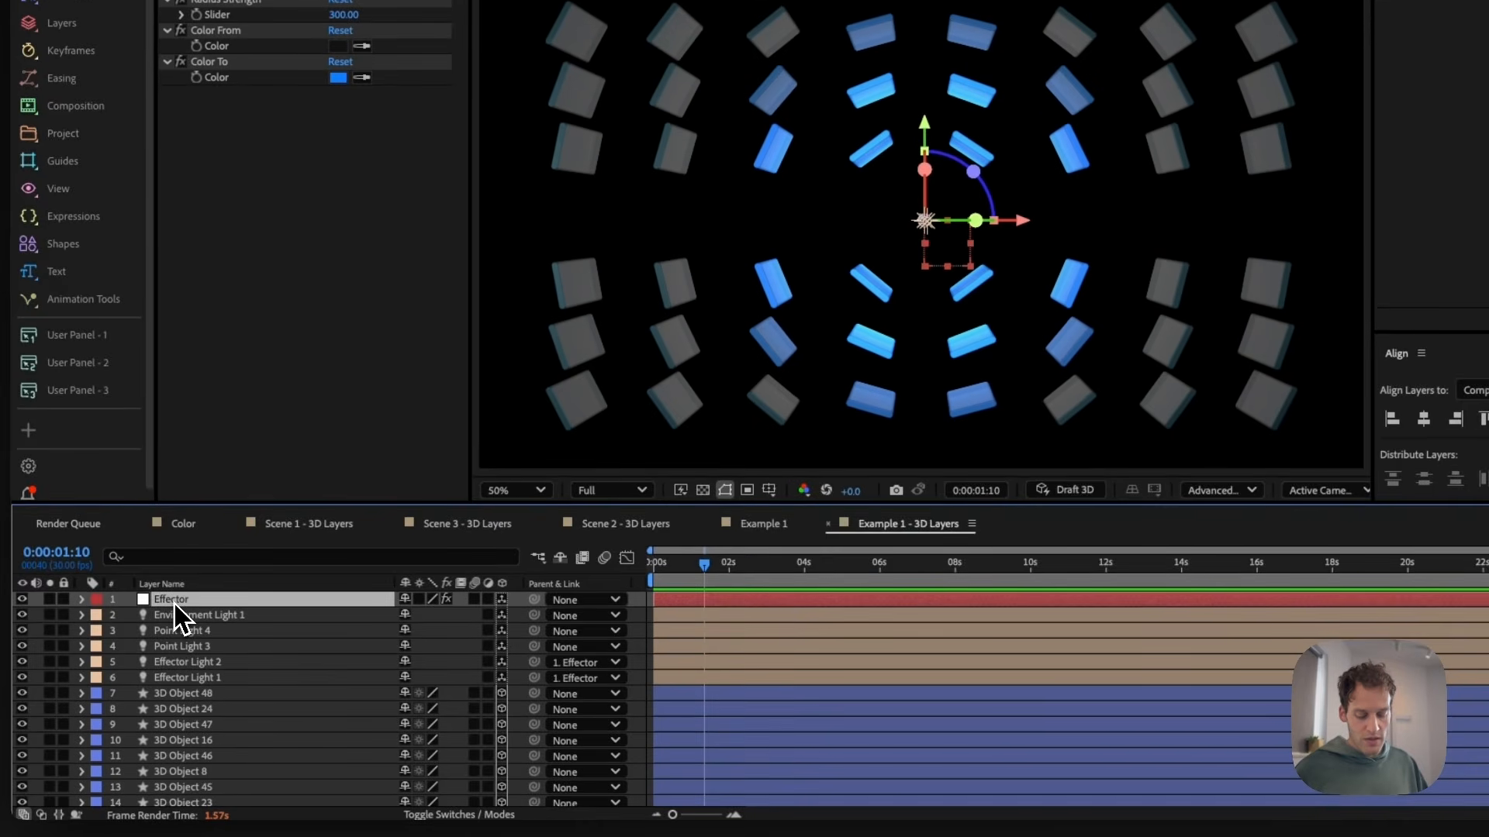
{"action": "key", "text": "super+c"}
{"action": "left_click", "coordinate": [763, 524]}
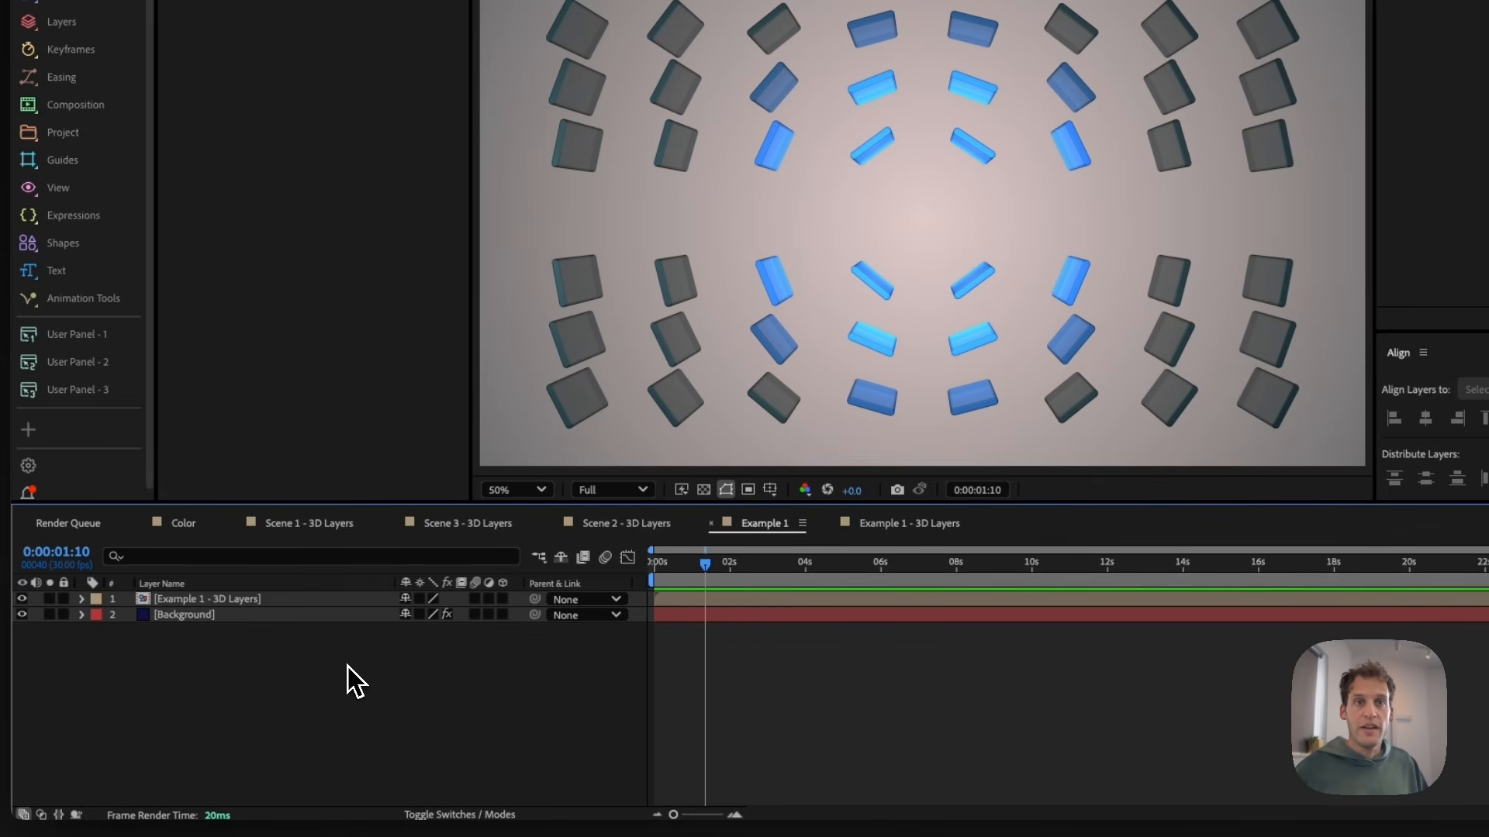
{"action": "key", "text": "super+v"}
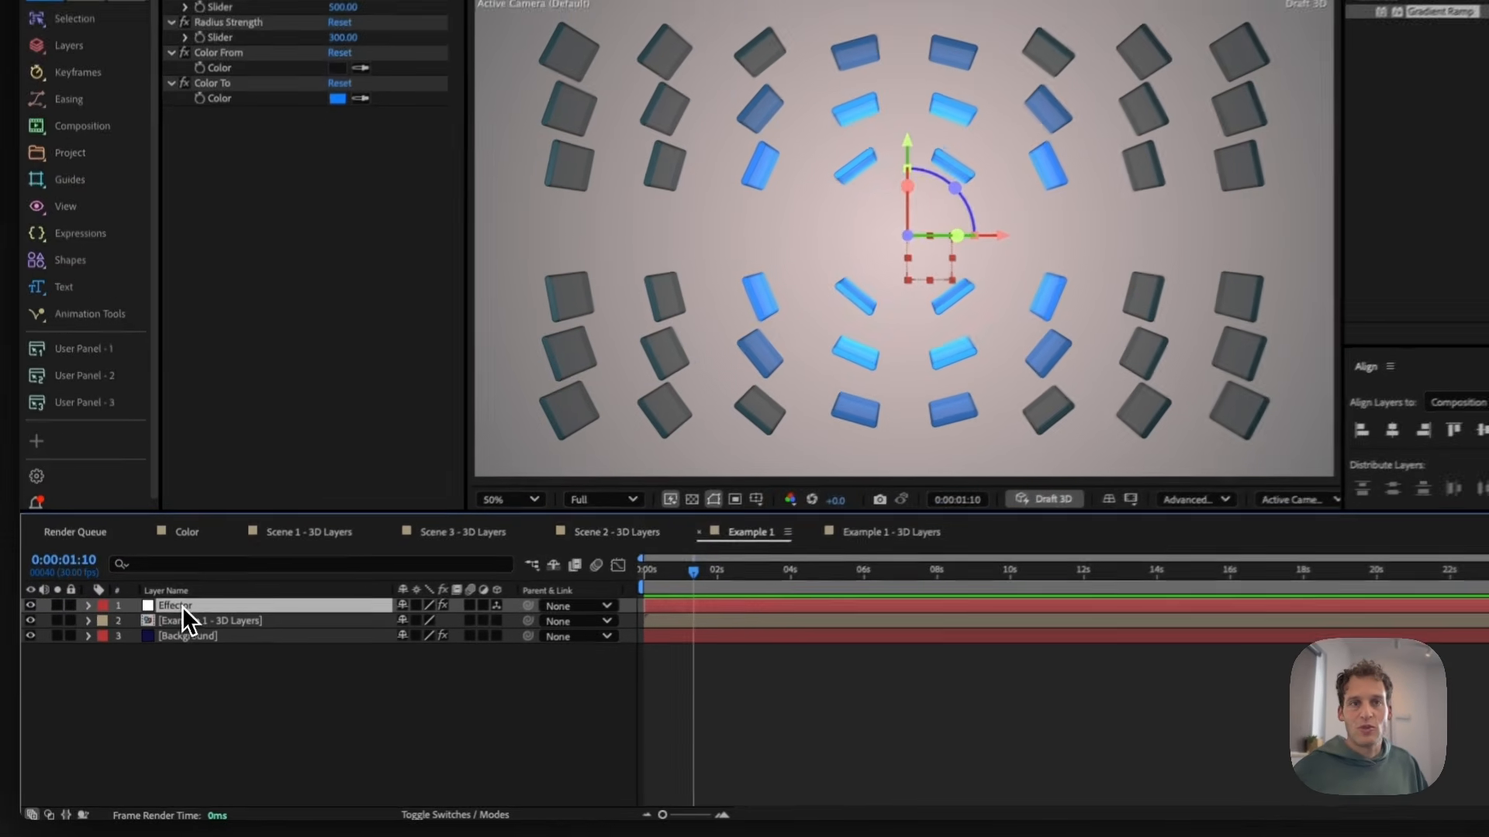
- Link the Background layer's Gradient Ramp Start of Ramp to the Effector layer's Position with an expression in Example 1
{"action": "left_click", "coordinate": [168, 667]}
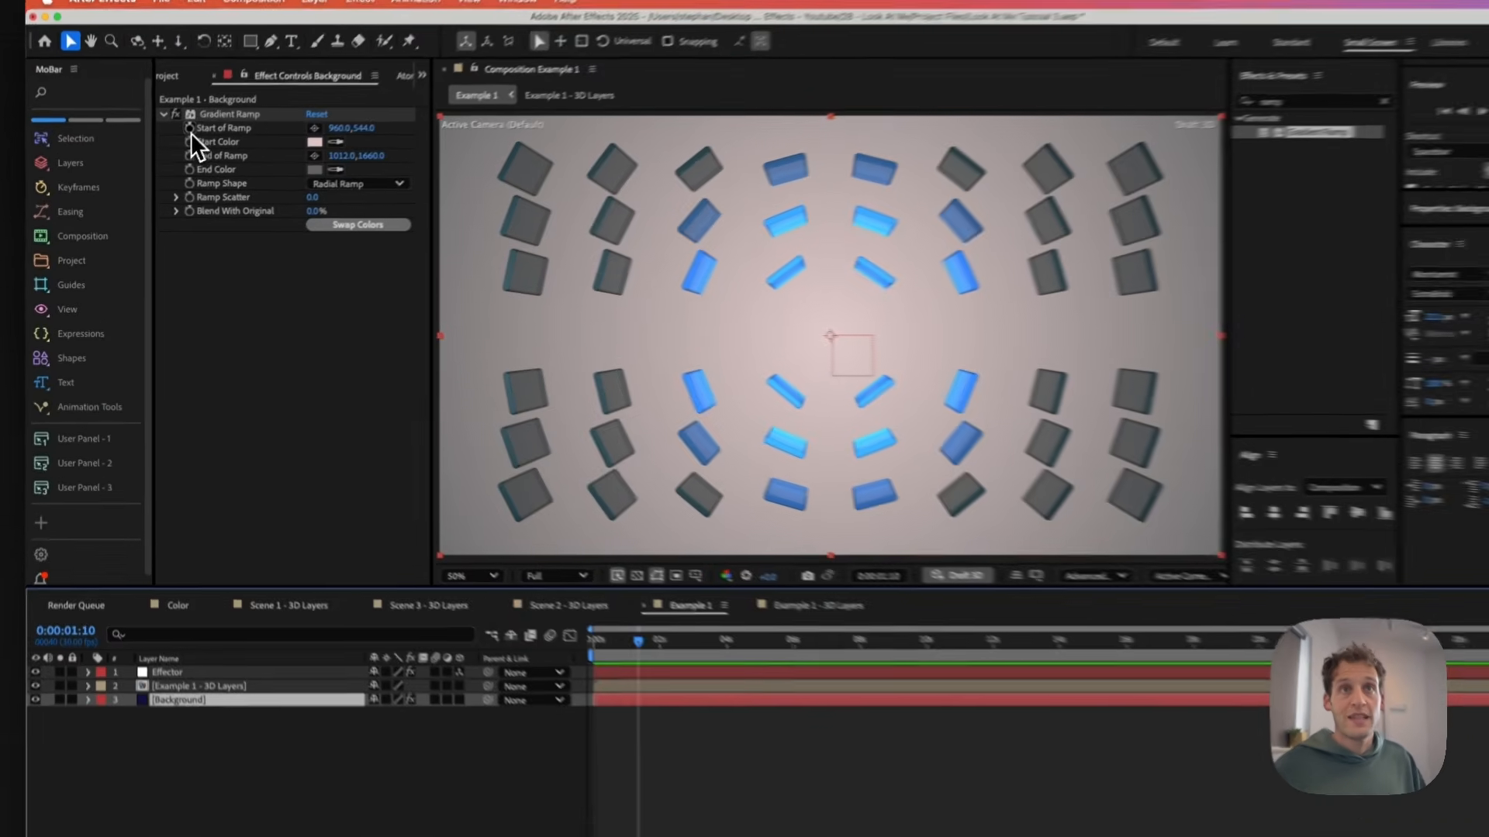
{"action": "left_click", "coordinate": [180, 145], "text": "alt"}
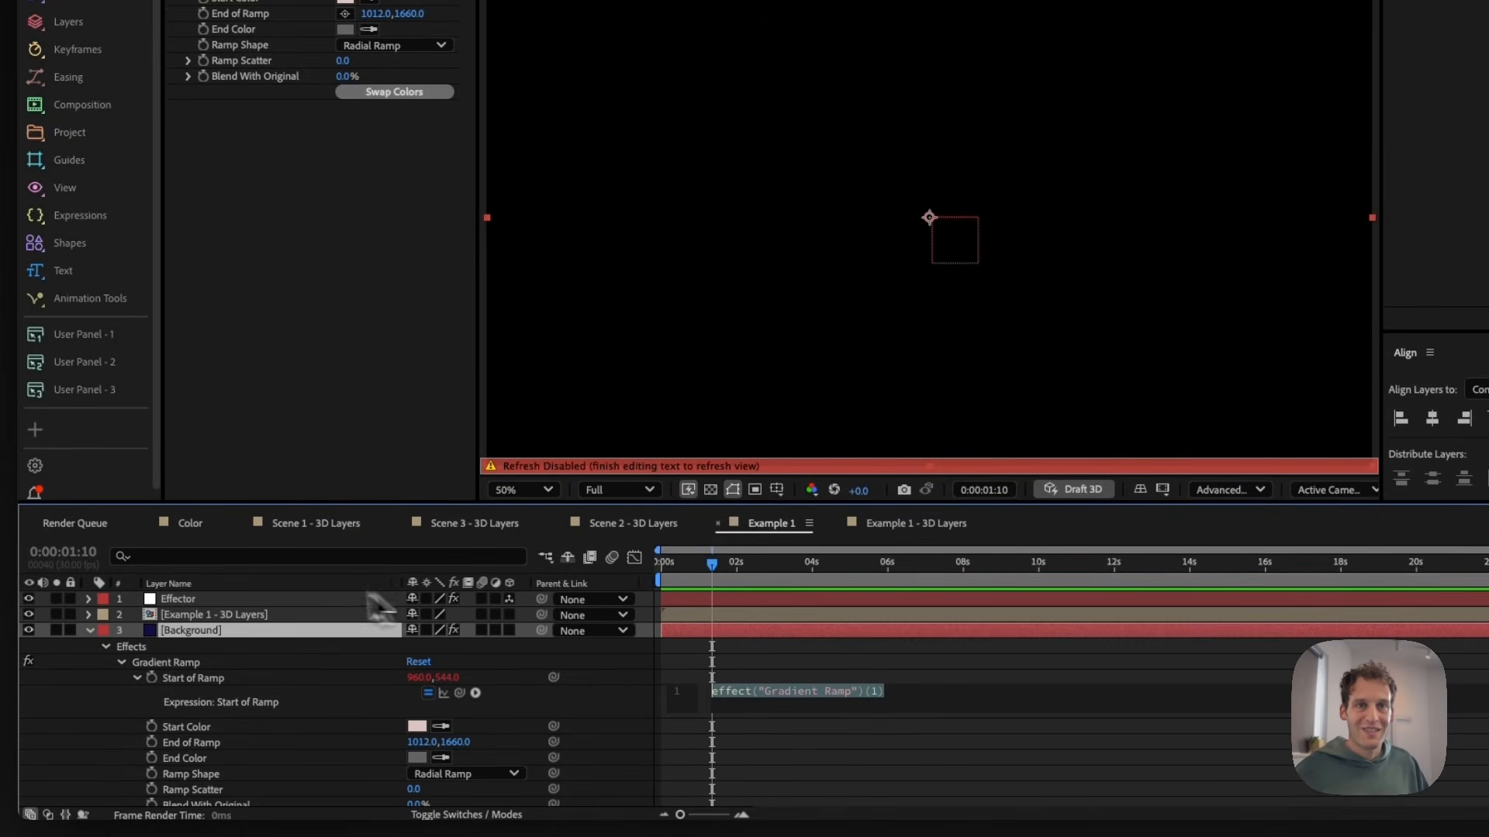
{"action": "left_click", "coordinate": [238, 597]}
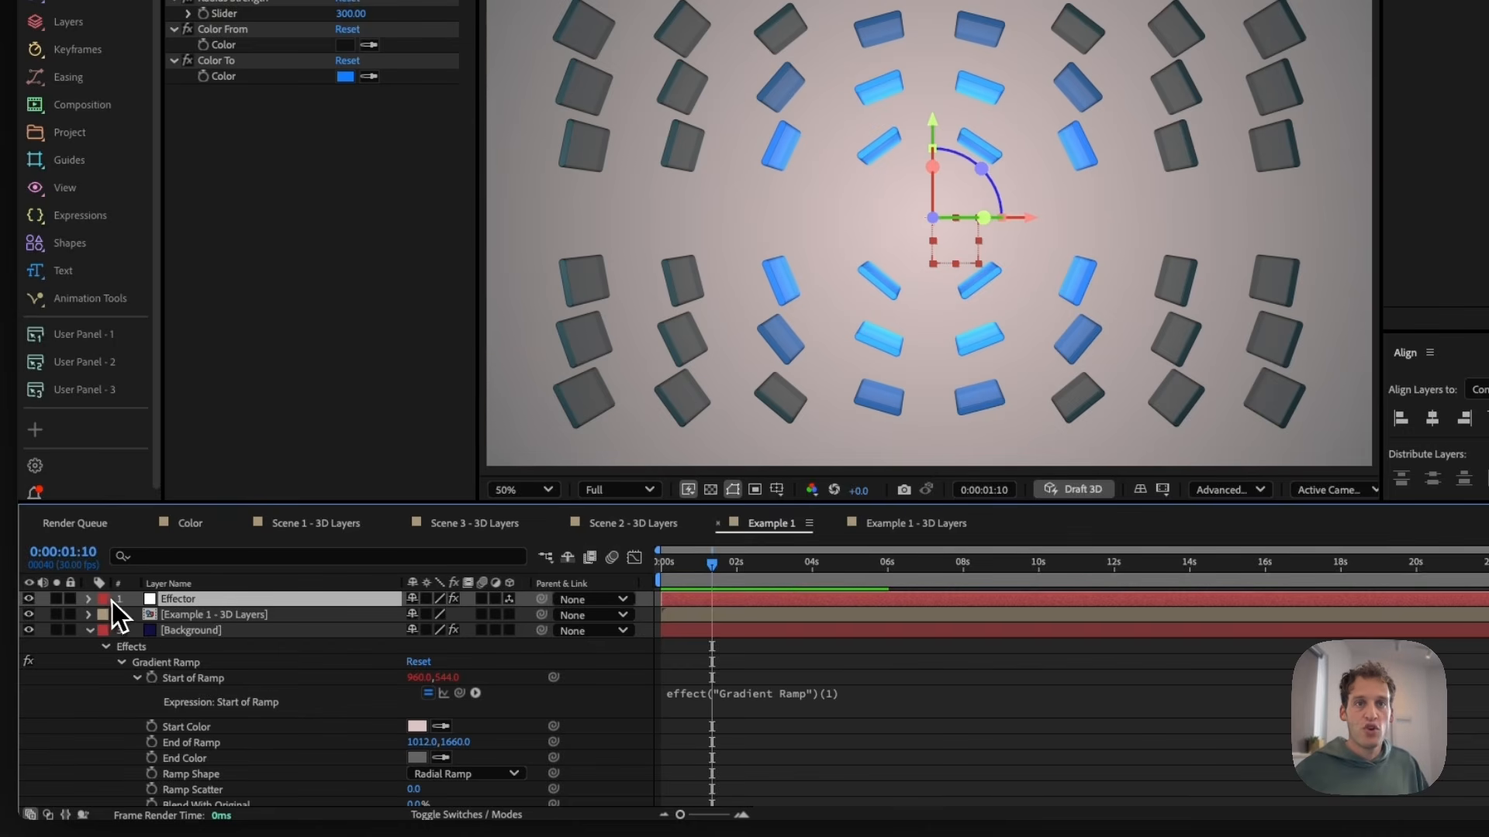
{"action": "left_click", "coordinate": [89, 599]}
{"action": "key", "text": "p"}
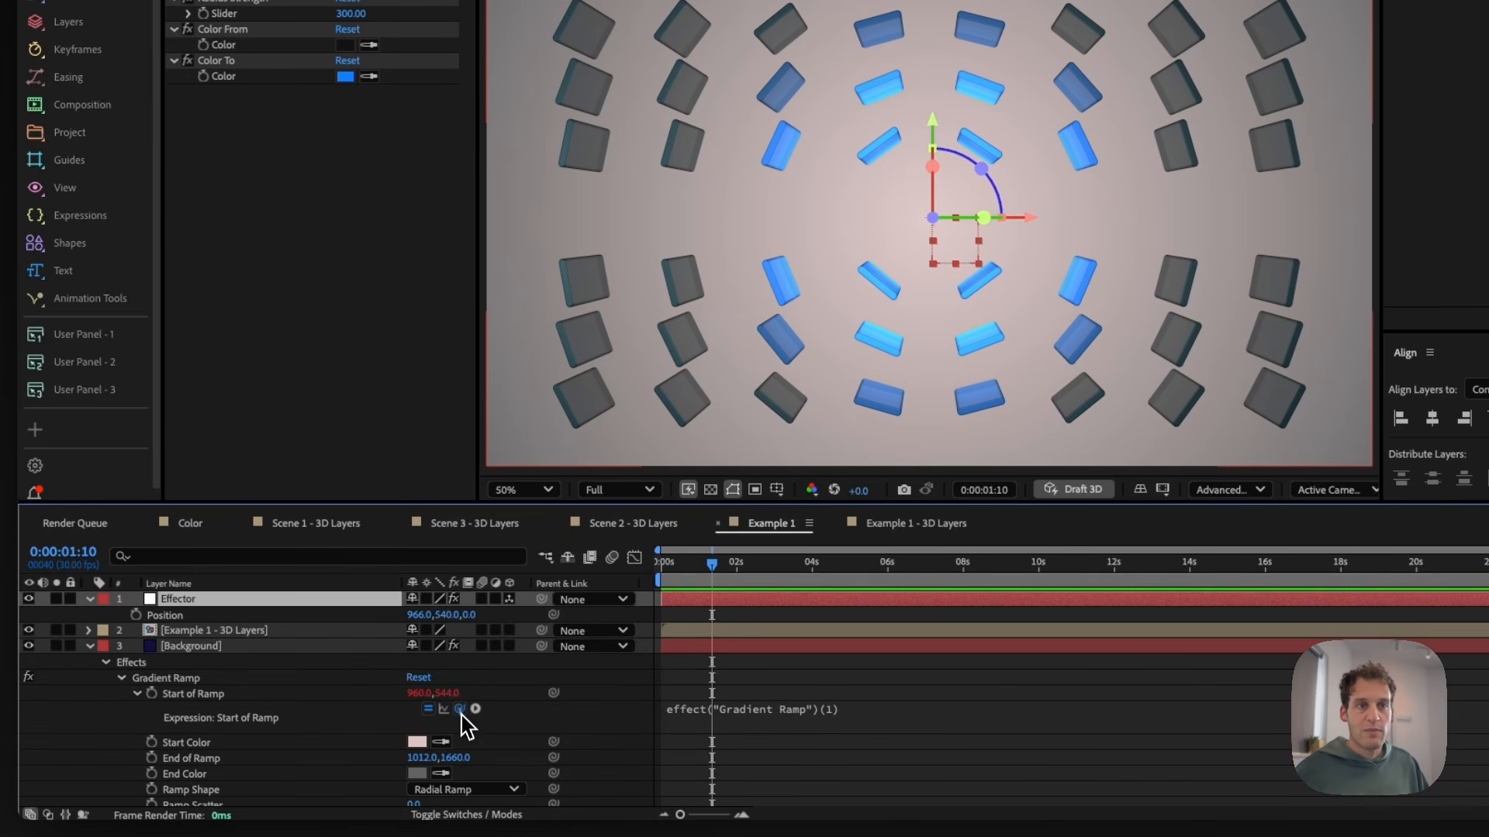
{"action": "left_click_drag", "start_coordinate": [461, 709], "coordinate": [265, 624]}
{"action": "left_click", "coordinate": [602, 714]}
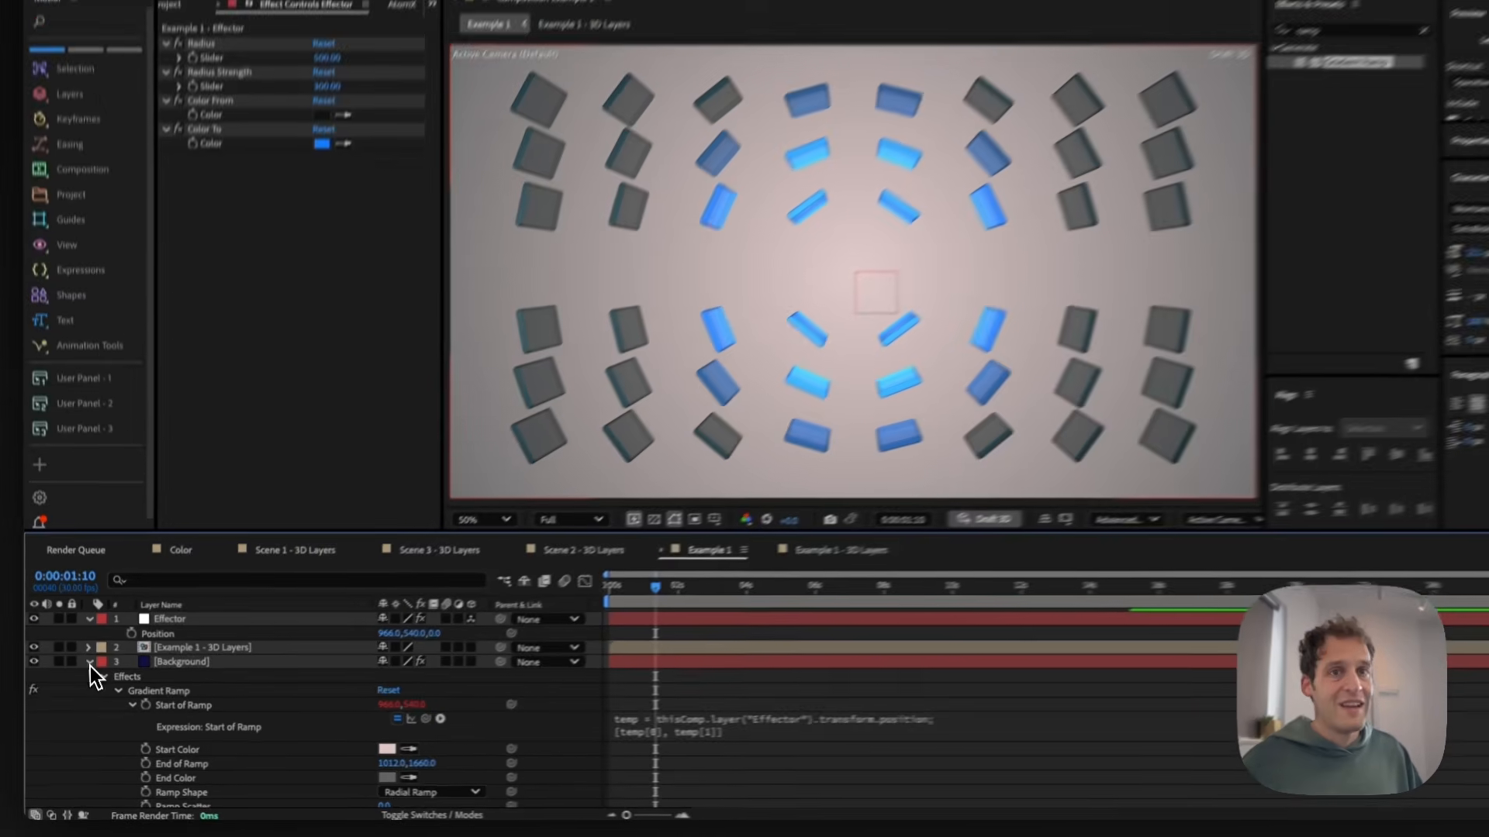
{"action": "left_click", "coordinate": [90, 646]}
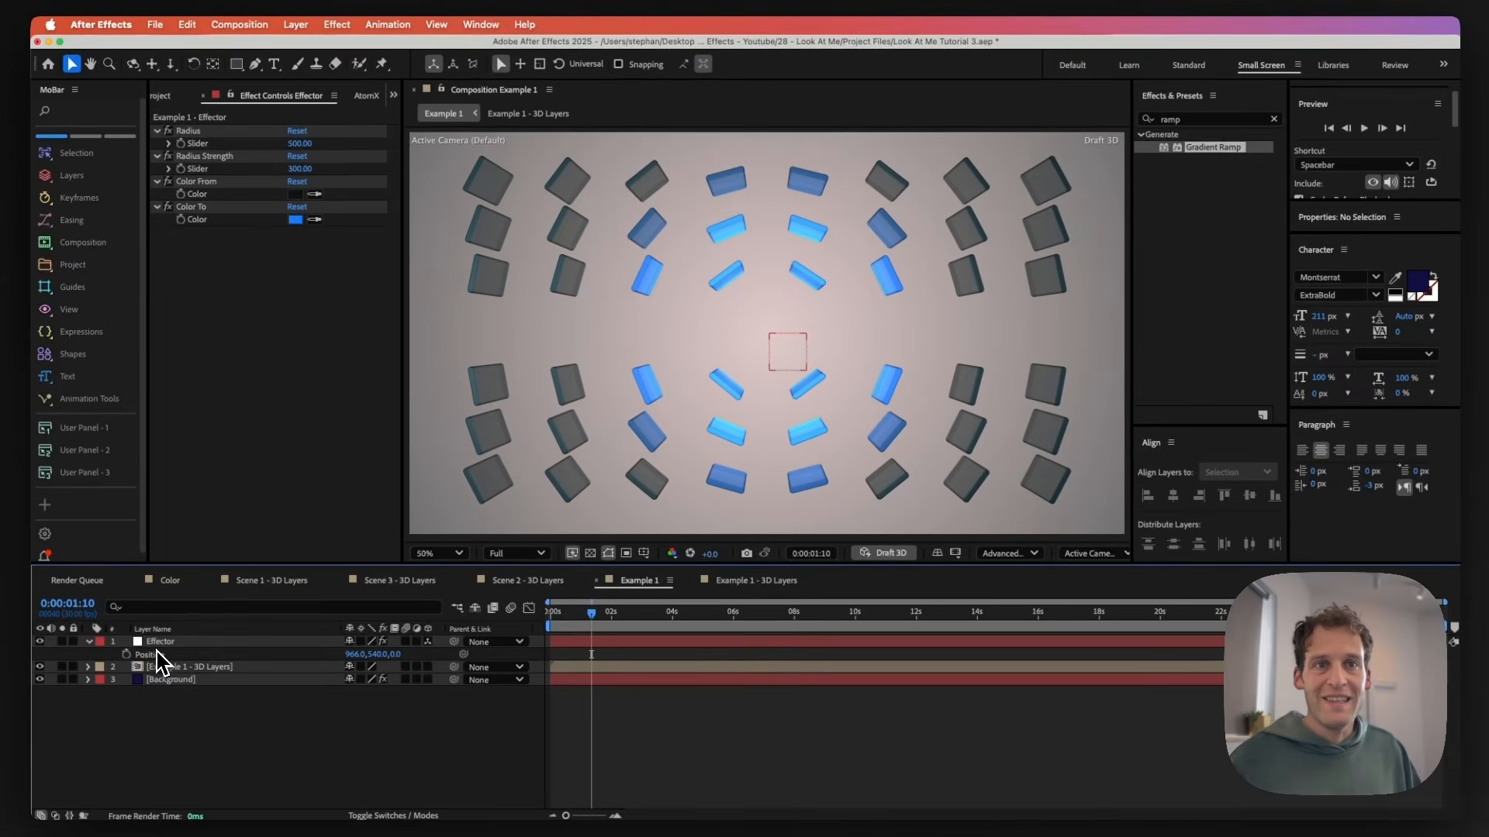
- Move the Effector in Example 1 to about 962, 540 to test the gradient link, and check the Effector in Example 1 - 3D Layers
{"action": "left_click", "coordinate": [159, 655]}
{"action": "left_click_drag", "start_coordinate": [831, 335], "coordinate": [833, 385]}
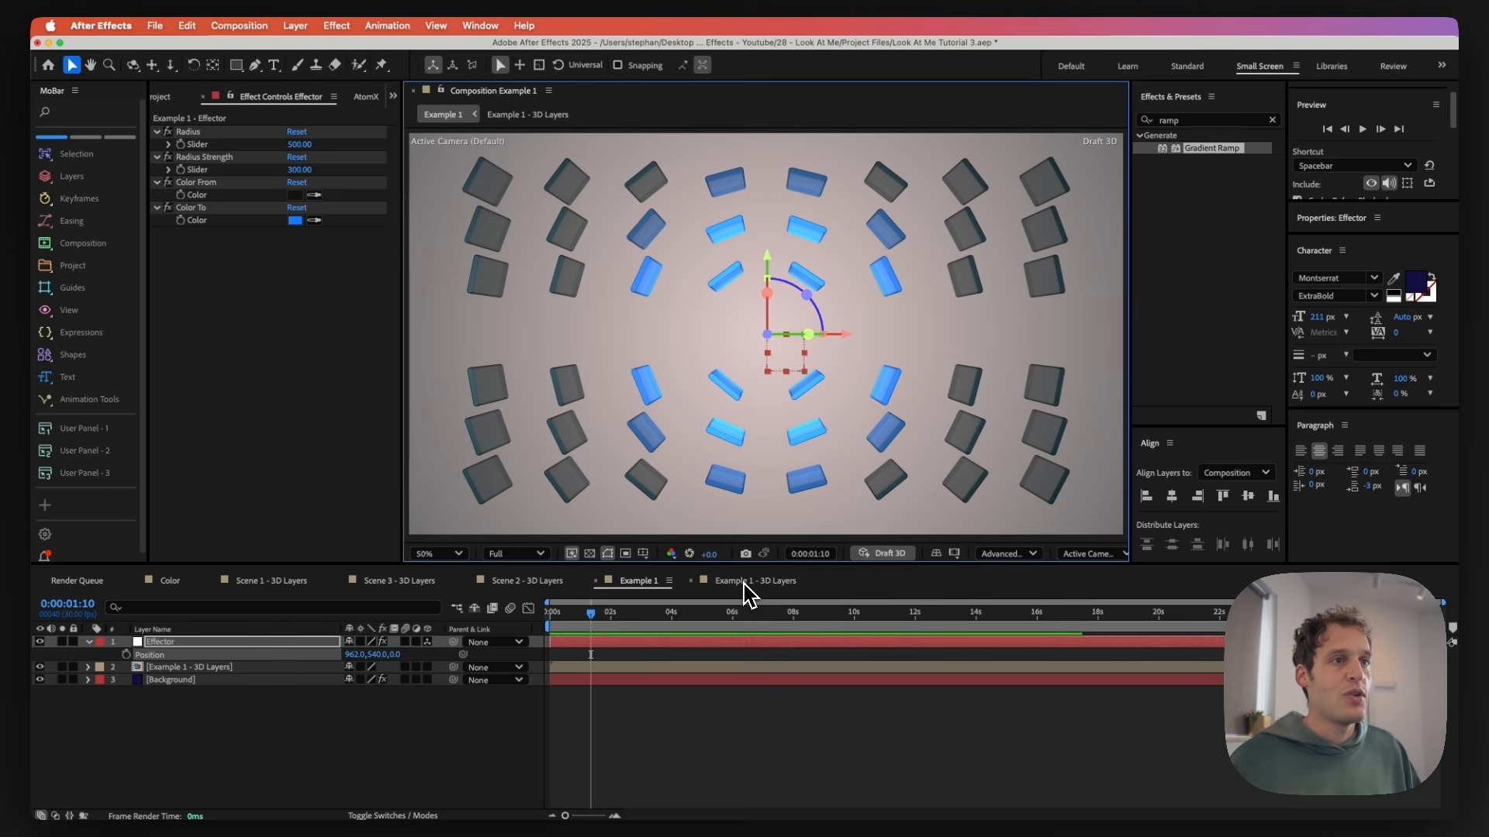
{"action": "left_click", "coordinate": [745, 583]}
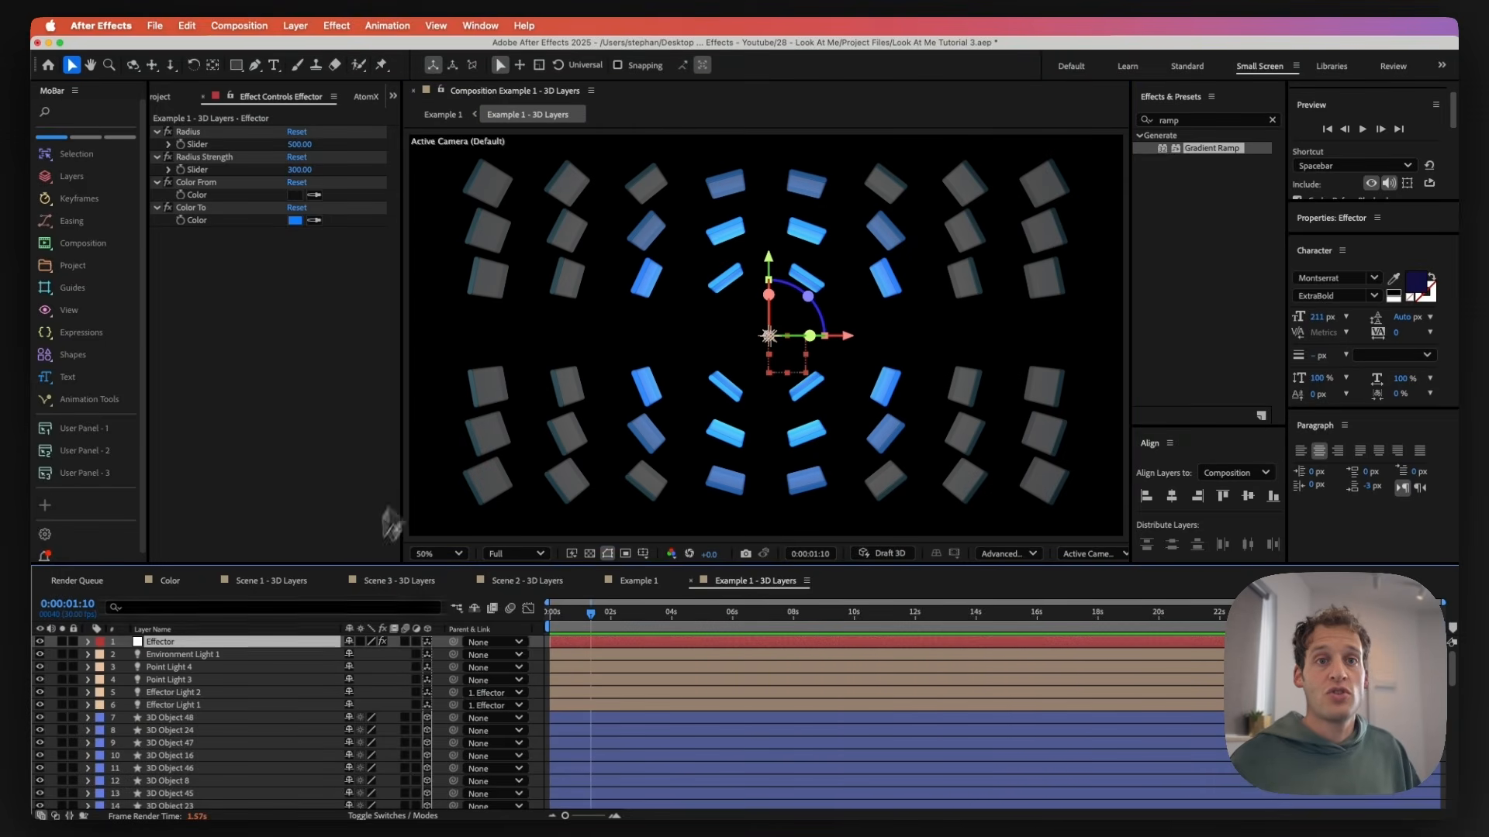
{"action": "left_click", "coordinate": [636, 582]}
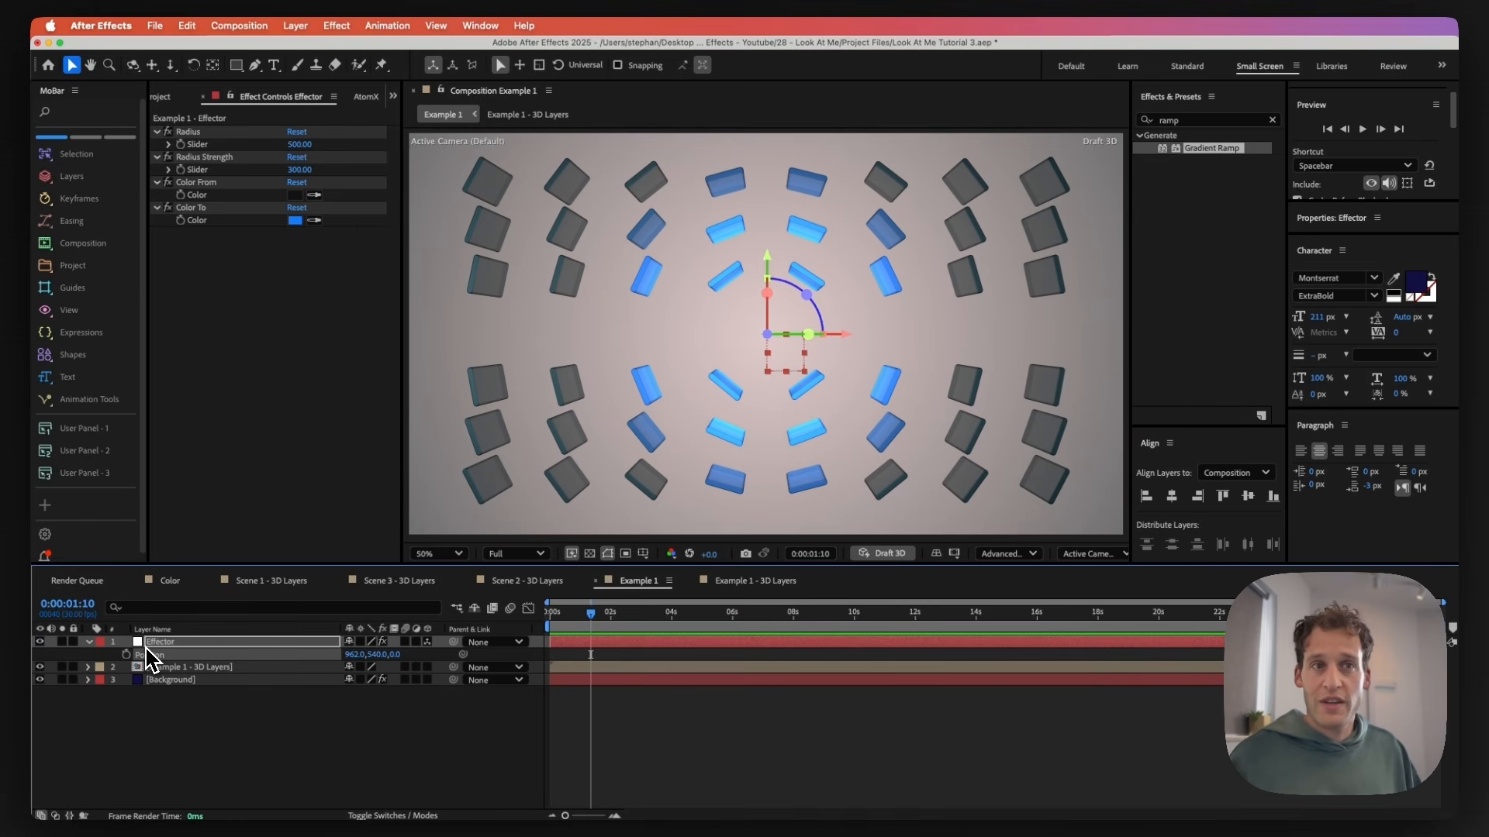
- Place the Example 1 - 3D Layers timeline beside the Example 1 timeline and reveal its Effector layer's Position property
{"action": "left_click", "coordinate": [734, 583]}
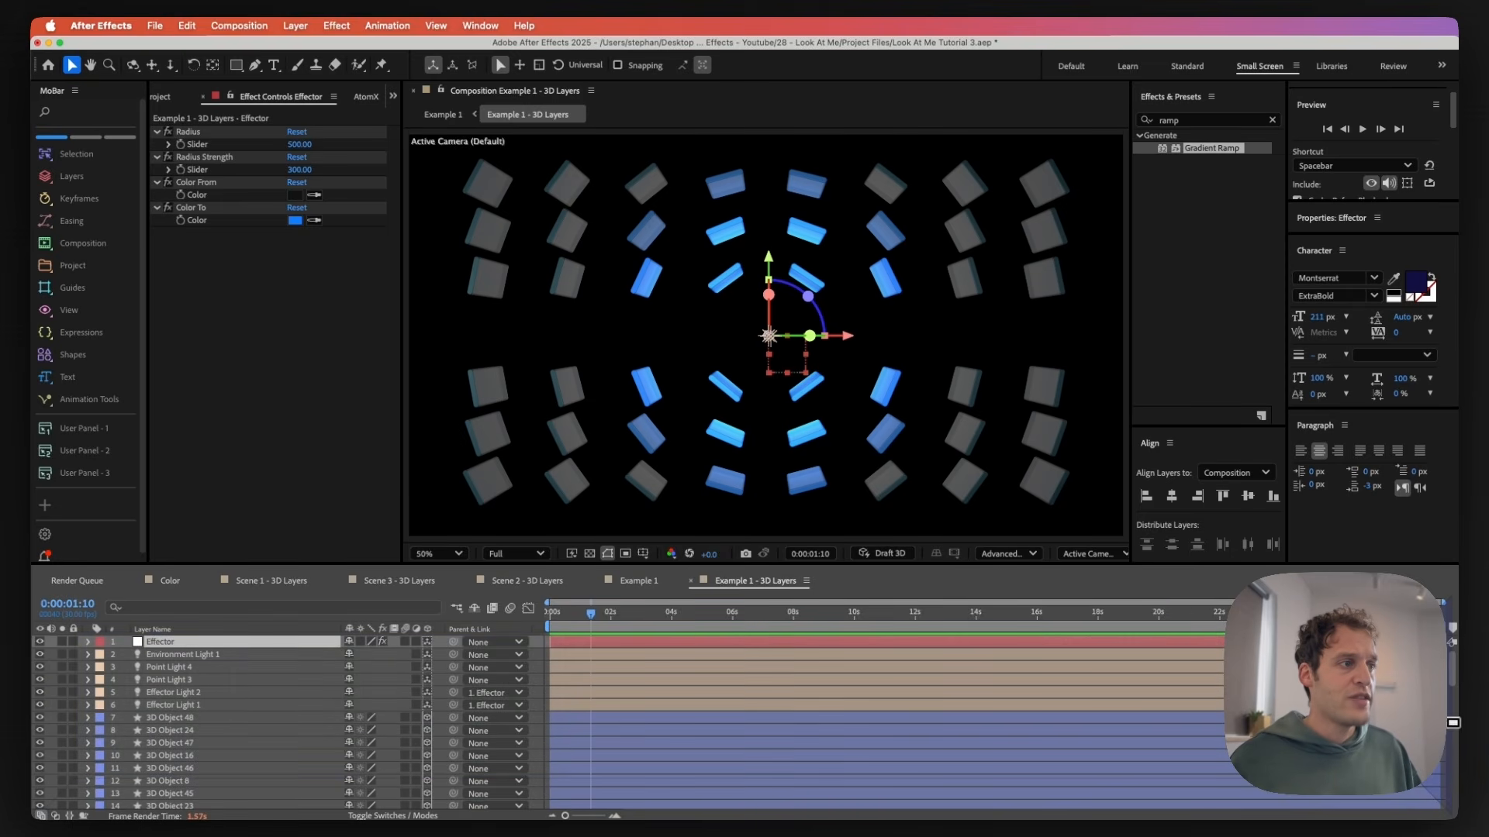
{"action": "left_click_drag", "start_coordinate": [733, 583], "coordinate": [1452, 721]}
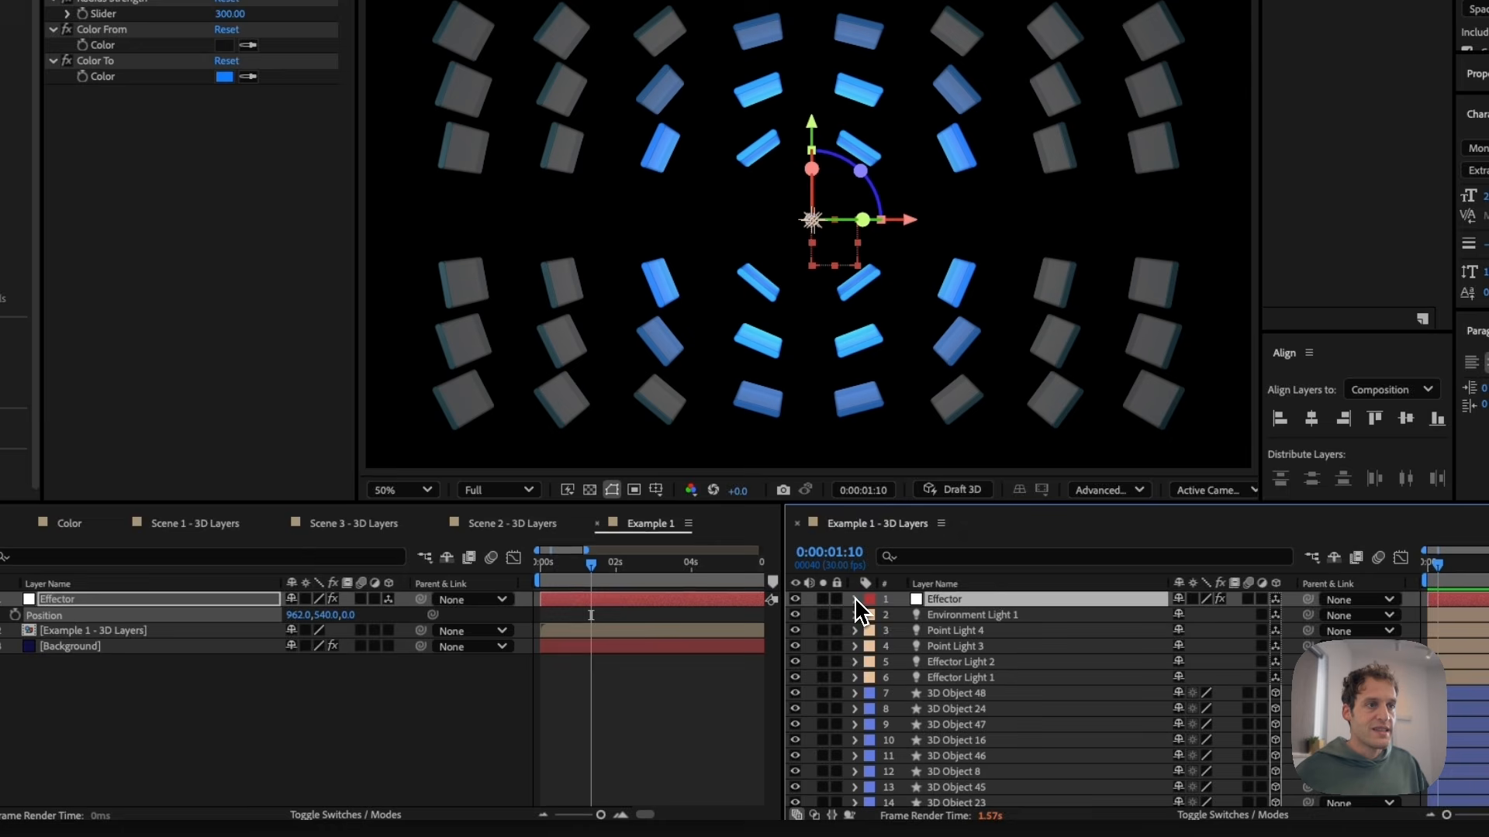
{"action": "left_click", "coordinate": [855, 599]}
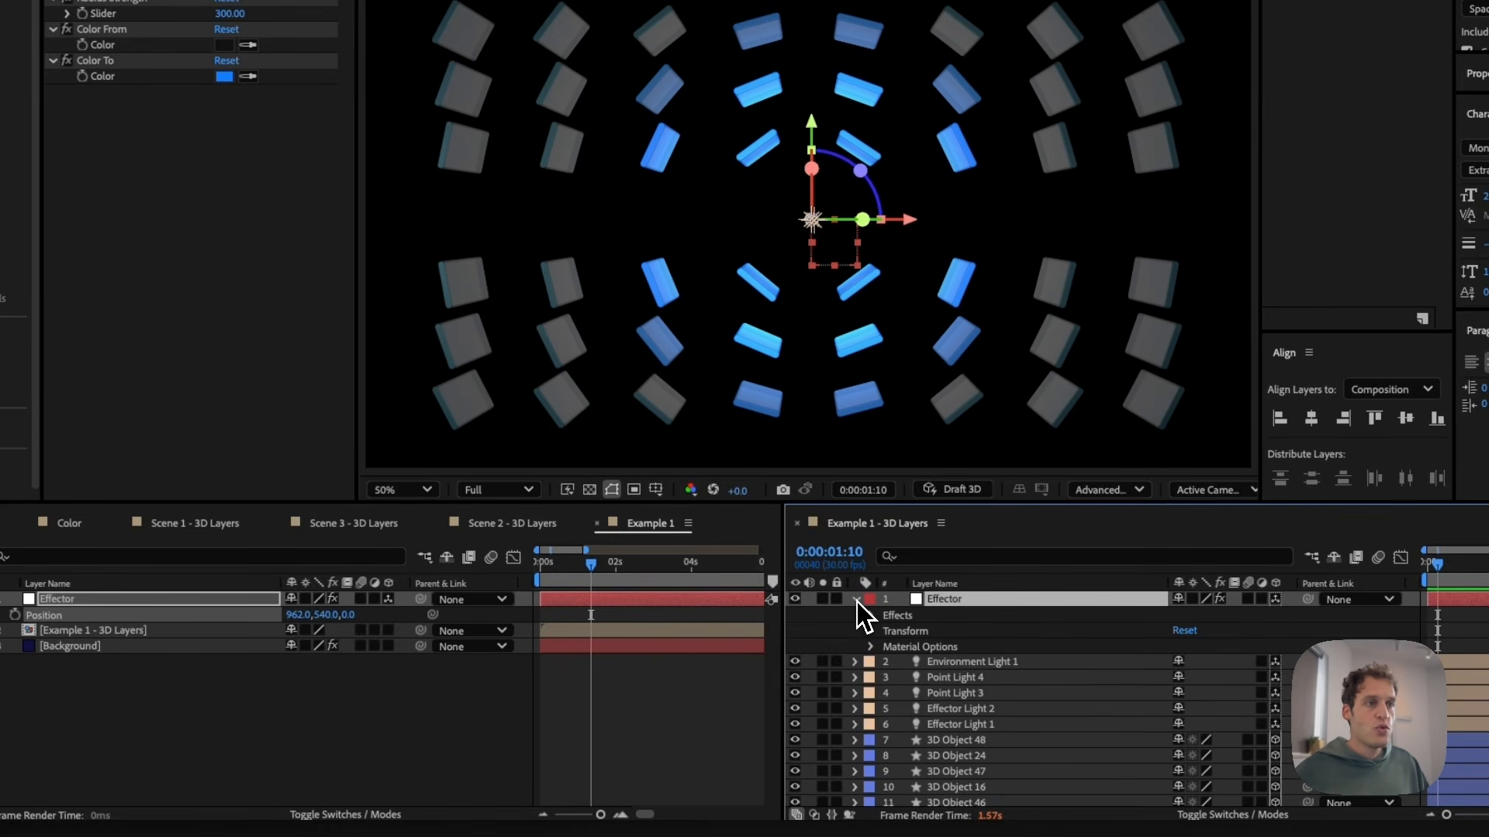
{"action": "key", "text": "p"}
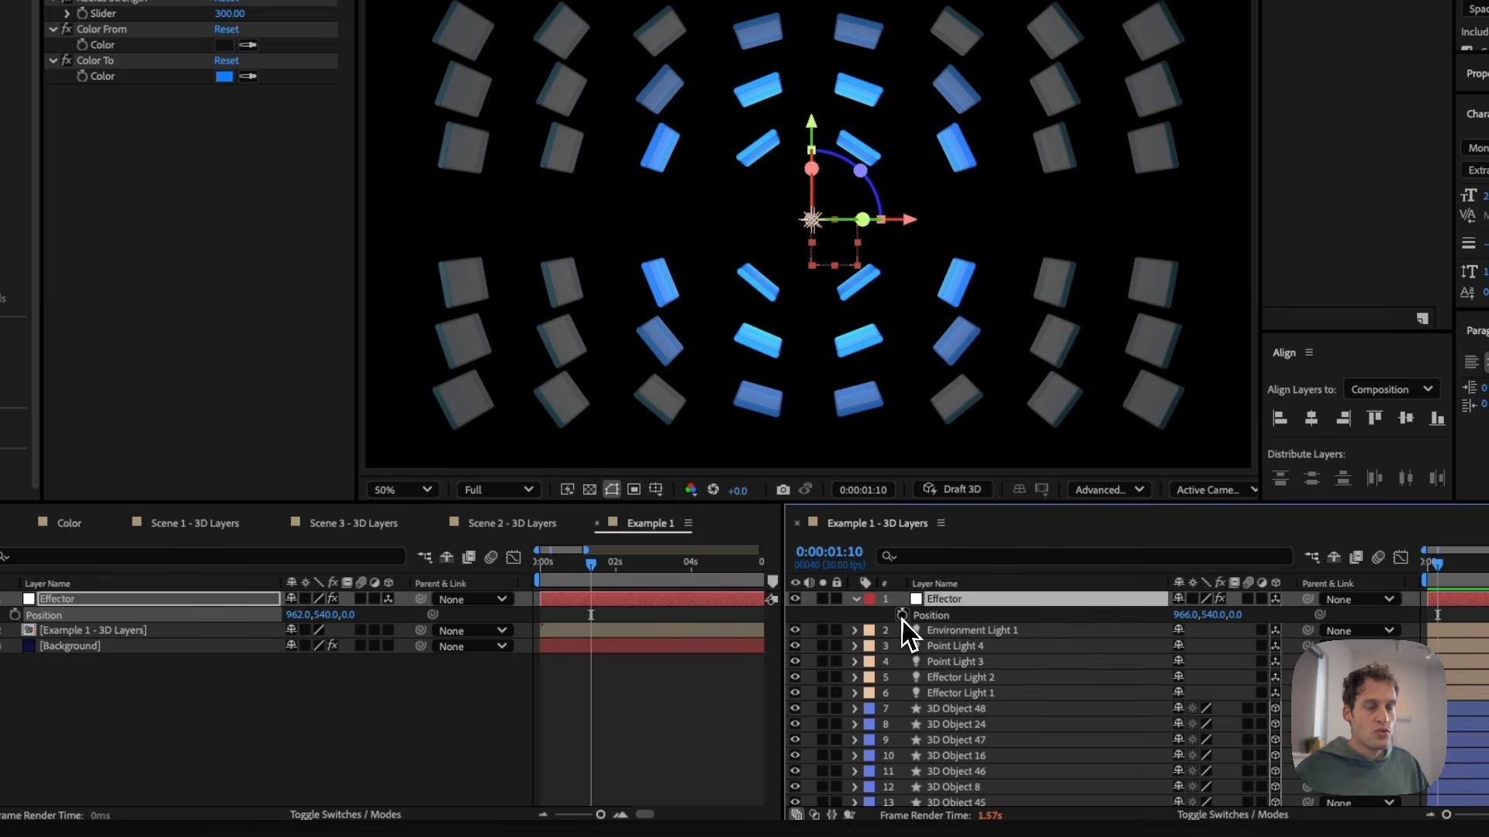
- Link the Position of the Effector in Example 1 - 3D Layers to the Position of the Effector in Example 1 with an expression
{"action": "left_click", "coordinate": [902, 617], "text": "alt"}
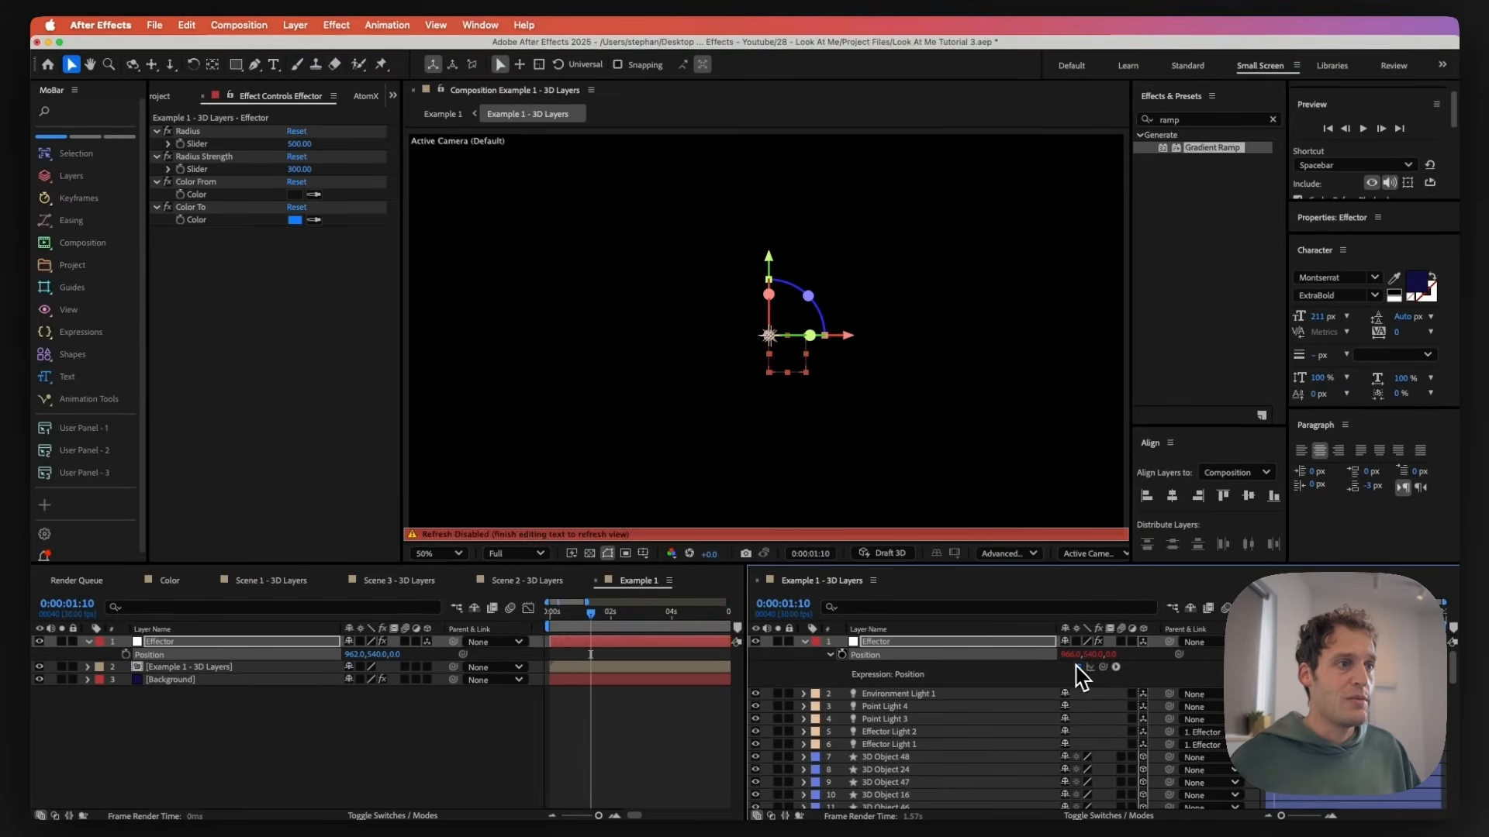
{"action": "left_click_drag", "start_coordinate": [1102, 694], "coordinate": [180, 659]}
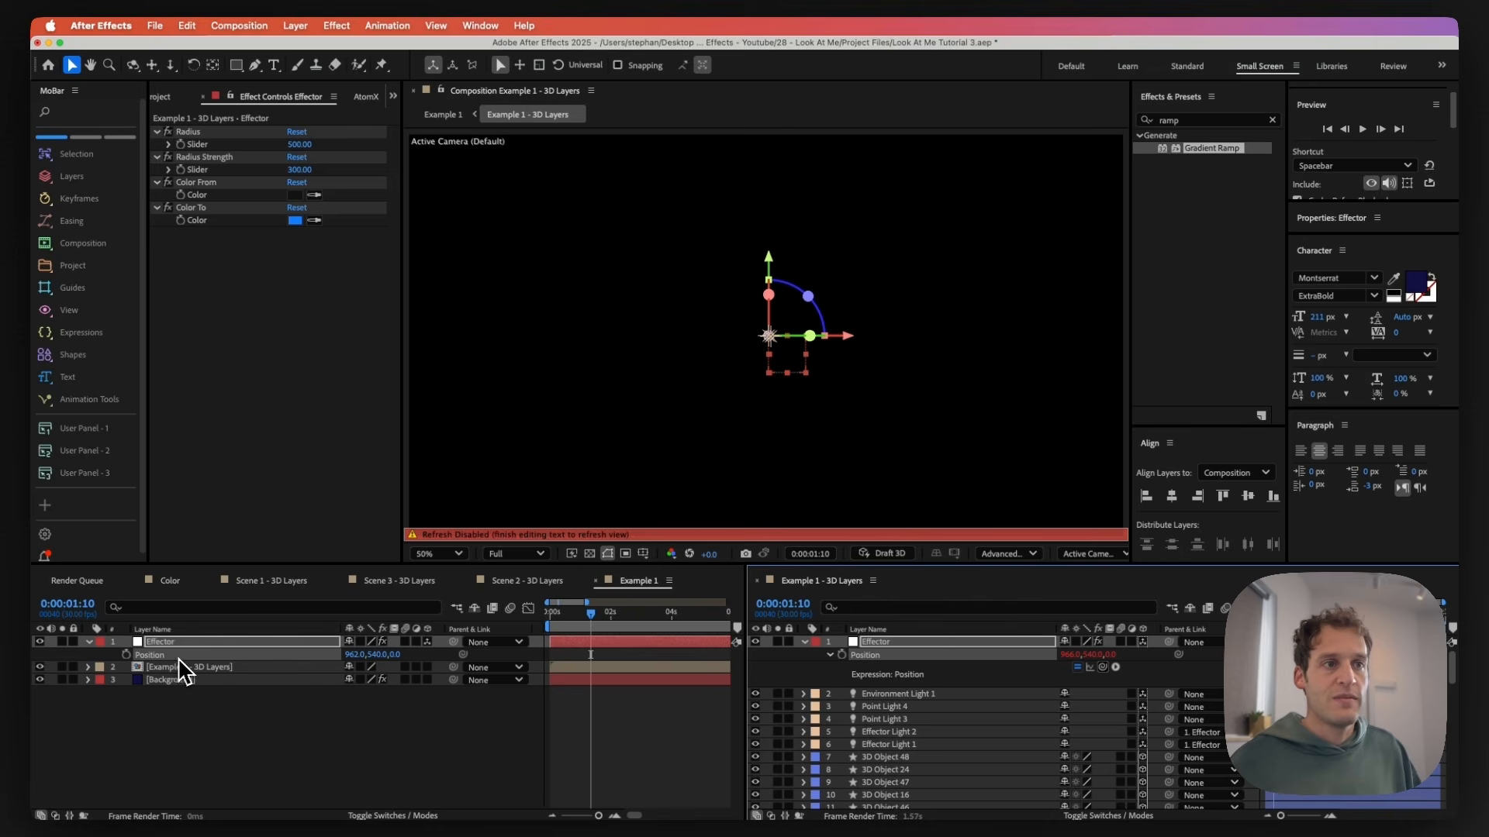
{"action": "left_click", "coordinate": [345, 786]}
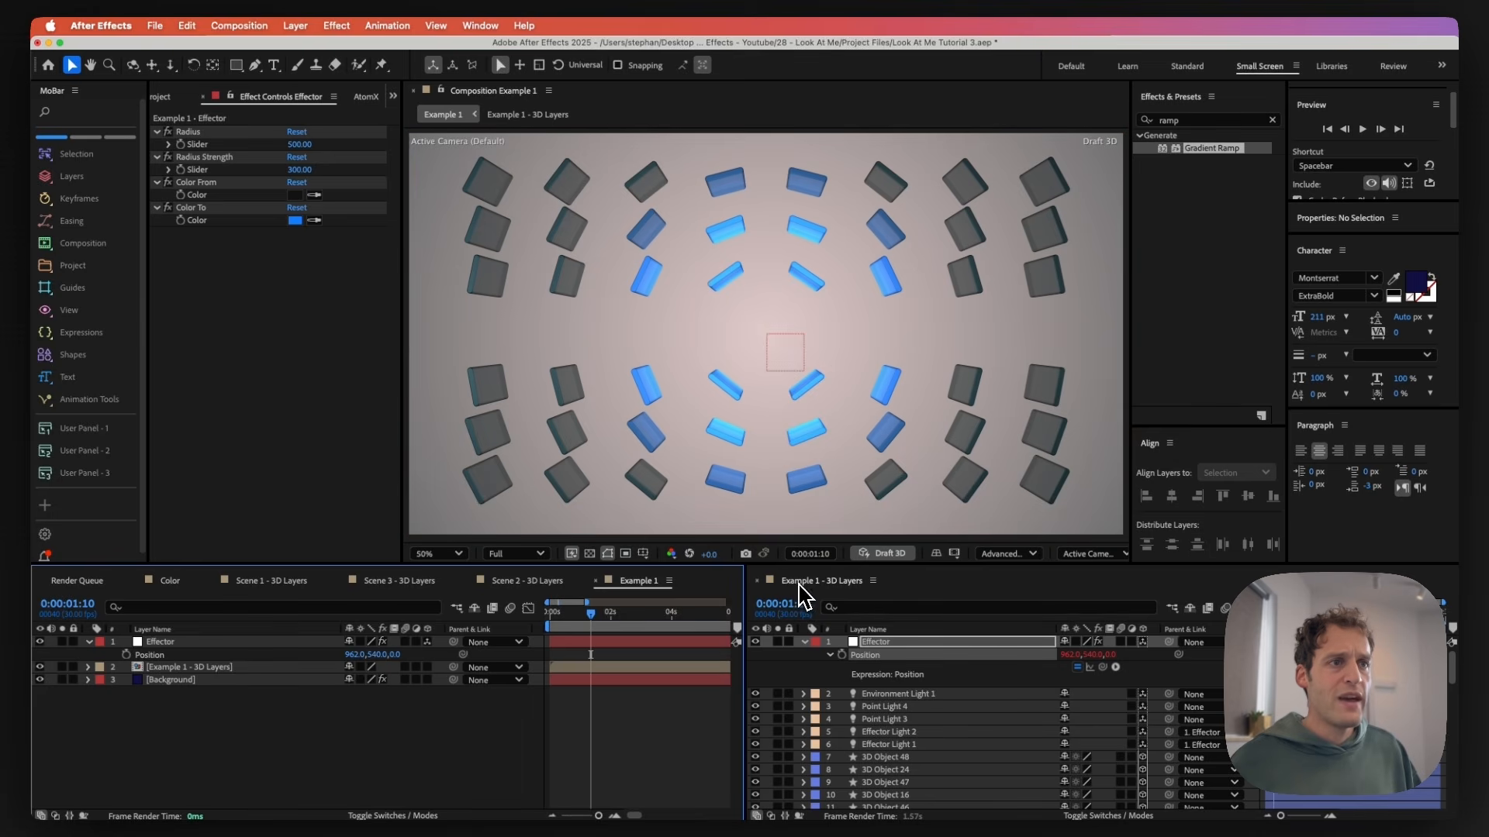
- Dock the Example 1 - 3D Layers timeline back with the other timelines and return to the Example 1 composition
{"action": "left_click_drag", "start_coordinate": [799, 587], "coordinate": [667, 712]}
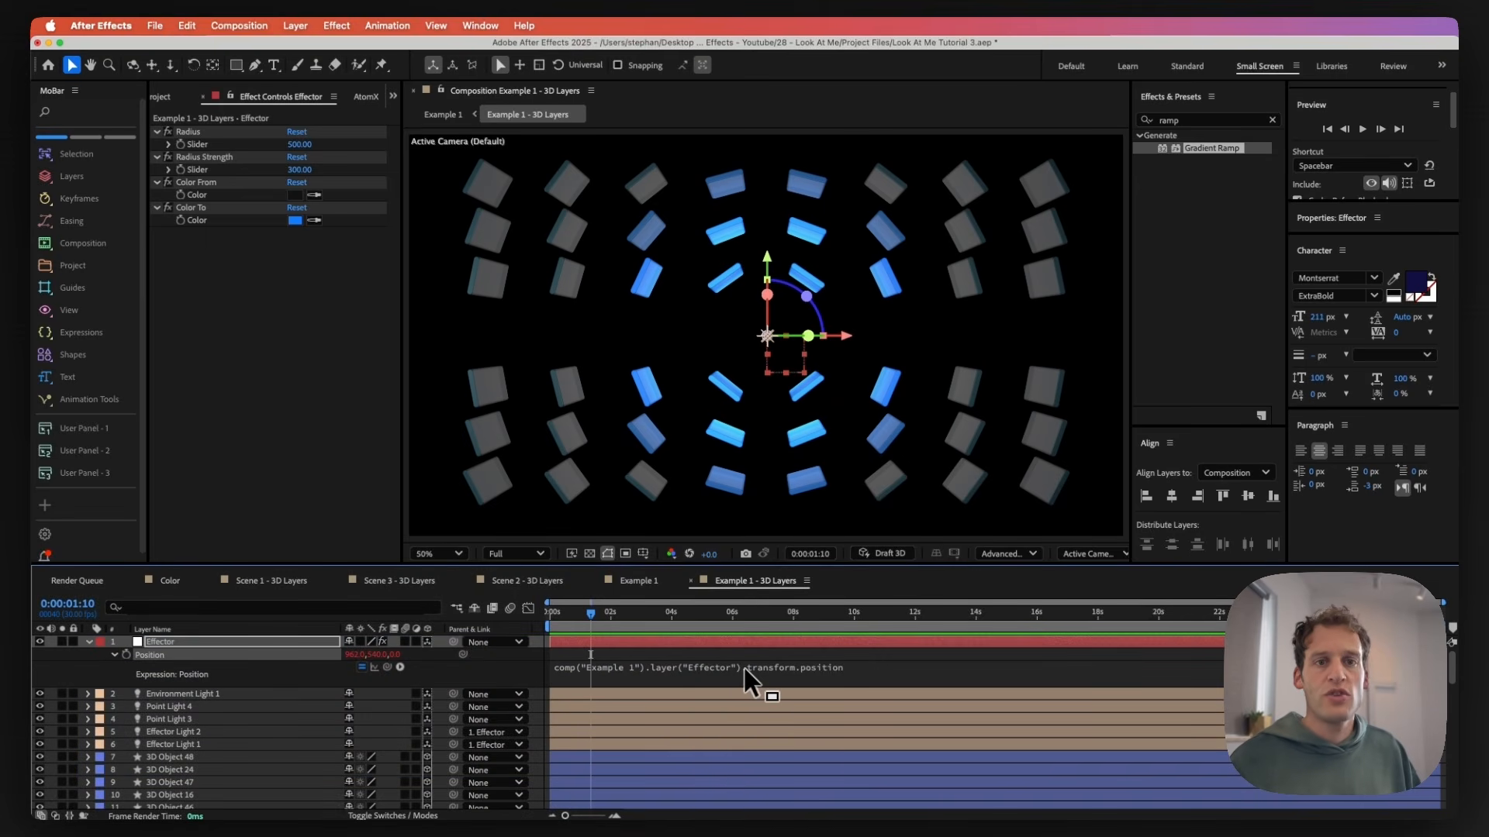
{"action": "left_click", "coordinate": [167, 643]}
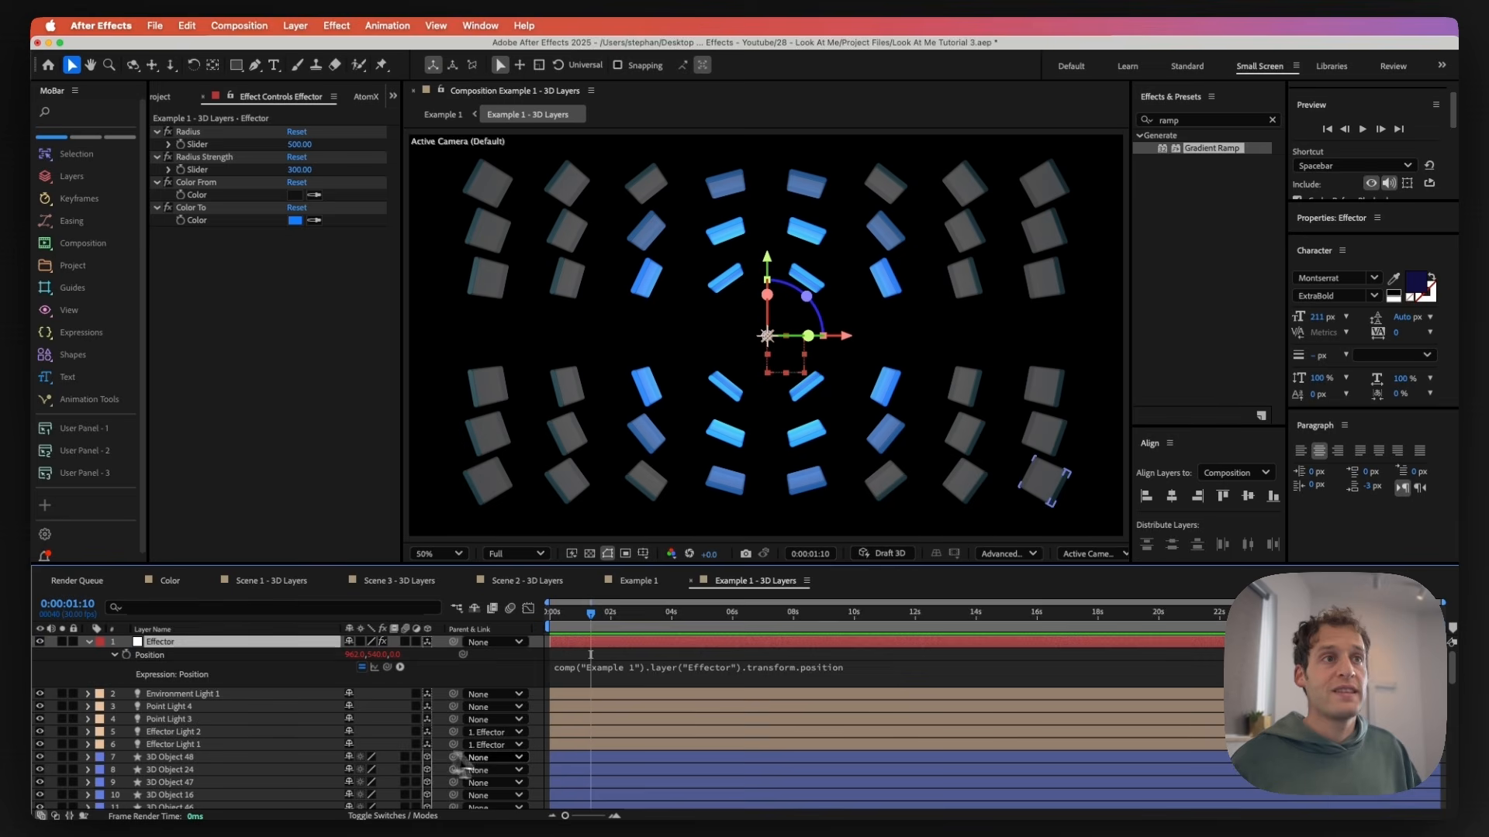
{"action": "left_click", "coordinate": [444, 116]}
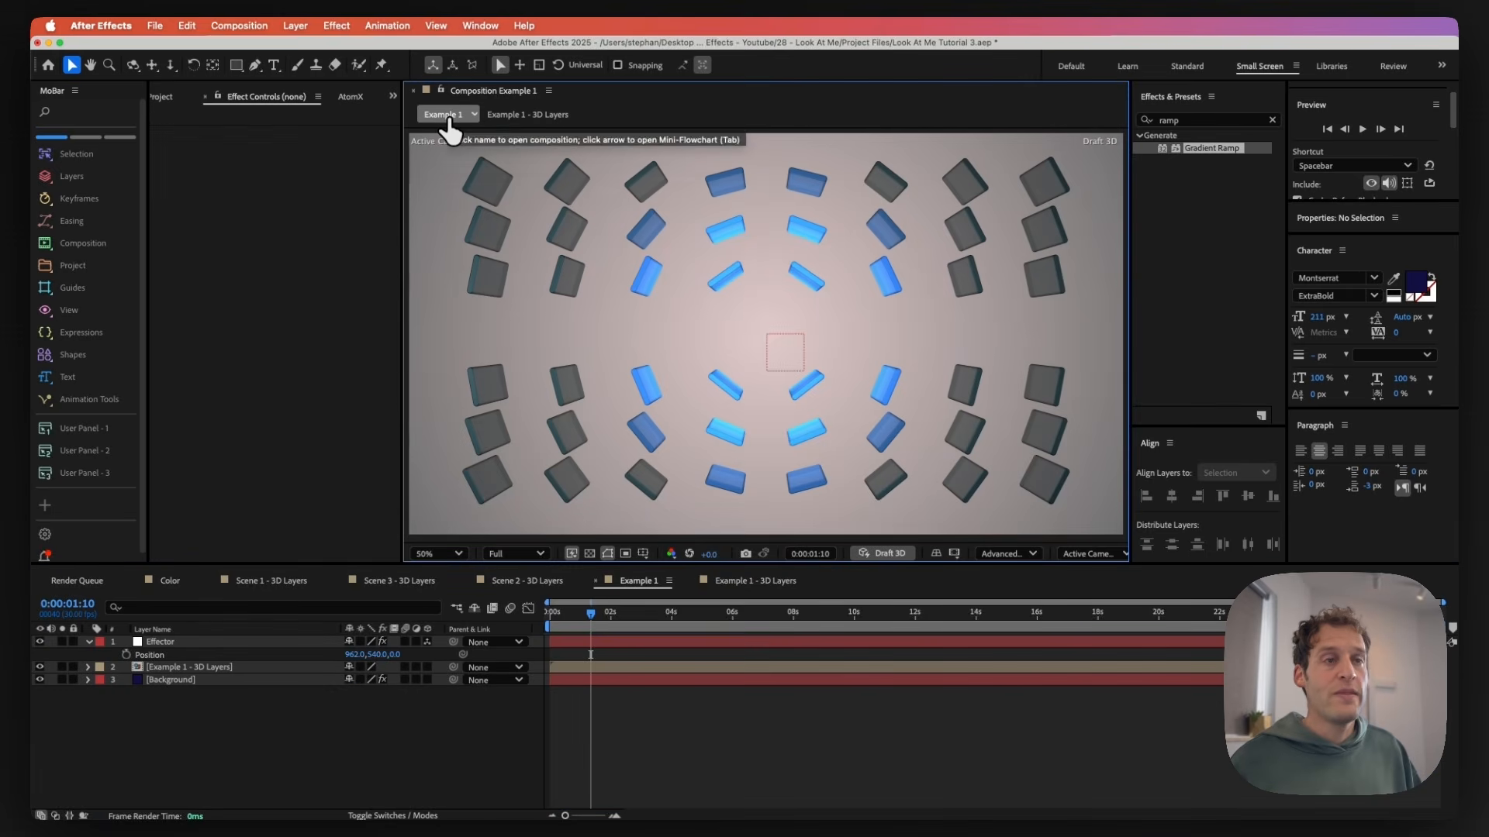
- Move the Effector in Example 1 along X to test the linked blocks and gradient, ending at about 928, 540
{"action": "left_click", "coordinate": [198, 642]}
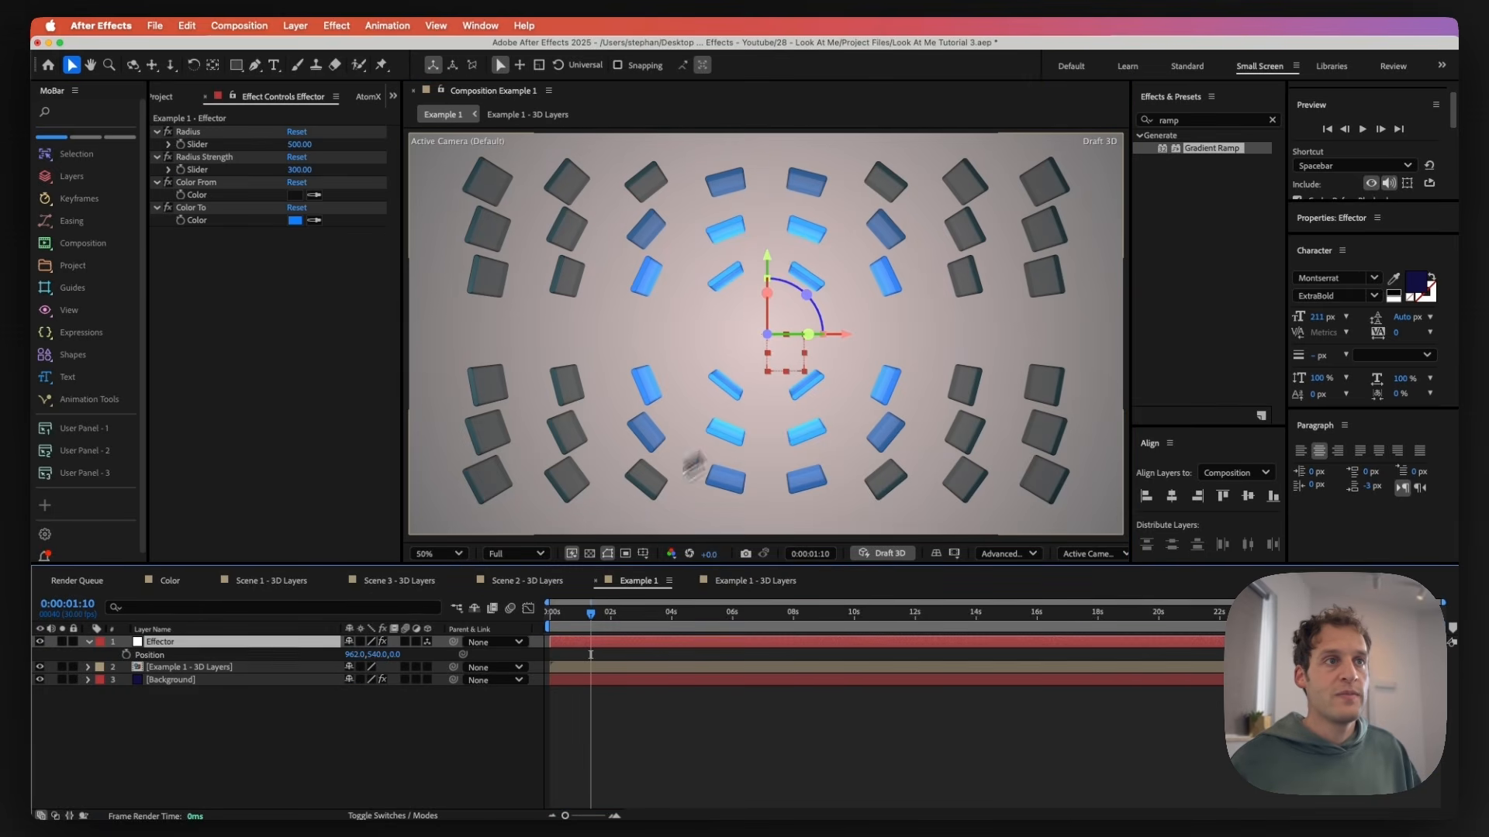
{"action": "left_click", "coordinate": [844, 342]}
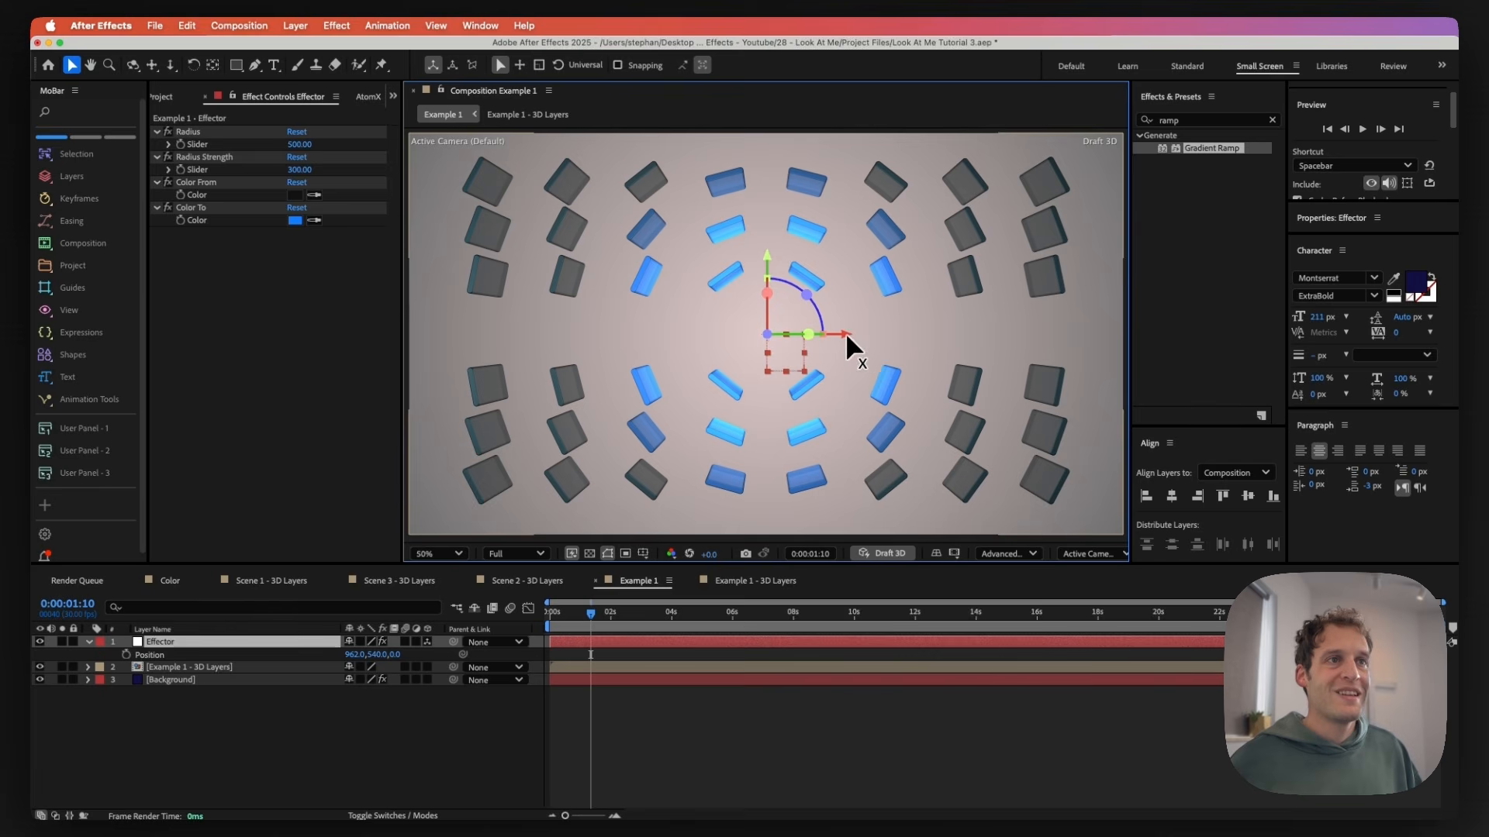
{"action": "left_click_drag", "start_coordinate": [847, 335], "coordinate": [918, 349]}
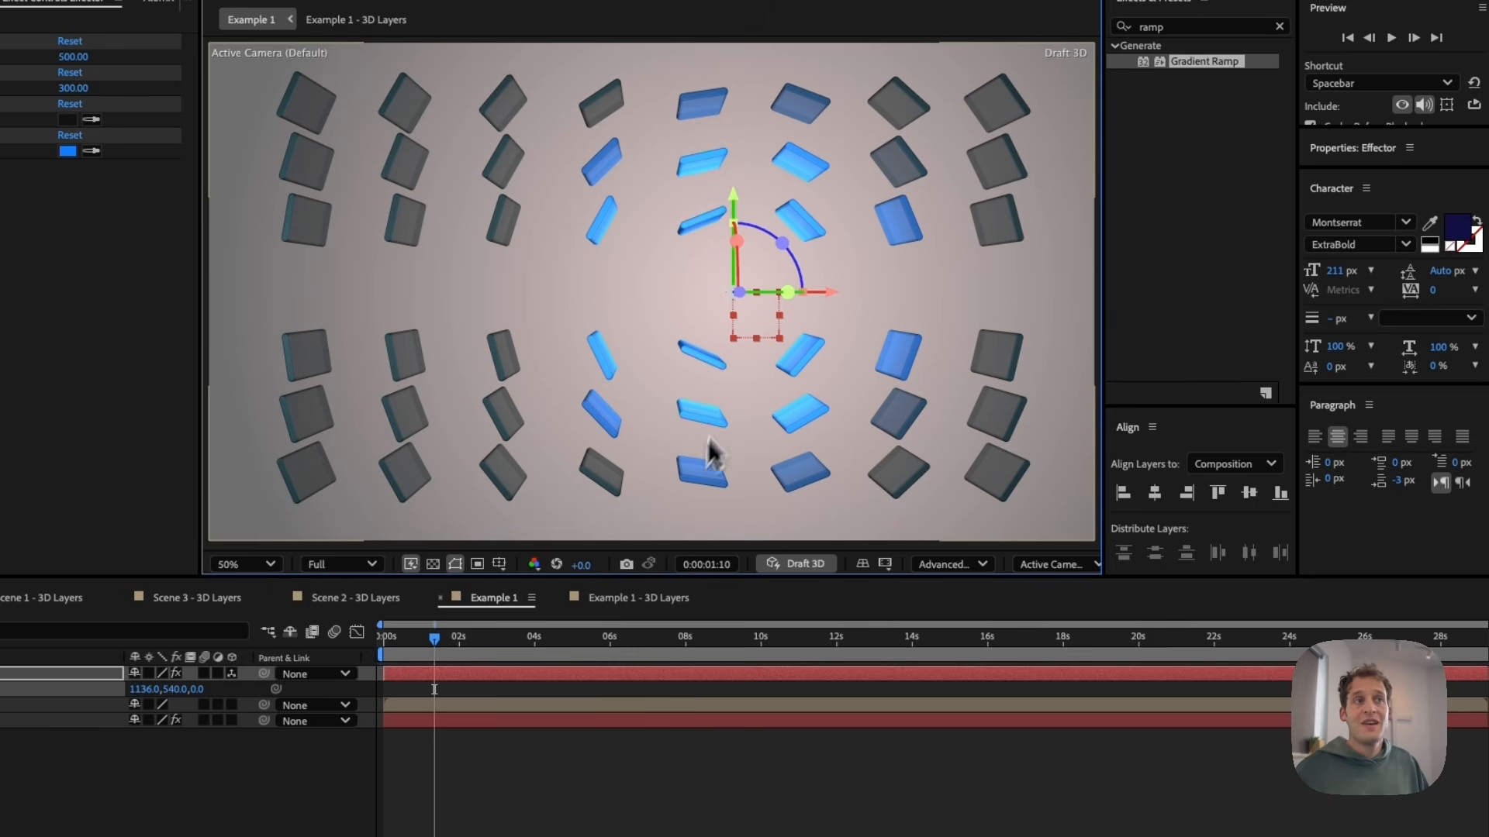
{"action": "left_click_drag", "start_coordinate": [836, 292], "coordinate": [751, 319]}
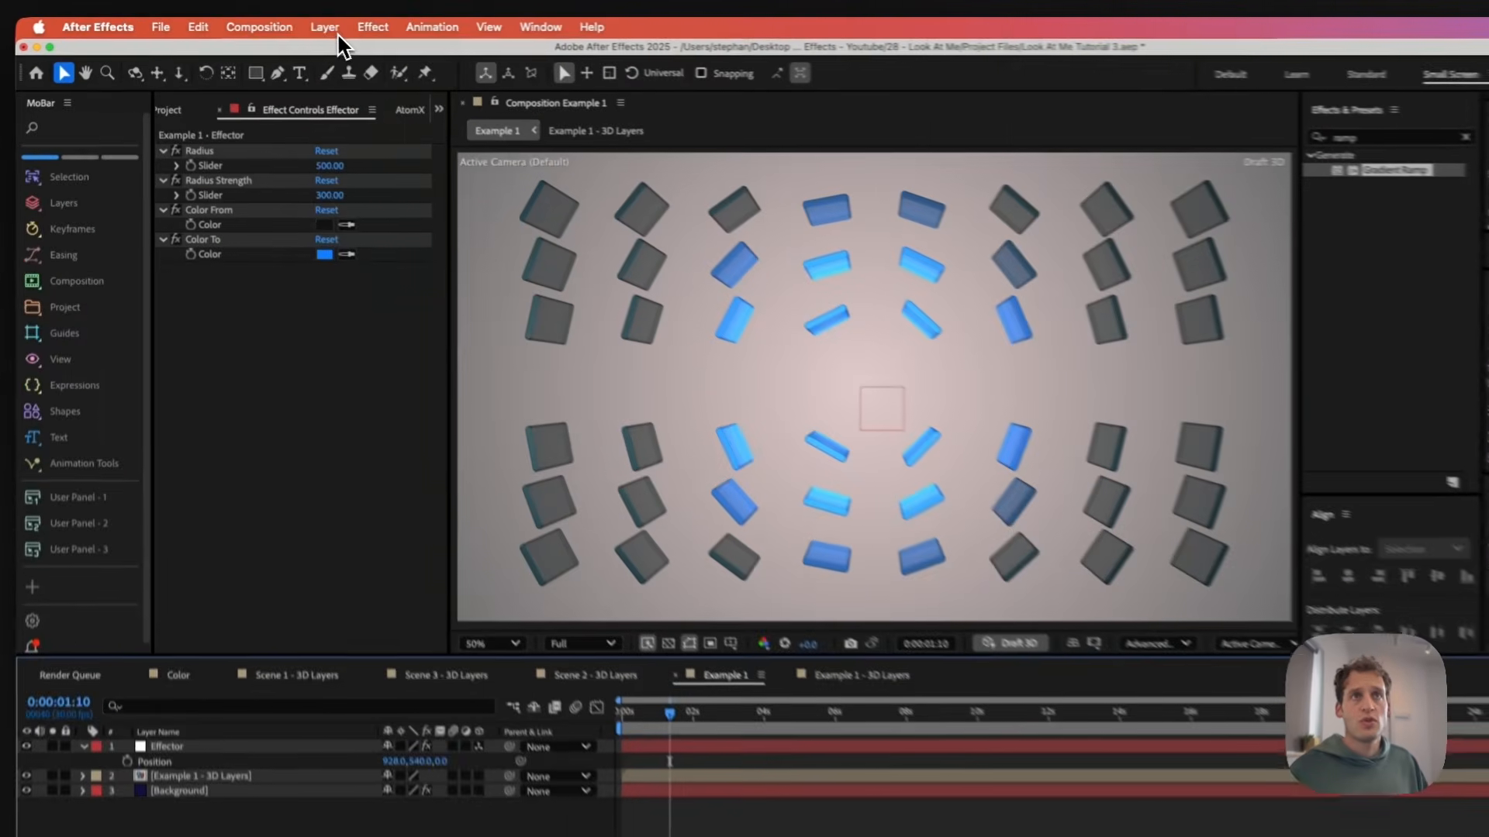
- Create a 1920 x 1080 px solid named Grid in Example 1
{"action": "left_click", "coordinate": [295, 25]}
{"action": "mouse_move", "coordinate": [317, 44]}
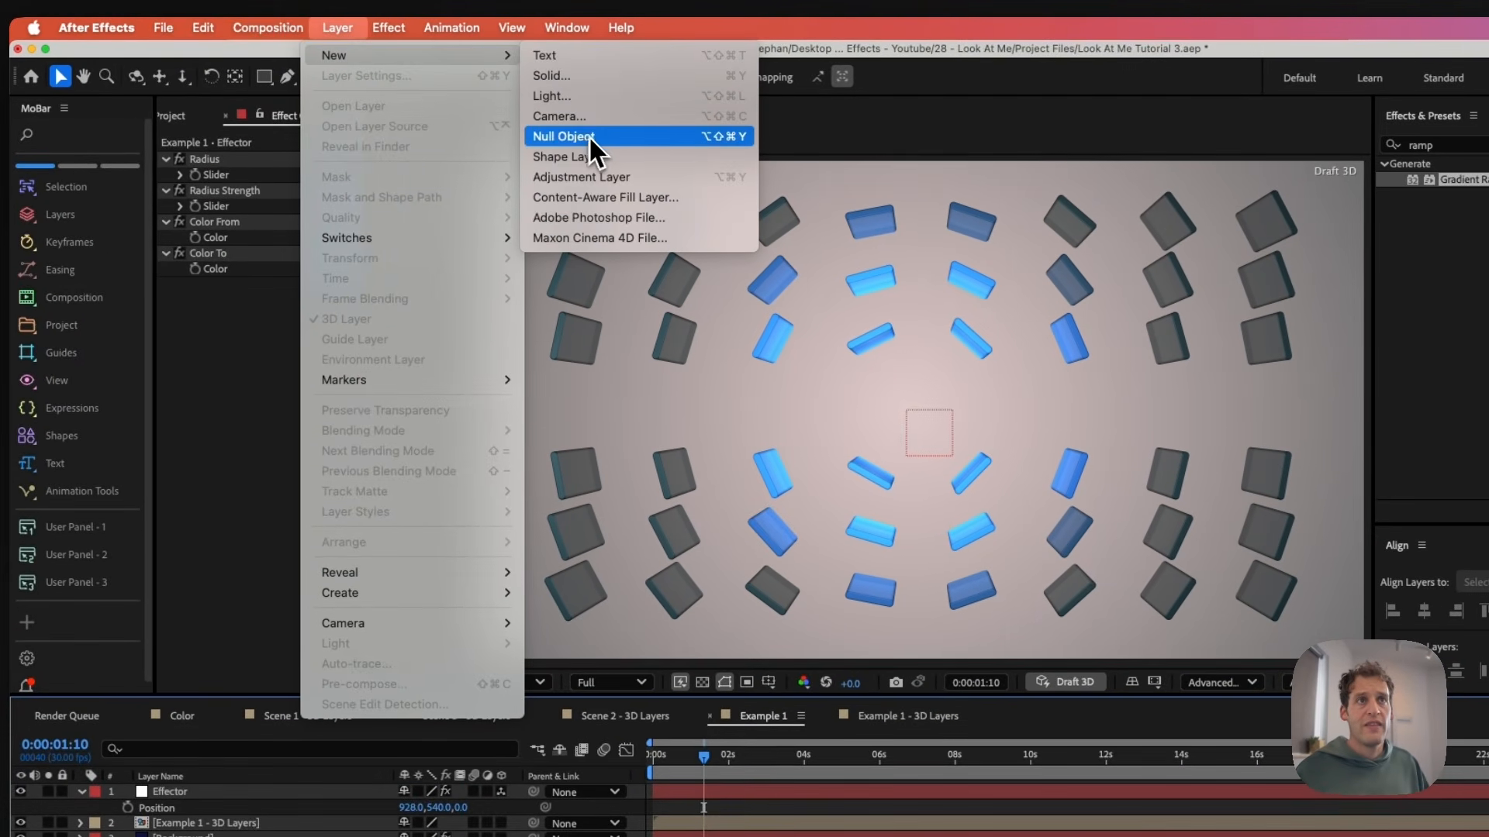
{"action": "left_click", "coordinate": [554, 76]}
{"action": "type", "text": "G"}
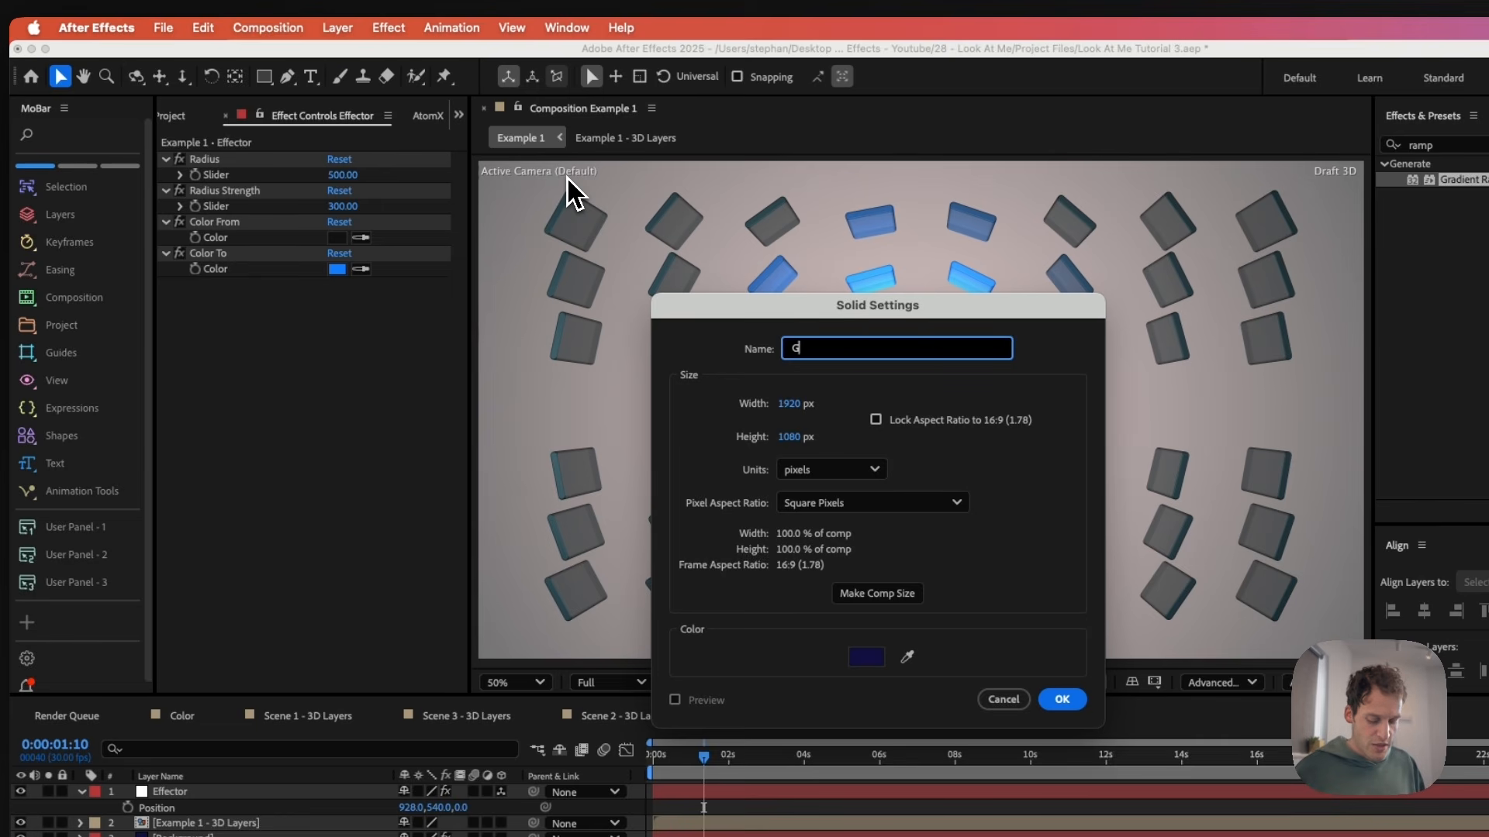
{"action": "type", "text": "rid"}
{"action": "key", "text": "Return"}
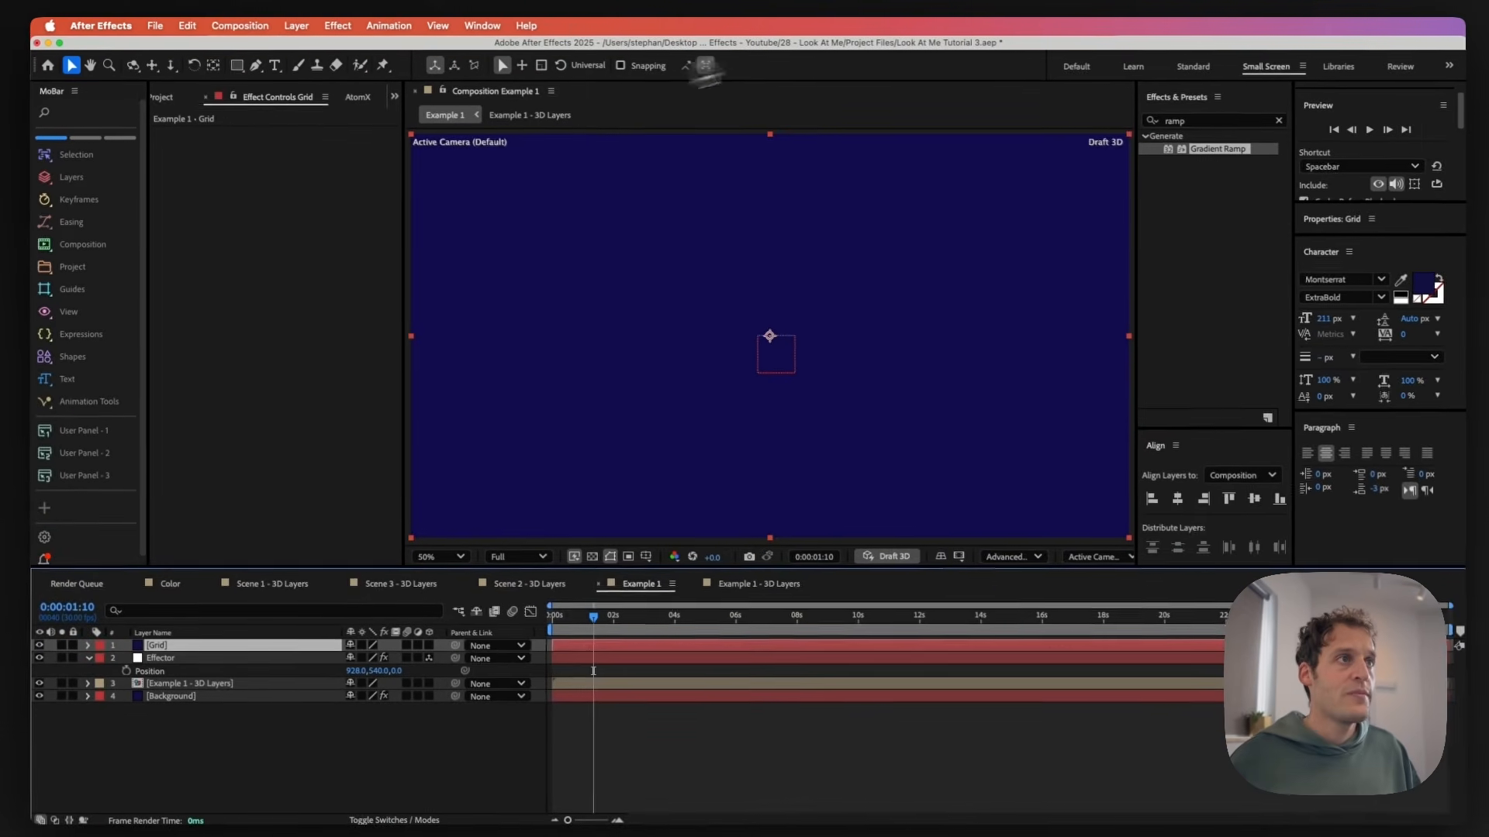
- Apply the Generate Grid effect to the Grid solid and adjust its Corner point to about 1102, 674
{"action": "left_click", "coordinate": [1192, 124]}
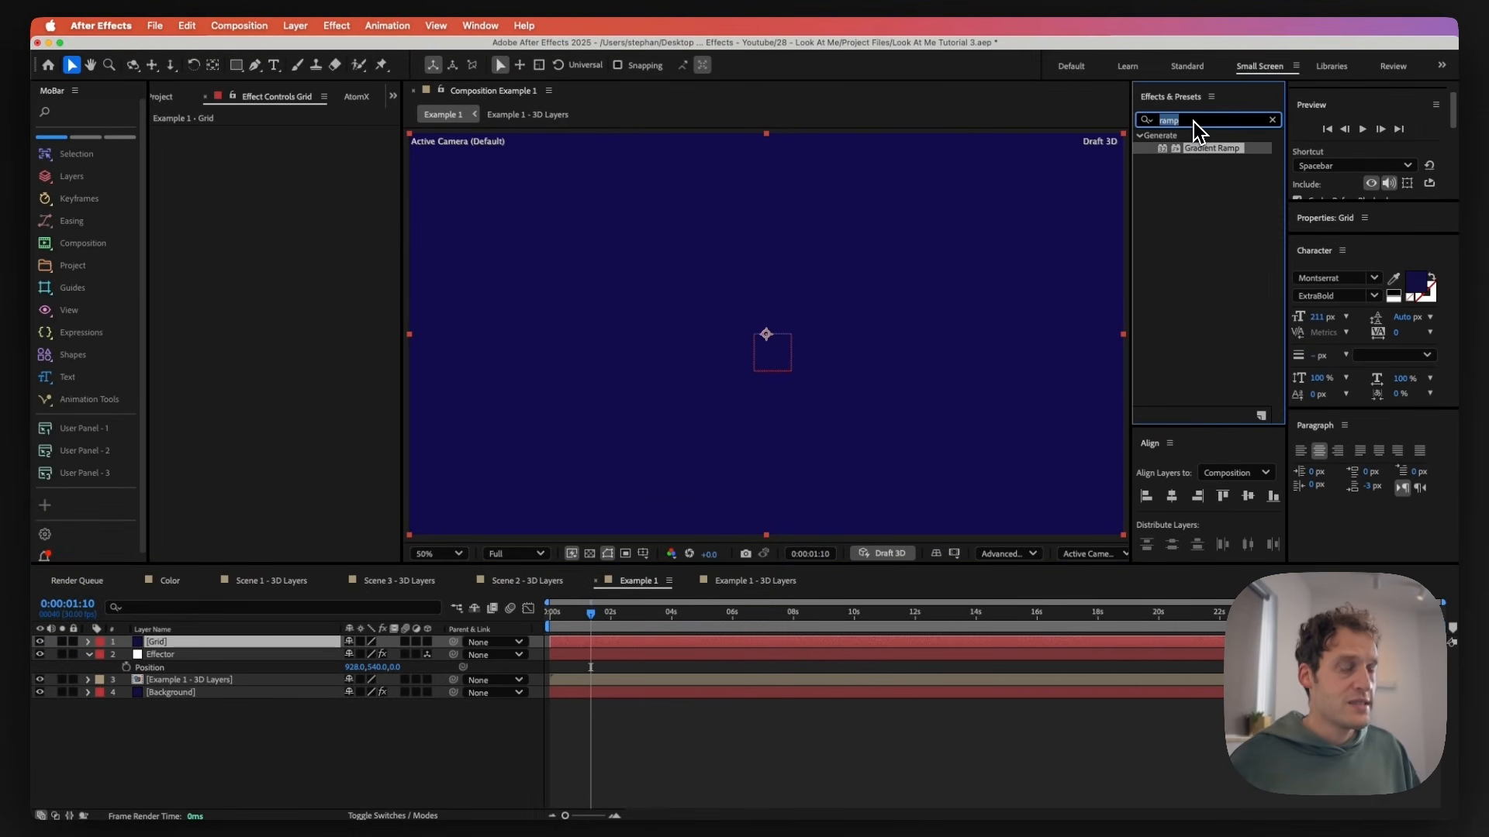
{"action": "type", "text": "grid"}
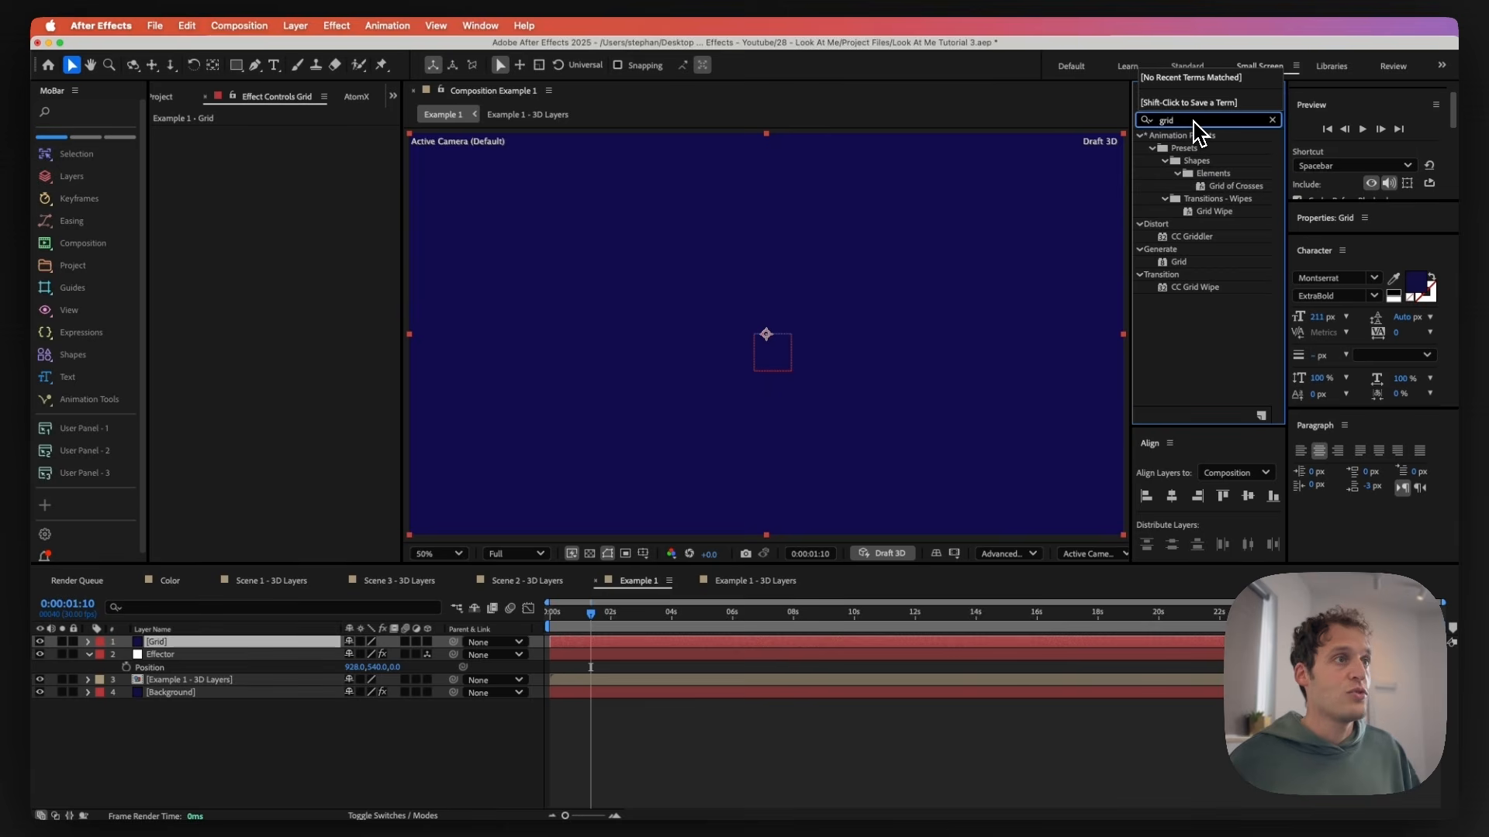
{"action": "left_click_drag", "start_coordinate": [1206, 265], "coordinate": [960, 299]}
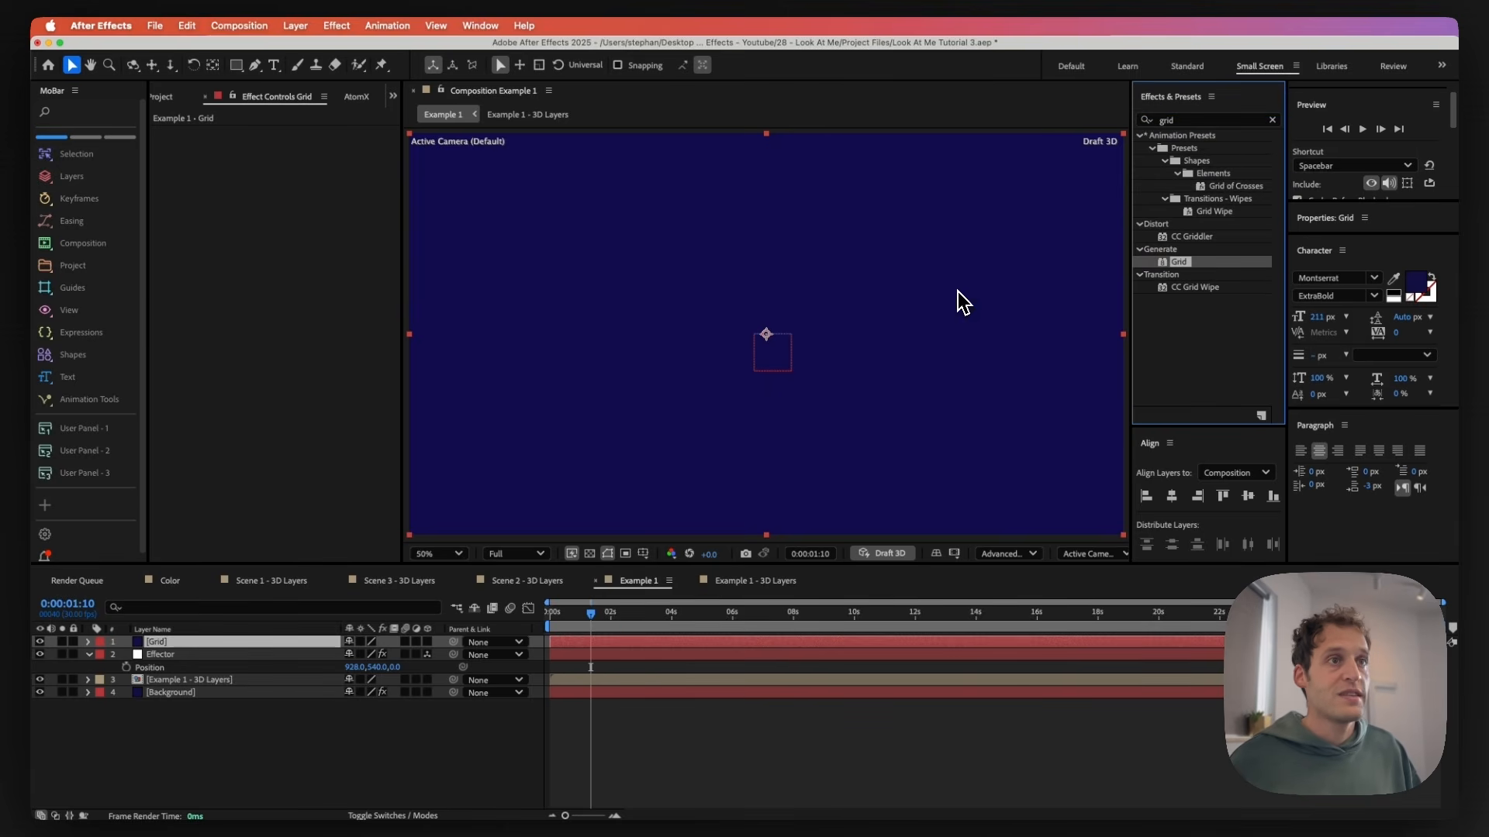
{"action": "left_click_drag", "start_coordinate": [838, 374], "coordinate": [821, 384]}
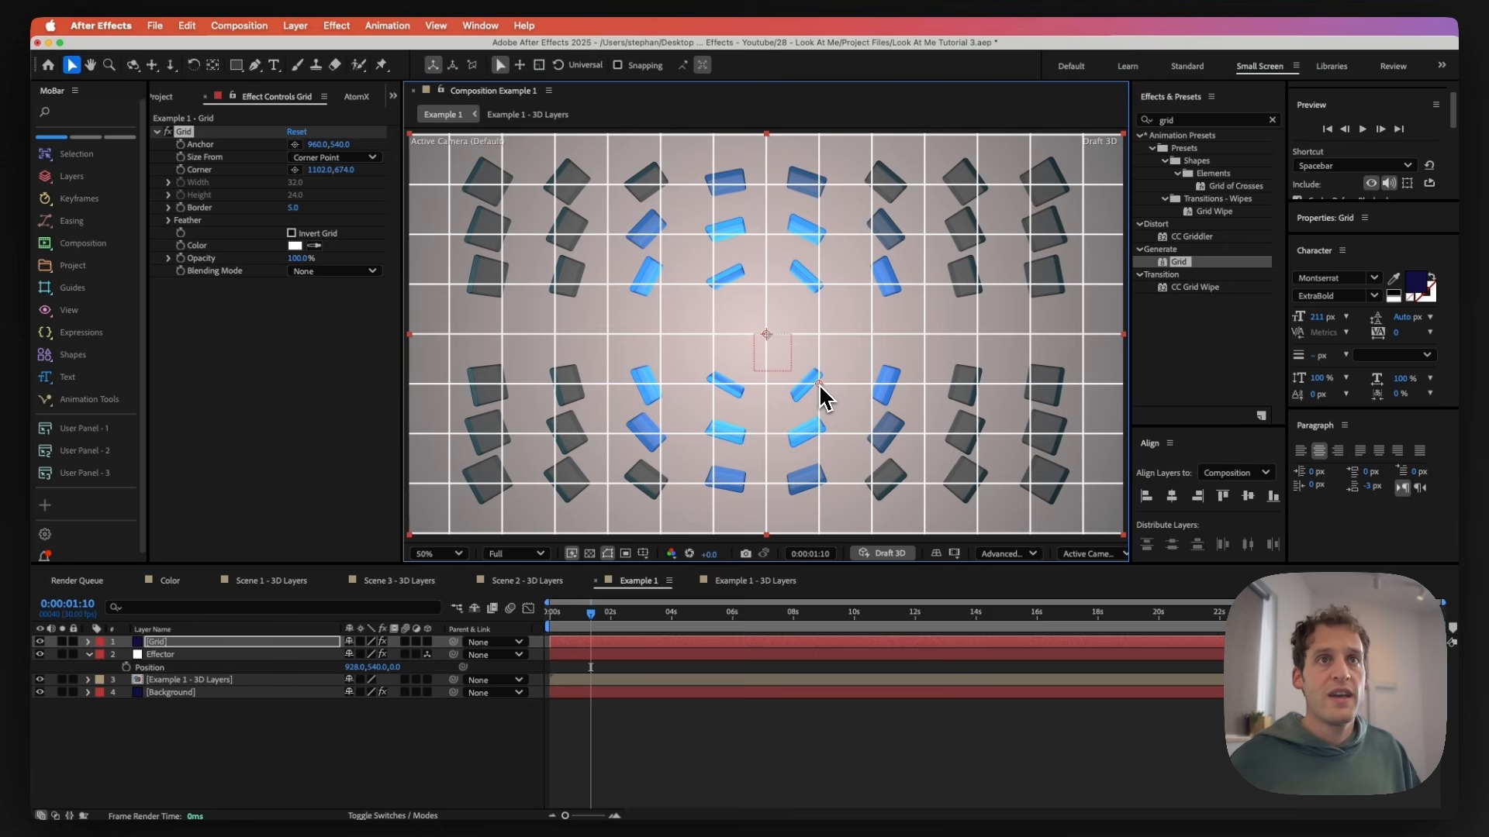
- Set the grid's Border to 1 and move the Grid layer directly above the Background
{"action": "left_click", "coordinate": [294, 207]}
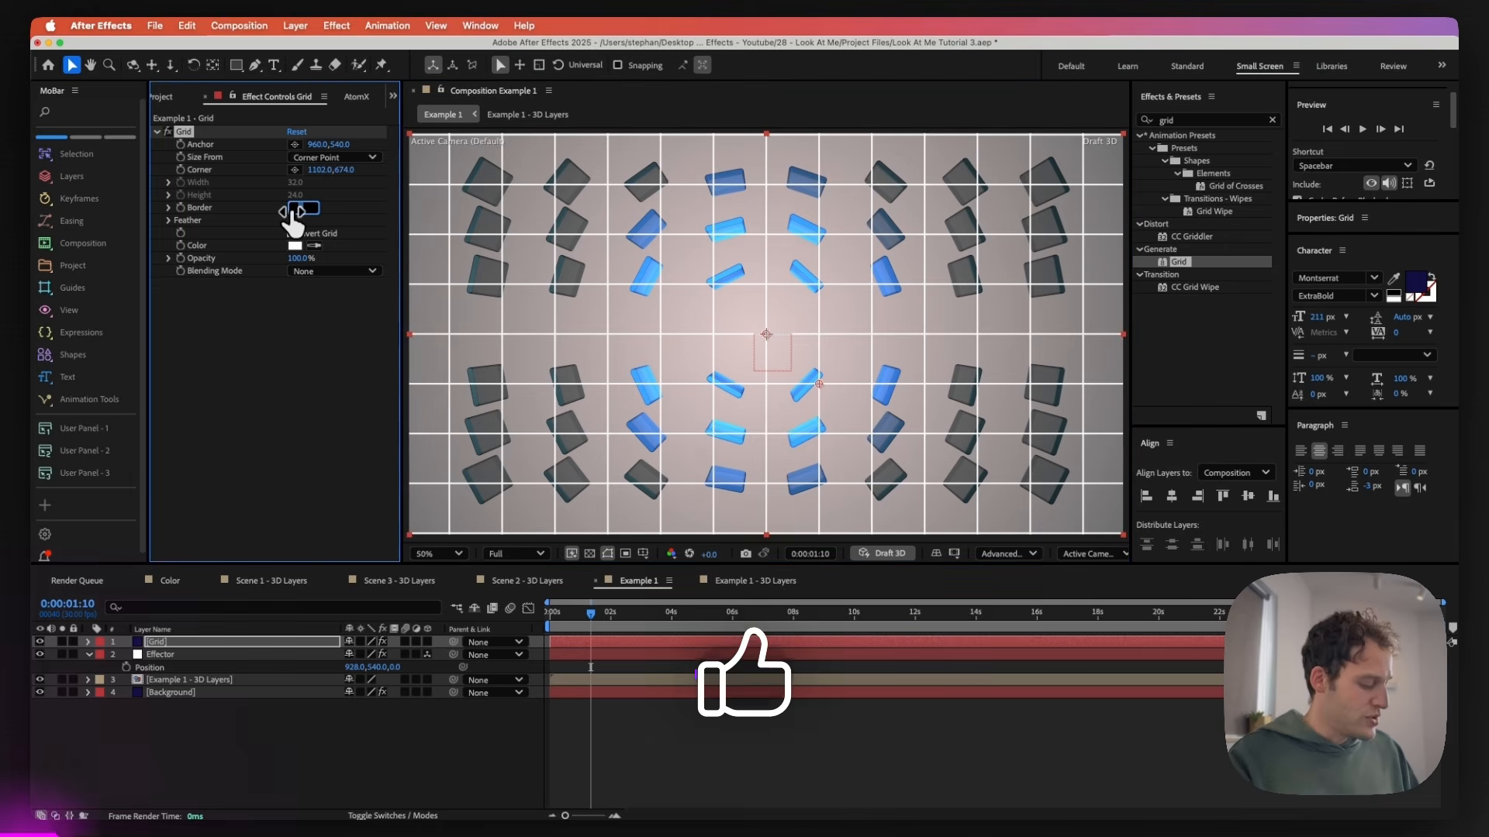
{"action": "type", "text": "1"}
{"action": "key", "text": "Return"}
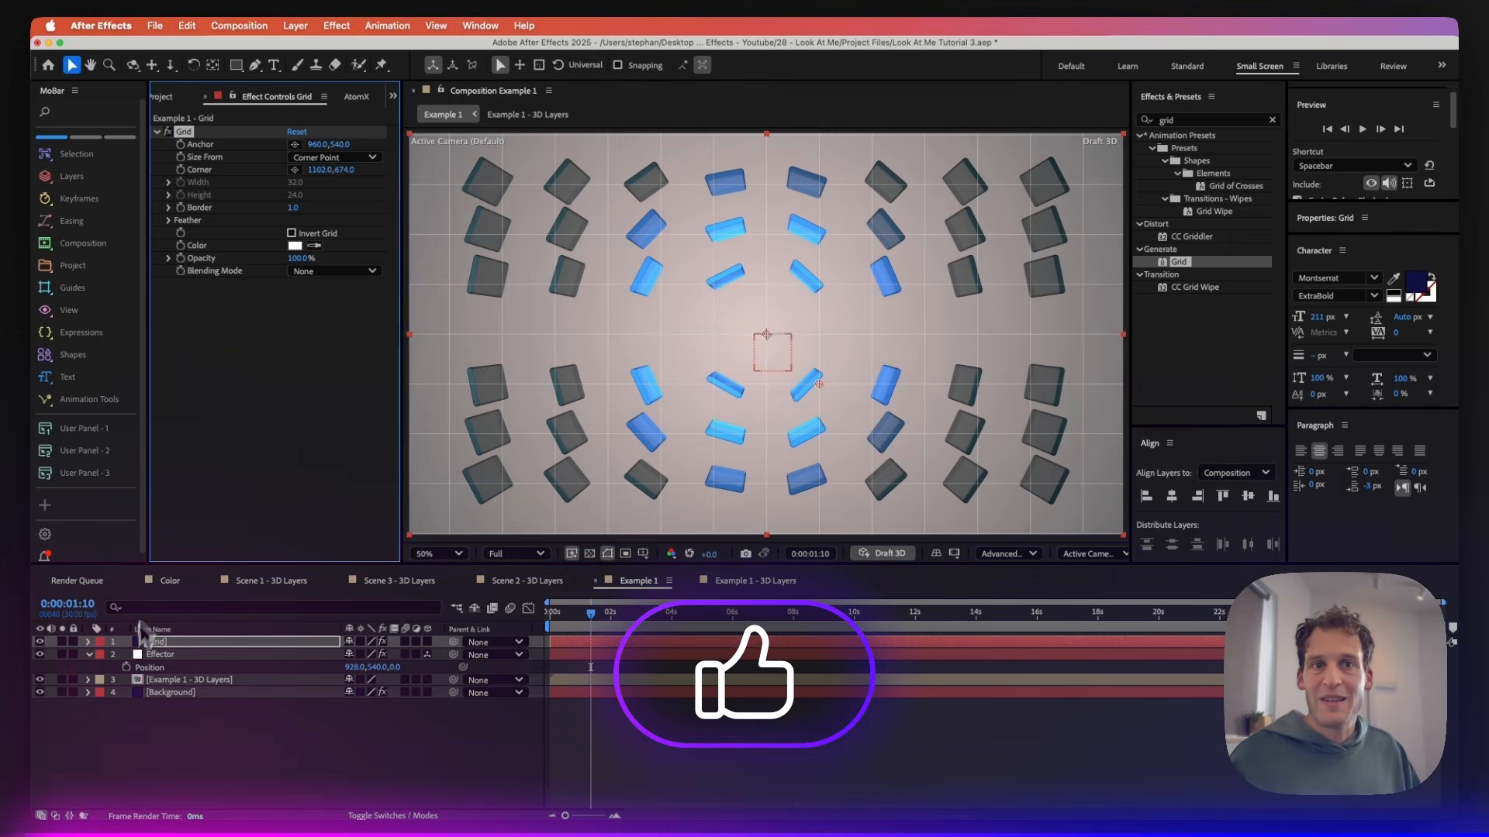
{"action": "left_click_drag", "start_coordinate": [151, 642], "coordinate": [185, 697]}
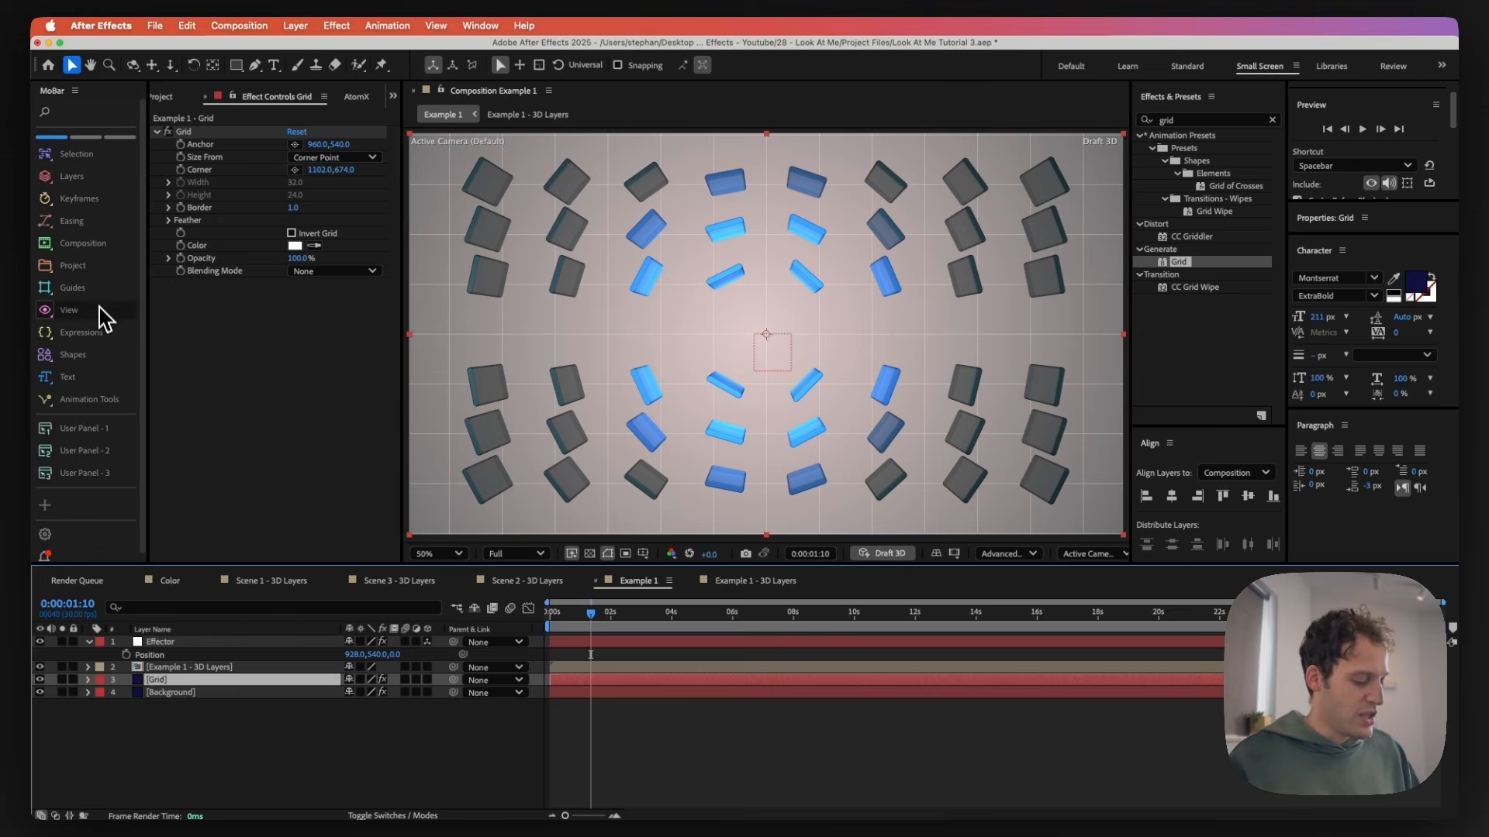
- Delete the Grid solid and add a Grid Overlay from MoBar's shape tools instead
{"action": "key", "text": "BackSpace"}
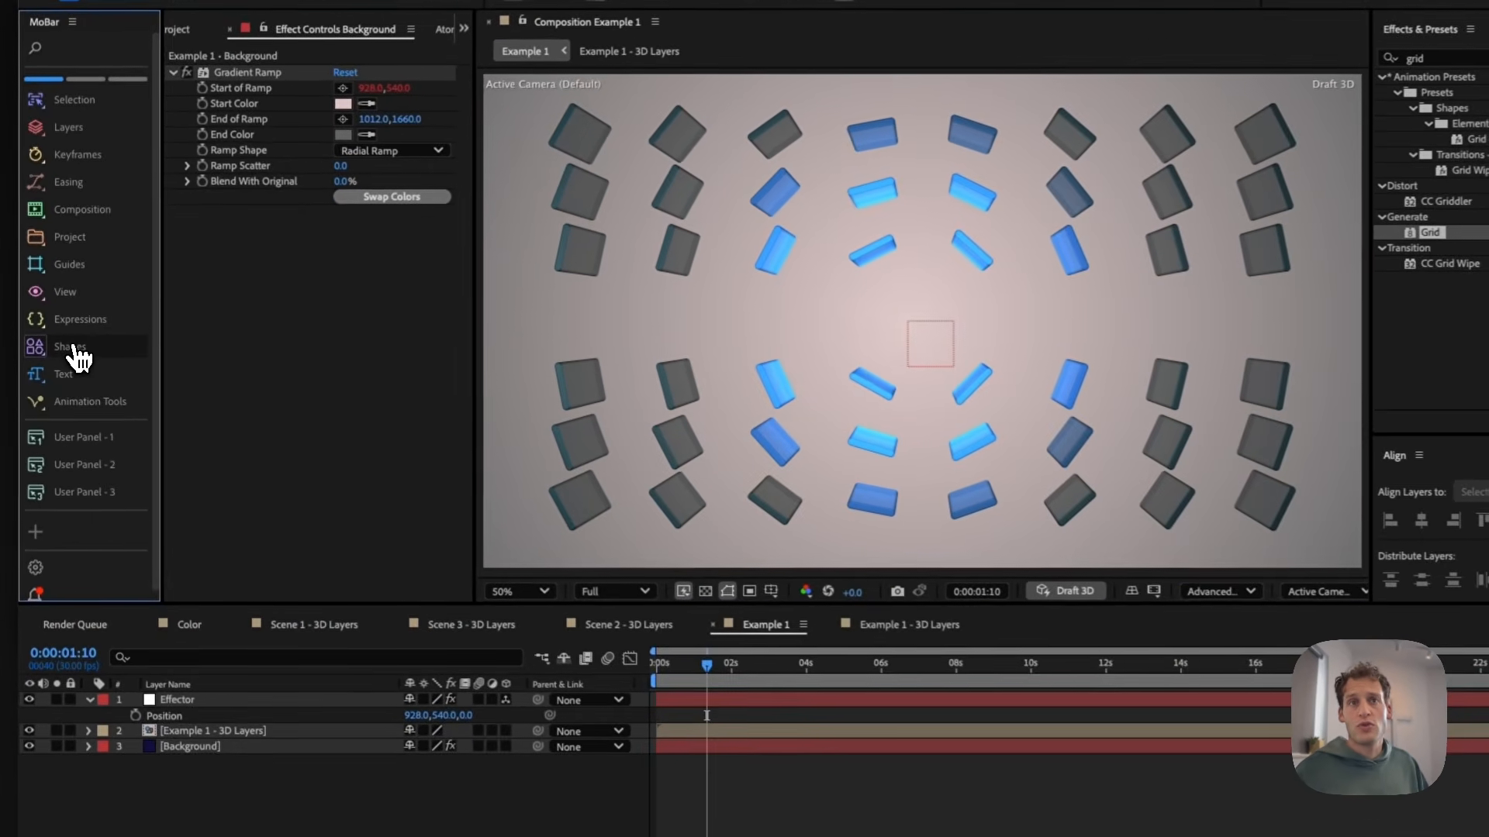
{"action": "left_click", "coordinate": [77, 362]}
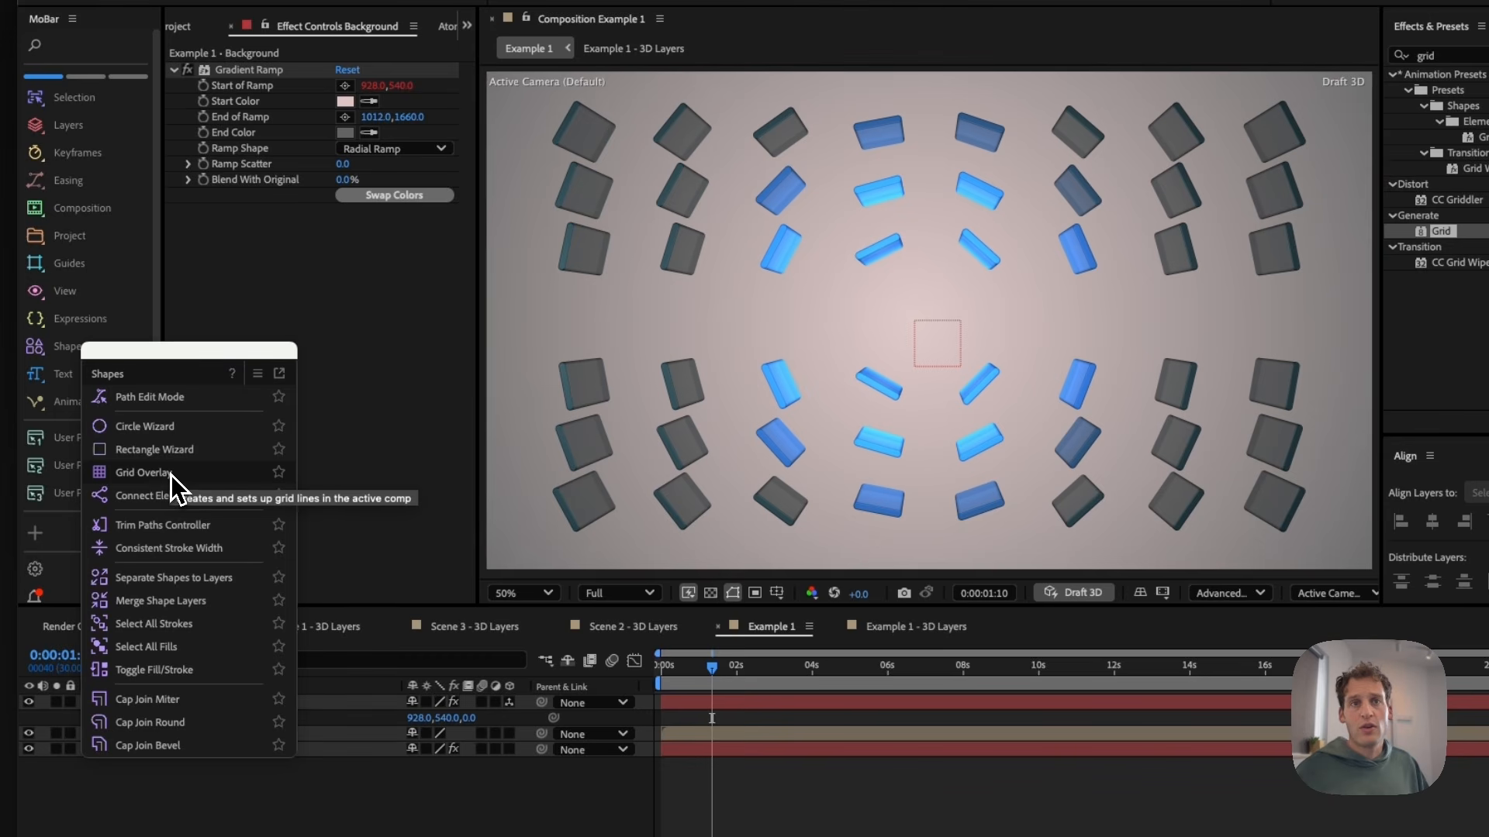
{"action": "left_click", "coordinate": [144, 473]}
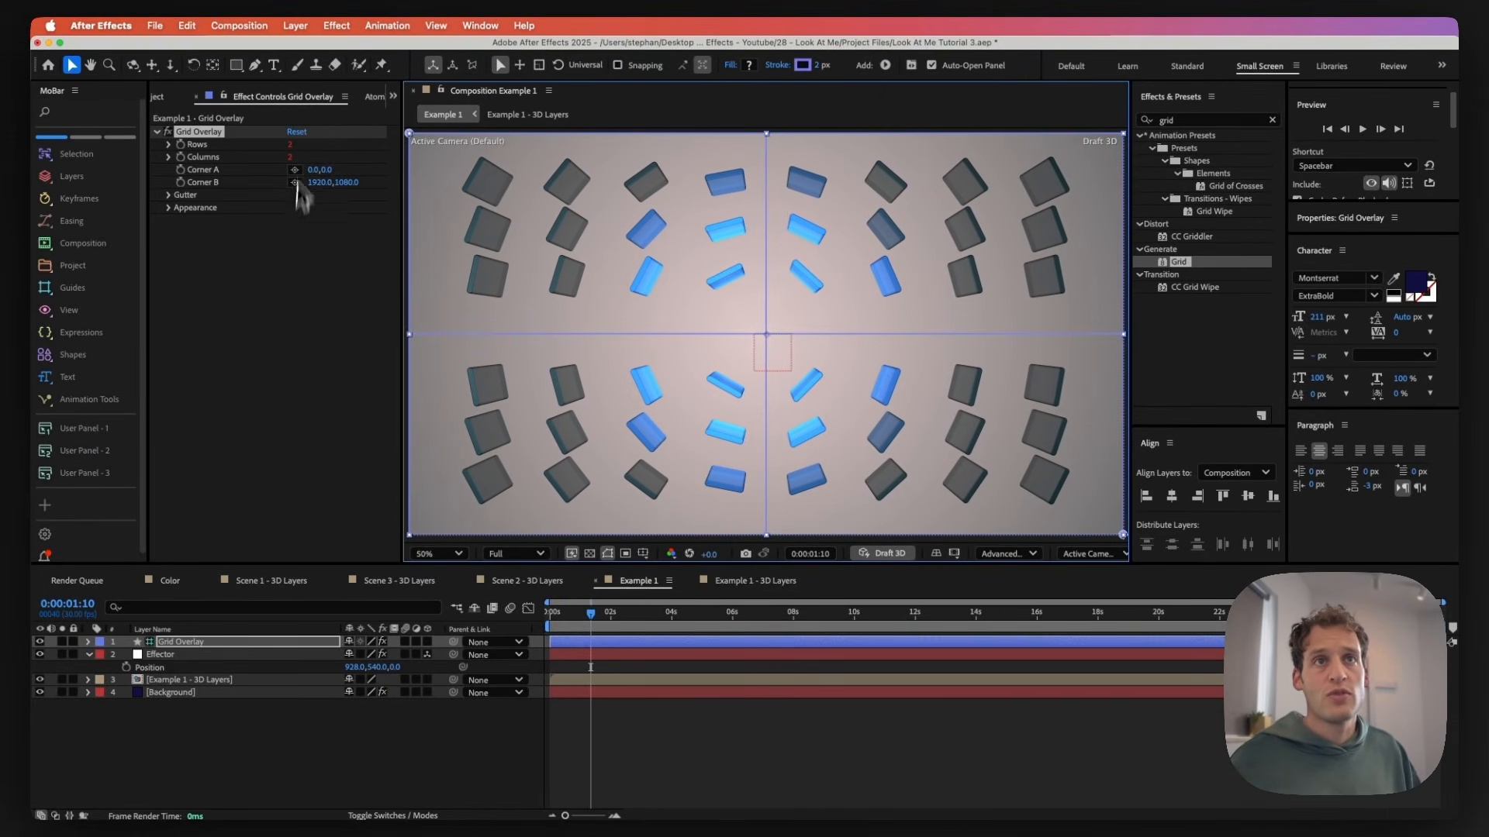
- Set the Grid Overlay to 14 rows and 20 columns, with line color FFFFFF, stroke width 1 and opacity 30
{"action": "left_click_drag", "start_coordinate": [293, 144], "coordinate": [398, 159]}
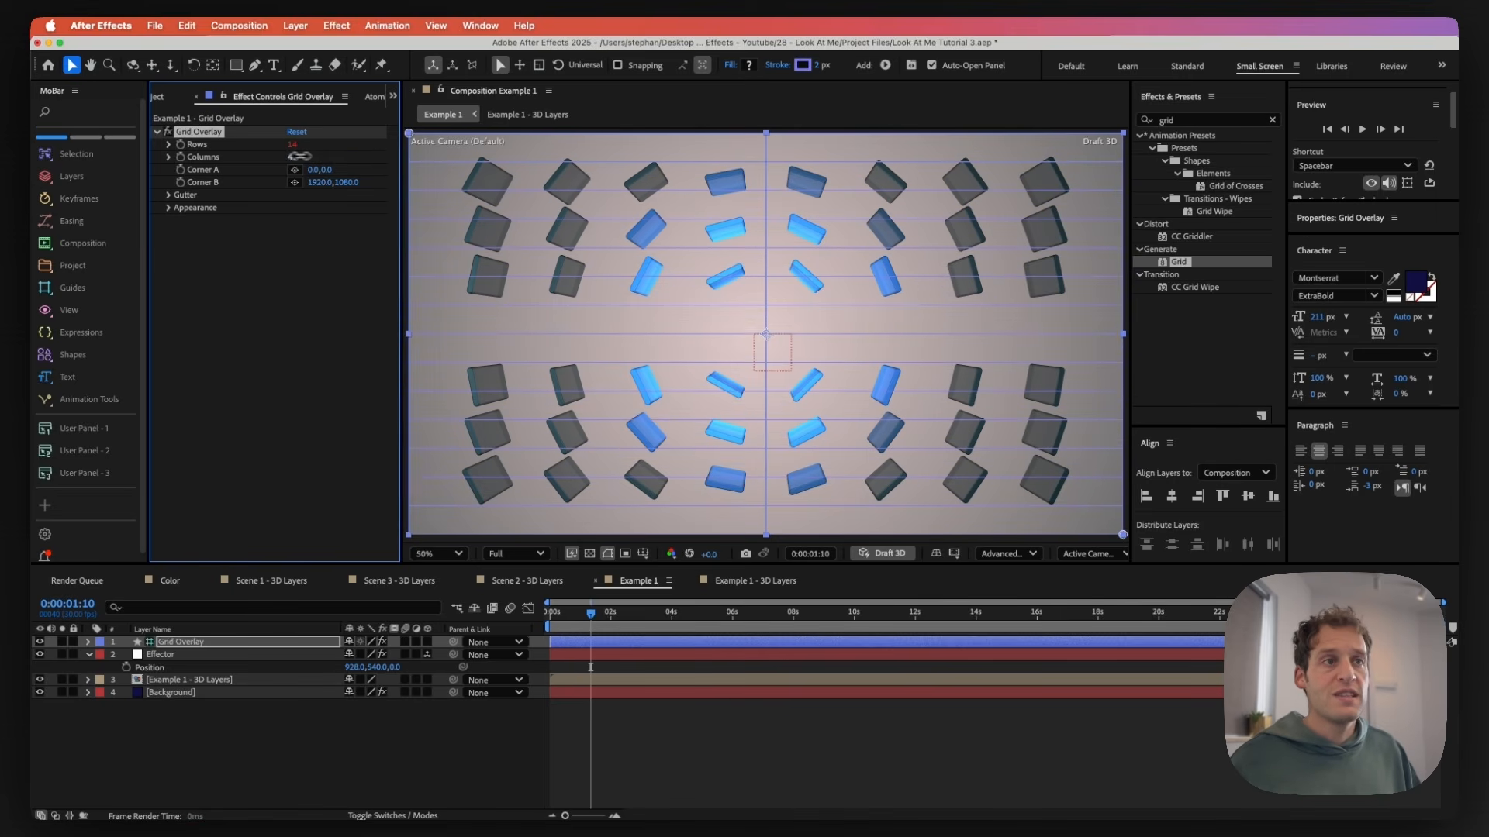
{"action": "mouse_move", "coordinate": [299, 157]}
{"action": "left_mouse_down"}
{"action": "mouse_move", "coordinate": [417, 156]}
{"action": "mouse_move", "coordinate": [380, 183]}
{"action": "left_mouse_up"}
{"action": "left_click", "coordinate": [61, 245]}
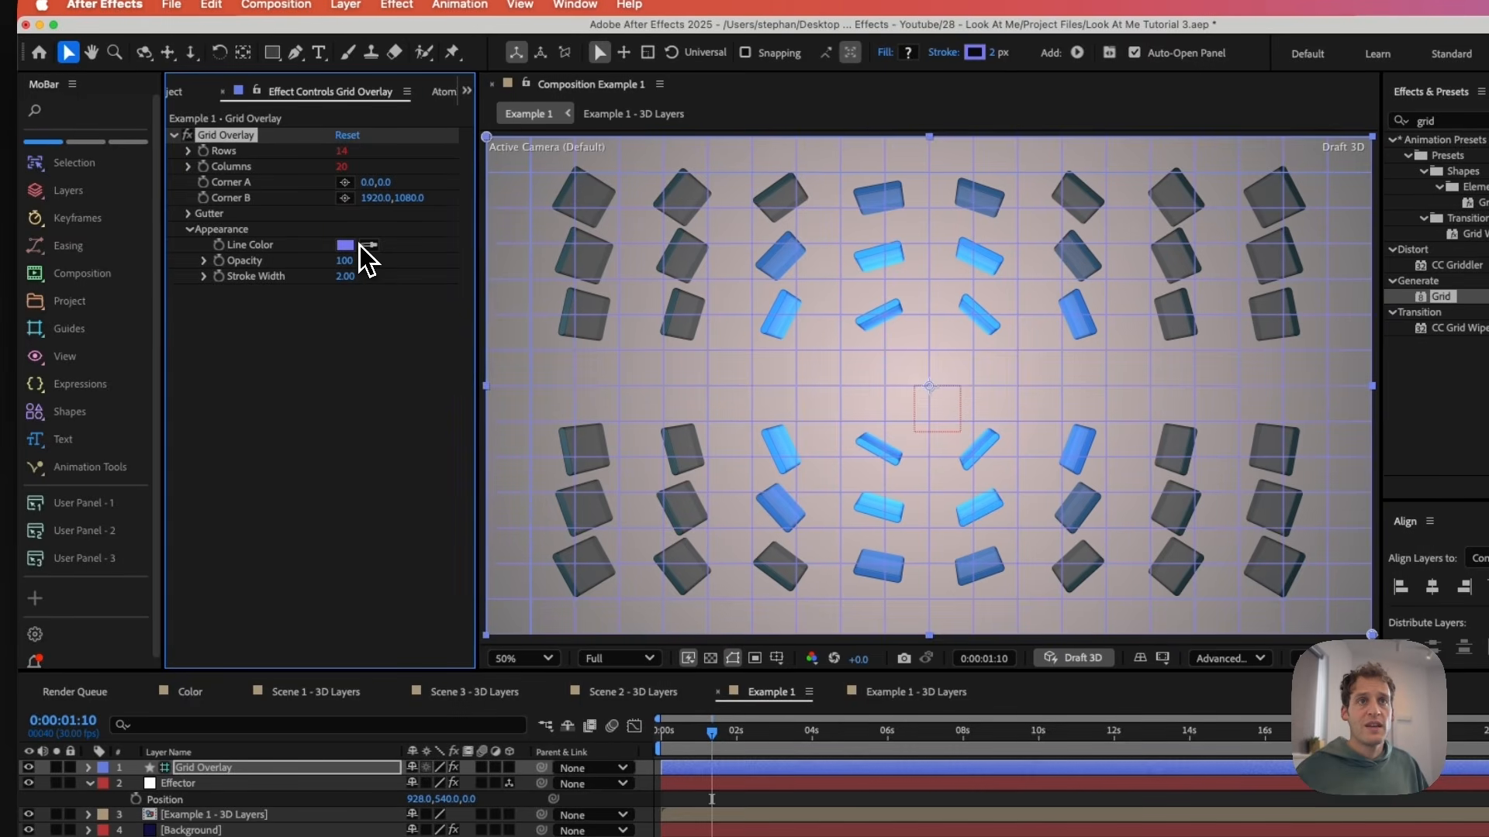
{"action": "left_click", "coordinate": [345, 245]}
{"action": "left_click_drag", "start_coordinate": [364, 380], "coordinate": [159, 350]}
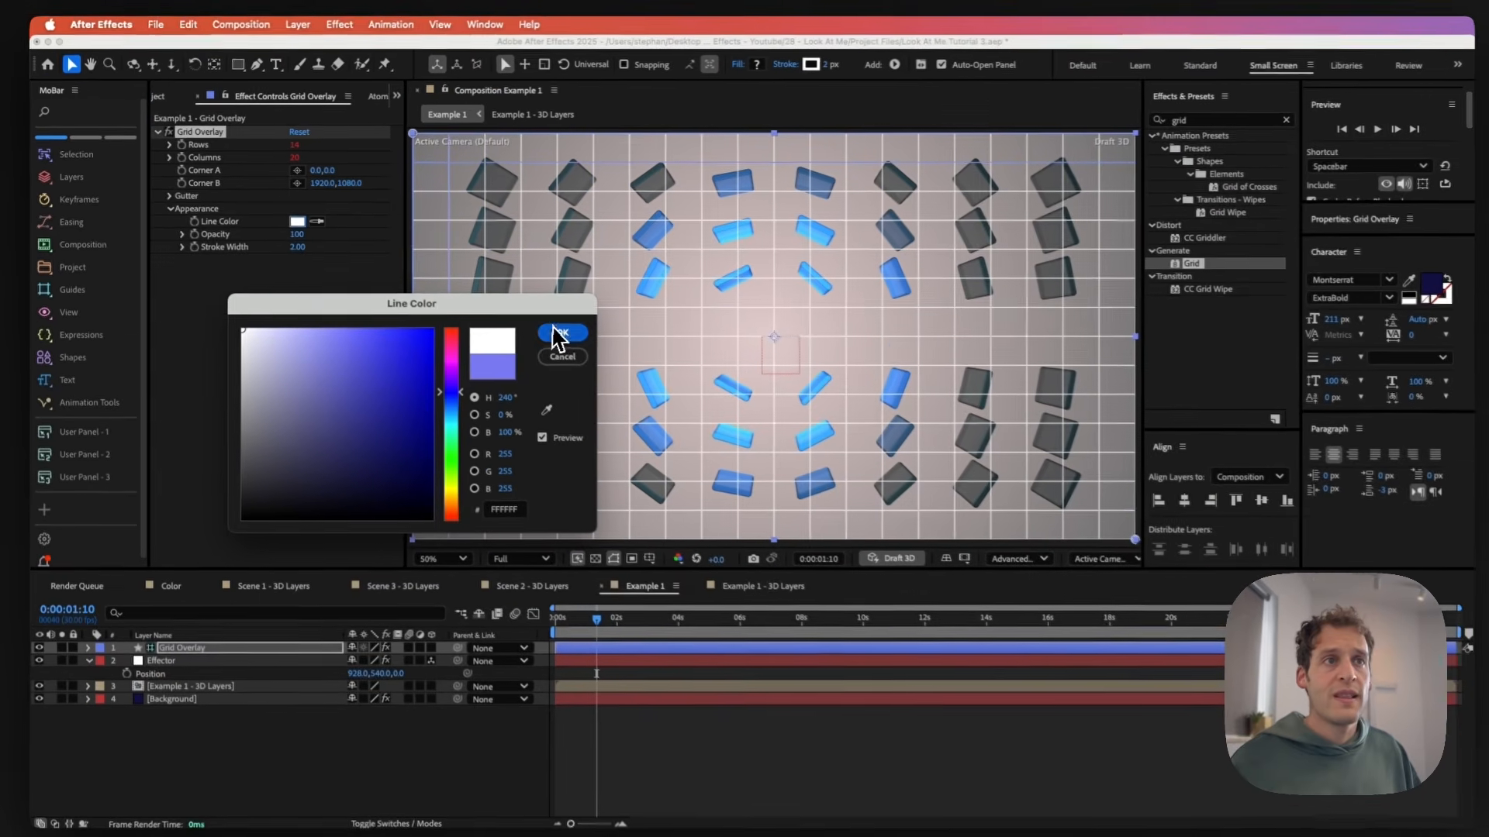
{"action": "left_click", "coordinate": [670, 380]}
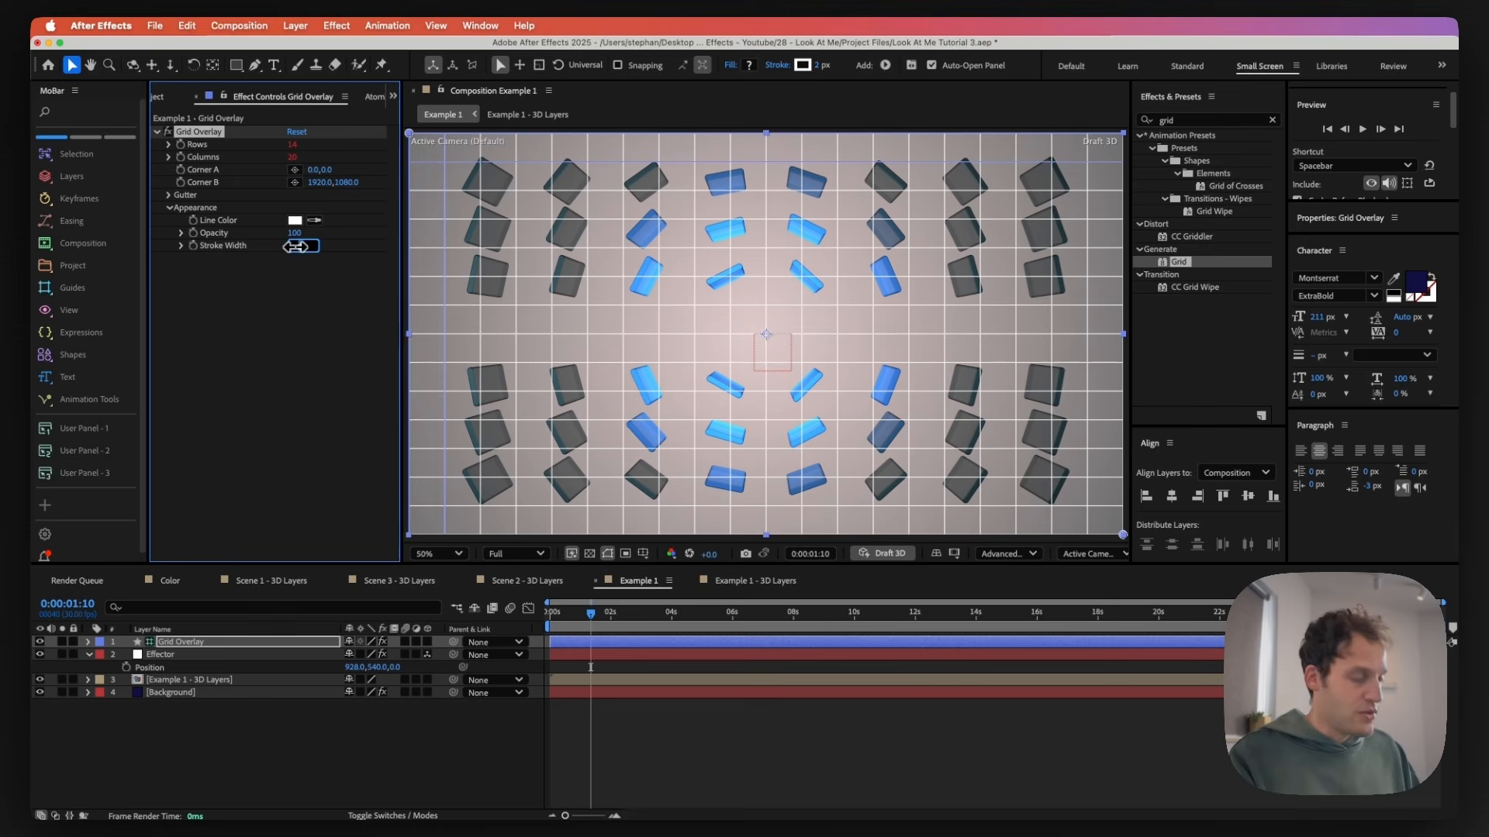
{"action": "left_click_drag", "start_coordinate": [296, 249], "coordinate": [293, 246]}
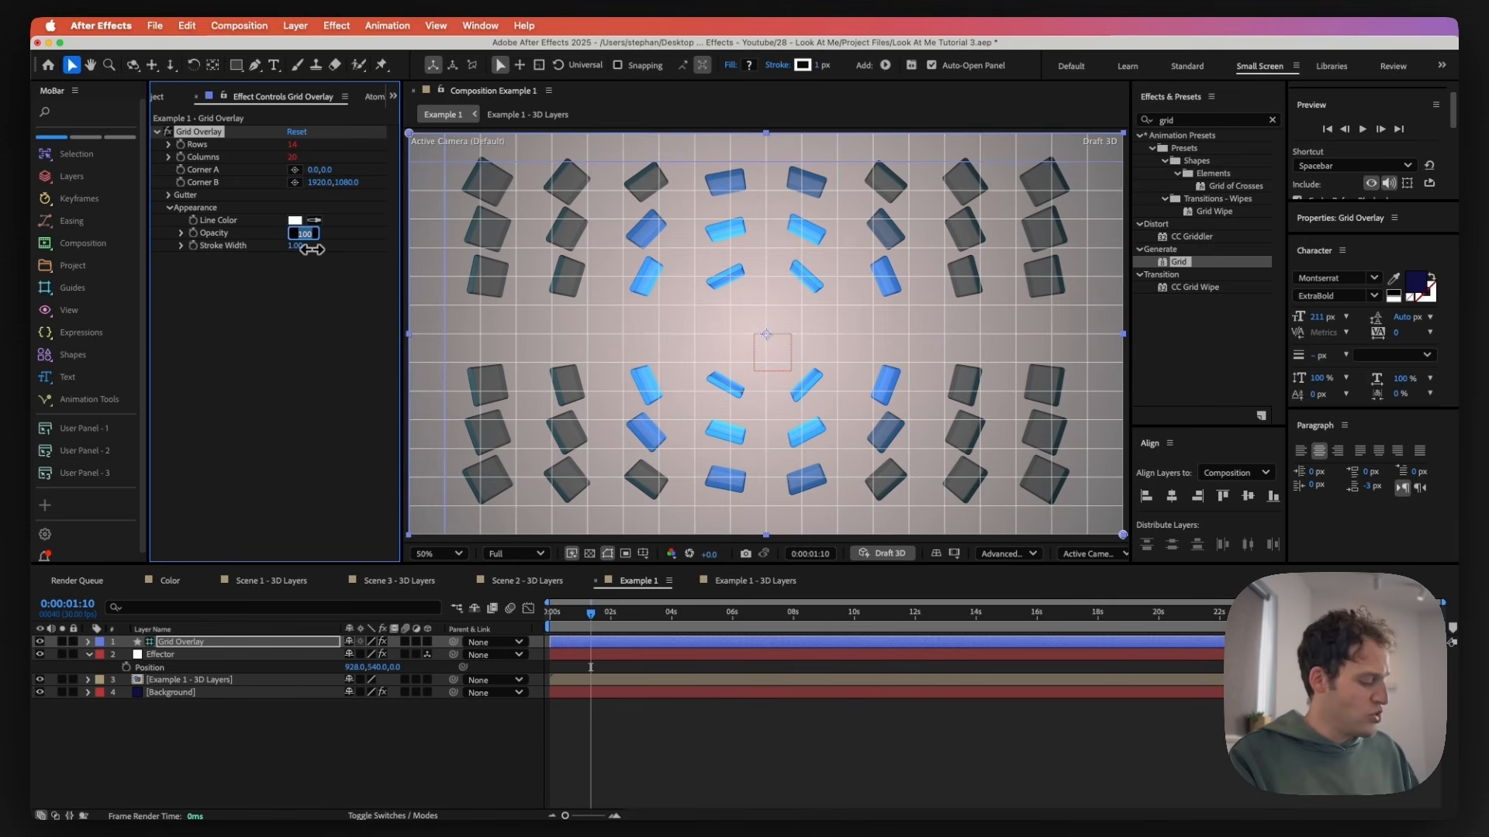
{"action": "left_click_drag", "start_coordinate": [294, 232], "coordinate": [292, 242]}
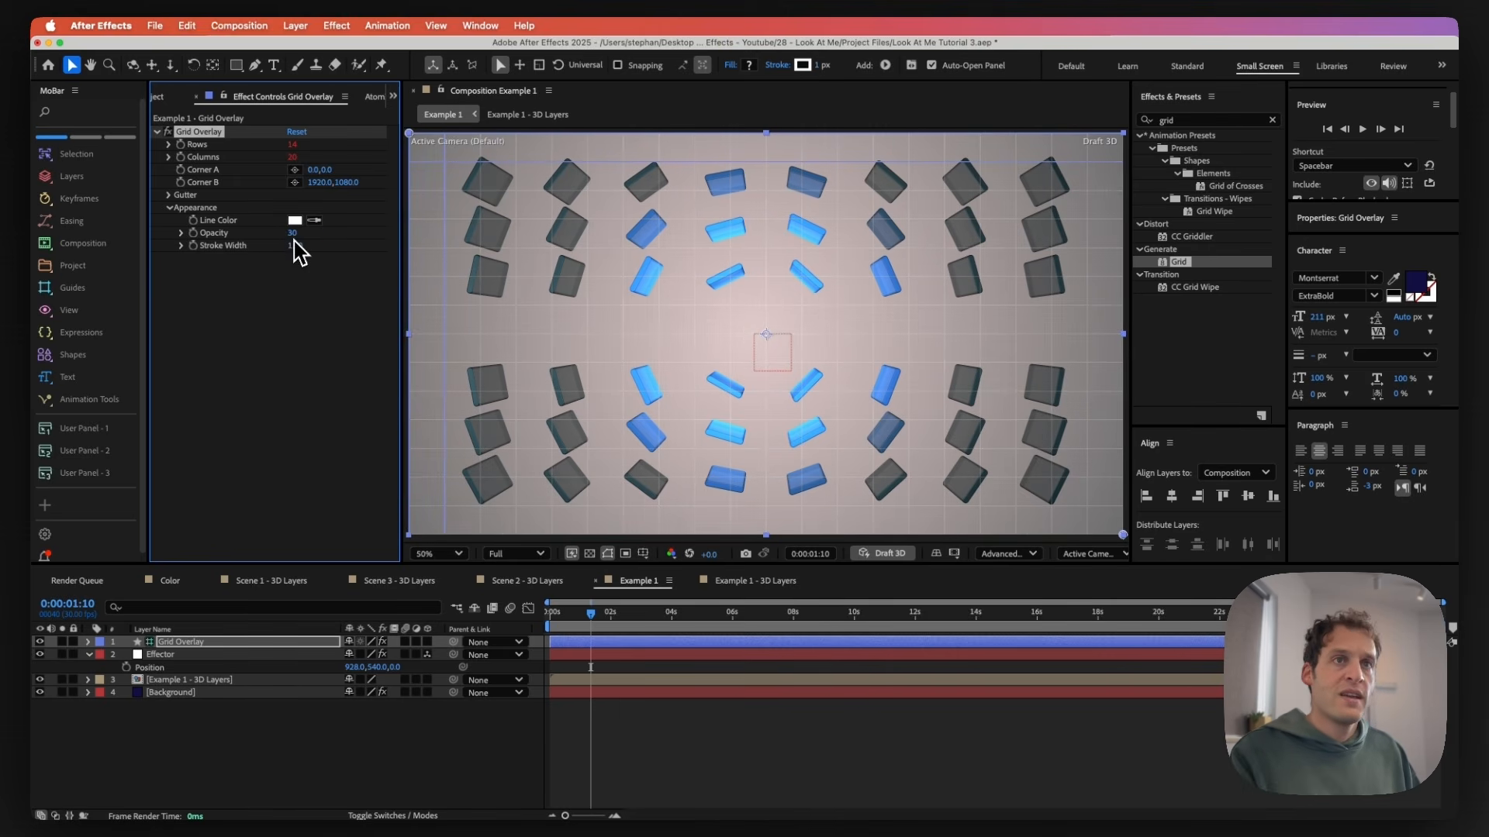
- Move the Grid Overlay directly above the Background and turn off its Guide Layer option
{"action": "left_click_drag", "start_coordinate": [186, 665], "coordinate": [191, 702]}
{"action": "left_click", "coordinate": [199, 725]}
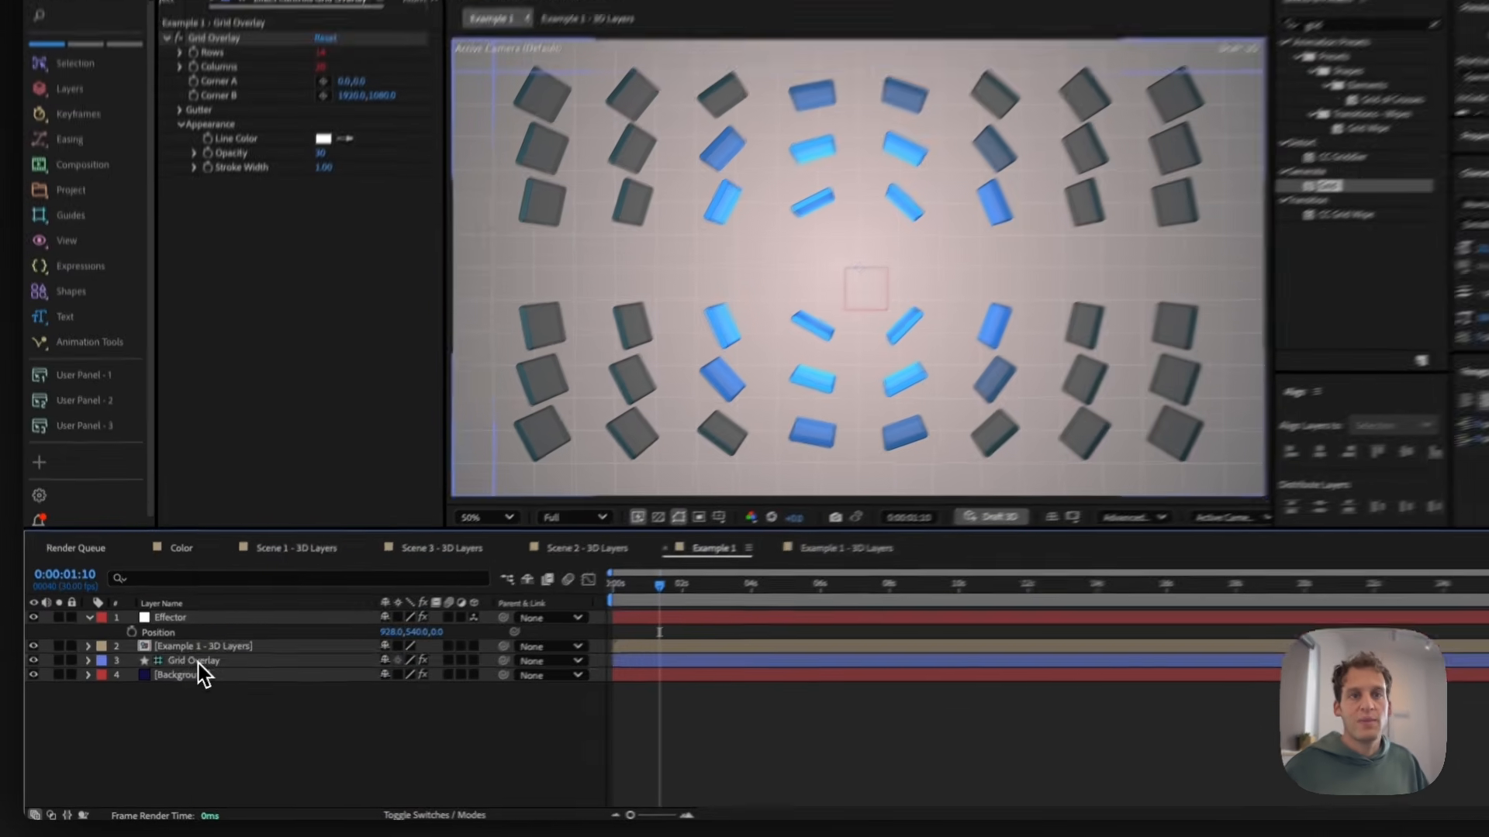
{"action": "right_click", "coordinate": [185, 682]}
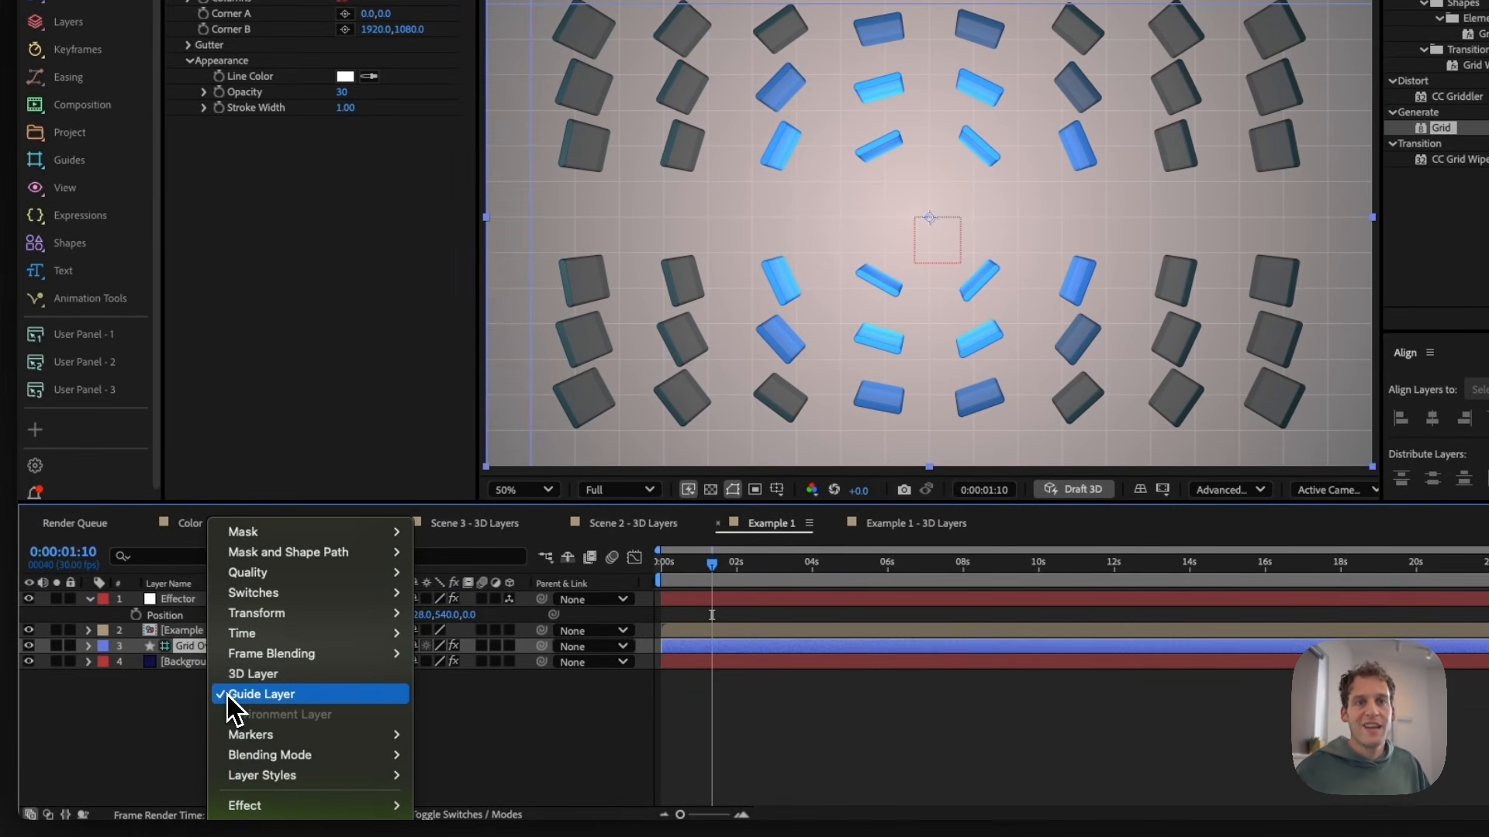
{"action": "left_click", "coordinate": [227, 694]}
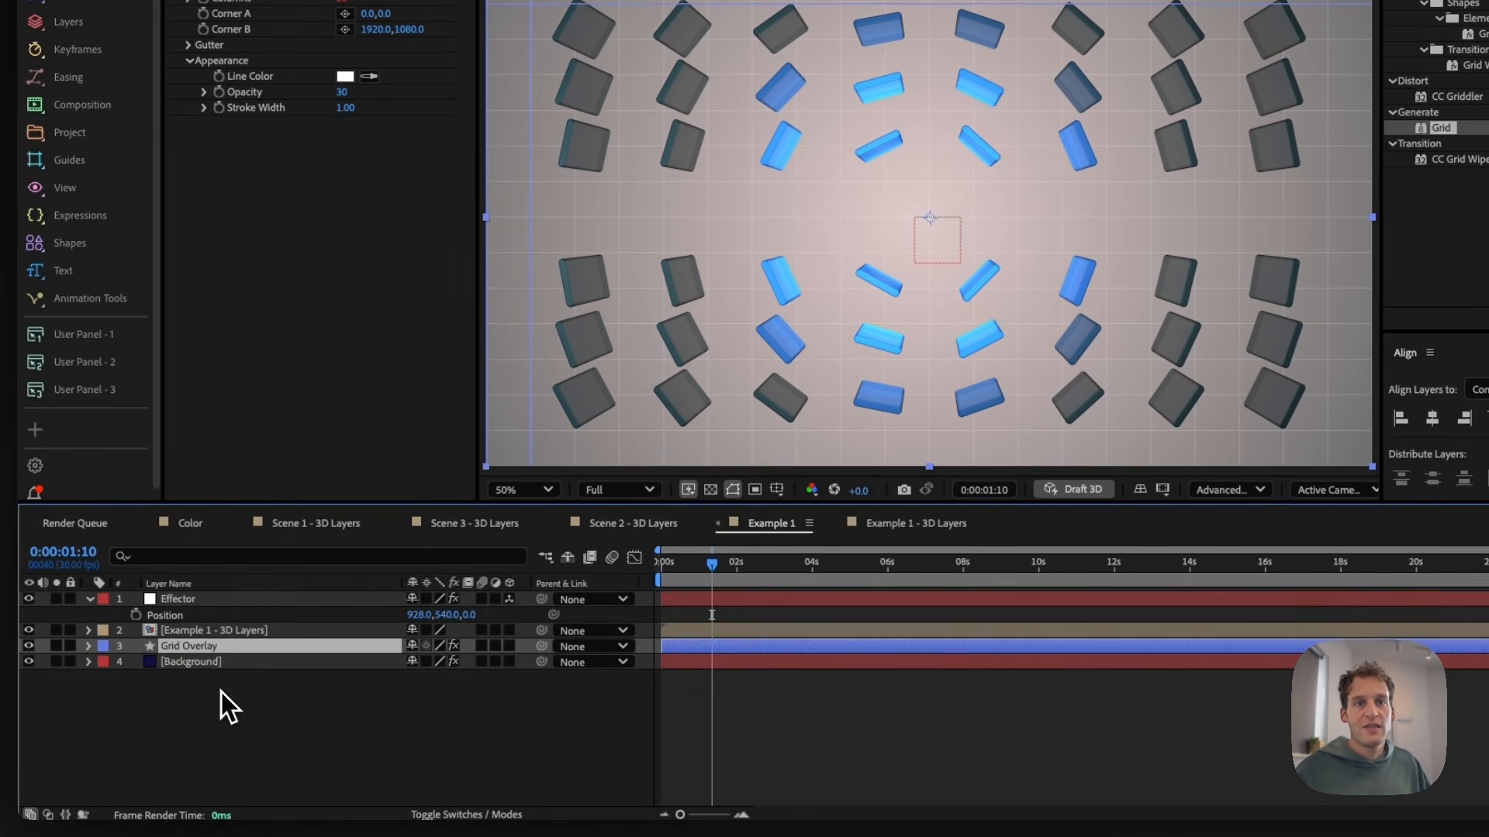
{"action": "left_click", "coordinate": [145, 679]}
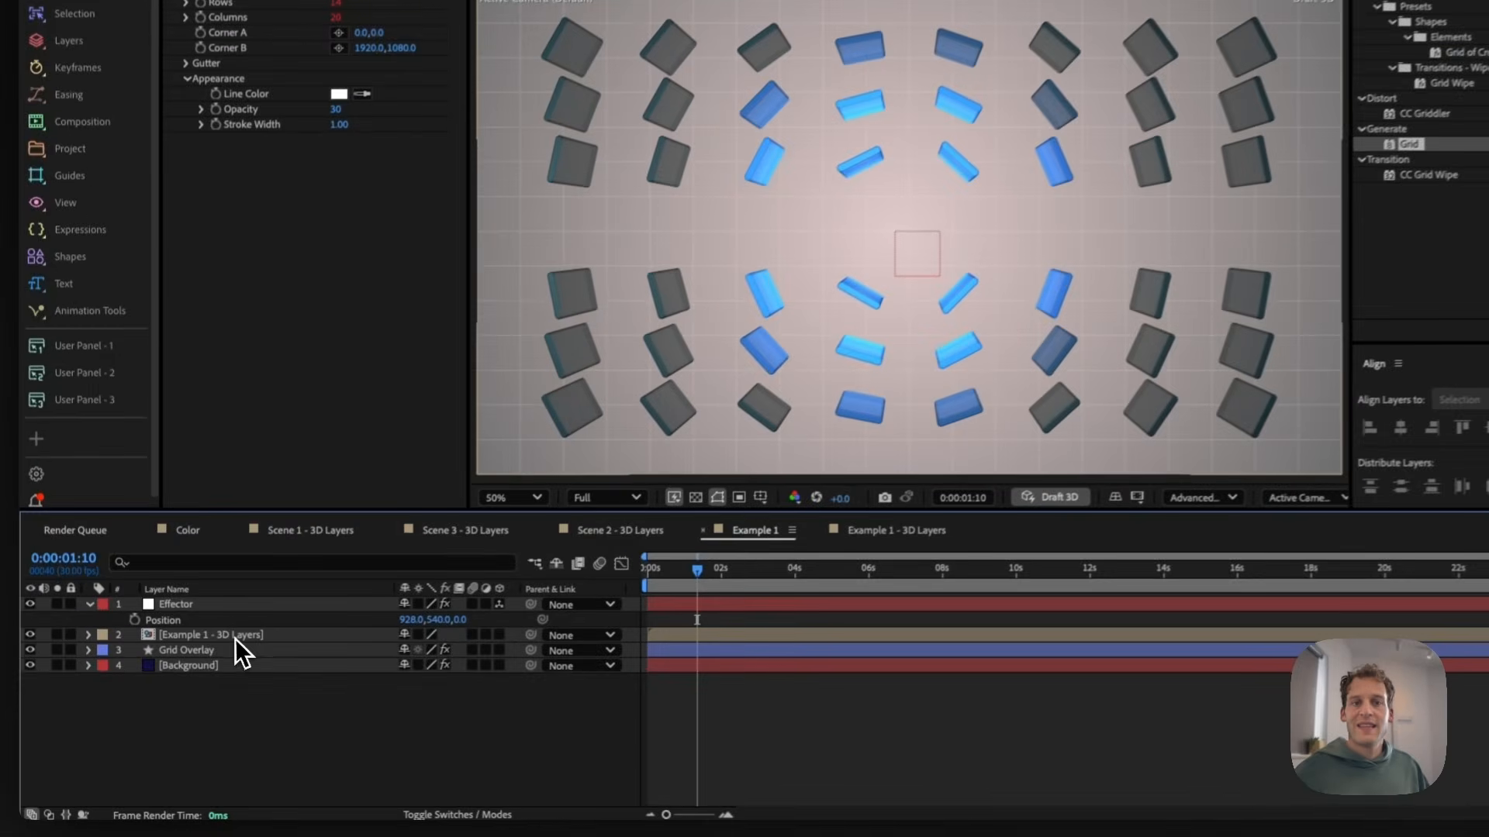
- Duplicate the Example 1 - 3D Layers layer and rename the lower copy Shadow - 3D Layers
{"action": "left_click", "coordinate": [237, 632]}
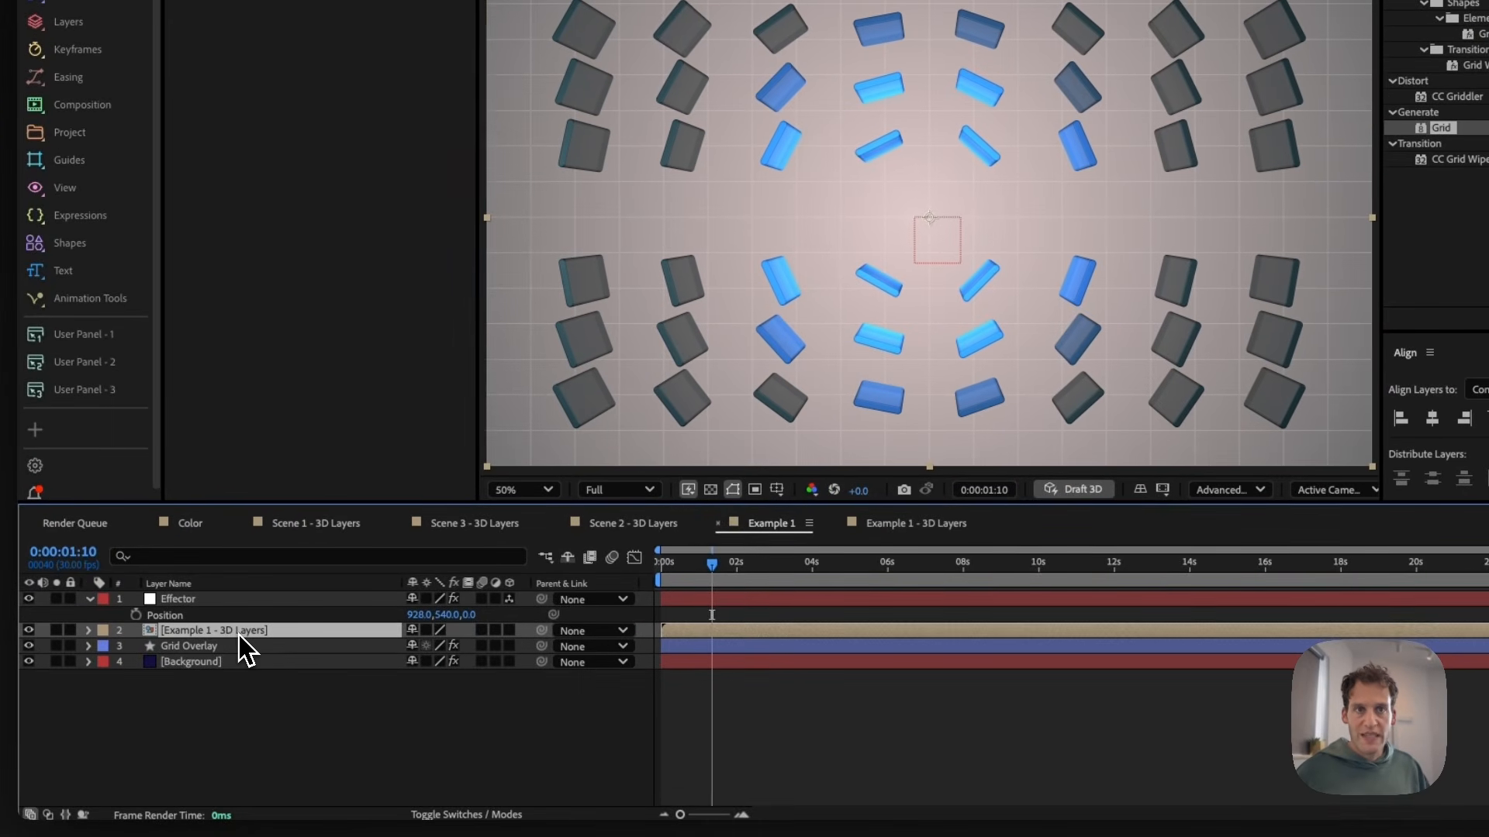
{"action": "key", "text": "super+d"}
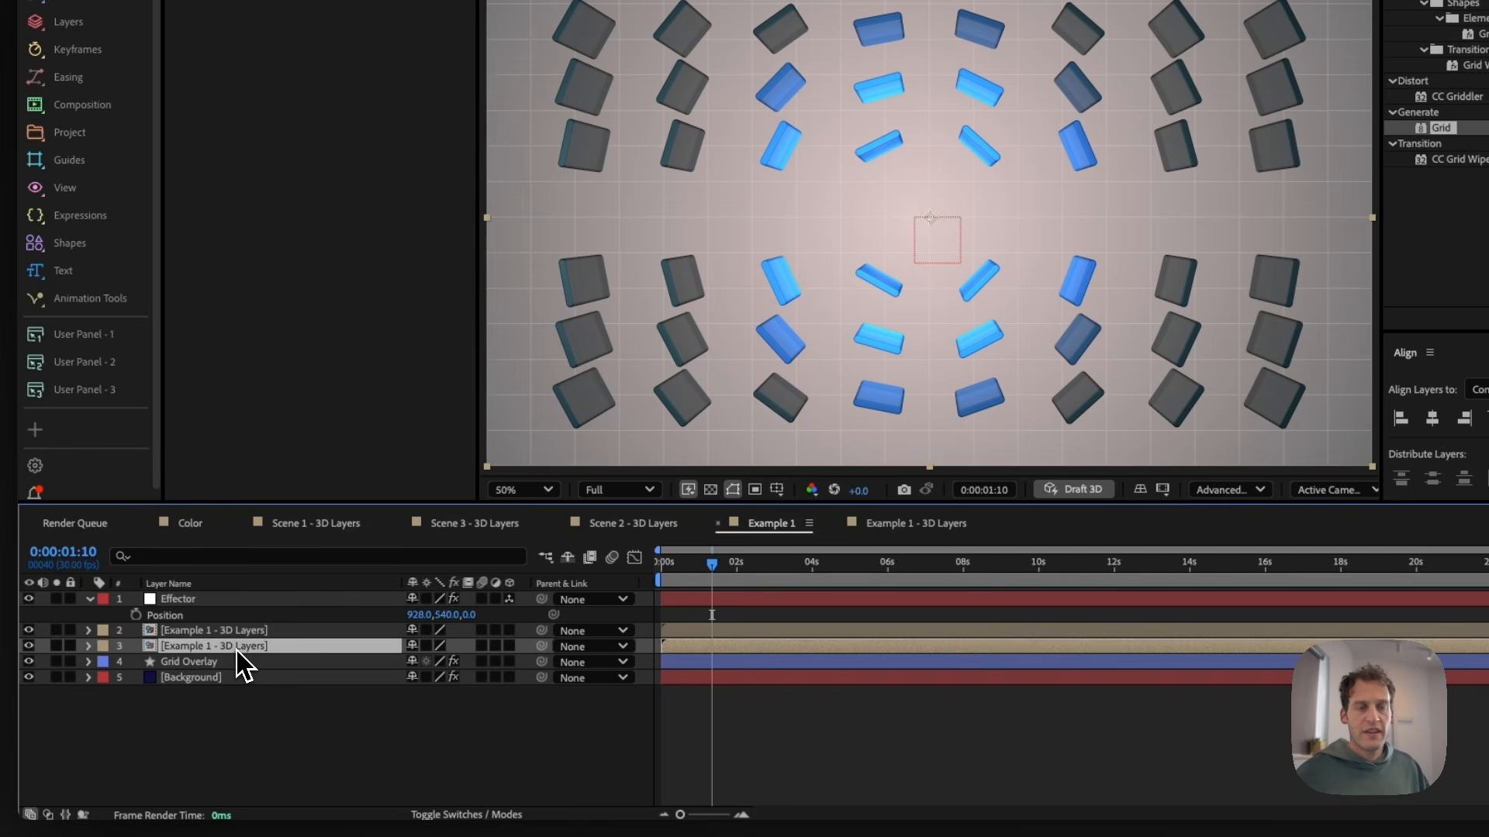
{"action": "key", "text": "Return"}
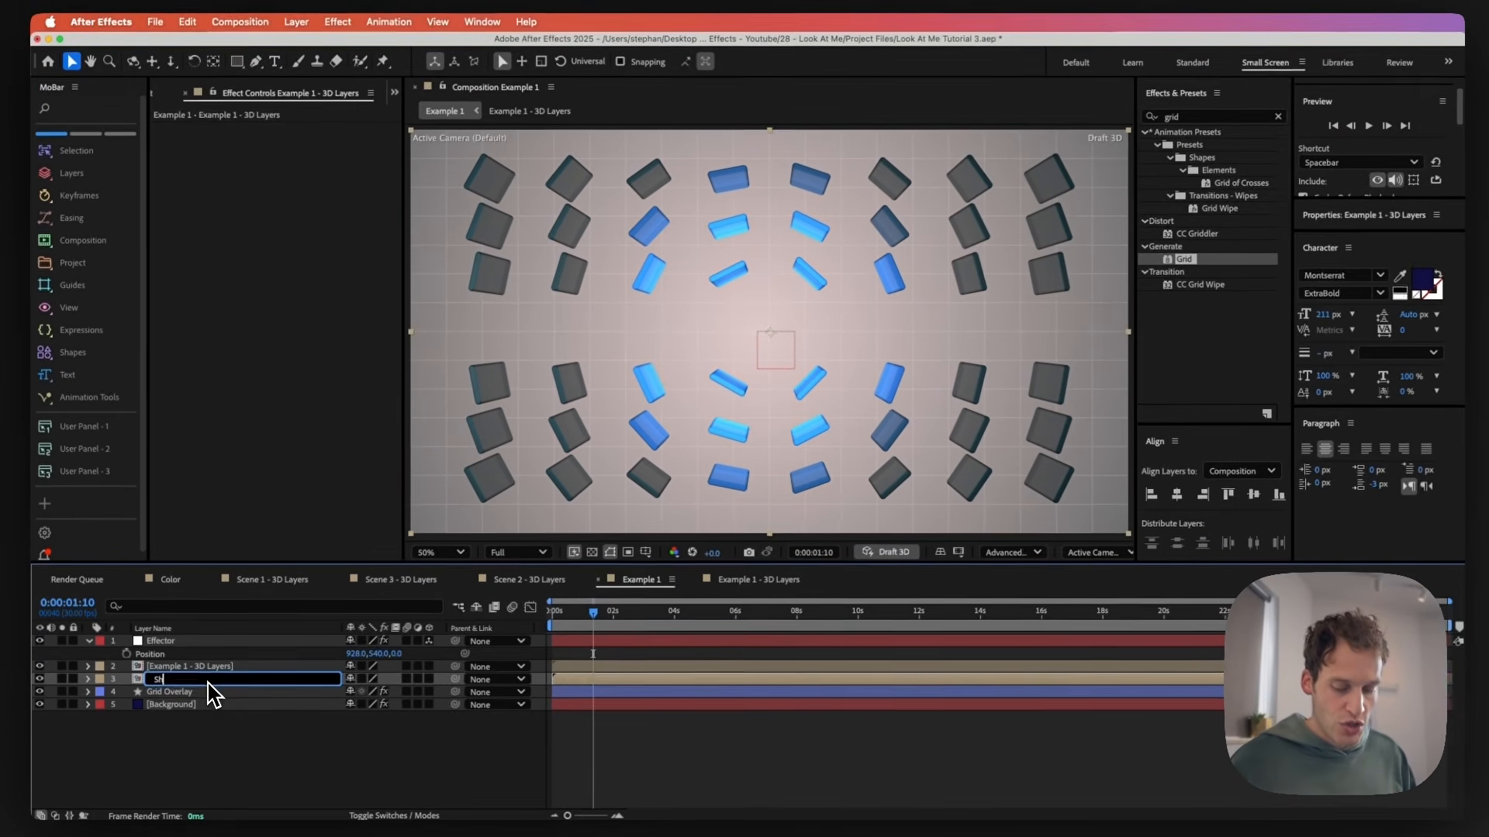
{"action": "type", "text": "Shadow - 3D Layers"}
{"action": "key", "text": "Return"}
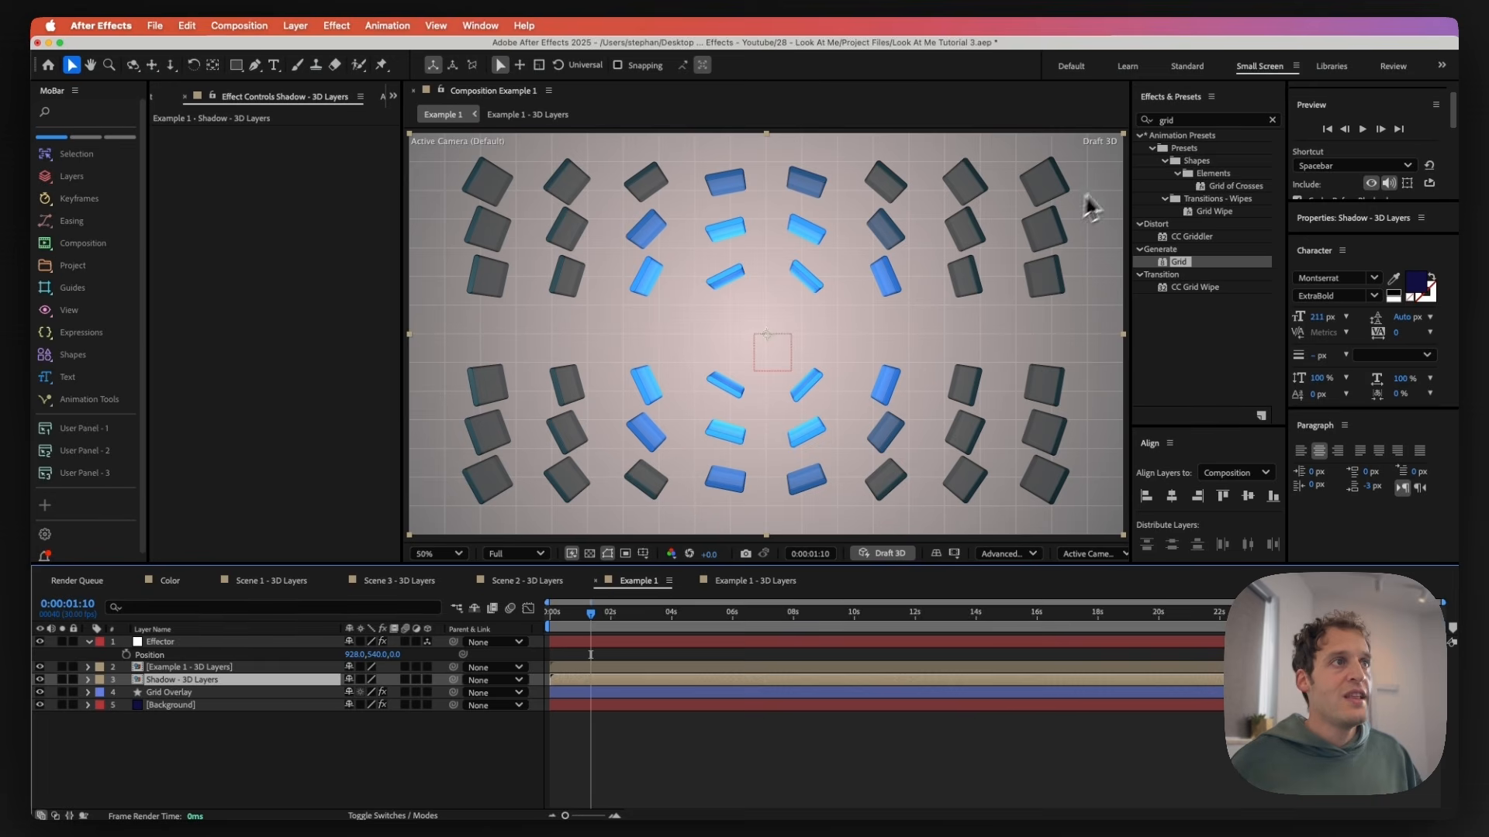
- Search the effects for depth and apply Depth Matte to the Shadow - 3D Layers layer
{"action": "double_click", "coordinate": [1200, 120]}
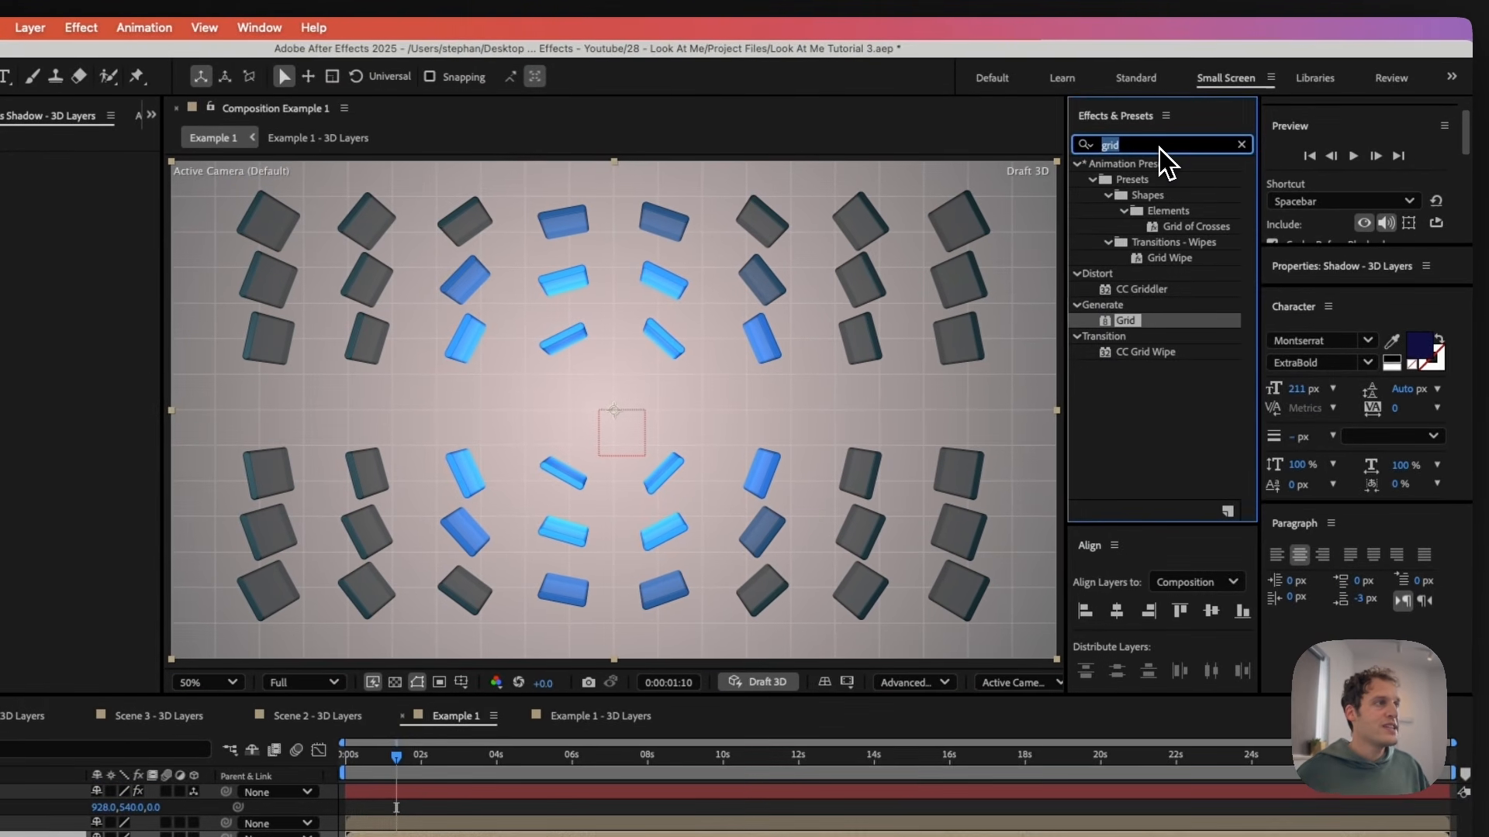
{"action": "type", "text": "depth"}
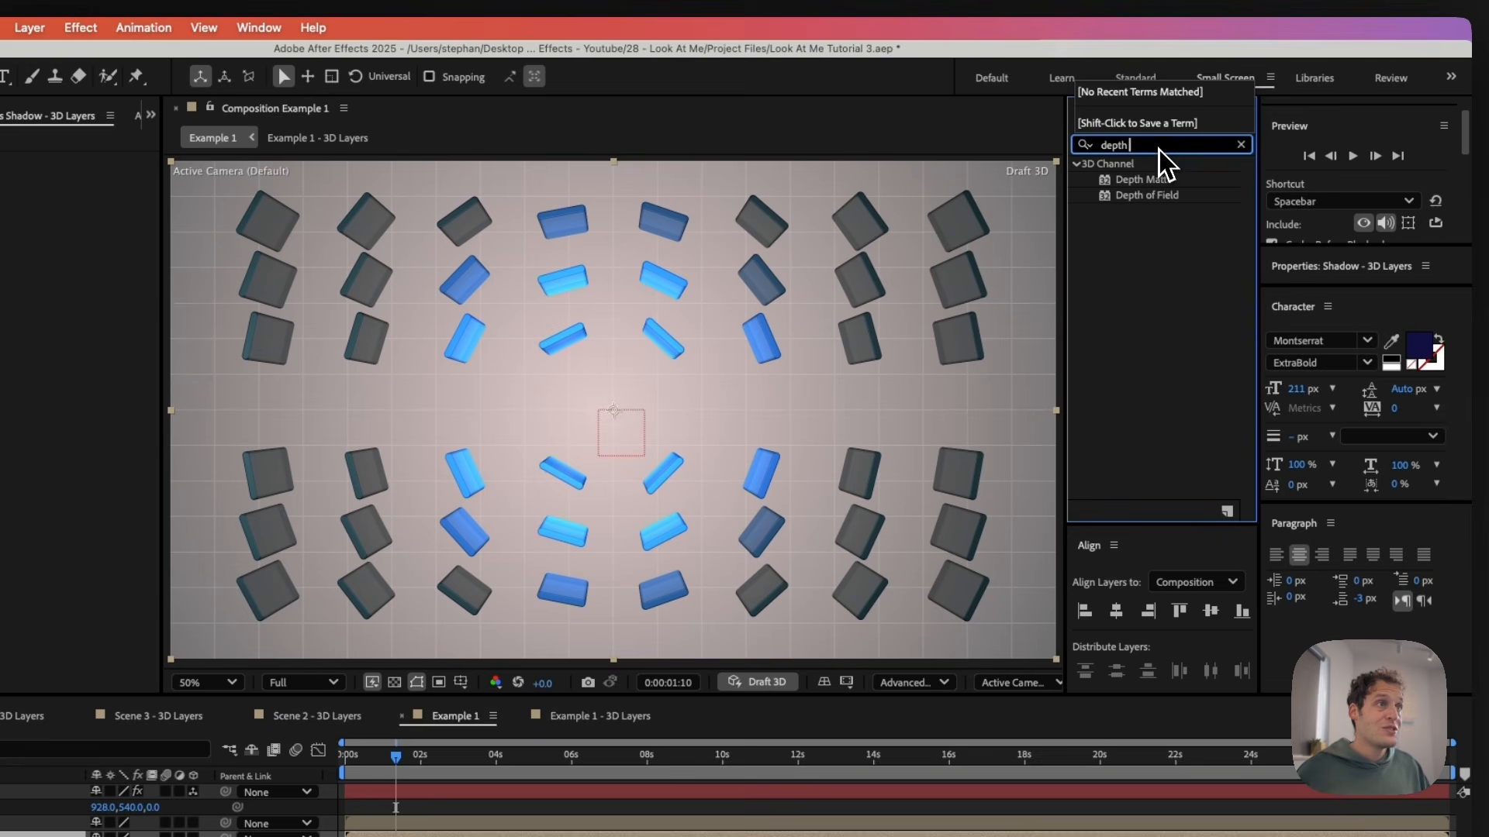
{"action": "left_click_drag", "start_coordinate": [1145, 180], "coordinate": [877, 280]}
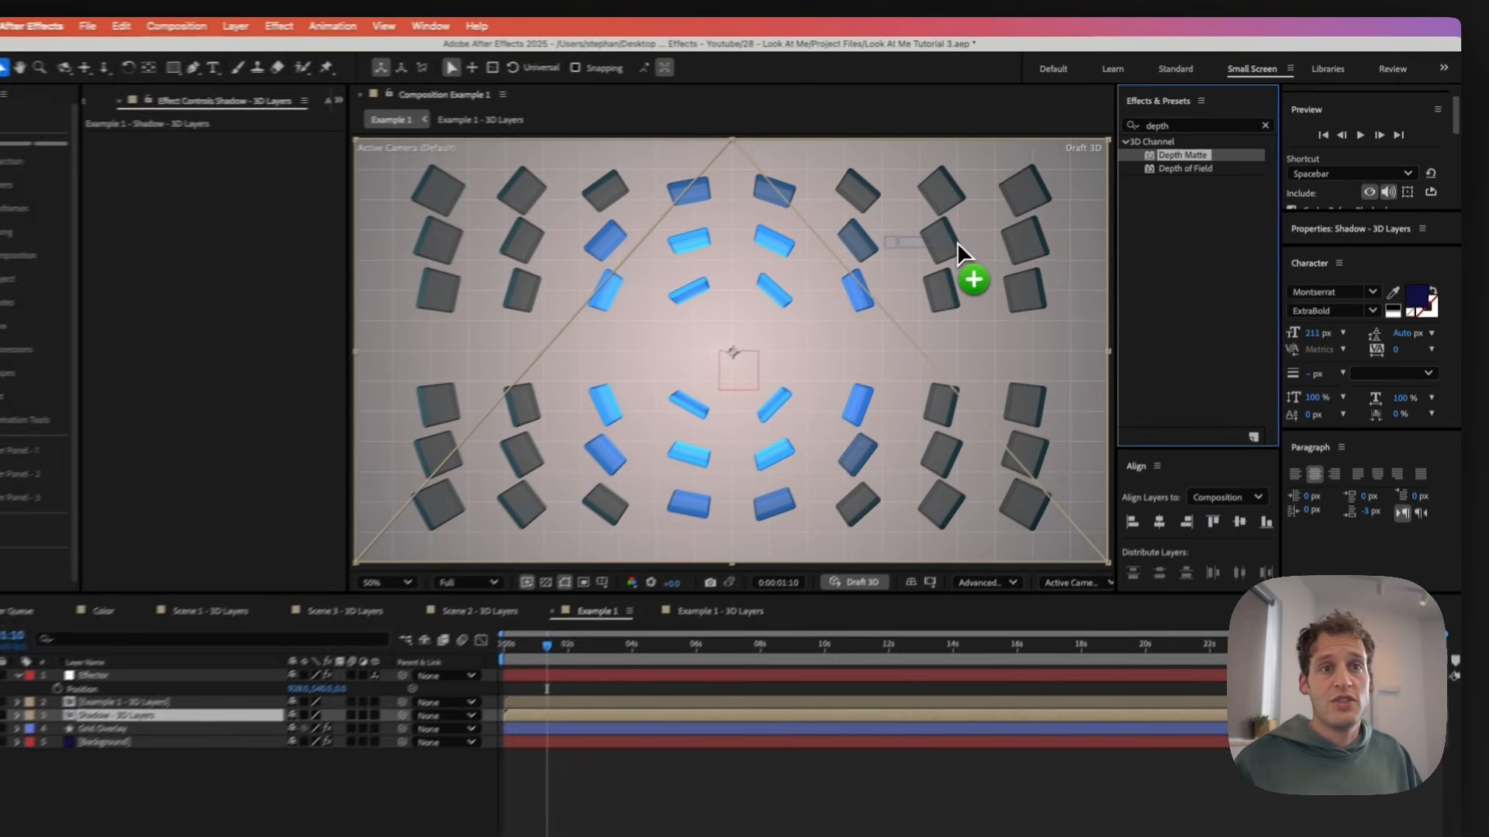
{"action": "left_click_drag", "start_coordinate": [956, 243], "coordinate": [128, 719]}
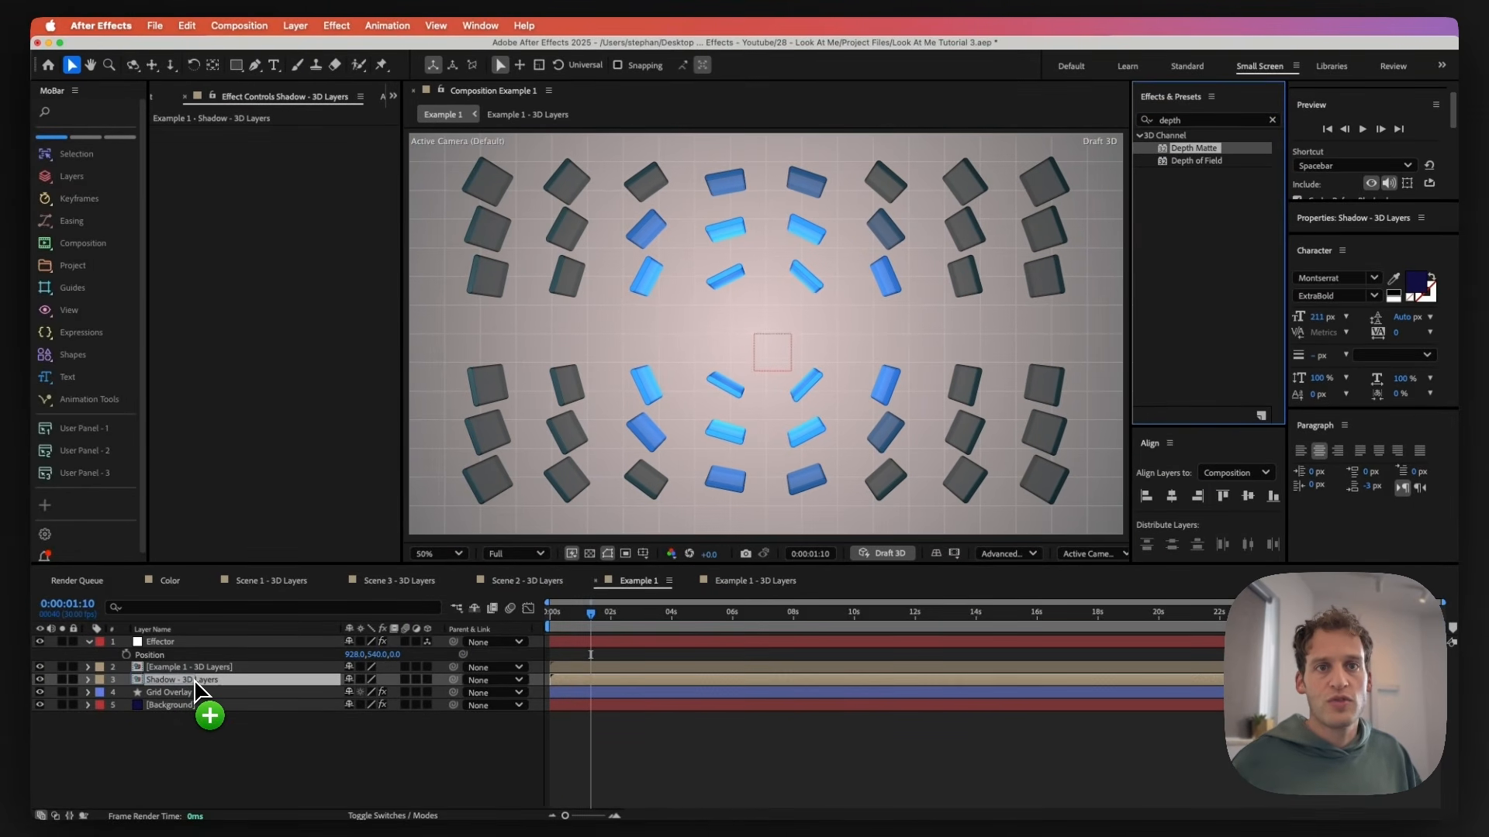
- Drop Depth Matte on the Shadow - 3D Layers layer and, with the layer temporarily soloed, set Depth to 2850 and Feather to 270
{"action": "left_click_drag", "start_coordinate": [195, 683], "coordinate": [195, 683]}
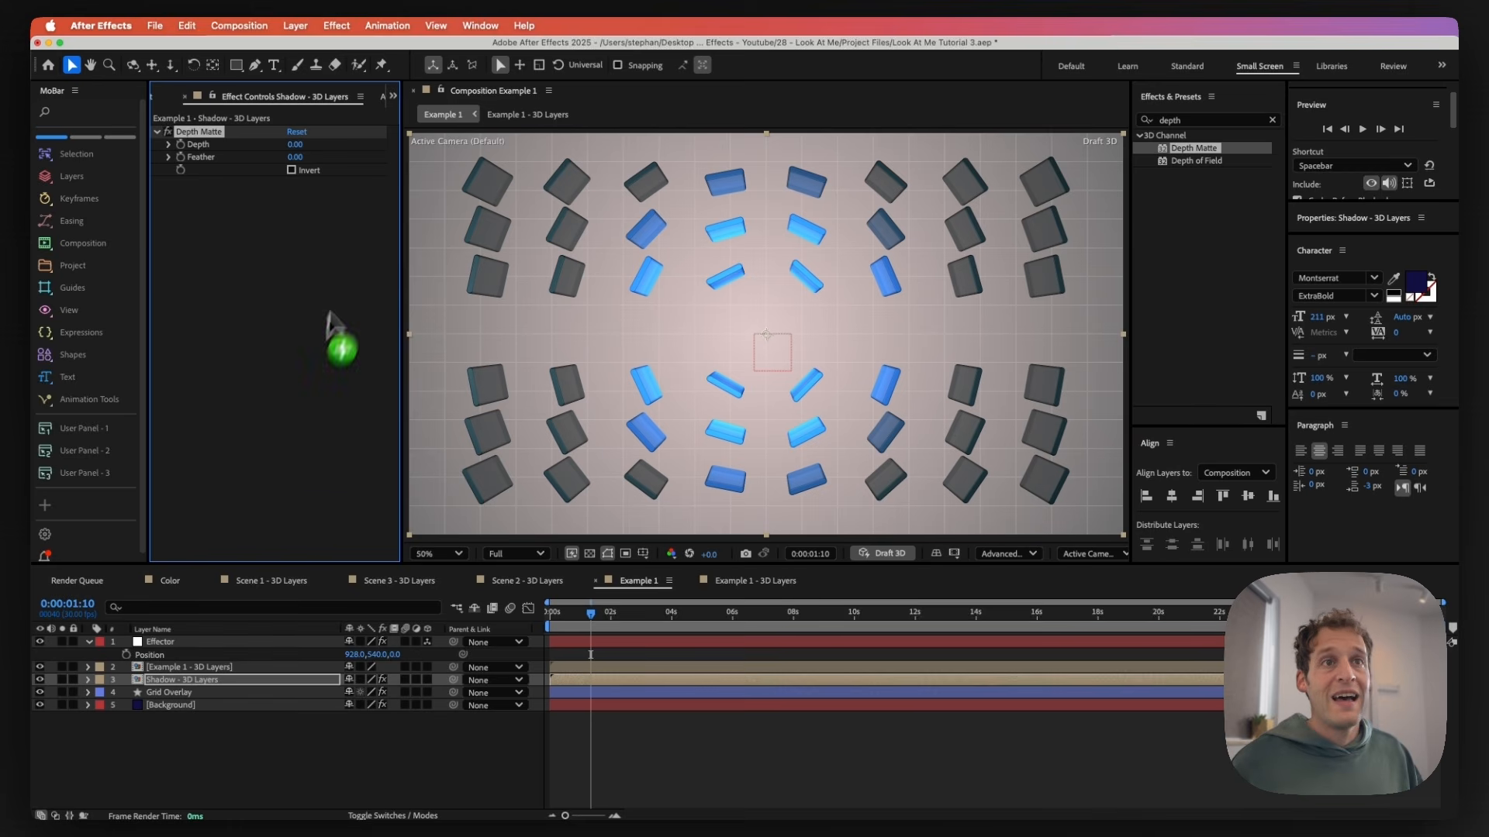
{"action": "left_click", "coordinate": [62, 679]}
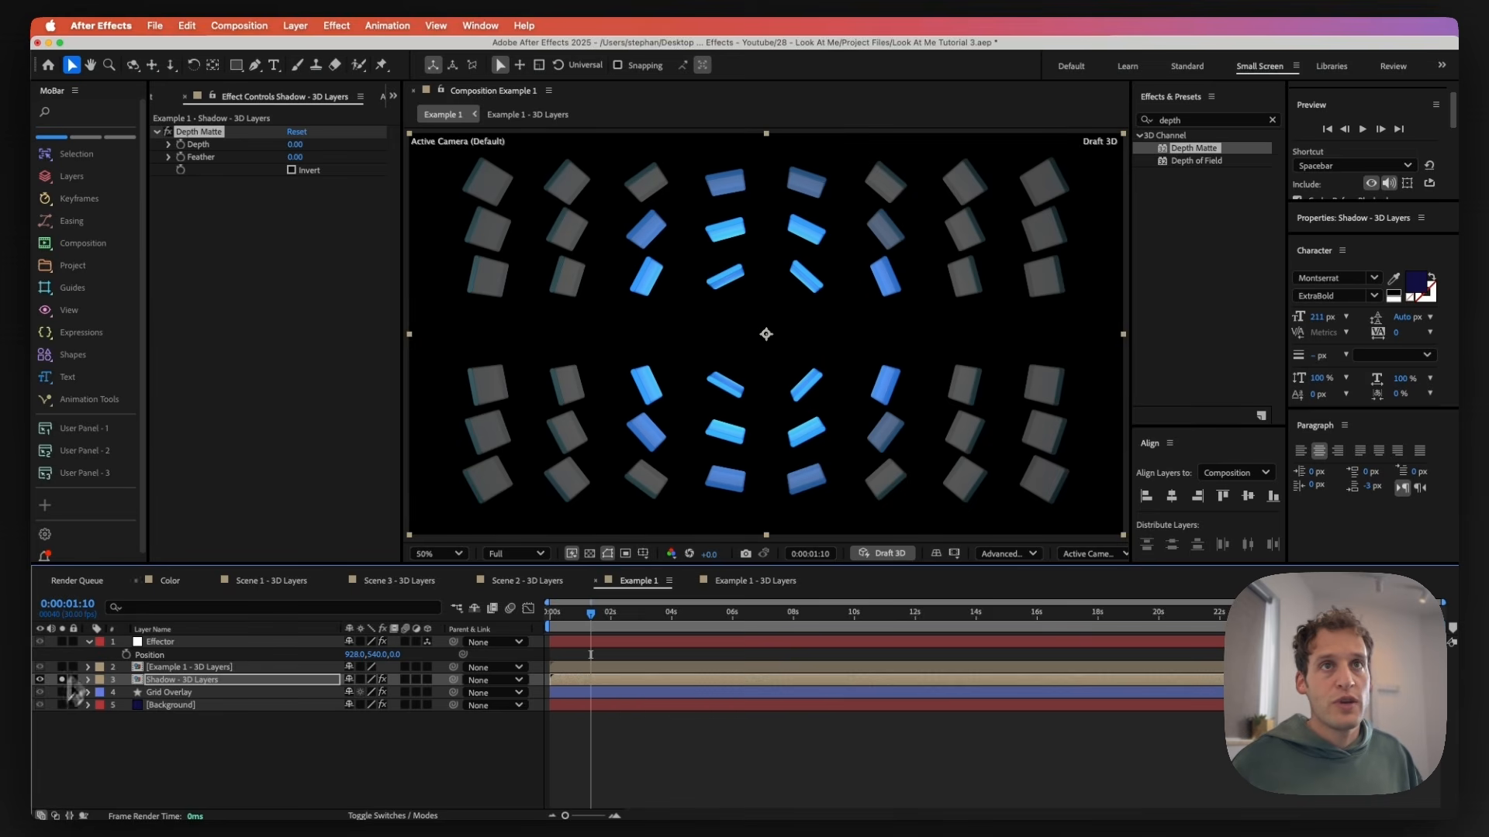
{"action": "left_click_drag", "start_coordinate": [293, 144], "coordinate": [298, 145]}
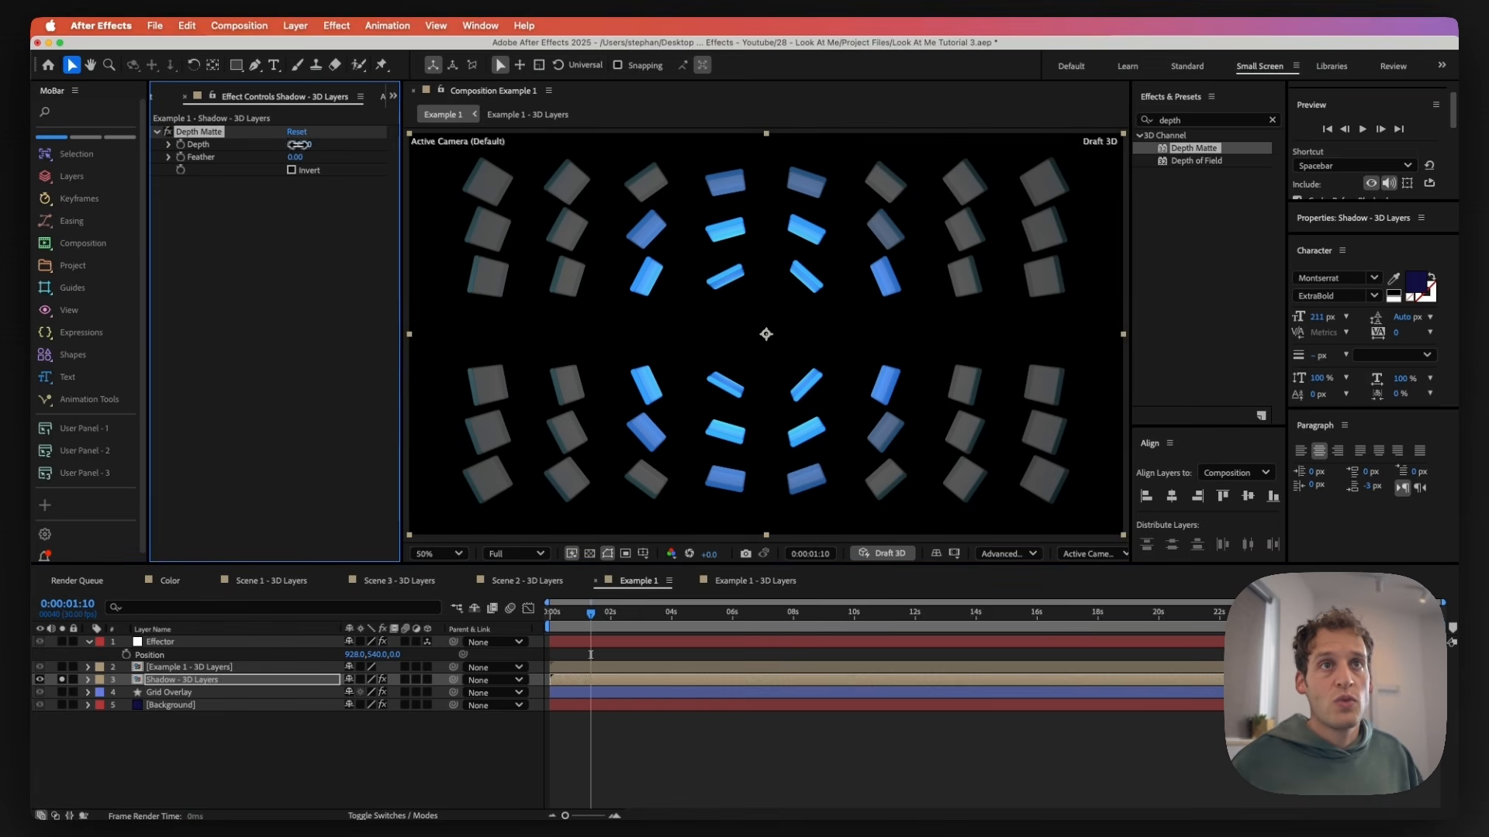
{"action": "left_click_drag", "start_coordinate": [473, 170], "coordinate": [547, 191]}
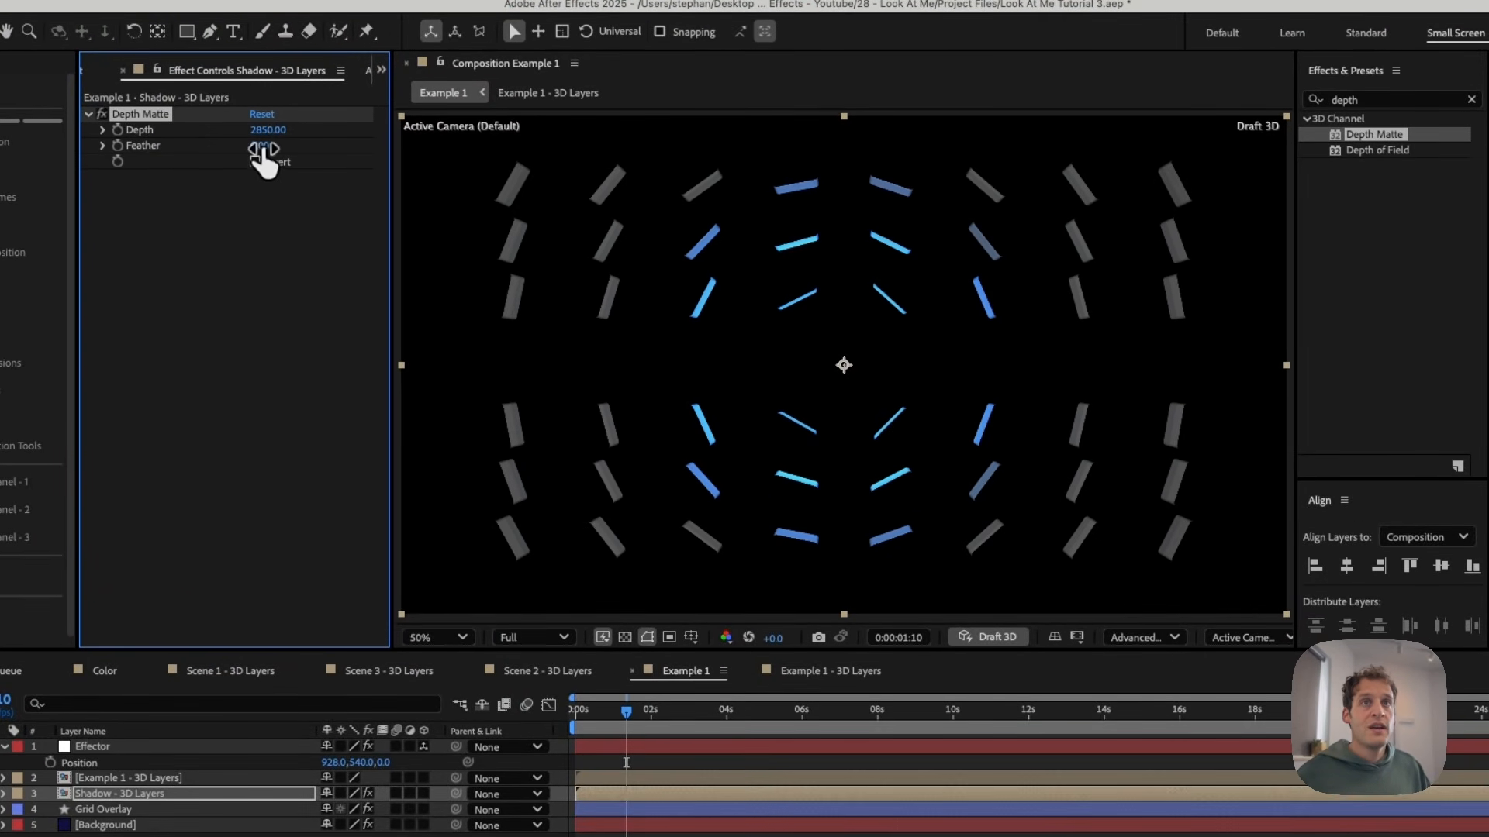
{"action": "left_click_drag", "start_coordinate": [260, 147], "coordinate": [281, 145]}
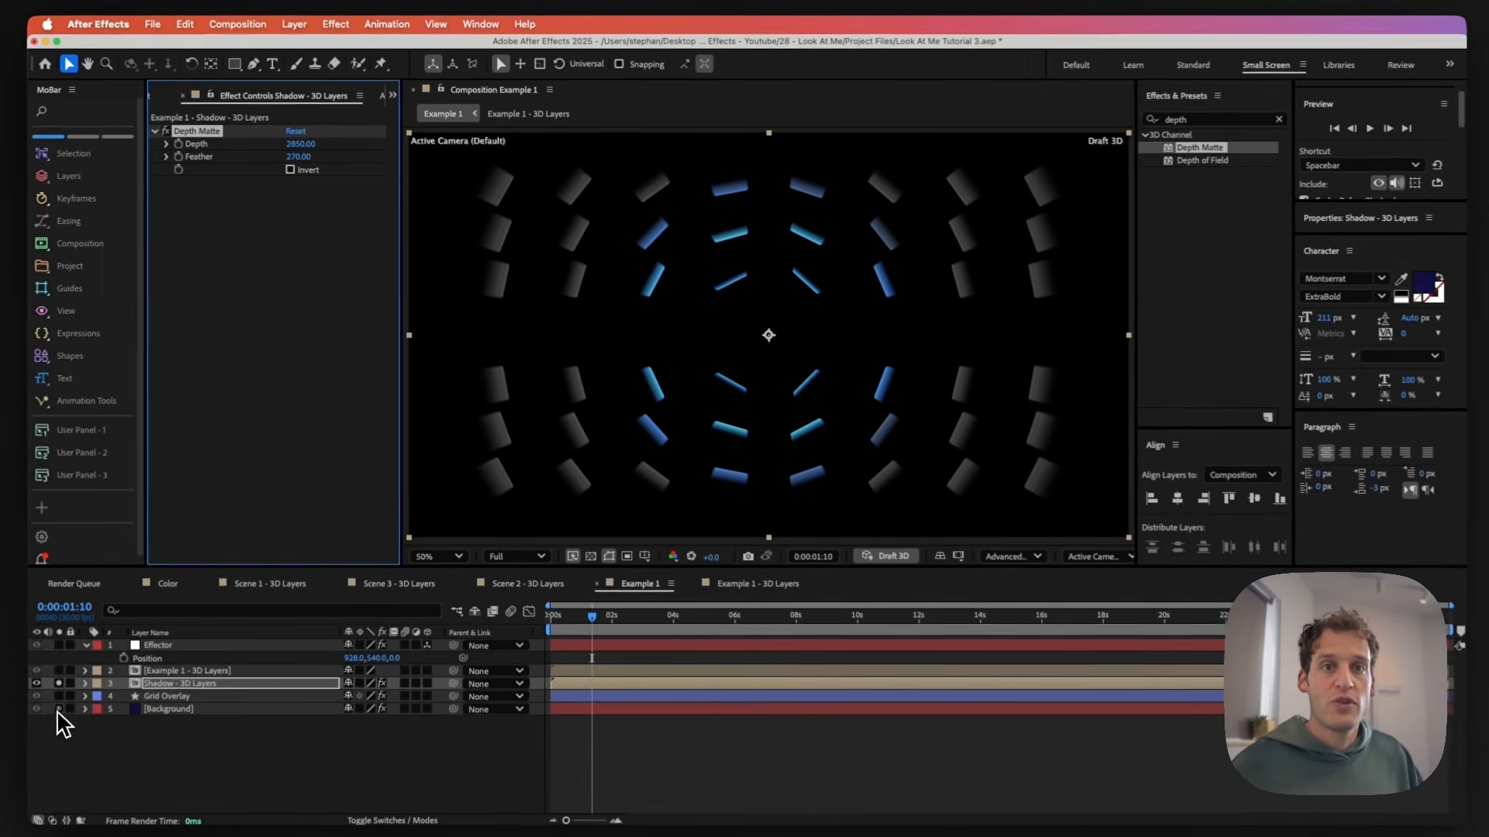
{"action": "left_click", "coordinate": [62, 680]}
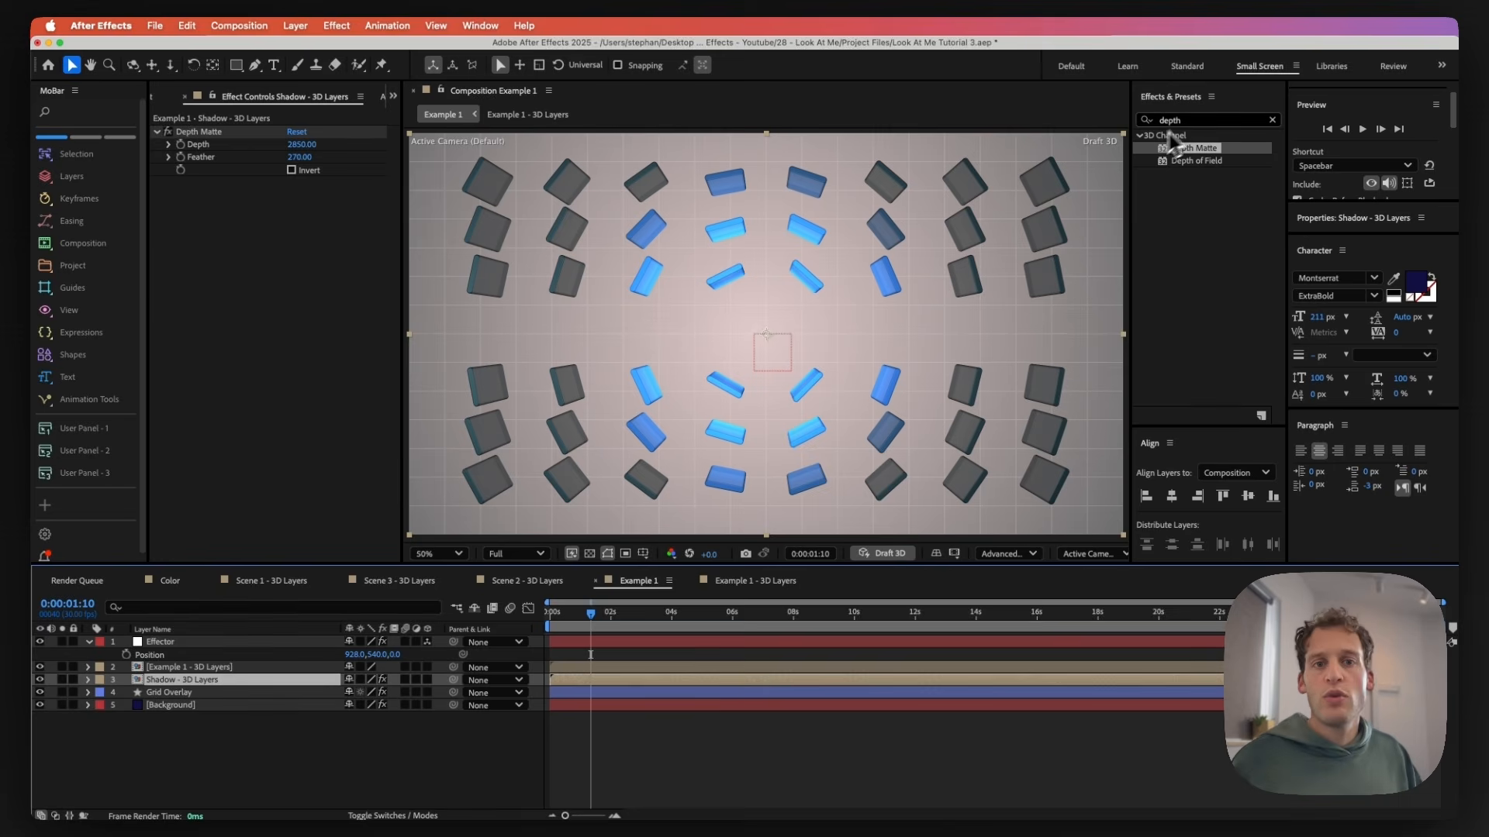
- Search the effects for radial, apply CC Radial Fast Blur to the shadow layer with Amount 79, and inspect the shadows up close
{"action": "left_click", "coordinate": [1184, 121]}
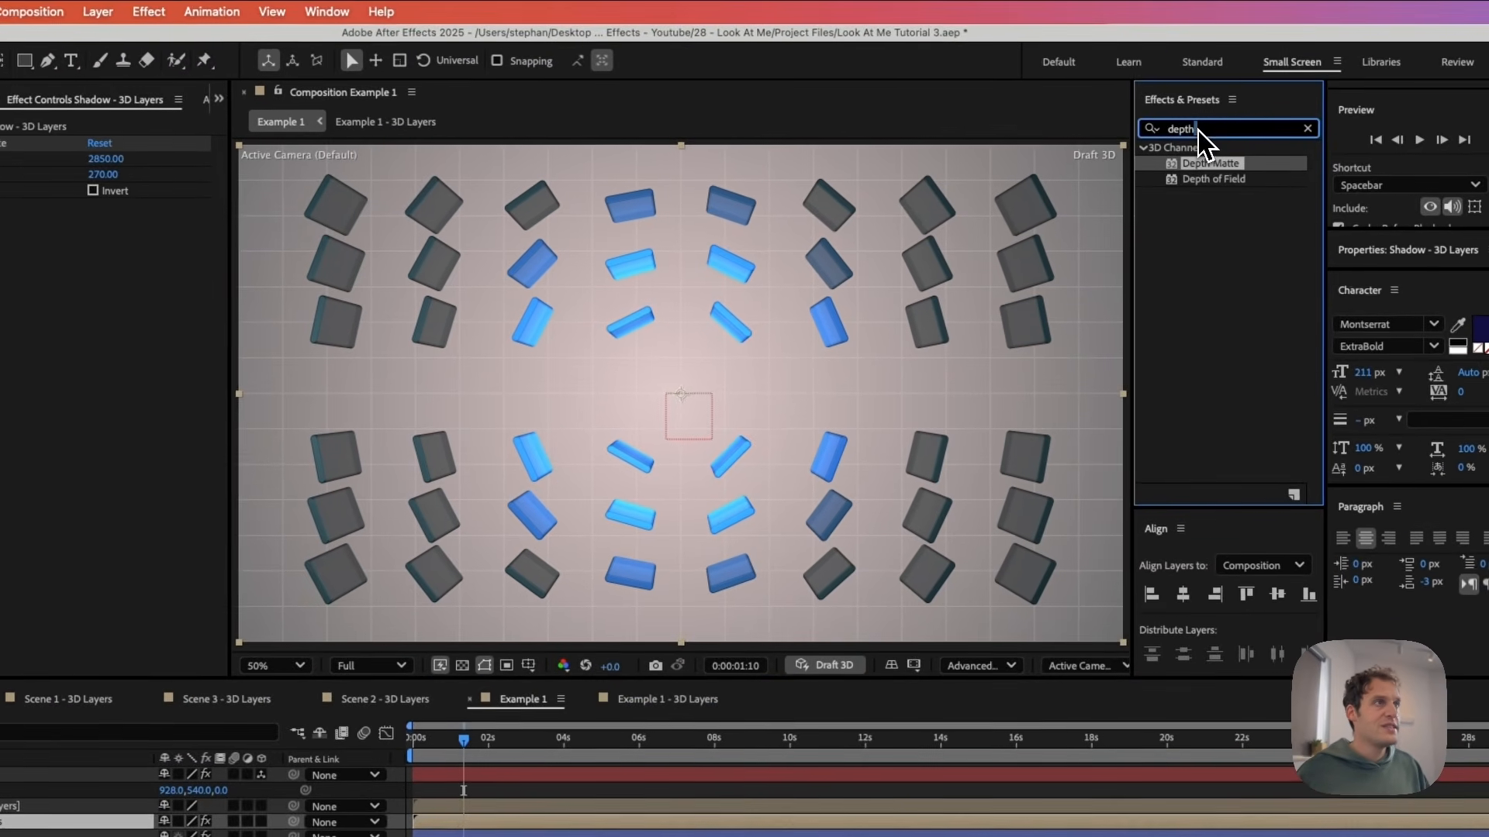
{"action": "type", "text": "radial"}
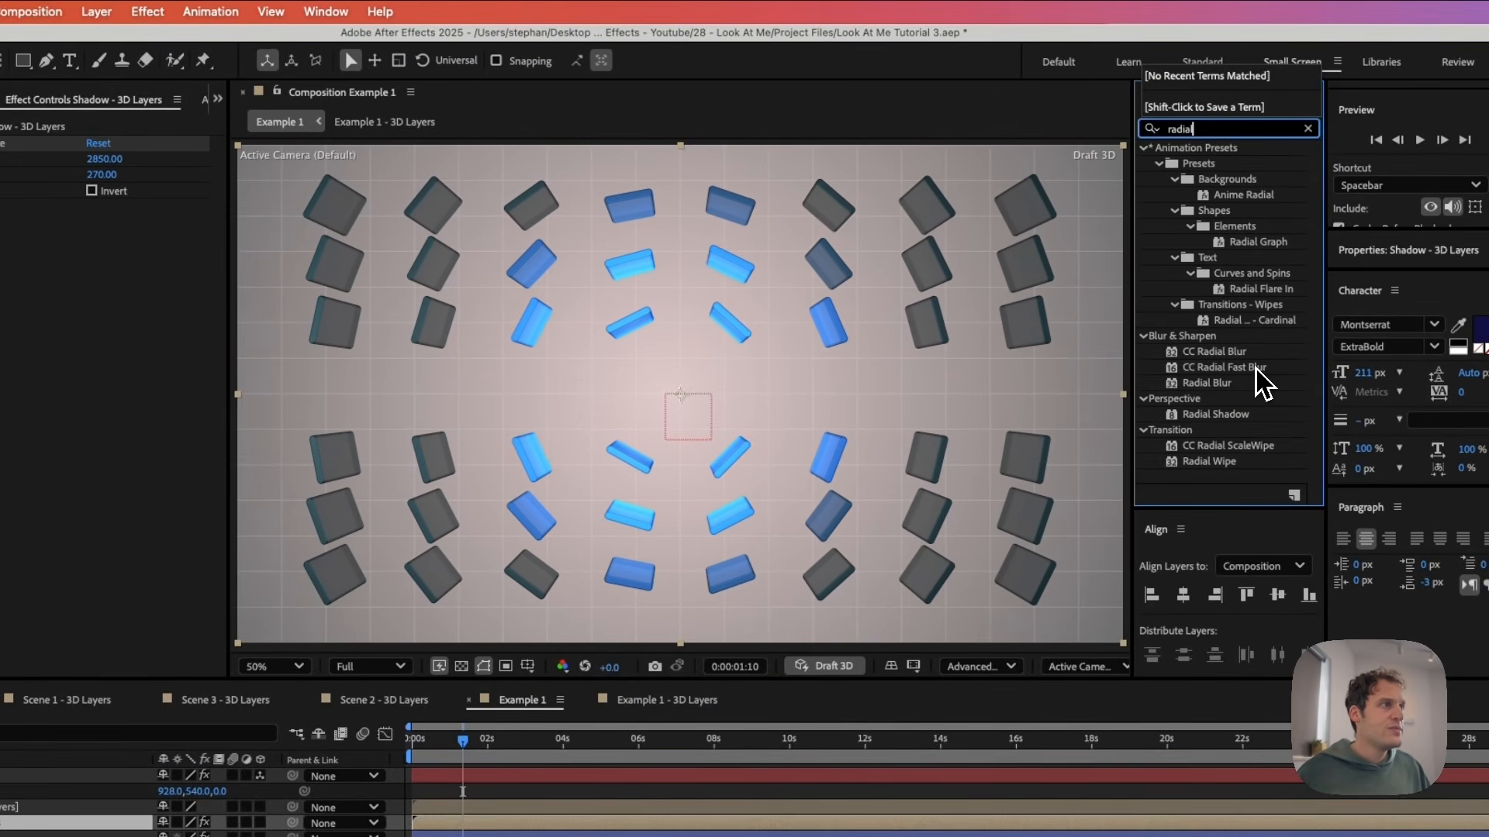
{"action": "left_click_drag", "start_coordinate": [1264, 380], "coordinate": [48, 318]}
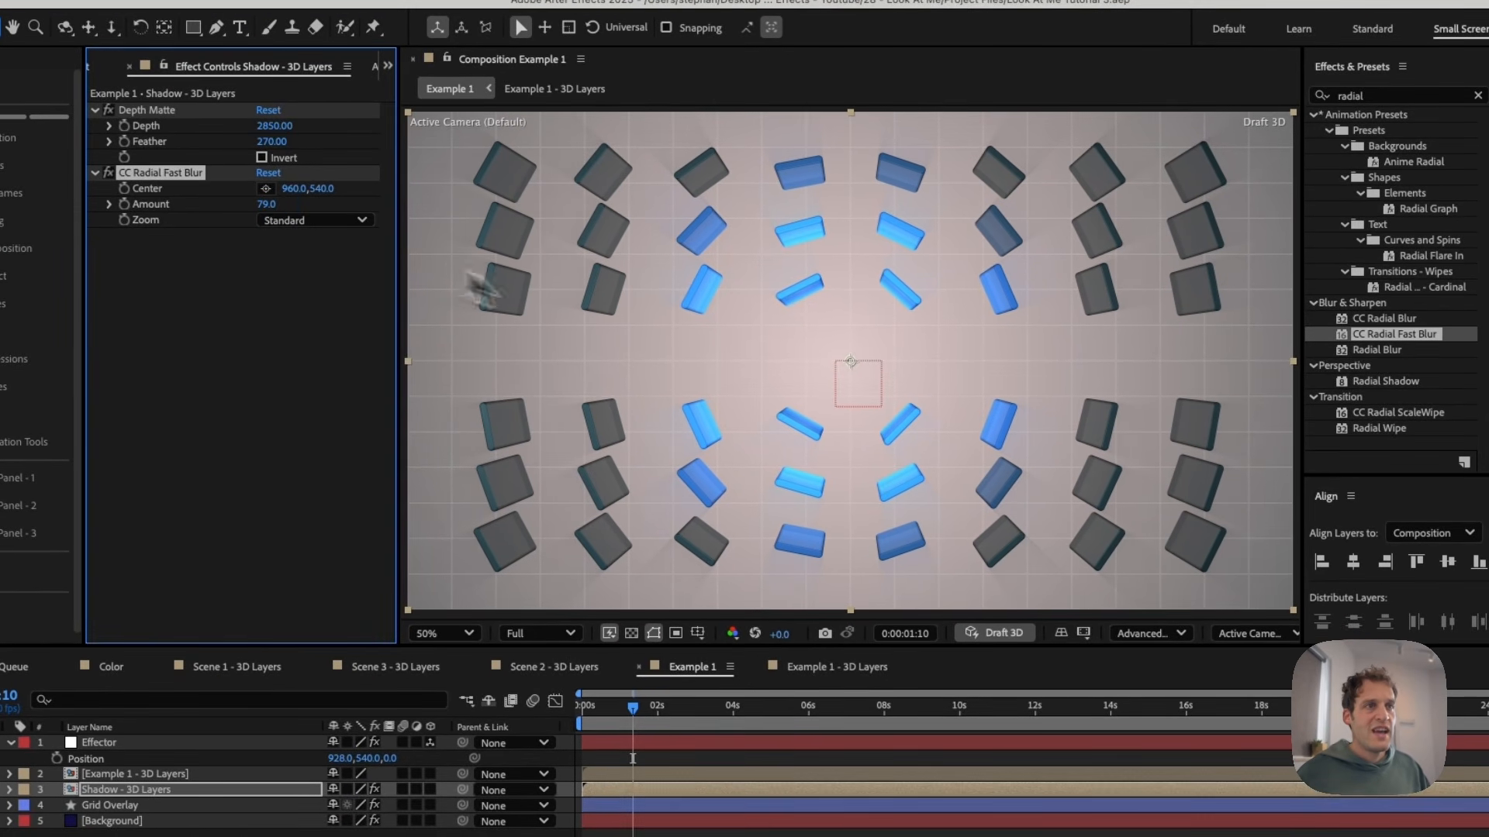
{"action": "scroll", "coordinate": [923, 490], "scroll_direction": "up", "scroll_amount": 1}
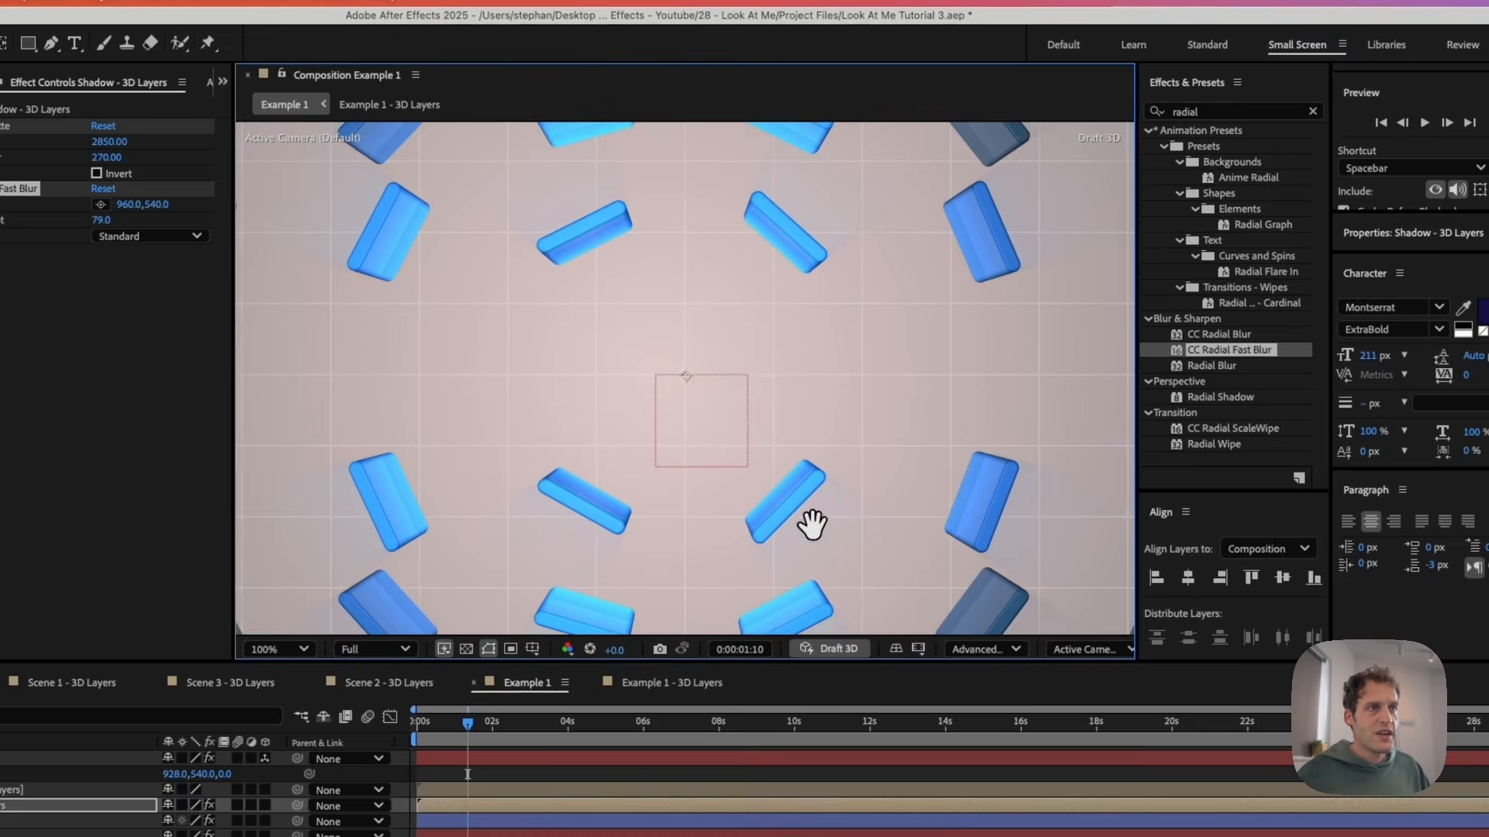
{"action": "left_click_drag", "start_coordinate": [811, 525], "coordinate": [721, 222]}
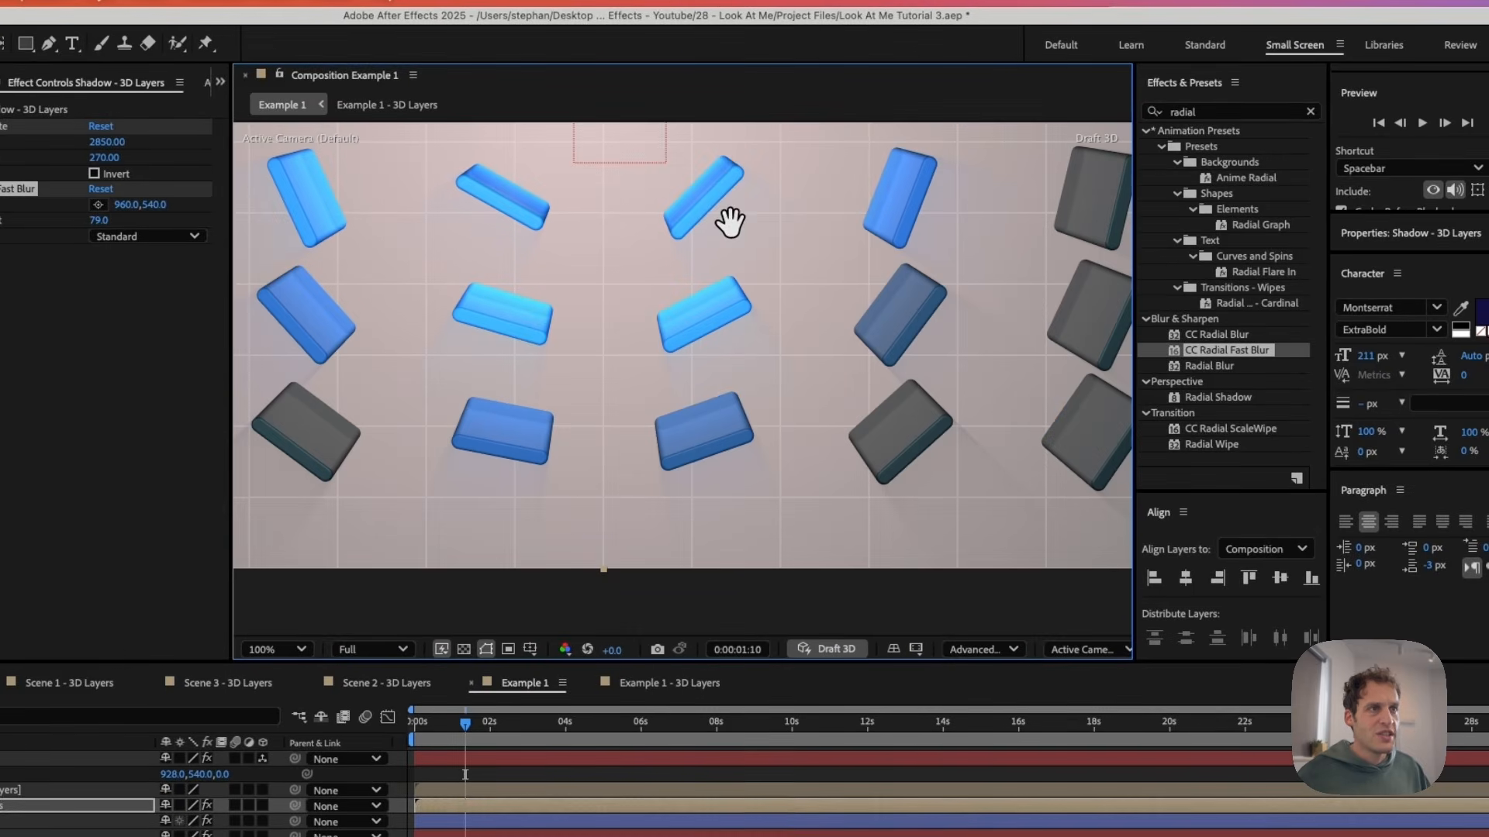
{"action": "left_click_drag", "start_coordinate": [702, 349], "coordinate": [764, 549]}
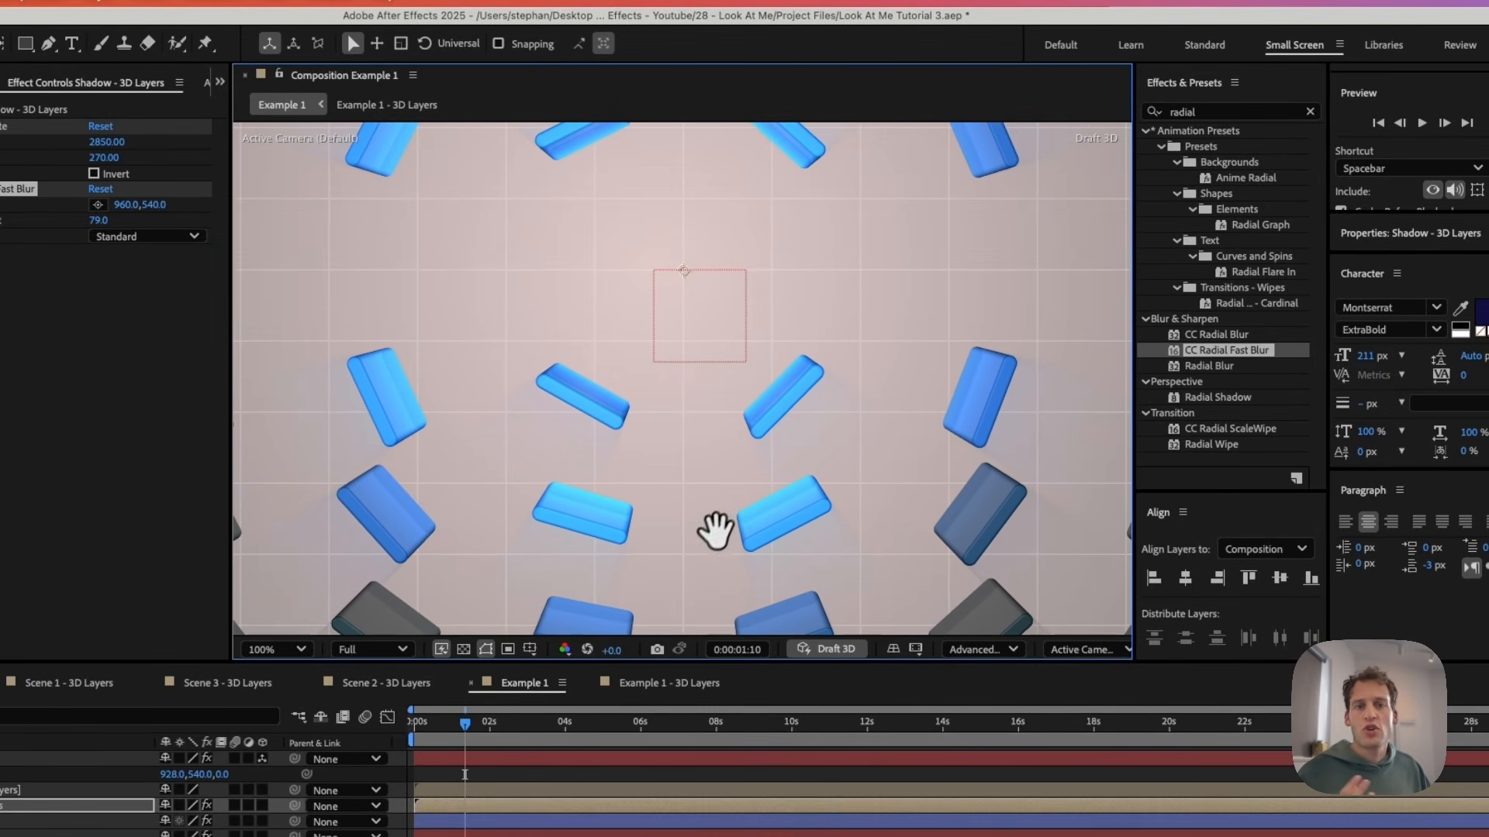
- Apply a Fill effect above Depth Matte on the shadow layer and set its color to 191919
{"action": "left_click", "coordinate": [1201, 111]}
{"action": "type", "text": "fi"}
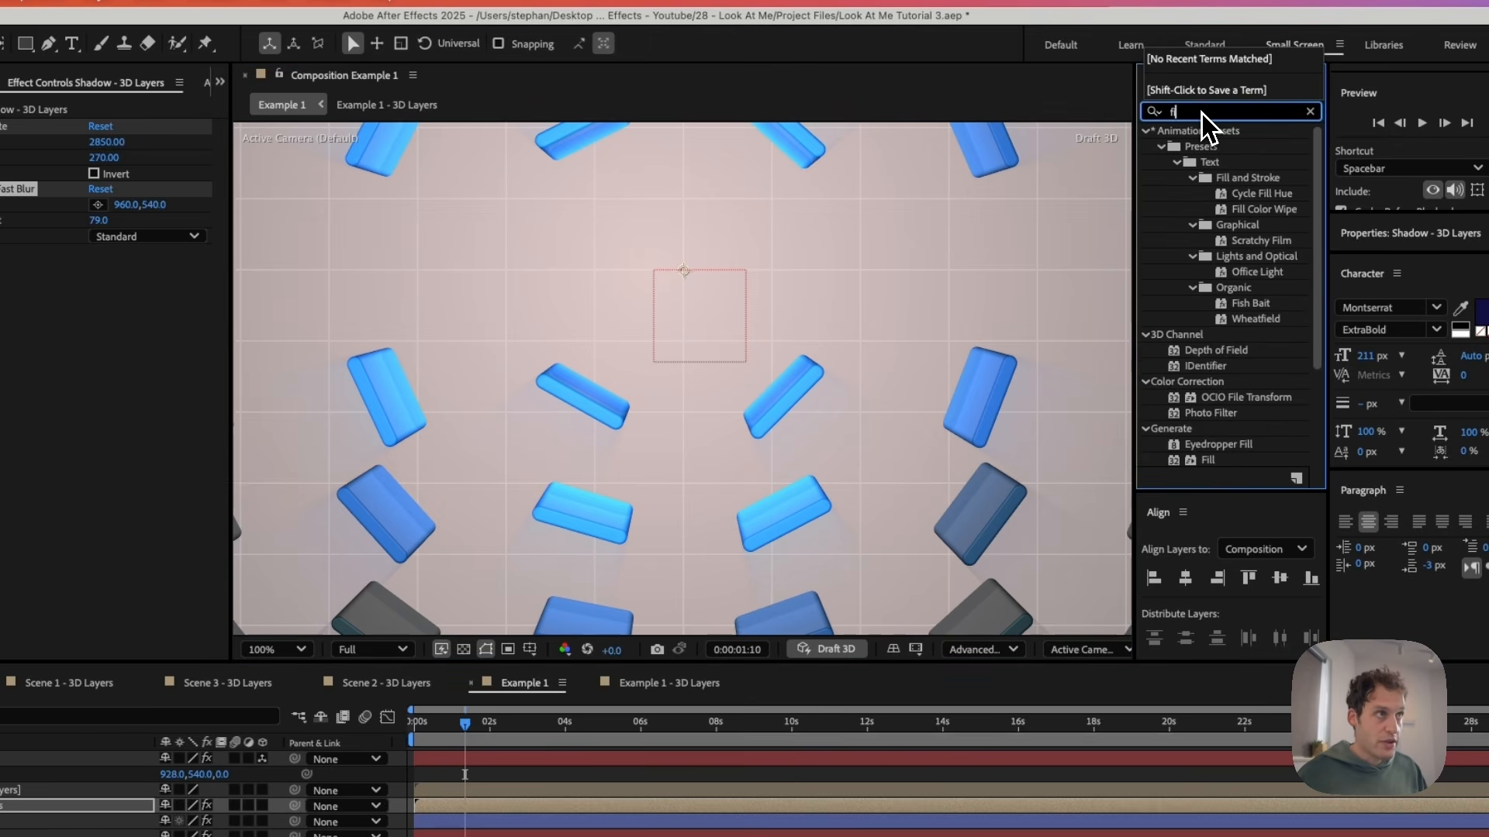
{"action": "type", "text": "l;"}
{"action": "key", "text": "BackSpace"}
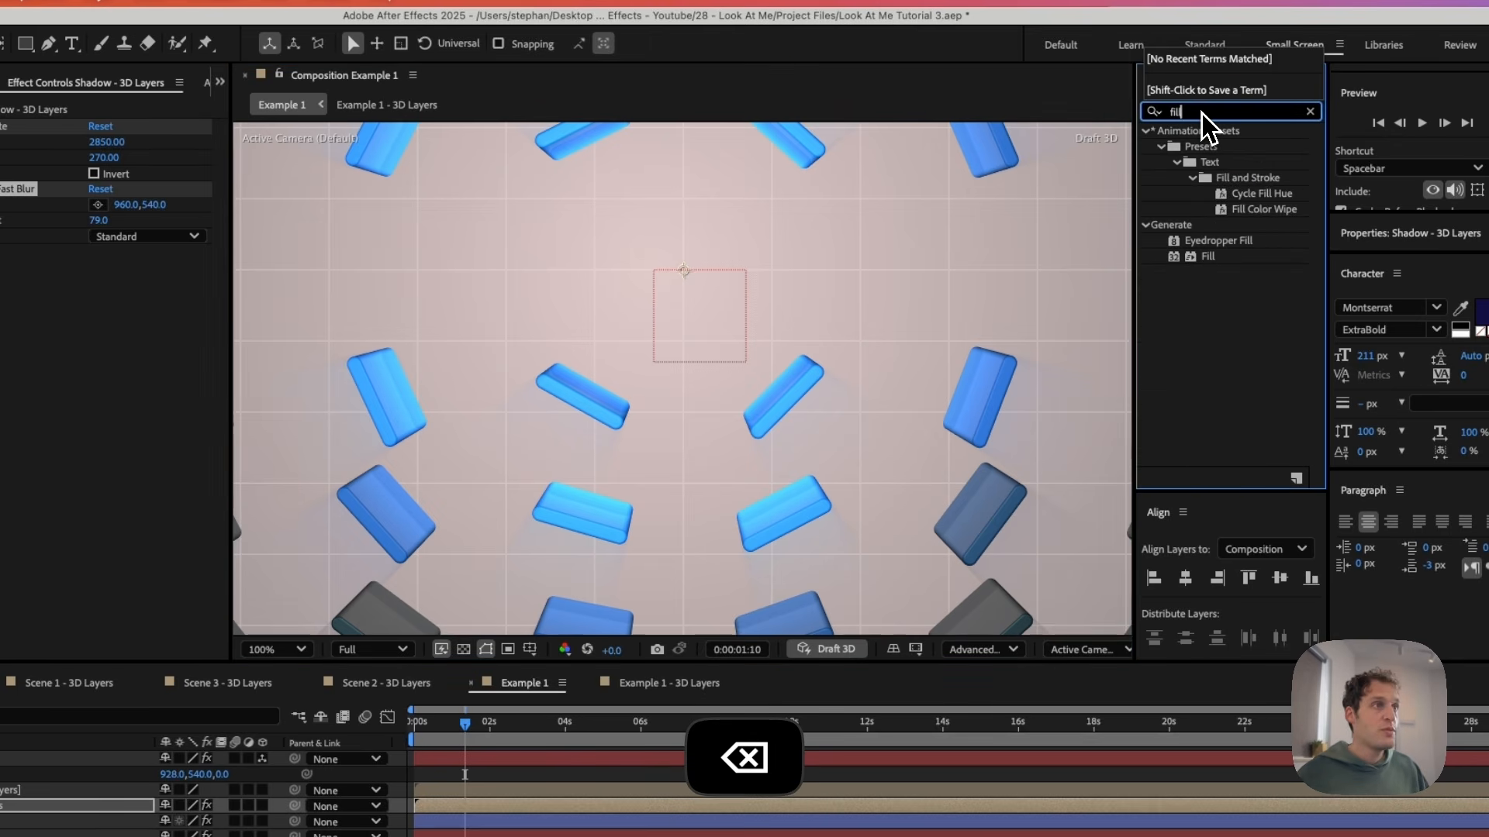
{"action": "type", "text": "l"}
{"action": "left_click_drag", "start_coordinate": [1206, 258], "coordinate": [27, 127]}
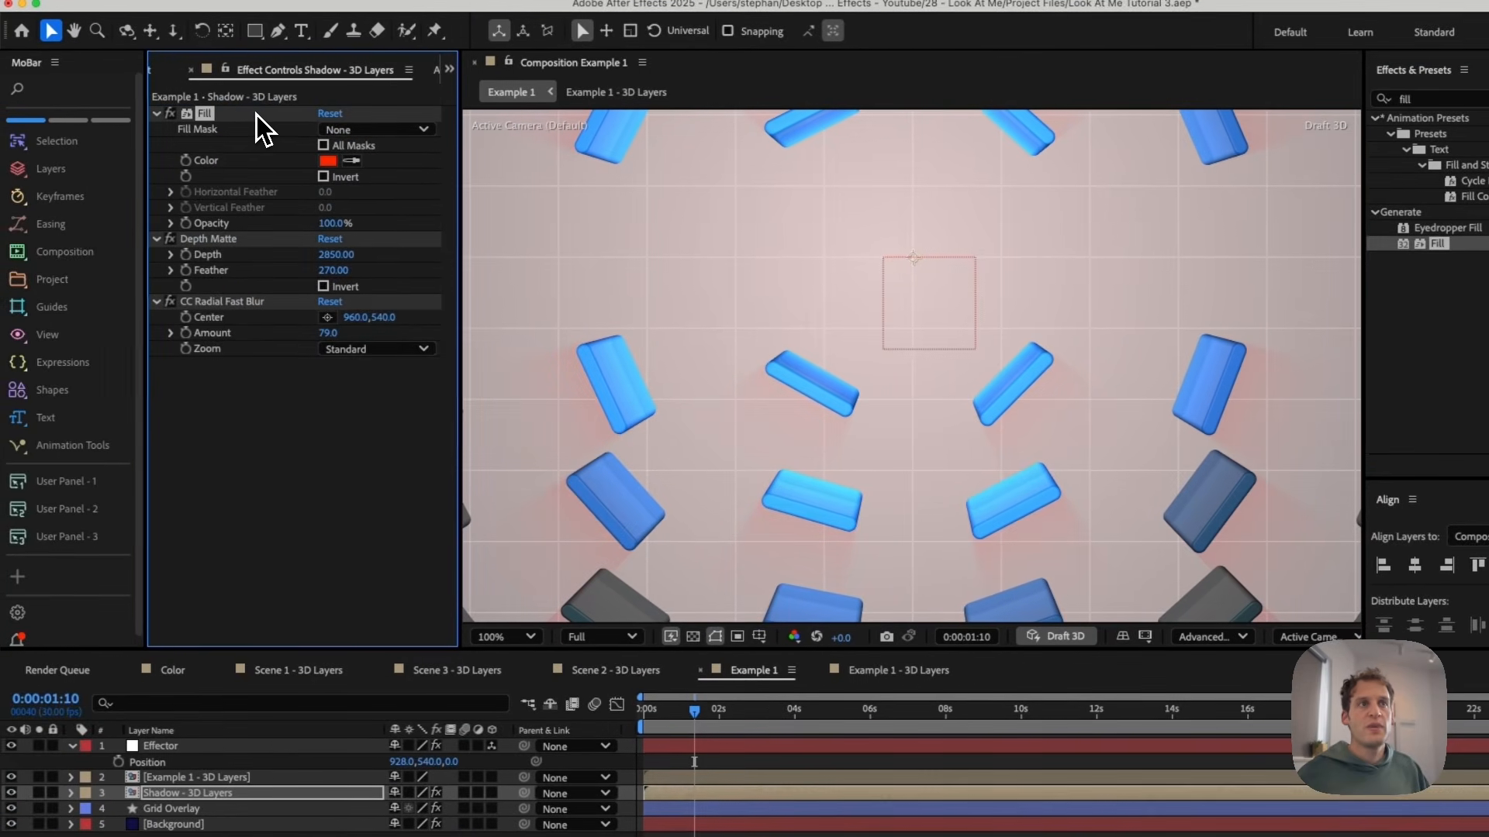
{"action": "left_click", "coordinate": [325, 163]}
{"action": "left_click_drag", "start_coordinate": [271, 512], "coordinate": [246, 565]}
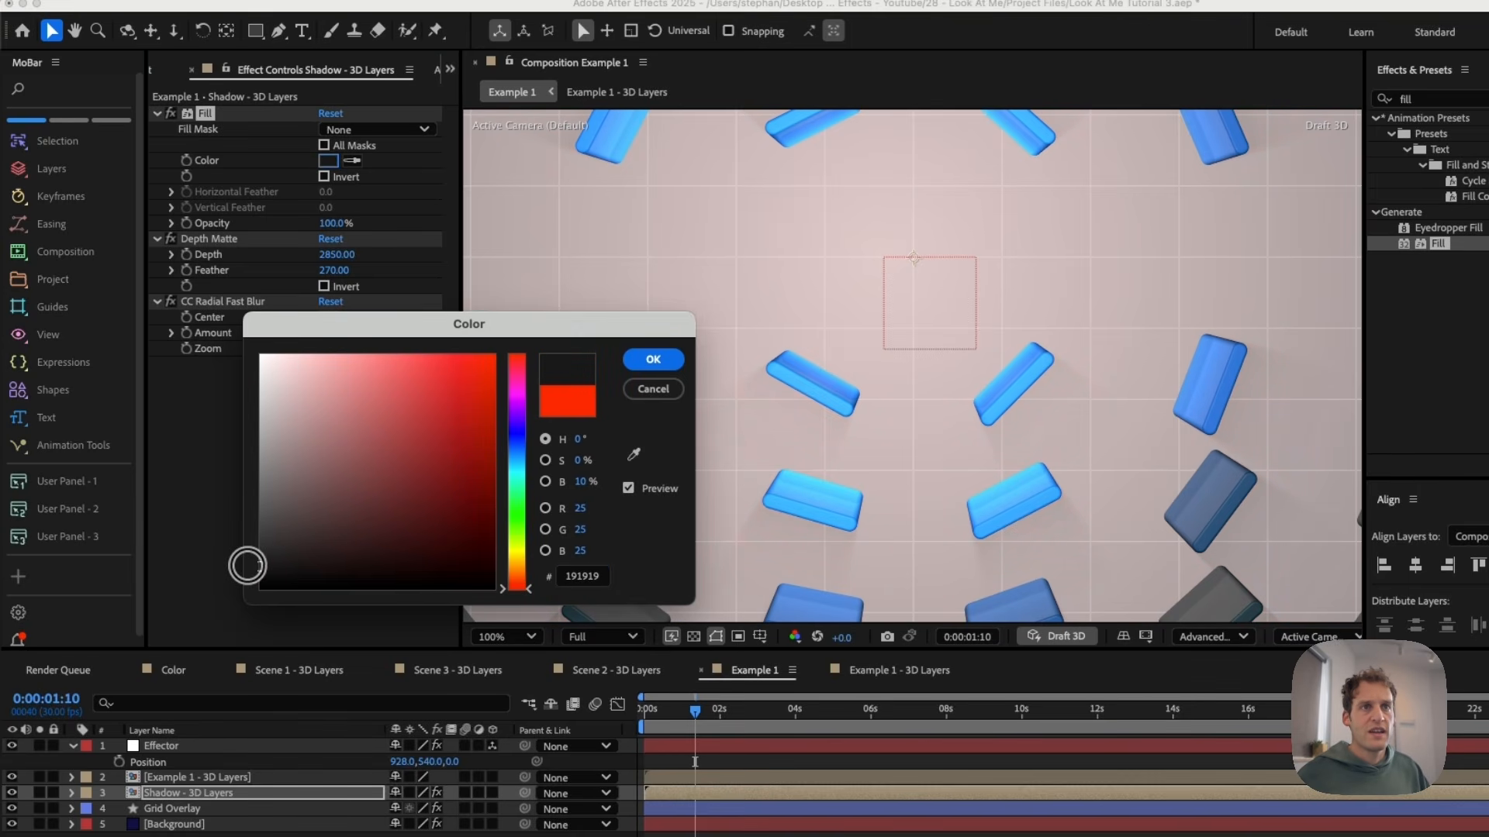
{"action": "left_click", "coordinate": [653, 359]}
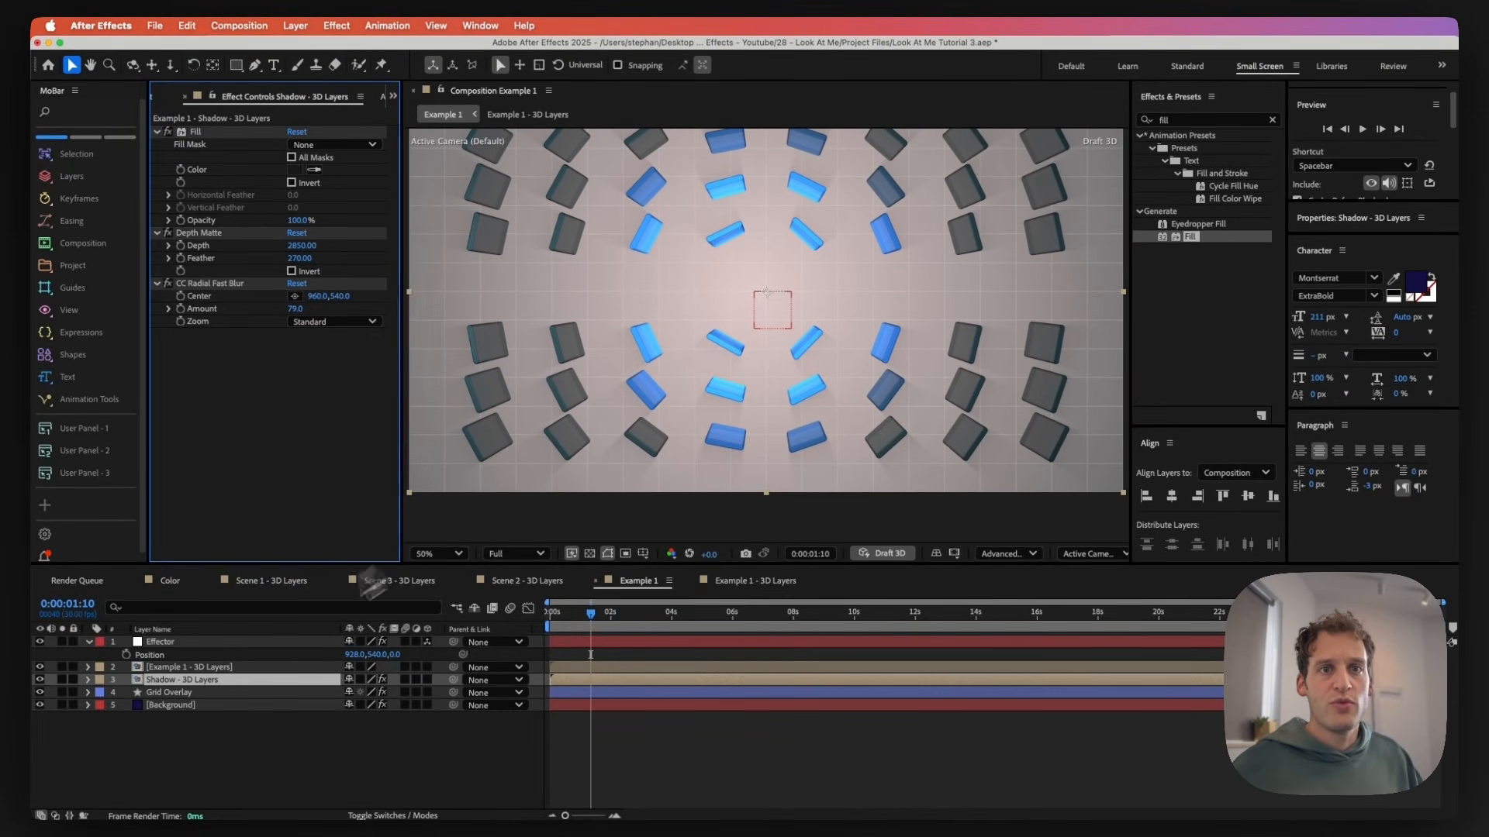
- Move the Effector null to X 818 and link the shadow's CC Radial Fast Blur Center to the Effector's Position with an expression
{"action": "left_click", "coordinate": [233, 642]}
{"action": "left_click_drag", "start_coordinate": [828, 293], "coordinate": [788, 290]}
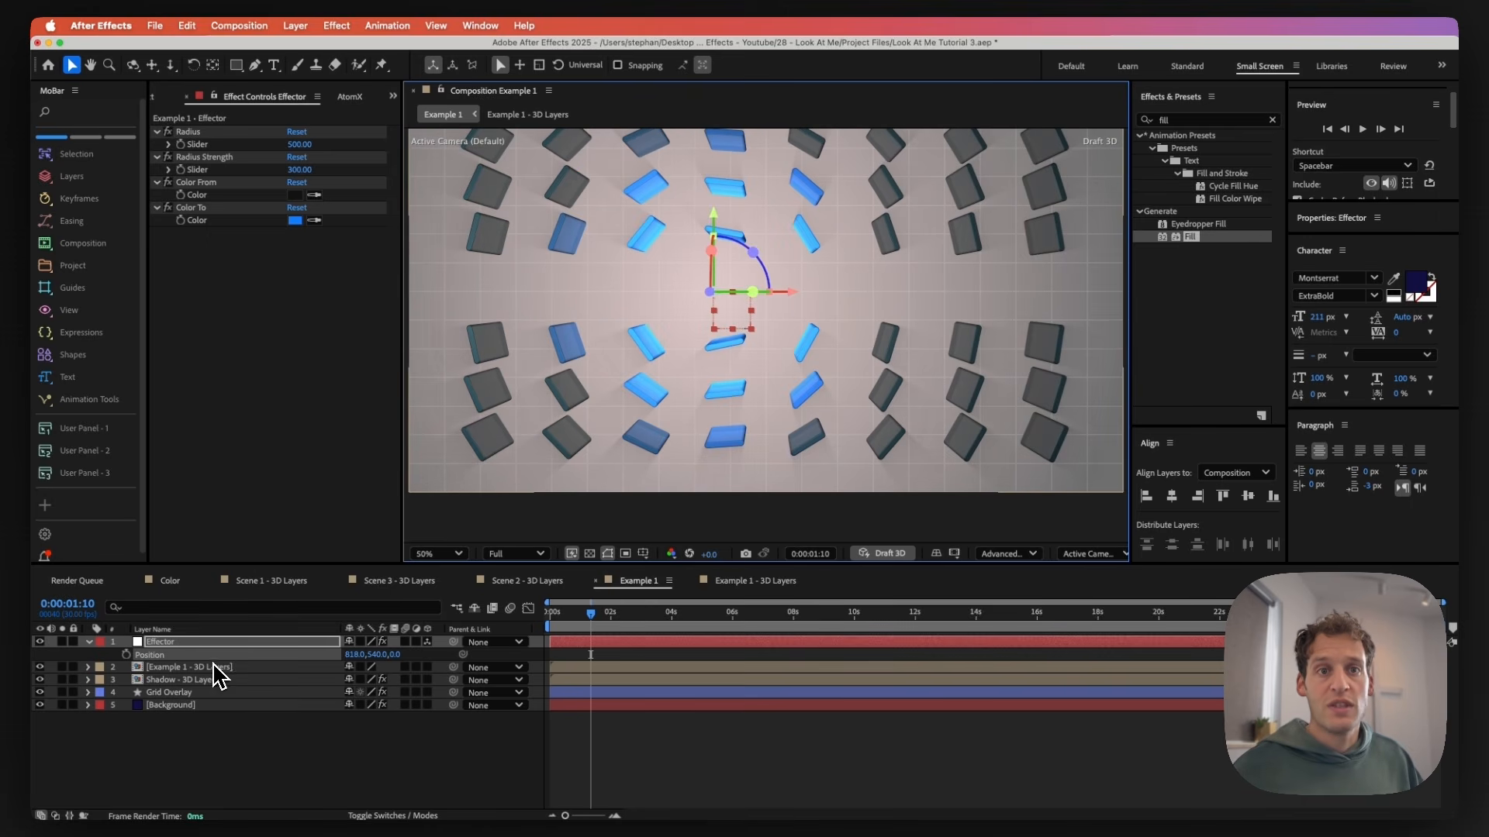
{"action": "left_click", "coordinate": [172, 683]}
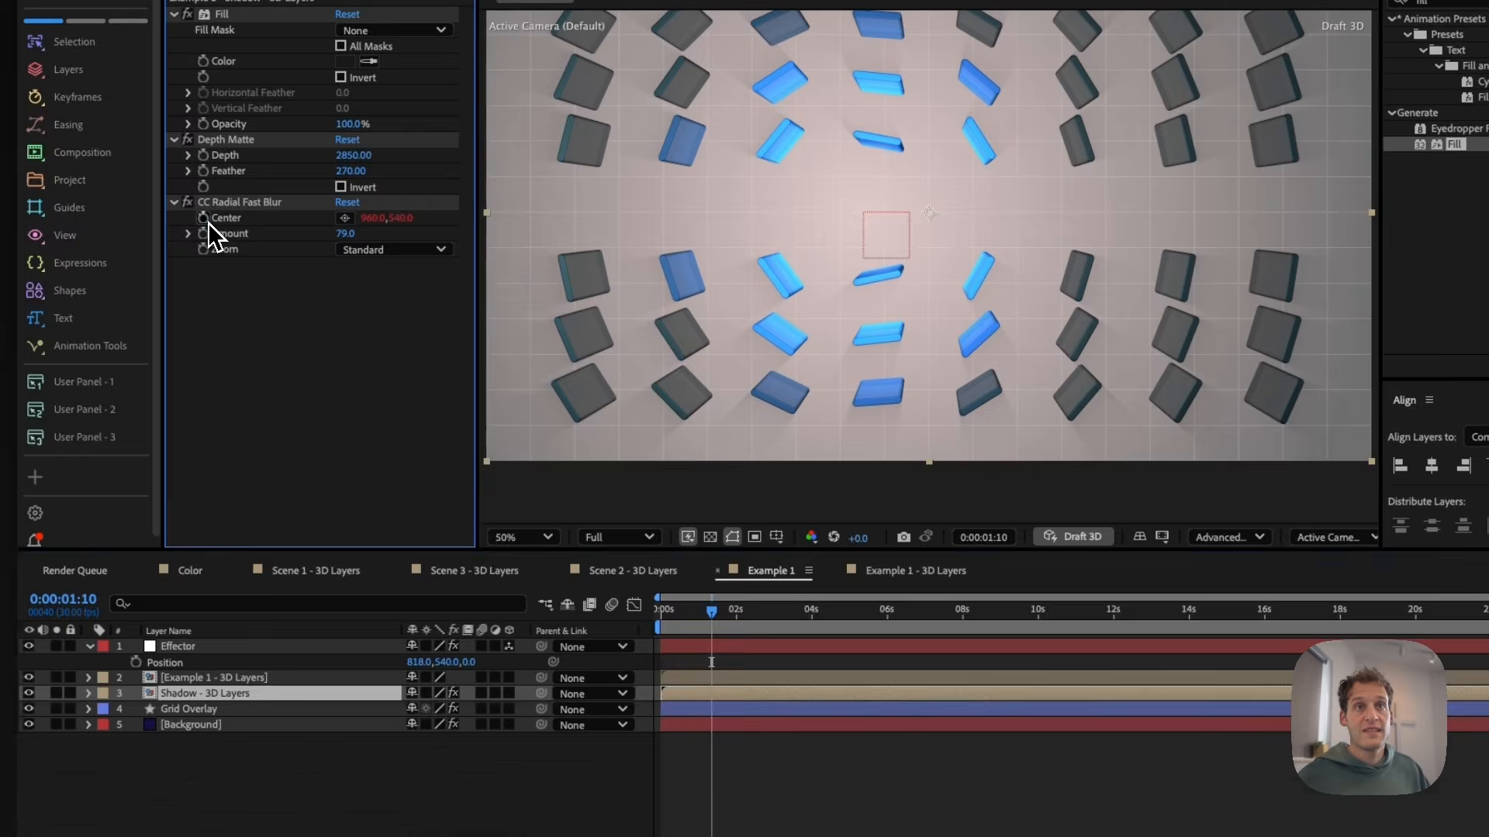
{"action": "left_click", "coordinate": [183, 297], "text": "alt"}
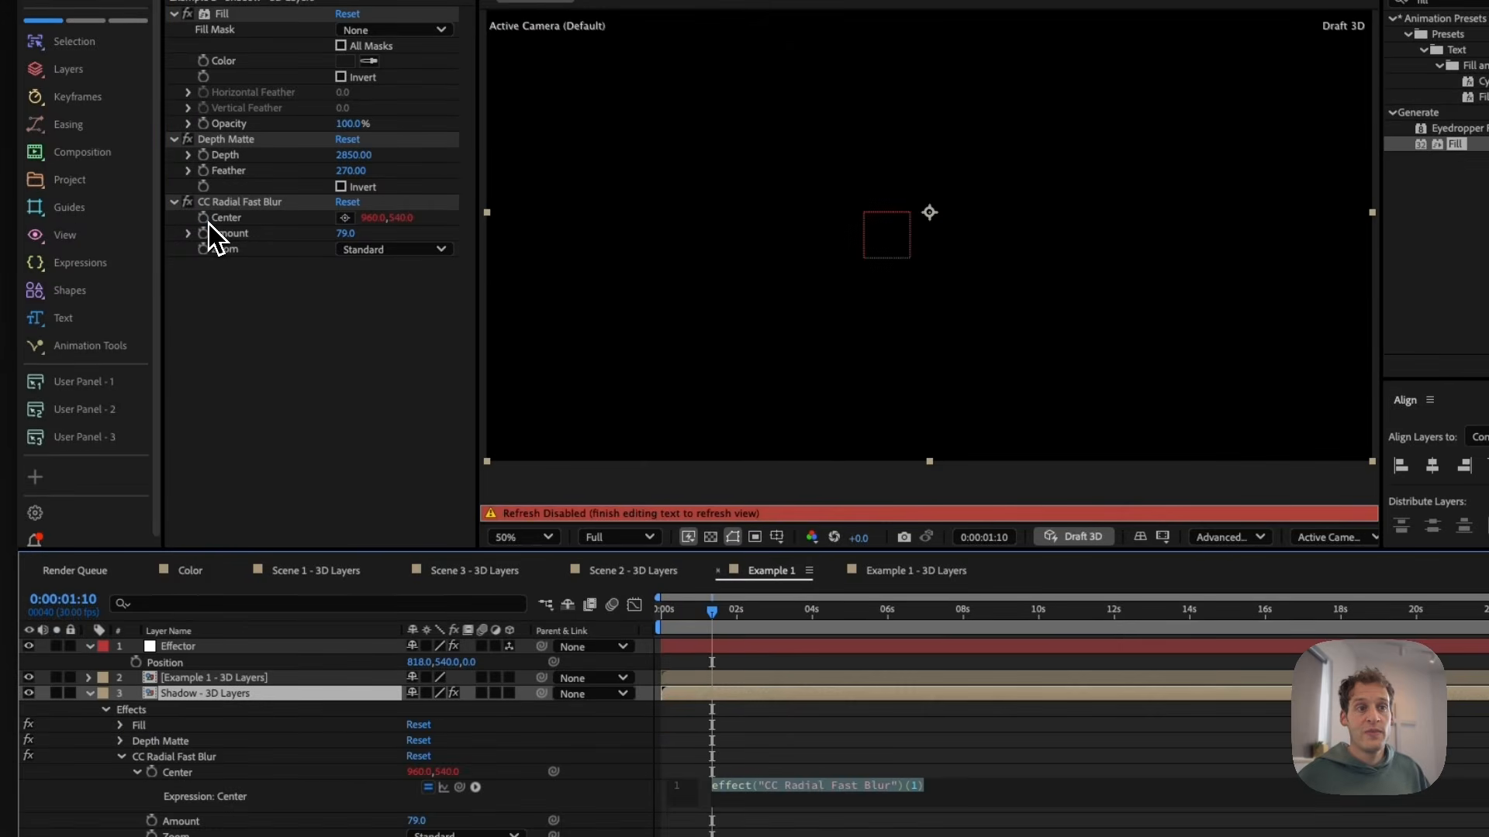
{"action": "left_click_drag", "start_coordinate": [459, 787], "coordinate": [463, 815]}
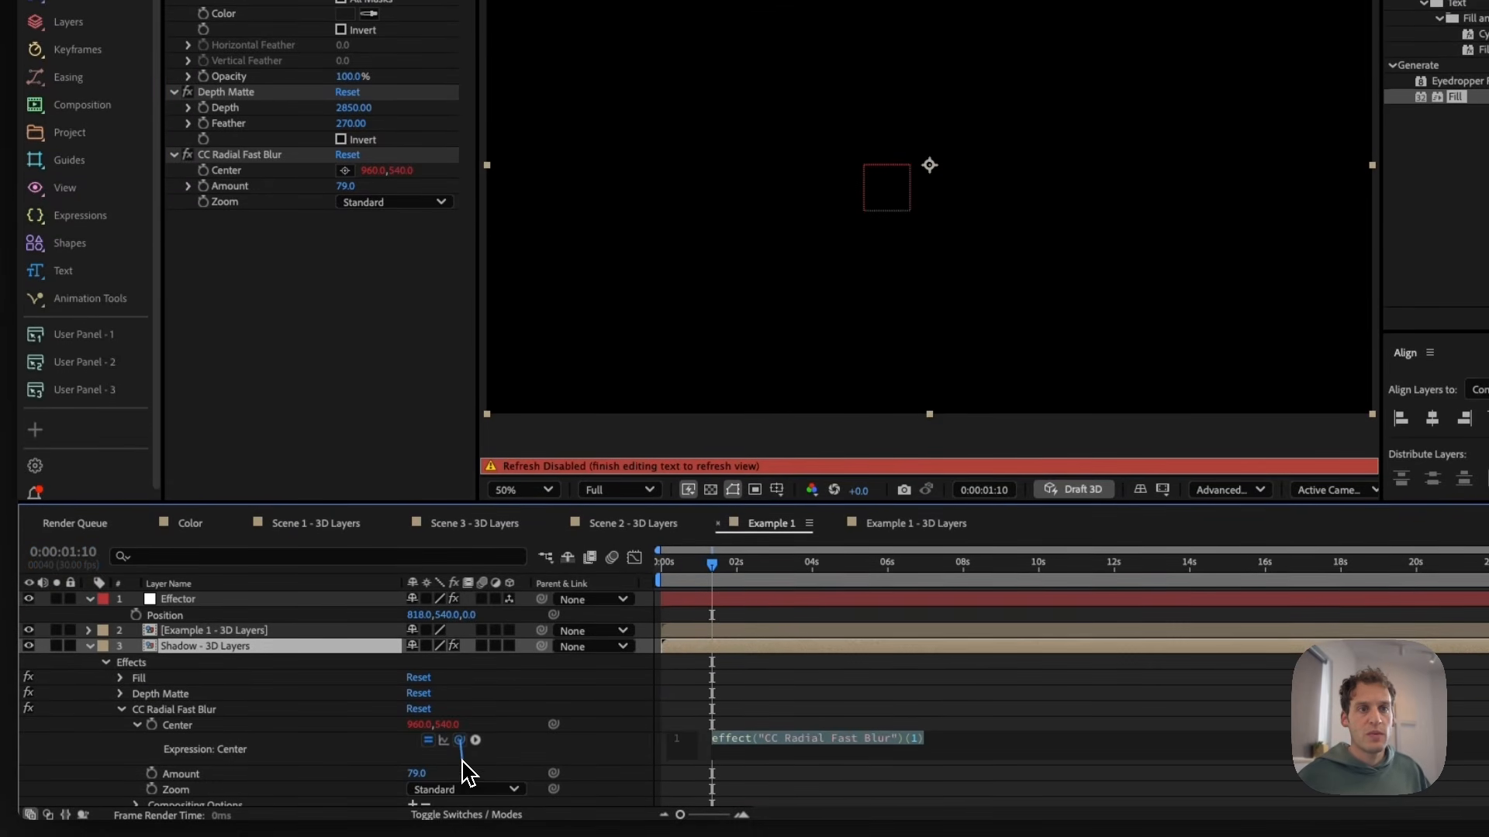
{"action": "left_click_drag", "start_coordinate": [462, 762], "coordinate": [192, 615]}
{"action": "left_click", "coordinate": [562, 705]}
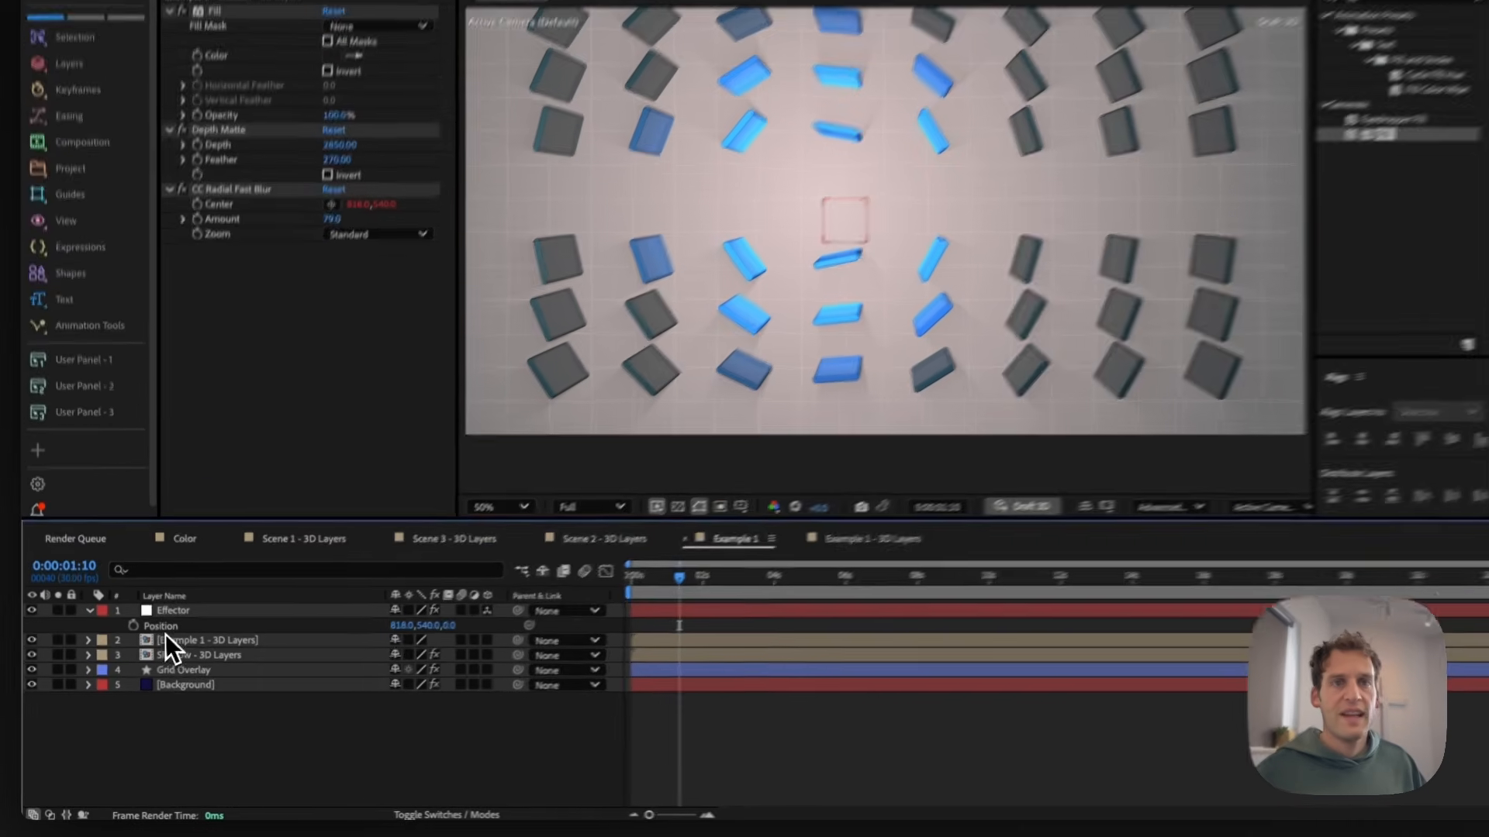
- Move the Effector null along the X axis to 966
{"action": "left_click", "coordinate": [169, 611]}
{"action": "left_click_drag", "start_coordinate": [790, 293], "coordinate": [848, 293]}
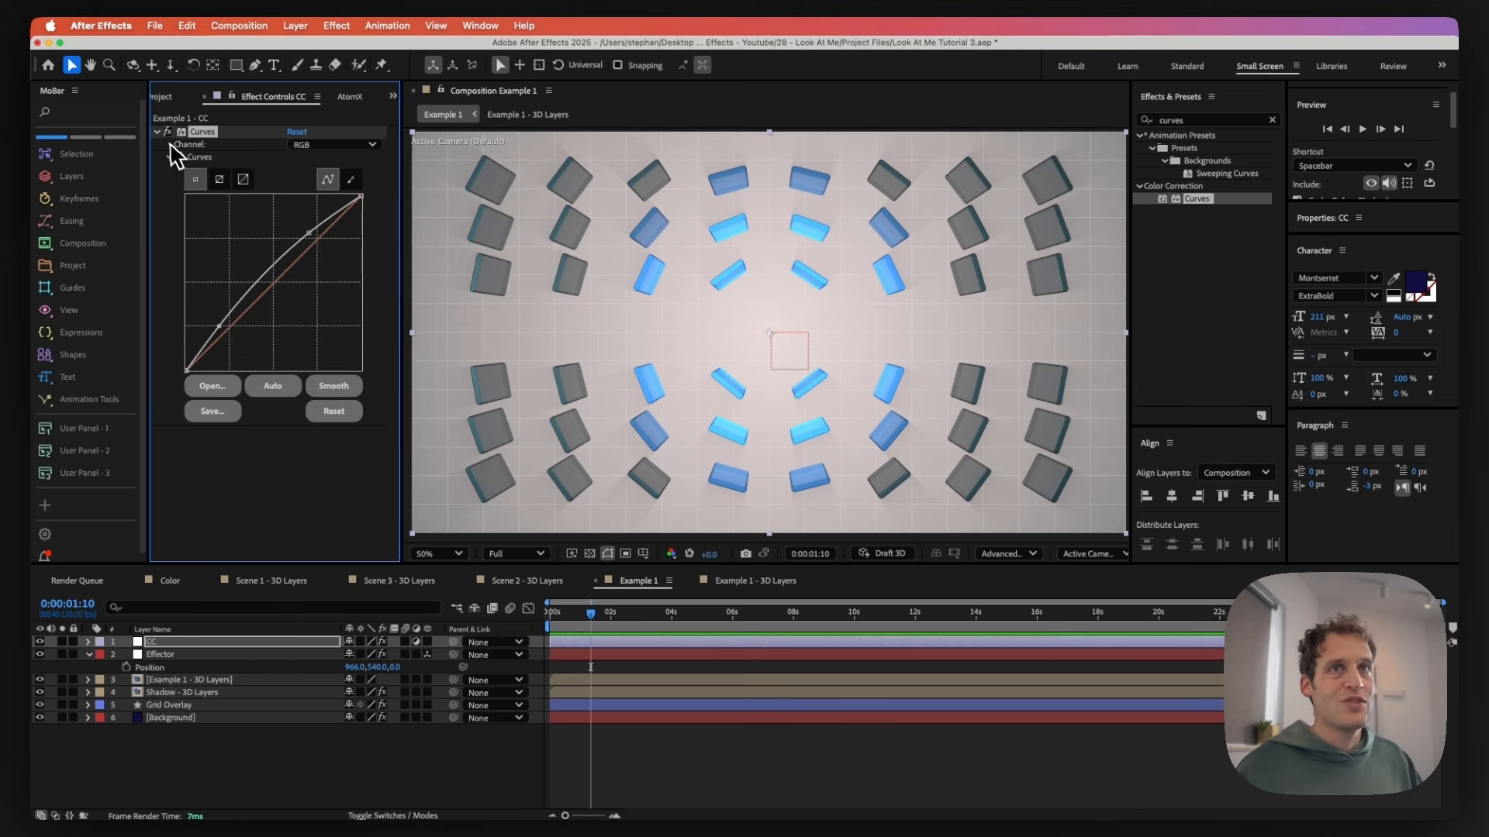
- Add the Orb 01 composition from the project to the center of Example 1 as the uppermost layer
{"action": "left_click", "coordinate": [161, 98]}
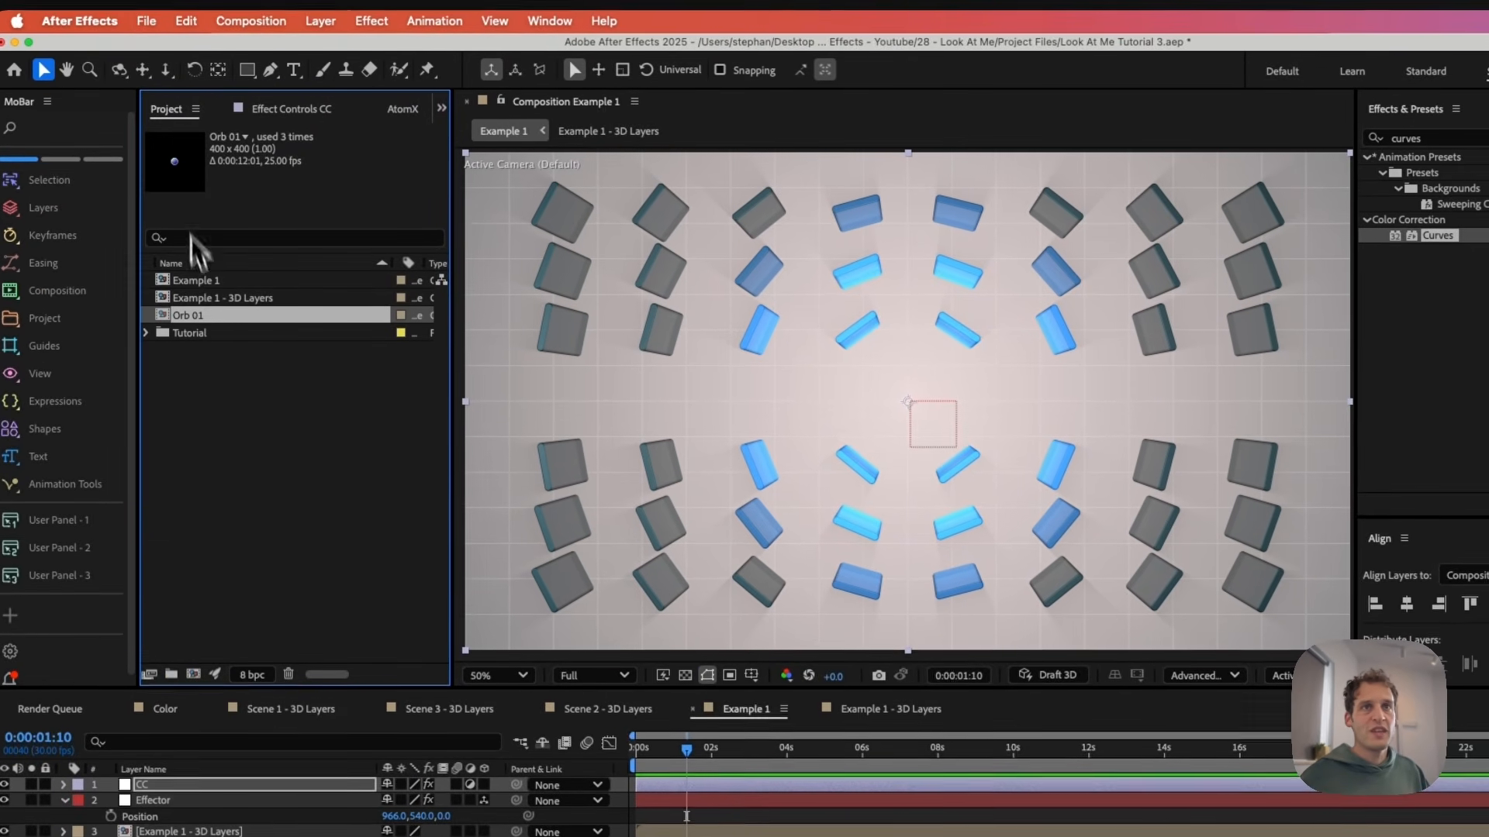
{"action": "left_click_drag", "start_coordinate": [209, 321], "coordinate": [916, 407]}
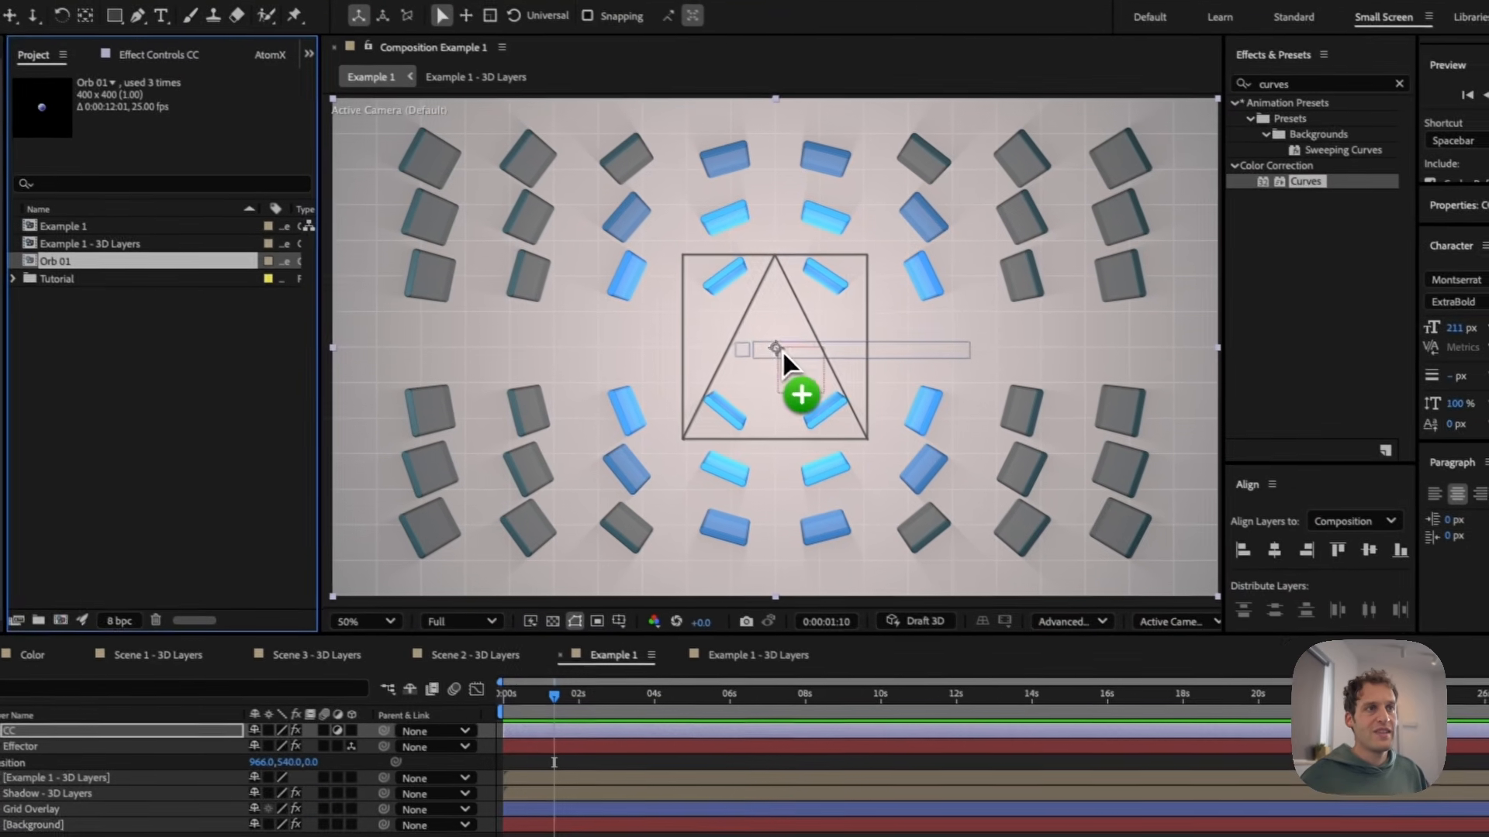
{"action": "left_click_drag", "start_coordinate": [783, 352], "coordinate": [781, 350]}
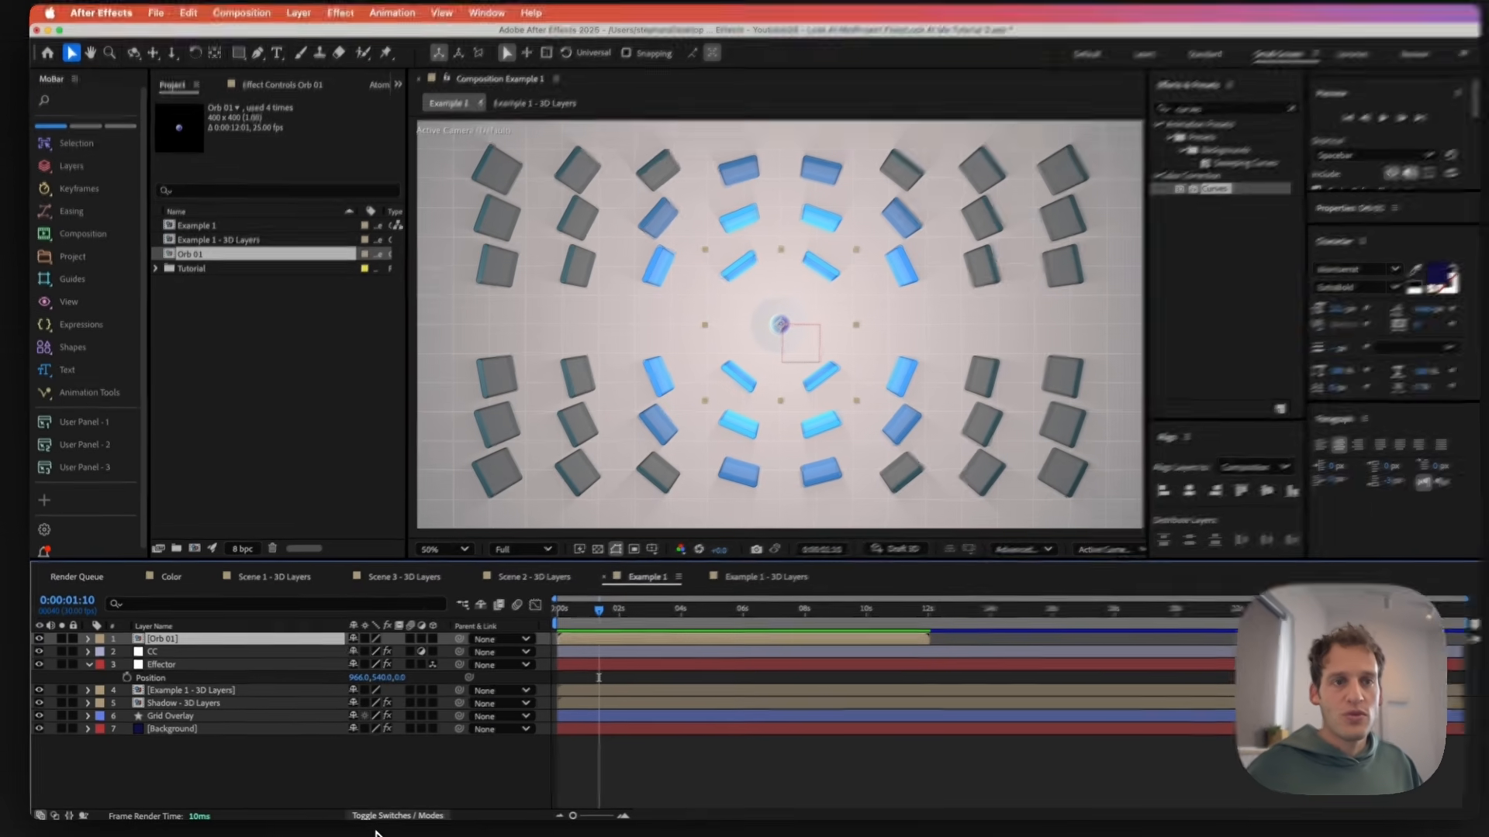
- Show the layer blending modes and set the Orb 01 layer to Screen
{"action": "left_click", "coordinate": [365, 818]}
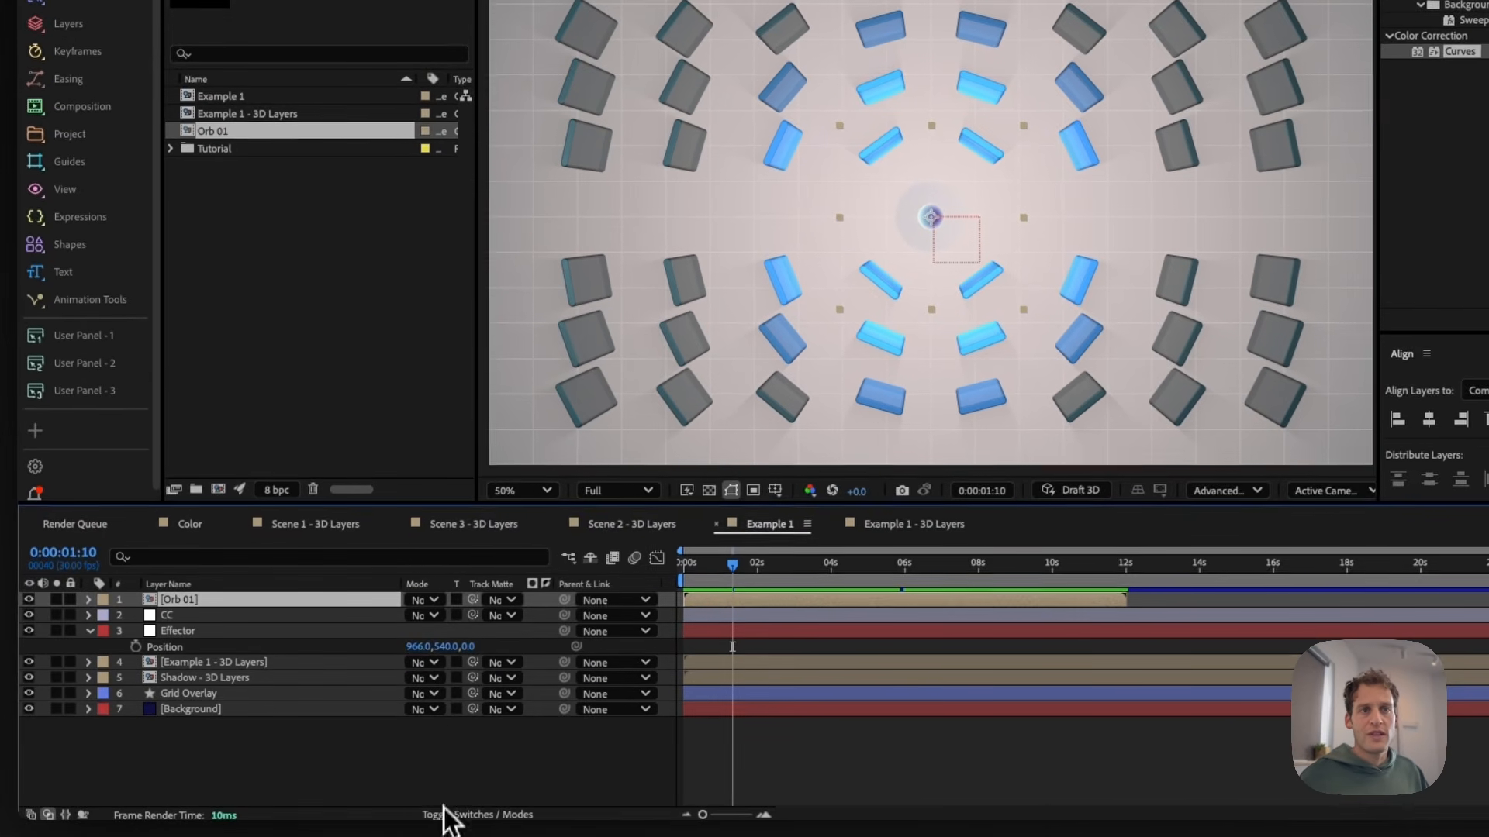
{"action": "key", "text": "super+z"}
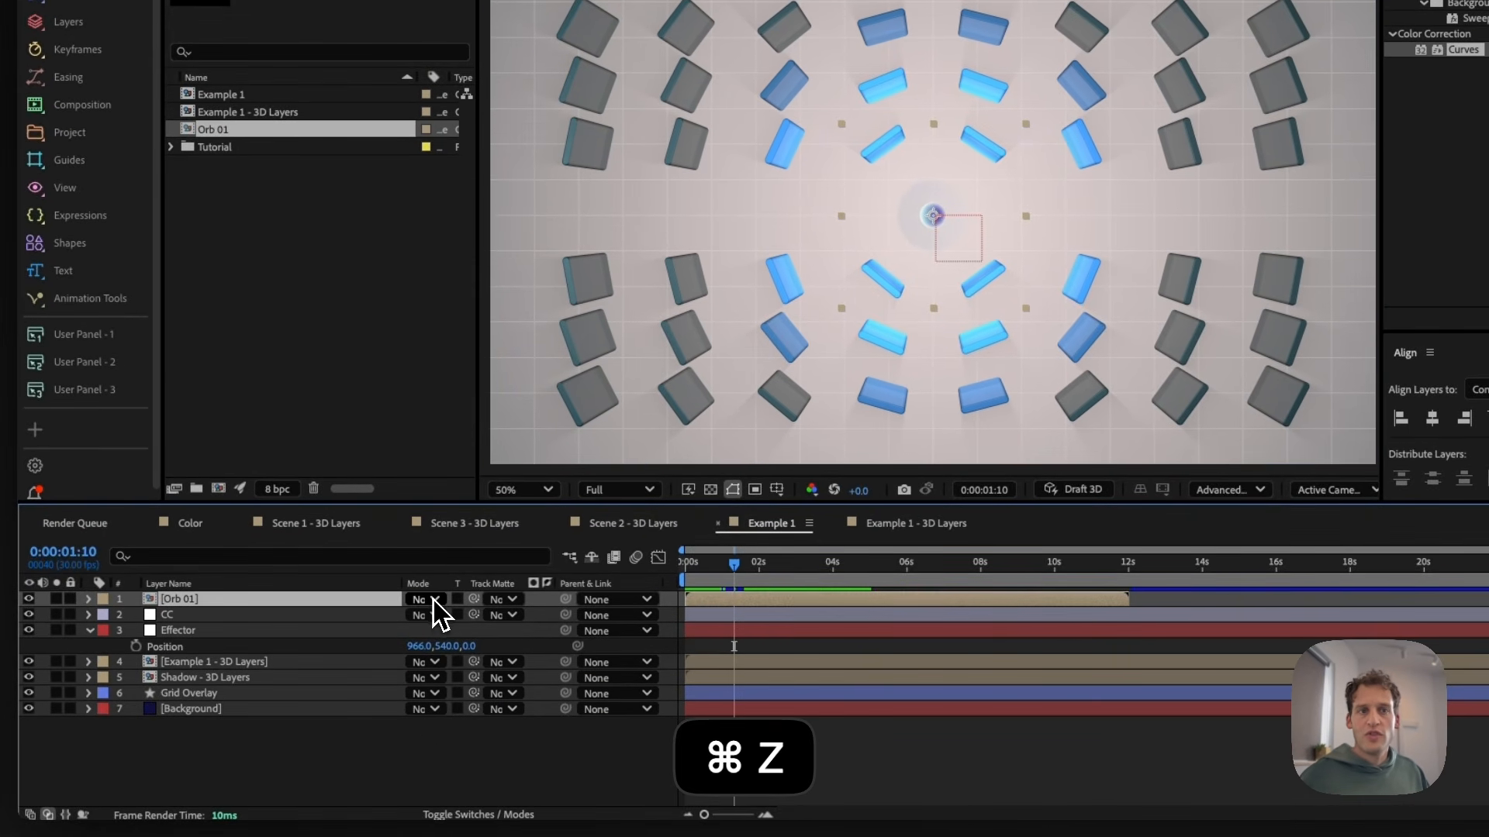
{"action": "left_click", "coordinate": [433, 601]}
{"action": "left_click", "coordinate": [445, 504]}
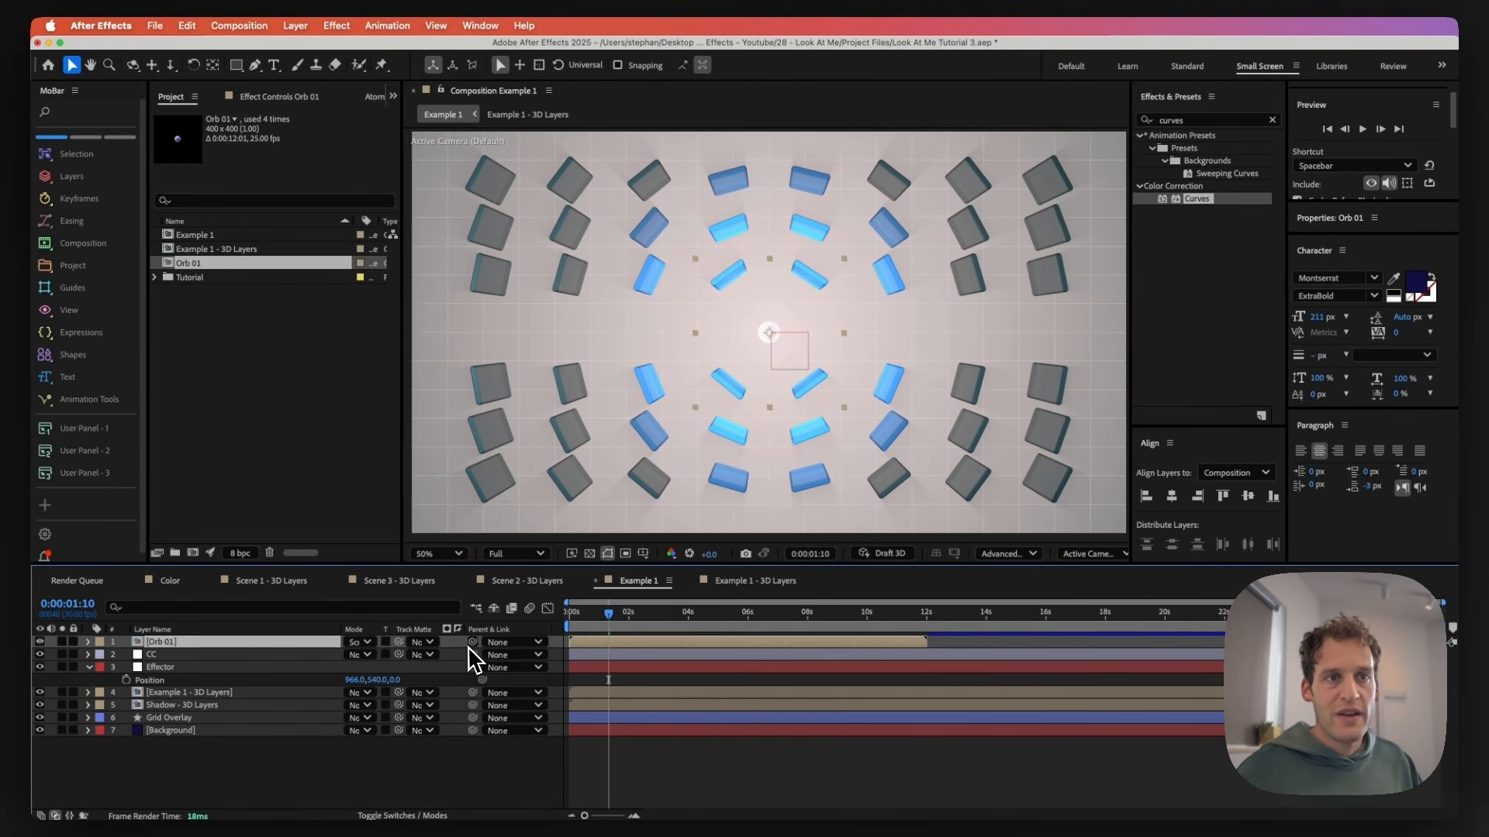
- Parent the Orb 01 layer to the Effector null and move the Effector above all other layers
{"action": "left_click_drag", "start_coordinate": [310, 688], "coordinate": [295, 686]}
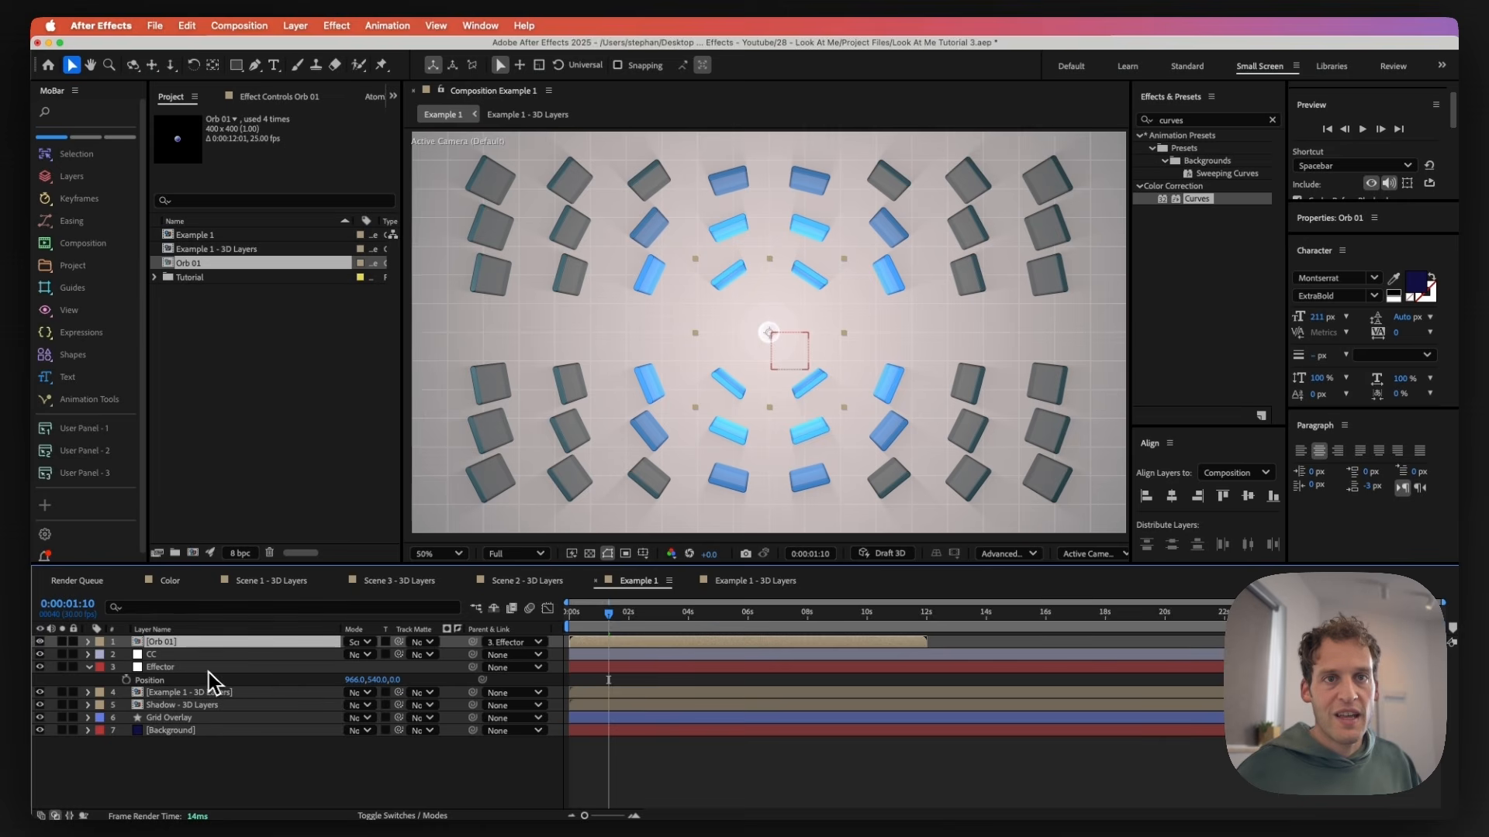
{"action": "left_click_drag", "start_coordinate": [207, 669], "coordinate": [203, 638]}
{"action": "left_click", "coordinate": [221, 746]}
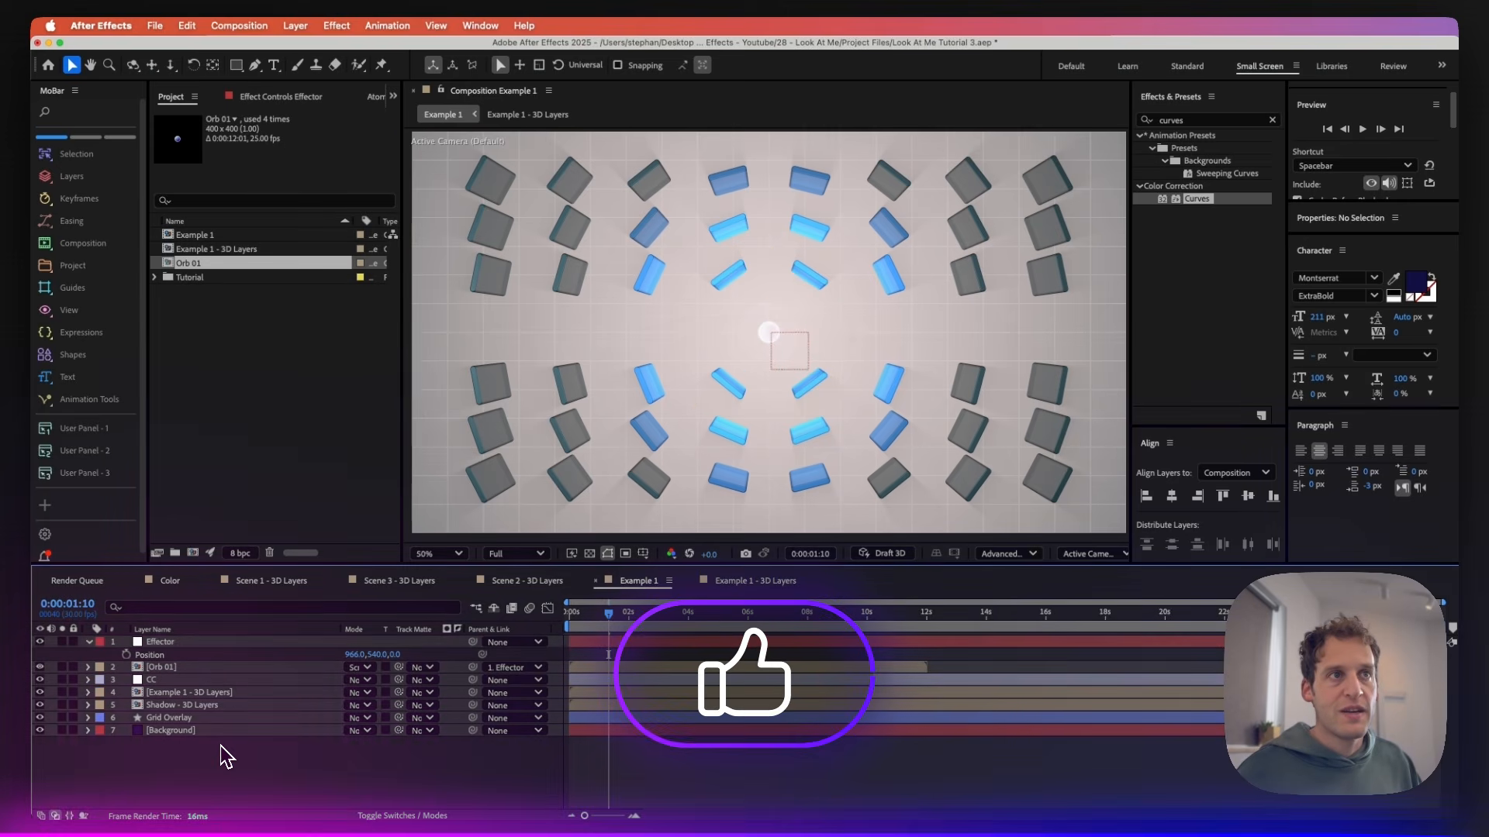
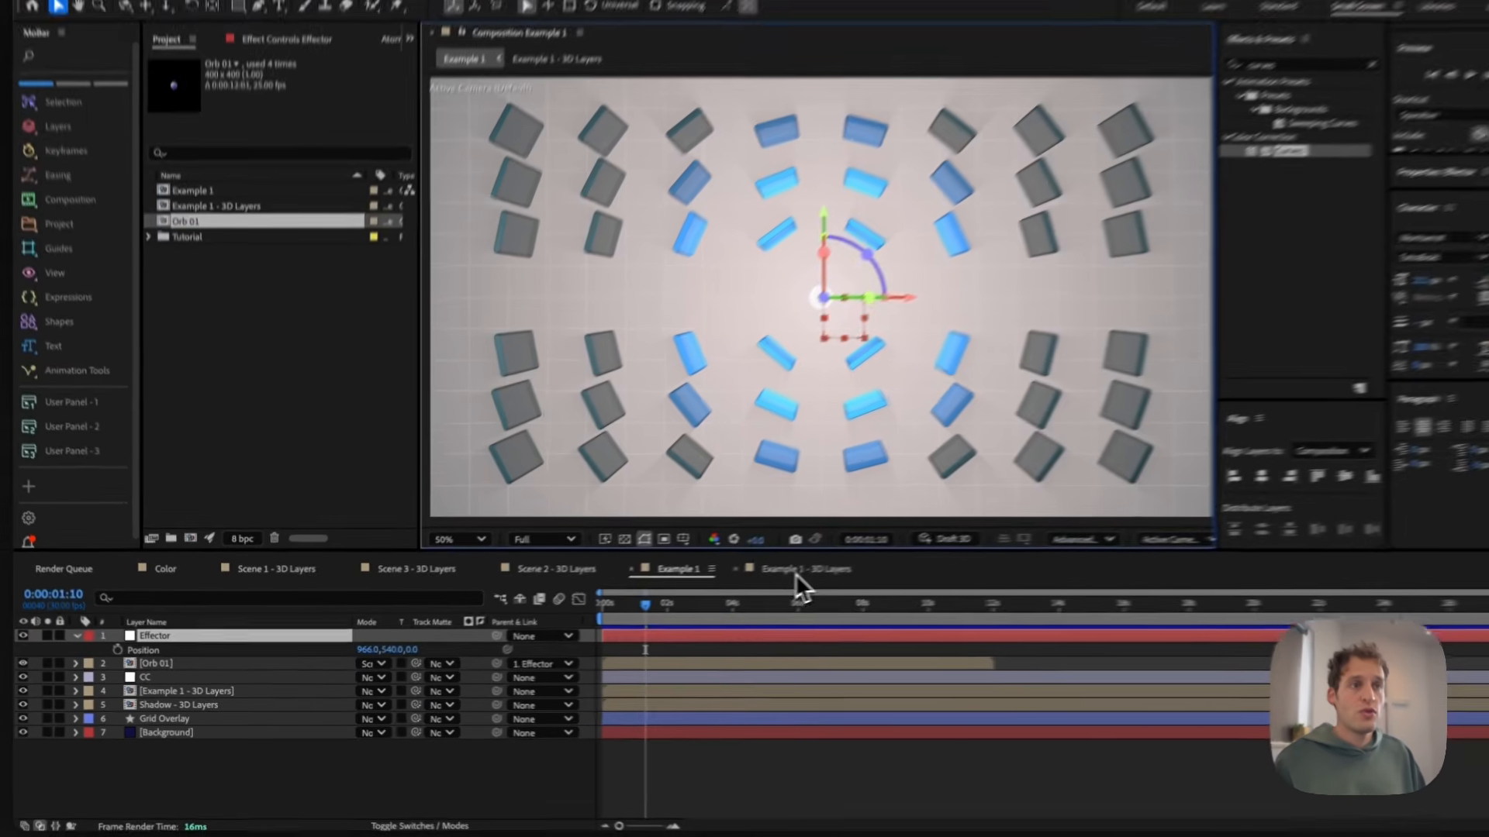
- In the Example 1 - 3D Layers composition, set the height of the 3D Object 34 rectangle path to 4
{"action": "left_click", "coordinate": [799, 572]}
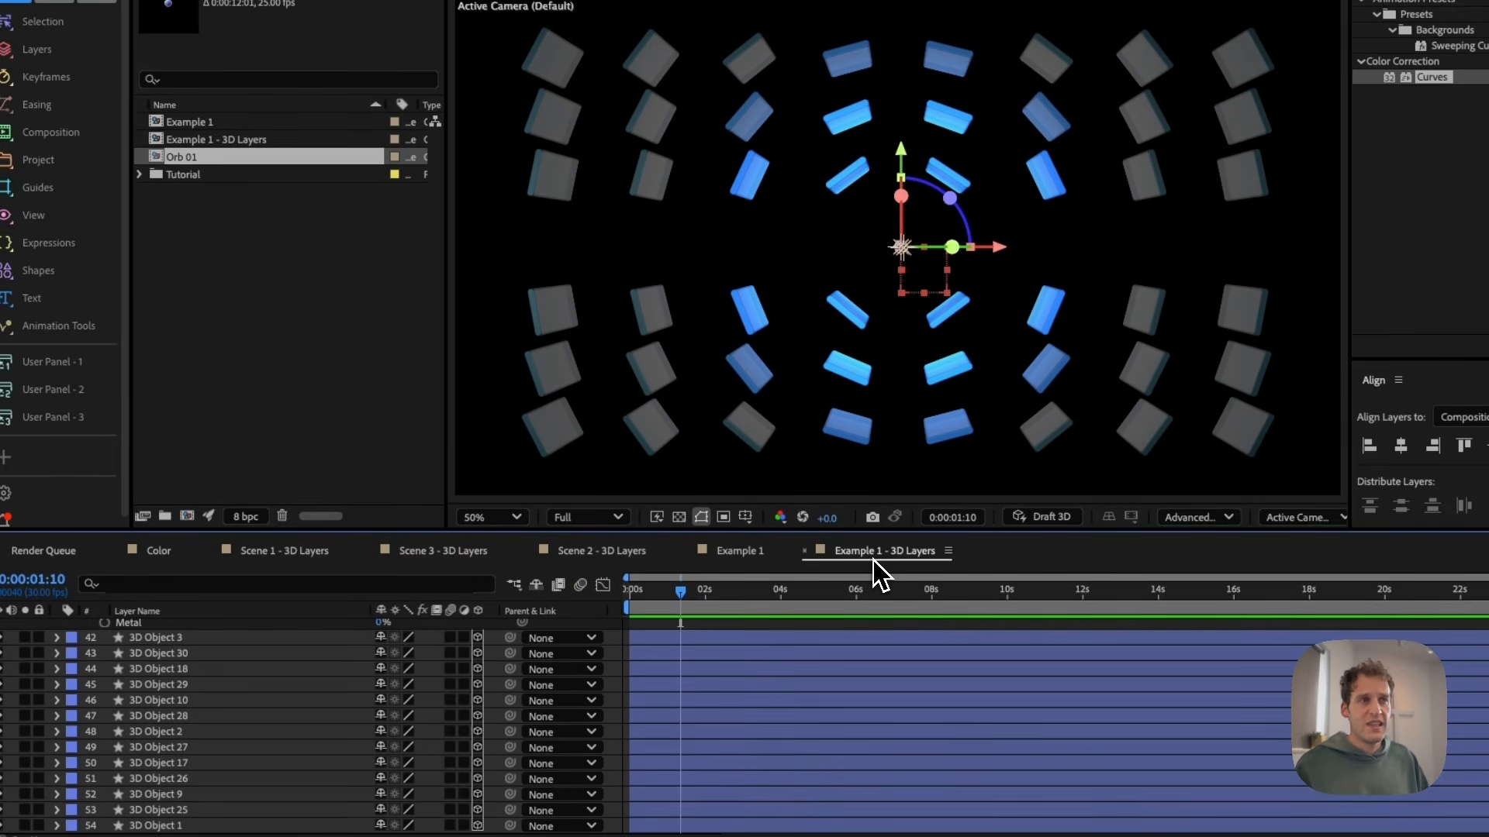
{"action": "left_click", "coordinate": [853, 326]}
{"action": "scroll", "coordinate": [182, 713], "scroll_direction": "up", "scroll_amount": 5}
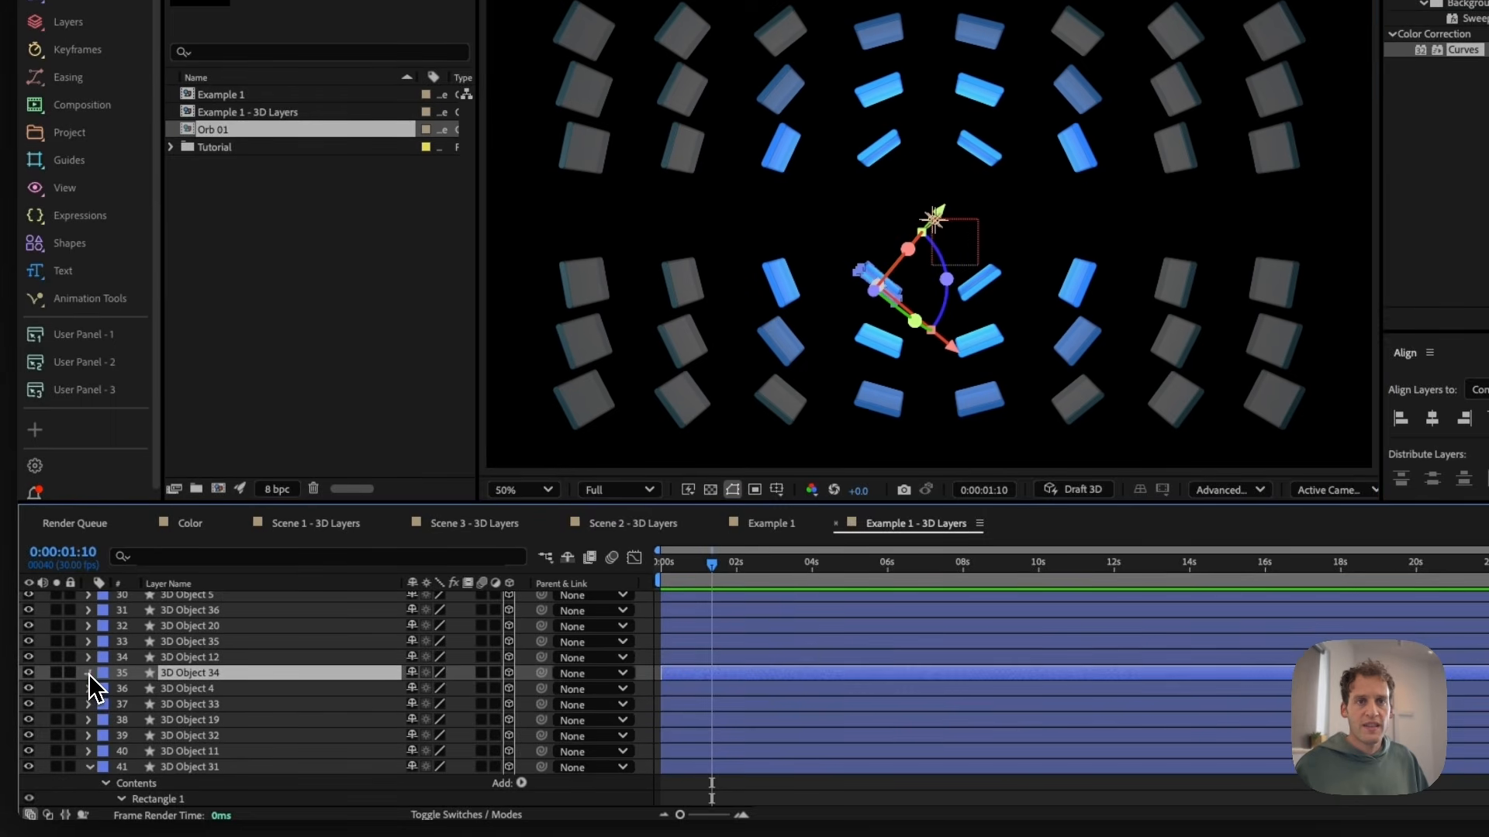
{"action": "left_click", "coordinate": [57, 700]}
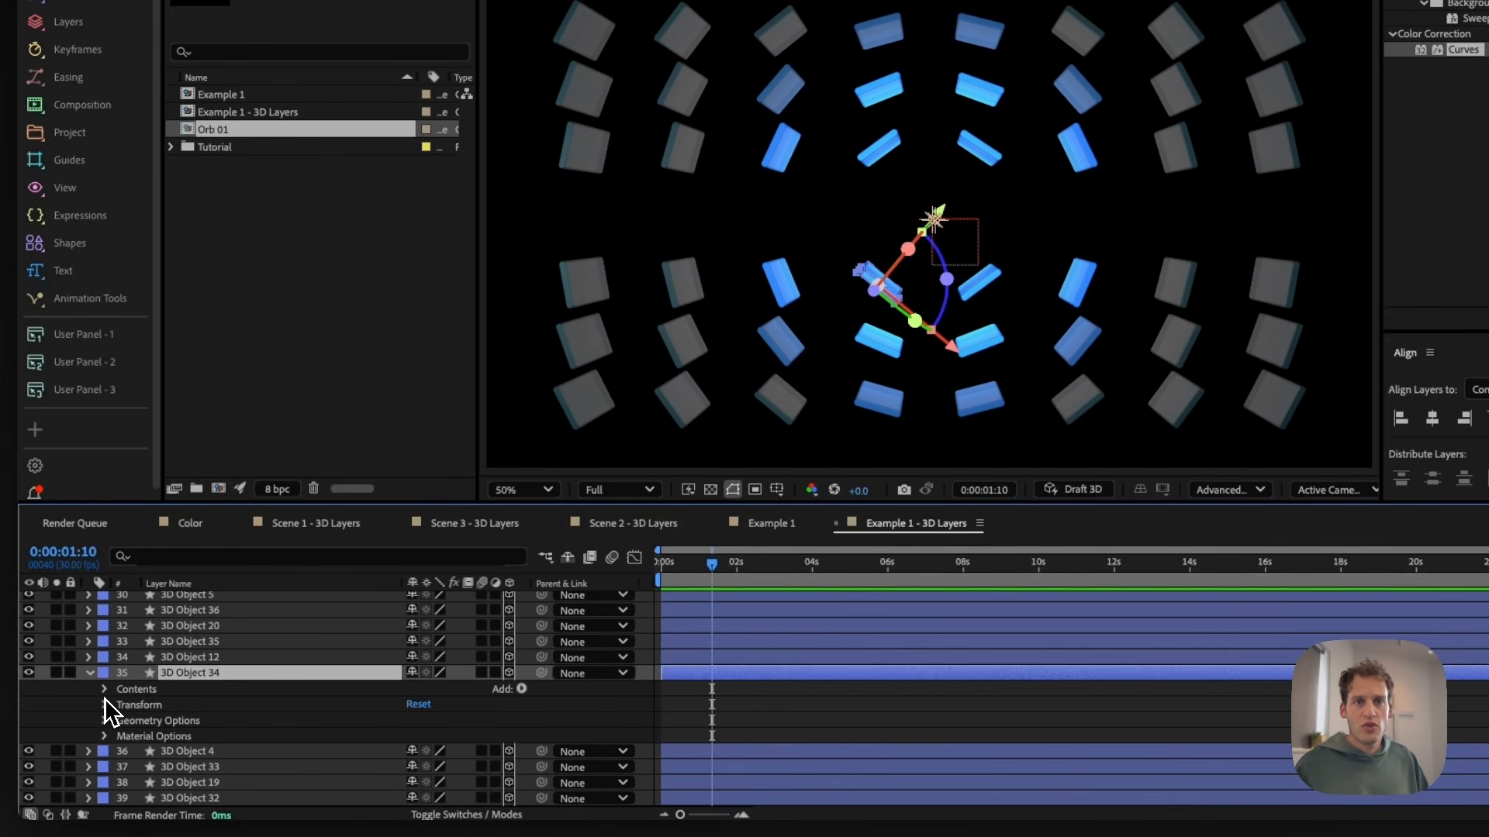
{"action": "left_click", "coordinate": [105, 695]}
{"action": "left_click", "coordinate": [118, 705]}
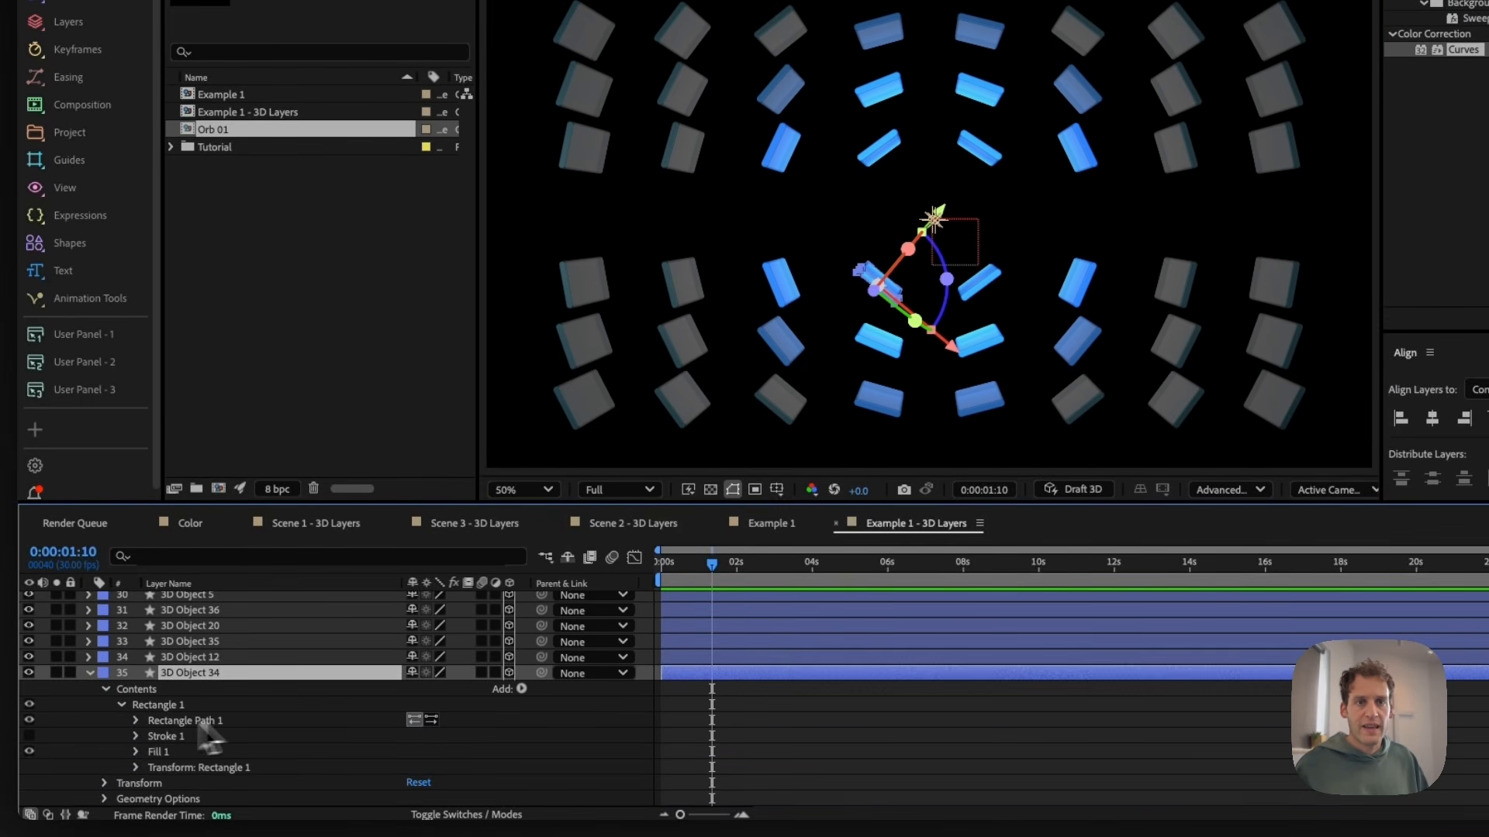
{"action": "left_click", "coordinate": [136, 721]}
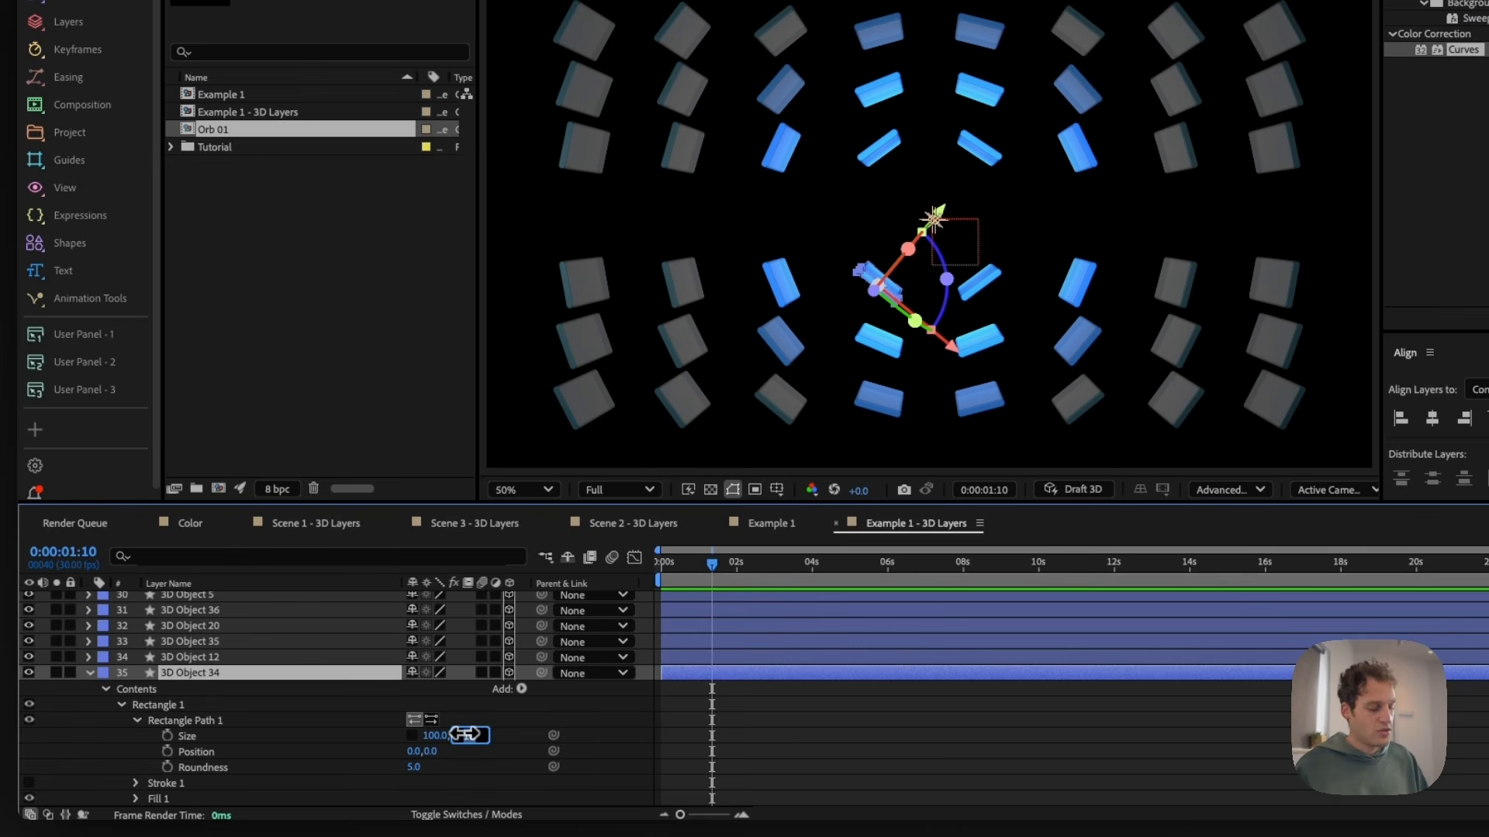
{"action": "type", "text": "4"}
{"action": "key", "text": "Return"}
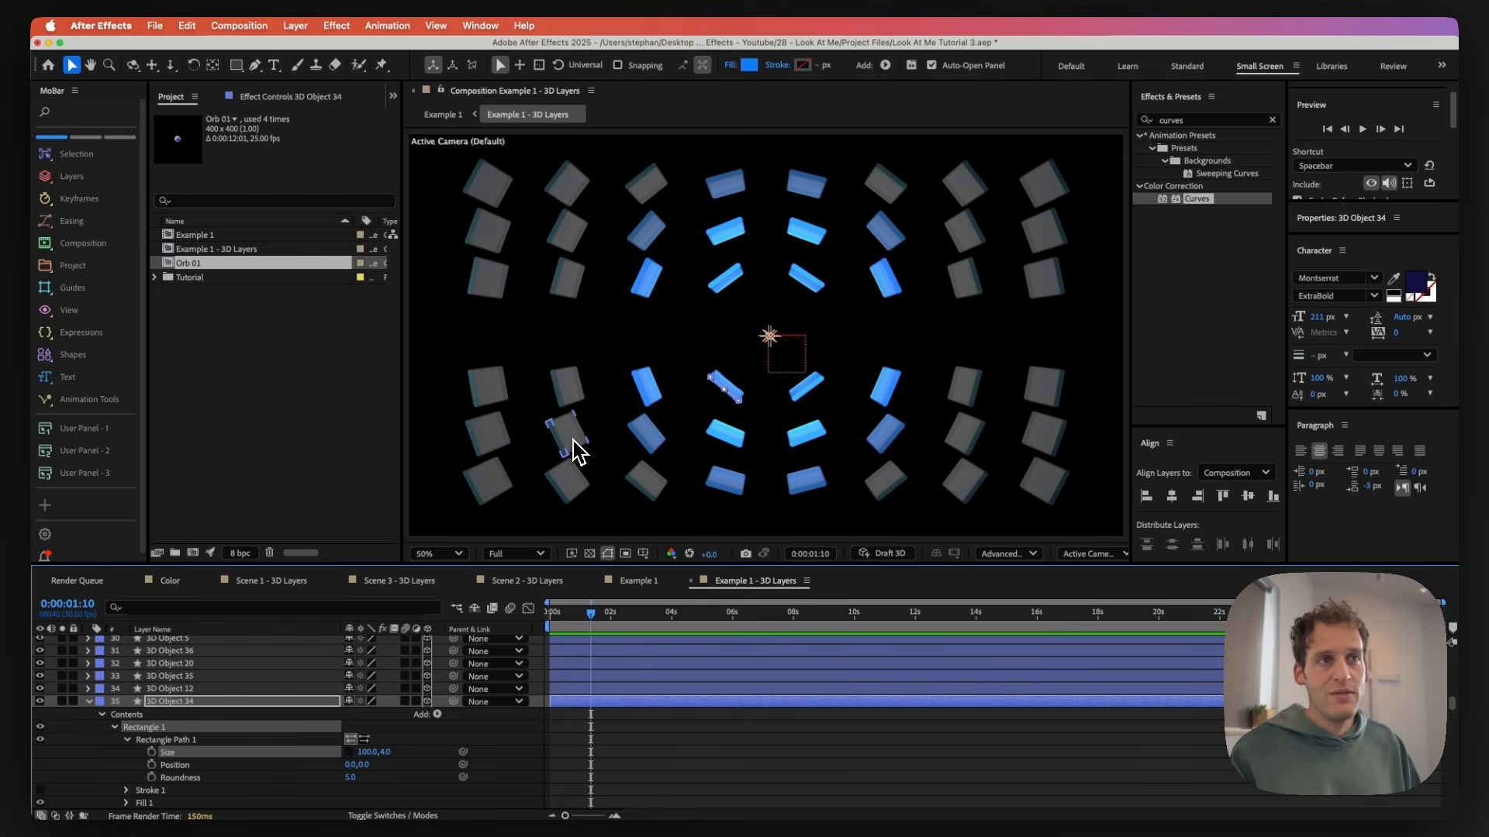
- Select the rectangle path Size property of 3D Object 34 and its matching properties on all layers in the composition
{"action": "scroll", "coordinate": [245, 690], "scroll_direction": "down", "scroll_amount": 3}
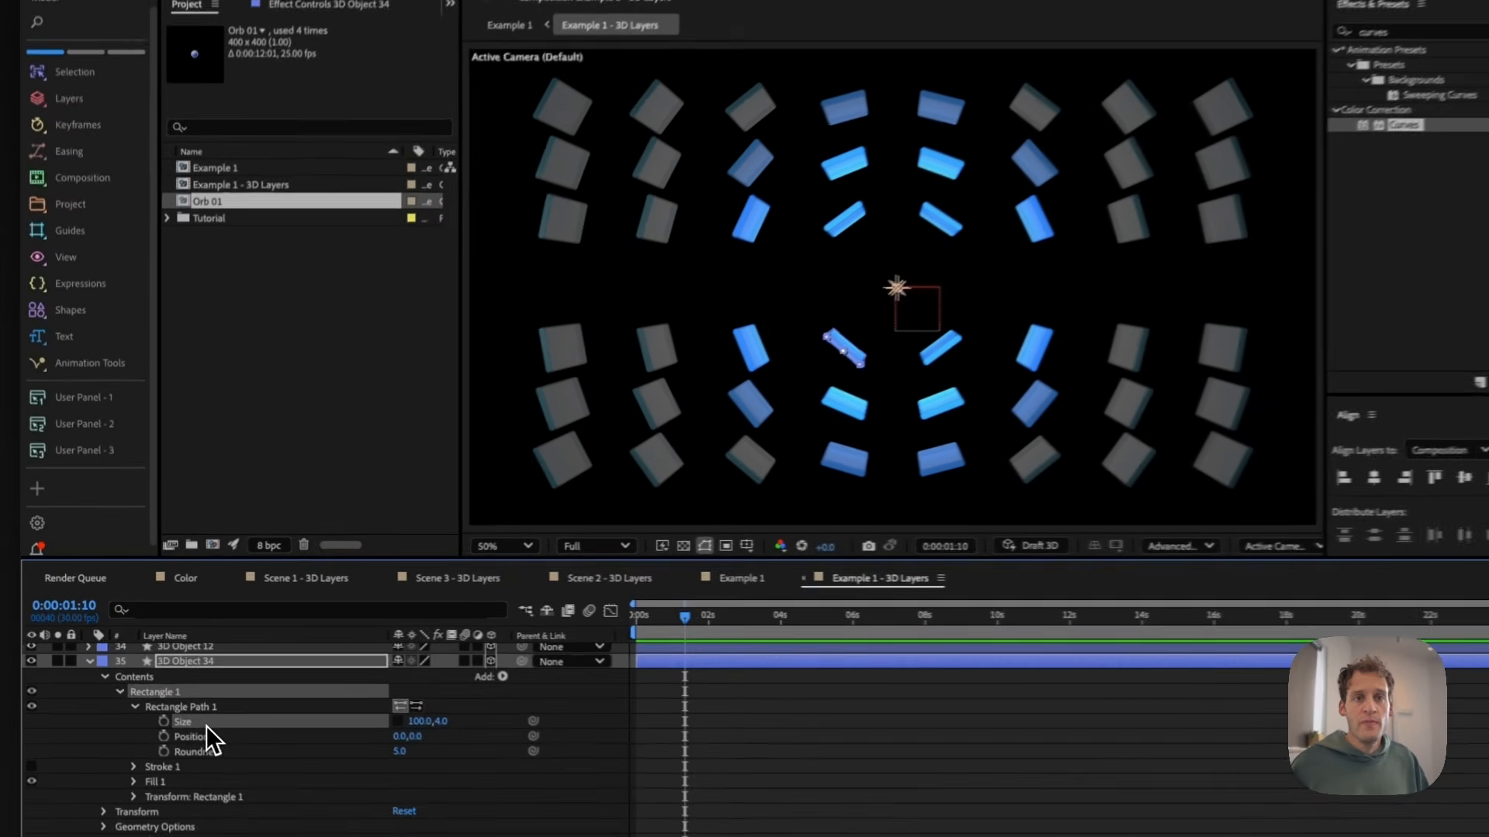
{"action": "left_click", "coordinate": [190, 702]}
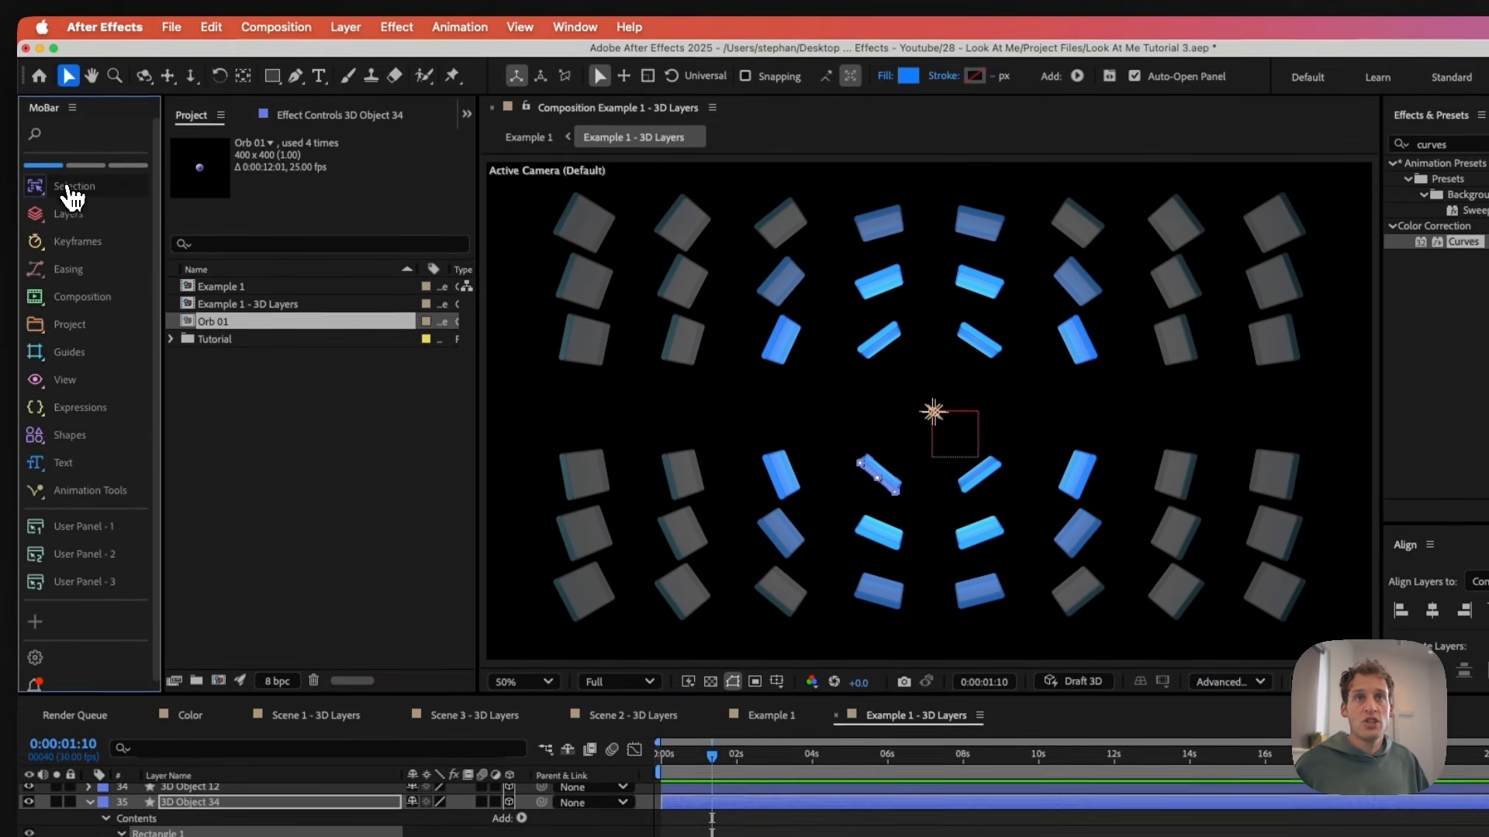
{"action": "left_click", "coordinate": [68, 51]}
{"action": "left_click", "coordinate": [164, 241]}
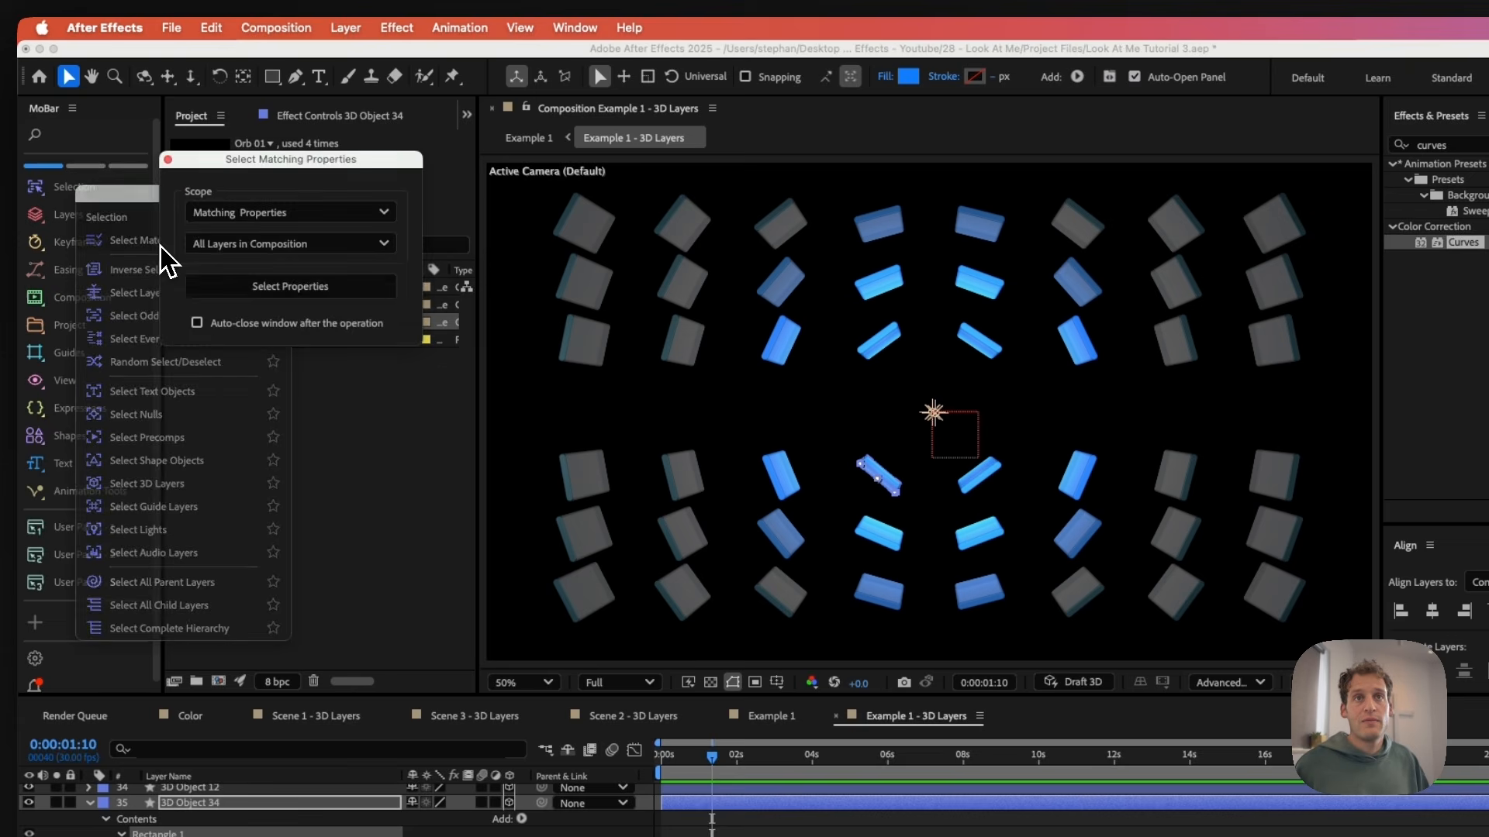
{"action": "left_click", "coordinate": [226, 292]}
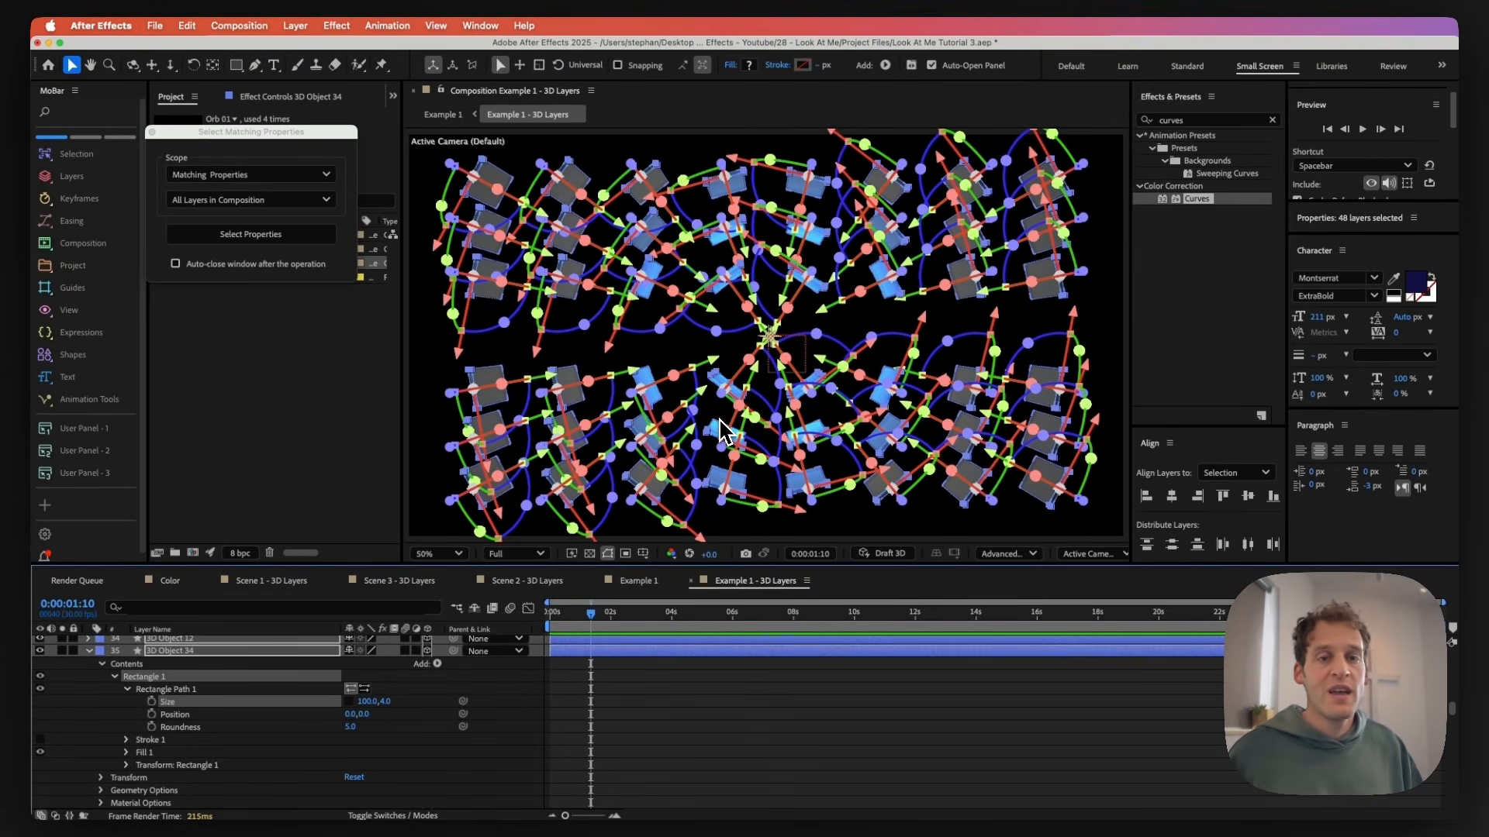
- Select the matching rectangle path Roundness properties on all layers in the composition and set them to 2
{"action": "left_click", "coordinate": [182, 728]}
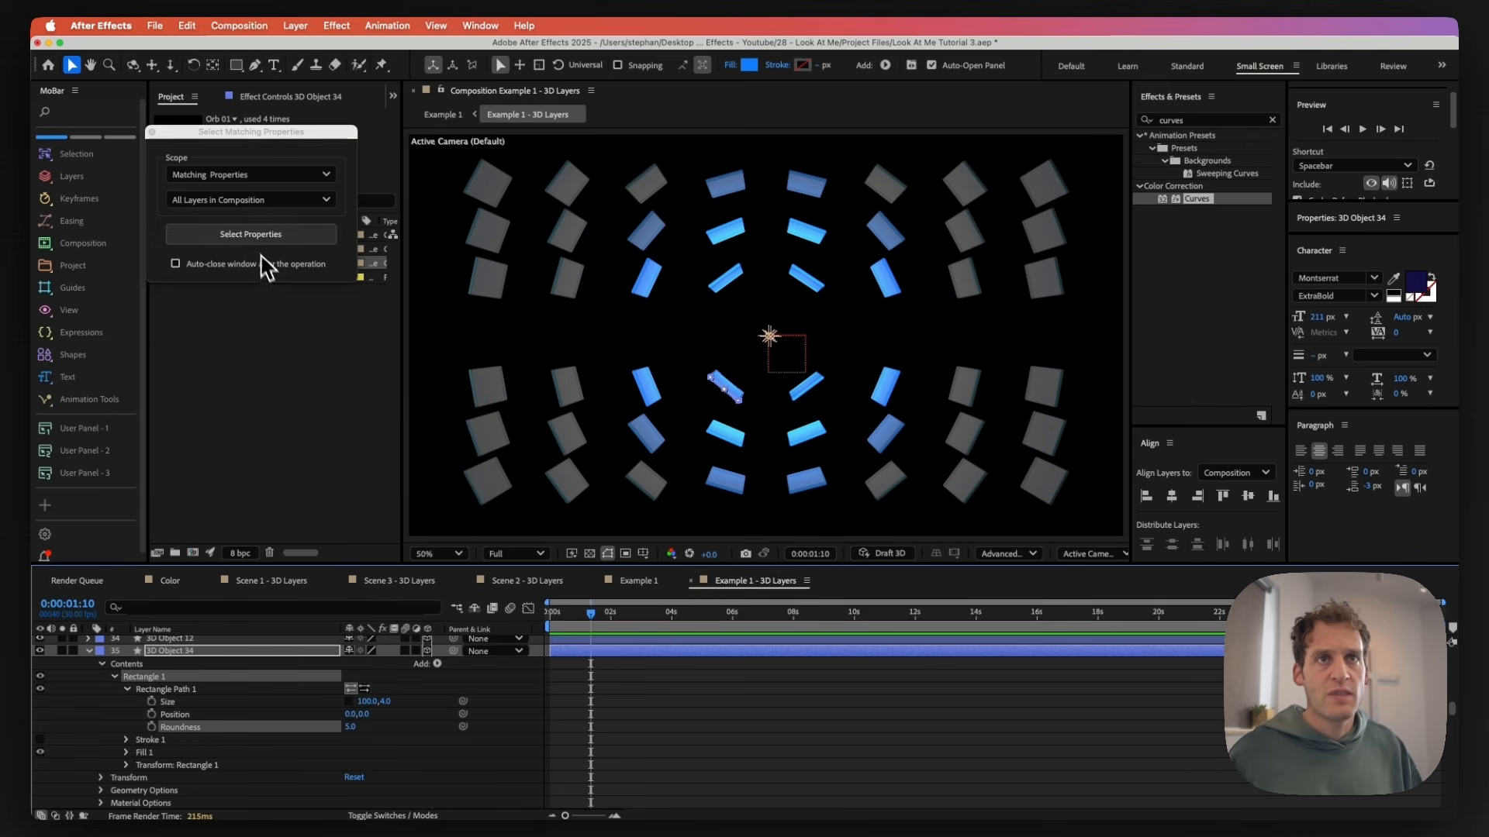
{"action": "left_click", "coordinate": [250, 234]}
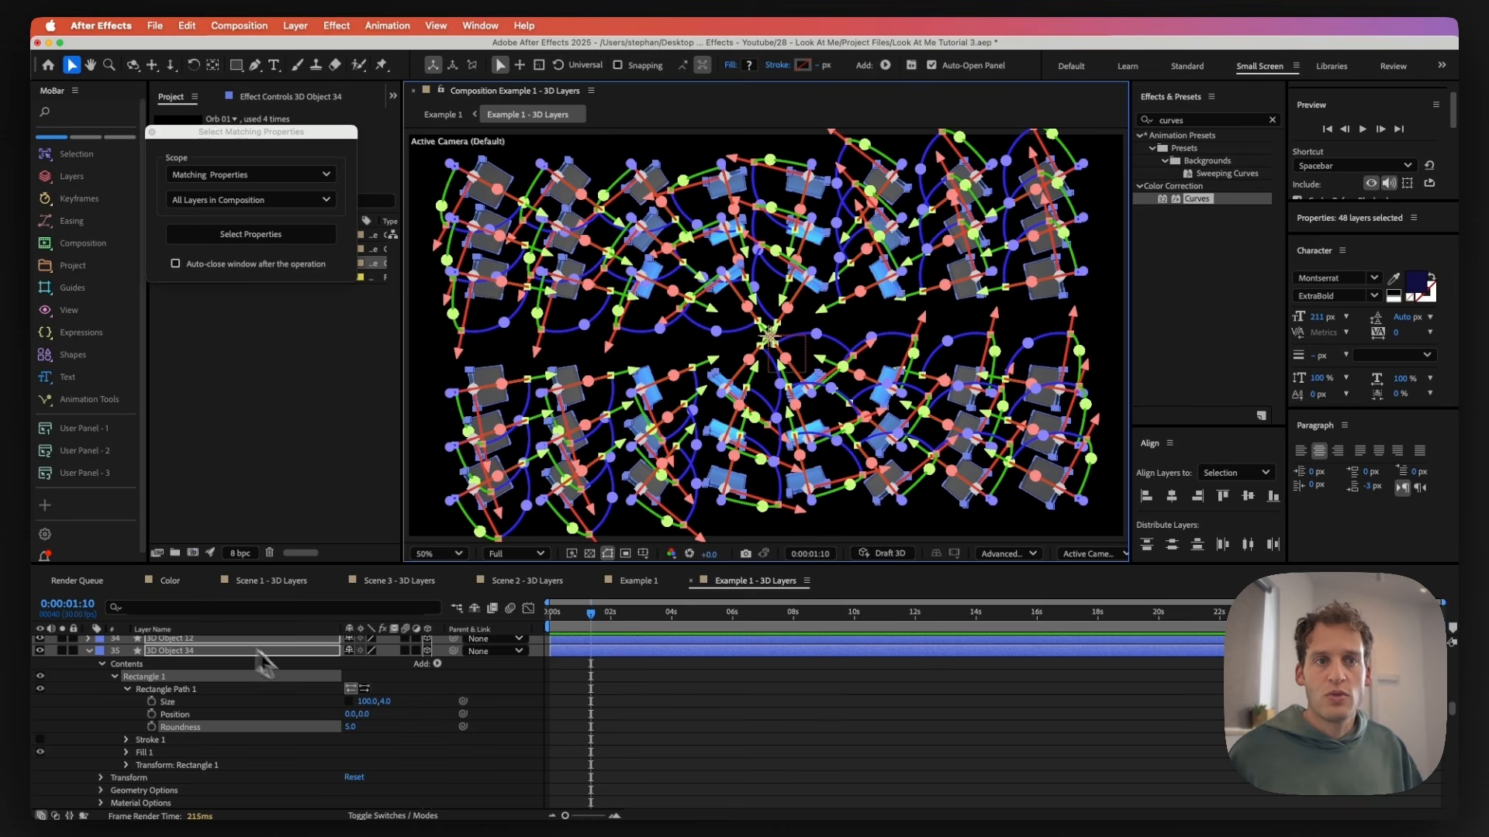
{"action": "left_click", "coordinate": [347, 728]}
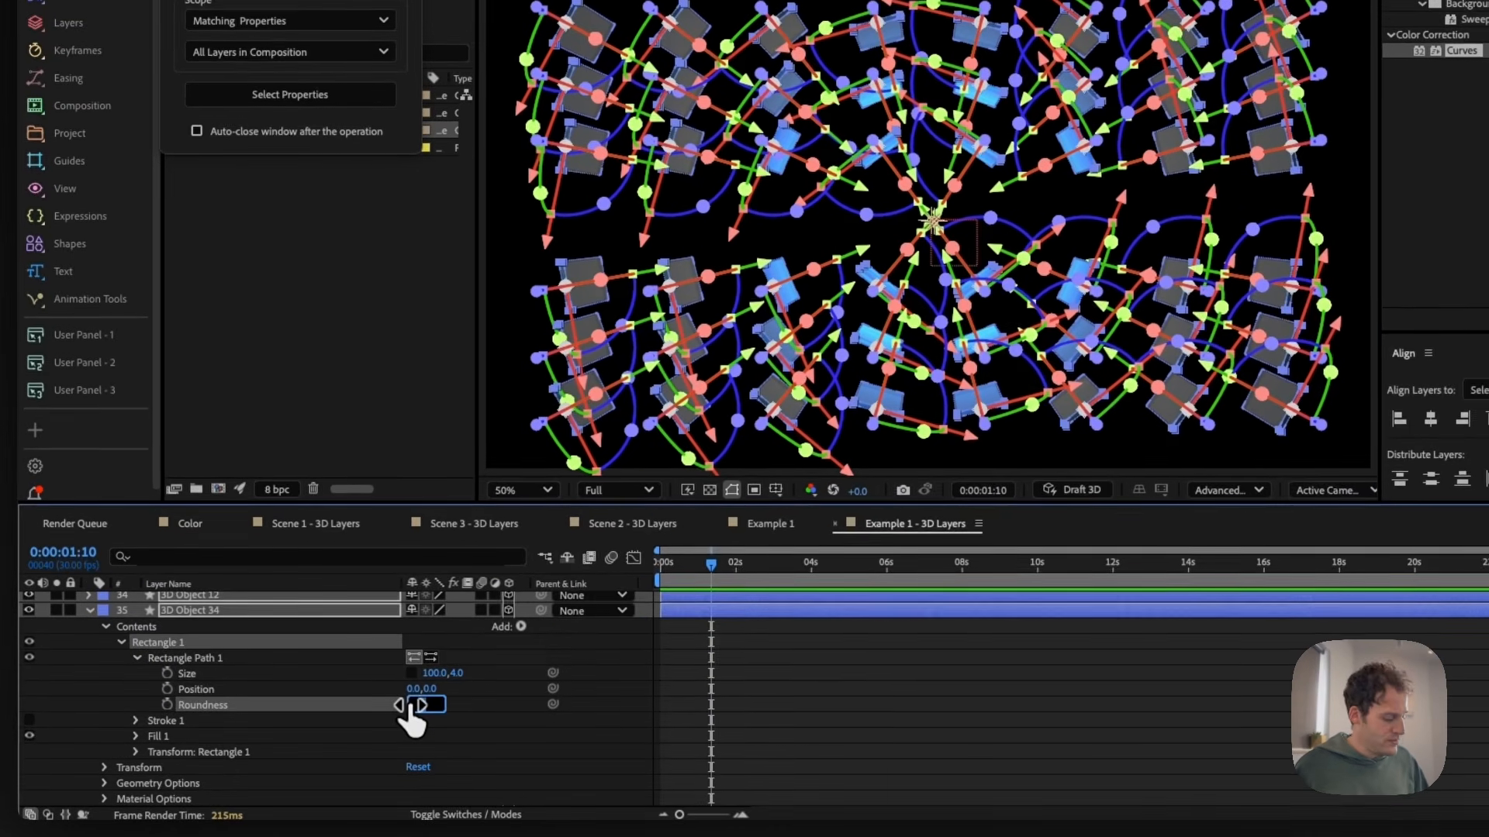
{"action": "type", "text": "2"}
{"action": "key", "text": "Return"}
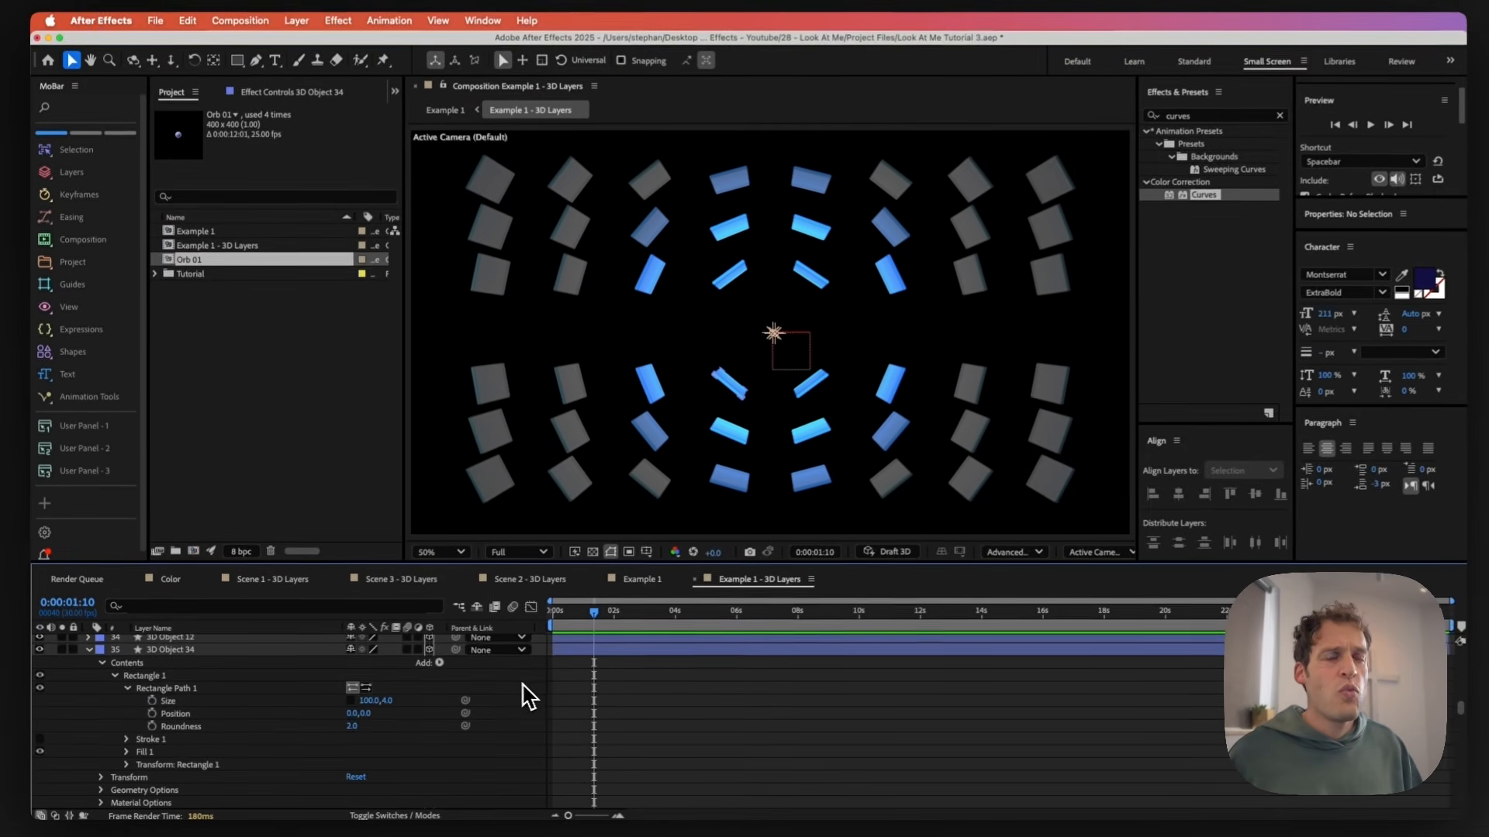
- Change the Effector null's Color From control to a dark grey of about 2F2F2F
{"action": "scroll", "coordinate": [163, 701], "scroll_direction": "up", "scroll_amount": 15}
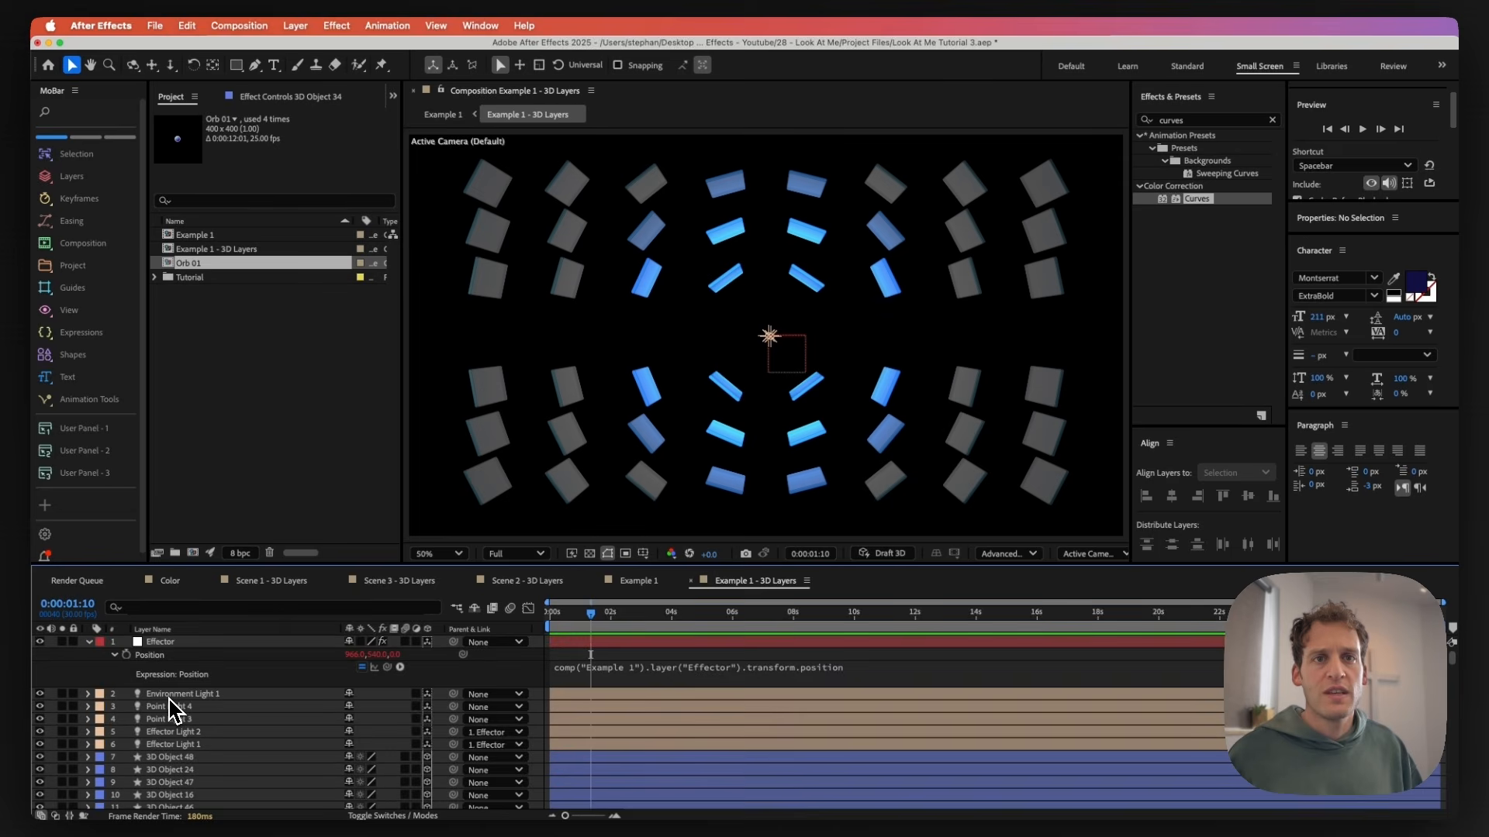
{"action": "left_click", "coordinate": [162, 655]}
{"action": "left_click", "coordinate": [310, 97]}
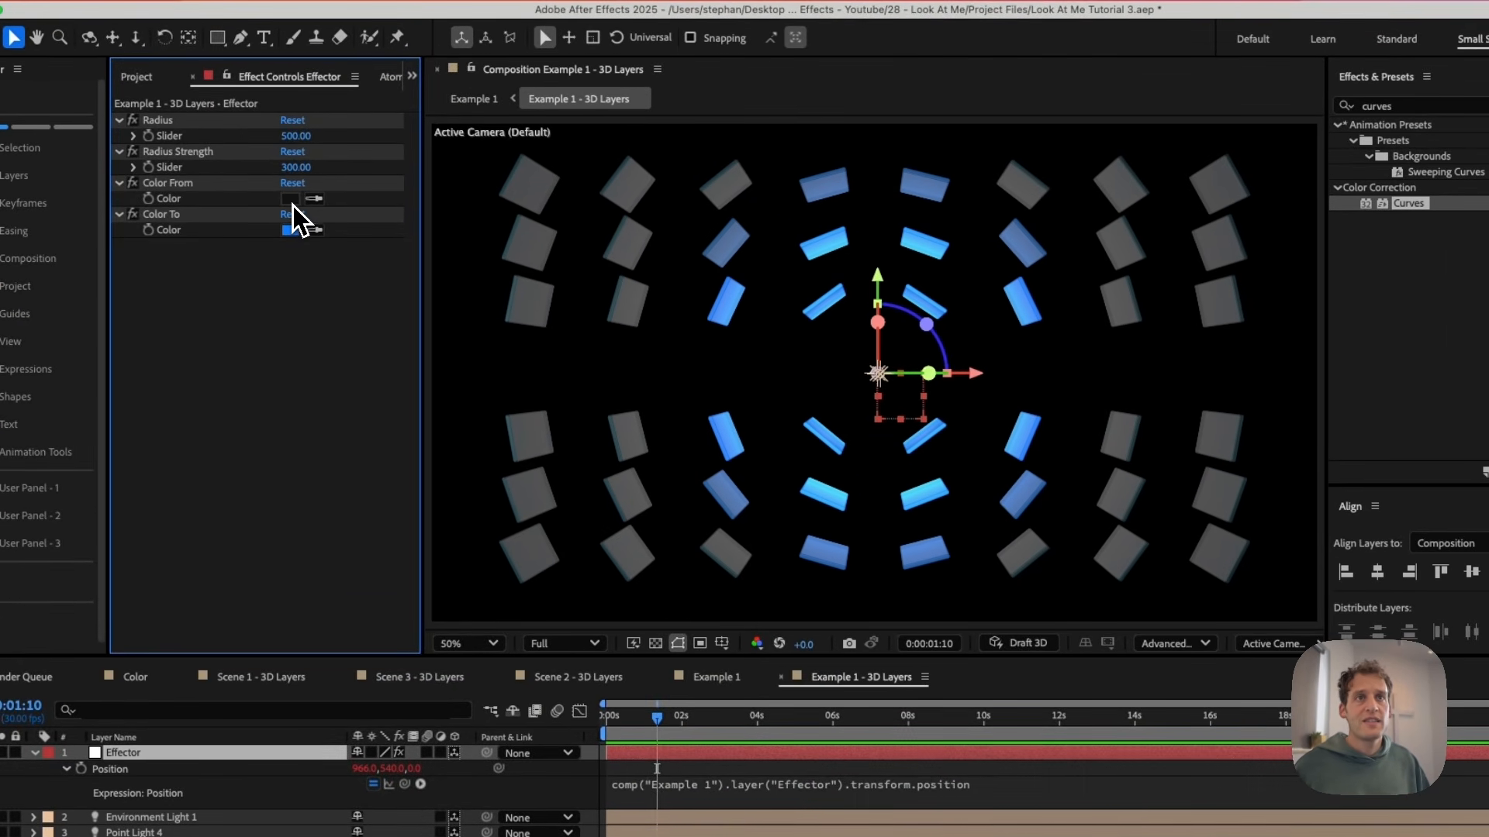
{"action": "left_click", "coordinate": [292, 202]}
{"action": "left_click_drag", "start_coordinate": [223, 579], "coordinate": [220, 553]}
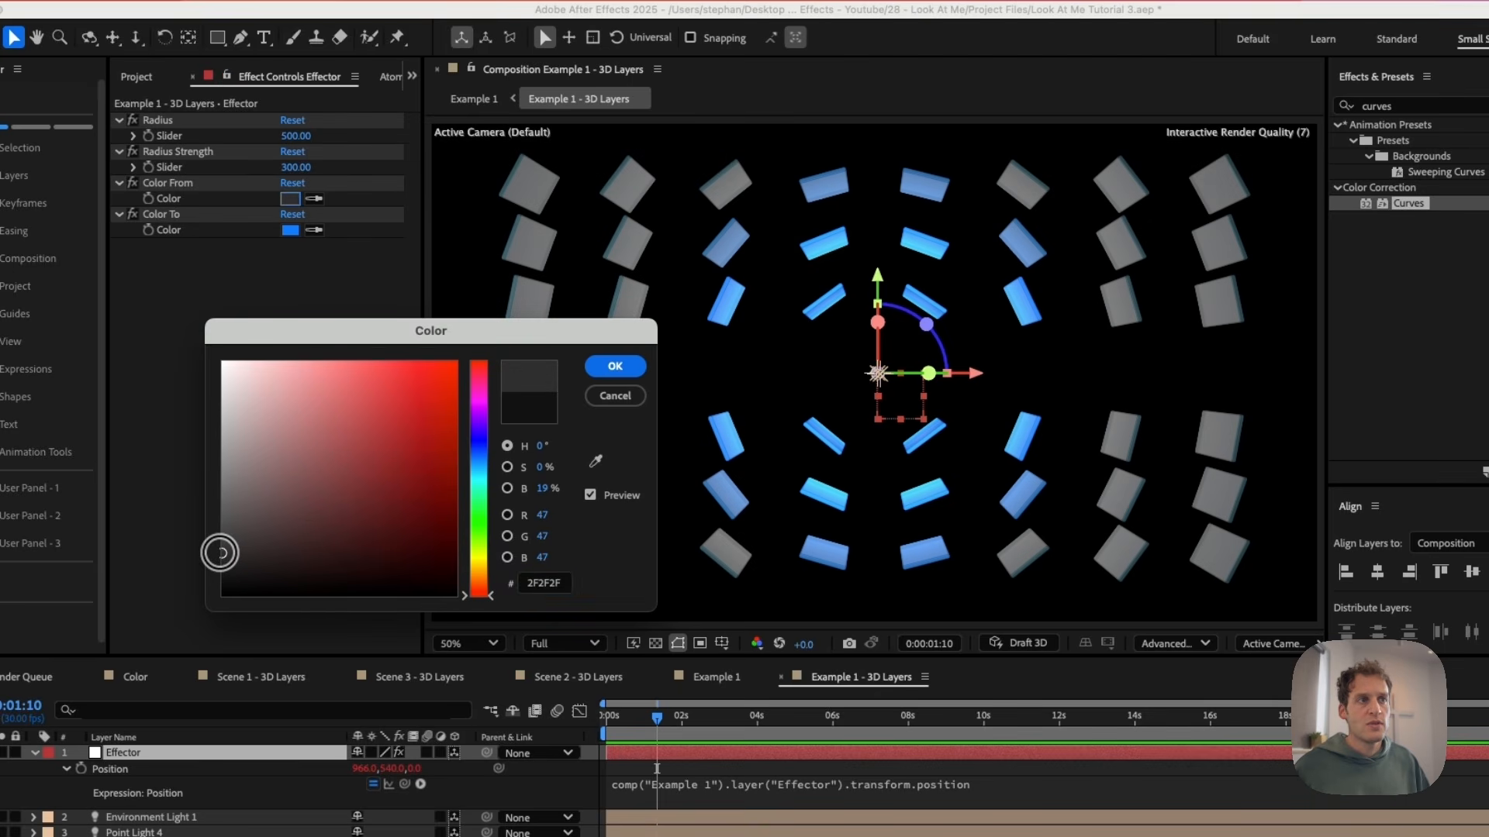
{"action": "left_click", "coordinate": [599, 371]}
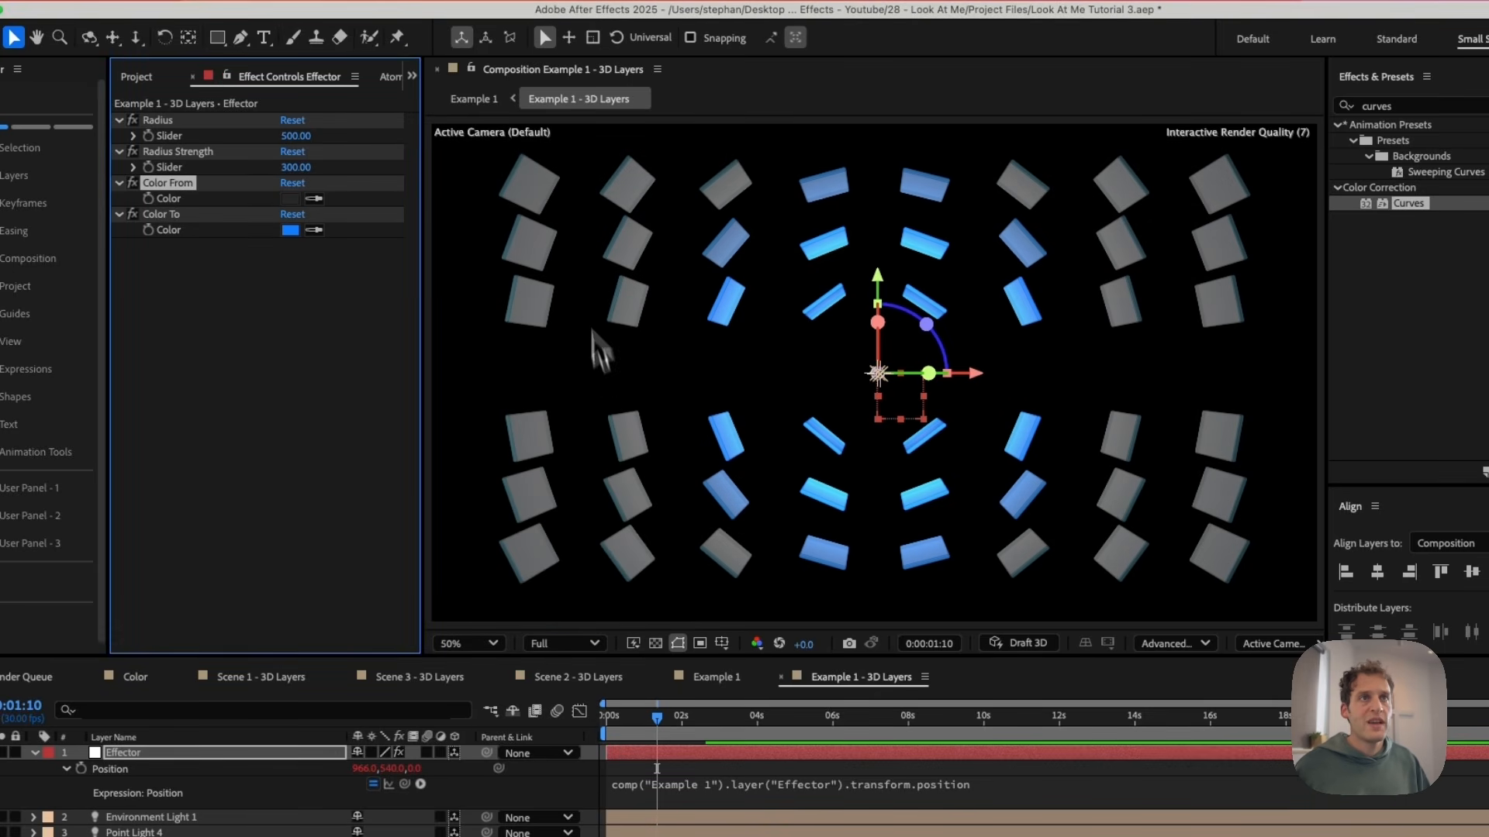
- Return to the Example 1 composition and move the Effector null along the X axis to 1272
{"action": "left_click", "coordinate": [467, 103]}
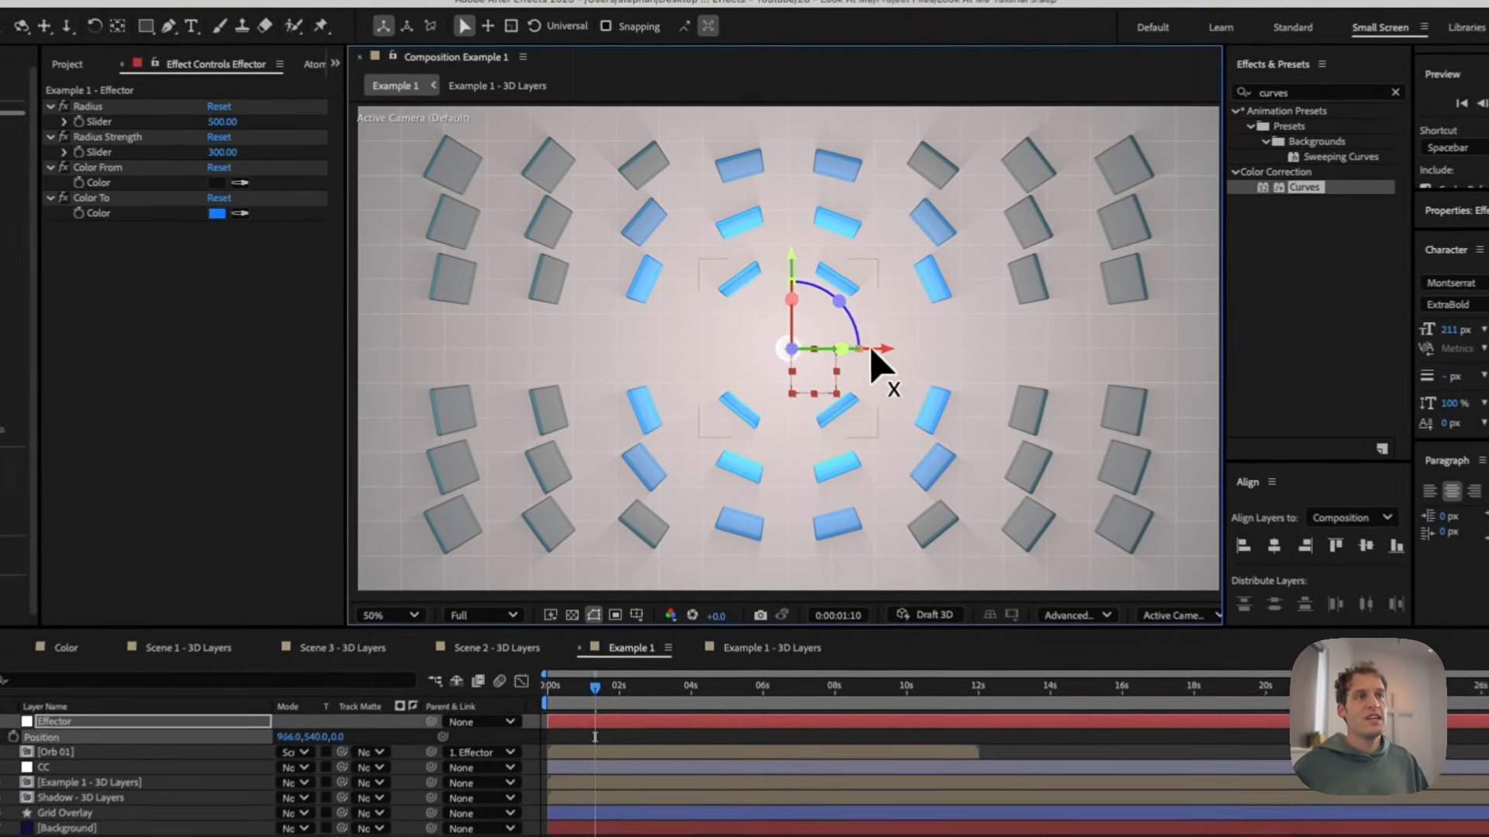
{"action": "mouse_move", "coordinate": [841, 334]}
{"action": "left_mouse_down"}
{"action": "mouse_move", "coordinate": [555, 370]}
{"action": "mouse_move", "coordinate": [842, 361]}
{"action": "left_mouse_up"}
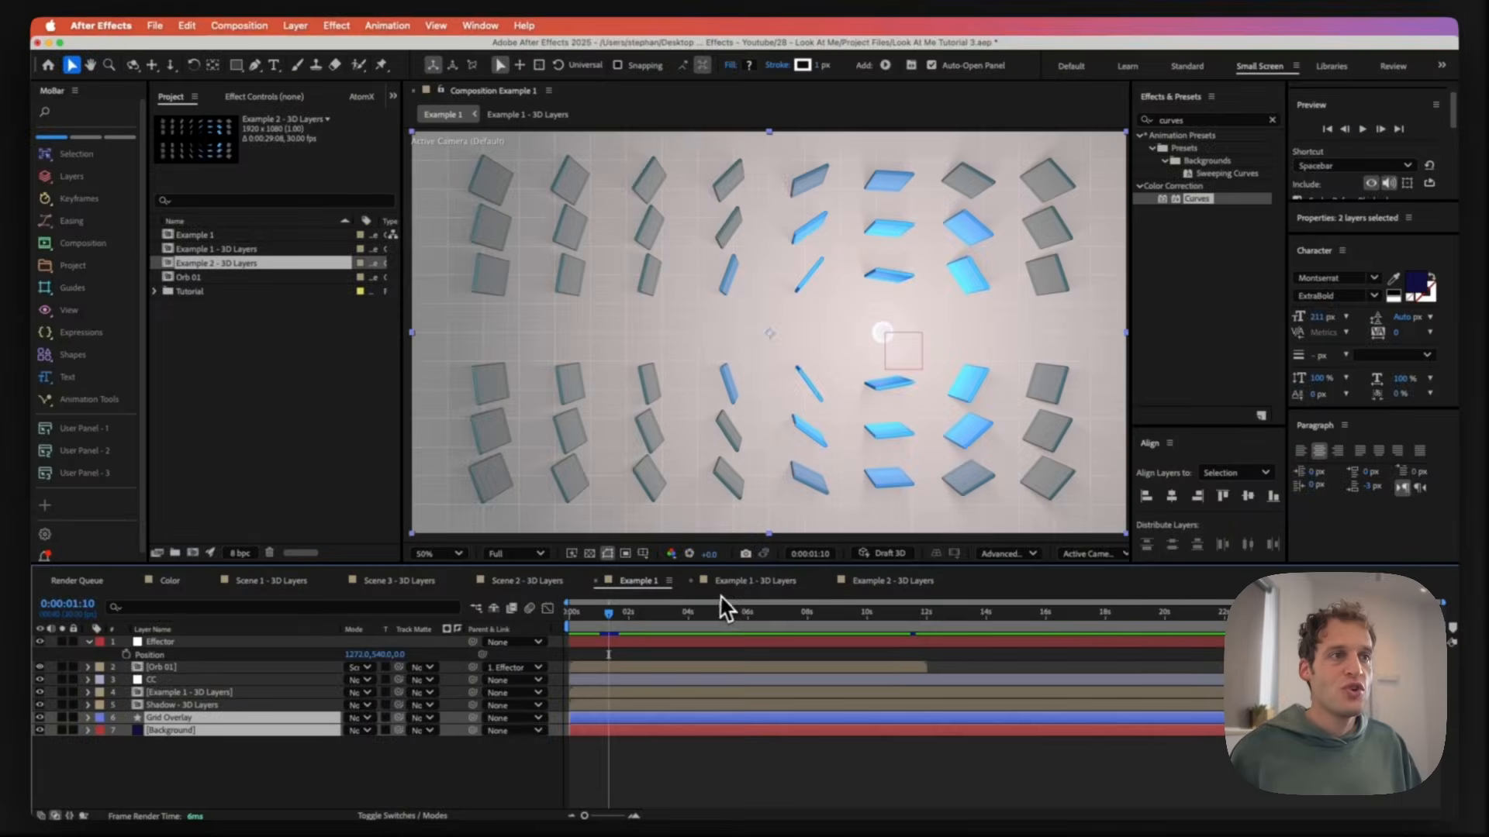
- Copy the Grid Overlay and Background layers from Example 1 into Example 2 - 3D Layers and place them below all other layers
{"action": "left_click", "coordinate": [873, 587]}
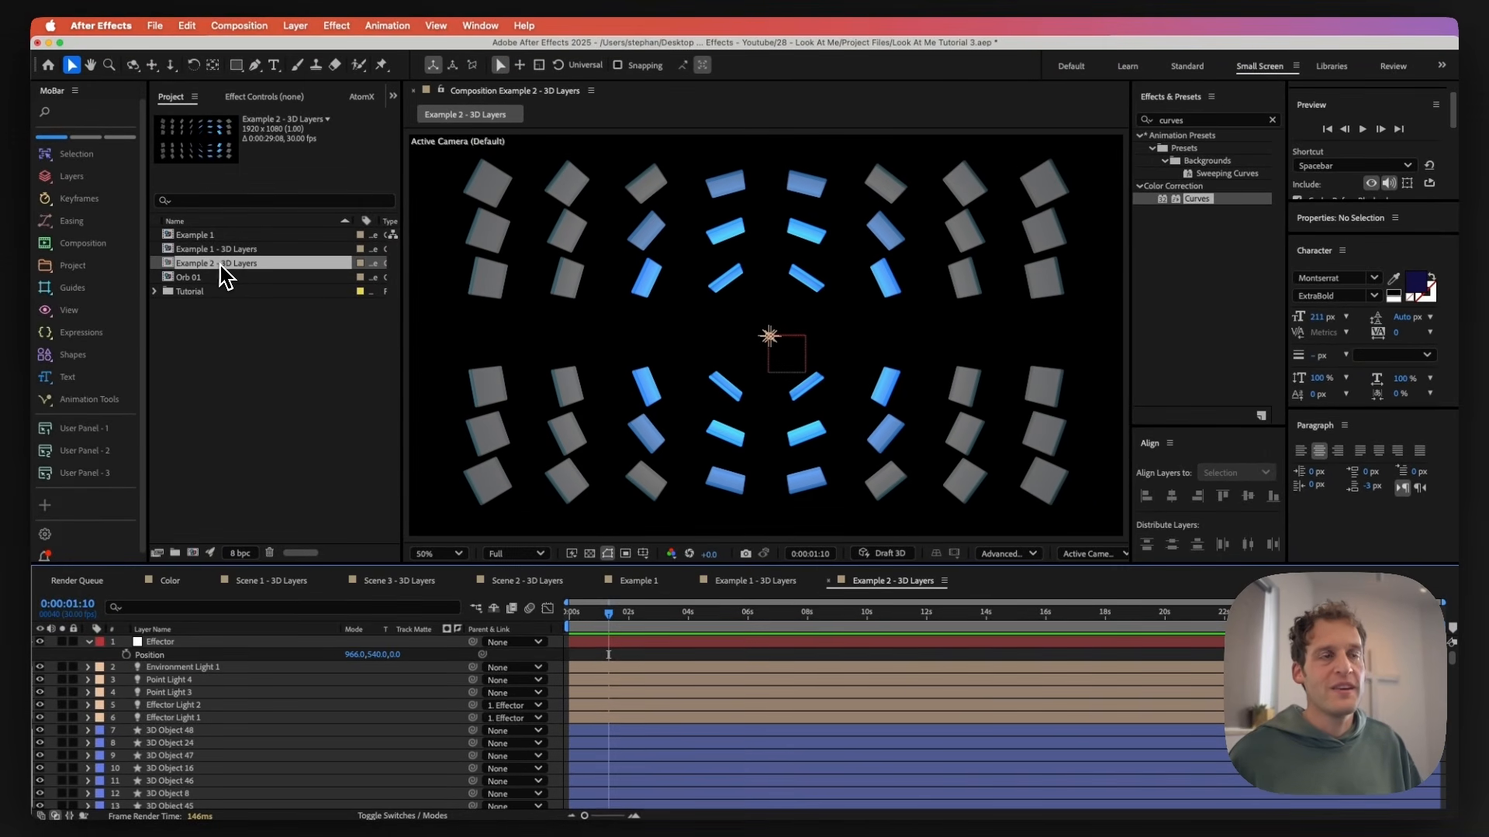
{"action": "left_click", "coordinate": [637, 582]}
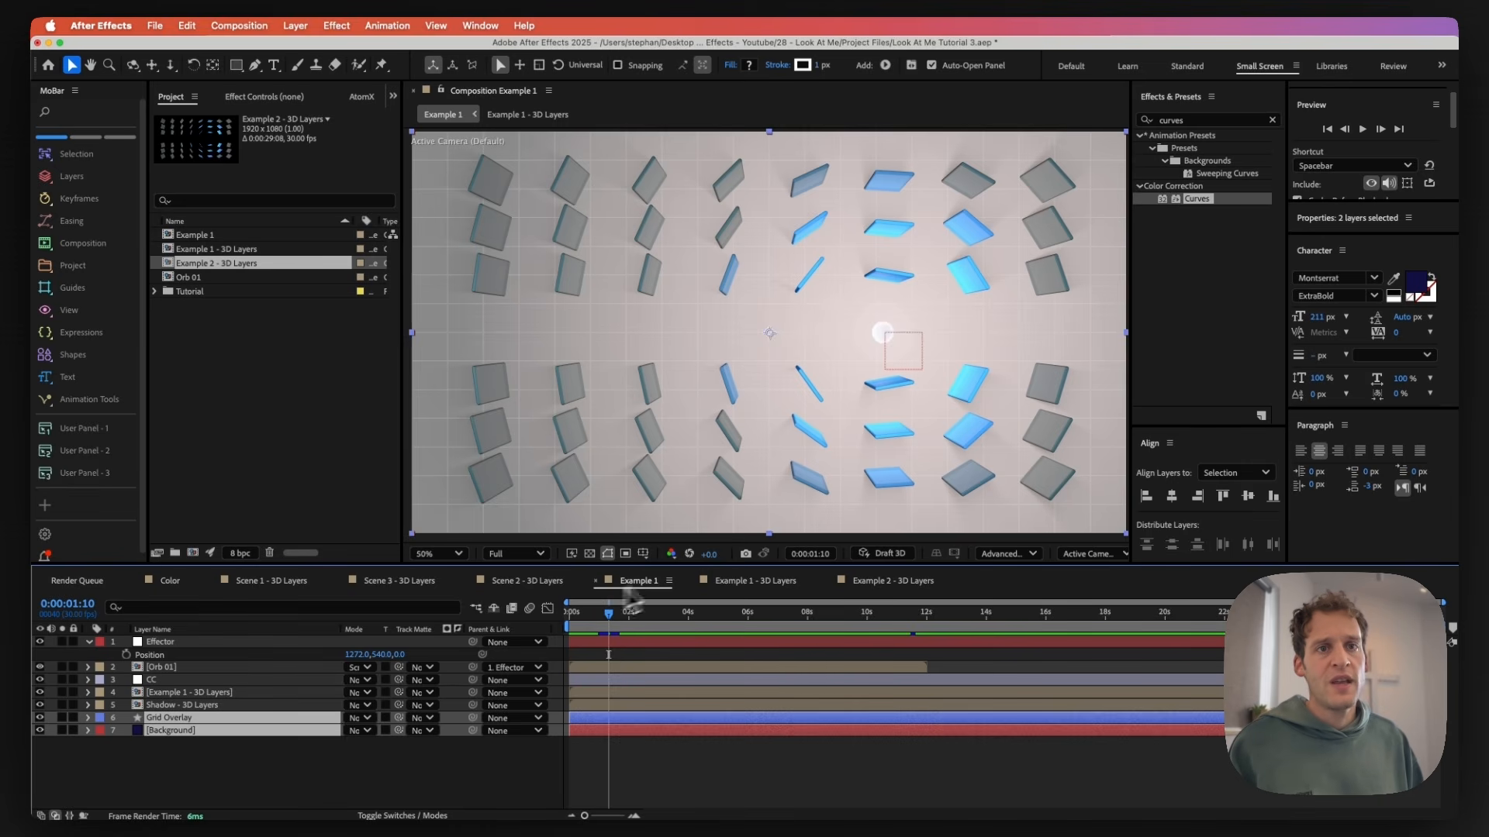
{"action": "left_click", "coordinate": [251, 745]}
{"action": "left_click_drag", "start_coordinate": [246, 748], "coordinate": [209, 721]}
{"action": "key", "text": "super+c"}
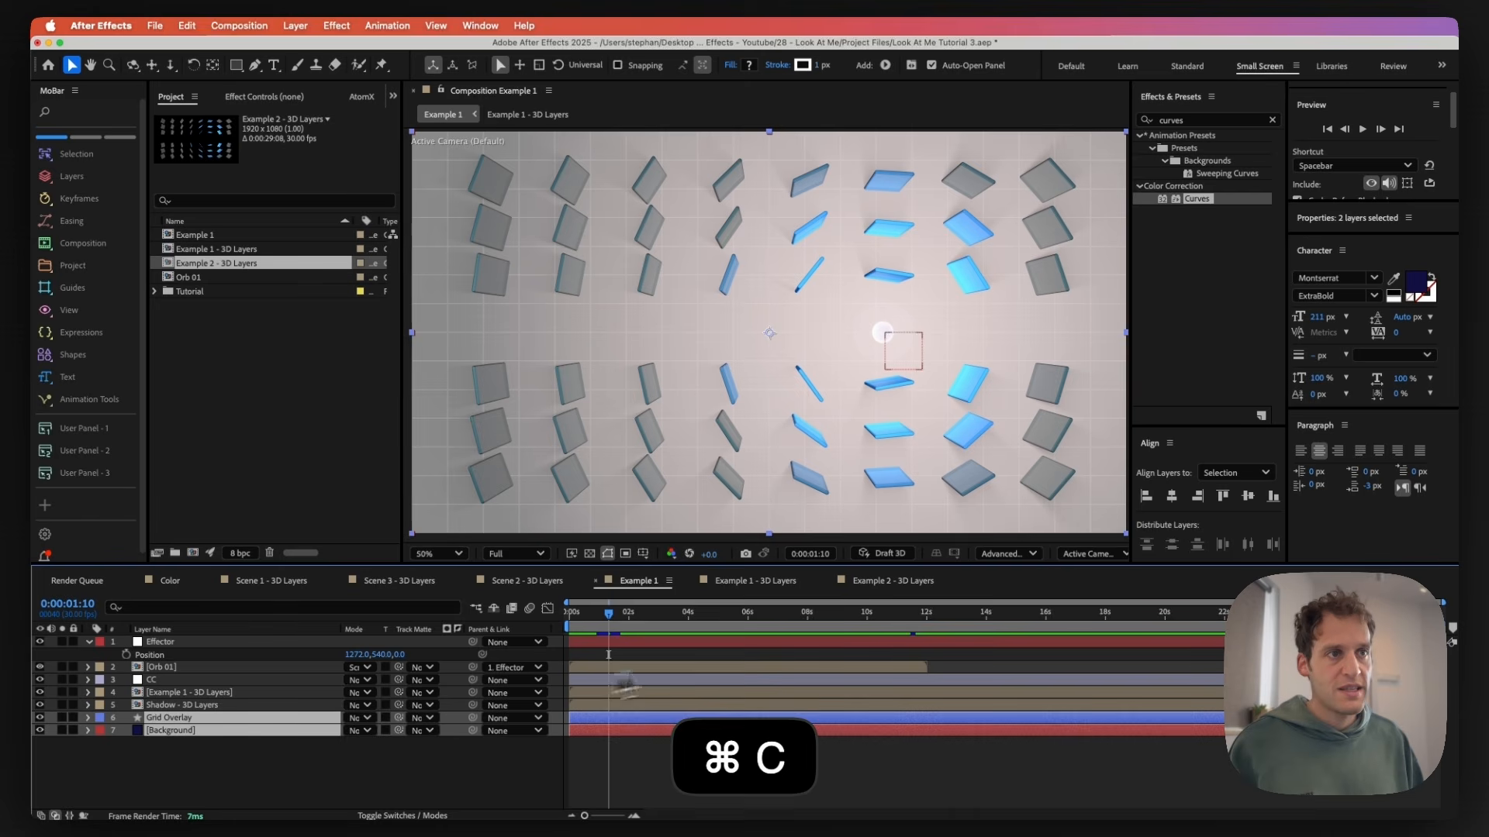
{"action": "left_click", "coordinate": [856, 583]}
{"action": "key", "text": "super+v"}
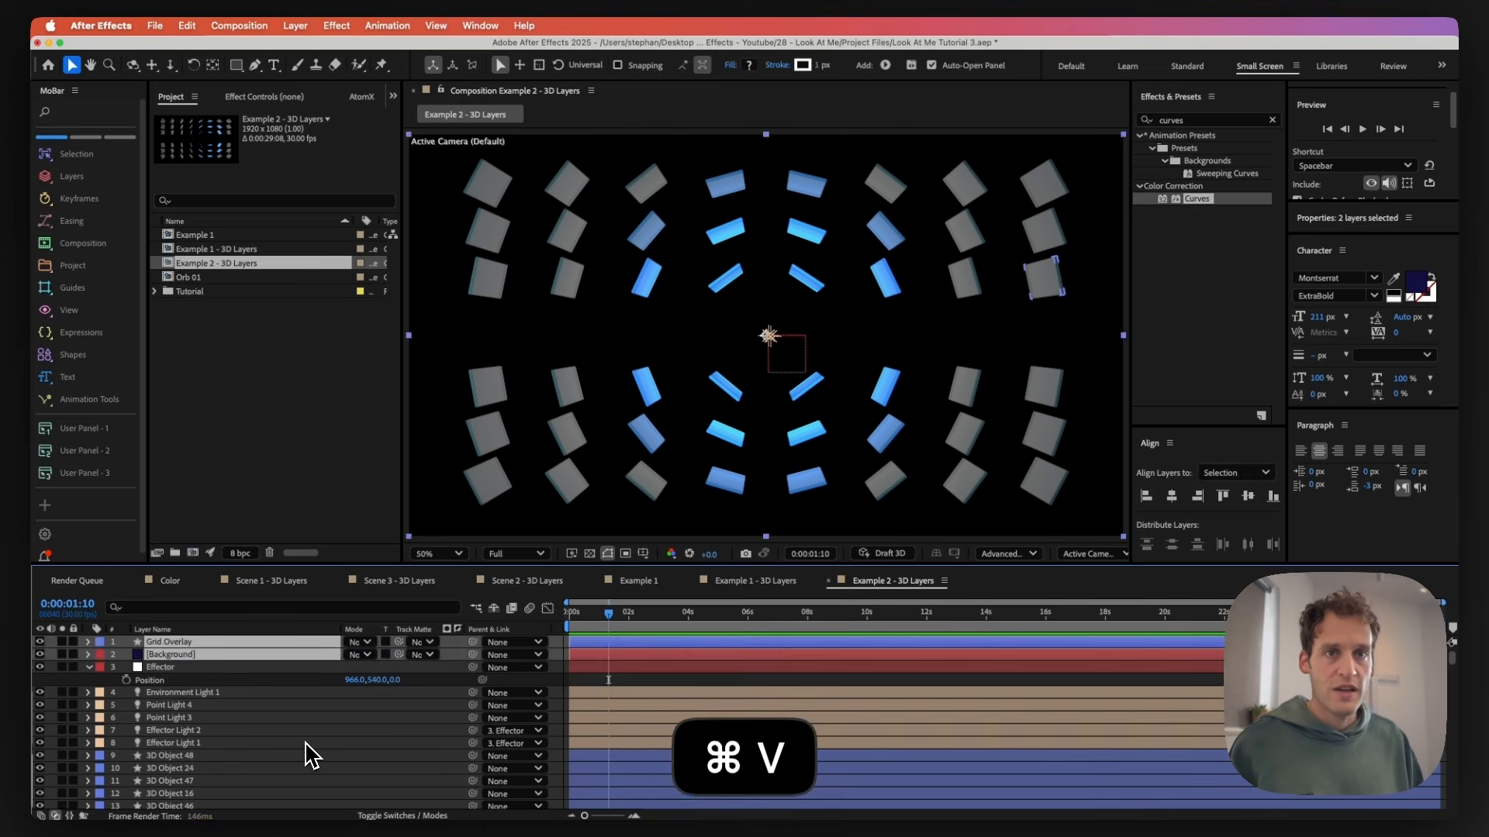
{"action": "left_click_drag", "start_coordinate": [235, 659], "coordinate": [266, 787]}
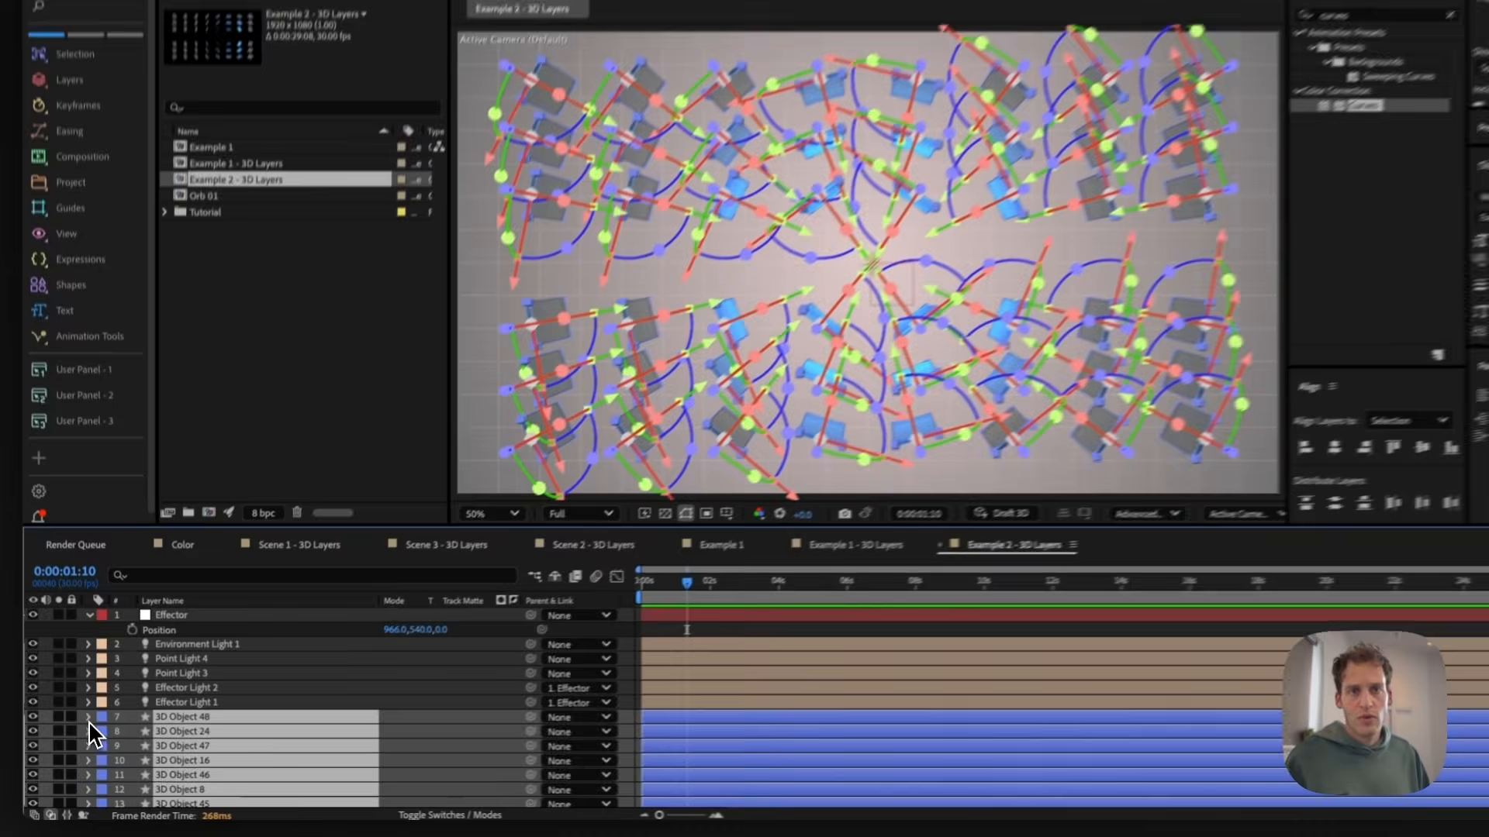
- Select the rectangle path Size property of 3D Object 48 with its matches on all layers and set the height to 100
{"action": "left_click", "coordinate": [87, 730]}
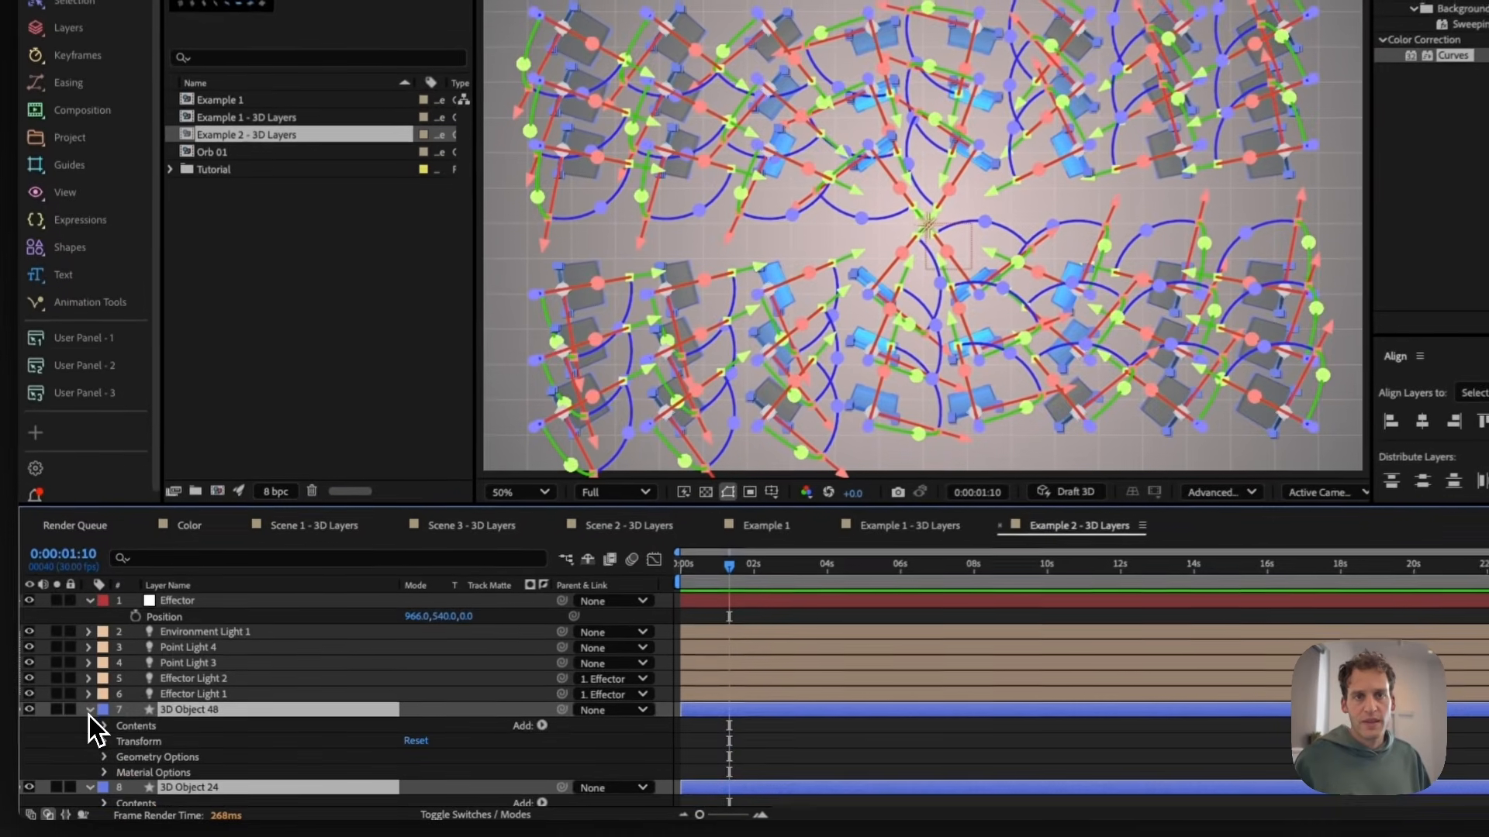
{"action": "left_click", "coordinate": [117, 744]}
{"action": "left_click", "coordinate": [109, 729]}
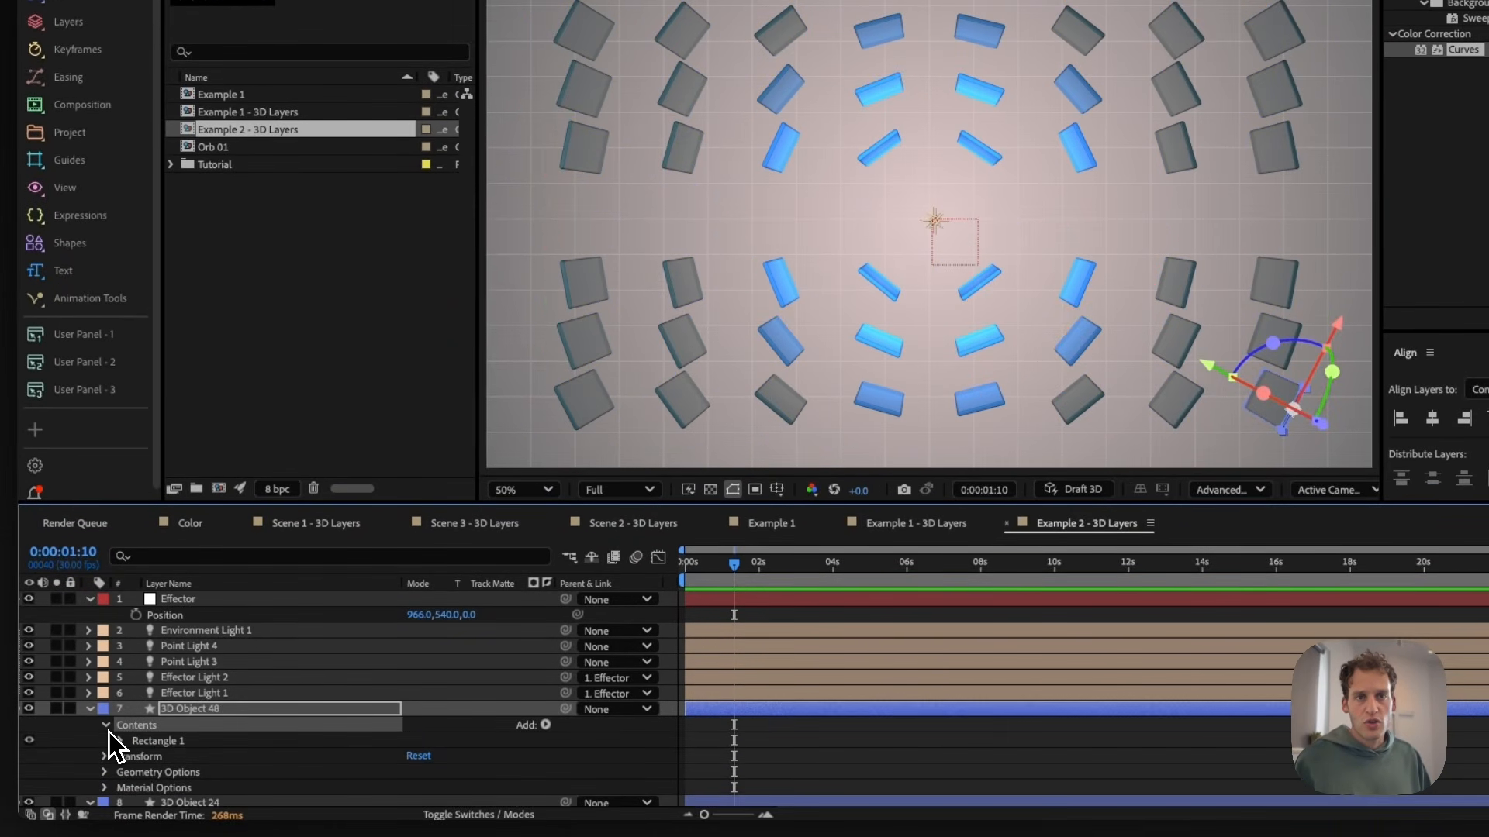
{"action": "left_click", "coordinate": [119, 740]}
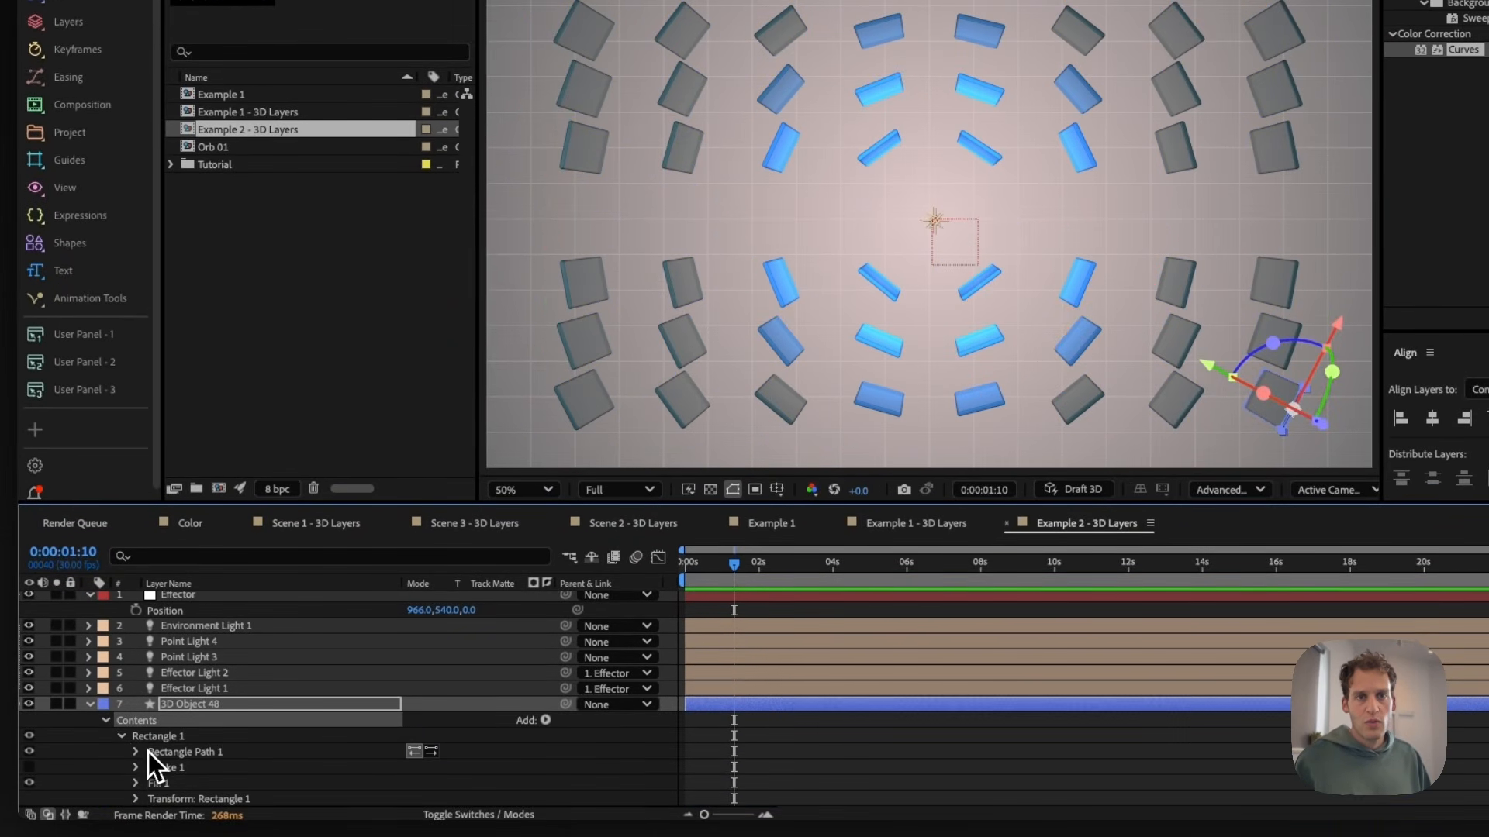
{"action": "scroll", "coordinate": [155, 756], "scroll_direction": "down", "scroll_amount": 2}
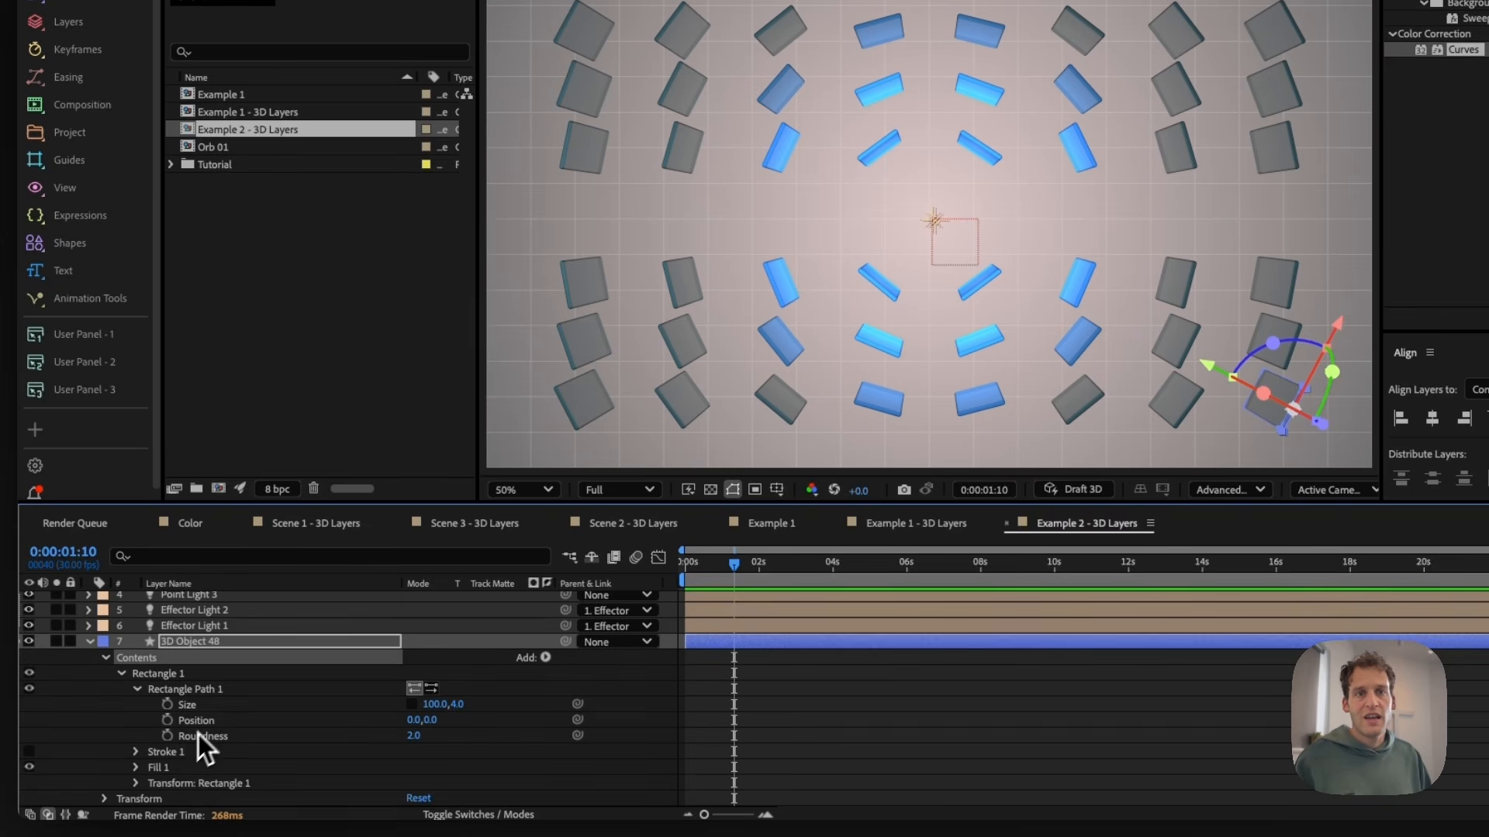
{"action": "left_click", "coordinate": [197, 707]}
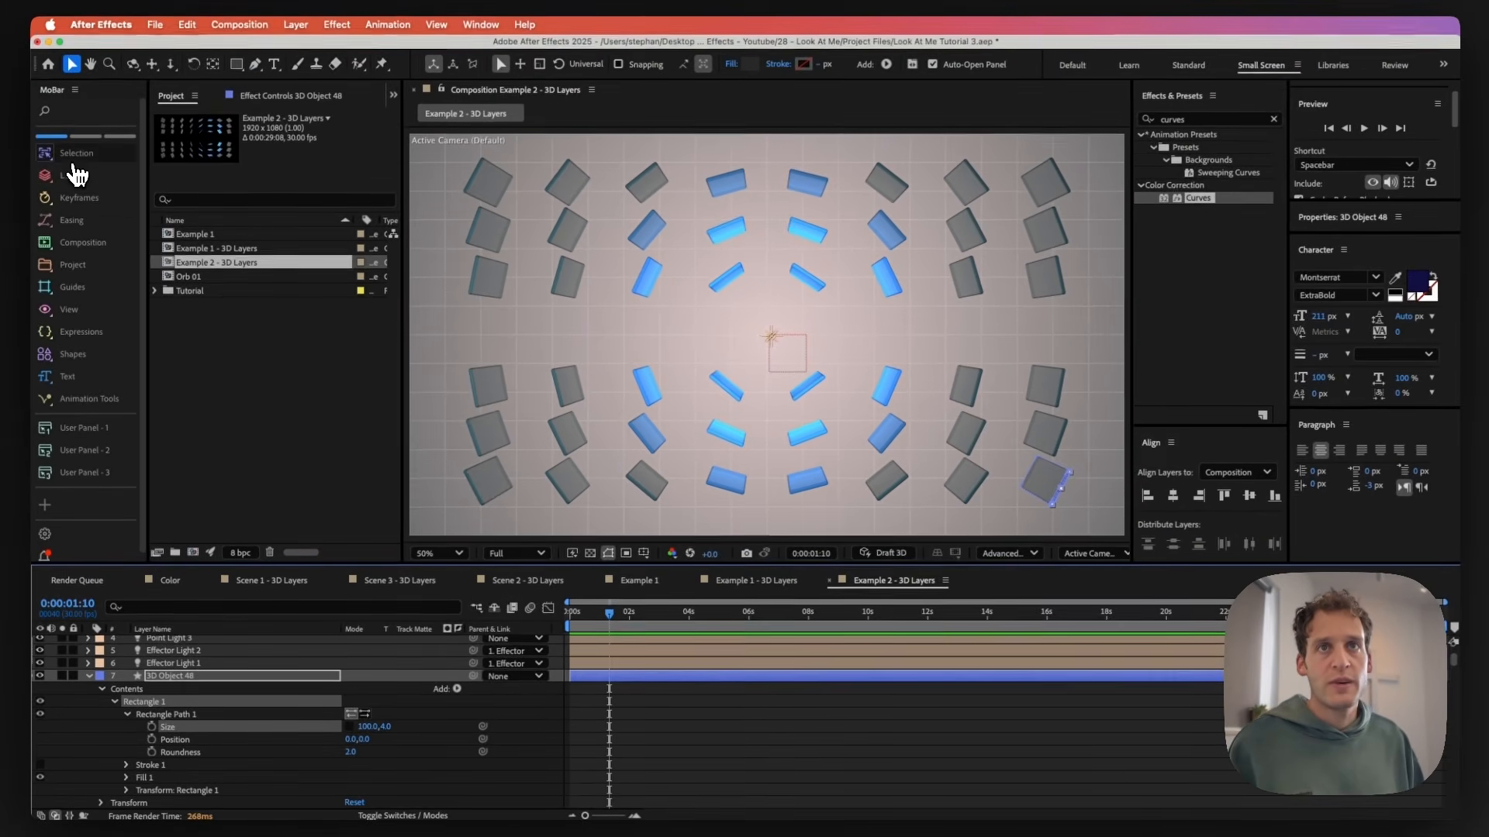
{"action": "left_click", "coordinate": [75, 159]}
{"action": "left_click", "coordinate": [141, 215]}
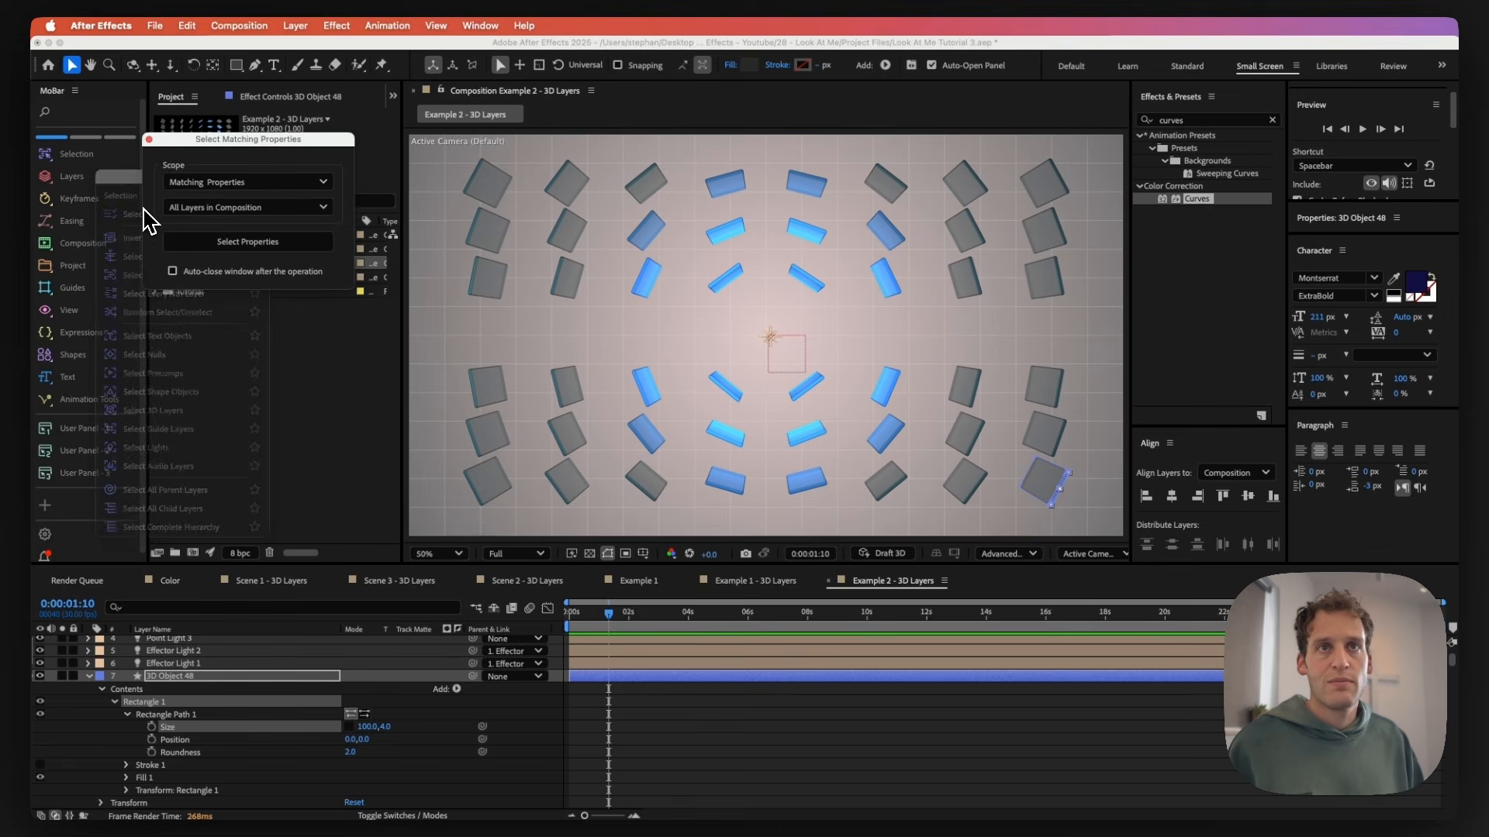
{"action": "left_click", "coordinate": [263, 243]}
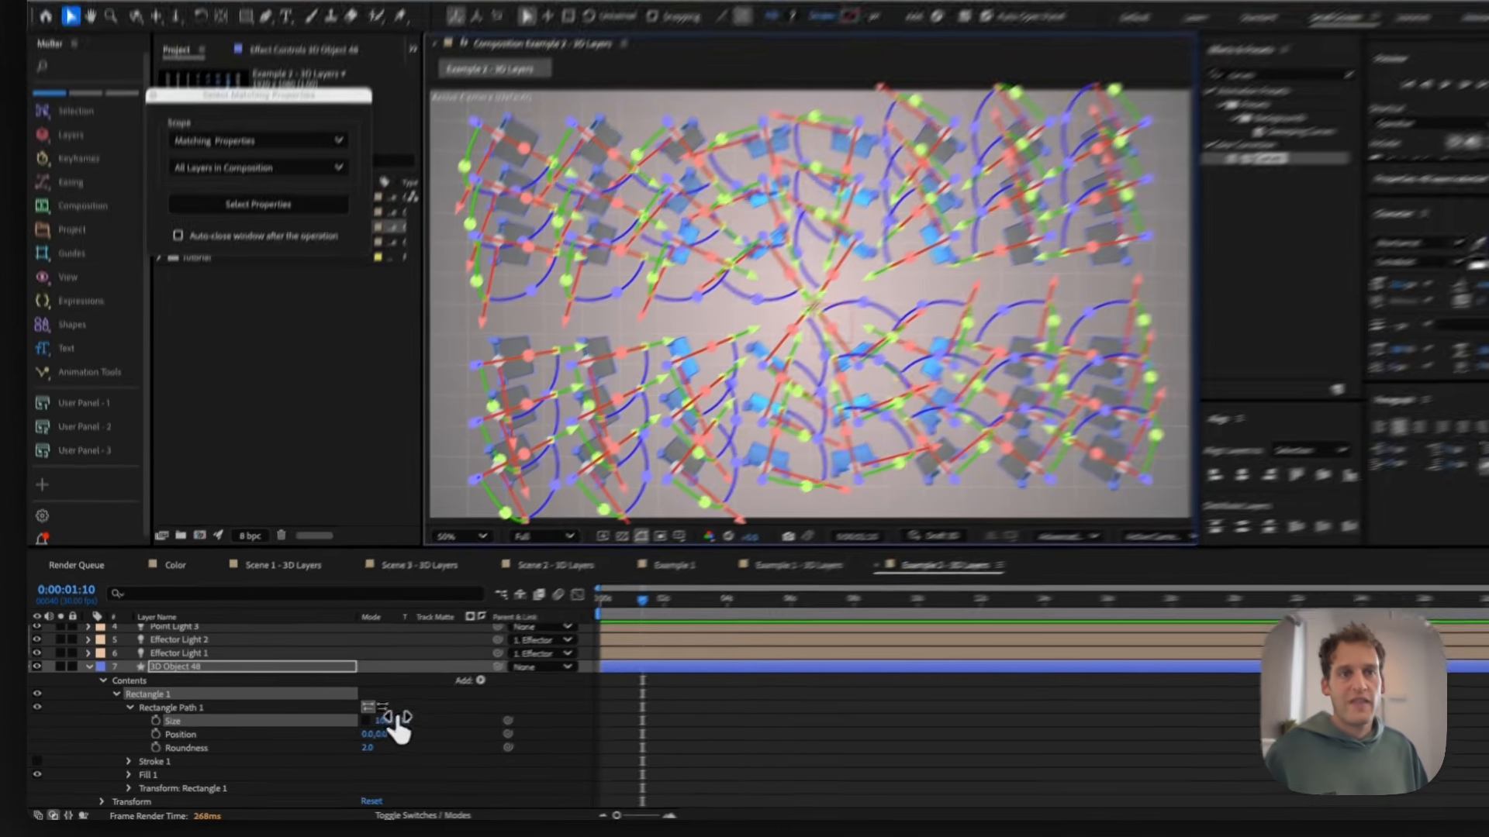
{"action": "left_click", "coordinate": [399, 723]}
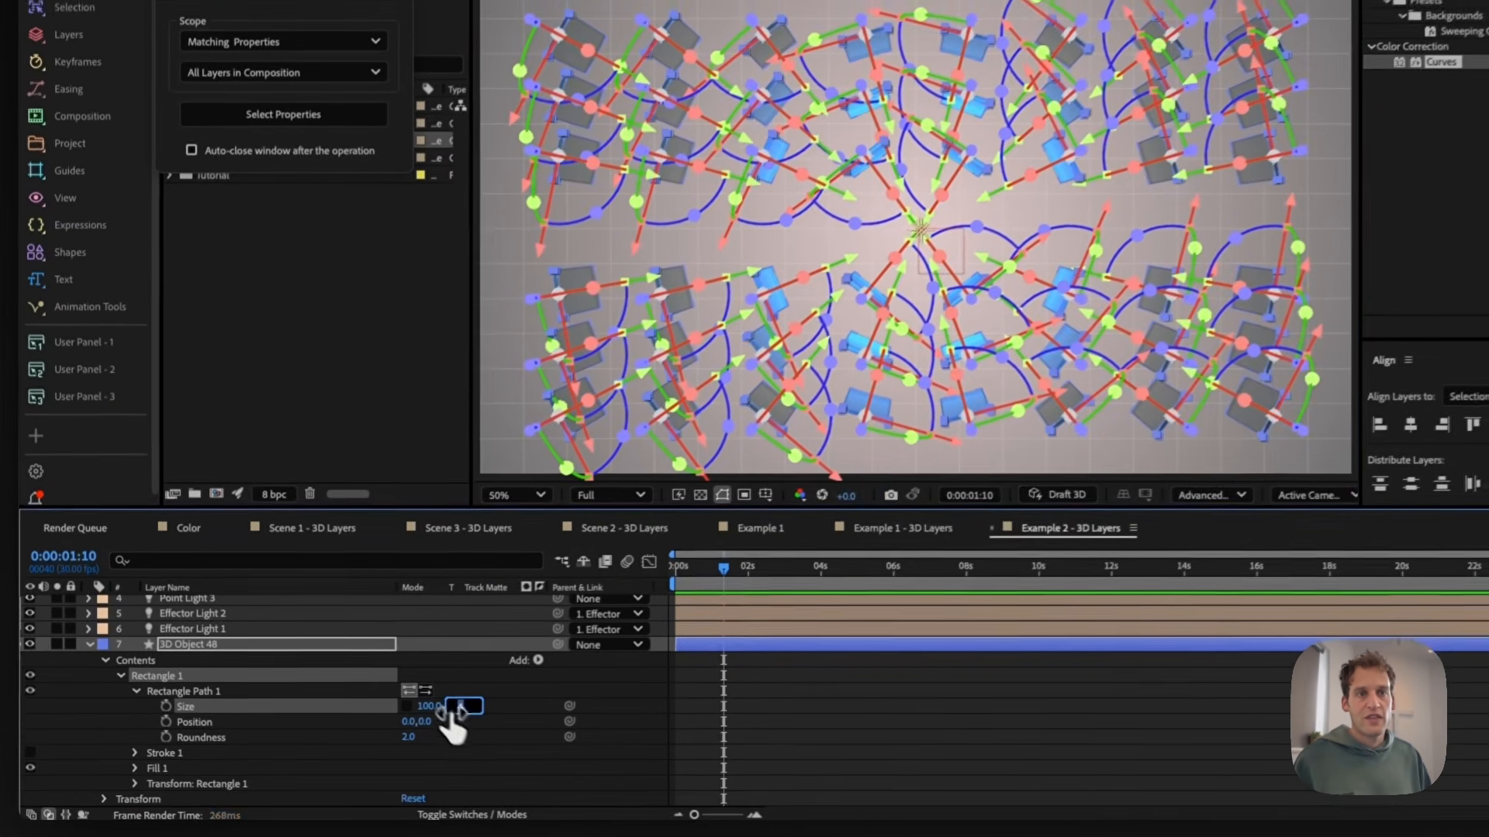
{"action": "type", "text": "10"}
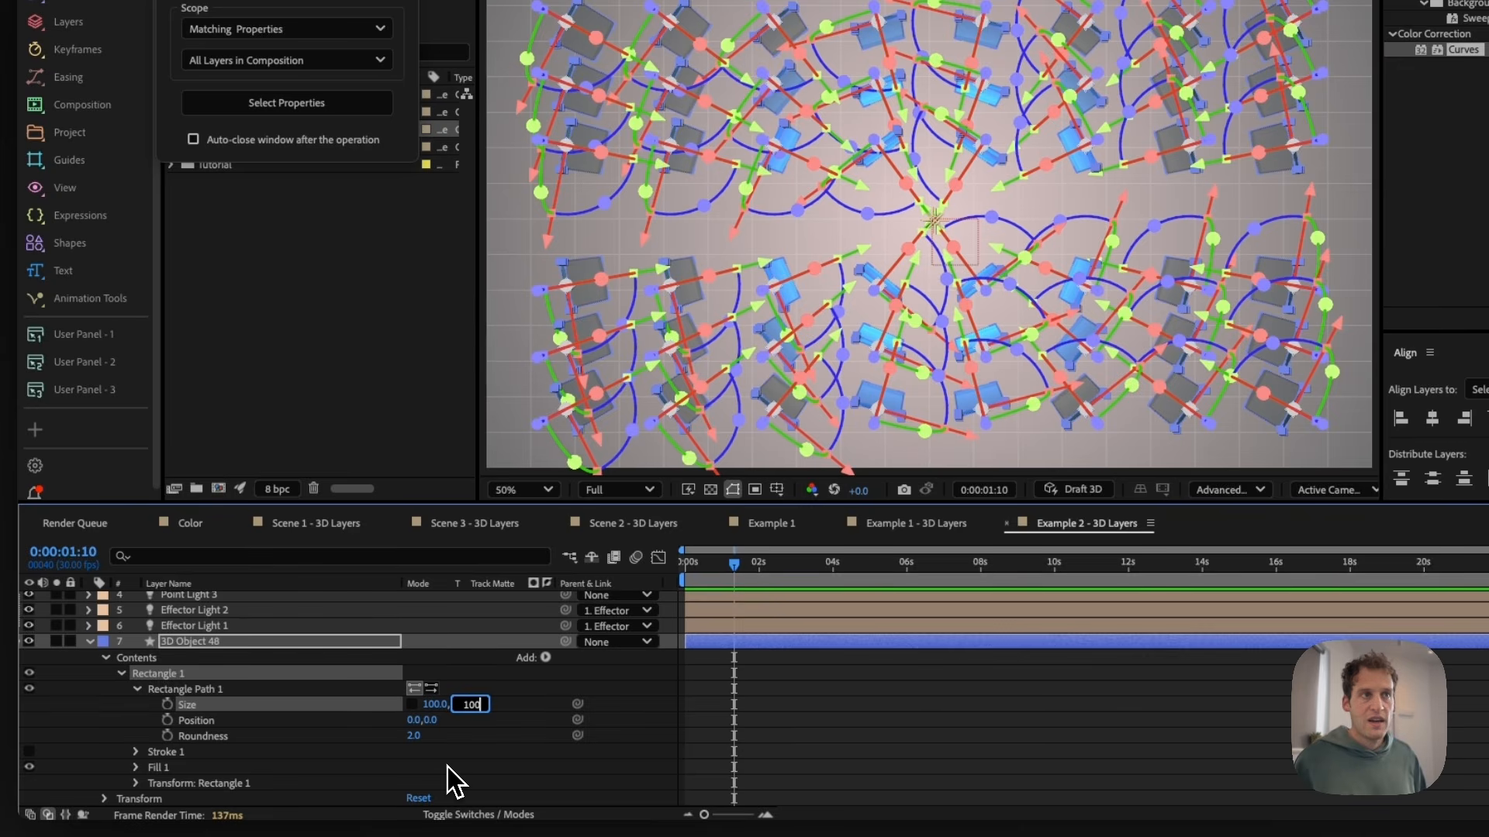
{"action": "type", "text": "0"}
{"action": "key", "text": "Return"}
- Select the rectangle path Roundness property of 3D Object 48 with its matches on all layers and set it to 100
{"action": "left_click", "coordinate": [252, 738]}
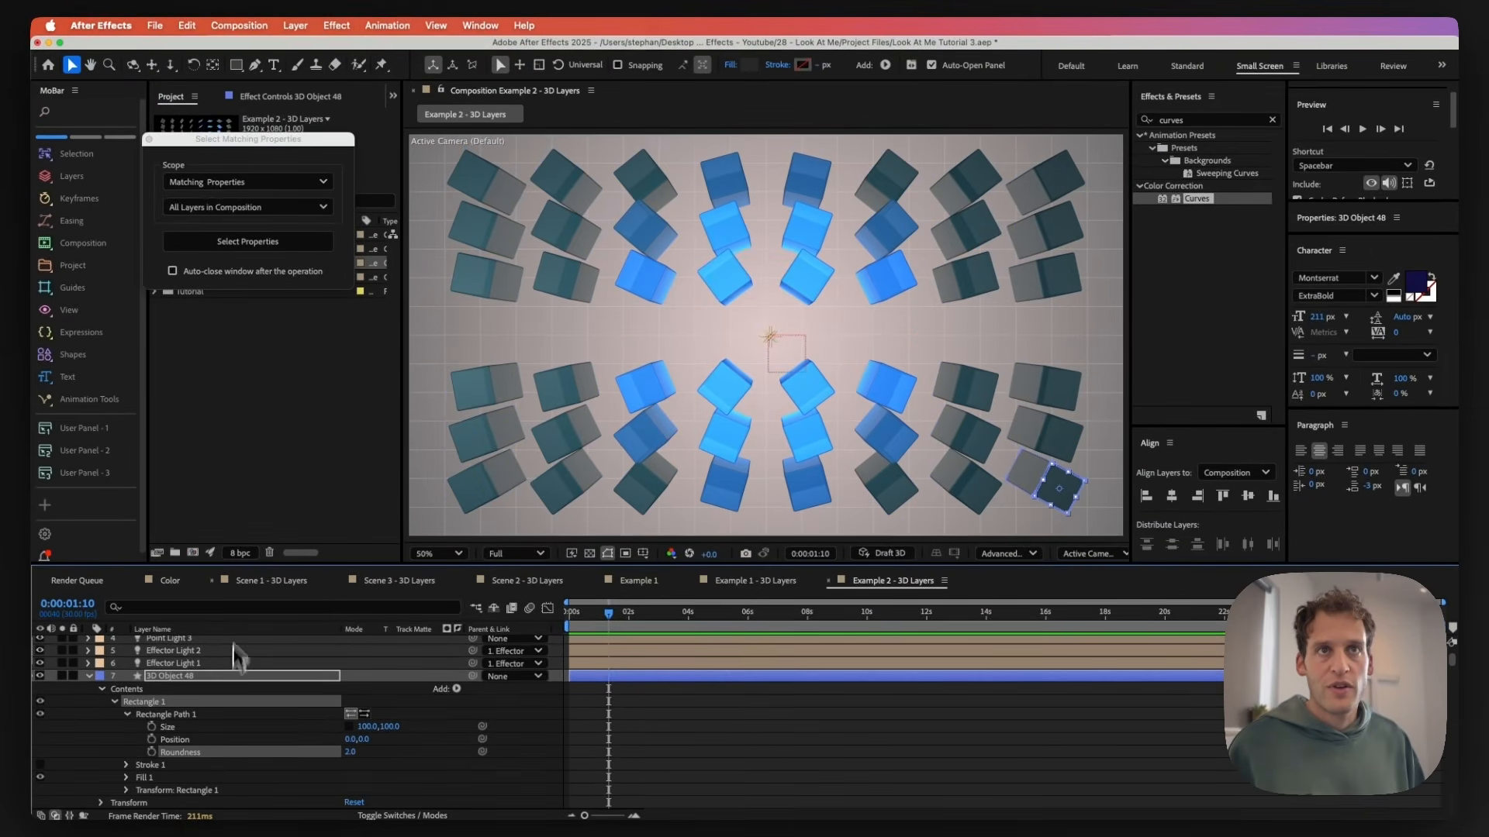
{"action": "left_click", "coordinate": [250, 242]}
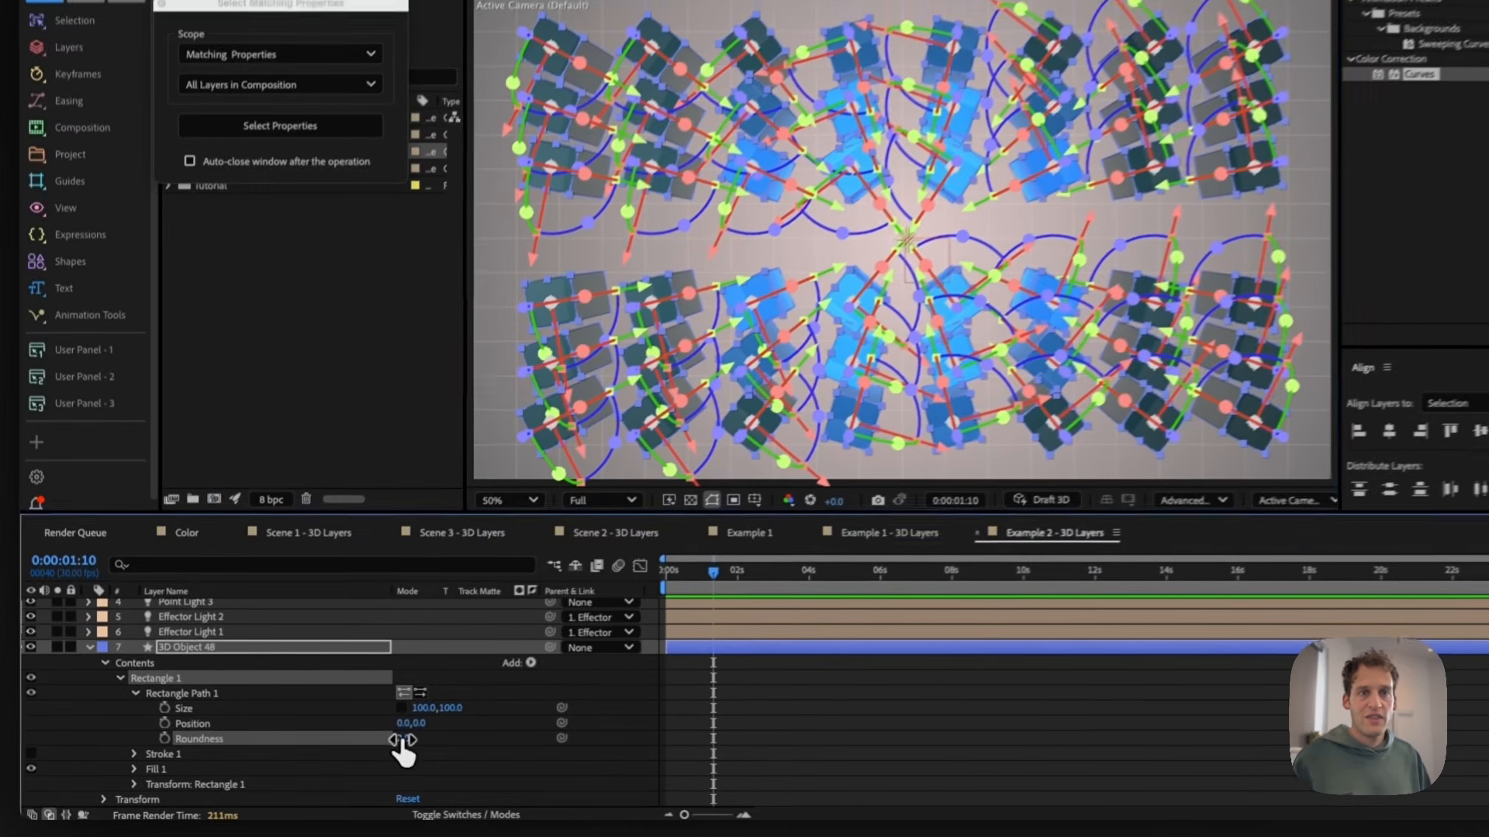
{"action": "left_click", "coordinate": [347, 753]}
{"action": "type", "text": "100"}
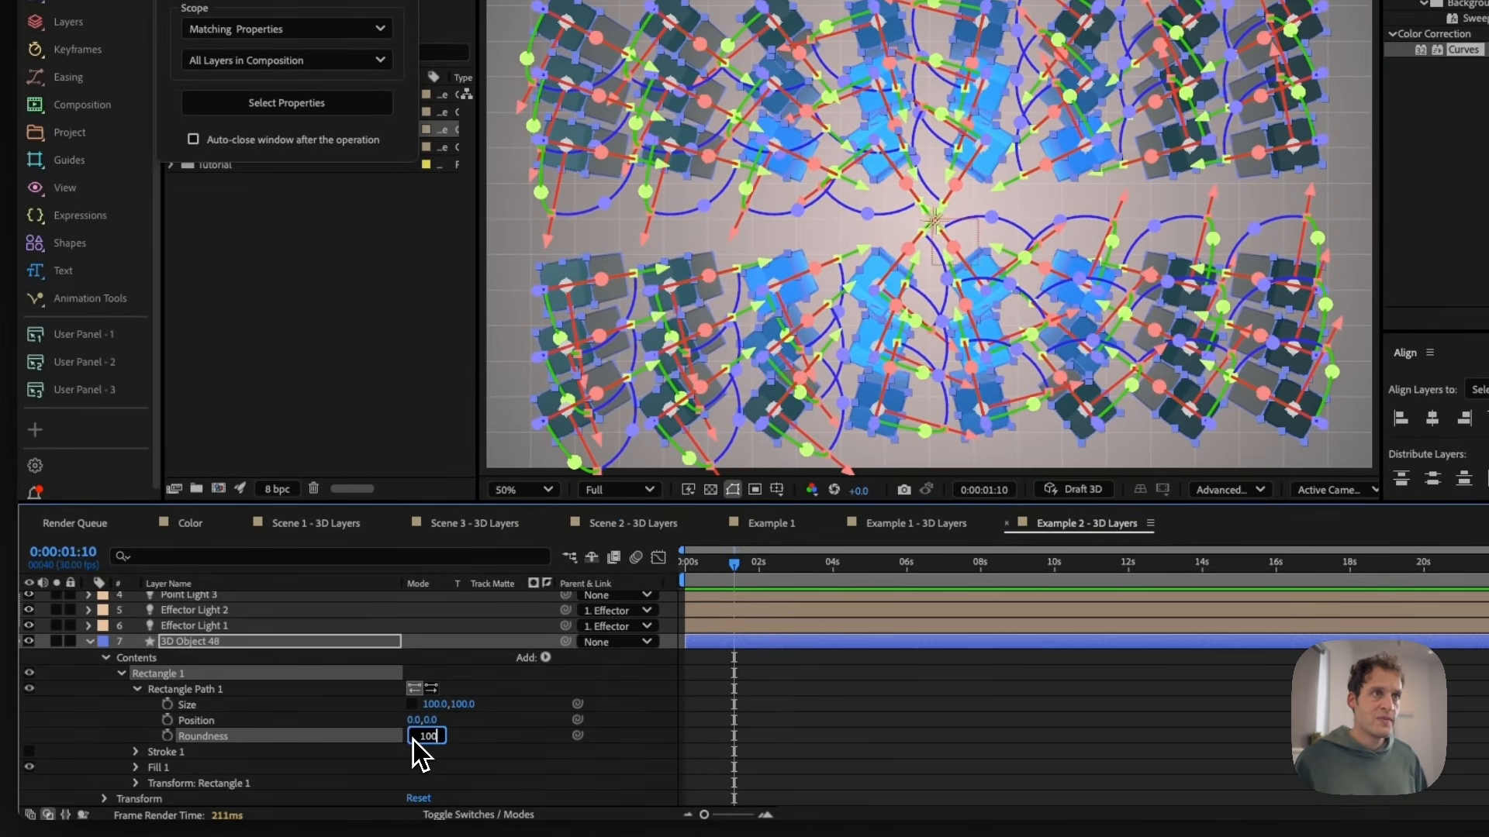
{"action": "key", "text": "Return"}
{"action": "left_click", "coordinate": [512, 714]}
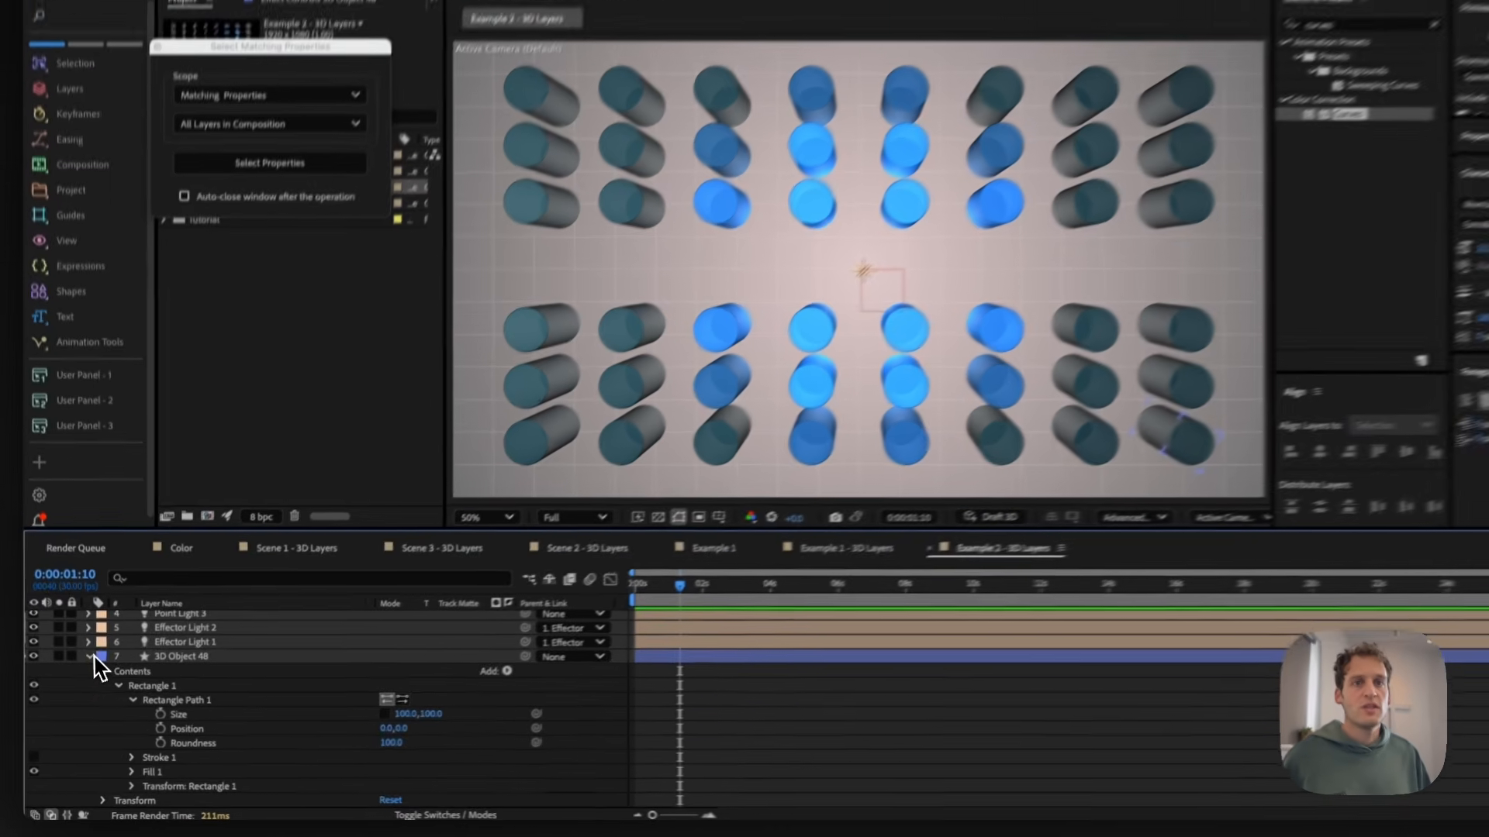
- Select all layers from 3D Object 48 through 3D Object 1 and set their Extrusion Depth to 4
{"action": "left_click", "coordinate": [89, 677]}
{"action": "left_click", "coordinate": [171, 676]}
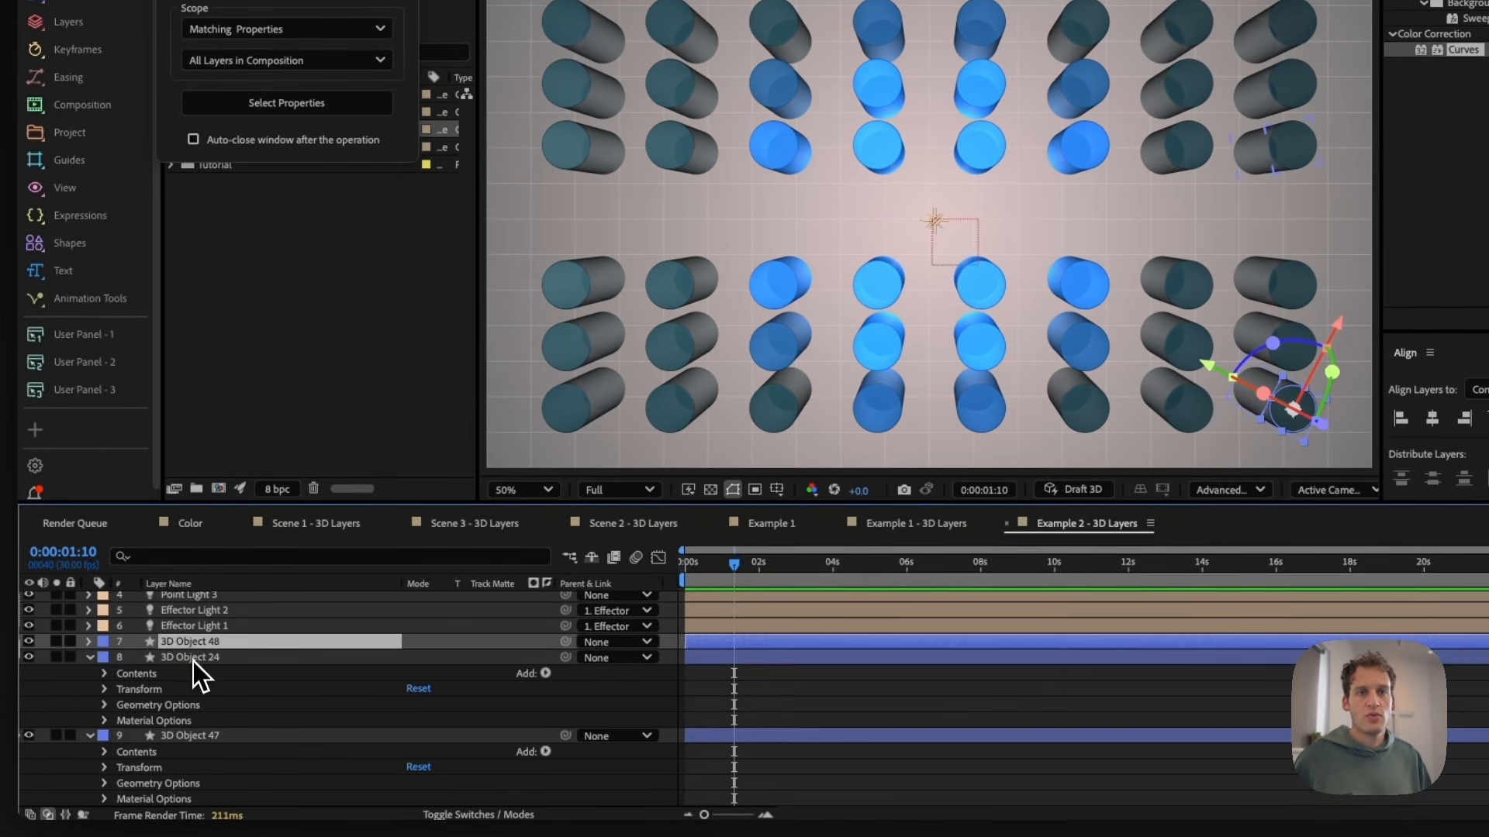
{"action": "scroll", "coordinate": [193, 662], "scroll_direction": "down", "scroll_amount": 20}
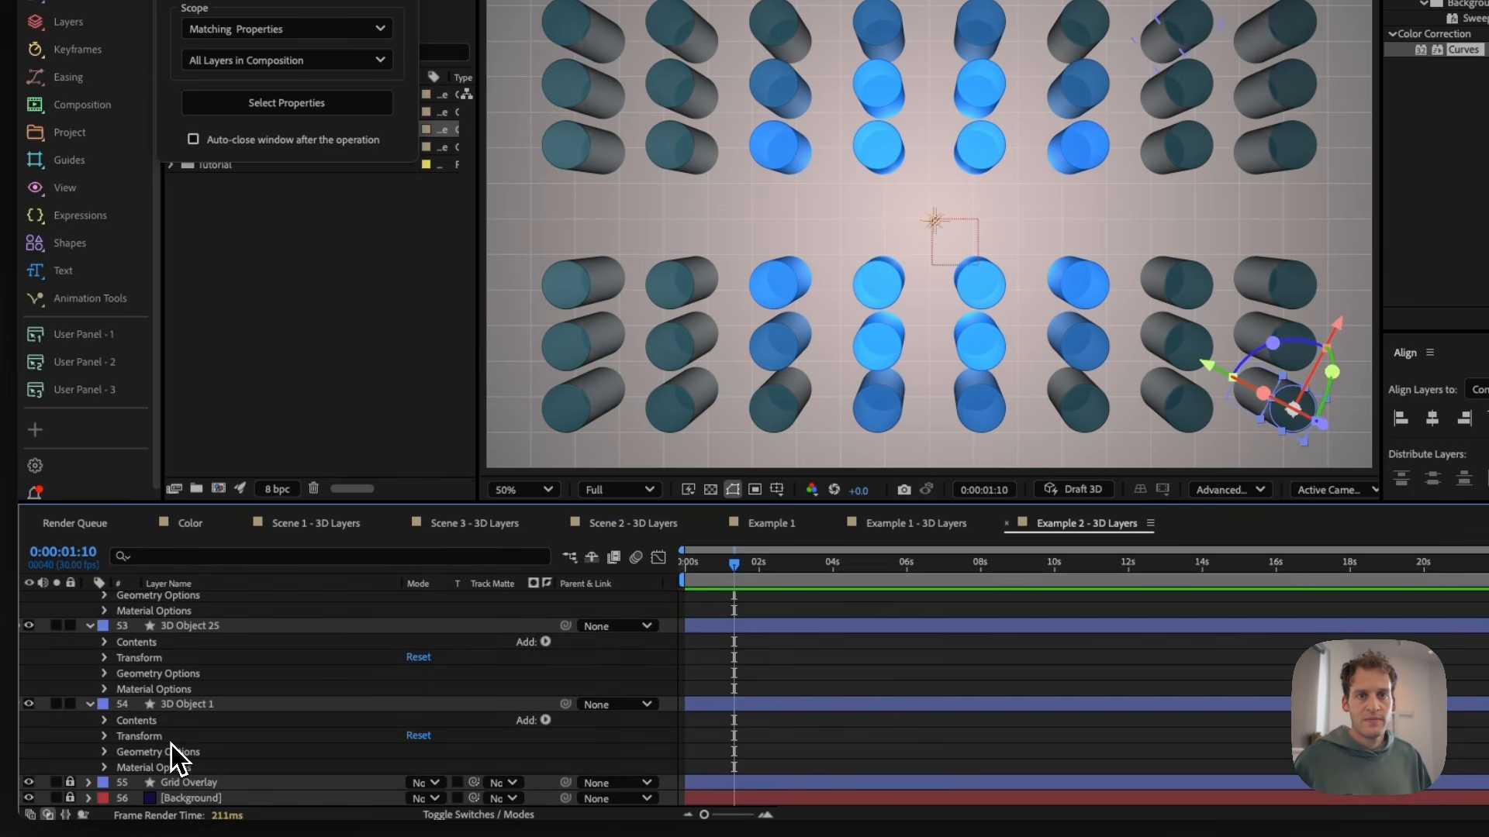
{"action": "left_click", "coordinate": [174, 704], "text": "shift"}
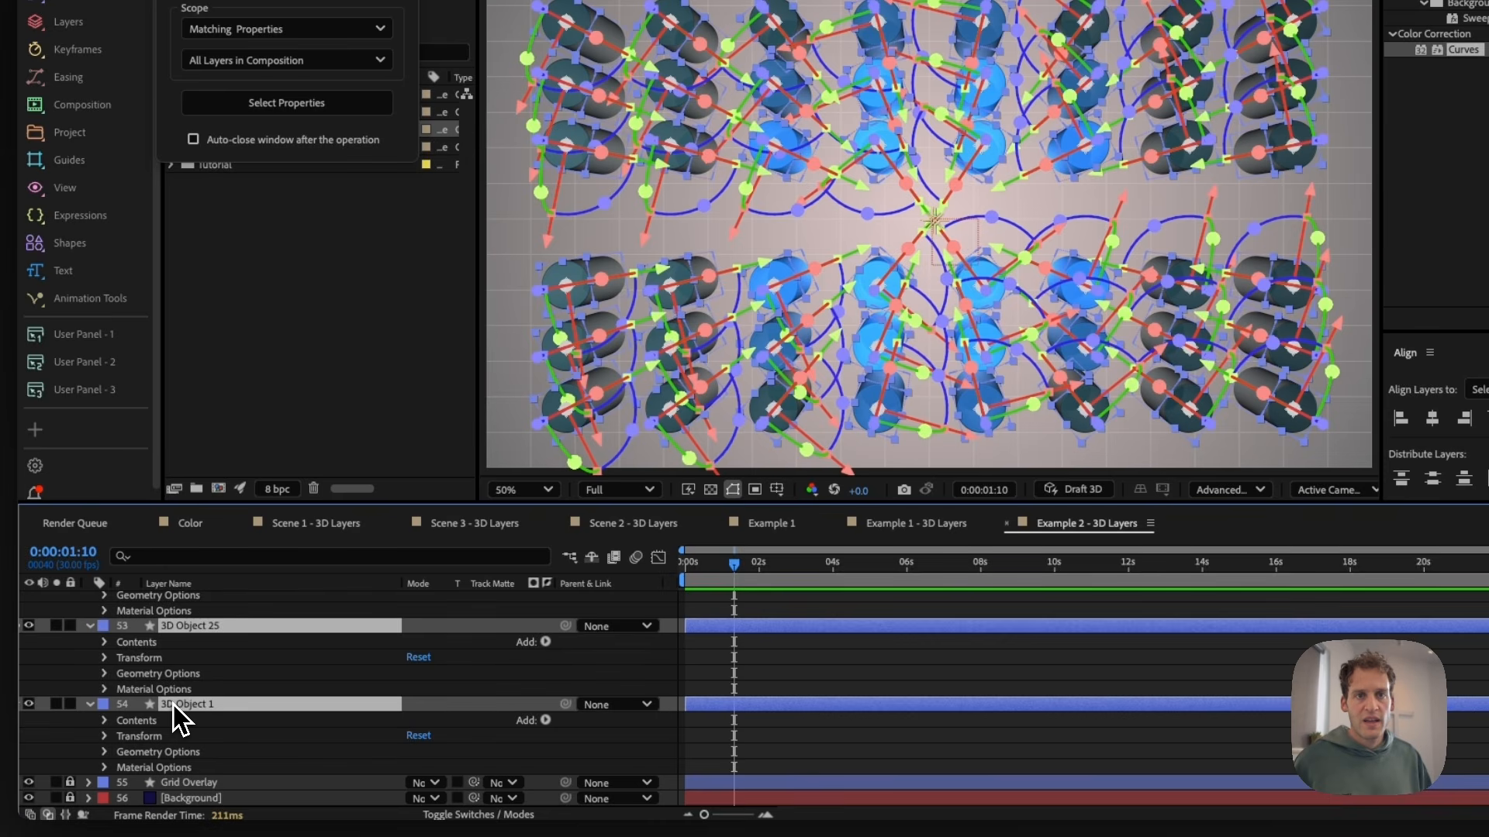
{"action": "left_click", "coordinate": [104, 752]}
{"action": "scroll", "coordinate": [235, 745], "scroll_direction": "down", "scroll_amount": 2}
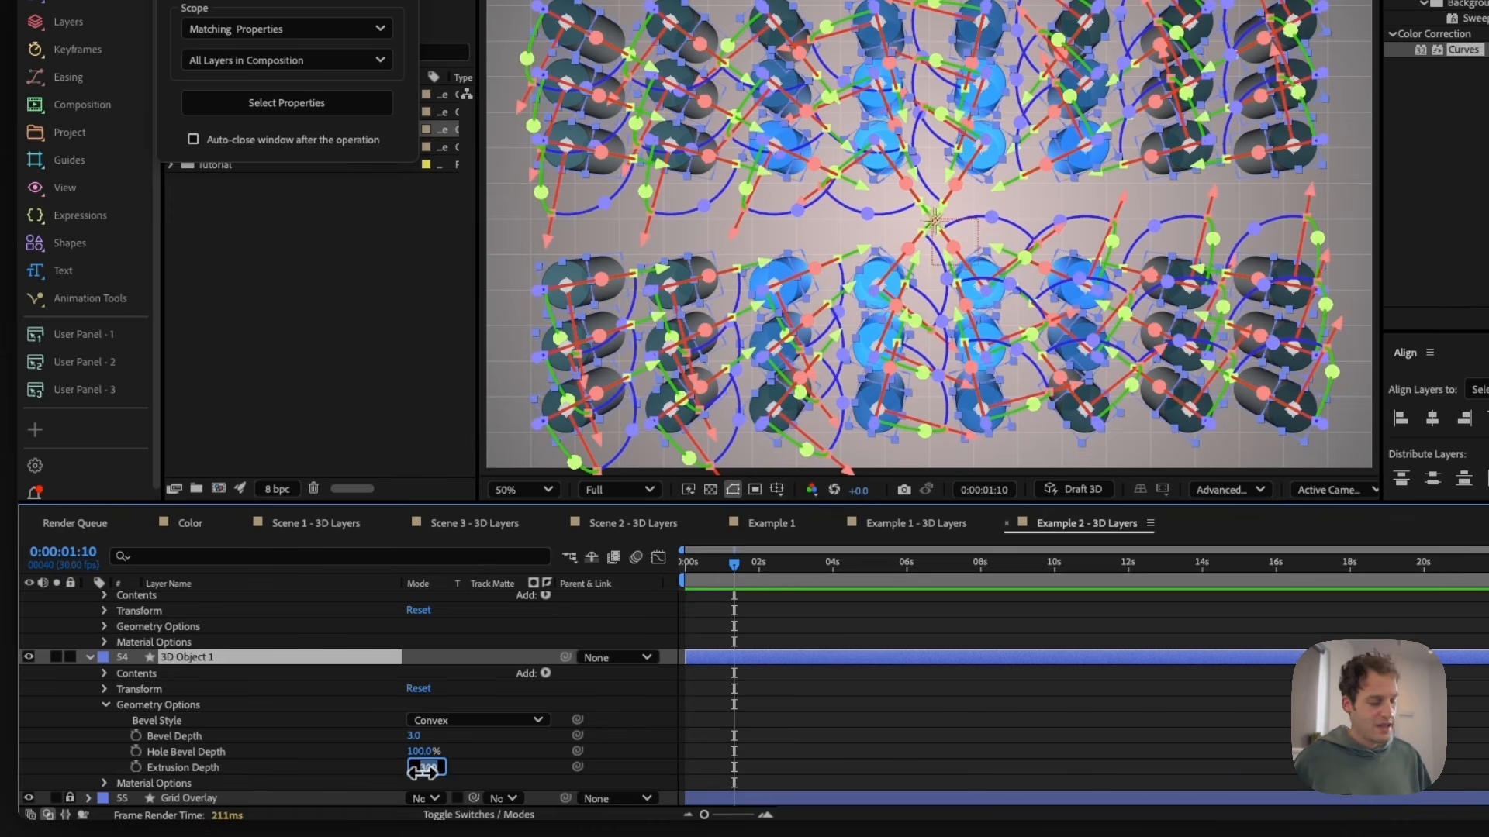
{"action": "key", "text": "Return"}
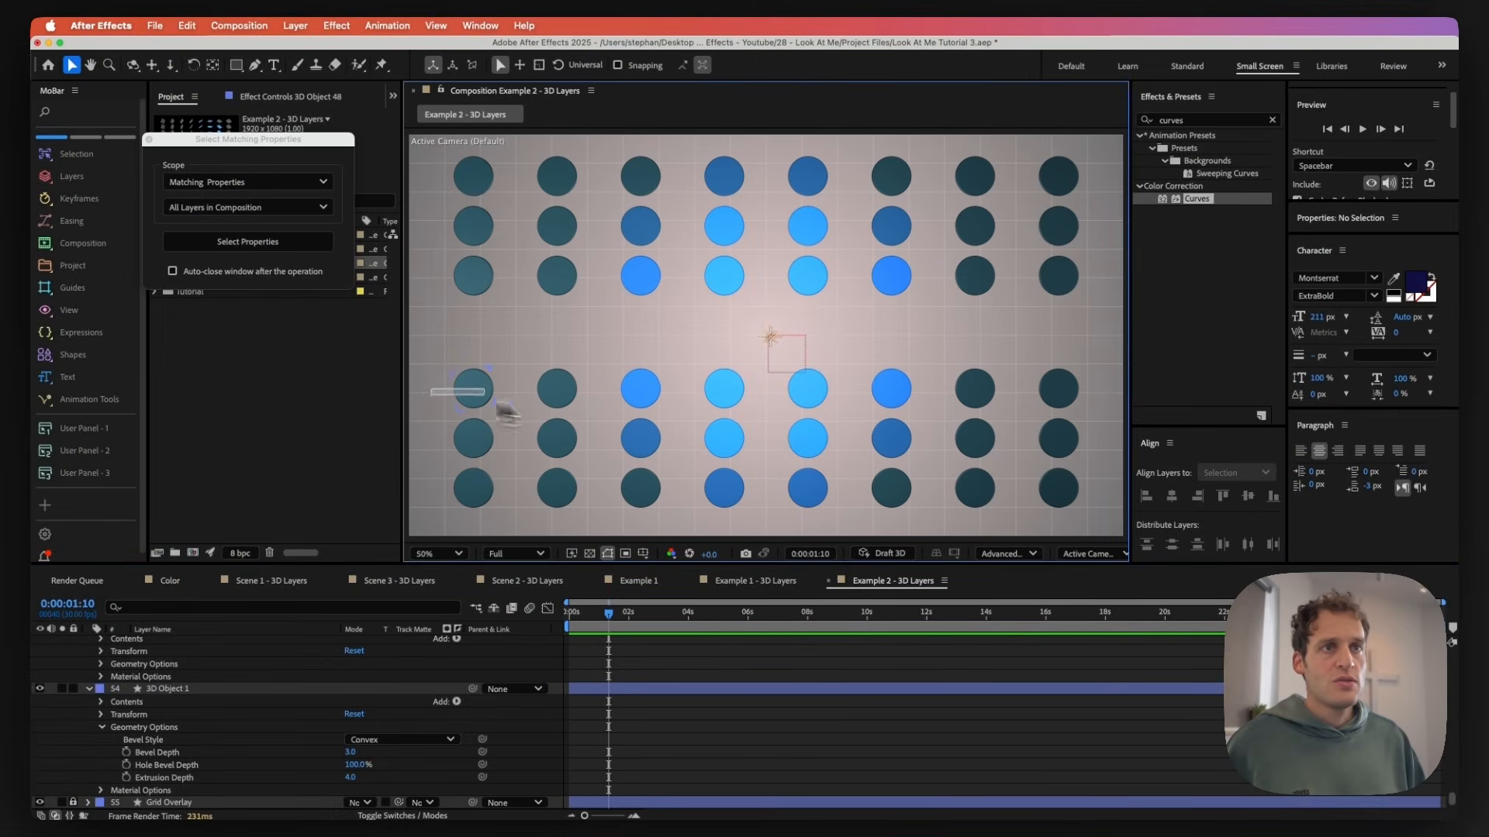
- Move the second, third and fifth rows of circles vertically to even out the row spacing across the grid
{"action": "left_click_drag", "start_coordinate": [431, 374], "coordinate": [1073, 312]}
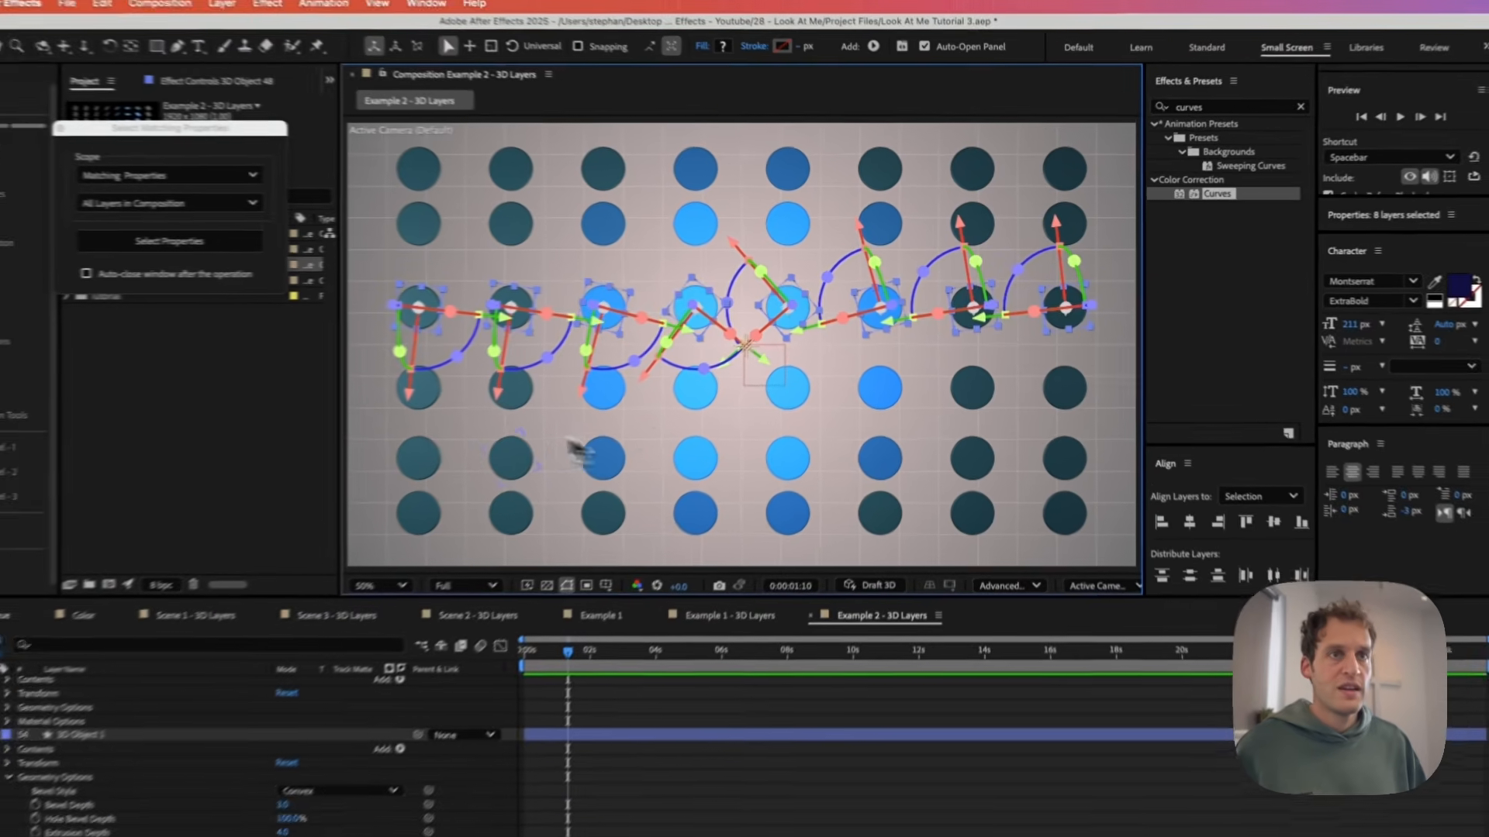
{"action": "left_click_drag", "start_coordinate": [313, 456], "coordinate": [1049, 437]}
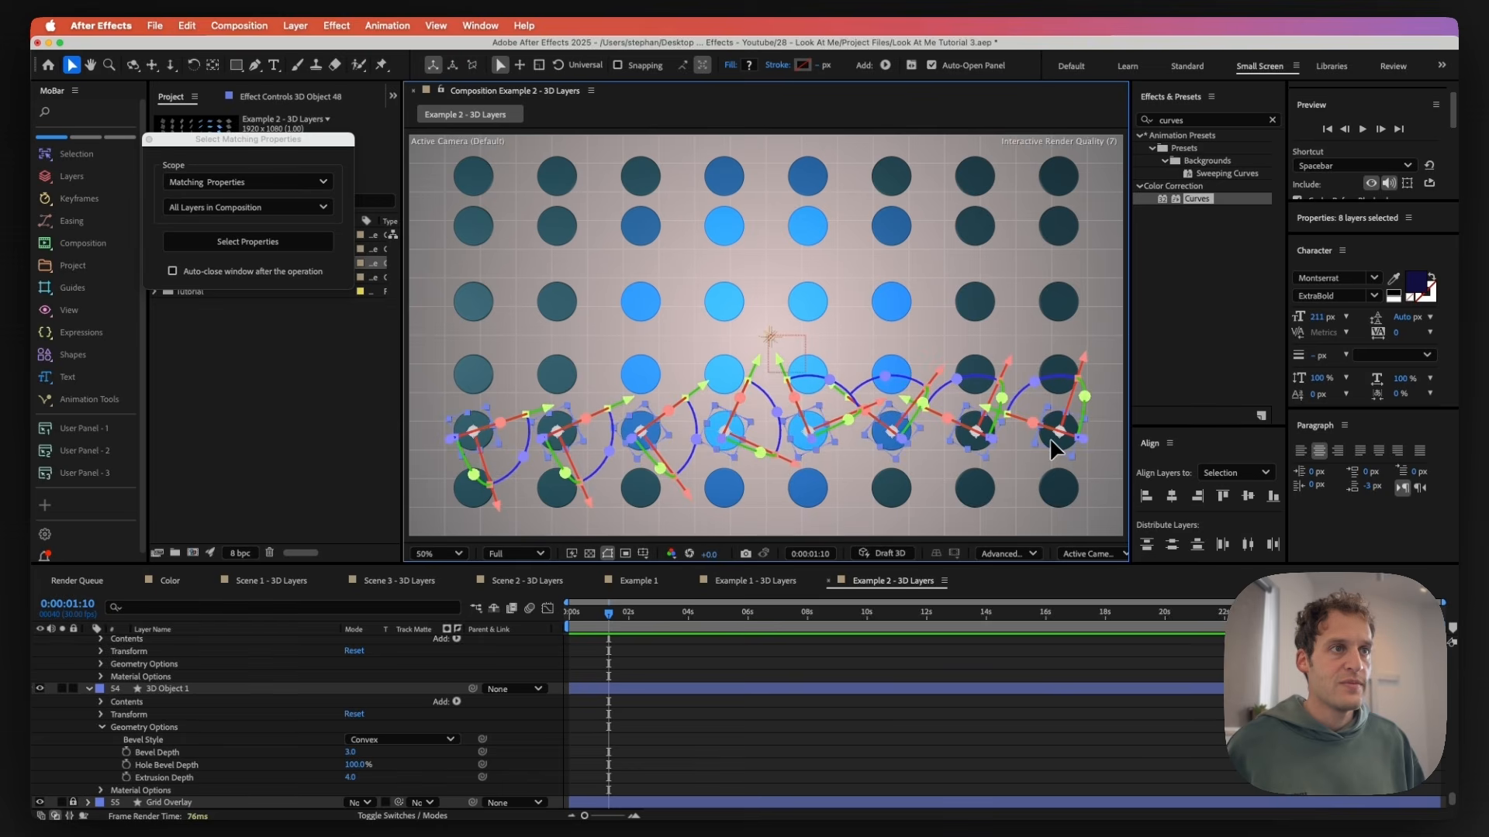
{"action": "left_click_drag", "start_coordinate": [438, 224], "coordinate": [1048, 250]}
{"action": "left_click_drag", "start_coordinate": [427, 311], "coordinate": [1052, 311]}
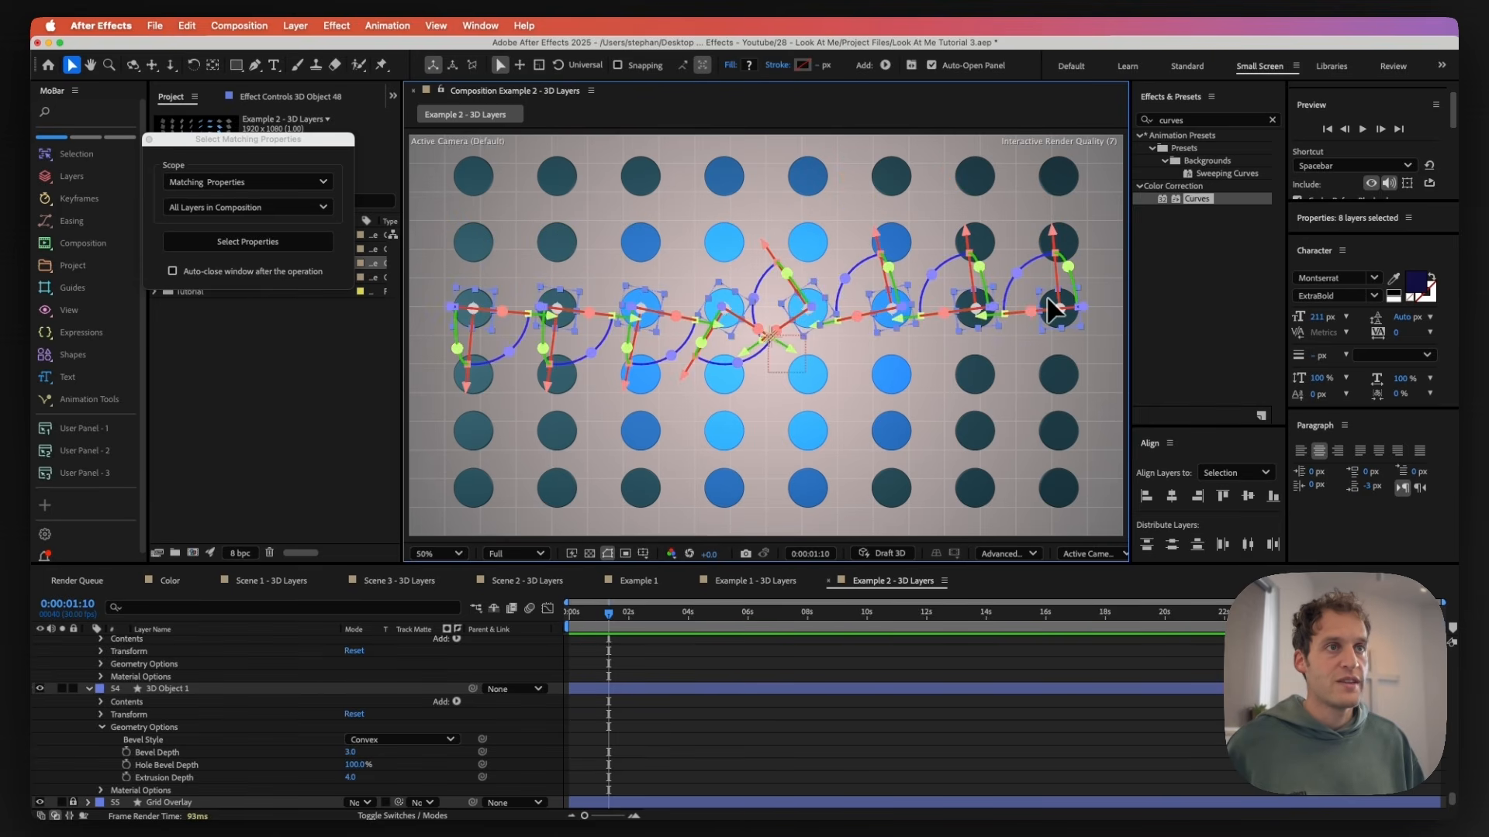
{"action": "left_click", "coordinate": [637, 657]}
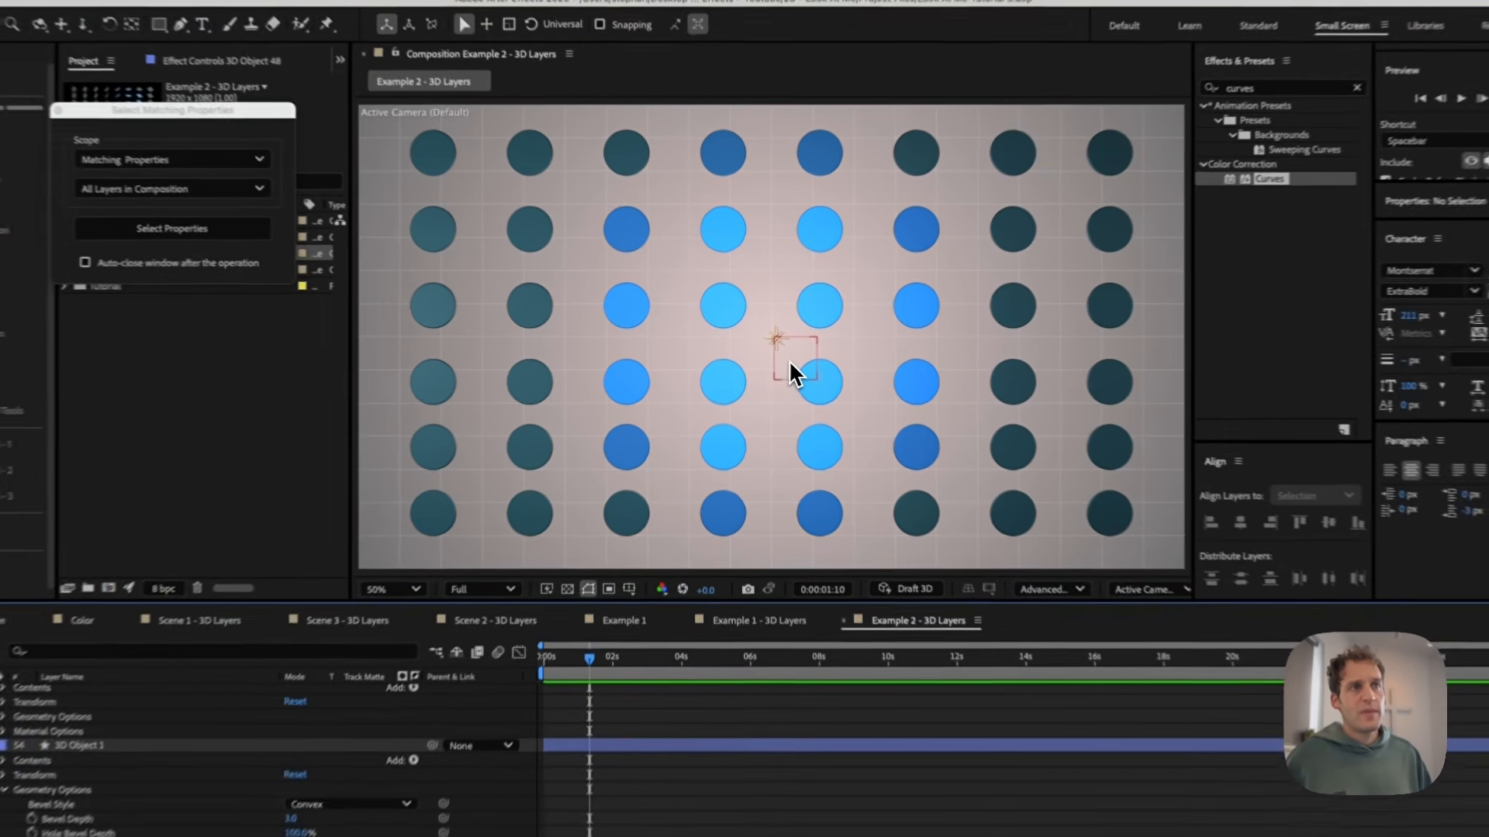
- Move the Effector null slightly down and to the left, to a position of about 944, 604
{"action": "left_click", "coordinate": [791, 363]}
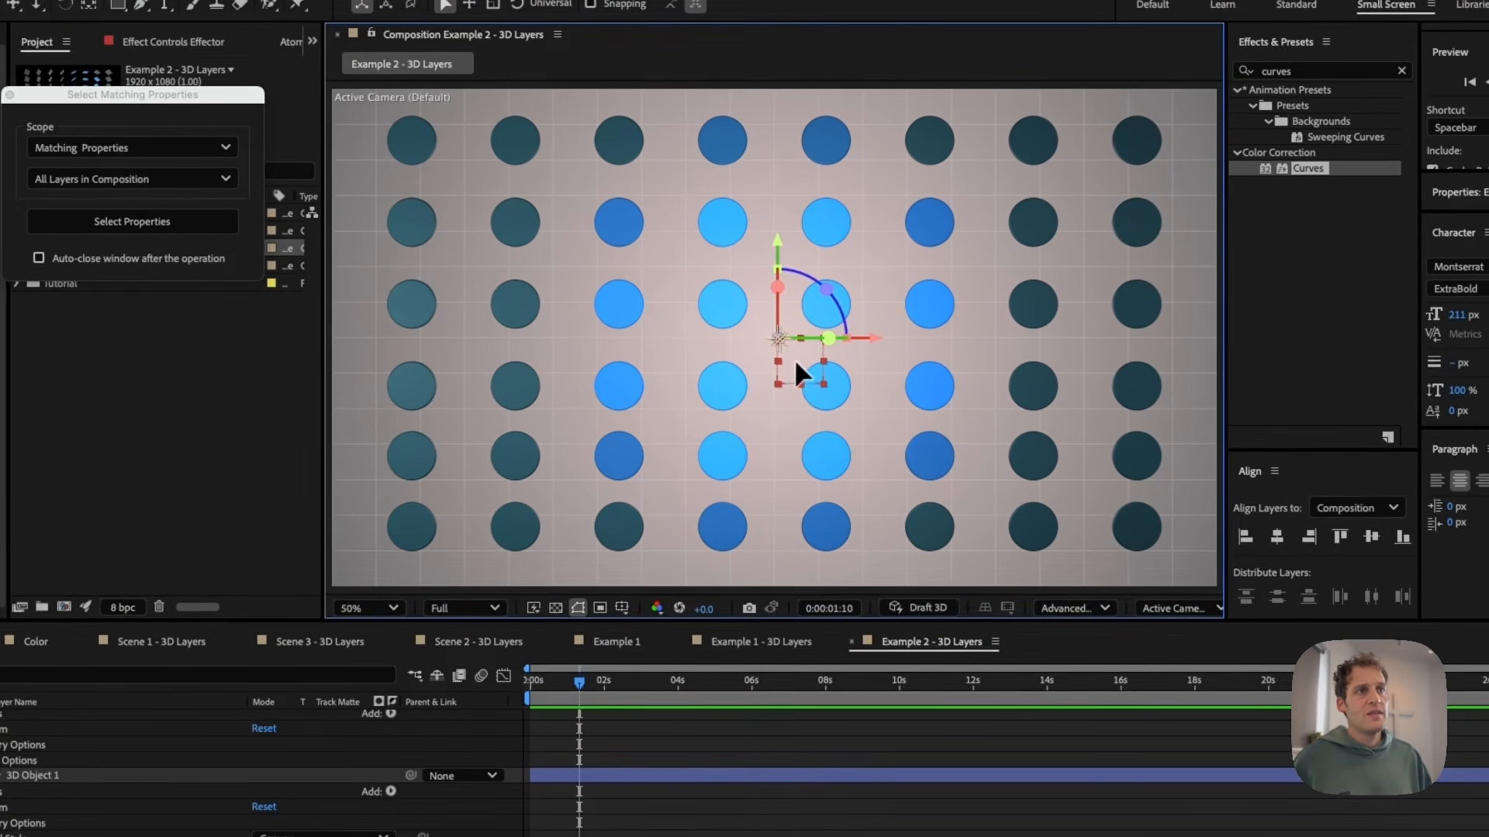
{"action": "left_click_drag", "start_coordinate": [876, 372], "coordinate": [956, 418]}
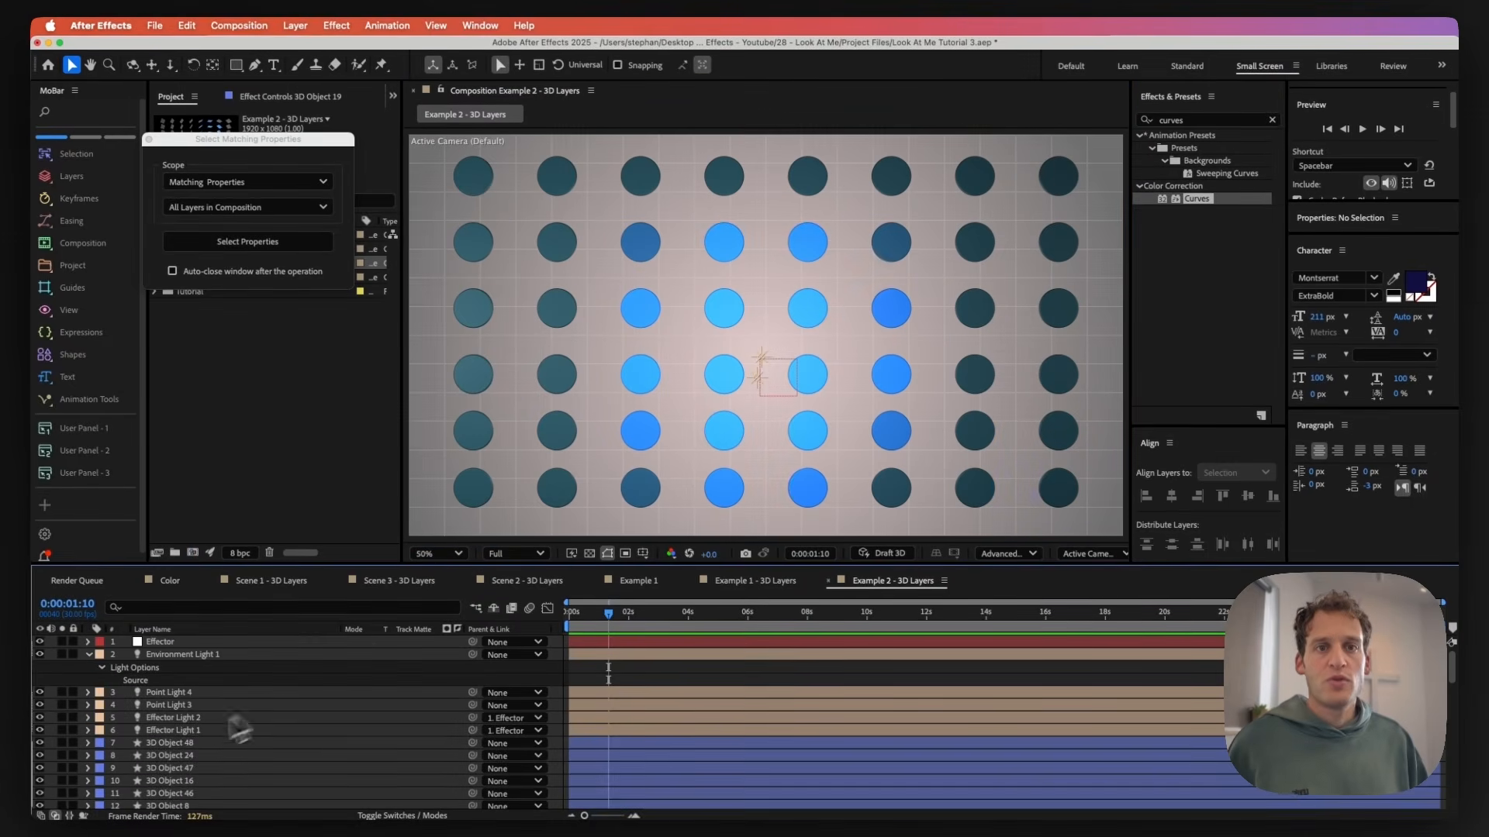
- Reveal the rotation properties of 3D Object 48 and enable an expression on its Orientation
{"action": "left_click", "coordinate": [178, 743]}
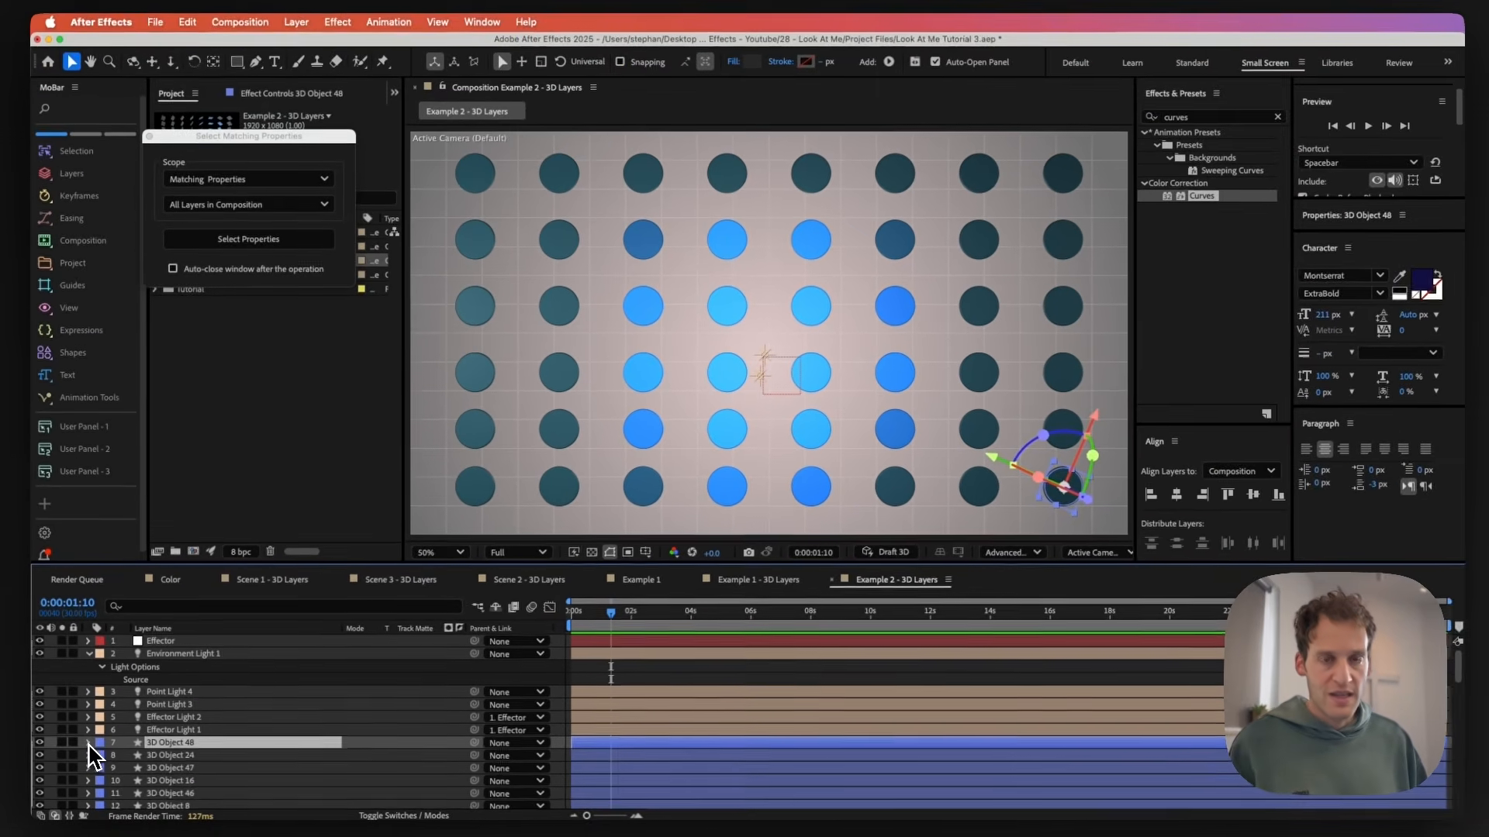
{"action": "key", "text": "r"}
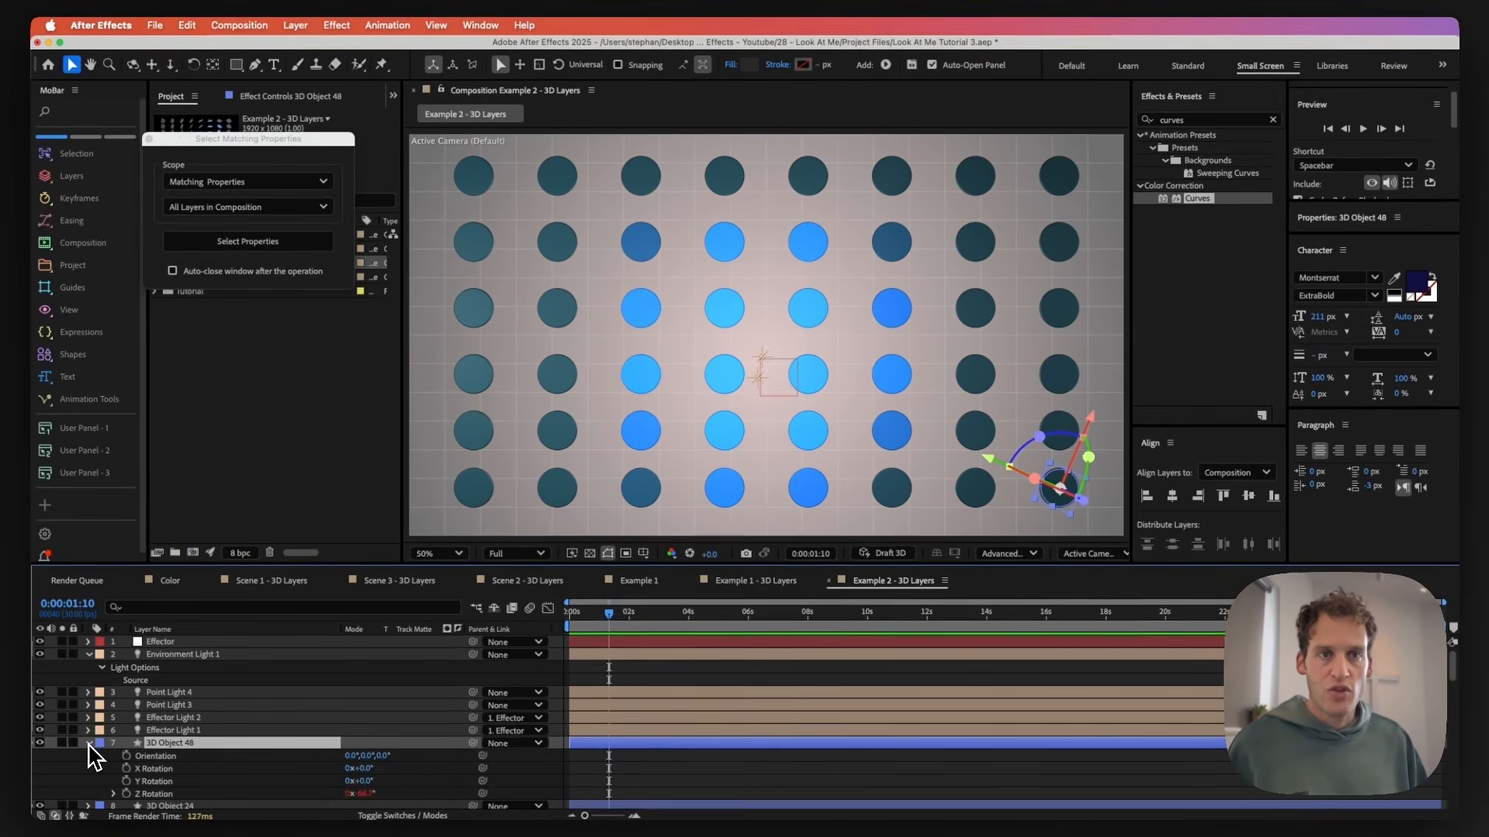
{"action": "scroll", "coordinate": [97, 758], "scroll_direction": "down", "scroll_amount": 2}
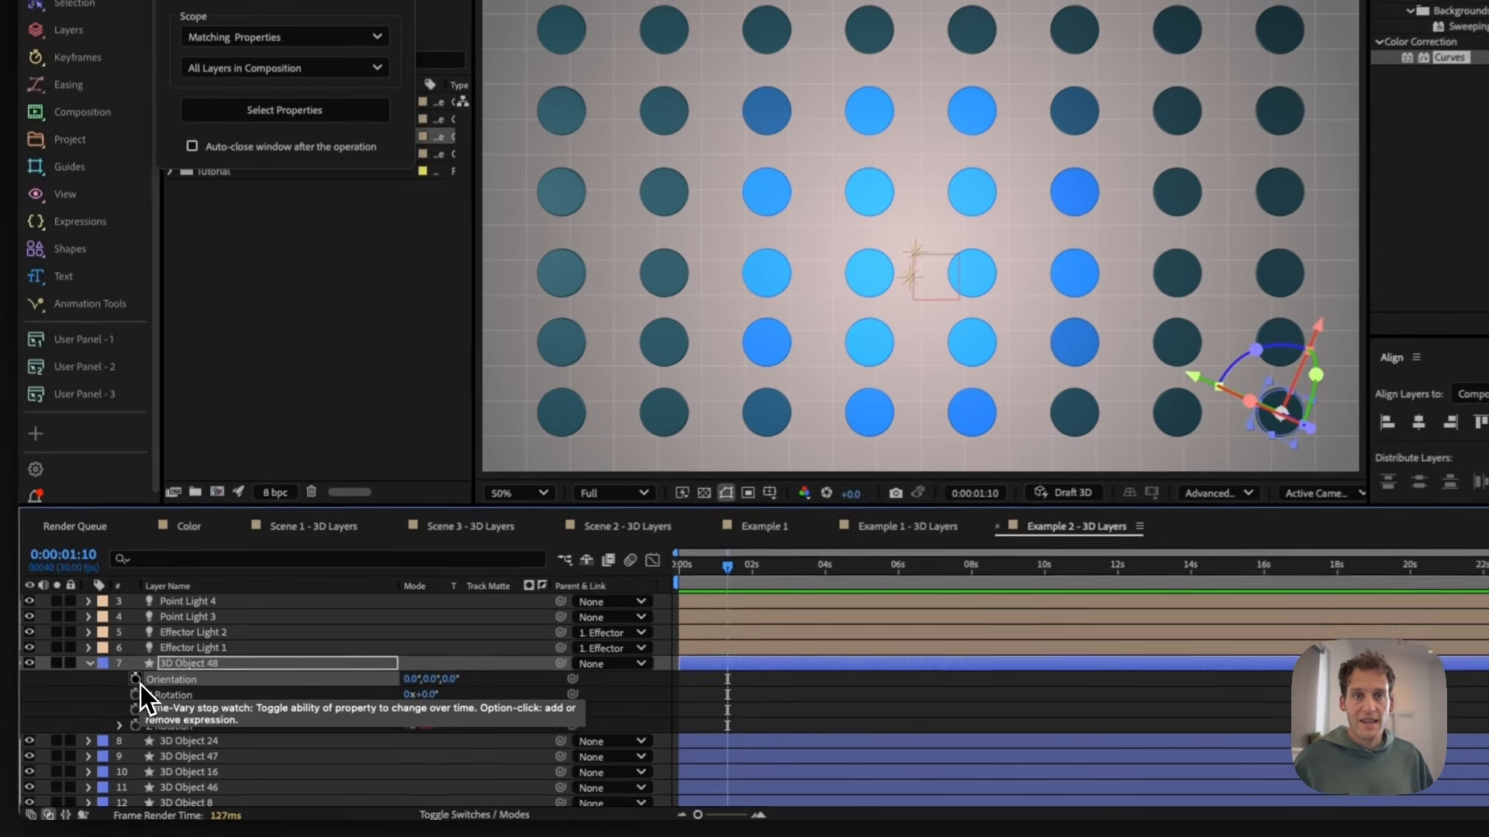
{"action": "left_click", "coordinate": [125, 705], "text": "alt"}
{"action": "scroll", "coordinate": [156, 682], "scroll_direction": "up", "scroll_amount": 3}
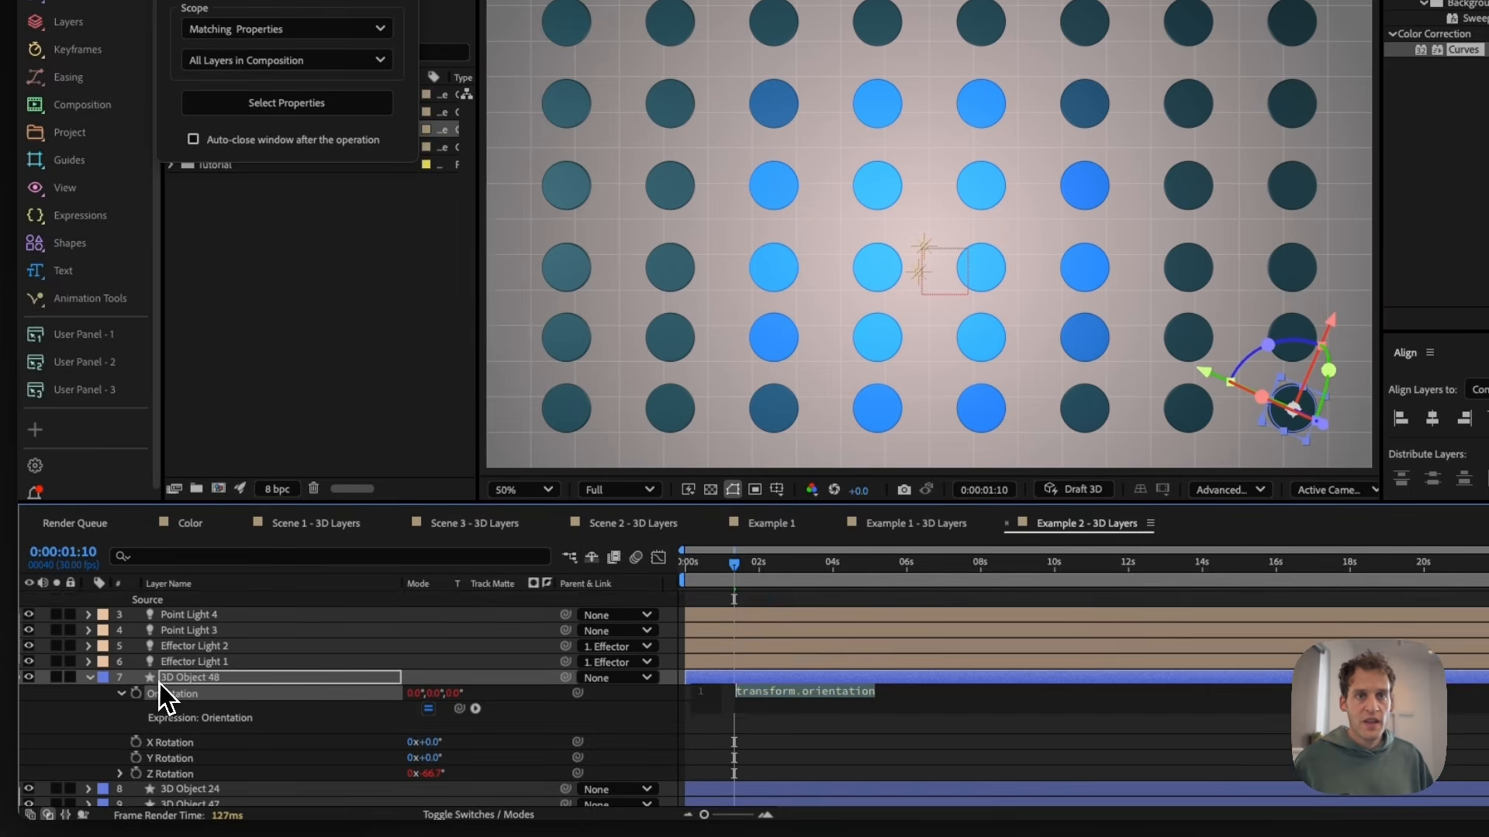
- Reveal the Position property of the Effector null in the layer stack
{"action": "scroll", "coordinate": [186, 603], "scroll_direction": "up", "scroll_amount": 1}
{"action": "left_click", "coordinate": [187, 601]}
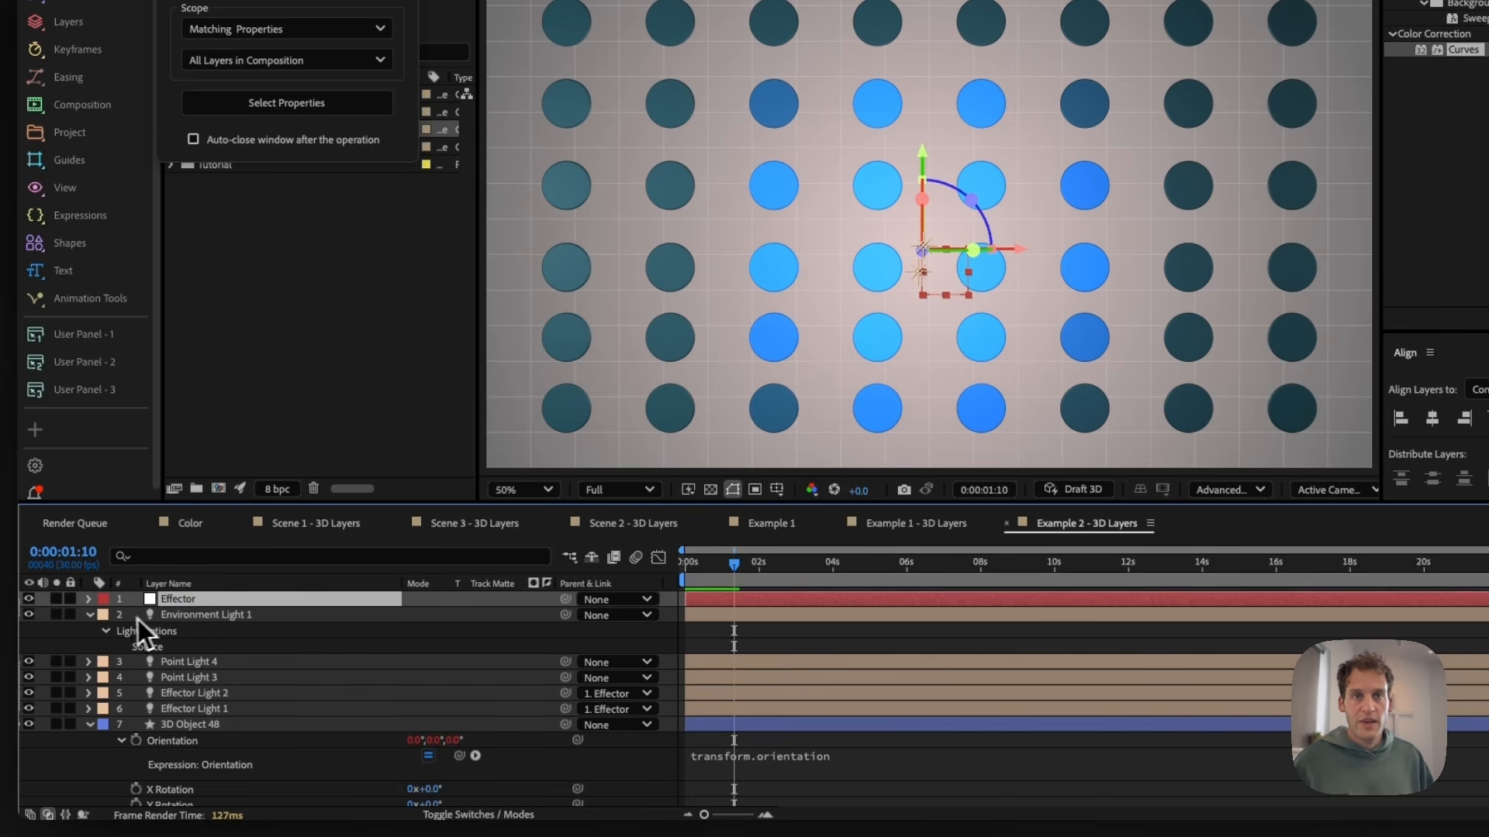
{"action": "key", "text": "p"}
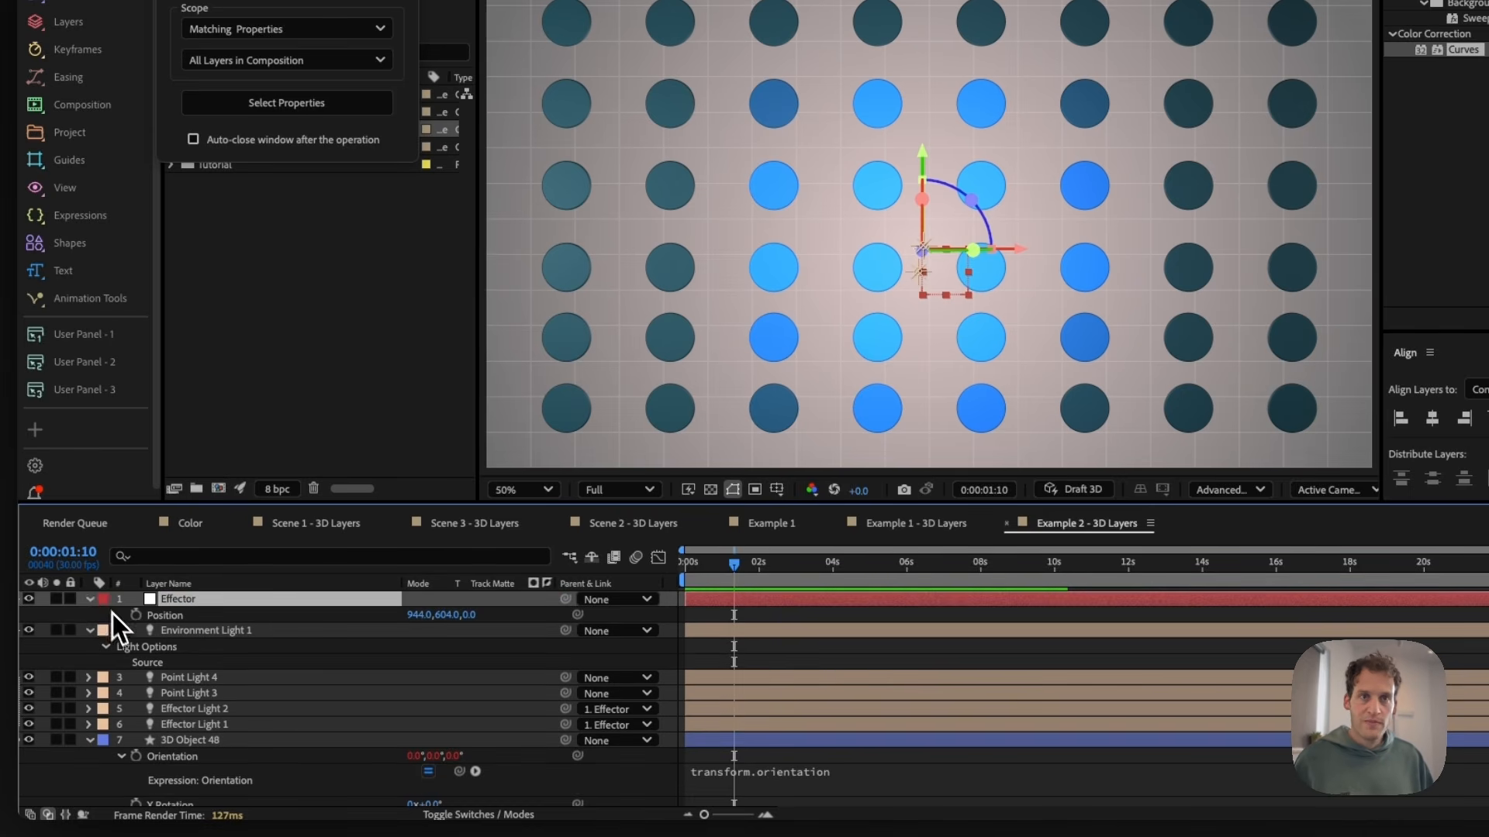
{"action": "scroll", "coordinate": [113, 613], "scroll_direction": "down", "scroll_amount": 2}
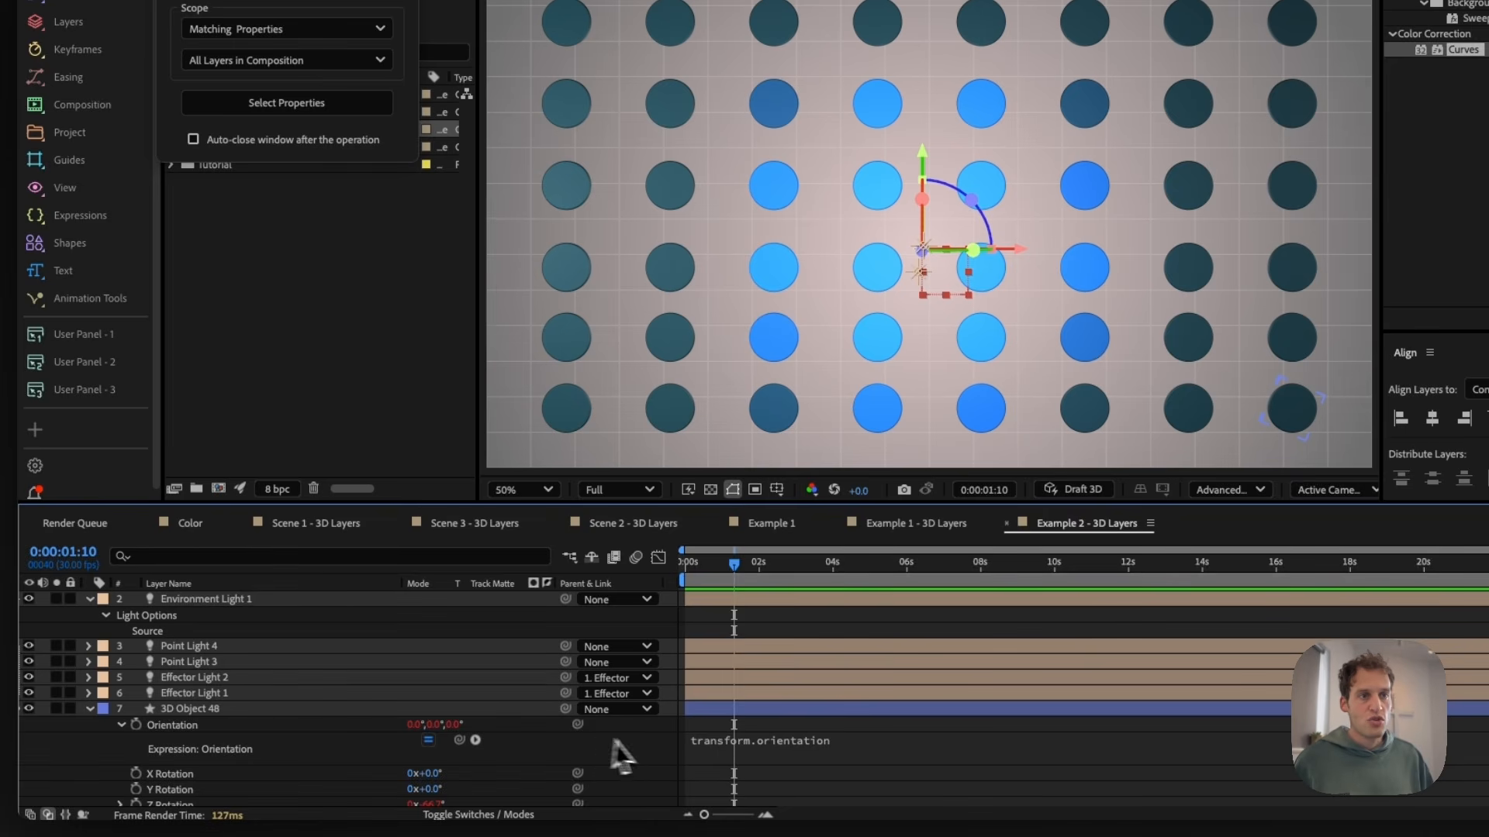
- Replace the default Orientation expression of 3D Object 48 with lookAt()
{"action": "left_click", "coordinate": [728, 752]}
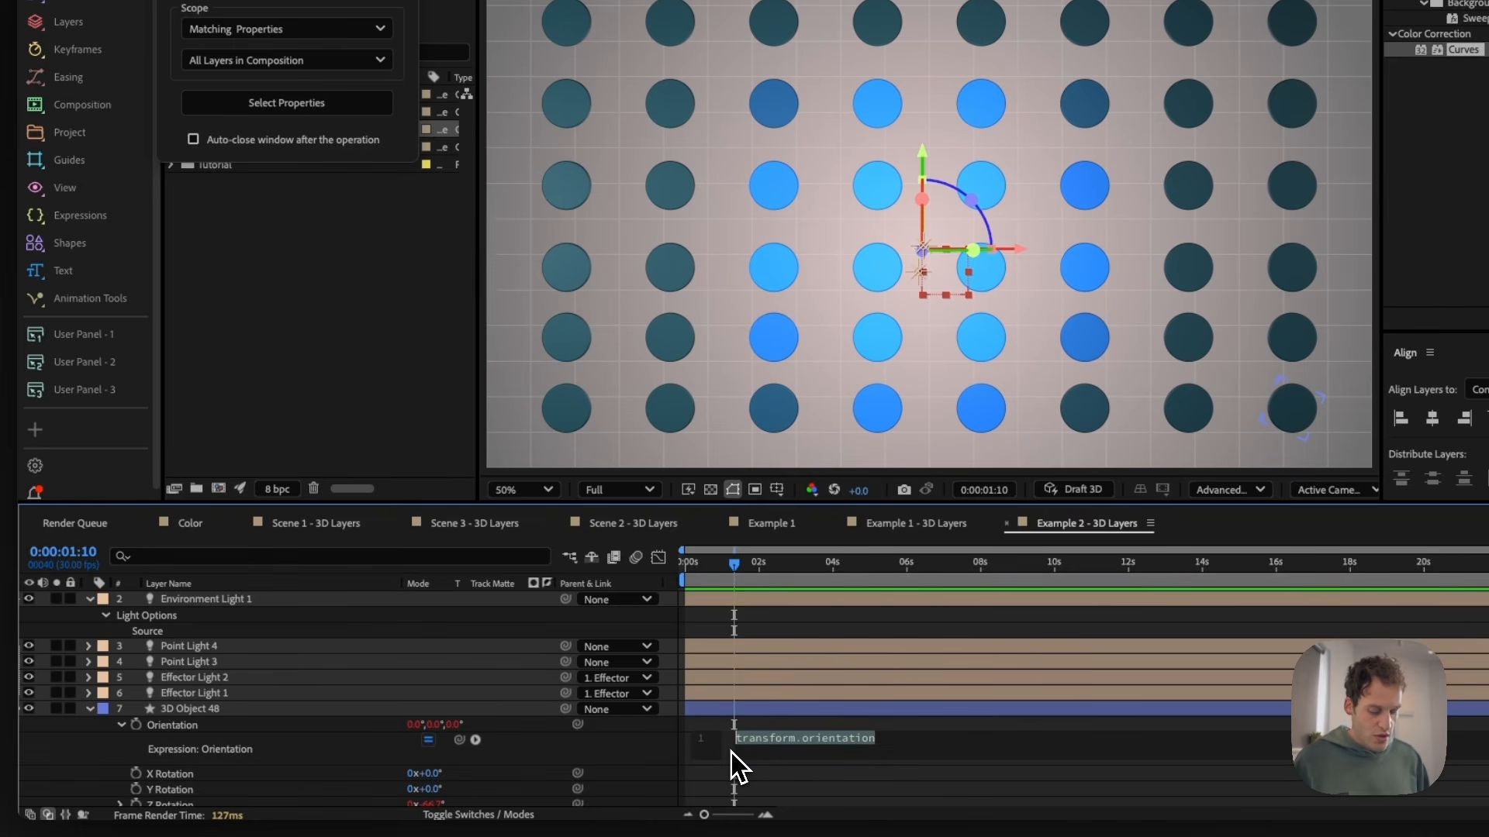
{"action": "type", "text": "l"}
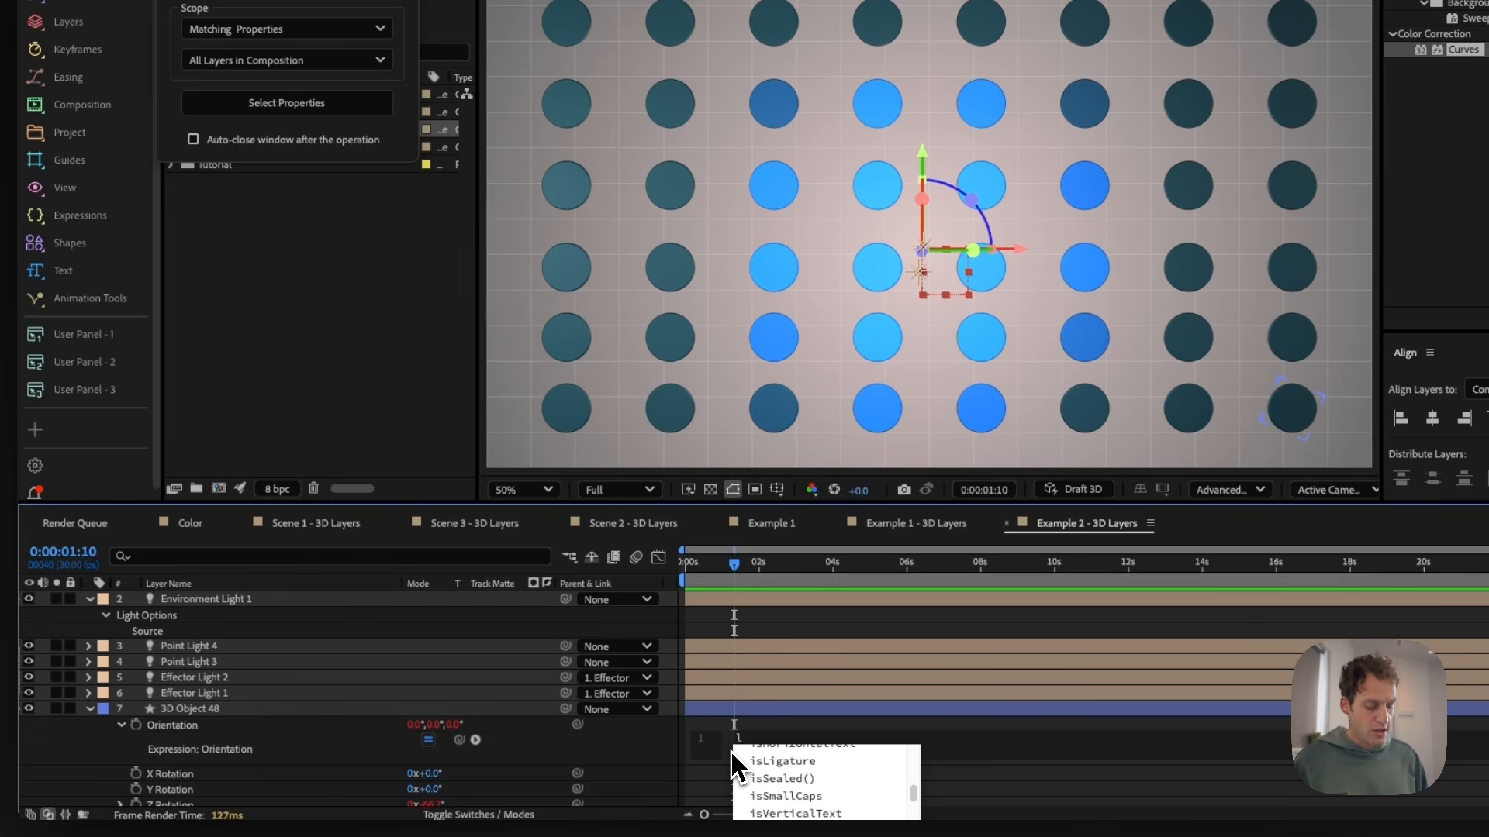
{"action": "type", "text": "oo"}
{"action": "key", "text": "Return"}
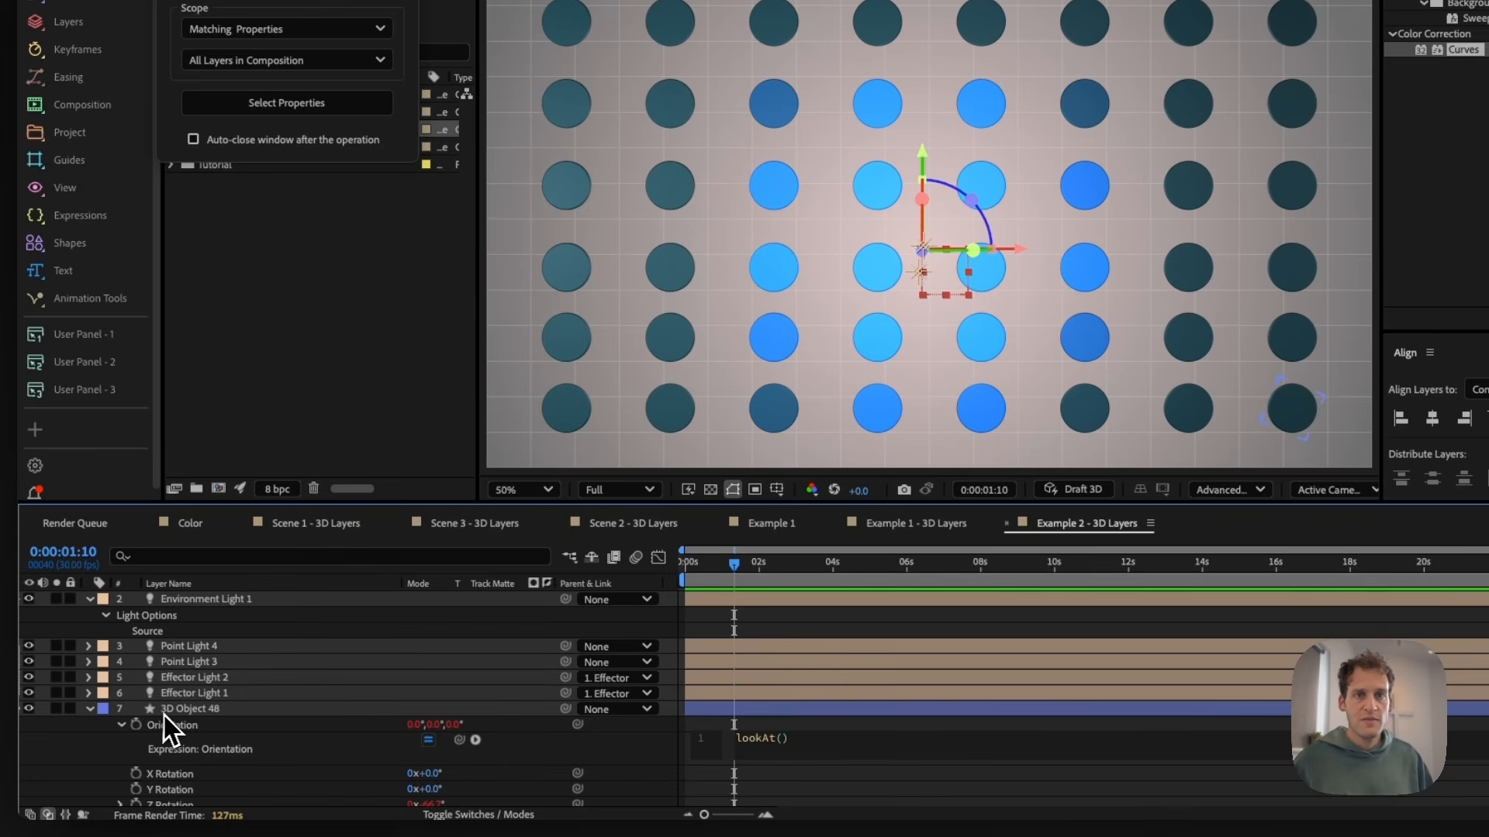
- Link both positions to complete the Orientation expression as lookAt(transform.position,thisComp.layer("Effector").transform.position);
{"action": "left_click", "coordinate": [90, 711]}
{"action": "left_click", "coordinate": [91, 711]}
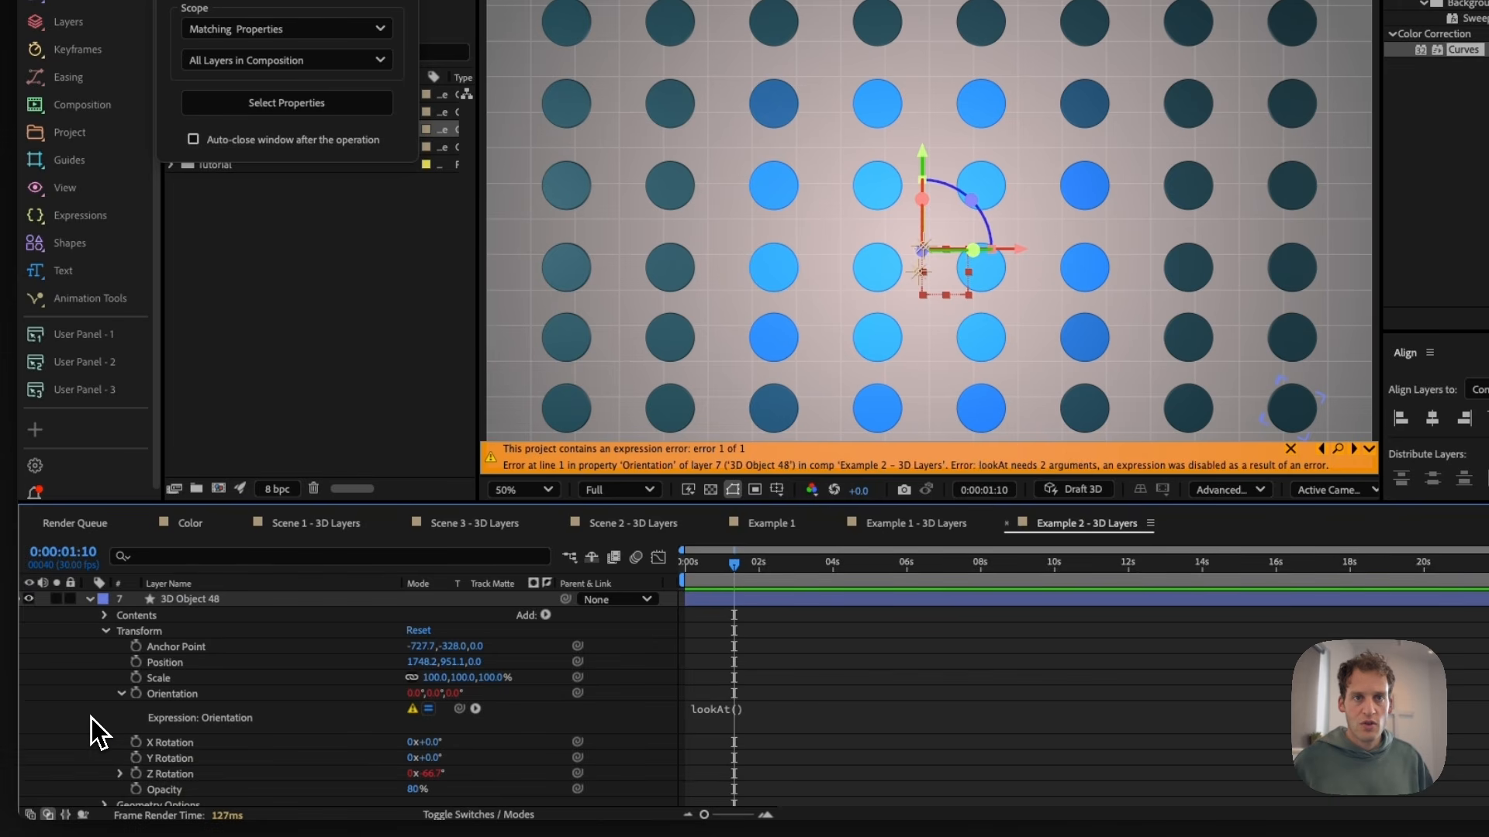
{"action": "left_click", "coordinate": [733, 710]}
{"action": "left_click", "coordinate": [781, 712]}
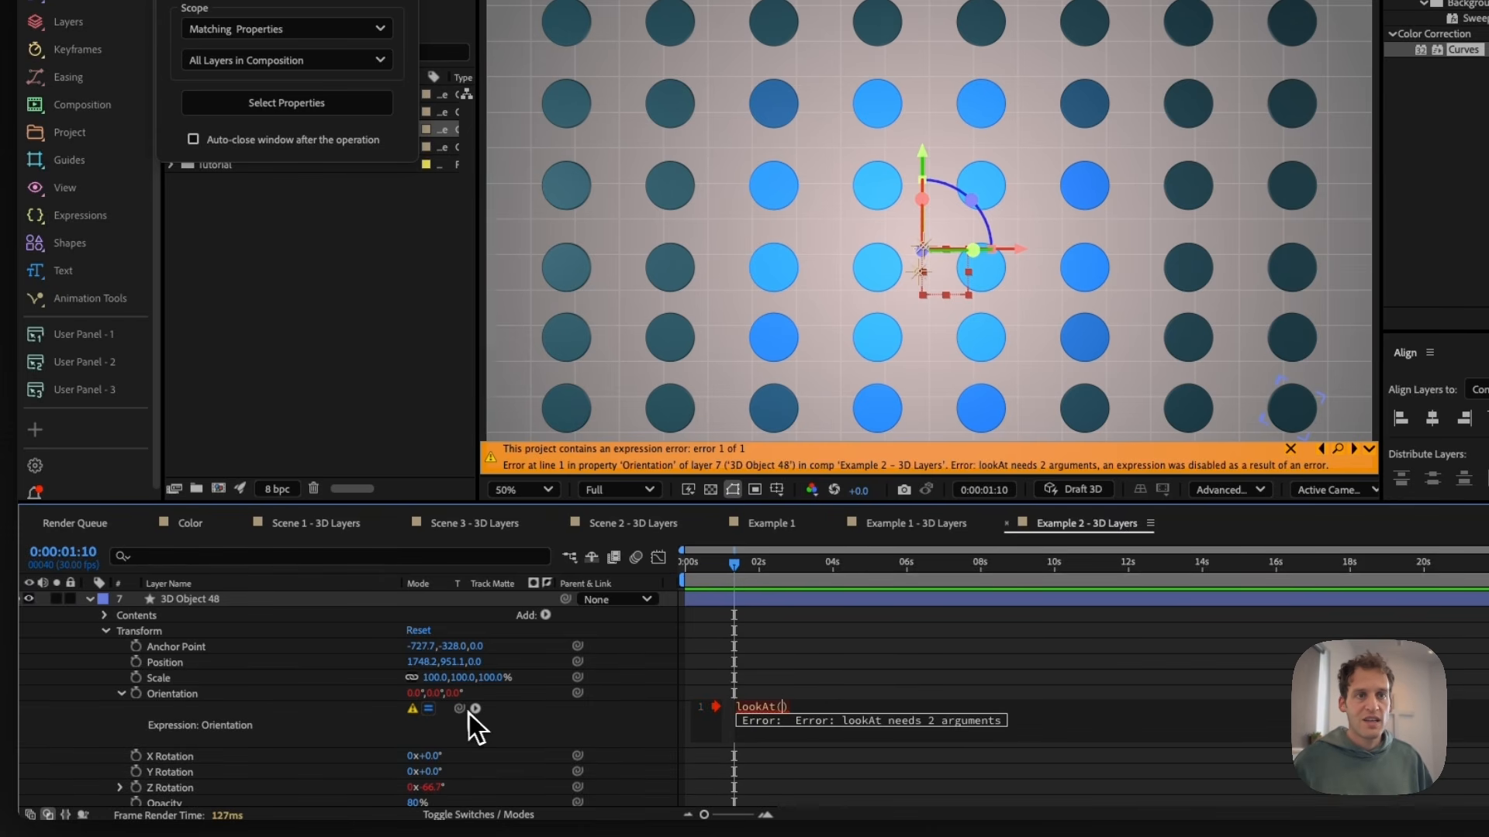
{"action": "left_click_drag", "start_coordinate": [461, 710], "coordinate": [250, 665]}
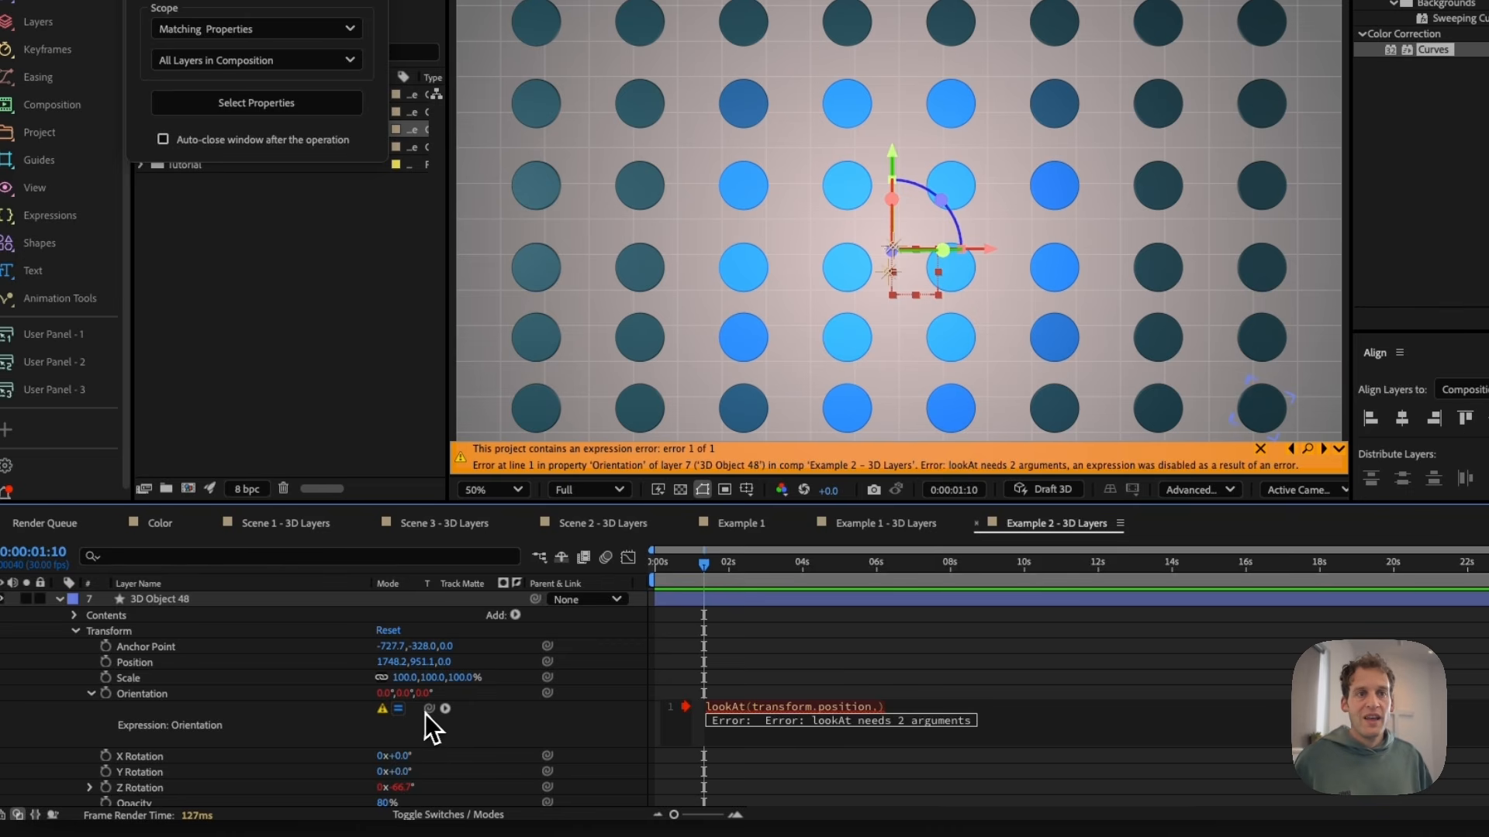
{"action": "left_click_drag", "start_coordinate": [428, 709], "coordinate": [179, 617]}
{"action": "type", "text": ";"}
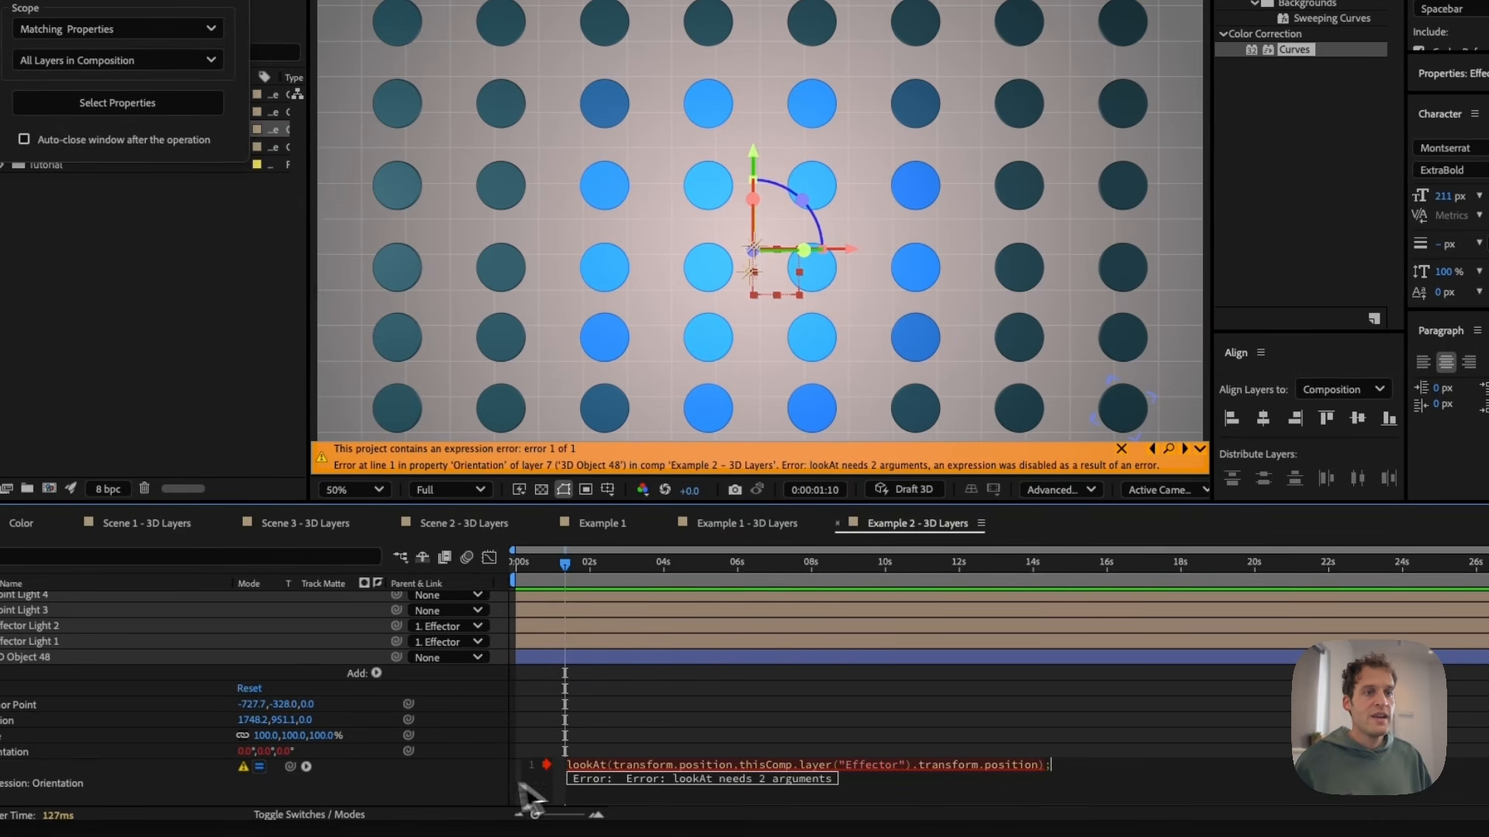
{"action": "left_click", "coordinate": [471, 799]}
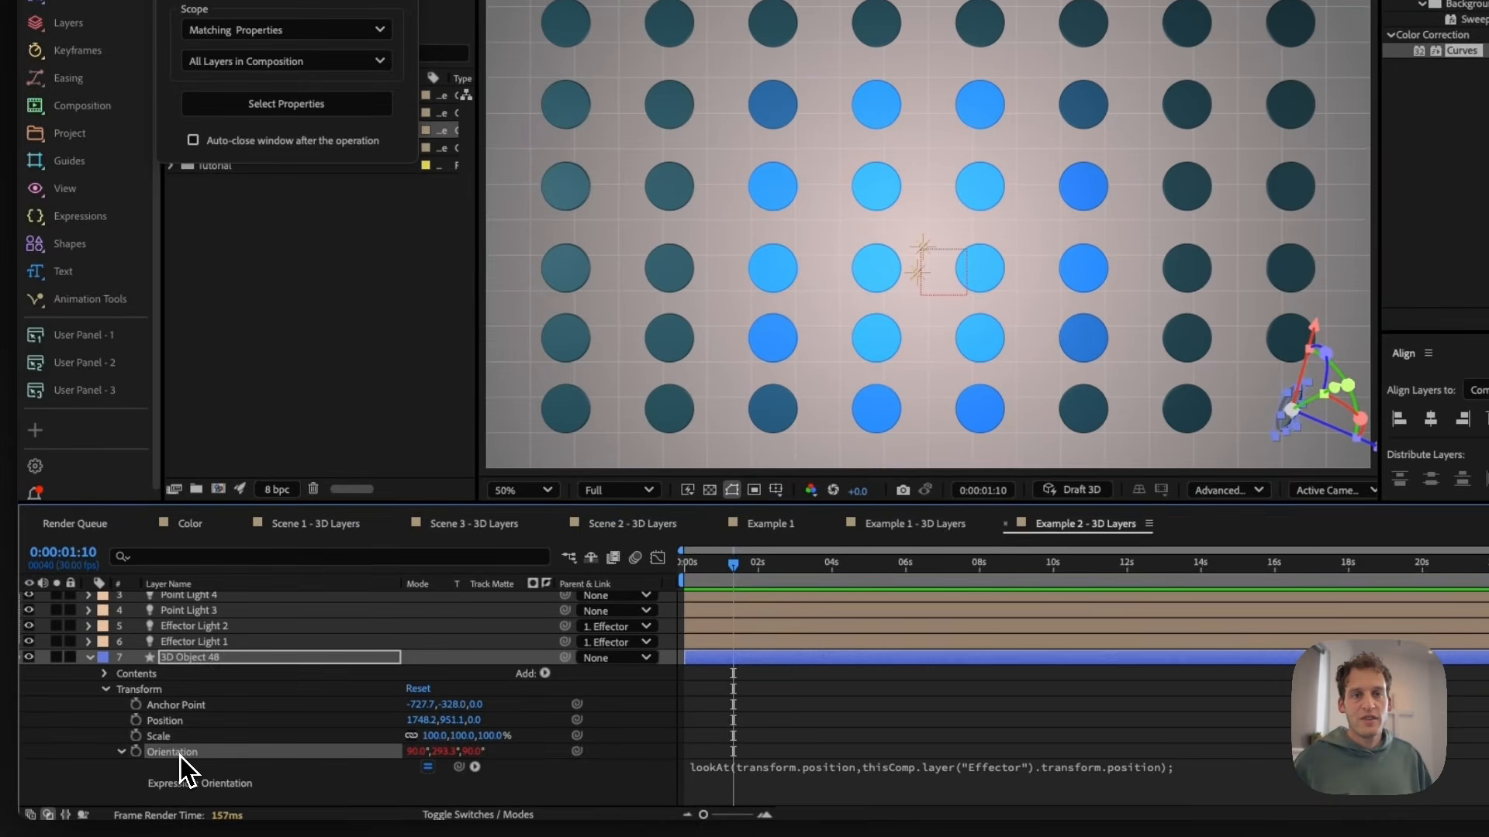
- Copy the Orientation expression from 3D Object 48 and paste it onto all 3D Object layers down to 3D Object 1
{"action": "right_click", "coordinate": [171, 762]}
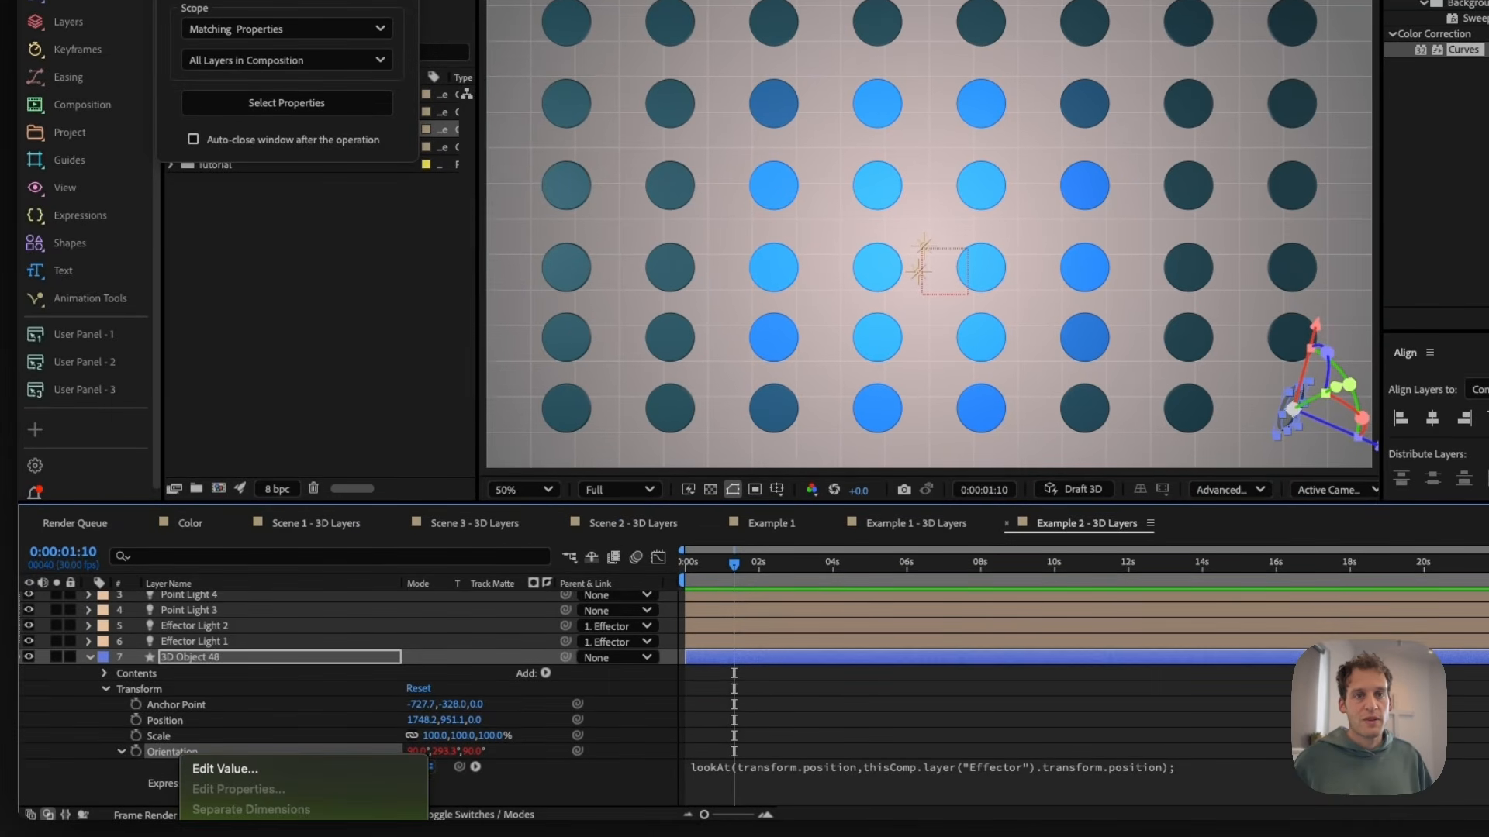
{"action": "left_click", "coordinate": [256, 831]}
{"action": "left_click", "coordinate": [89, 657]}
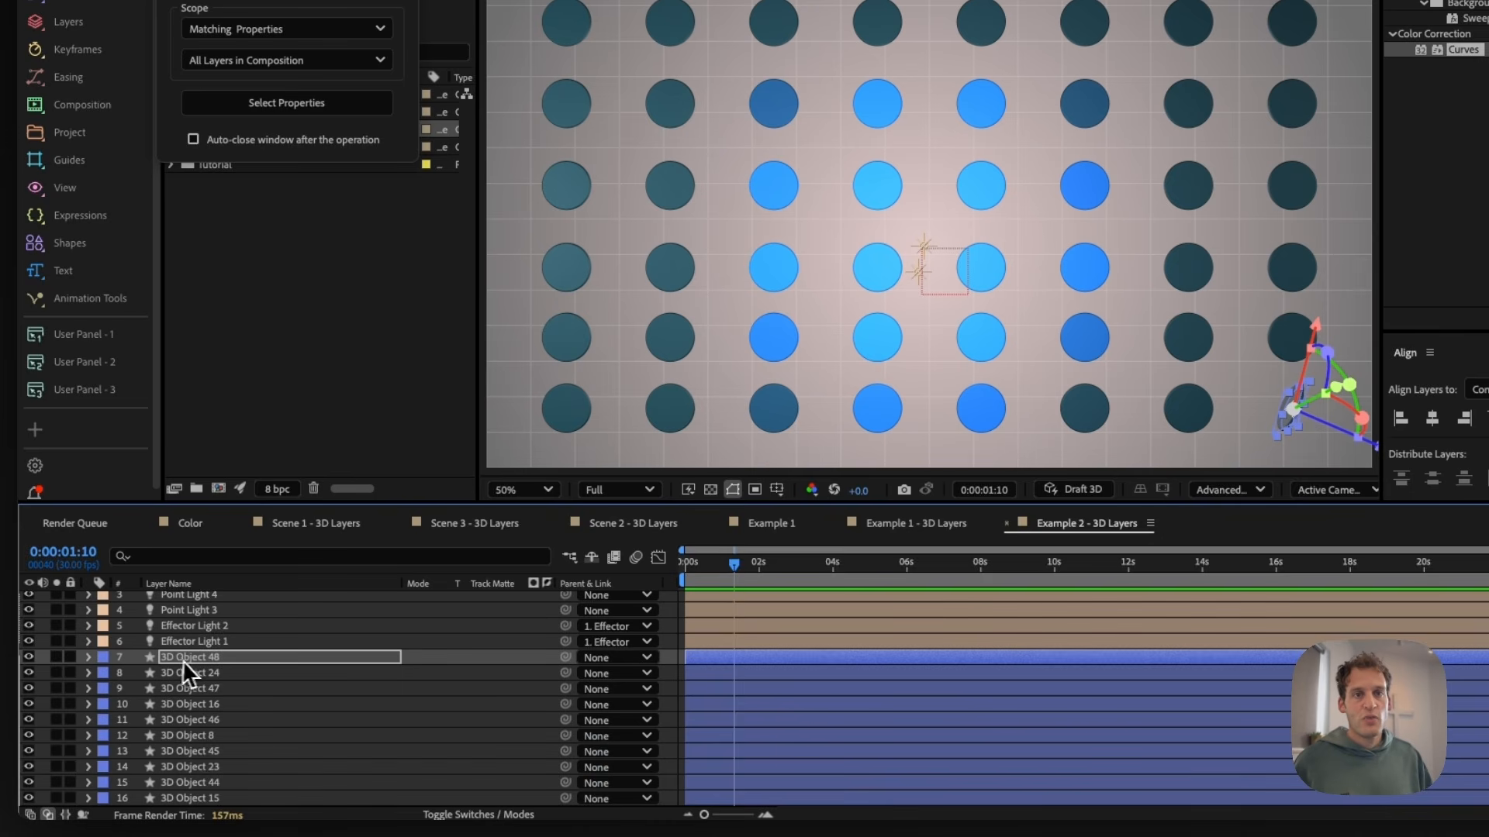
{"action": "scroll", "coordinate": [204, 683], "scroll_direction": "down", "scroll_amount": 10}
{"action": "left_click", "coordinate": [203, 766], "text": "shift"}
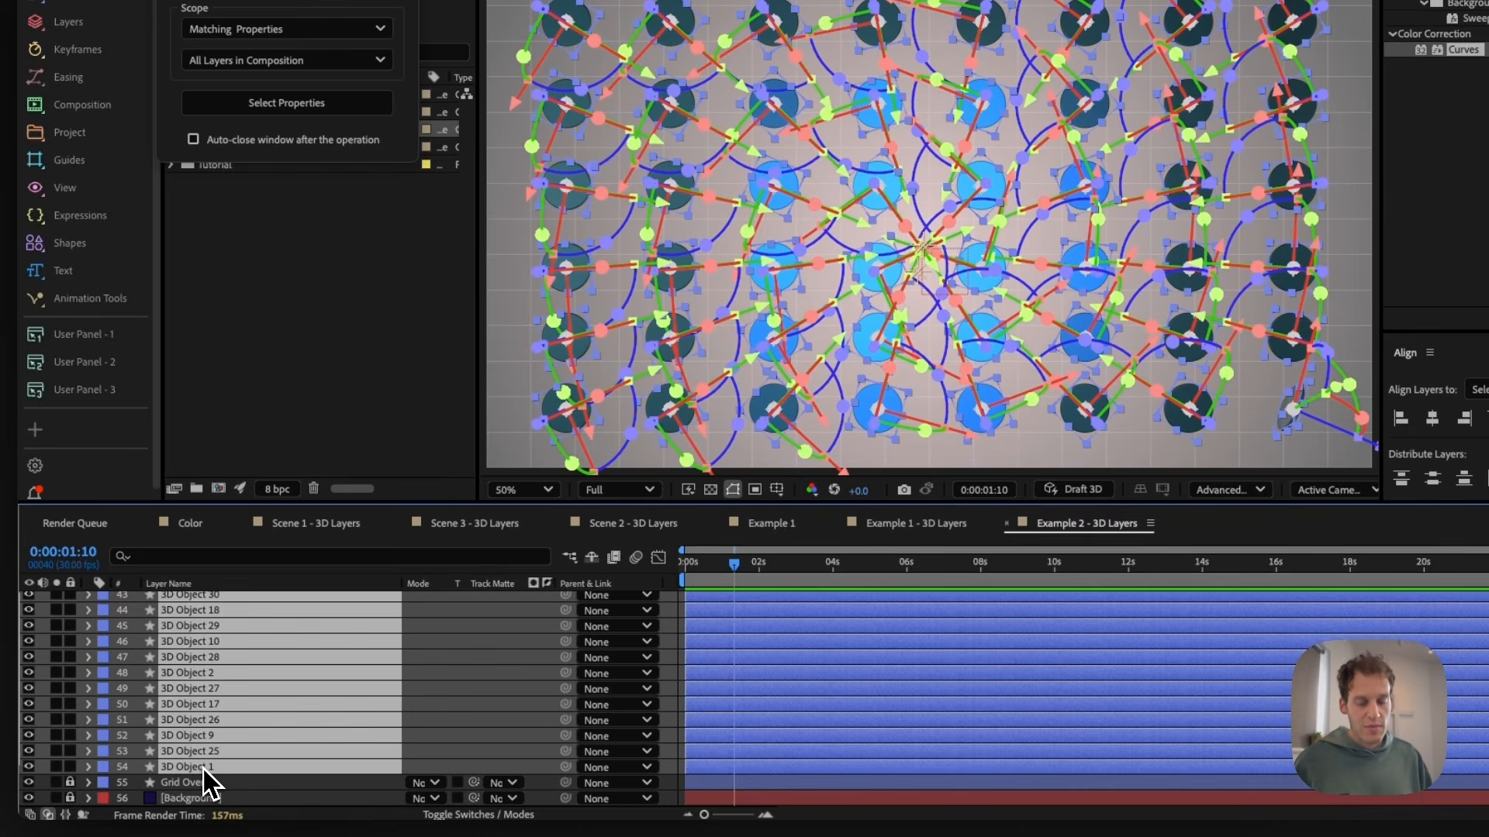
{"action": "key", "text": "super+v"}
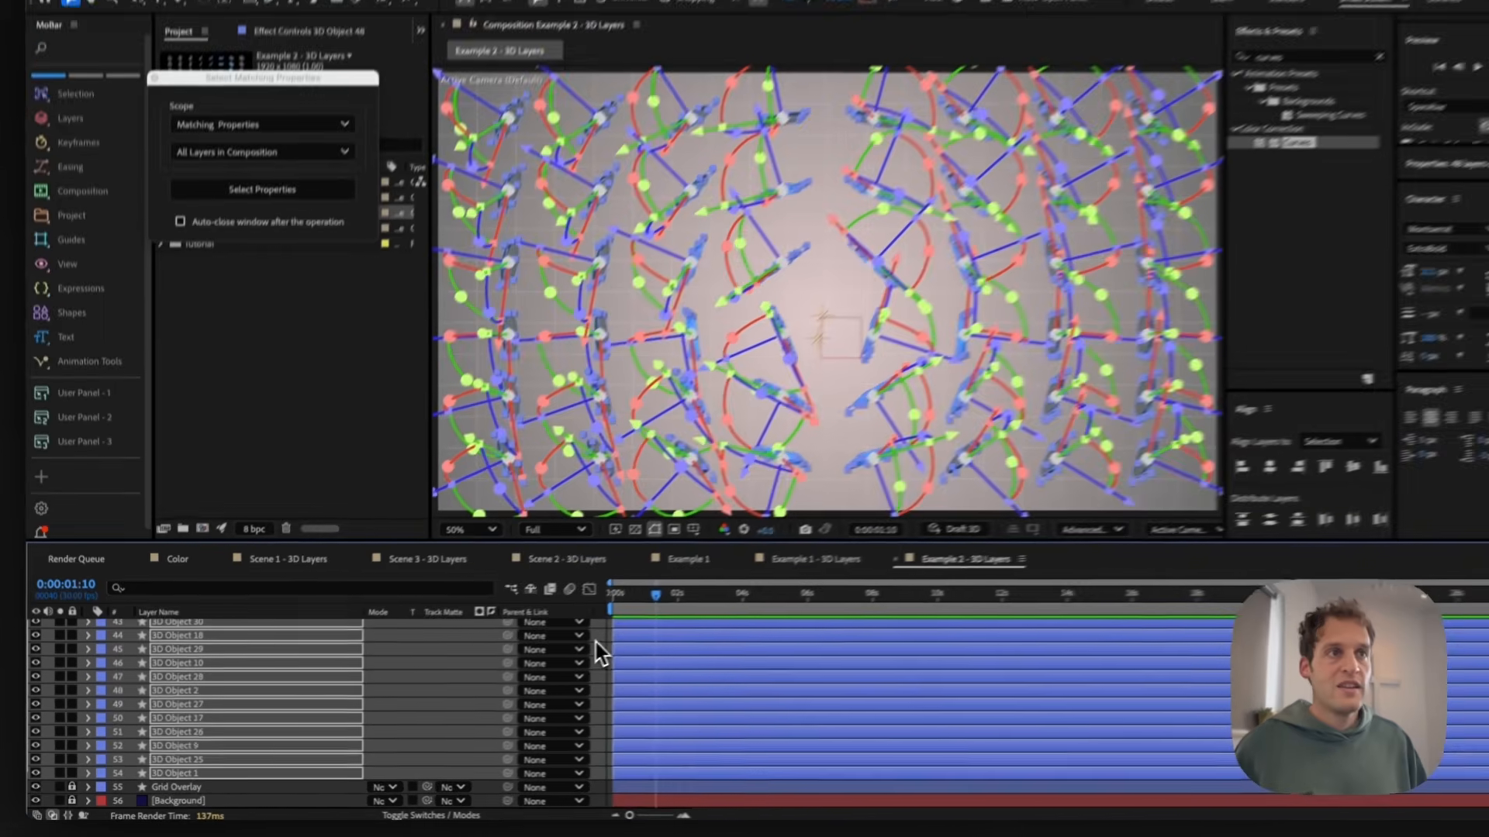
{"action": "key", "text": "super+shift+a"}
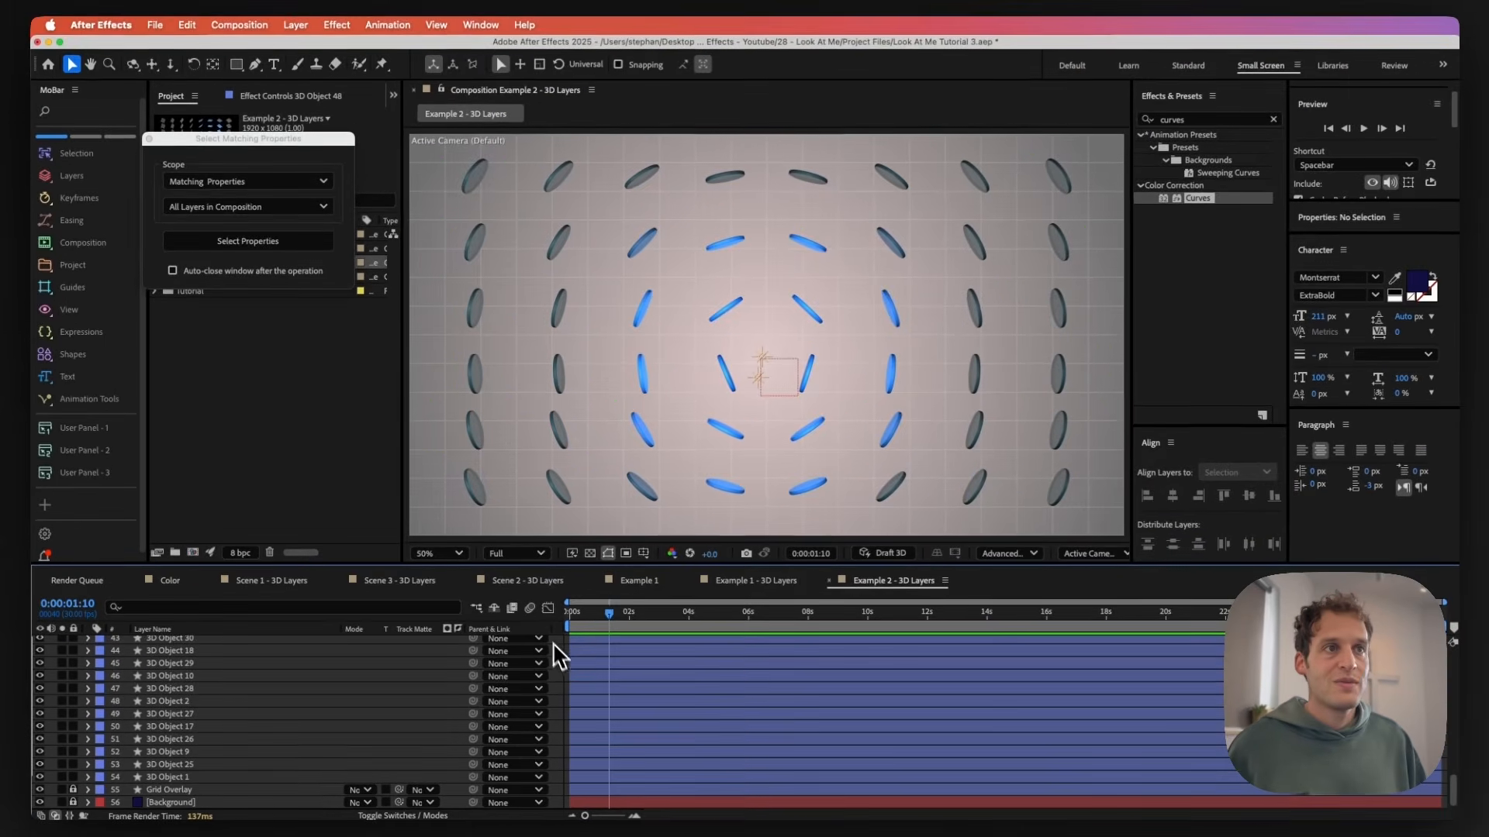
- Move the Effector null to the right side of the disc grid, then to the upper-left discs, to test the lookAt orientation
{"action": "left_click_drag", "start_coordinate": [782, 389], "coordinate": [1019, 429]}
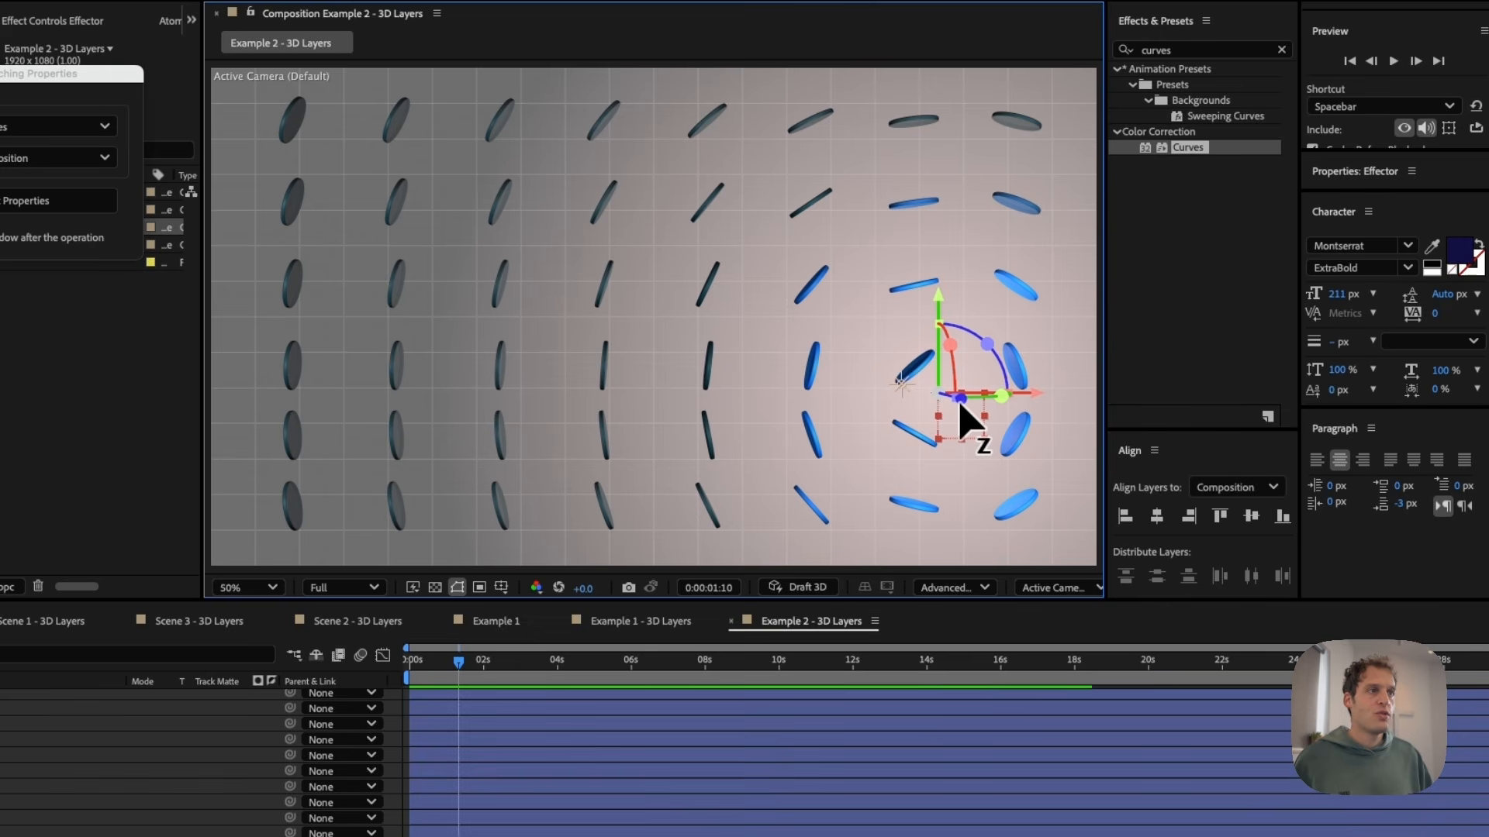
{"action": "left_click_drag", "start_coordinate": [960, 404], "coordinate": [469, 306]}
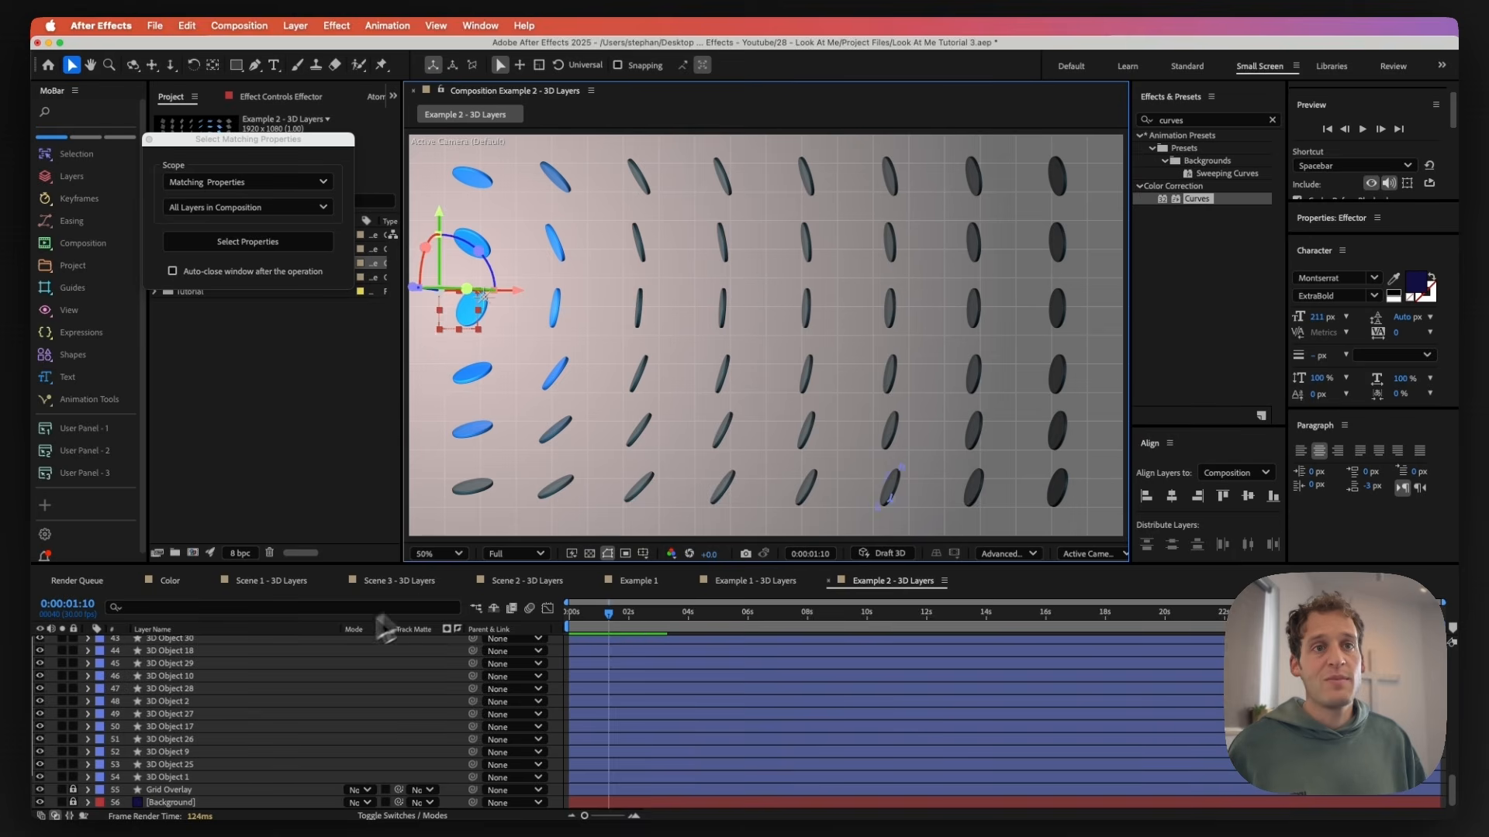
{"action": "left_click", "coordinate": [425, 588]}
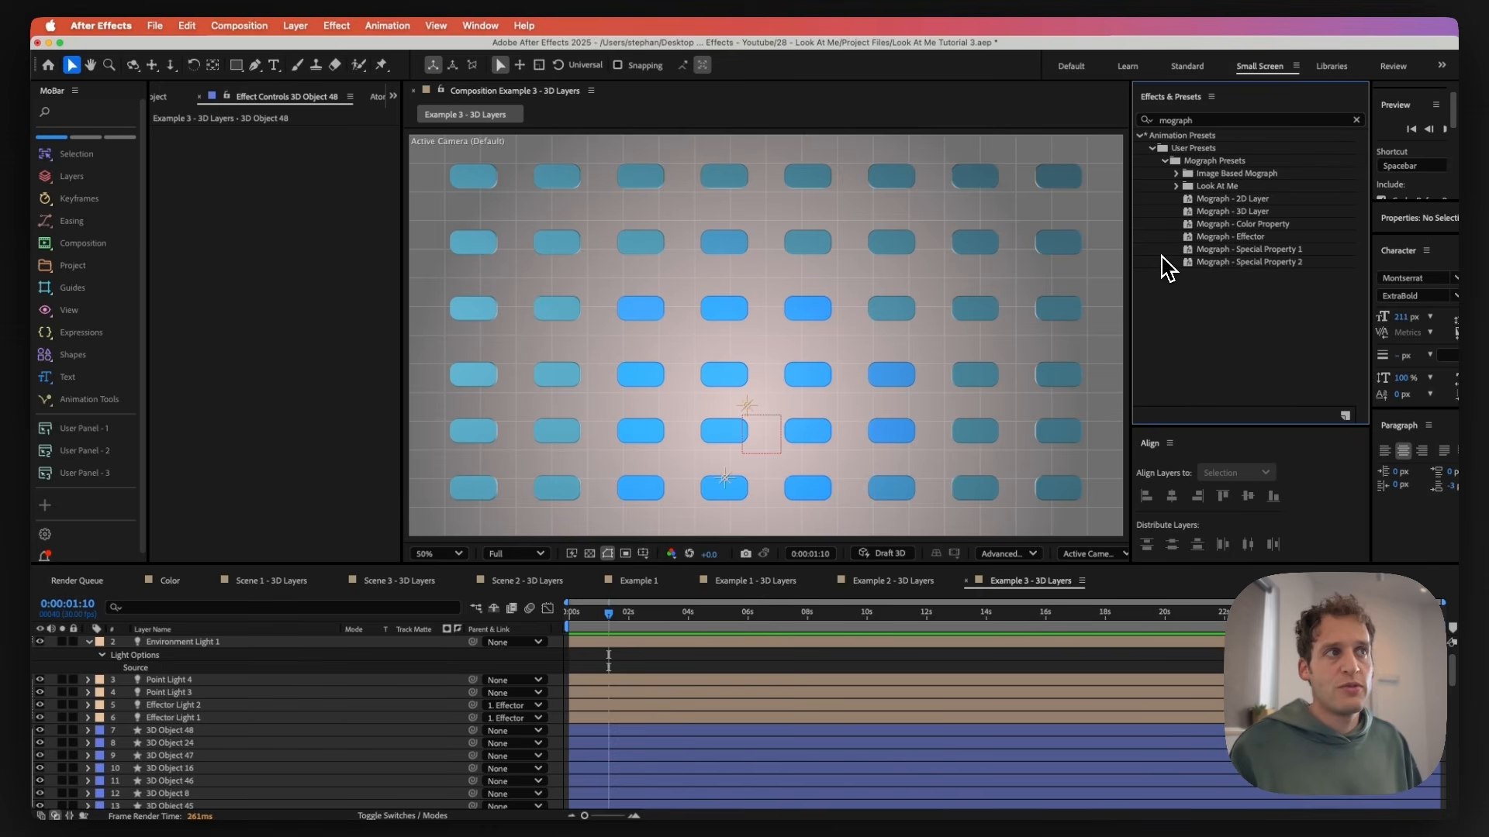
- Apply the Look At Me - Effector preset to the Effector layer in Example 3 - 3D Layers
{"action": "left_click", "coordinate": [1223, 239]}
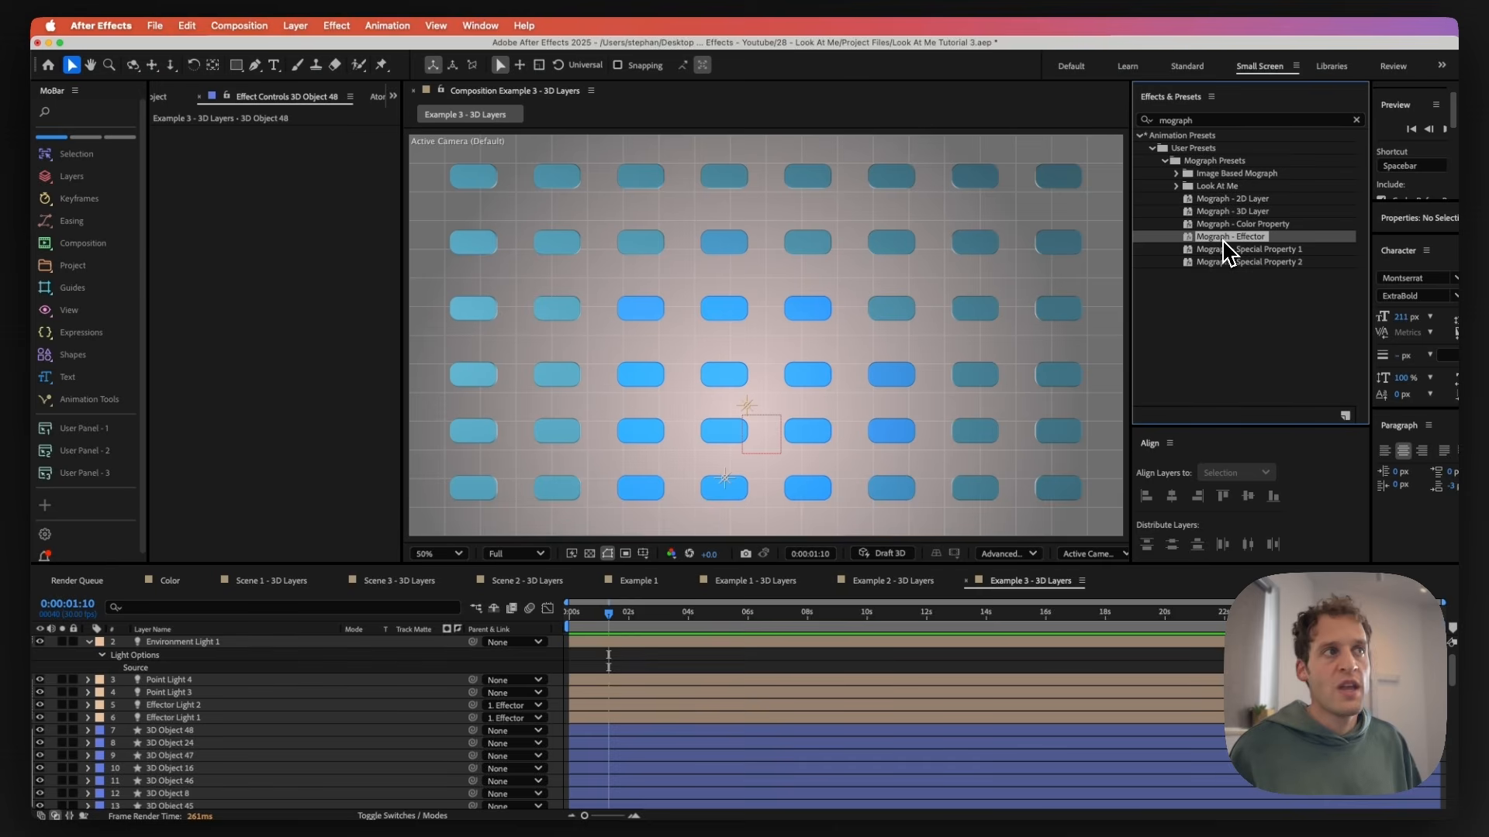
{"action": "left_click_drag", "start_coordinate": [1224, 242], "coordinate": [667, 526]}
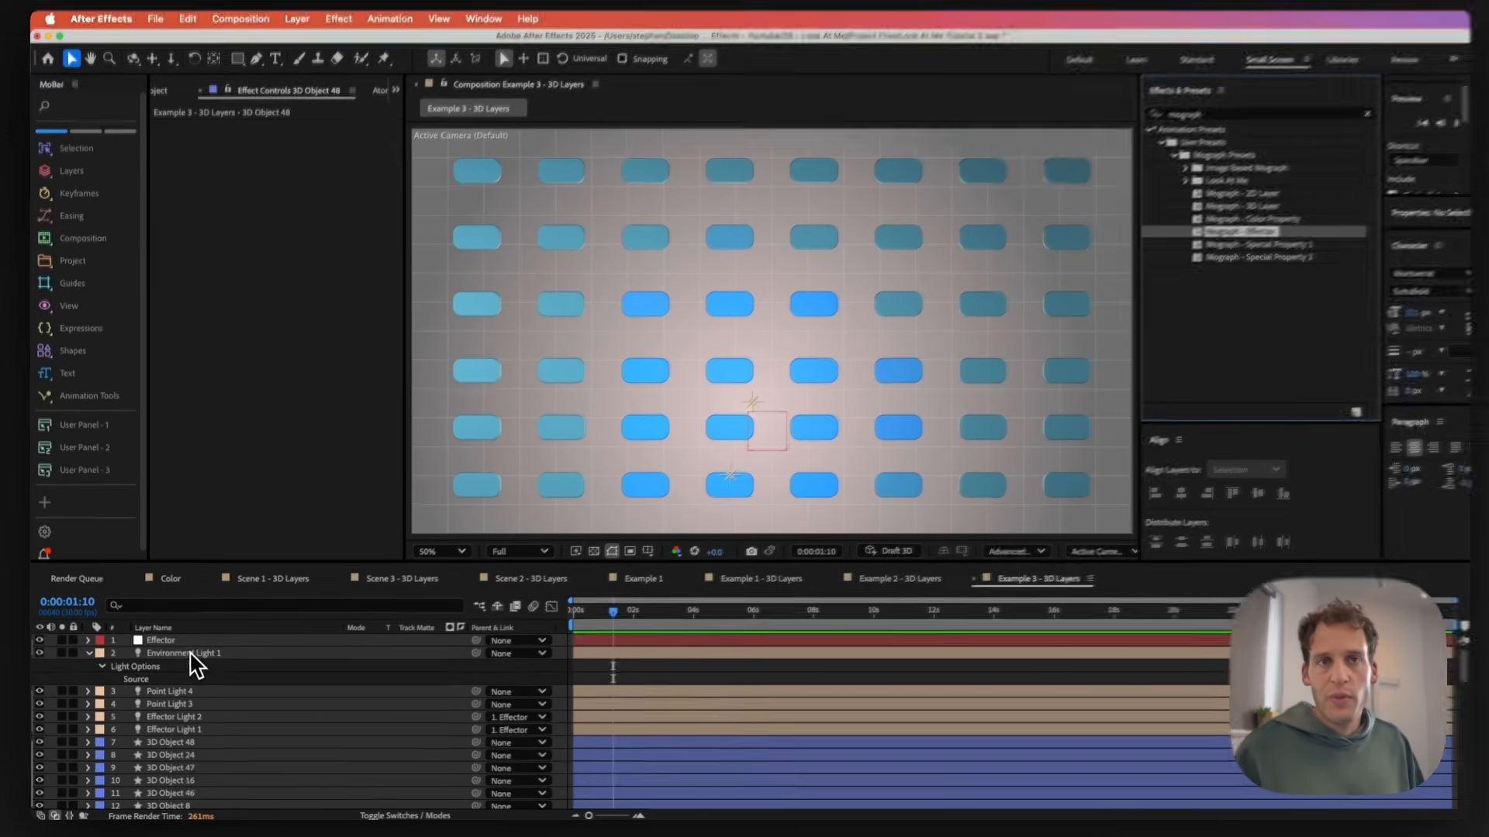
{"action": "left_click", "coordinate": [183, 645]}
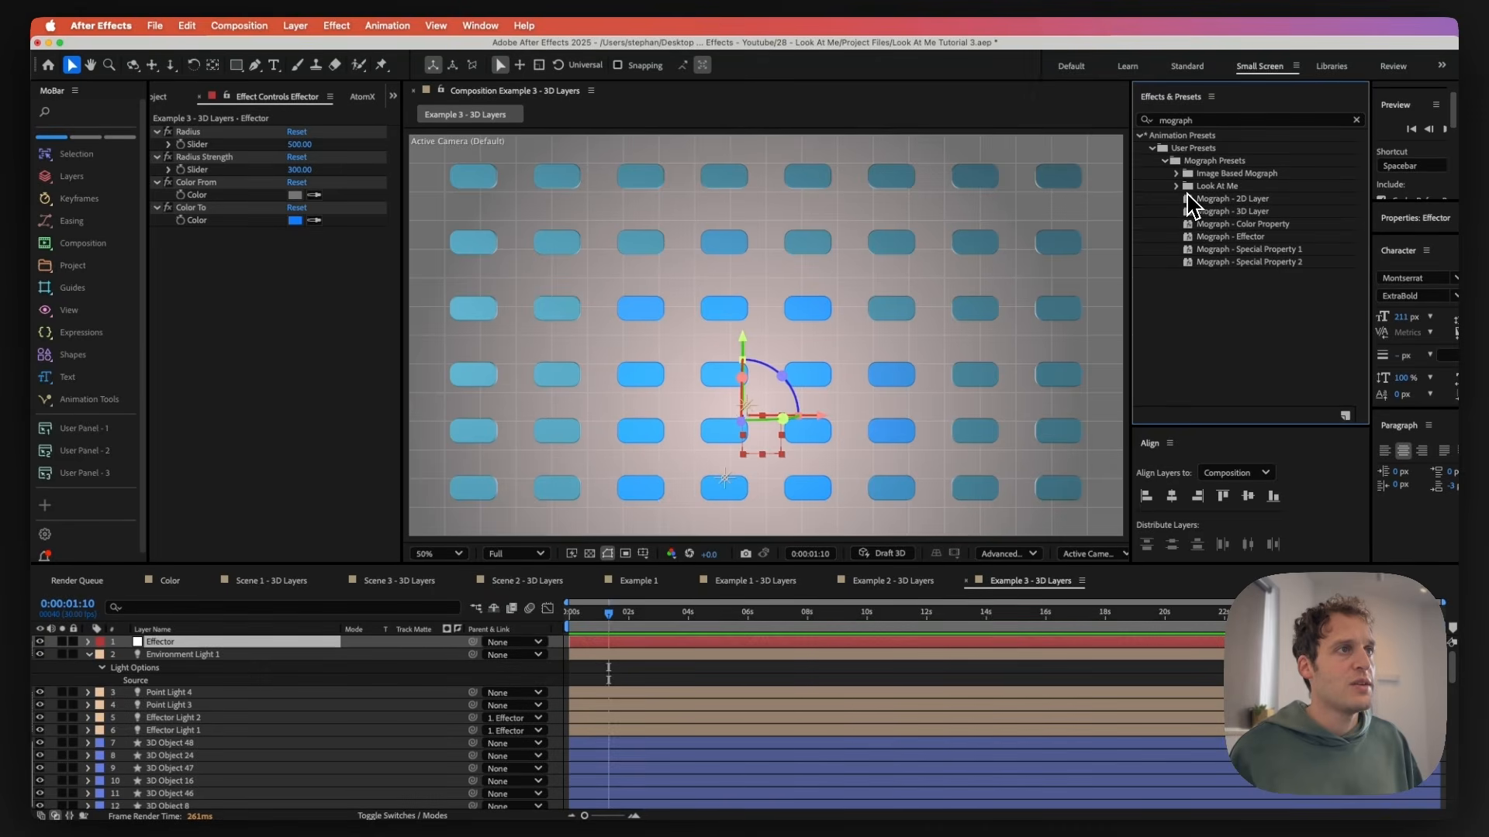
{"action": "left_click", "coordinate": [1178, 188]}
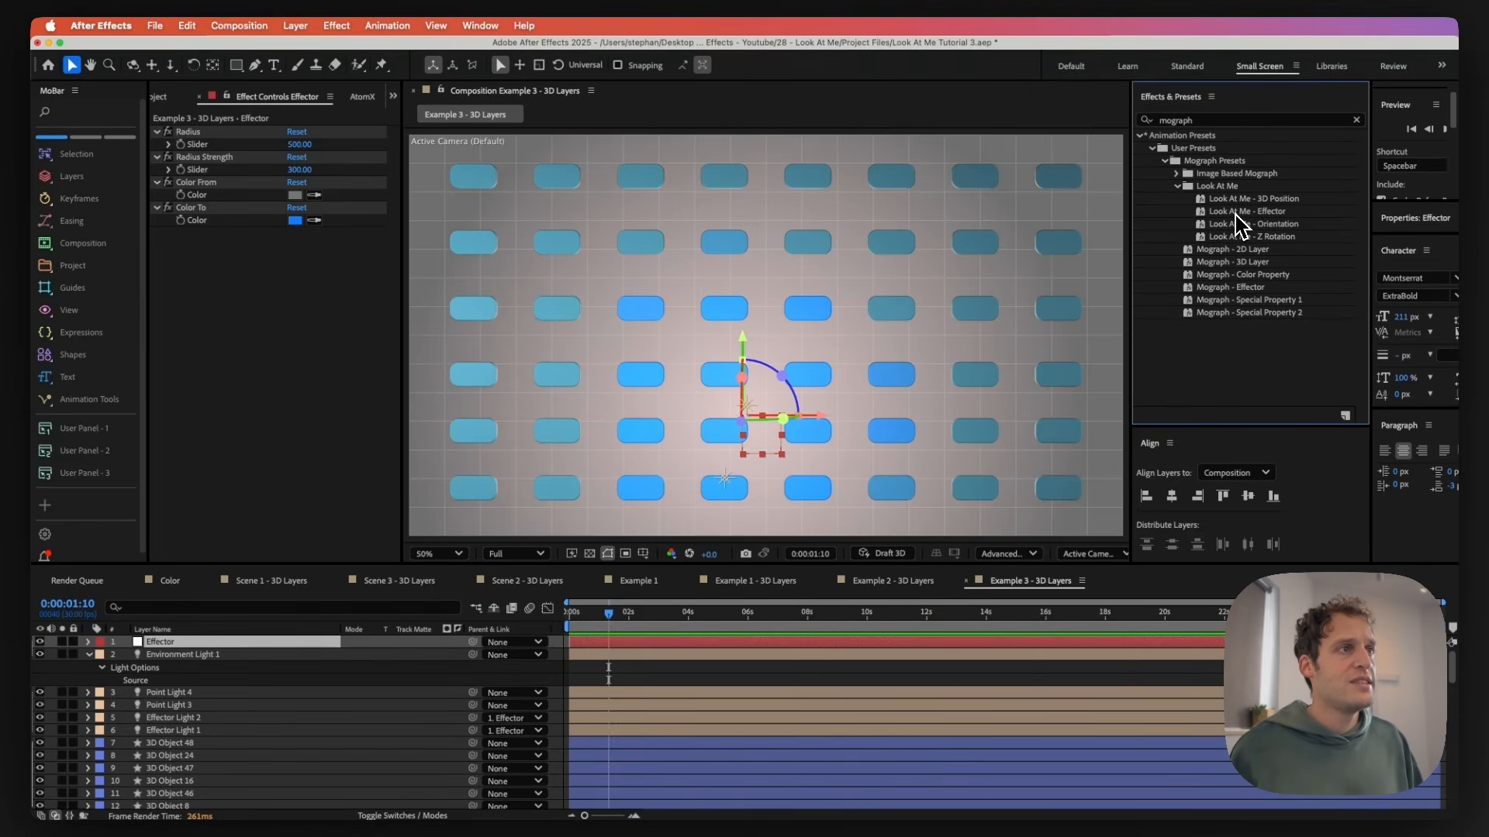
{"action": "left_click", "coordinate": [1236, 213]}
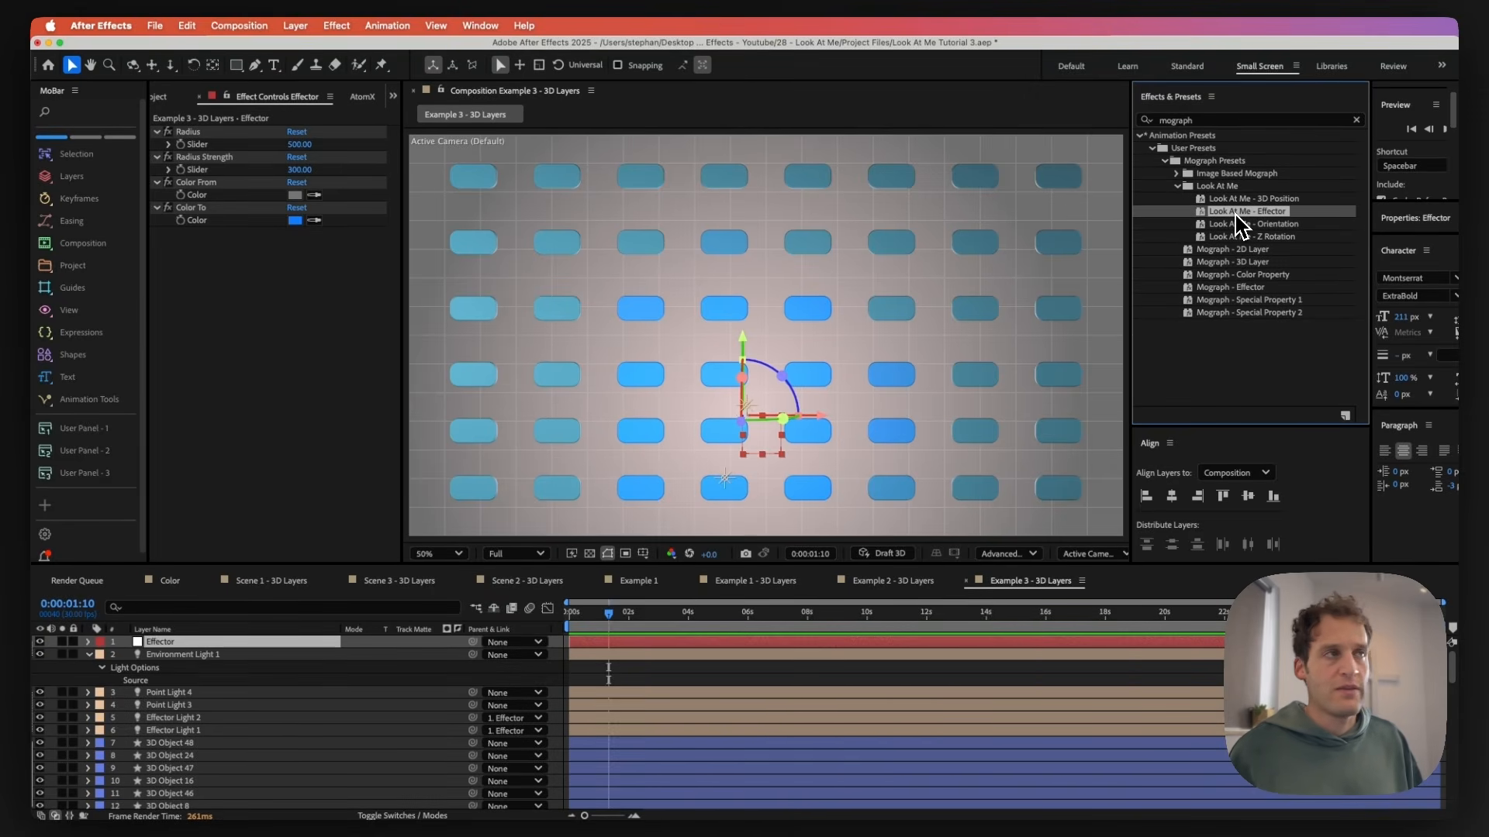
{"action": "double_click", "coordinate": [1236, 213]}
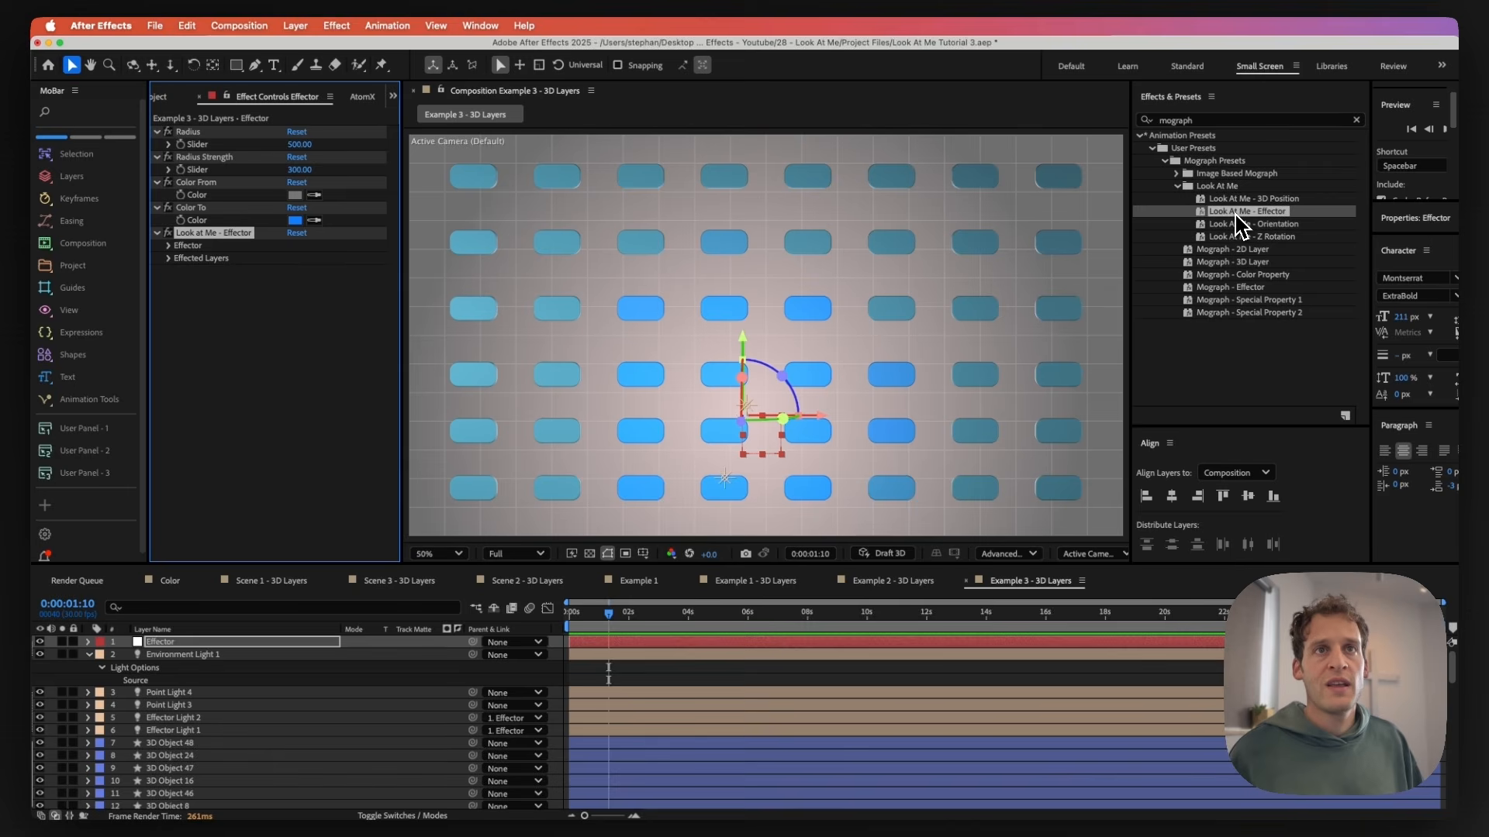
- Apply the Look At Me - Orientation preset to all layers from 3D Object 48 to 3D Object 1
{"action": "left_click", "coordinate": [167, 745]}
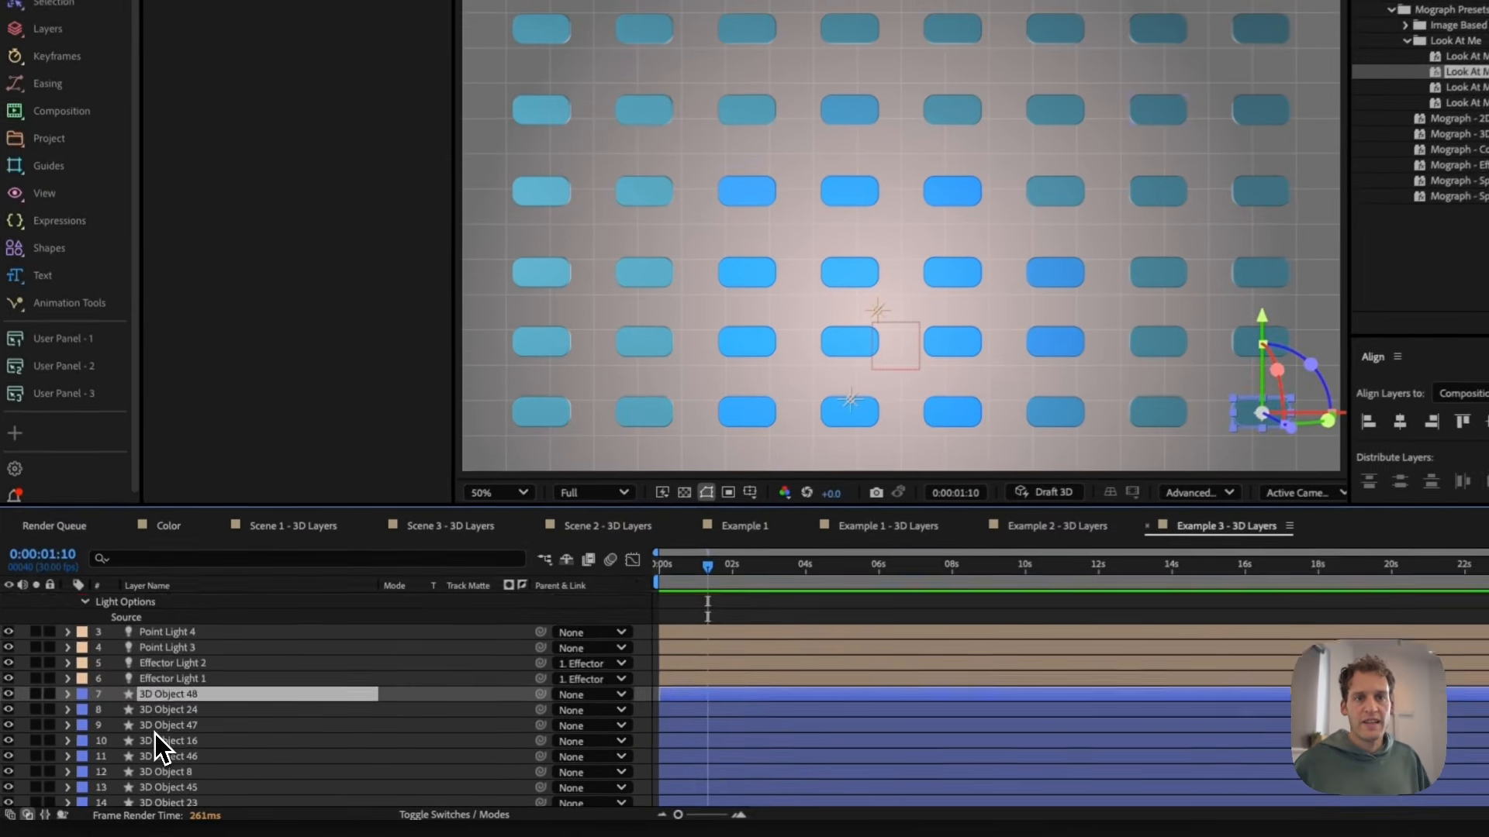
{"action": "scroll", "coordinate": [155, 735], "scroll_direction": "down", "scroll_amount": 15}
{"action": "left_click", "coordinate": [166, 763], "text": "shift"}
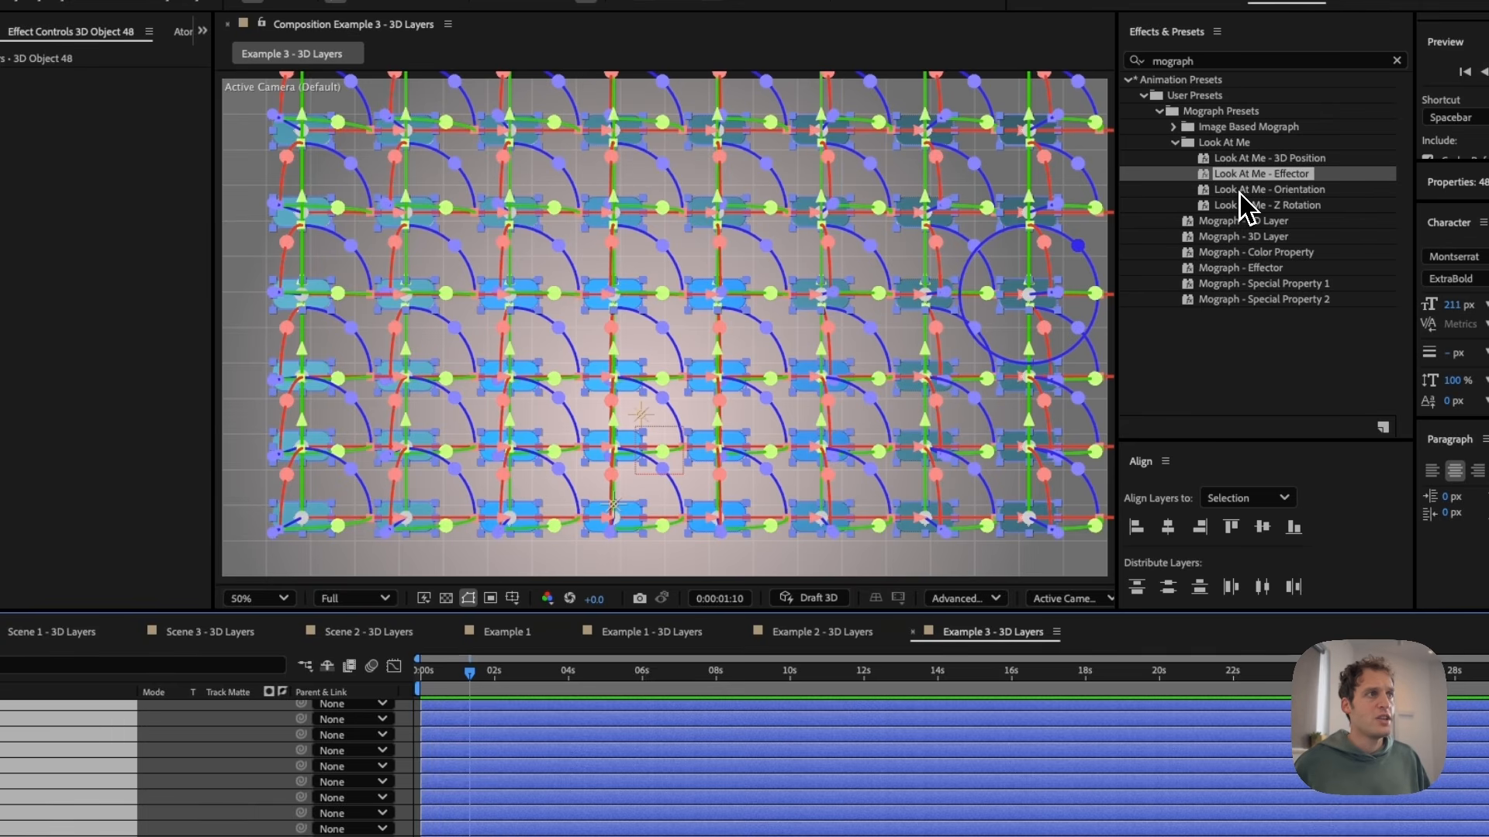
{"action": "double_click", "coordinate": [1241, 190]}
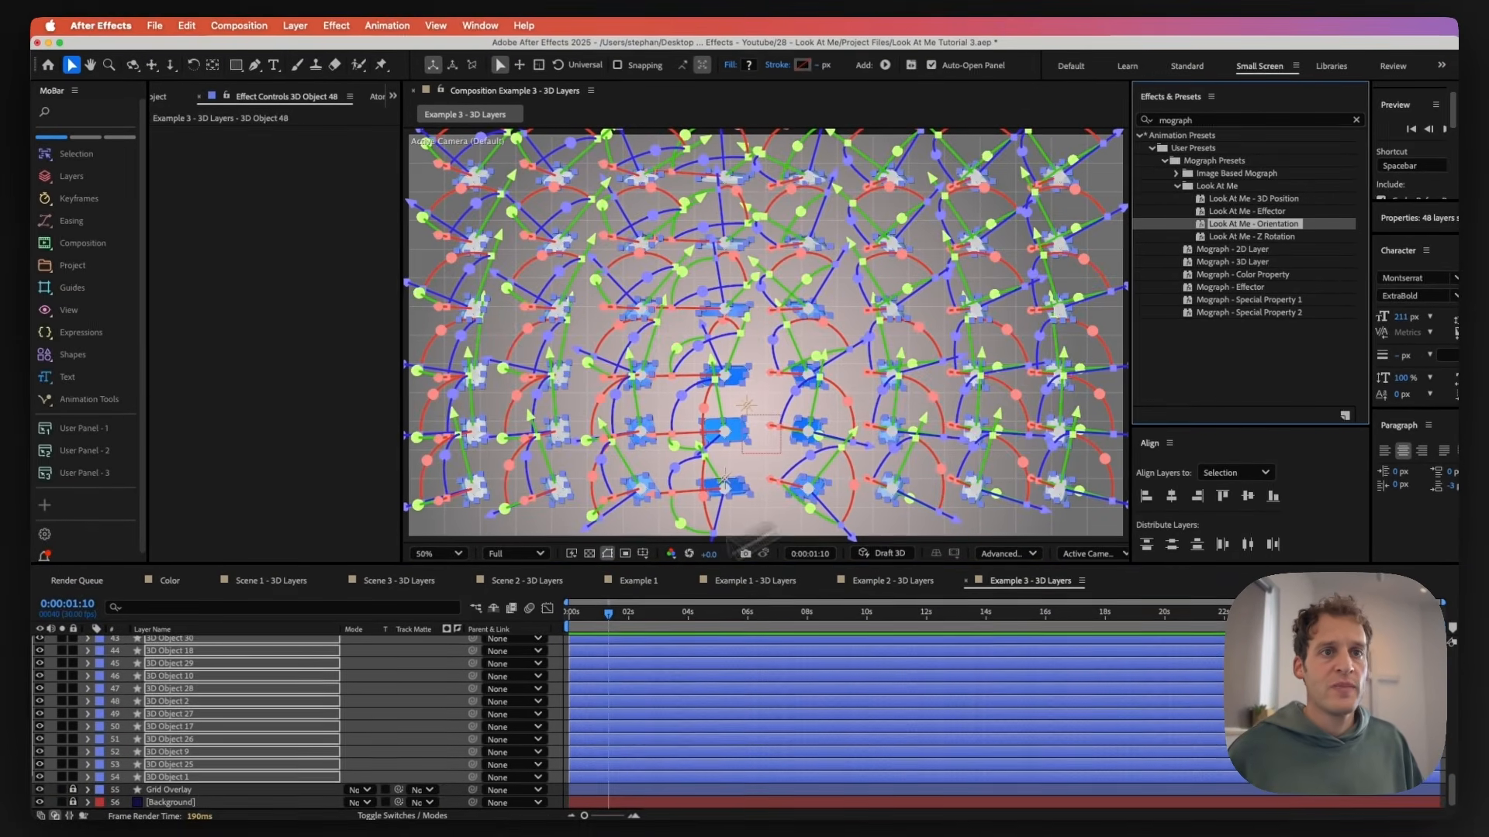
{"action": "left_click", "coordinate": [391, 727]}
- Reselect all 48 3D Object layers and apply the Look At Me - 3D Position preset to them
{"action": "left_click", "coordinate": [311, 778]}
{"action": "scroll", "coordinate": [279, 745], "scroll_direction": "up", "scroll_amount": 10}
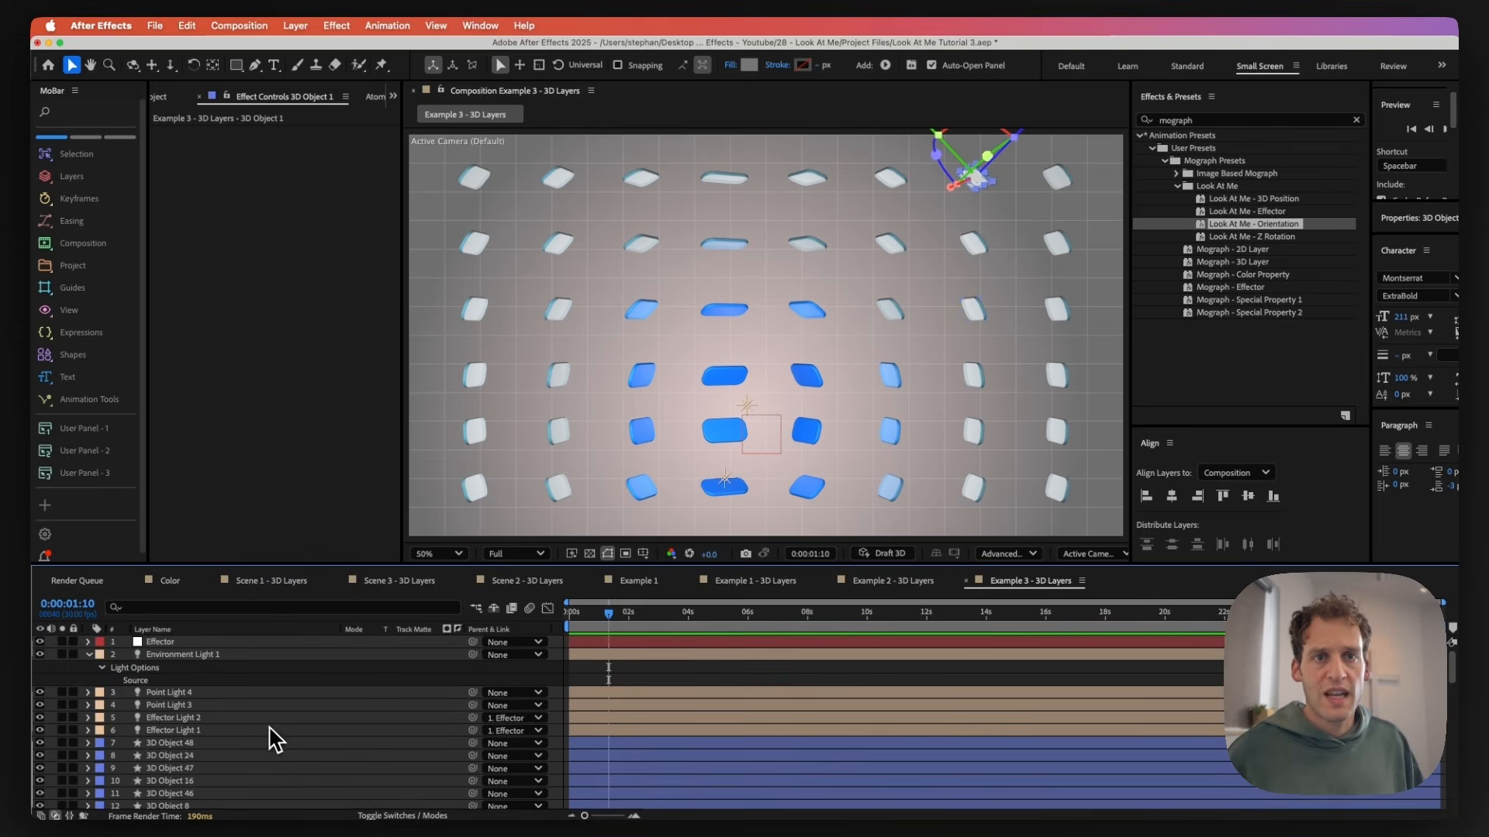
{"action": "left_click", "coordinate": [170, 743], "text": "shift"}
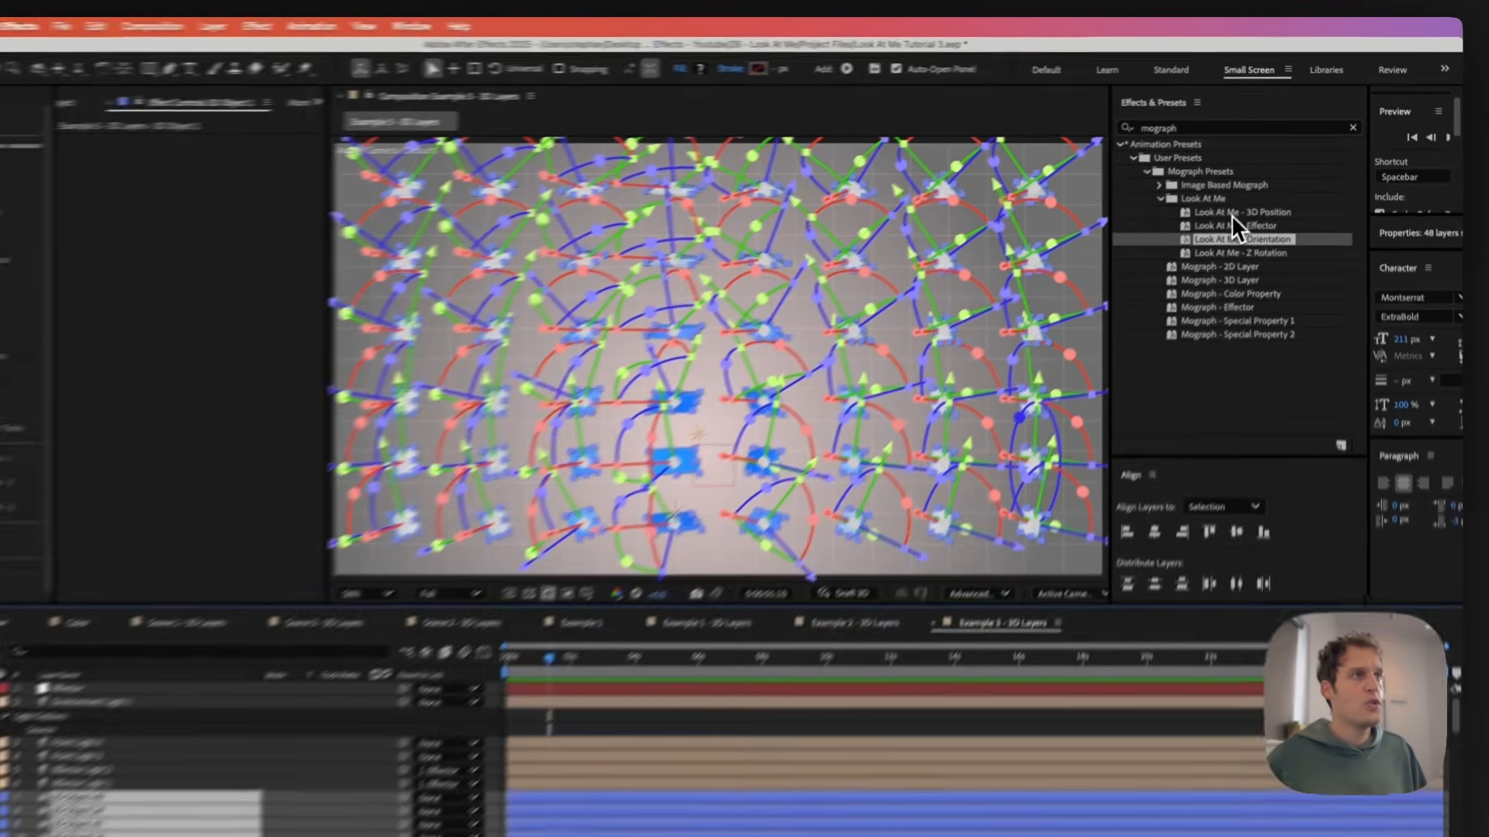
{"action": "left_click", "coordinate": [1240, 199]}
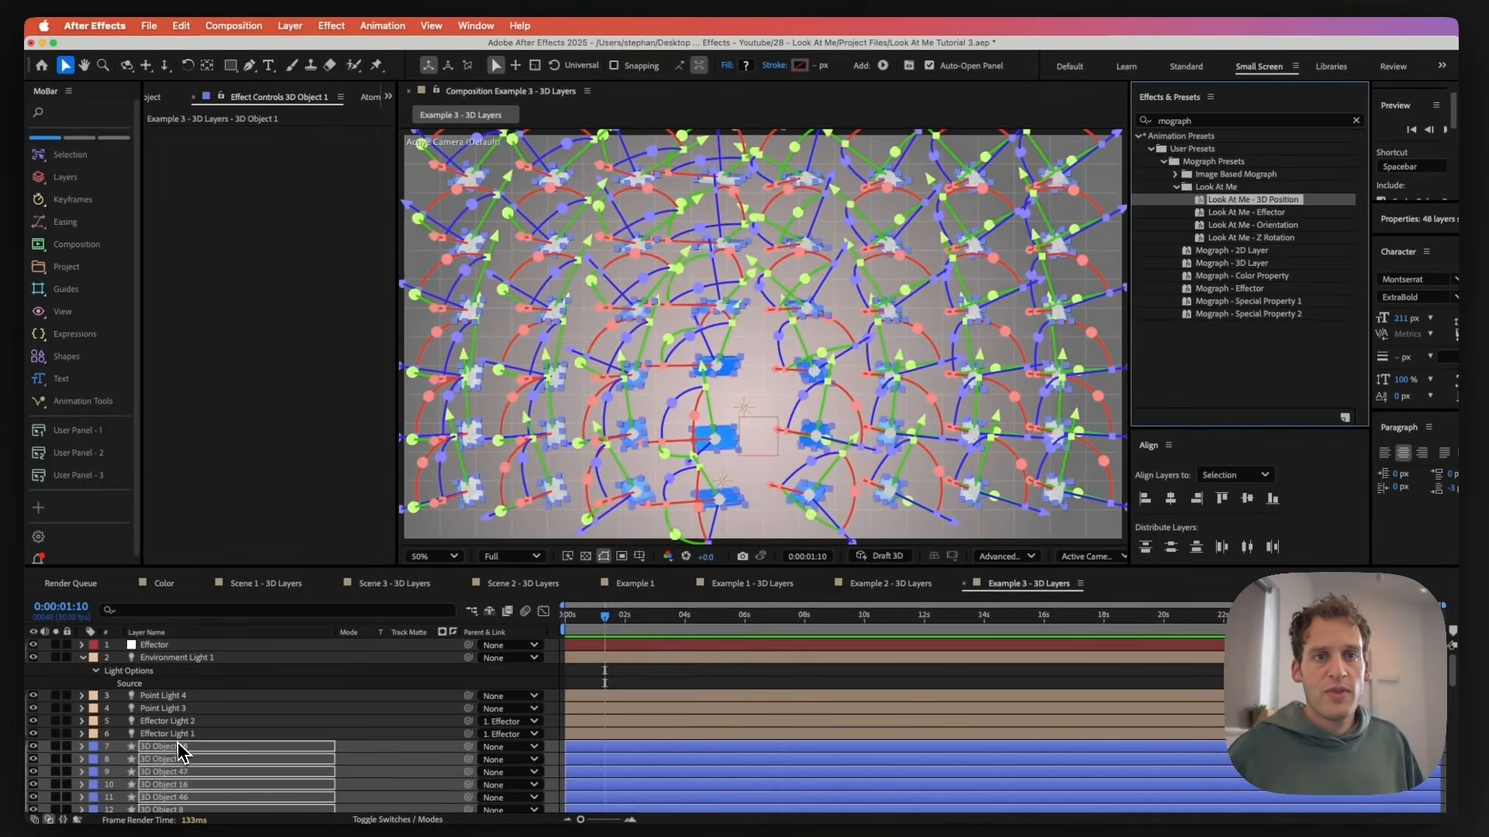
- Apply the Look At Me - Z Rotation preset to all layers from 3D Object 48 to 3D Object 1, then deselect them
{"action": "left_click", "coordinate": [180, 732]}
{"action": "left_click", "coordinate": [184, 744]}
{"action": "scroll", "coordinate": [187, 748], "scroll_direction": "down", "scroll_amount": 8}
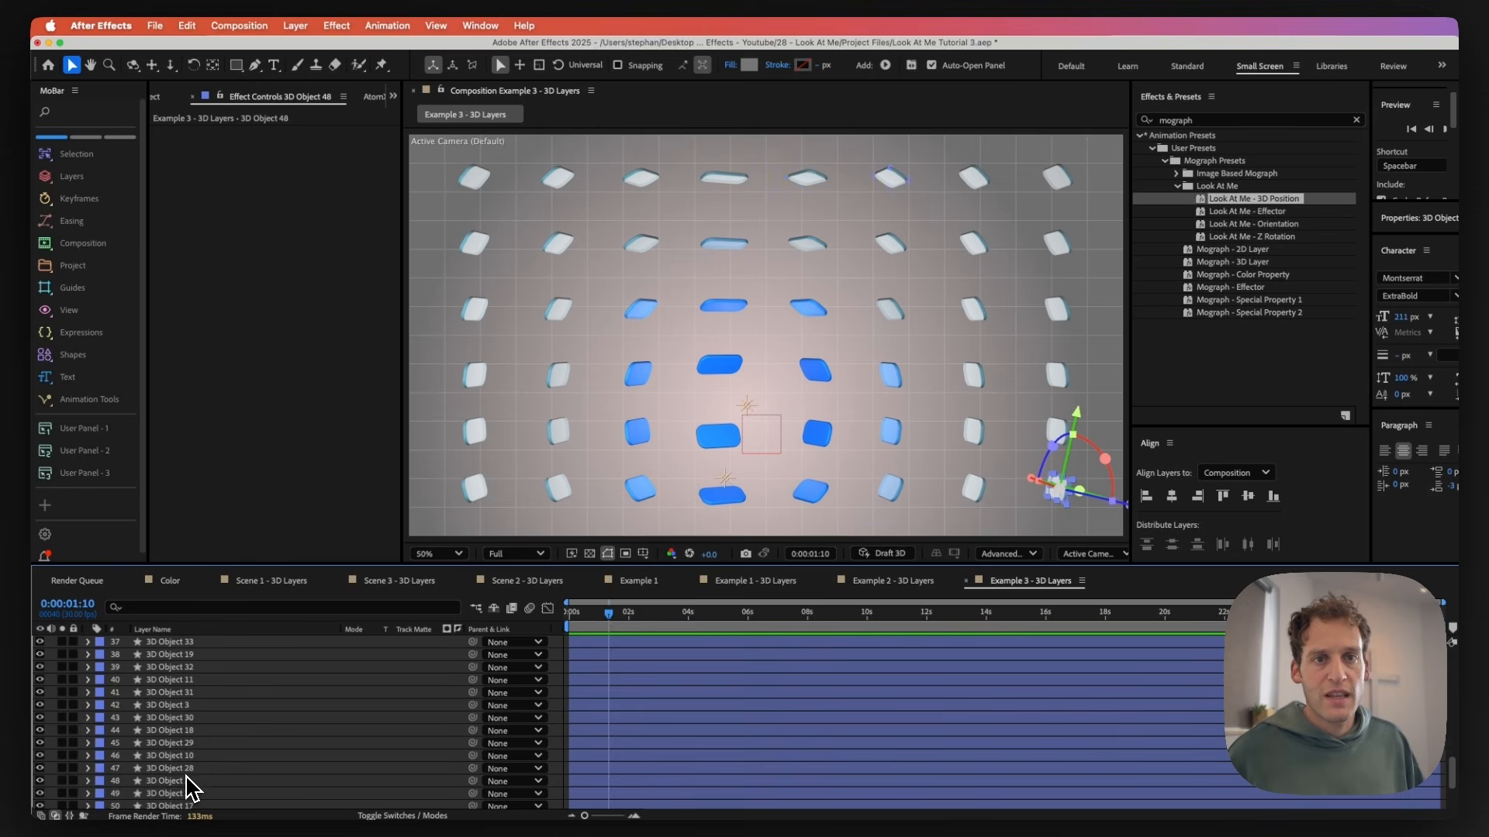
{"action": "scroll", "coordinate": [186, 805], "scroll_direction": "down", "scroll_amount": 3}
{"action": "left_click", "coordinate": [178, 780], "text": "shift"}
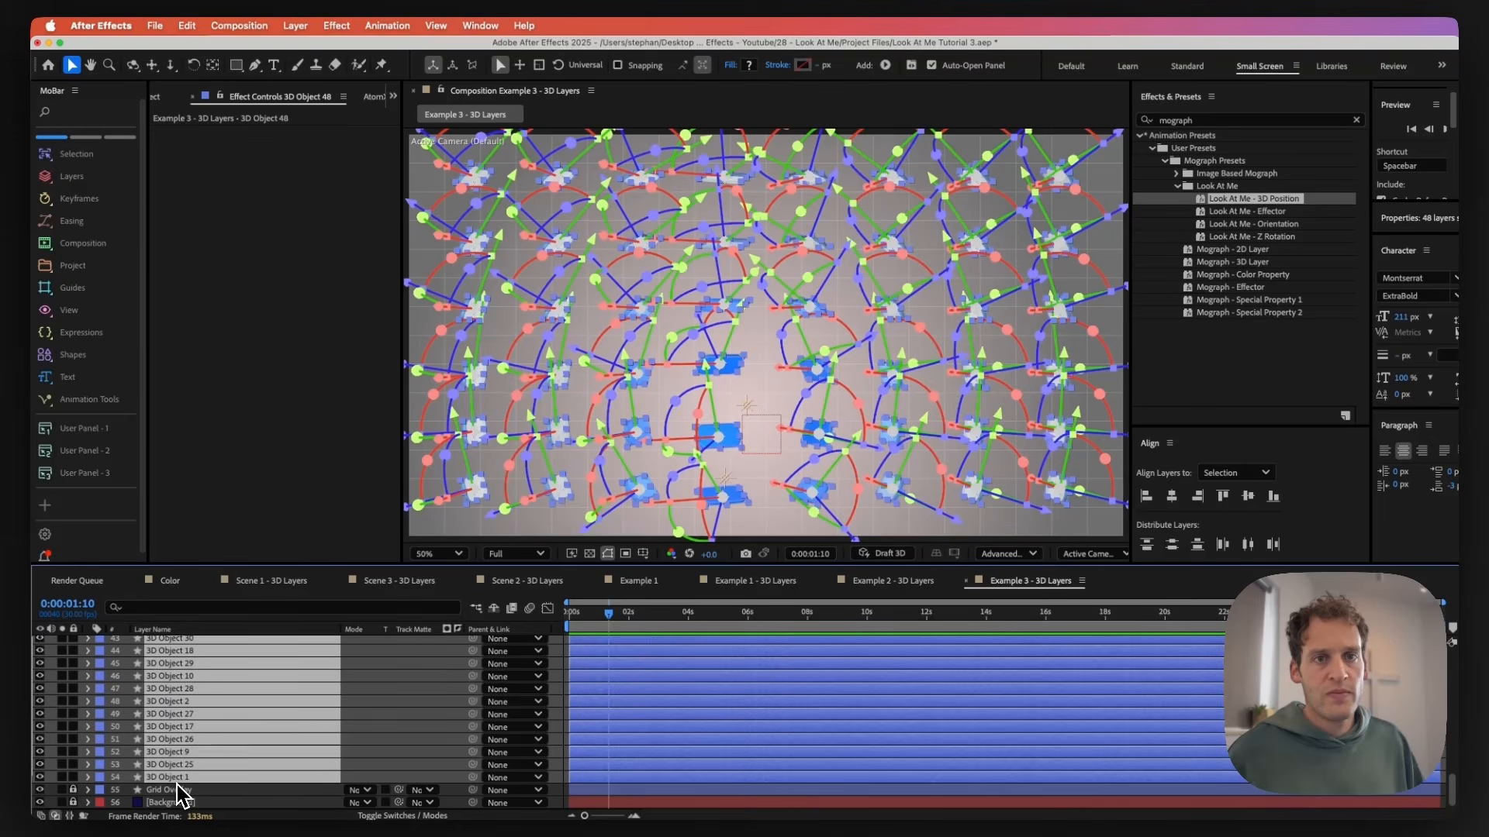
{"action": "left_click", "coordinate": [1230, 239]}
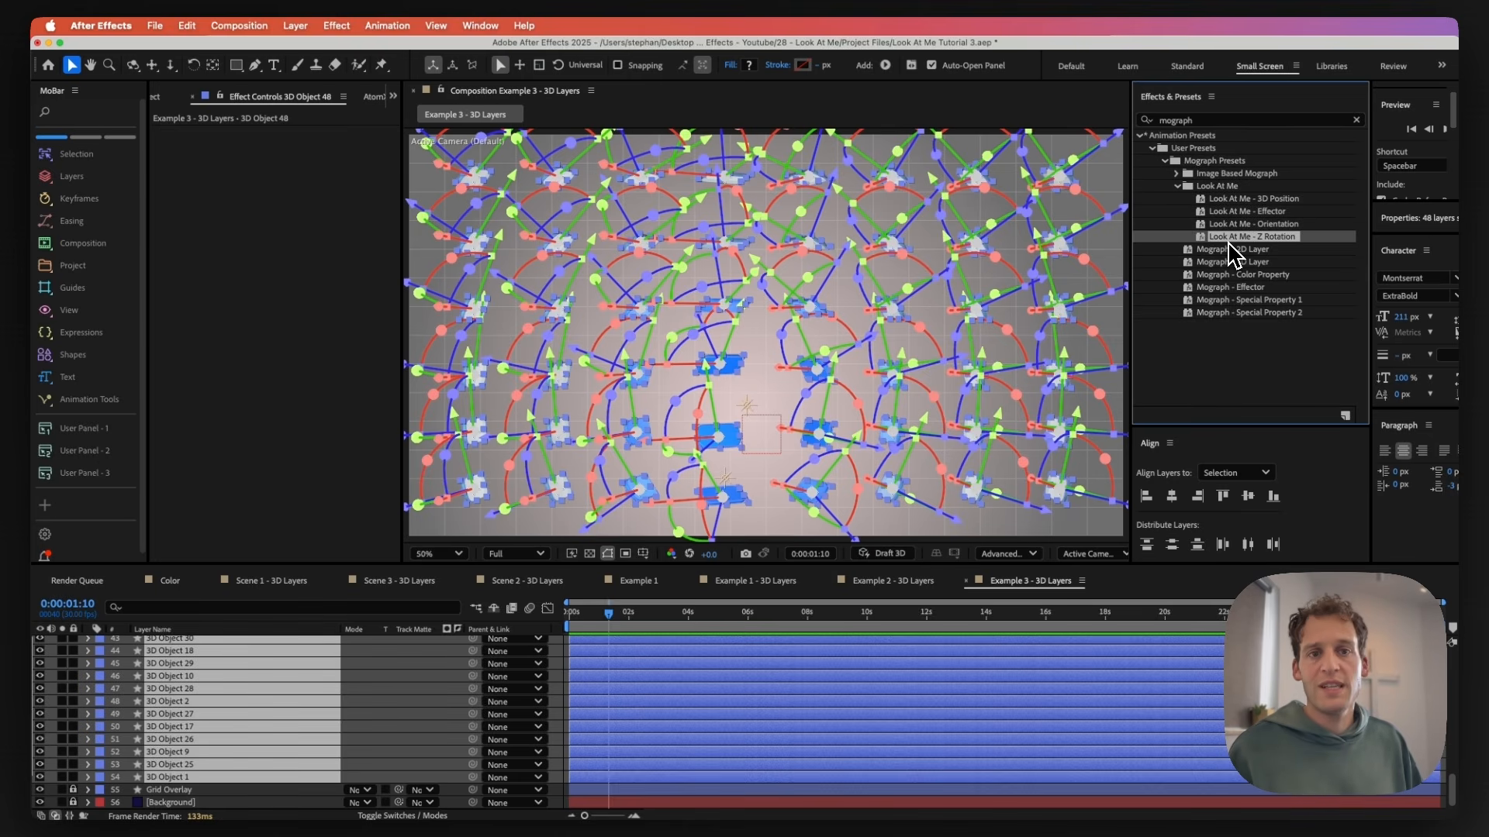
{"action": "double_click", "coordinate": [1230, 240]}
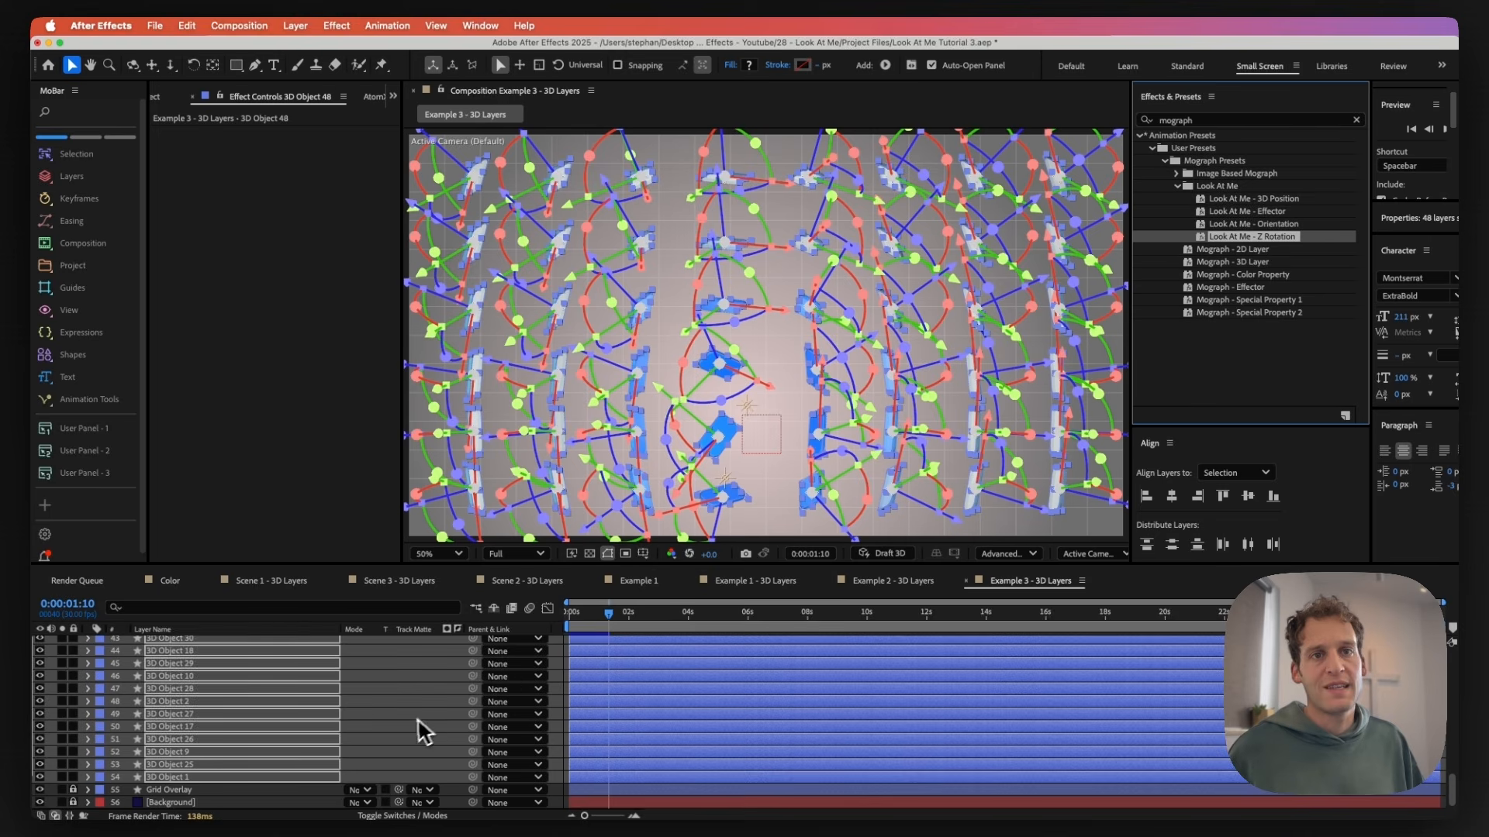
{"action": "key", "text": "F2"}
{"action": "scroll", "coordinate": [406, 735], "scroll_direction": "up", "scroll_amount": 10}
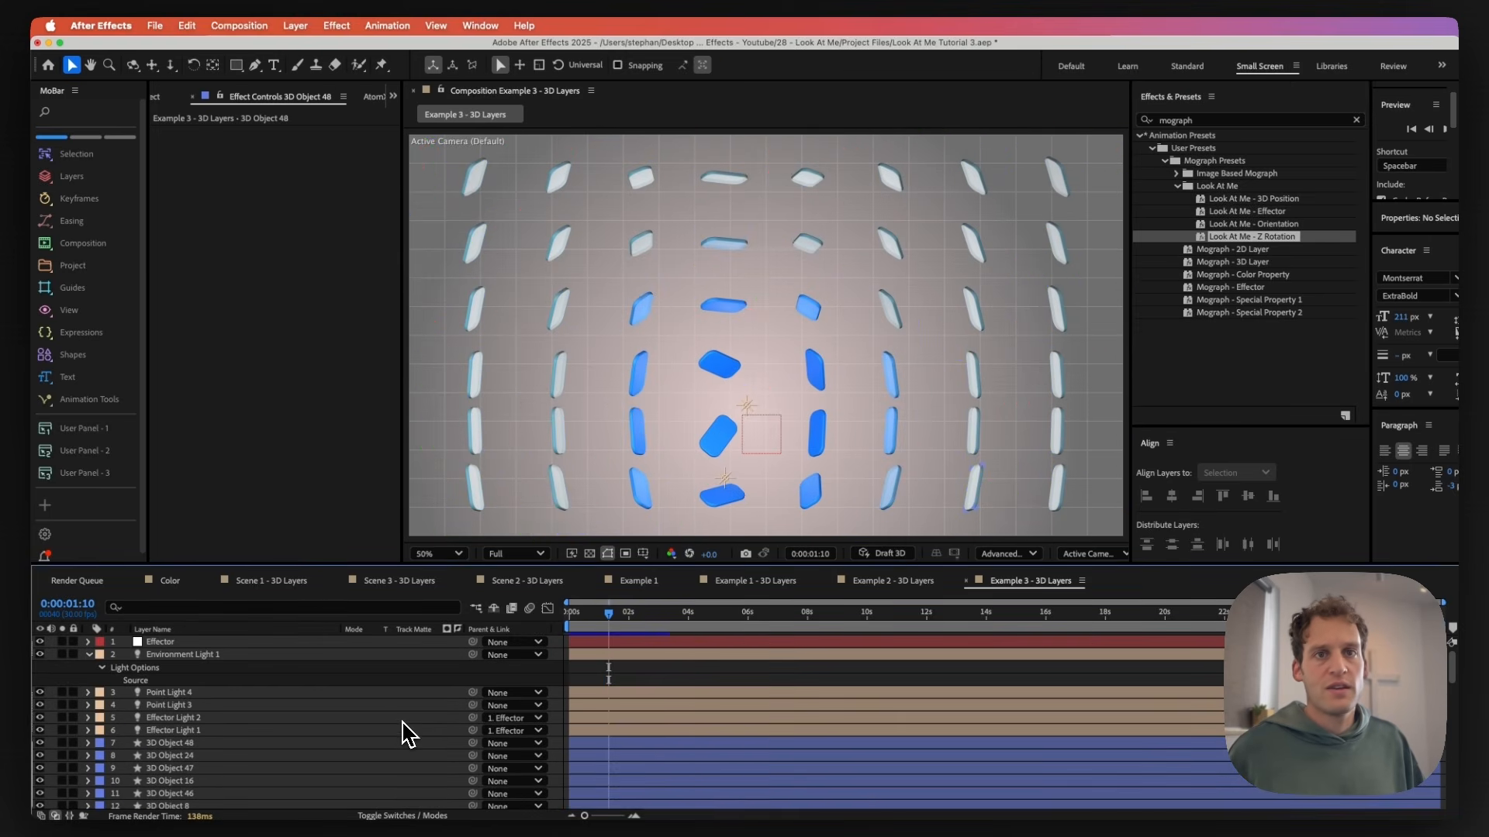
- Move the Effector null toward the left part of the grid and raise its Position Offset Amount to 97
{"action": "left_click", "coordinate": [163, 643]}
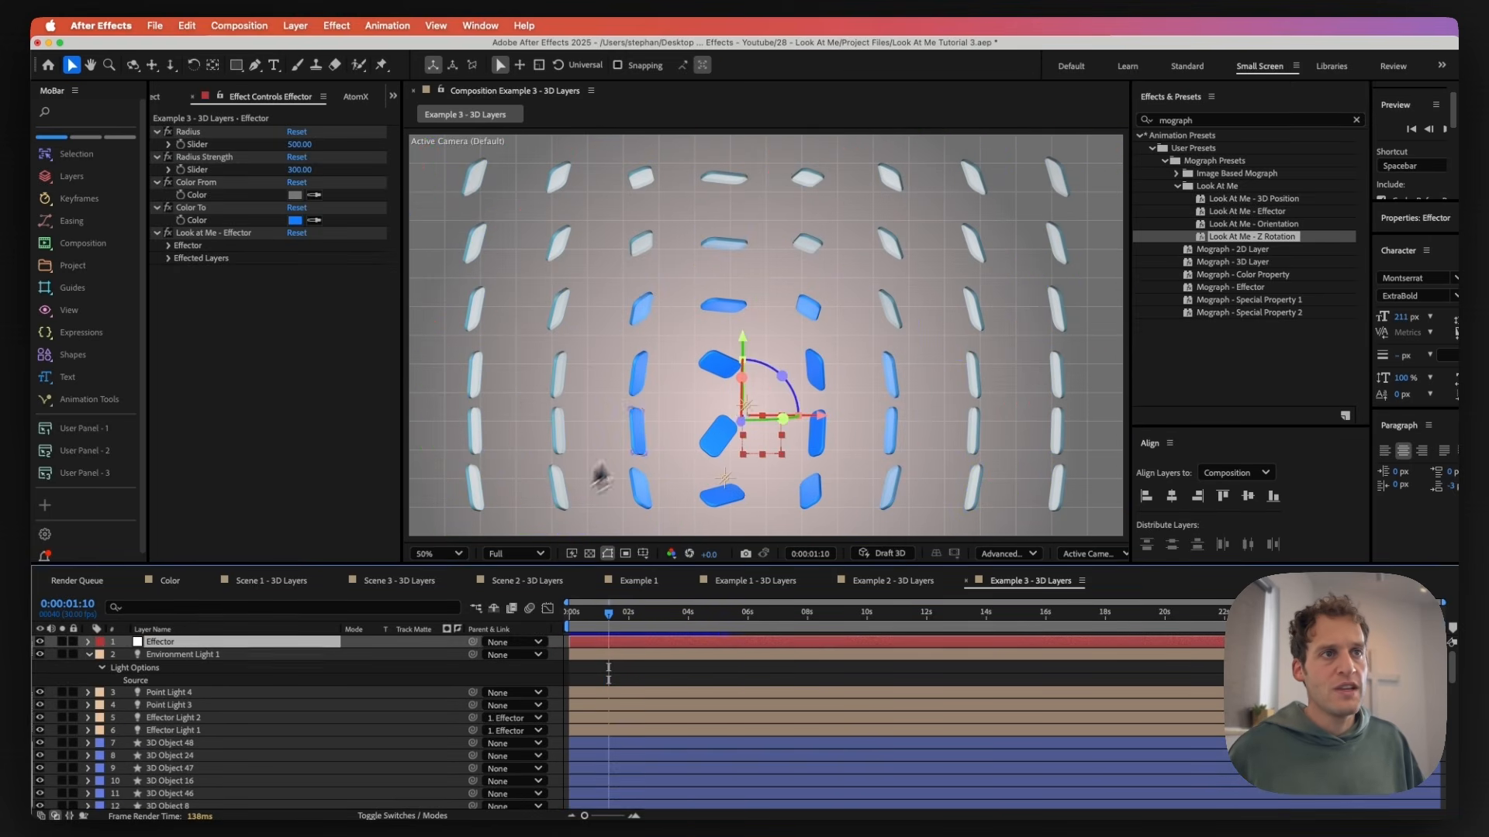
{"action": "left_click_drag", "start_coordinate": [735, 432], "coordinate": [490, 496]}
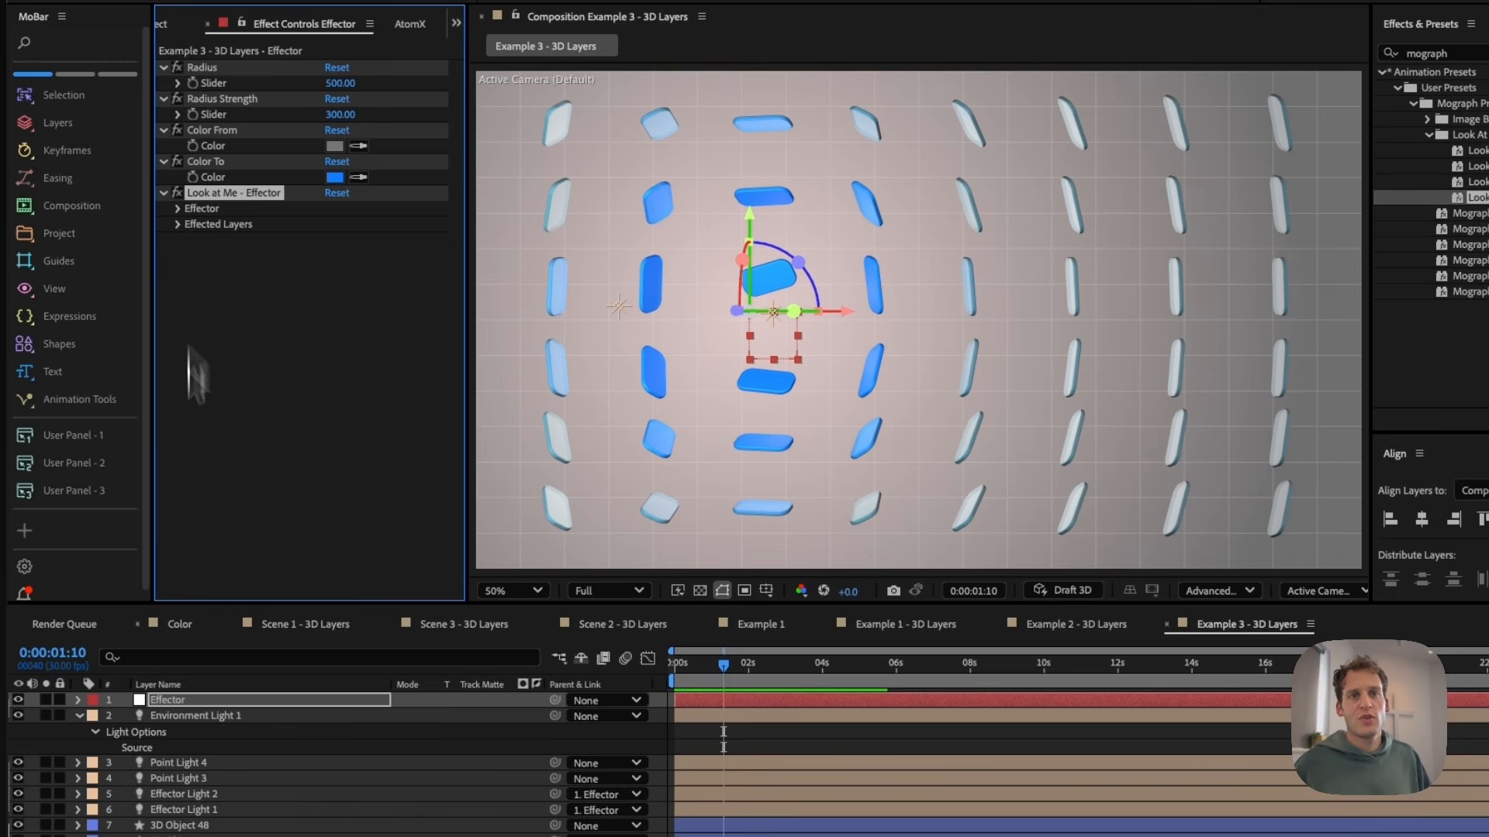
{"action": "left_click", "coordinate": [177, 227]}
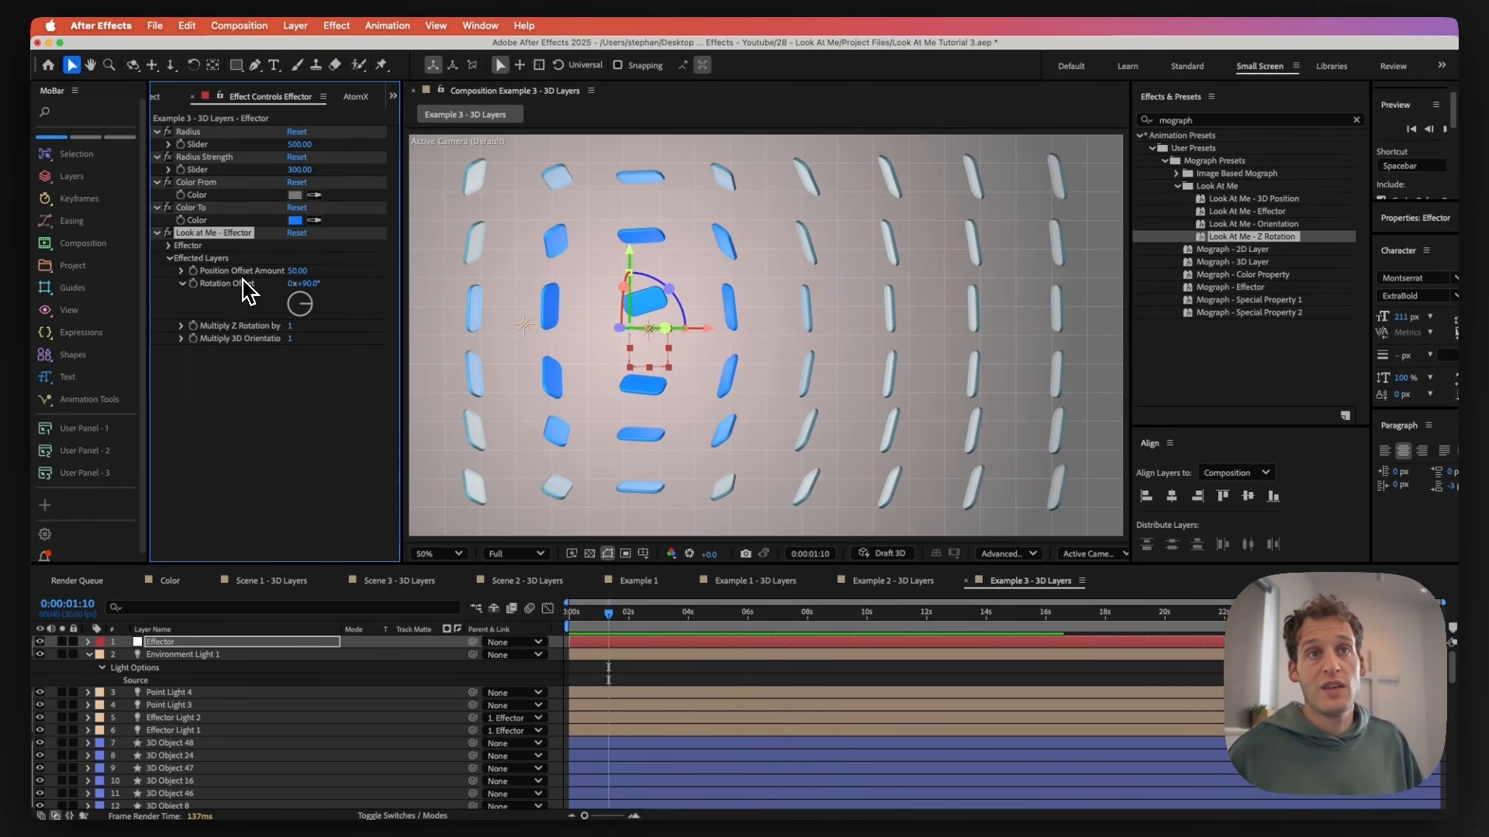
{"action": "left_click_drag", "start_coordinate": [297, 270], "coordinate": [346, 282]}
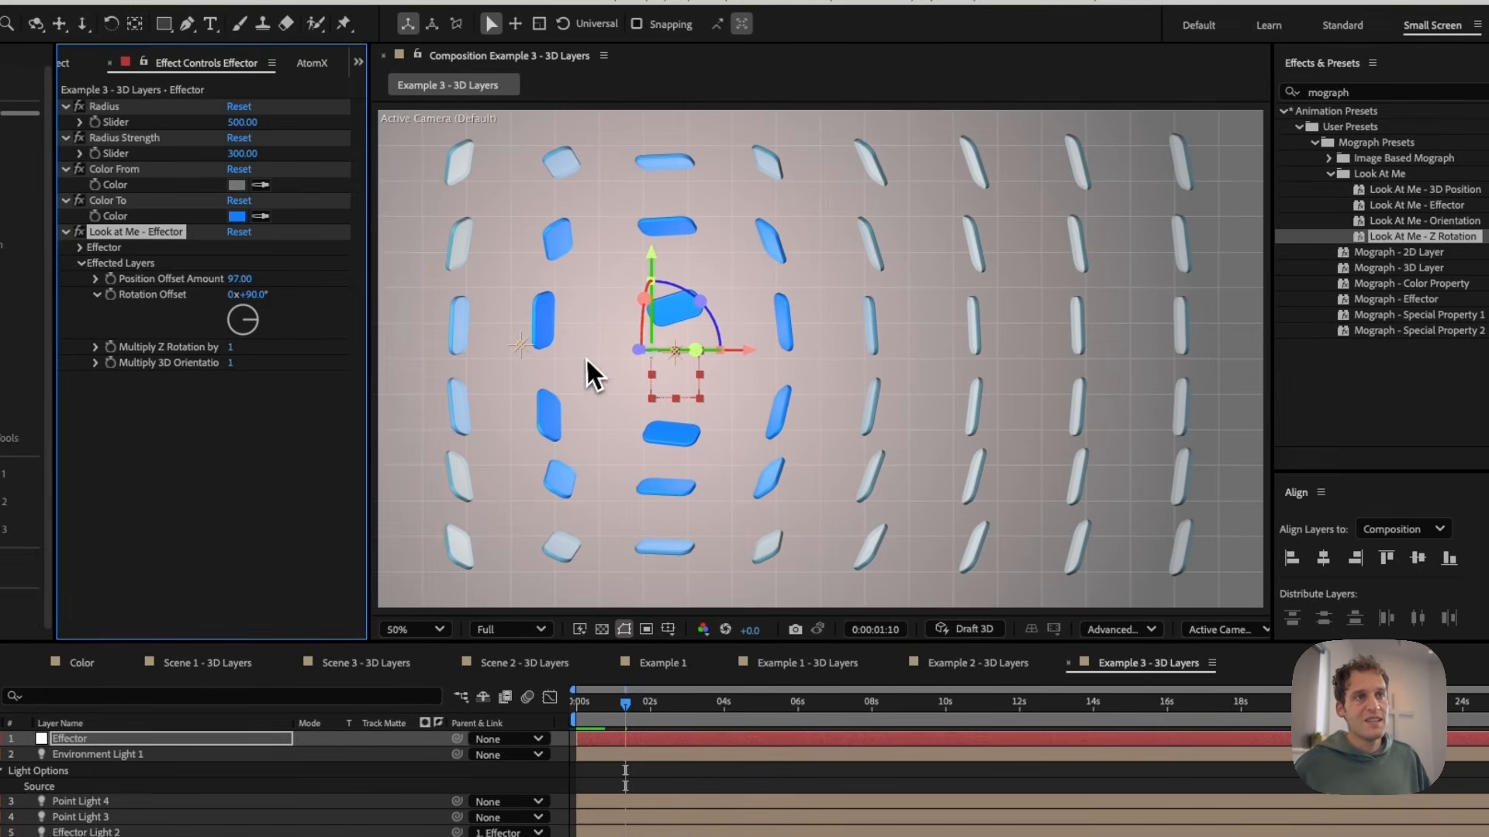
- Move the Effector null to the grid's lower-left corner and set its Rotation Offset to 230°
{"action": "left_click_drag", "start_coordinate": [652, 350], "coordinate": [740, 361]}
{"action": "left_click_drag", "start_coordinate": [763, 369], "coordinate": [977, 323]}
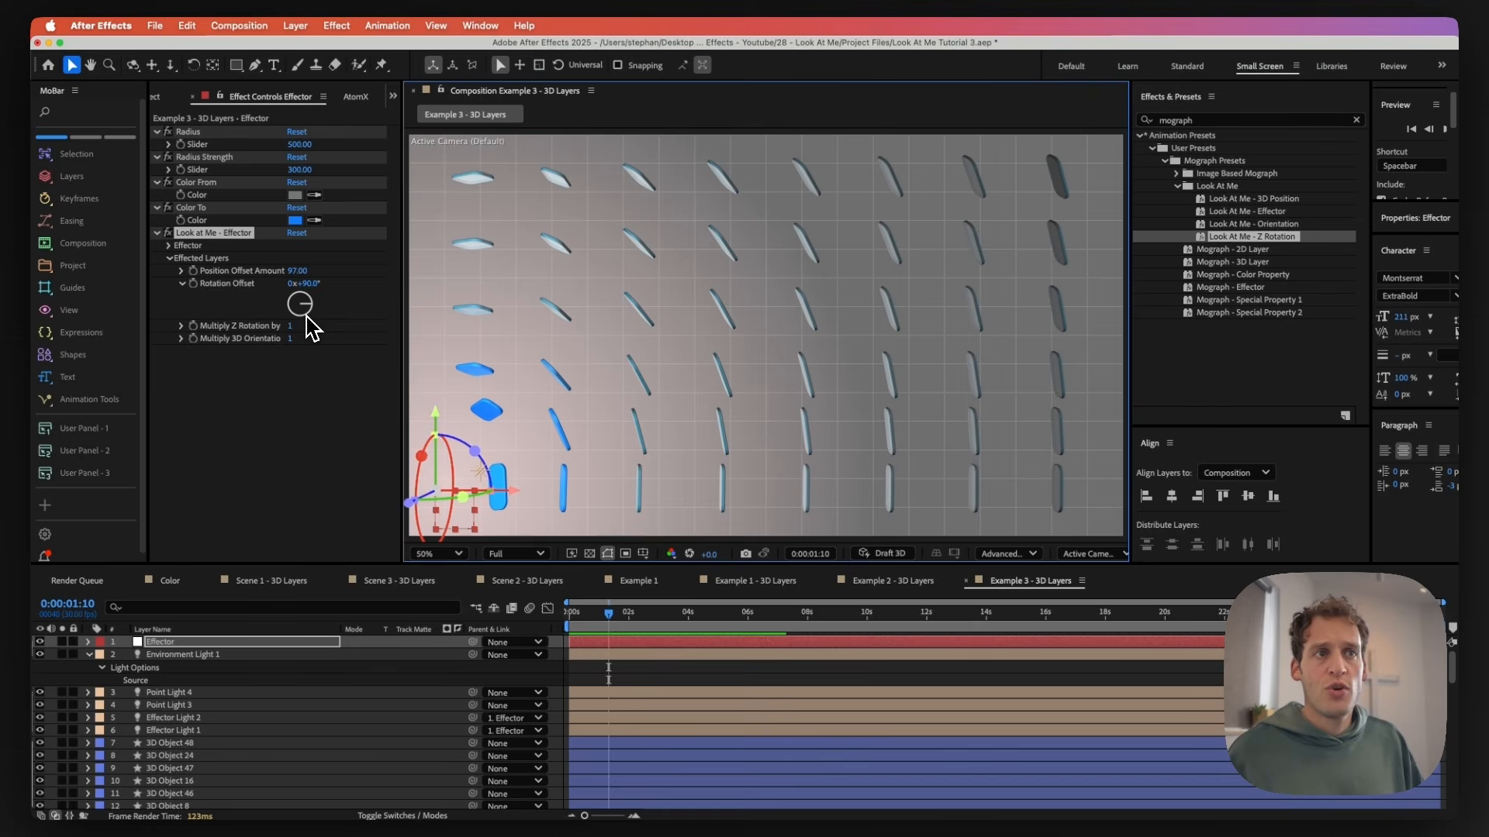
{"action": "left_click", "coordinate": [304, 314]}
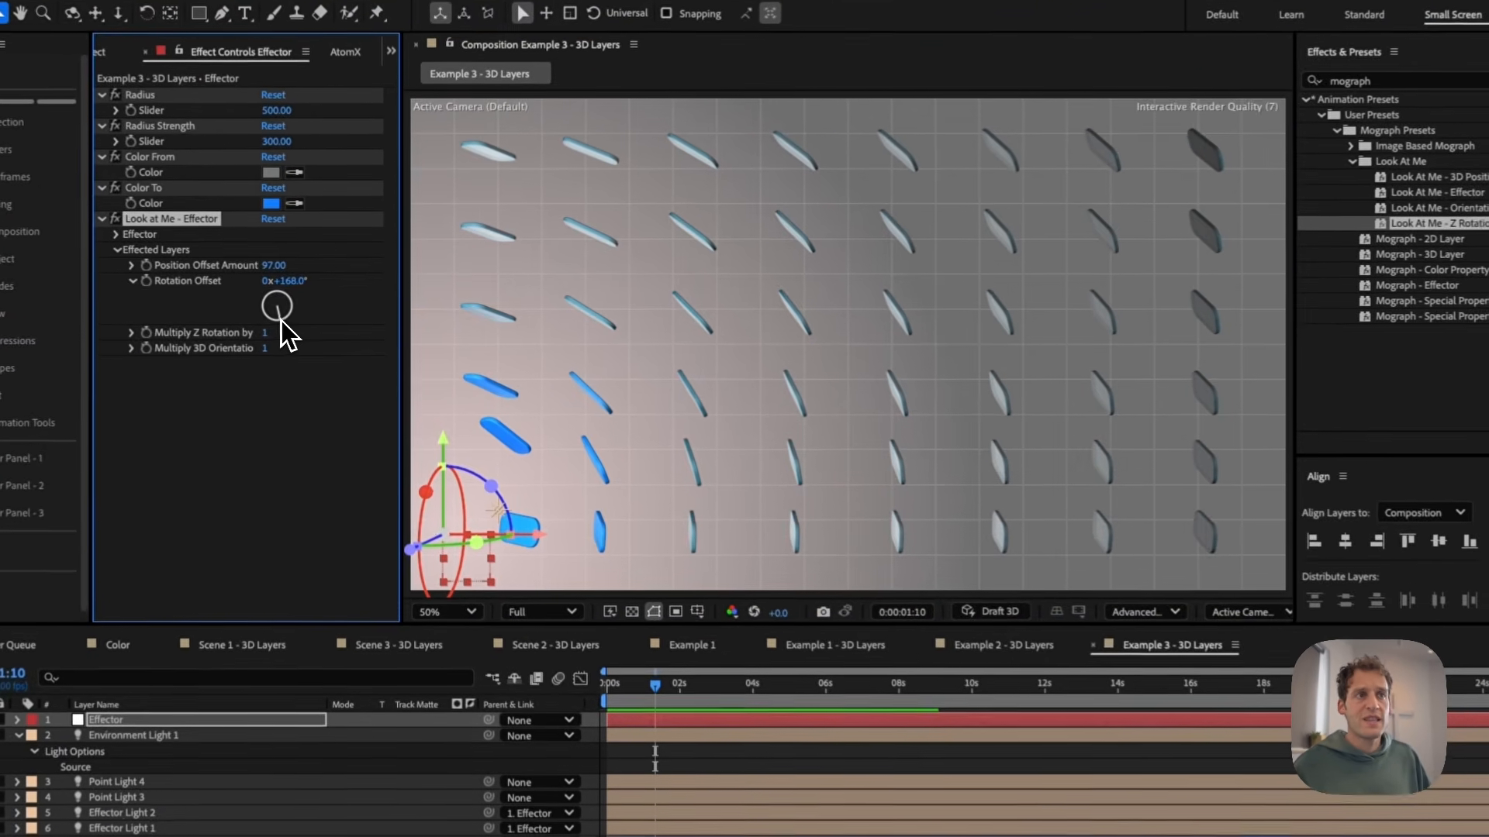
{"action": "mouse_move", "coordinate": [277, 317]}
{"action": "left_mouse_down"}
{"action": "mouse_move", "coordinate": [293, 336]}
{"action": "mouse_move", "coordinate": [337, 325]}
{"action": "mouse_move", "coordinate": [259, 336]}
{"action": "left_mouse_up"}
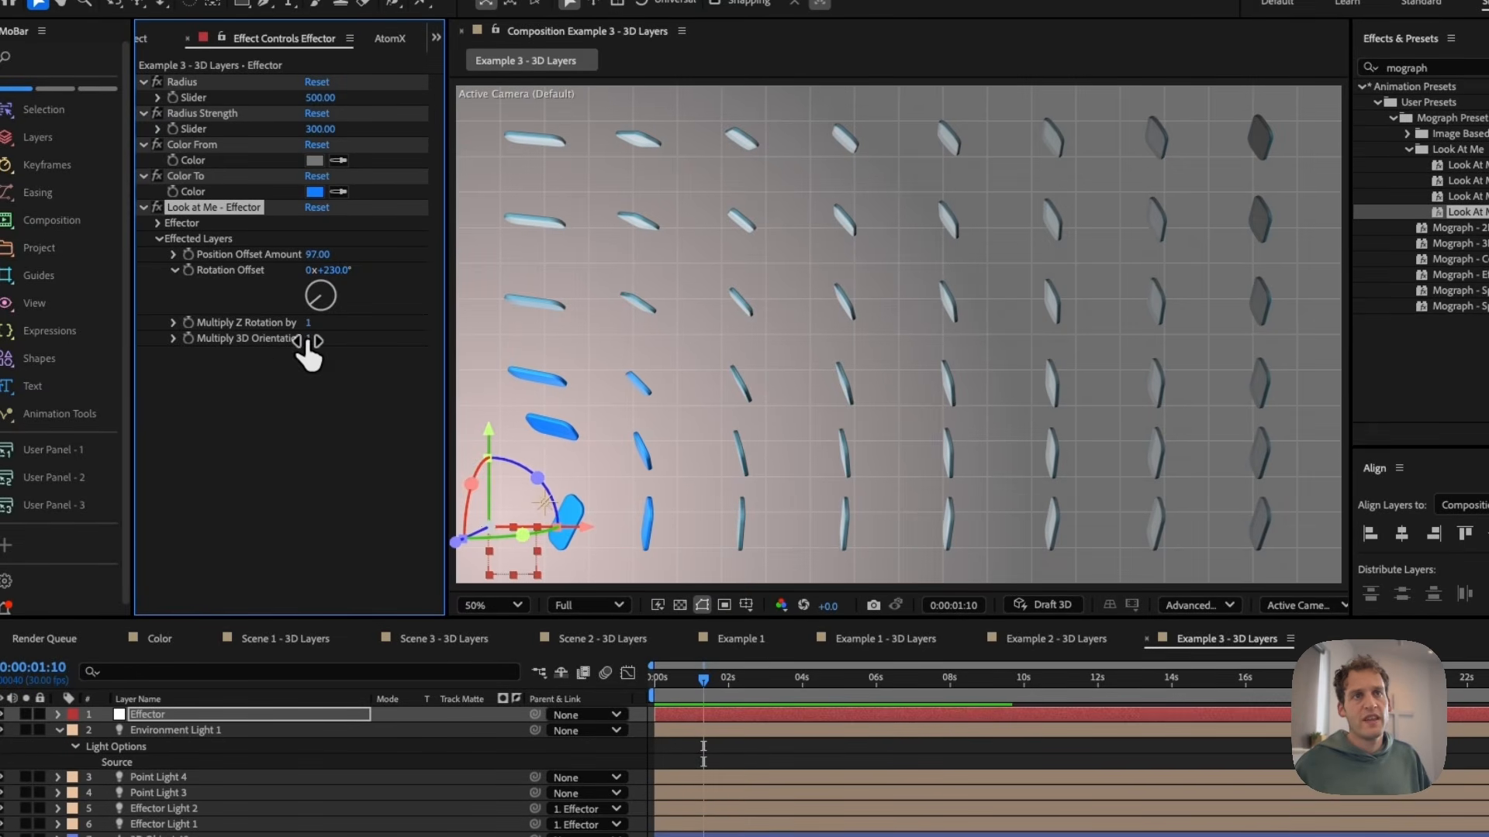
- Set Multiply 3D Orientation to 2 and move the Effector null from the corner to near the middle of the grid
{"action": "key", "text": "Return"}
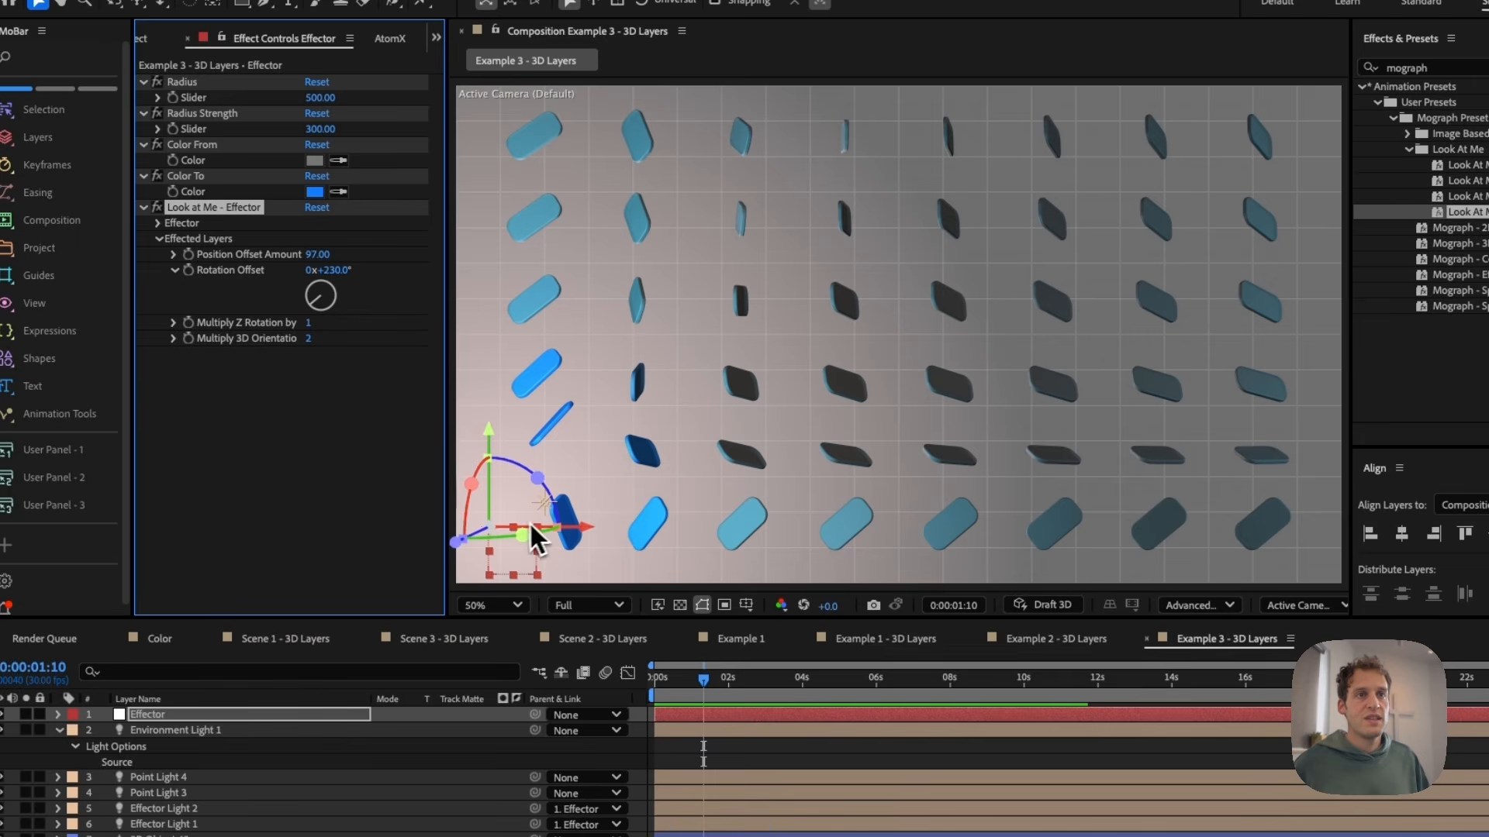
{"action": "left_click_drag", "start_coordinate": [545, 504], "coordinate": [1054, 349]}
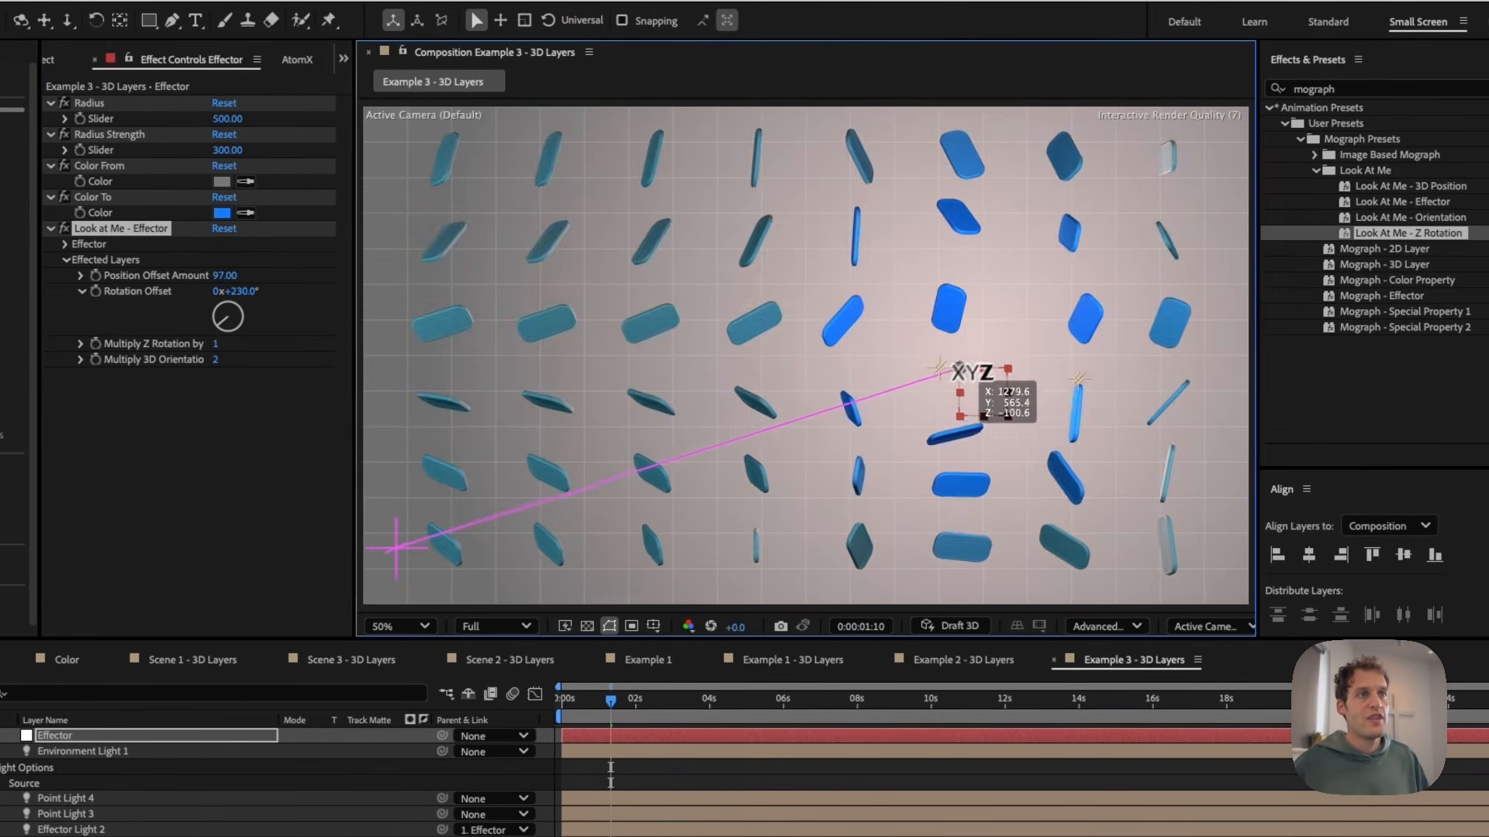
{"action": "left_click_drag", "start_coordinate": [959, 370], "coordinate": [853, 399]}
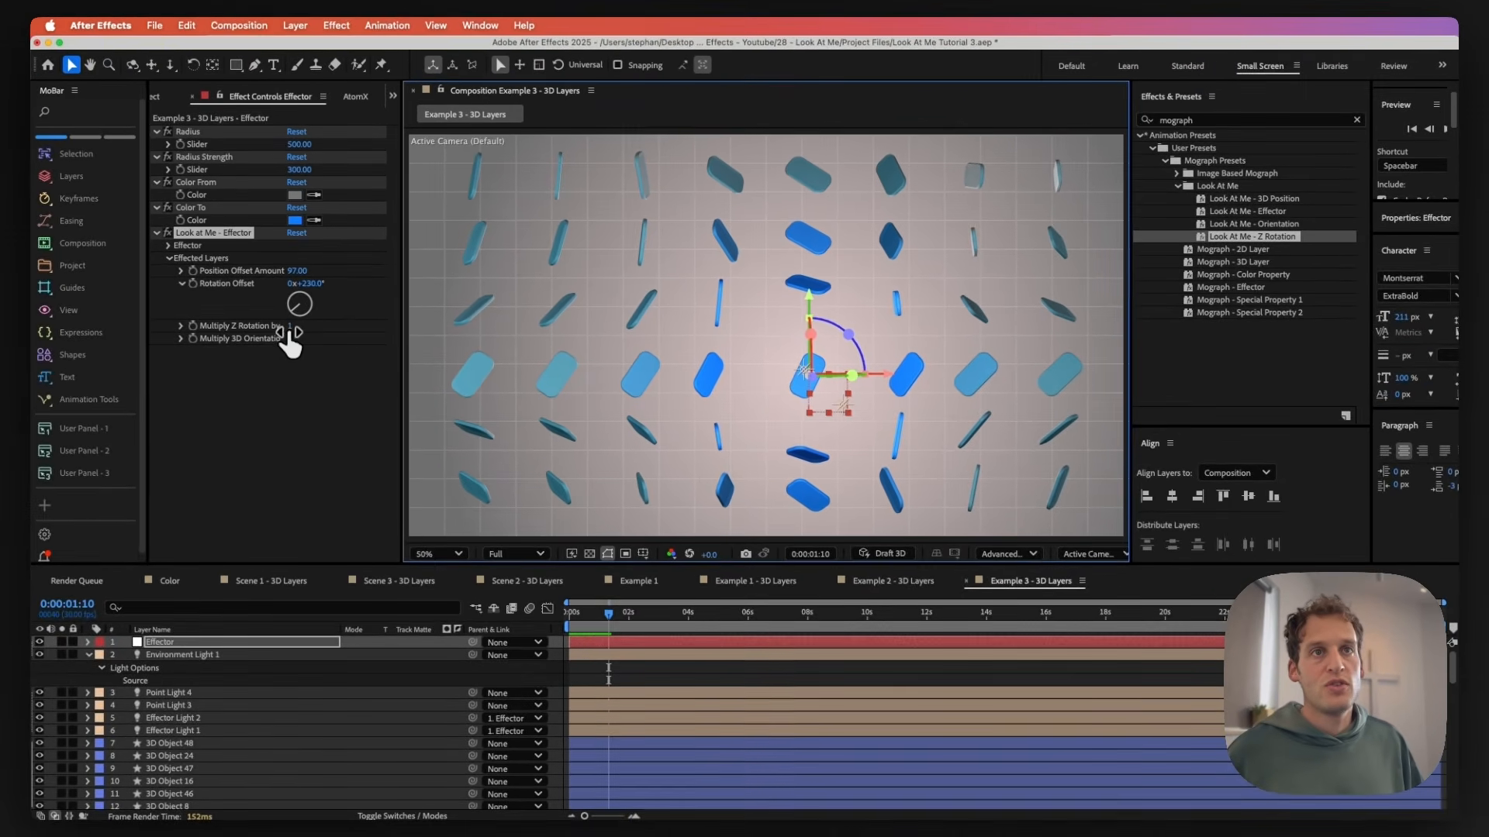
- Set Multiply Z Rotation to 2 and move the Effector null toward the upper-left part of the grid
{"action": "left_click", "coordinate": [273, 330]}
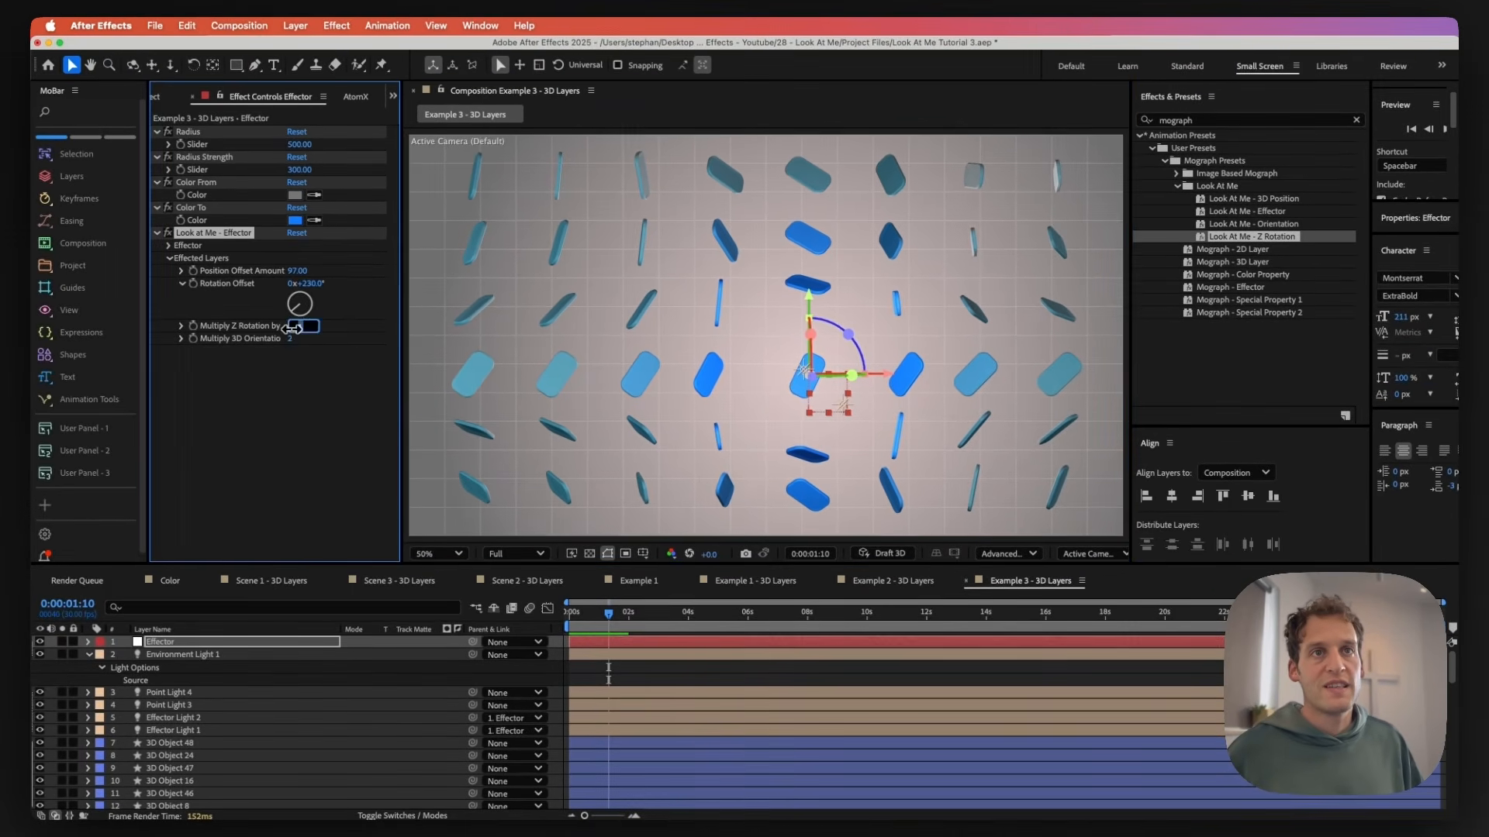
{"action": "type", "text": "2"}
{"action": "key", "text": "Return"}
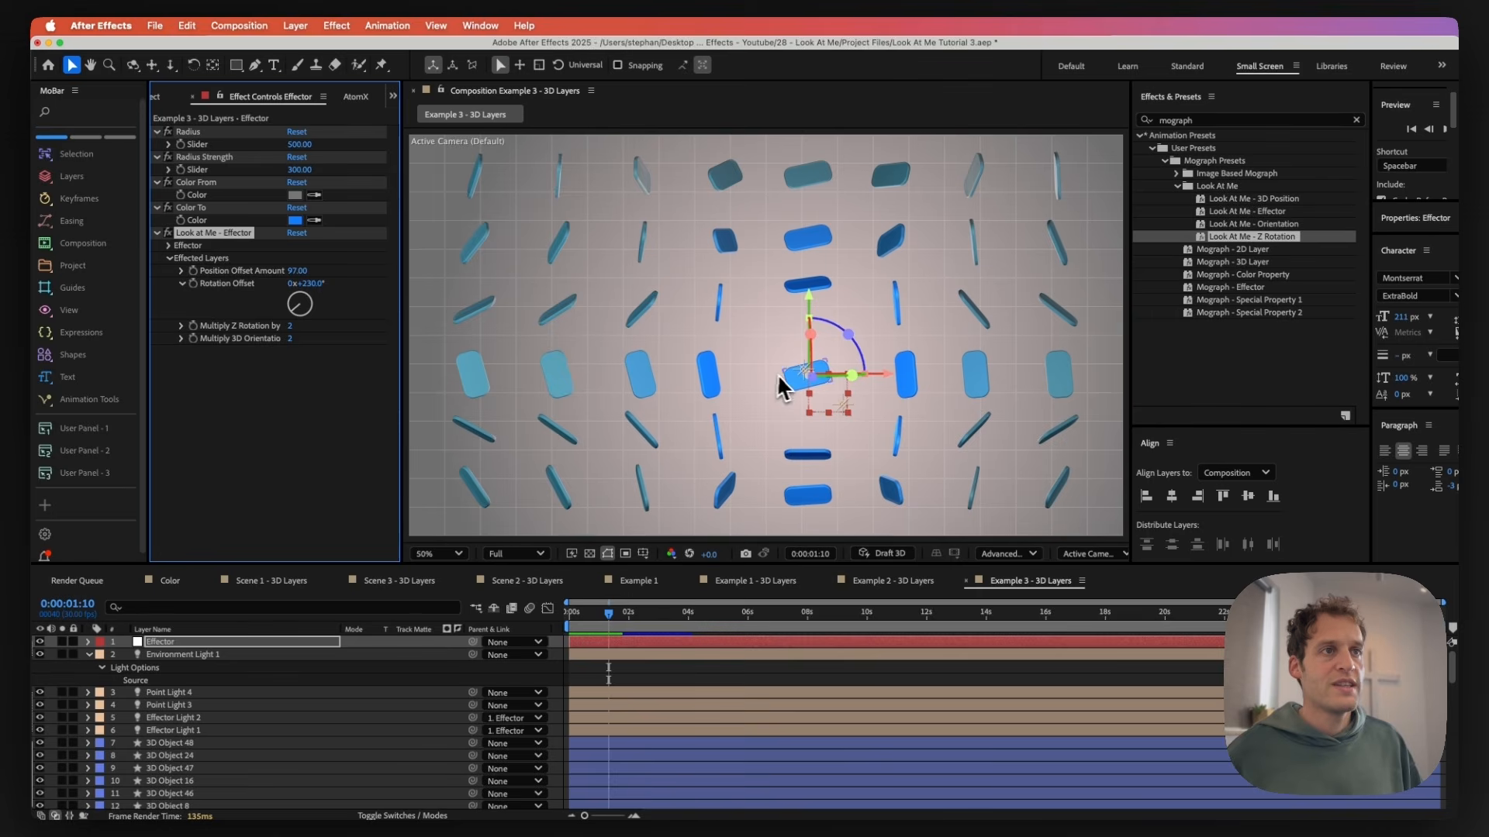
{"action": "left_click_drag", "start_coordinate": [810, 374], "coordinate": [593, 293]}
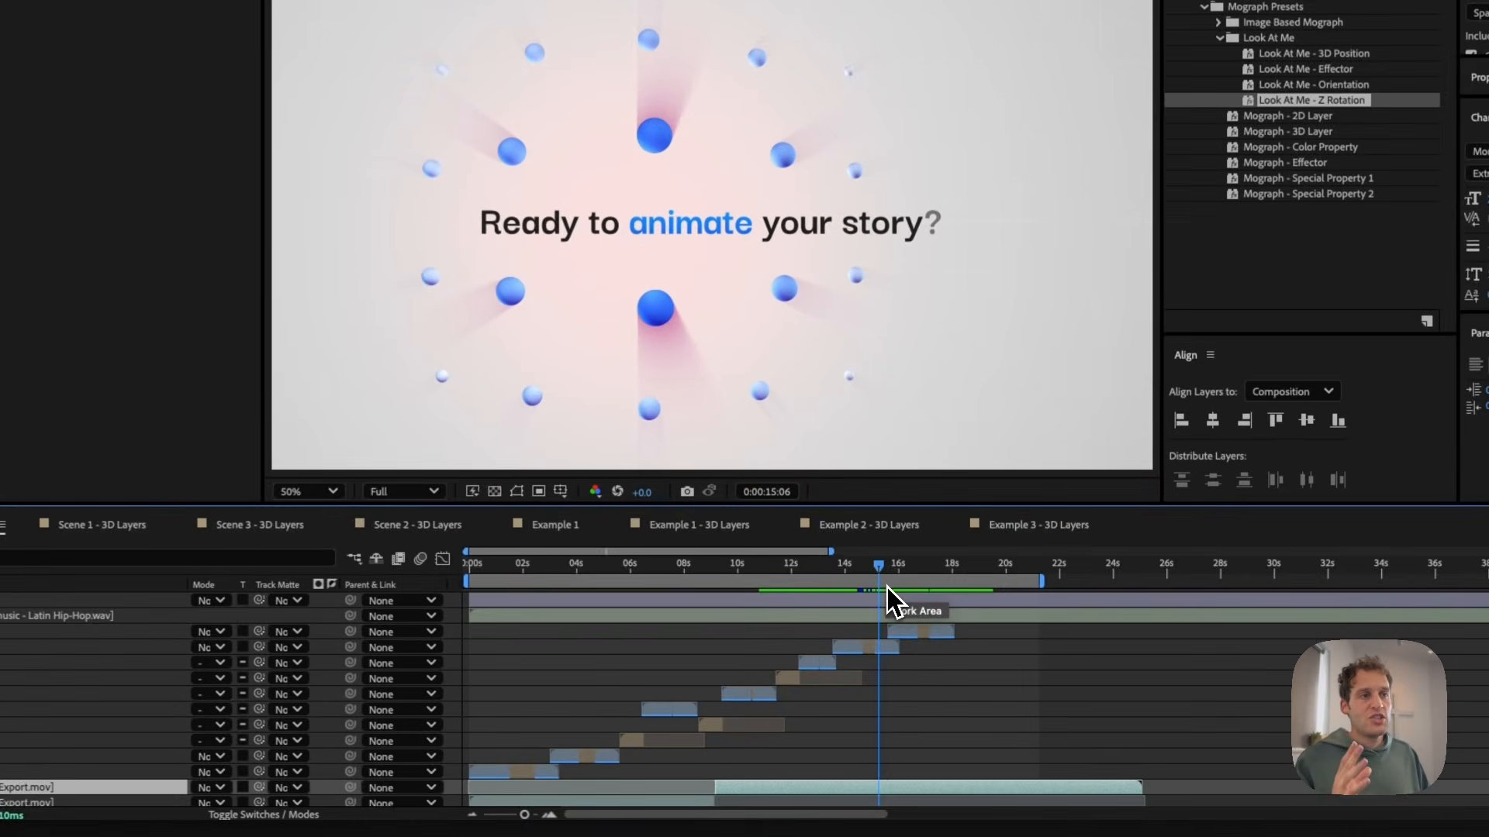
- Scrub the Color composition around 15 seconds to review the "Ready to animate your story?" scene
{"action": "mouse_move", "coordinate": [865, 573]}
{"action": "left_mouse_down"}
{"action": "mouse_move", "coordinate": [849, 569]}
{"action": "mouse_move", "coordinate": [897, 577]}
{"action": "mouse_move", "coordinate": [877, 572]}
{"action": "left_mouse_up"}
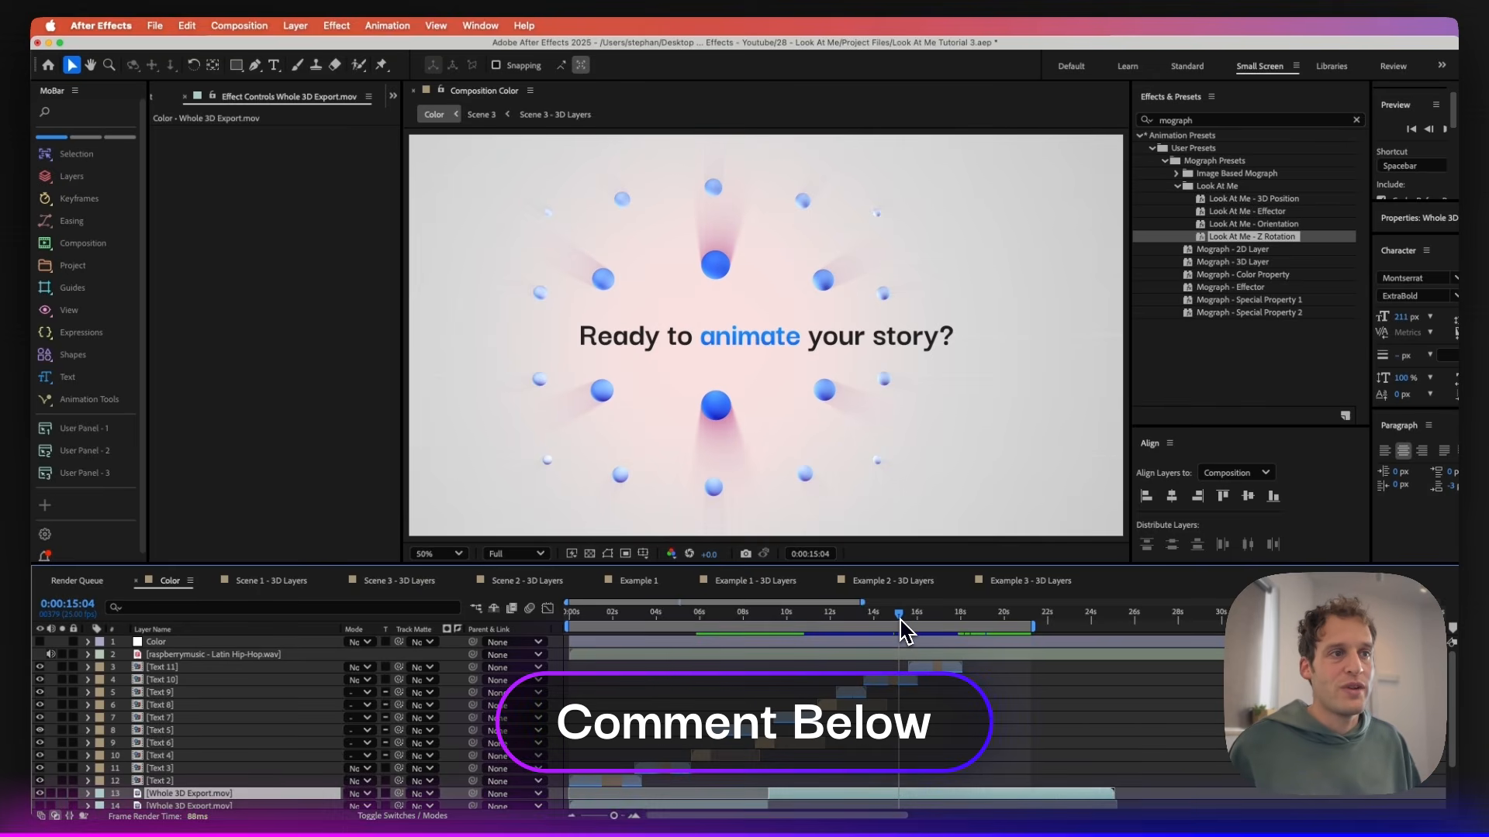
{"action": "mouse_move", "coordinate": [902, 627]}
{"action": "left_mouse_down"}
{"action": "mouse_move", "coordinate": [940, 624]}
{"action": "mouse_move", "coordinate": [895, 621]}
{"action": "left_mouse_up"}
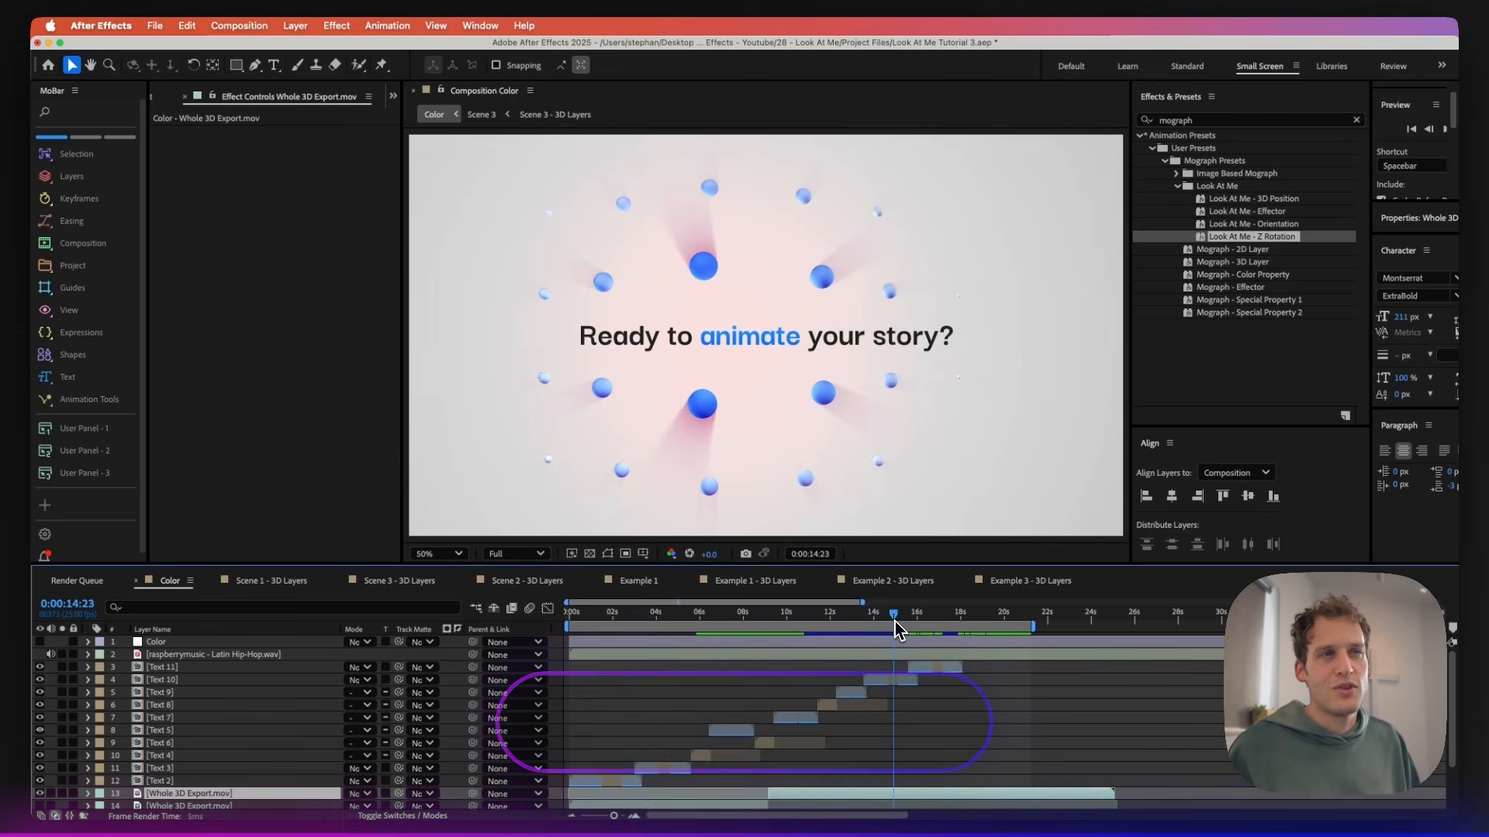